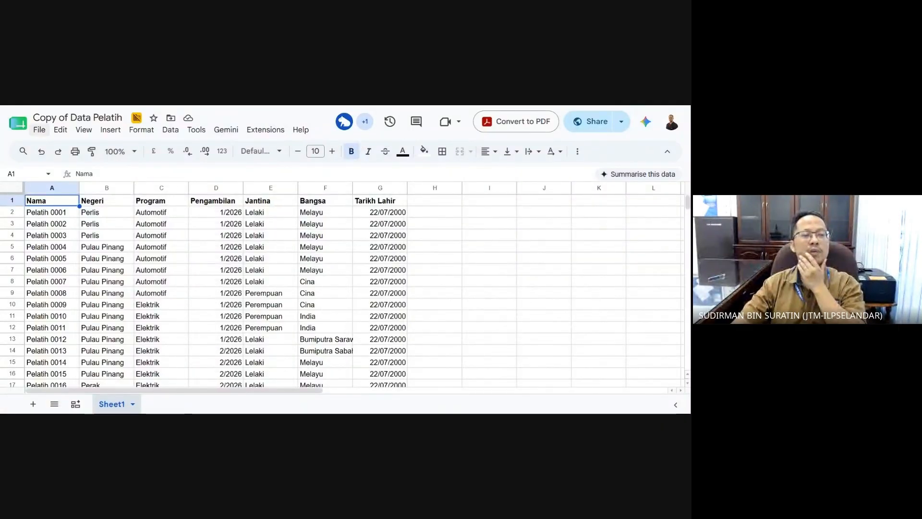
- Look through the File and Edit menus, then dismiss them without choosing anything
click(39, 130)
click(60, 129)
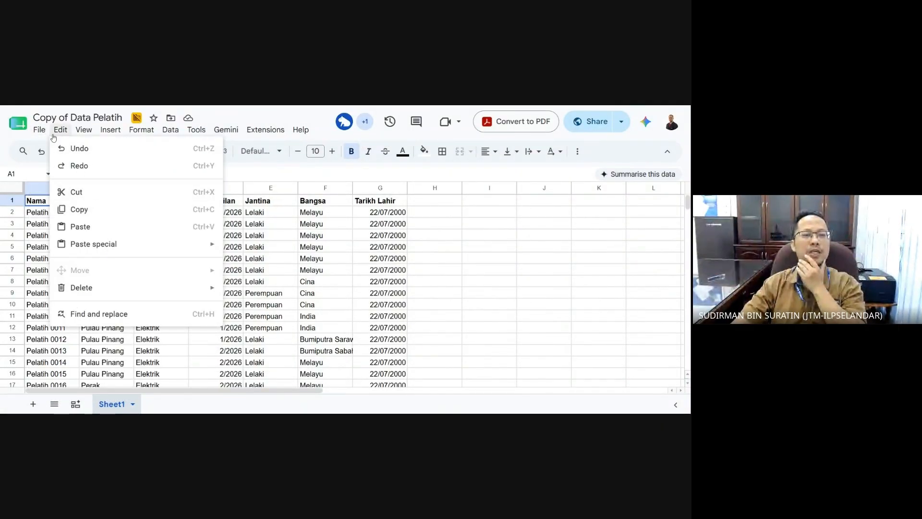
mouse_move(44, 132)
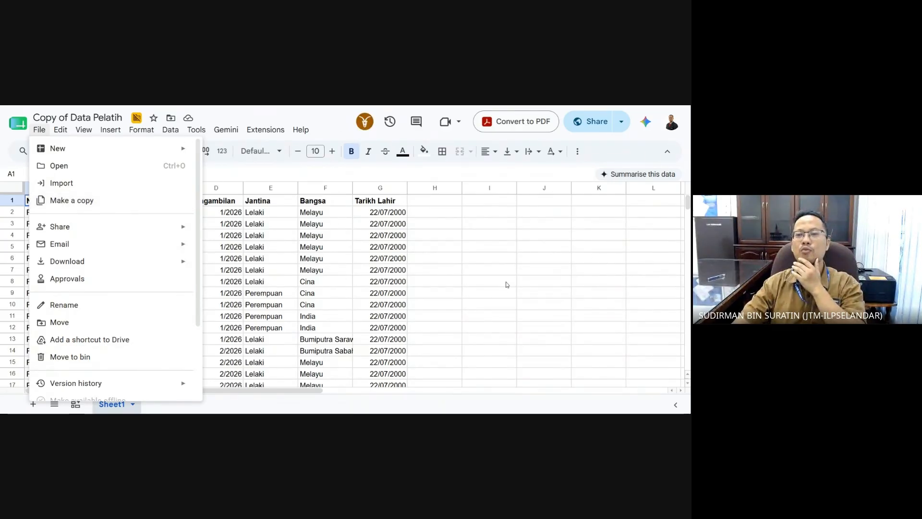
key(Escape)
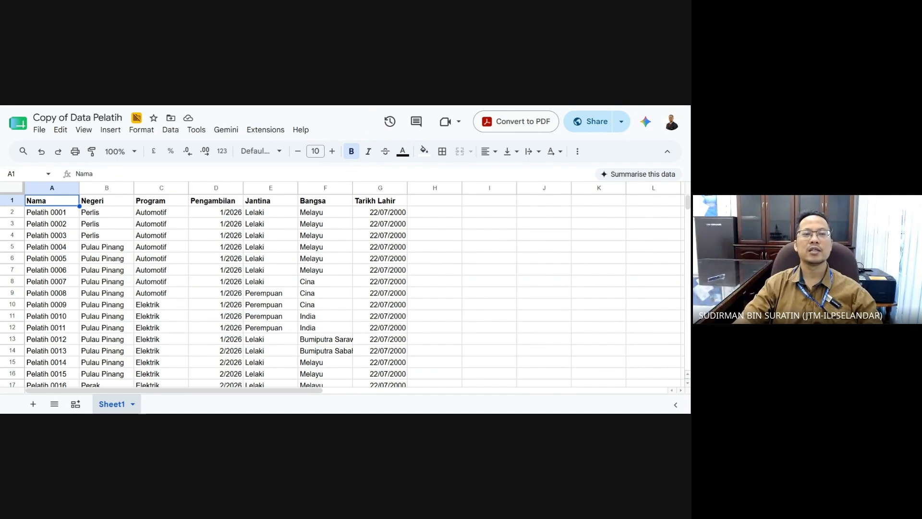
- Scroll through the trainee data and inspect the Pengambilan dates in D2 to D4
scroll(287, 239, down, 15)
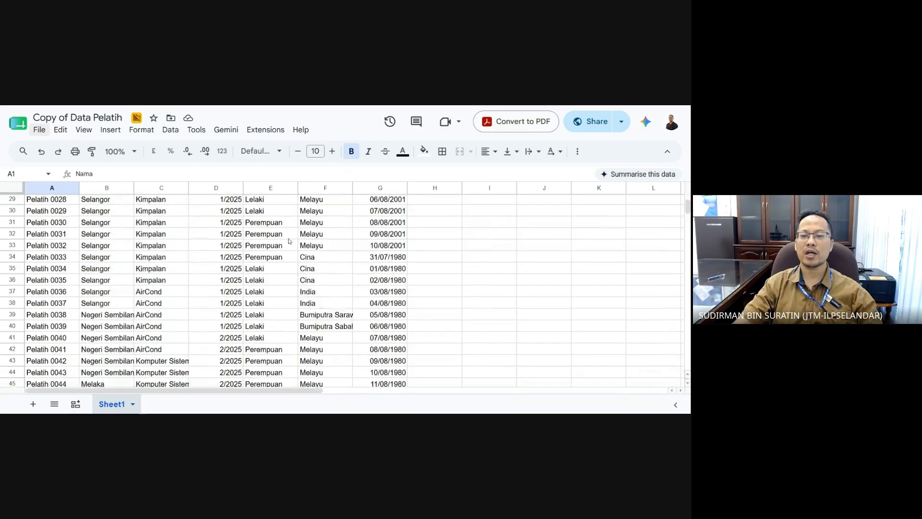
scroll(287, 238, down, 10)
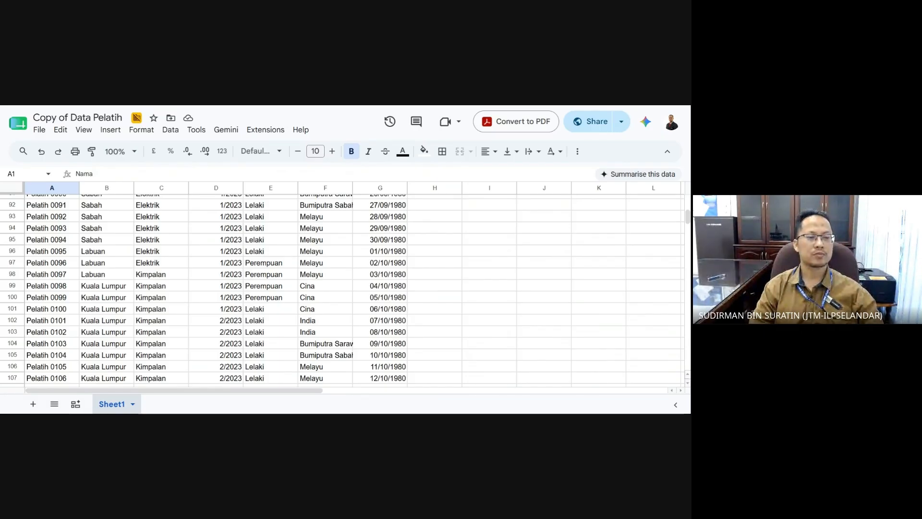
scroll(355, 271, down, 8)
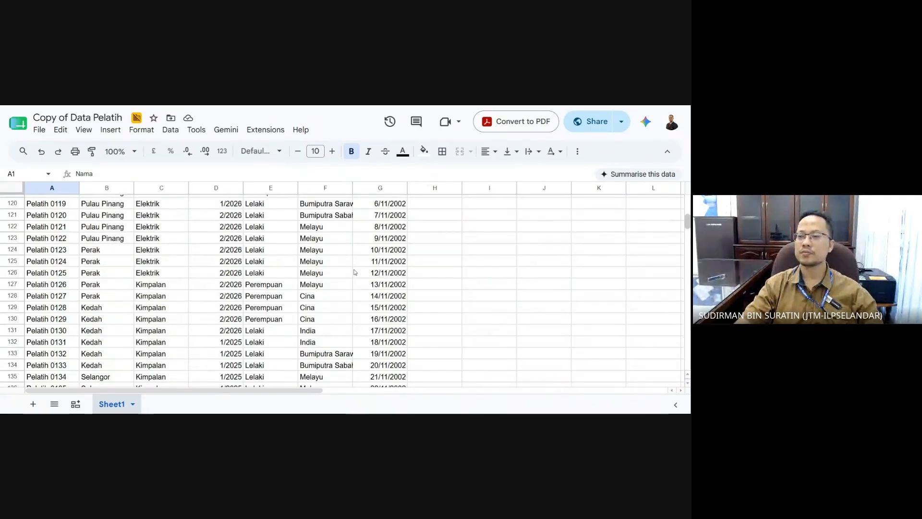
scroll(354, 272, down, 20)
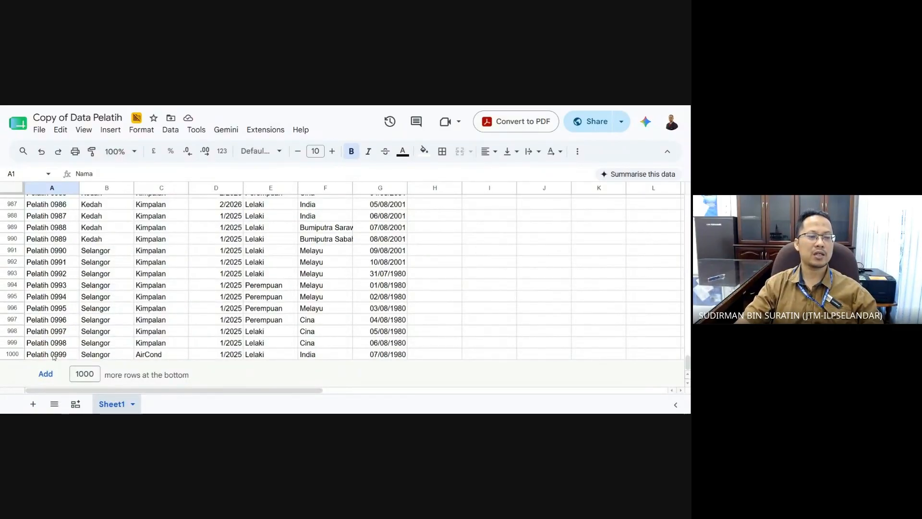
scroll(240, 326, up, 15)
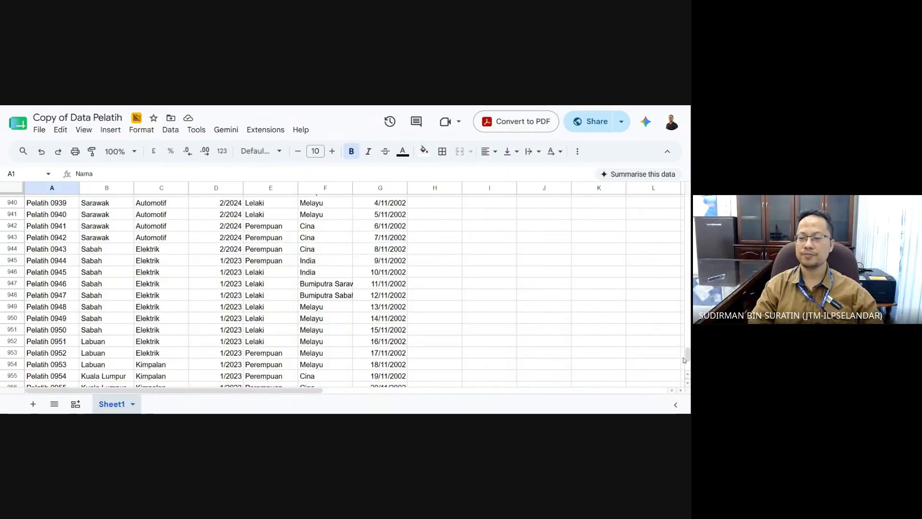
drag(687, 356, 687, 201)
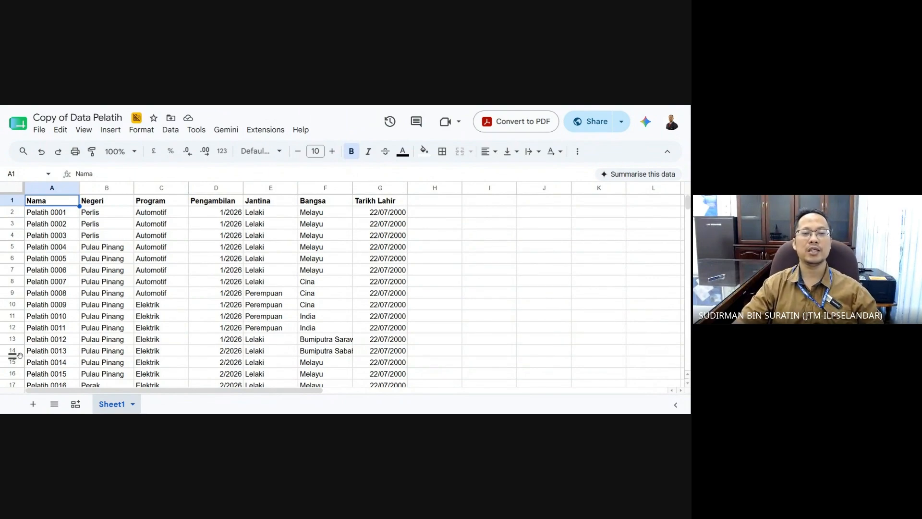
click(216, 216)
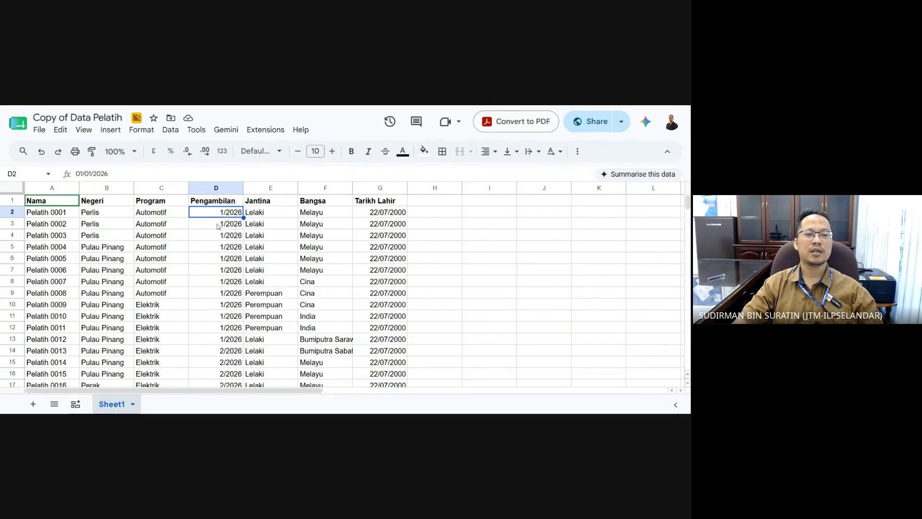
click(218, 226)
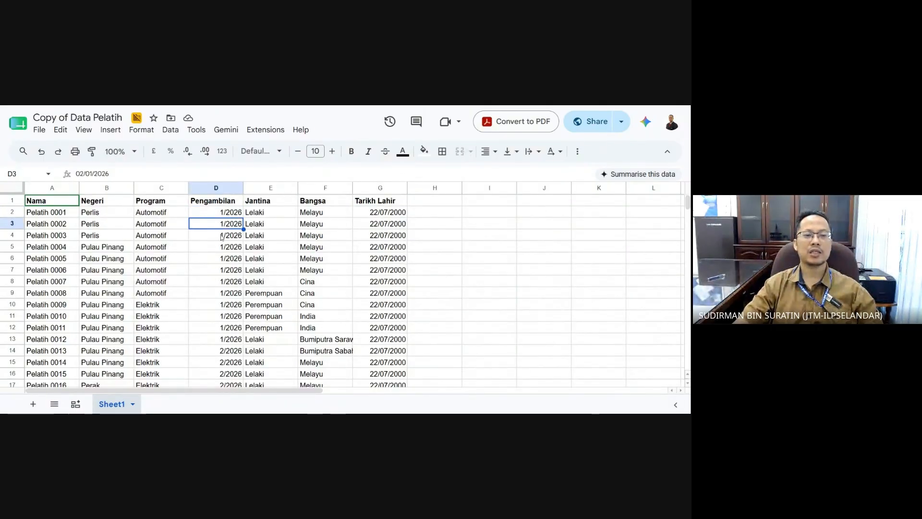
click(222, 236)
- Select the whole Pengambilan column D, rechecking the date in D2
click(219, 189)
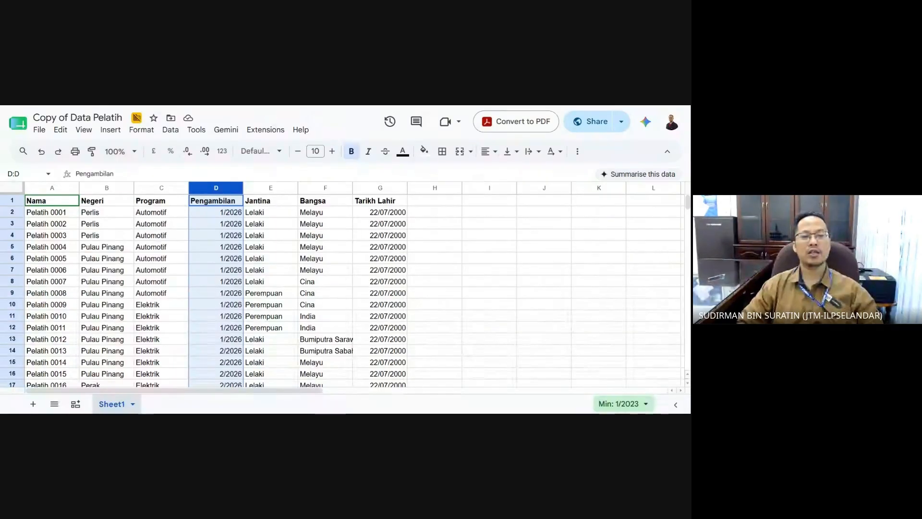
click(218, 214)
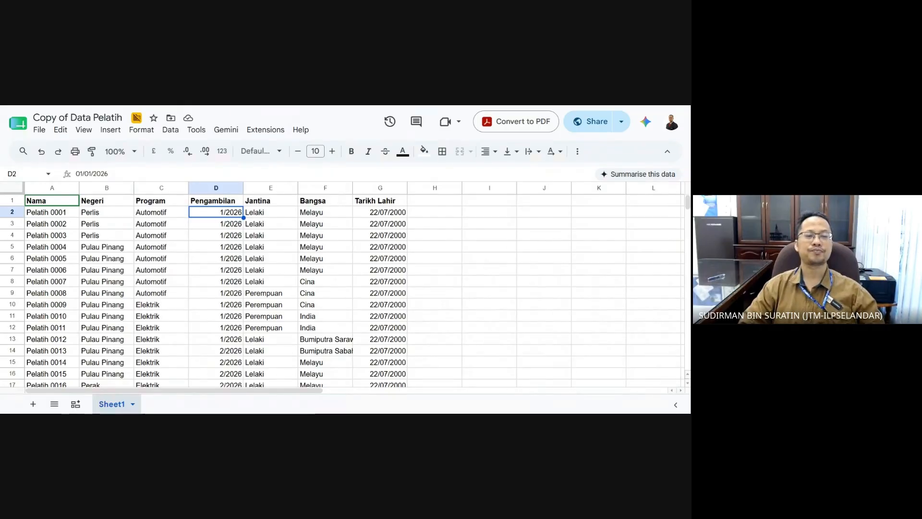
click(217, 188)
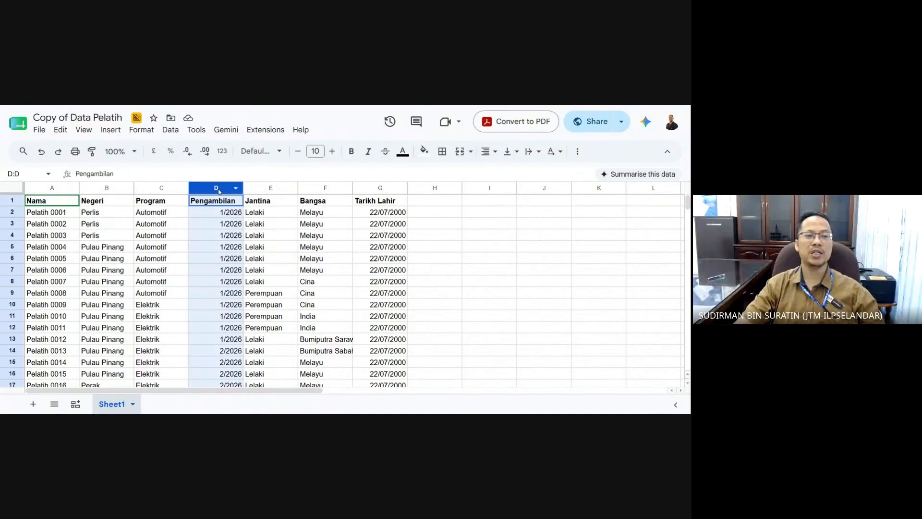
- Format the Pengambilan column D as Plain text
click(143, 130)
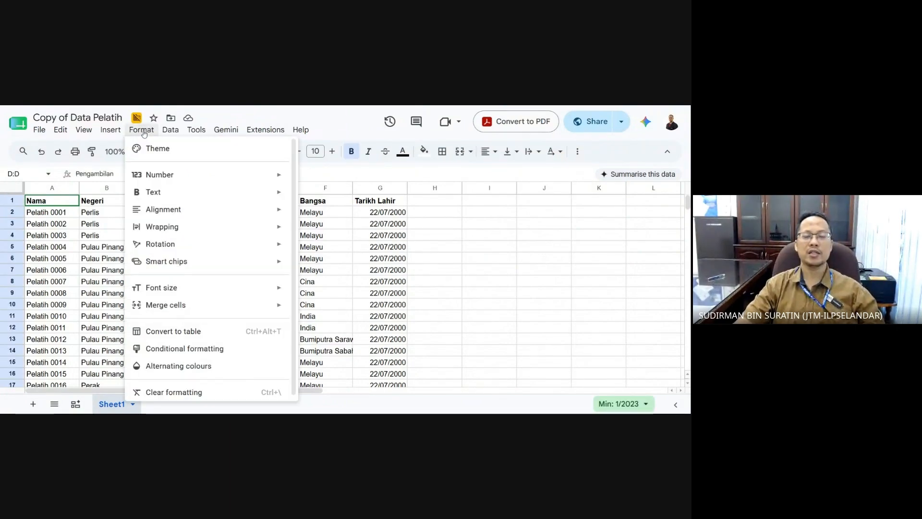
mouse_move(172, 179)
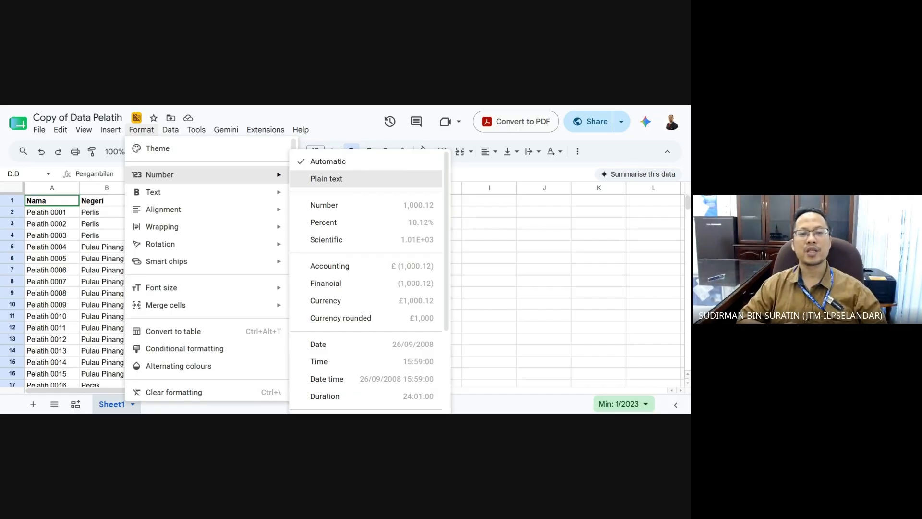
click(350, 179)
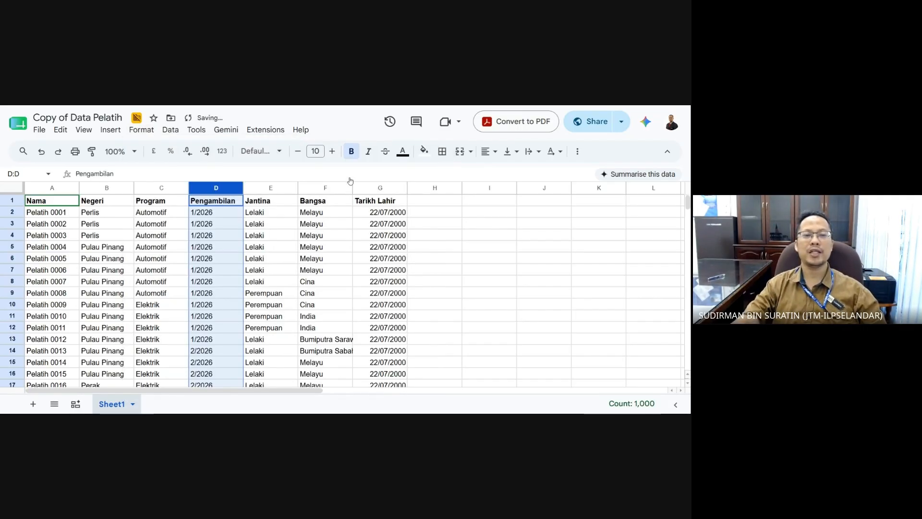
- Check the converted values down column D, such as 1/2026 in D2, then cell A2
click(211, 217)
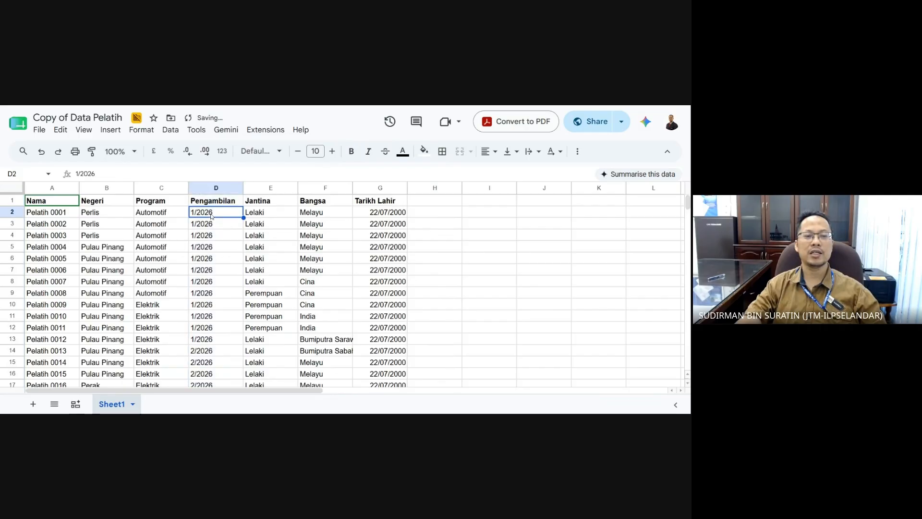
click(213, 236)
click(220, 264)
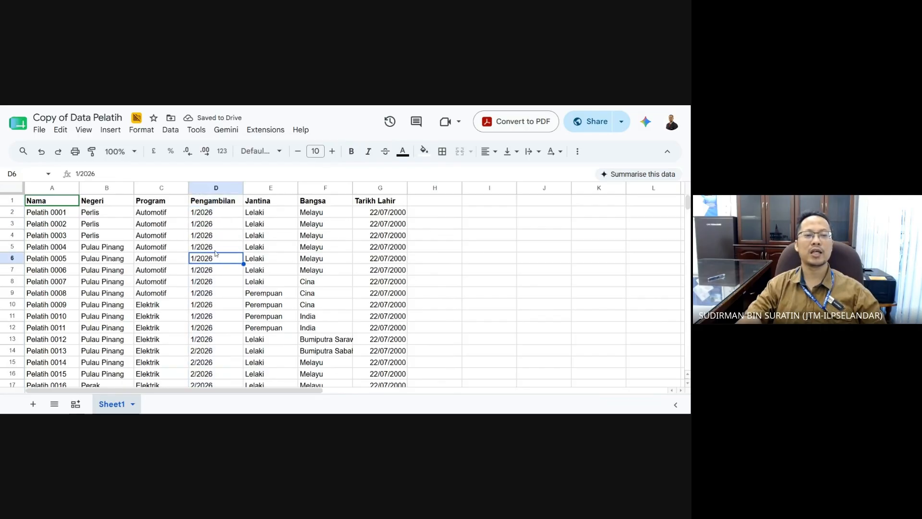
click(219, 217)
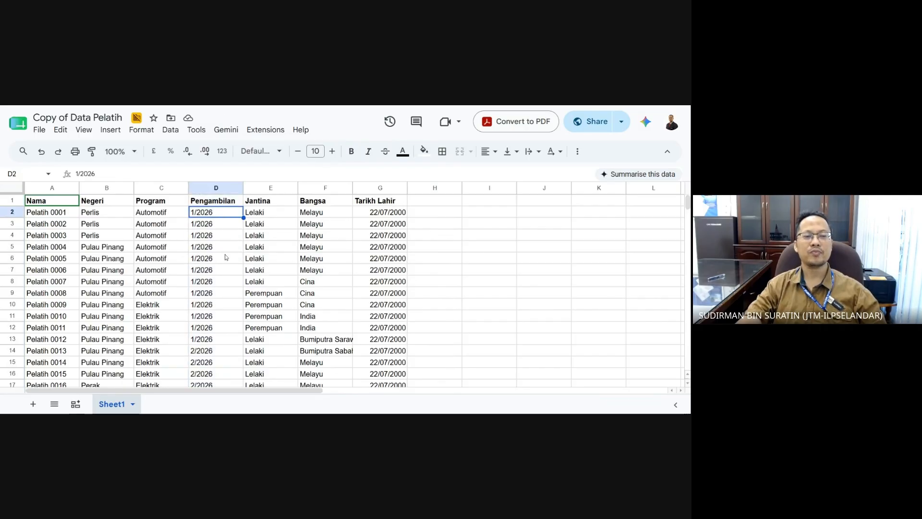
click(226, 228)
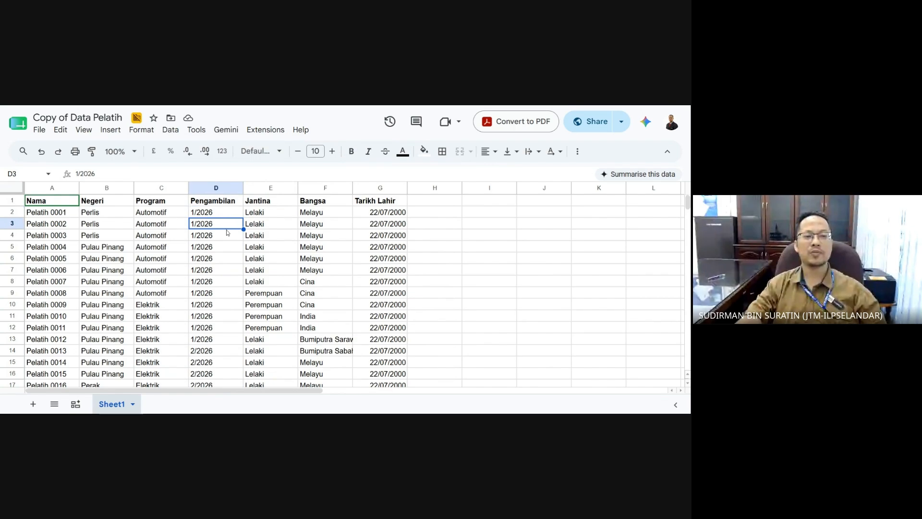
click(233, 262)
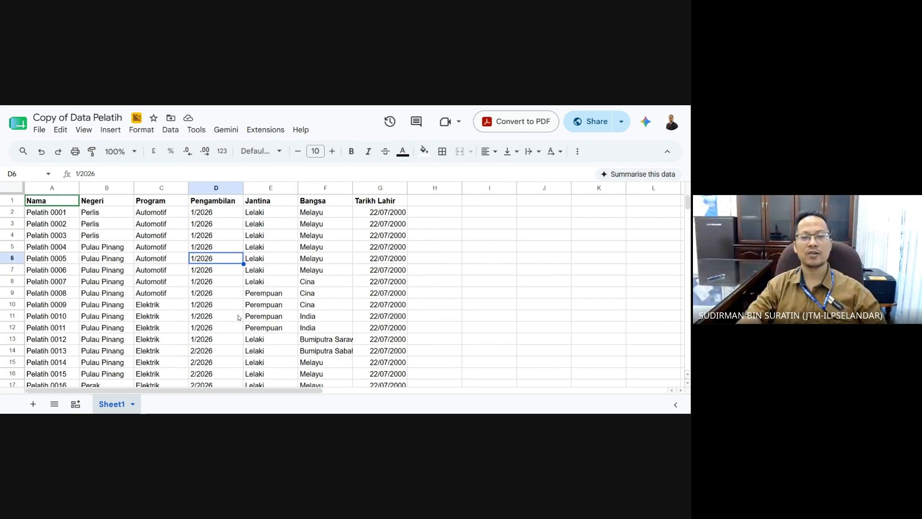
click(230, 285)
click(224, 295)
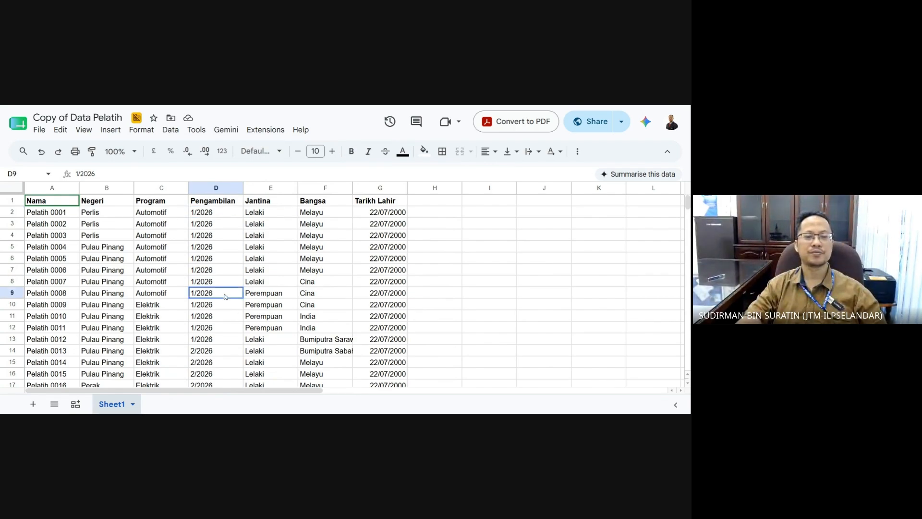
click(219, 321)
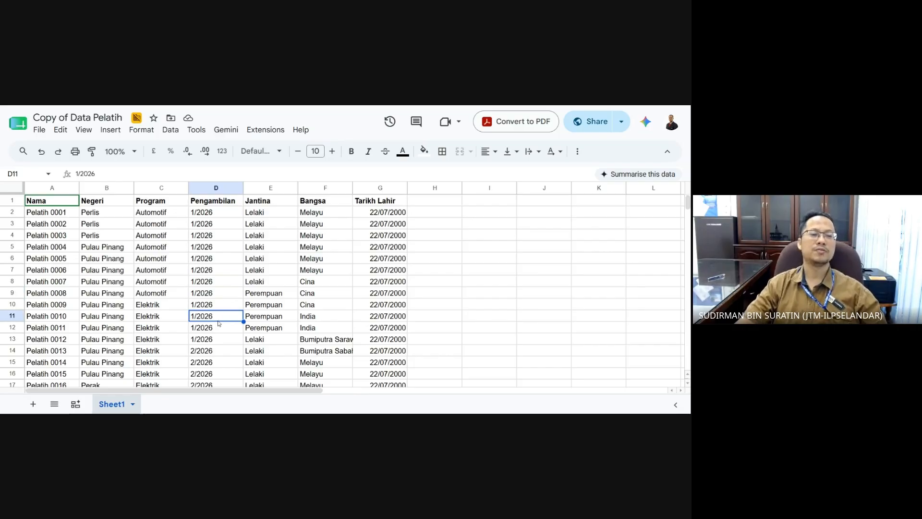
click(222, 343)
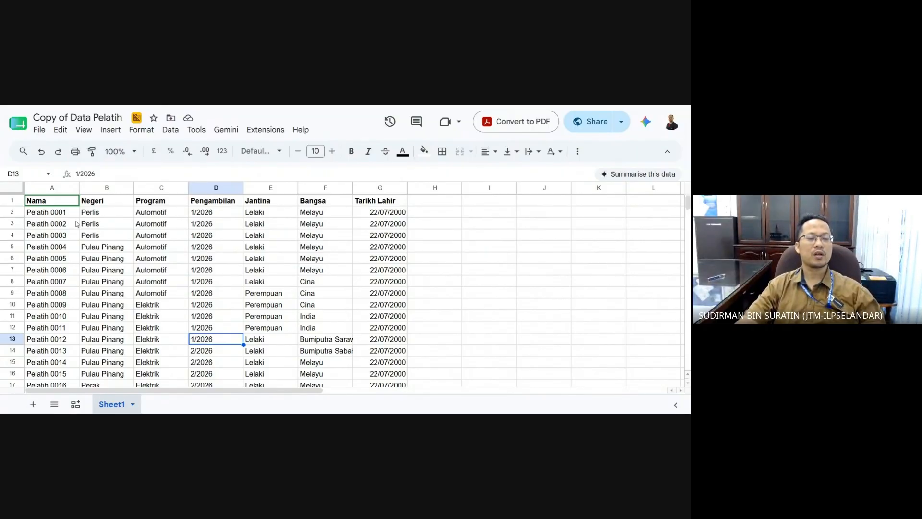
click(54, 210)
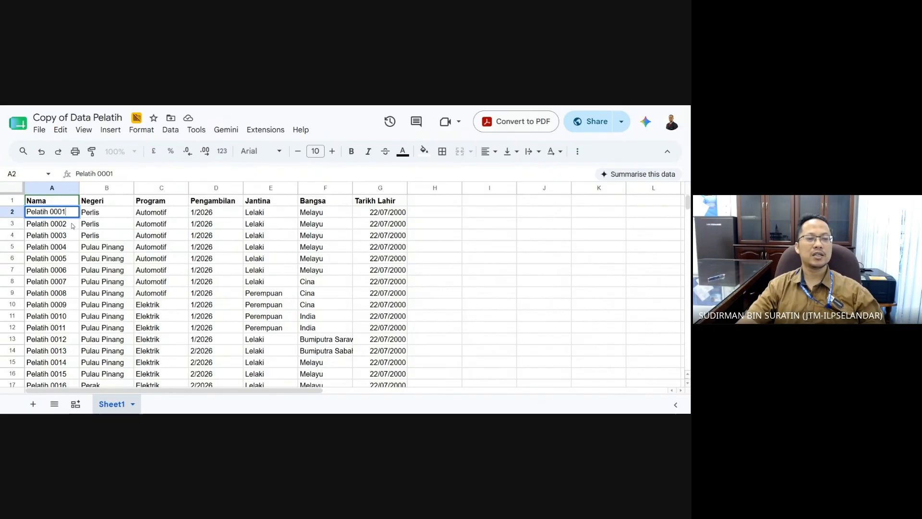
- Look at the trainee name in cell A3
click(66, 223)
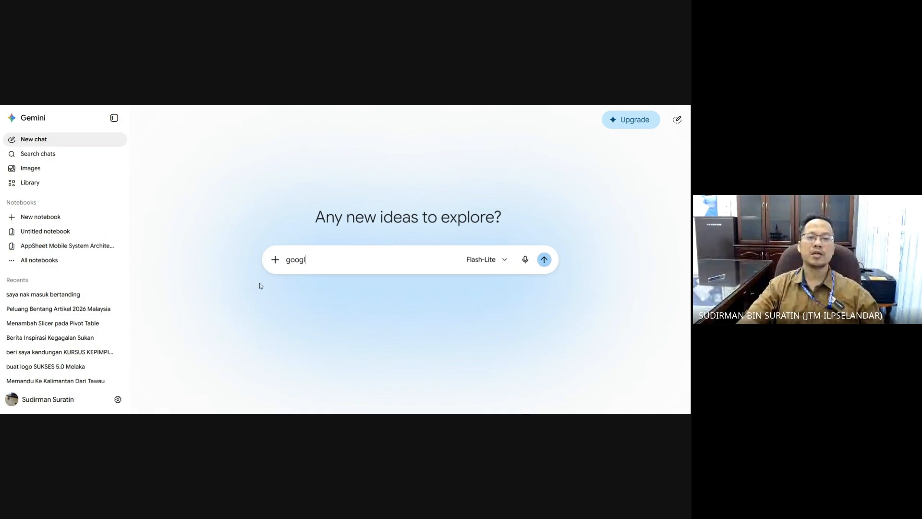
- Ask Gemini 'macamana nak buang ruang kosong dalam cell di dalam google sheets'
key(ctrl+a)
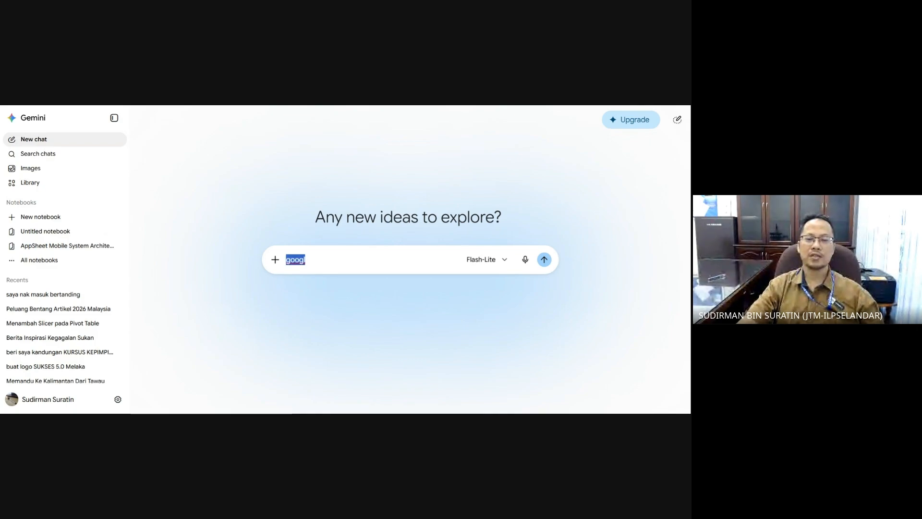
text(macam)
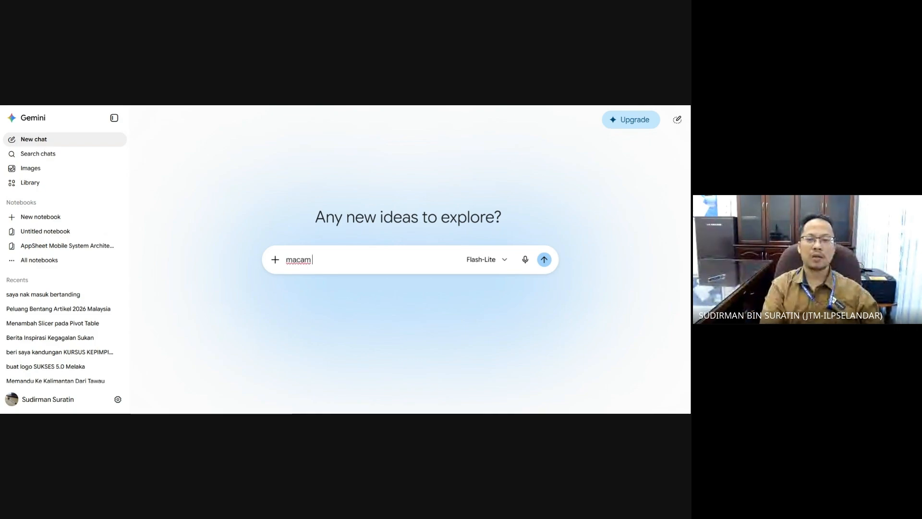
text(ana)
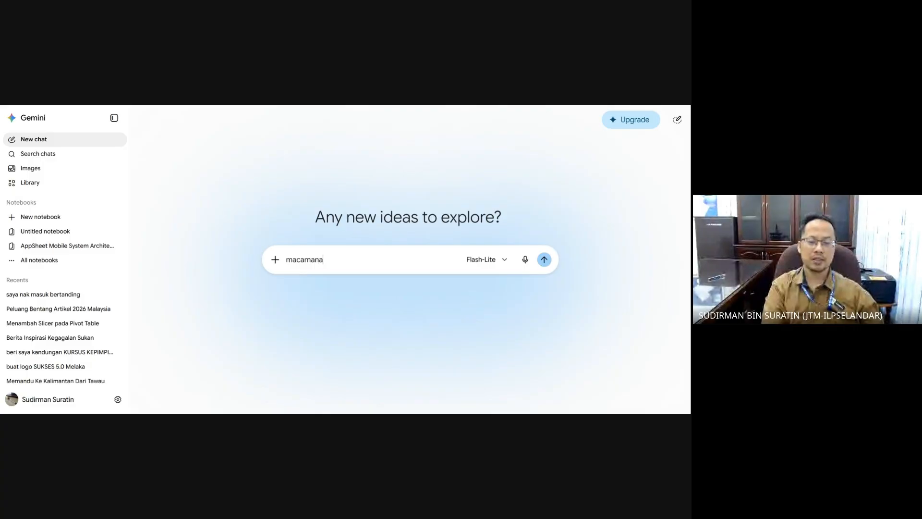
text( nak)
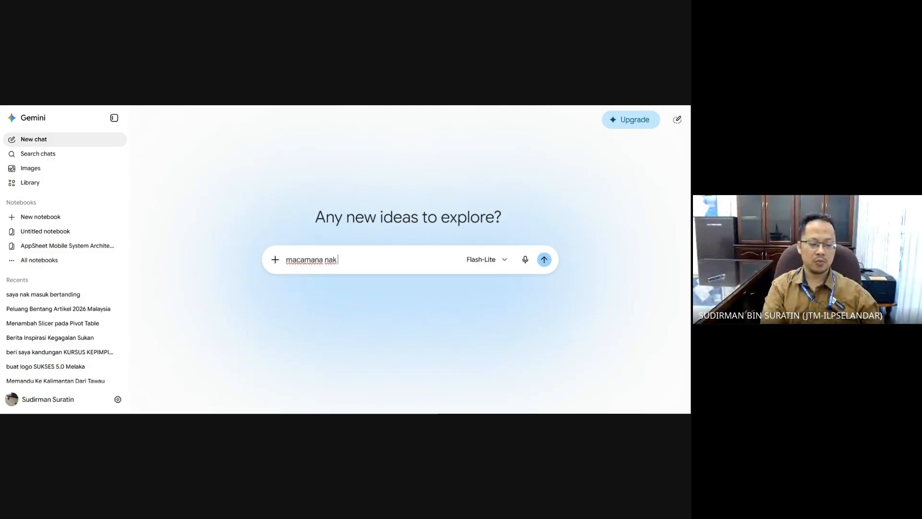
text( buang r)
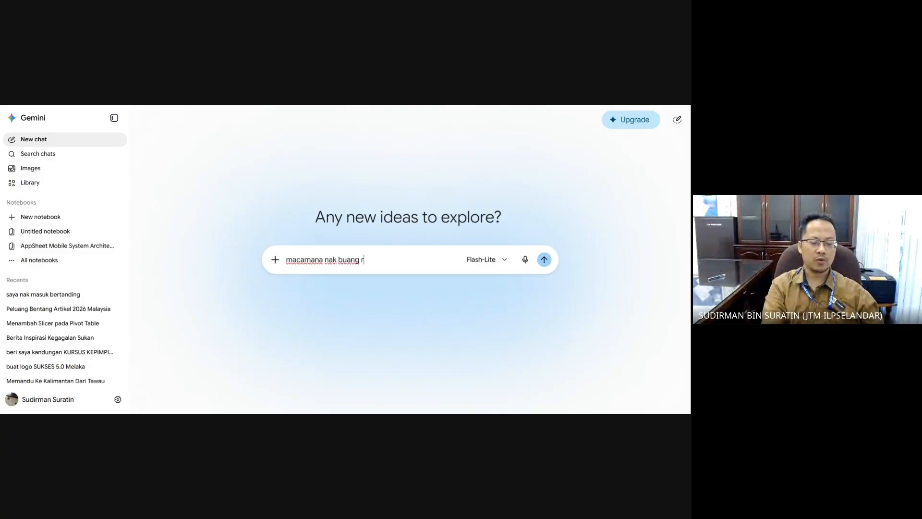
text(uangksoong)
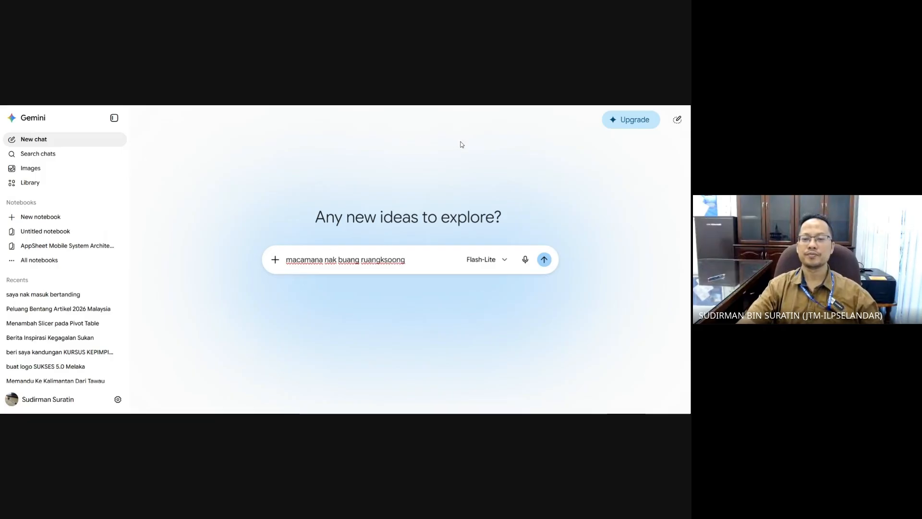
key(Left)
key(Left)
key(Left)
key(Left)
key(Left)
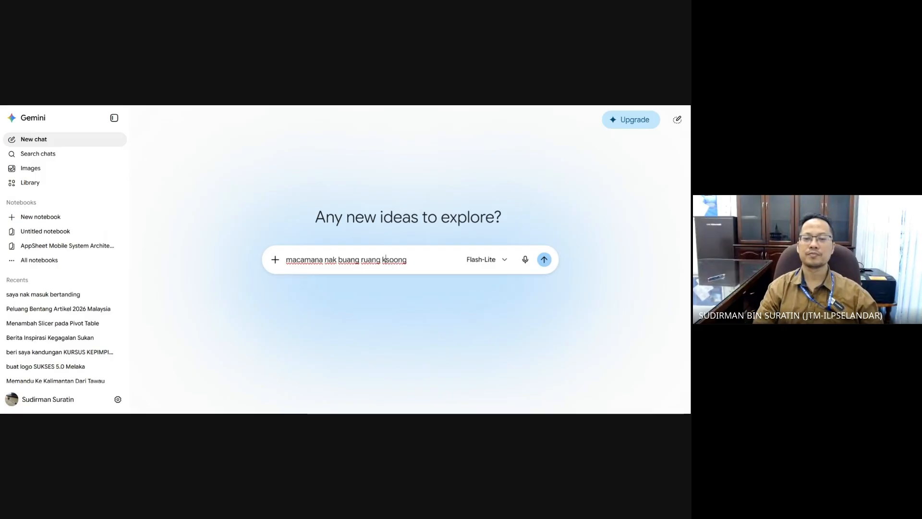
key(Right)
key(Right)
key(BackSpace)
key(Right)
text(song)
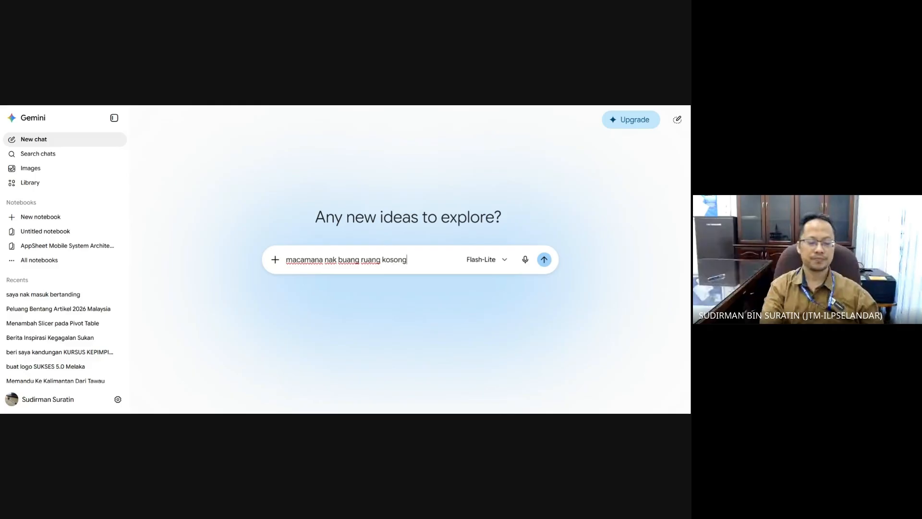
text( dalam )
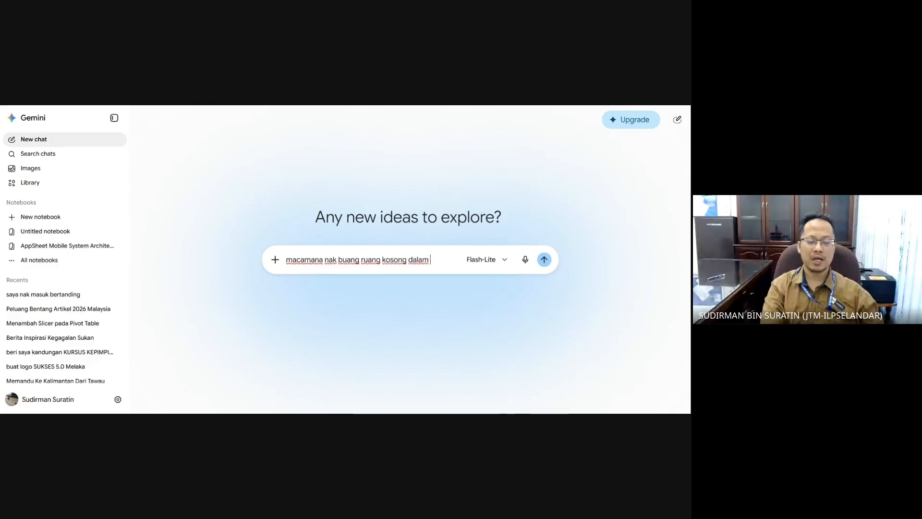
text(cell di)
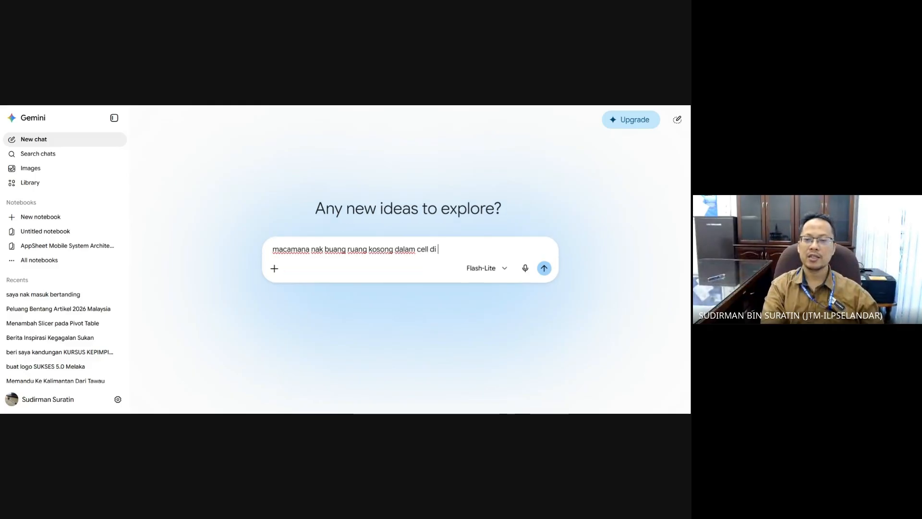
text( dalam goog)
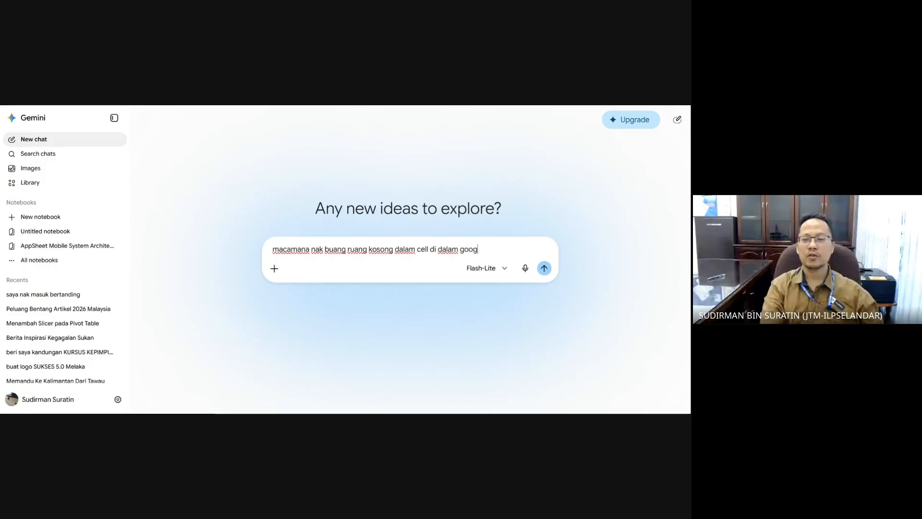
text(le she)
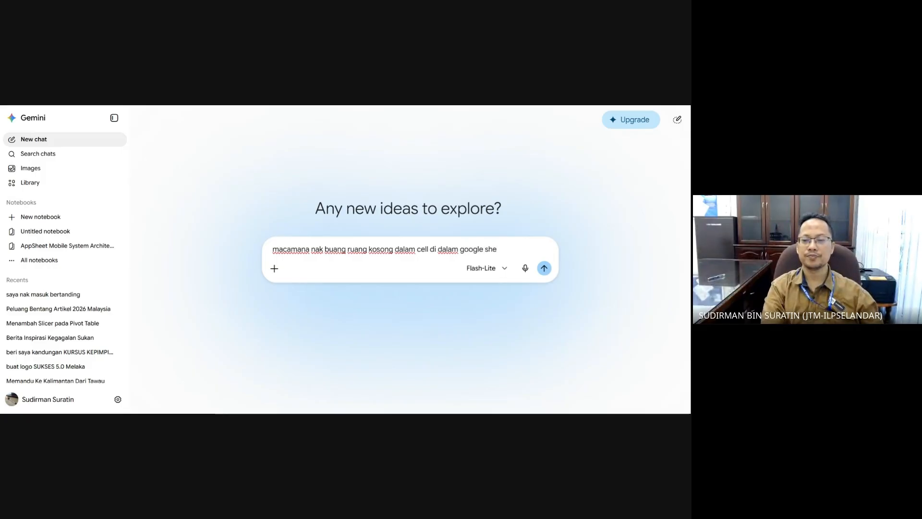
text(ets)
key(Return)
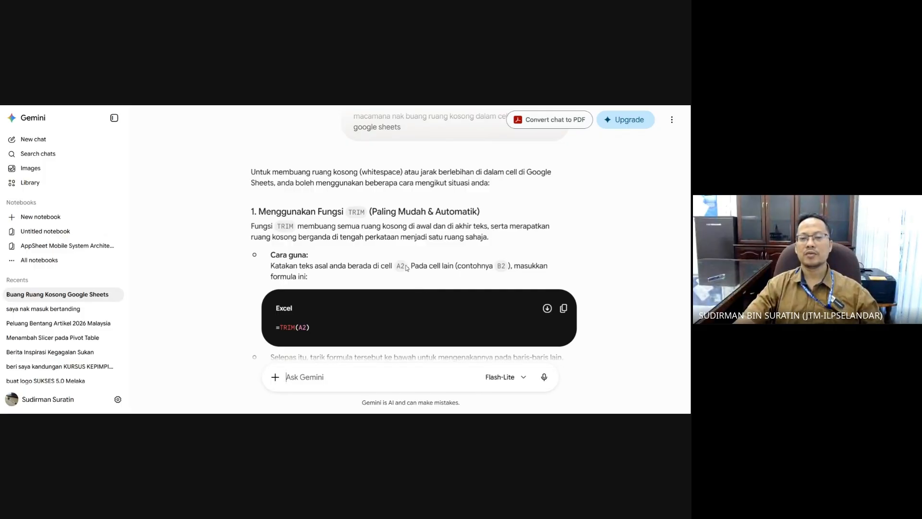
- Scroll through Gemini's answer explaining the TRIM function
scroll(408, 269, down, 2)
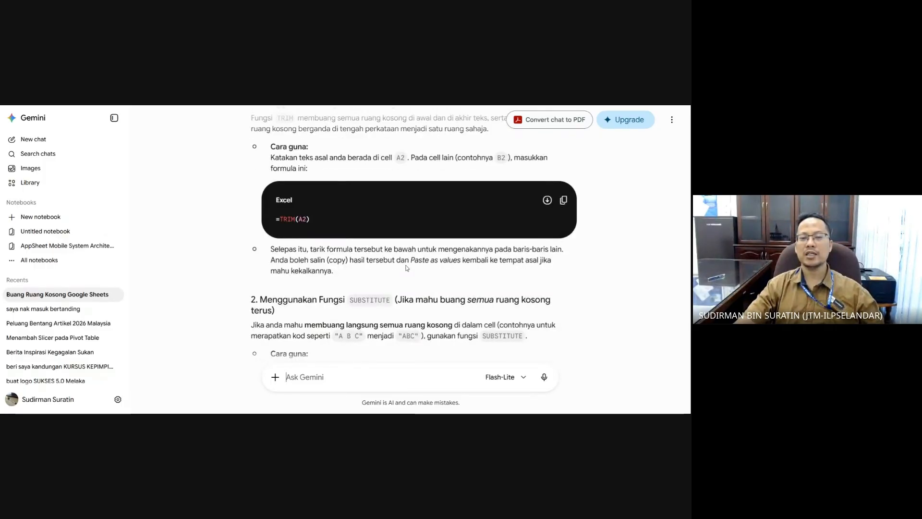
scroll(407, 268, up, 1)
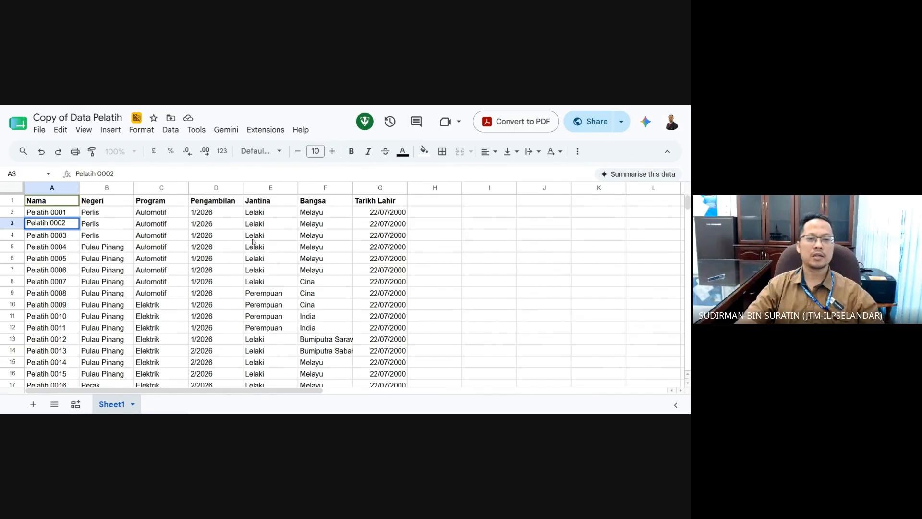
- After checking the name in A2, enter the formula =TRIM(a2:f) in cell H2
click(58, 213)
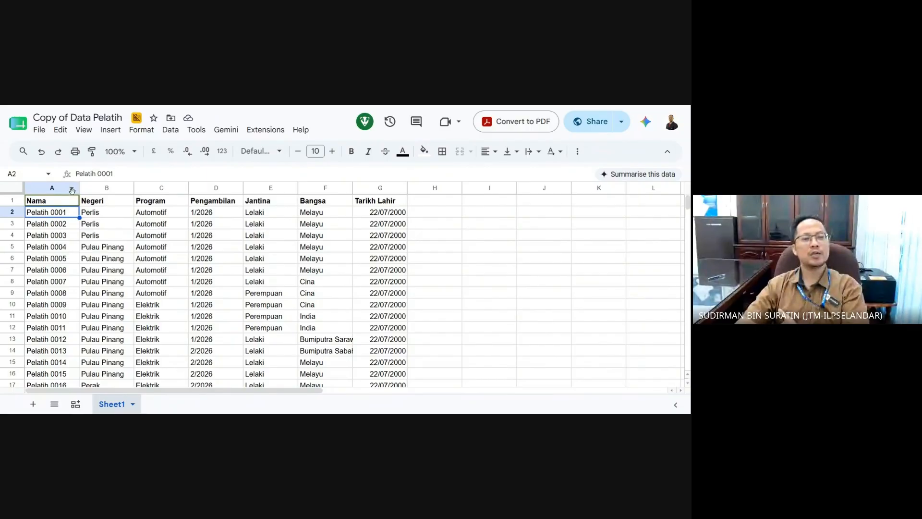
key(Return)
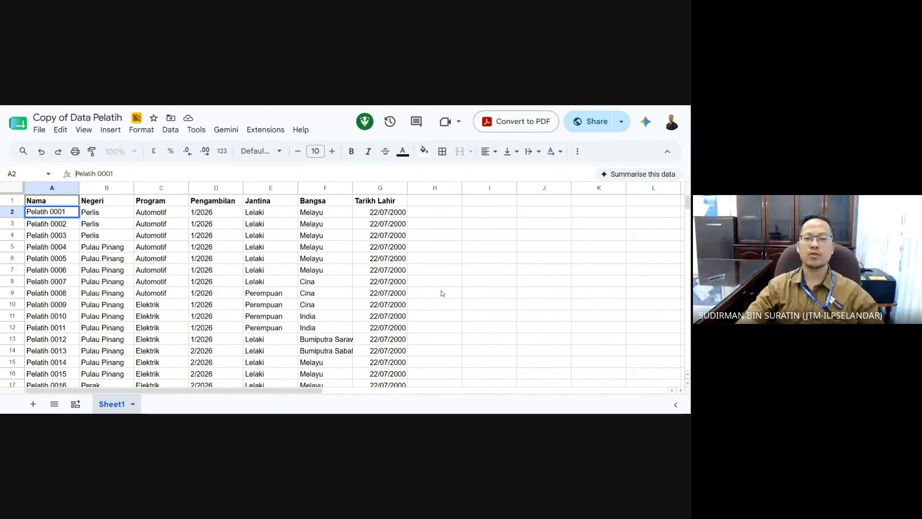
click(436, 212)
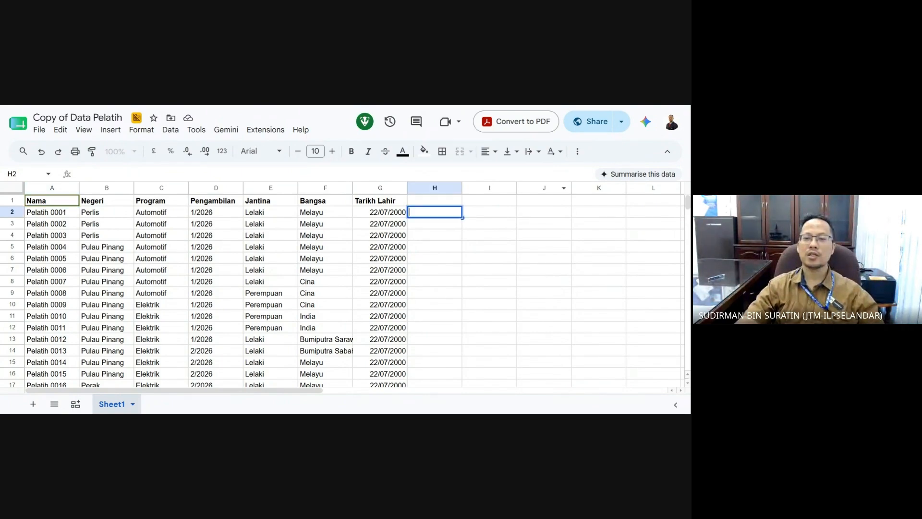
text(=)
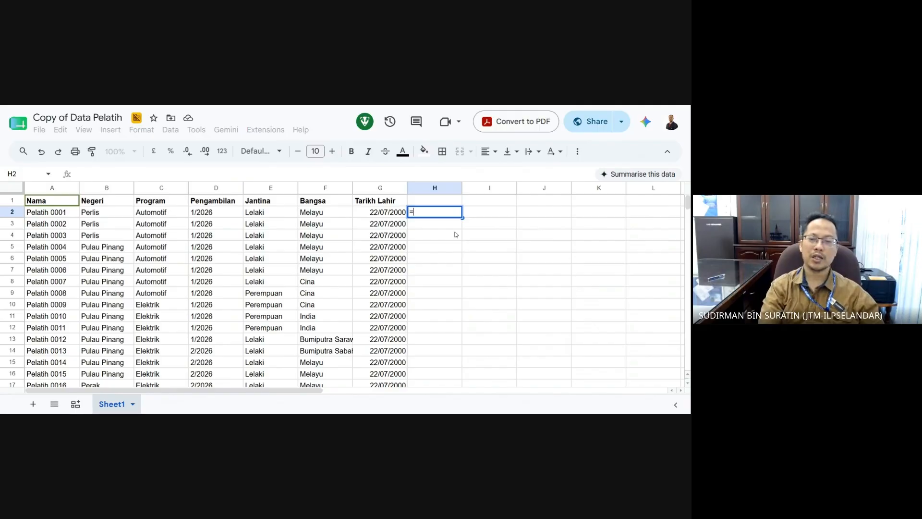
text(righ)
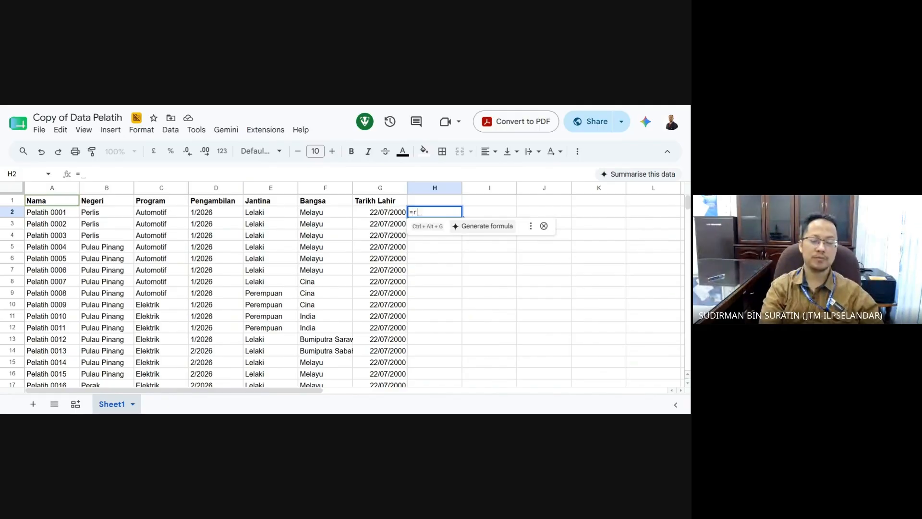
key(BackSpace)
key(BackSpace)
key(BackSpace)
key(BackSpace)
text(t)
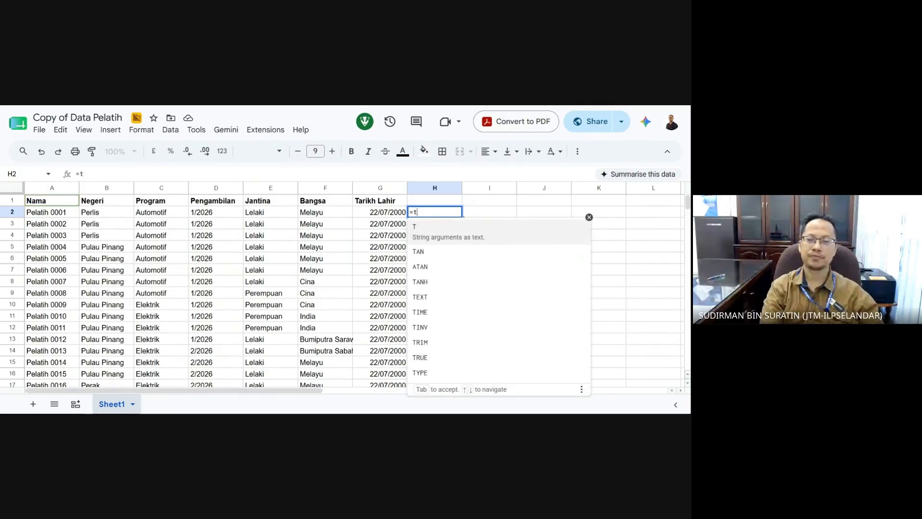
text(ri)
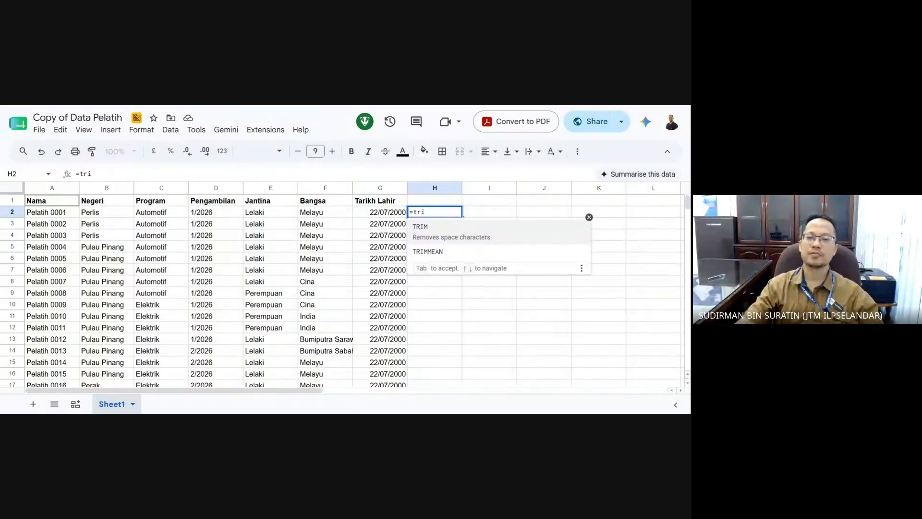
click(455, 234)
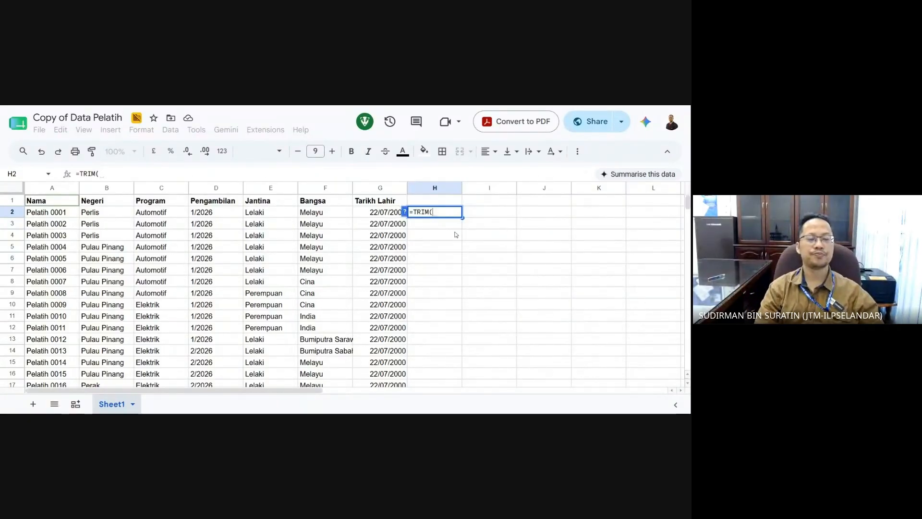
text(a)
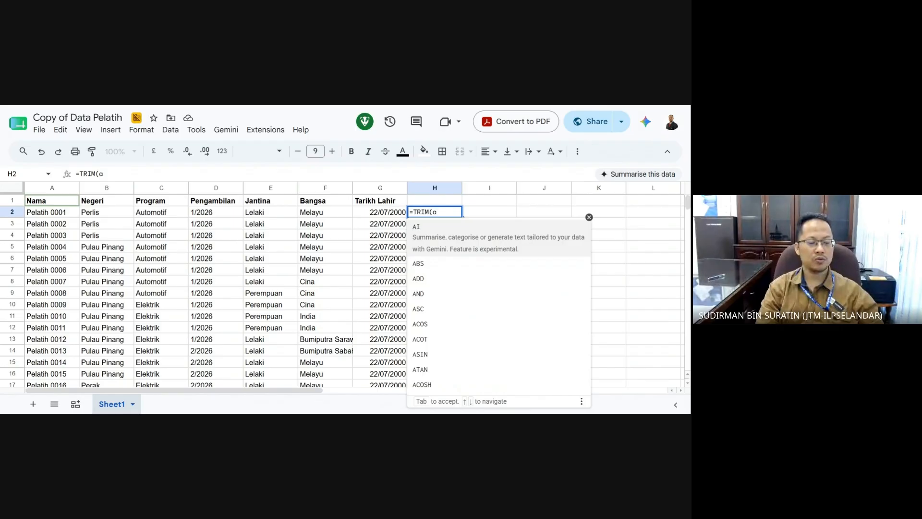
text(2)
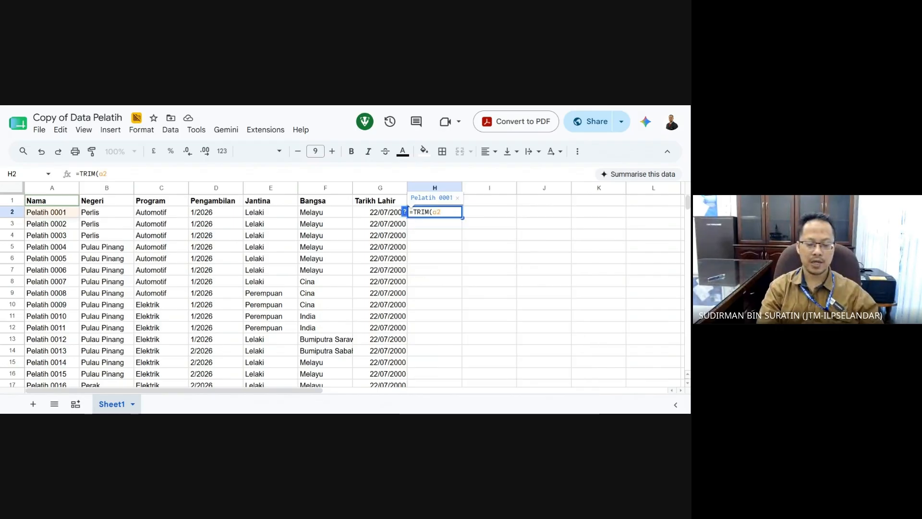
text(:f)
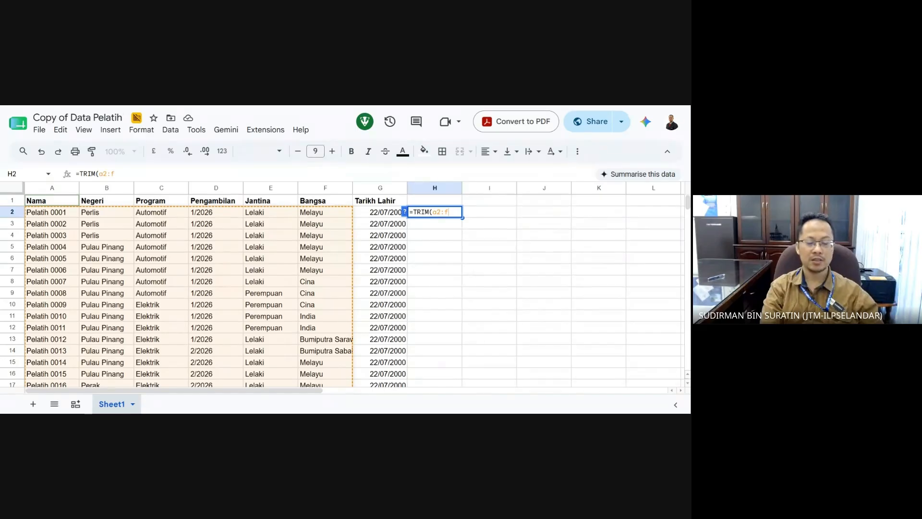
key(BackSpace)
text(g)
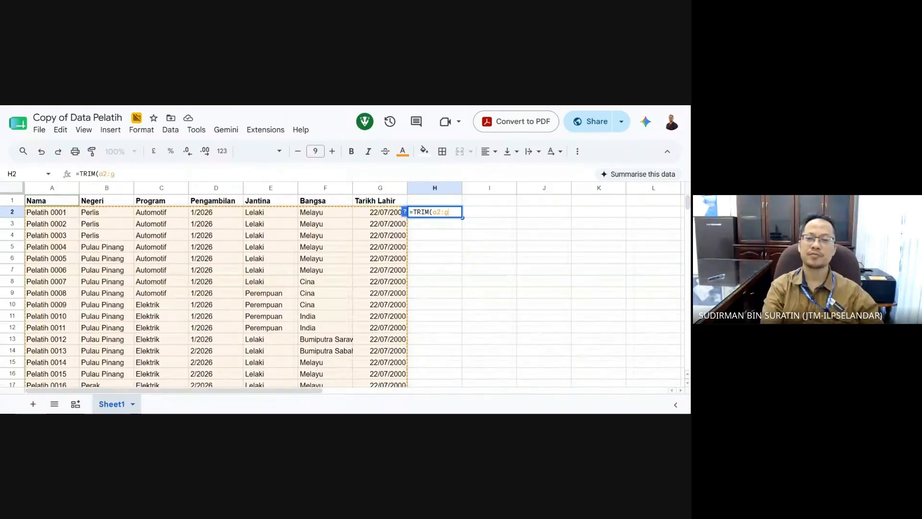
key(BackSpace)
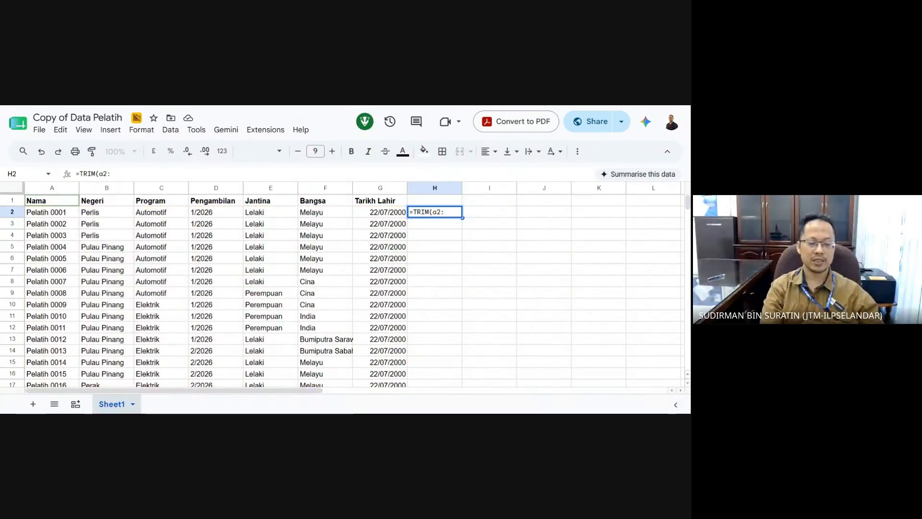
text(f))
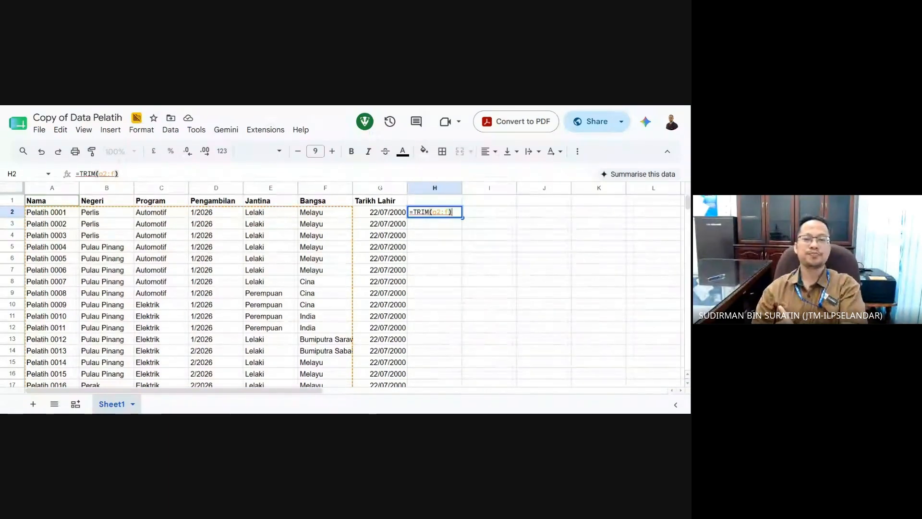
key(Return)
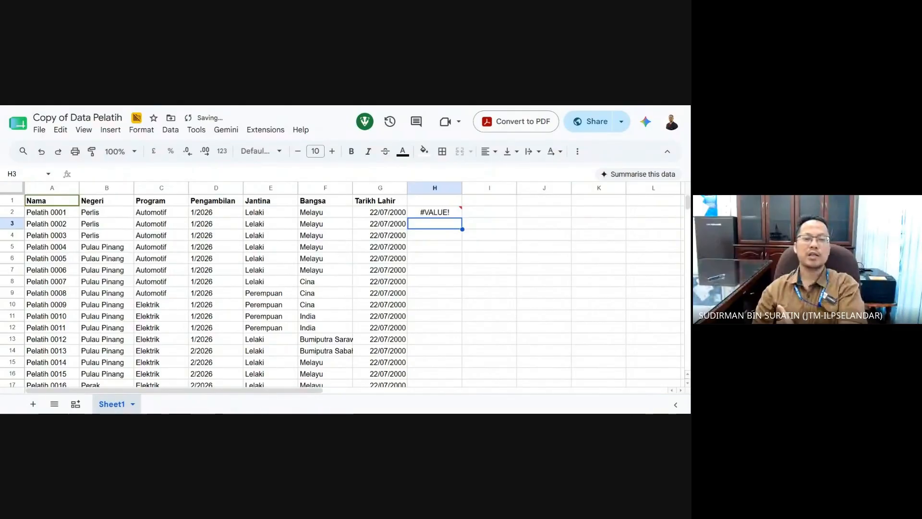
- Inspect the #VALUE! error in H2, then delete its TRIM formula
click(455, 213)
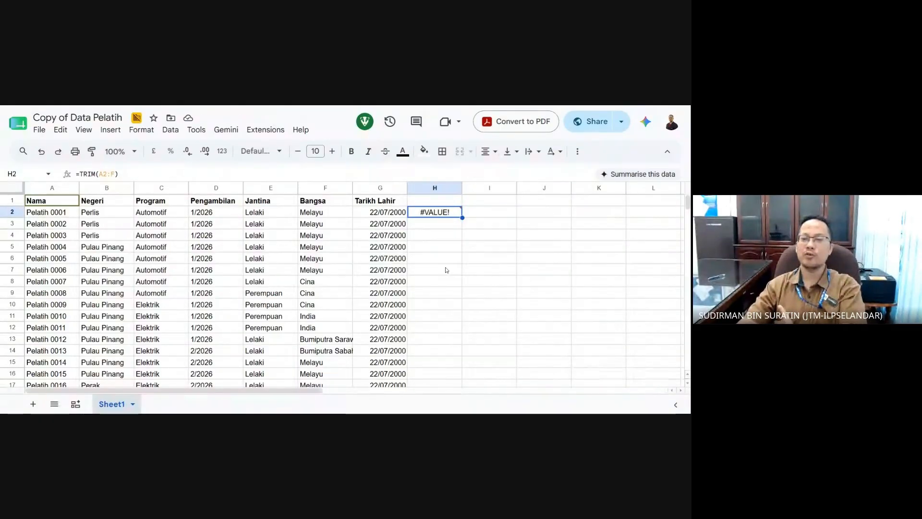
mouse_move(408, 217)
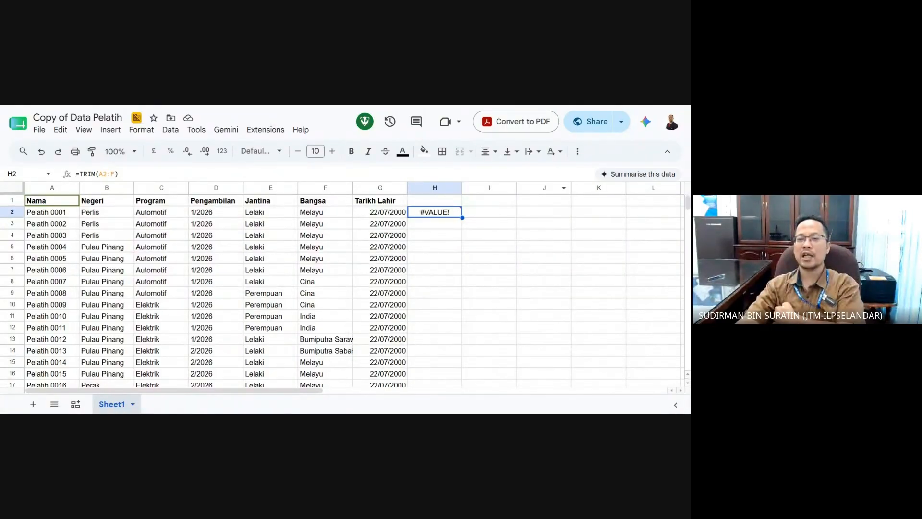
mouse_move(444, 216)
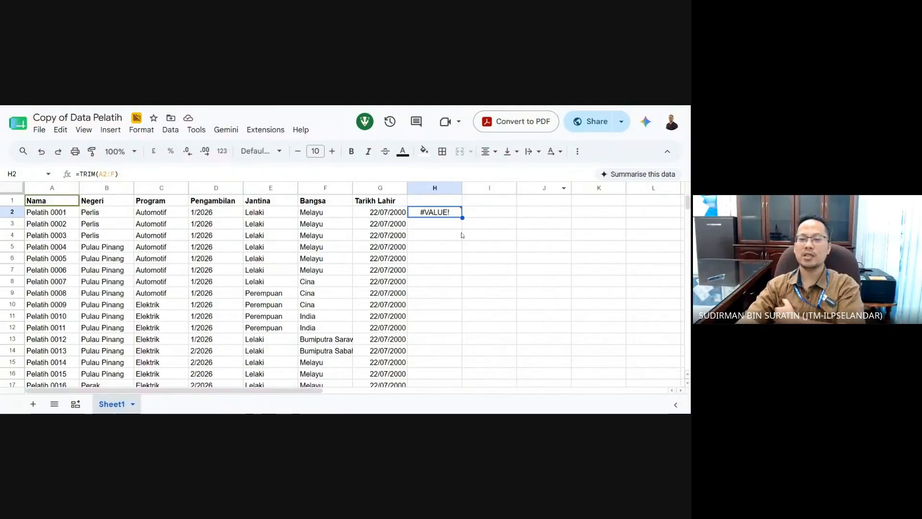
click(442, 238)
click(449, 216)
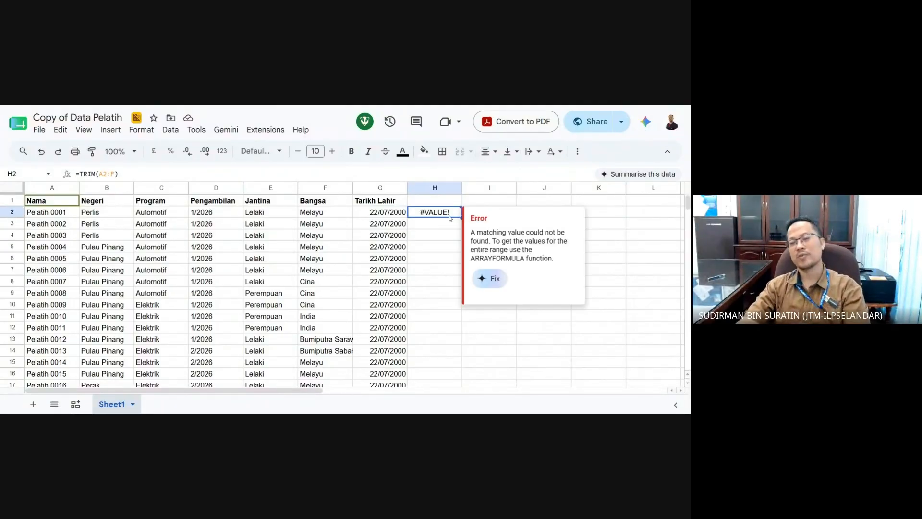
key(Delete)
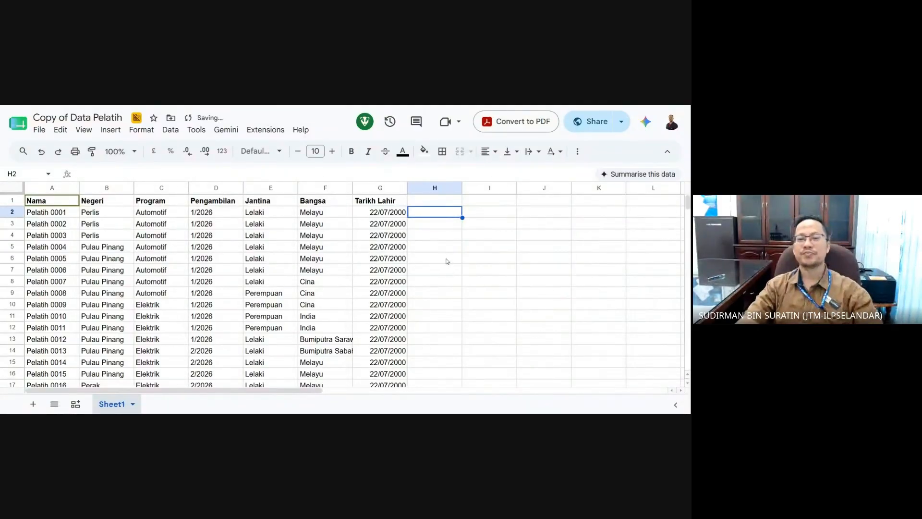
- Check values in D2, G2 and G5, then select the whole Tarikh Lahir column G
click(219, 216)
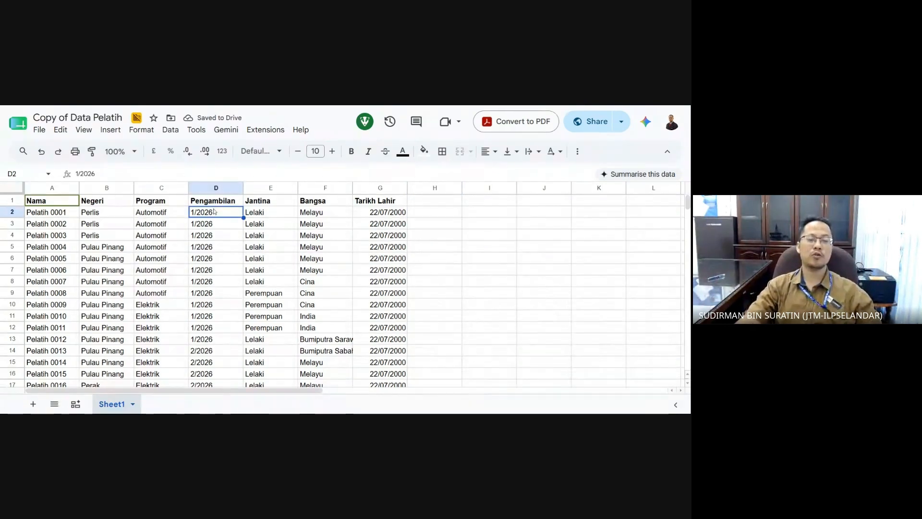
click(380, 216)
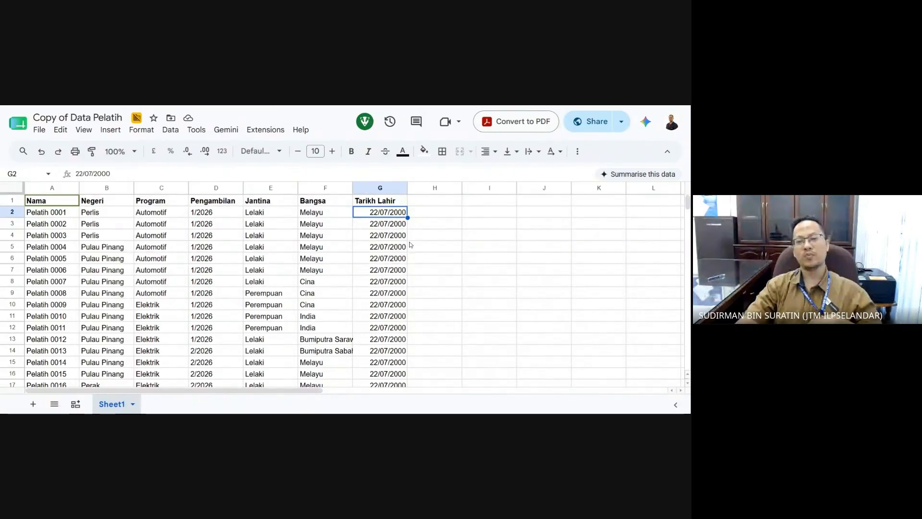
click(390, 248)
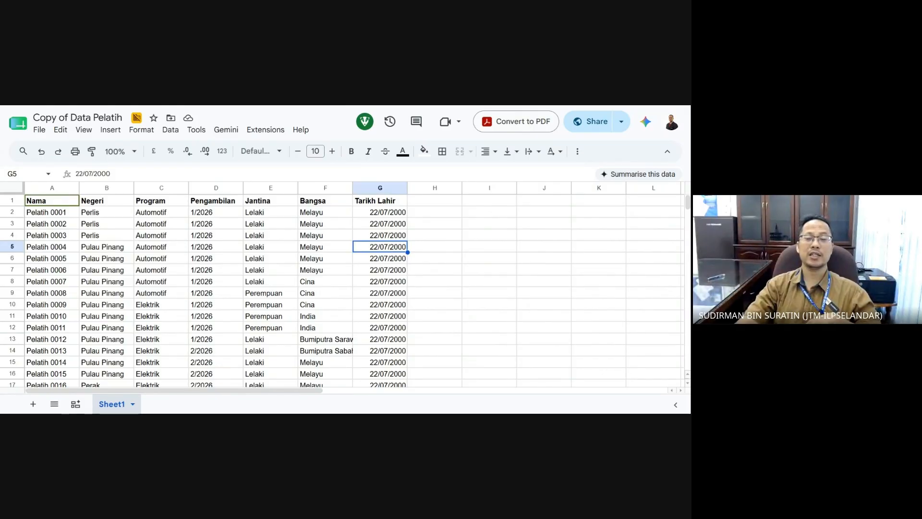
click(380, 187)
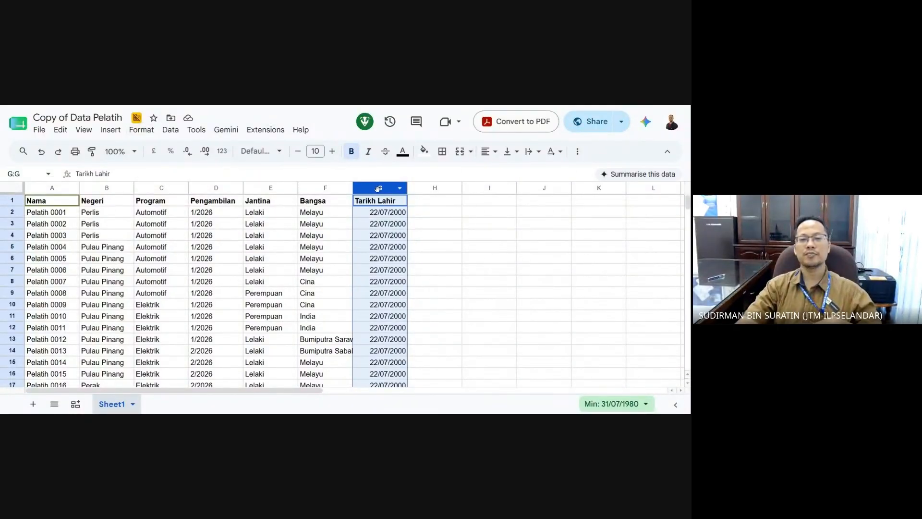
- Apply the Date number format to the Tarikh Lahir column G
click(174, 130)
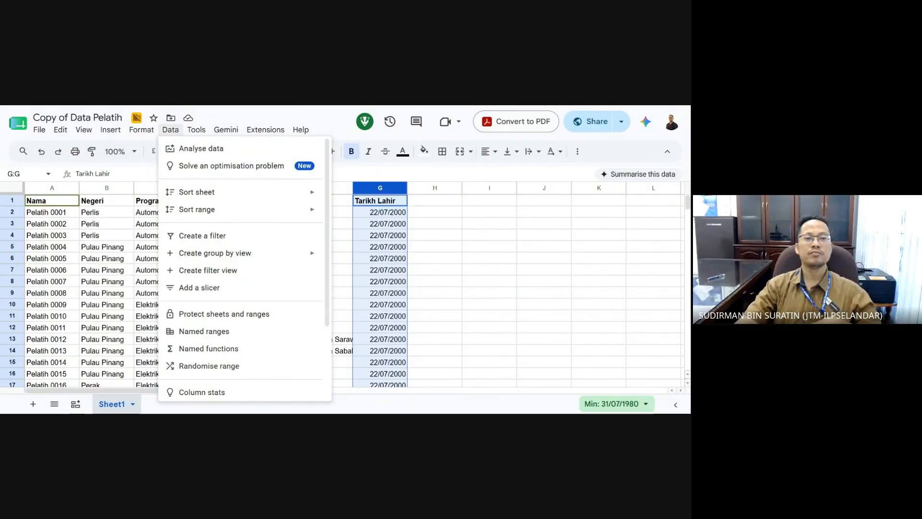
scroll(255, 238, down, 2)
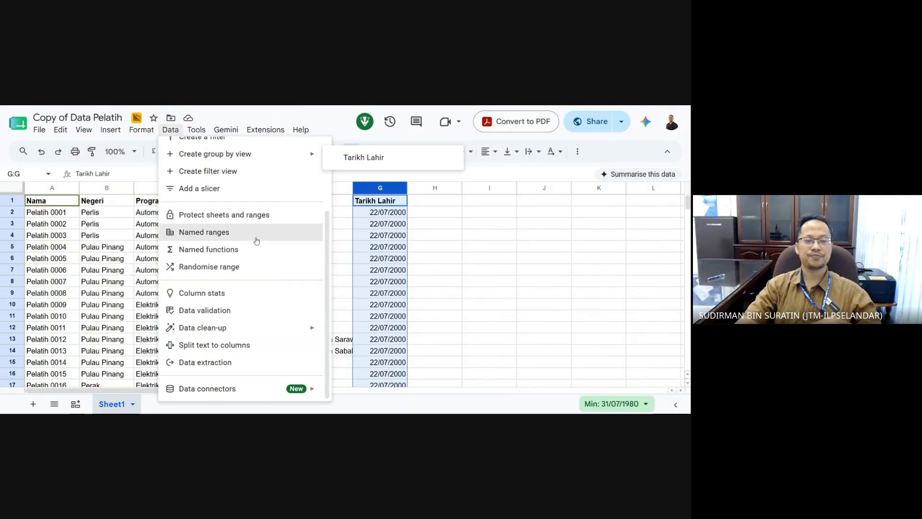
scroll(269, 288, up, 2)
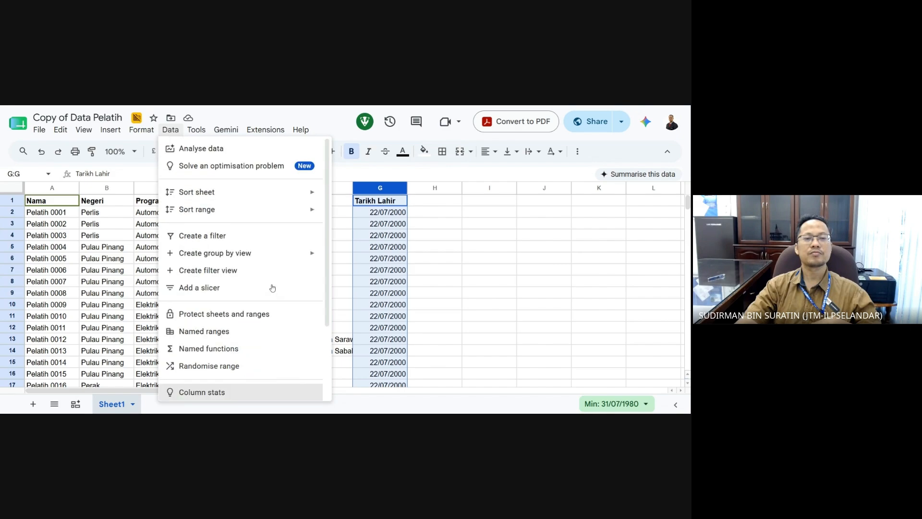
mouse_move(147, 133)
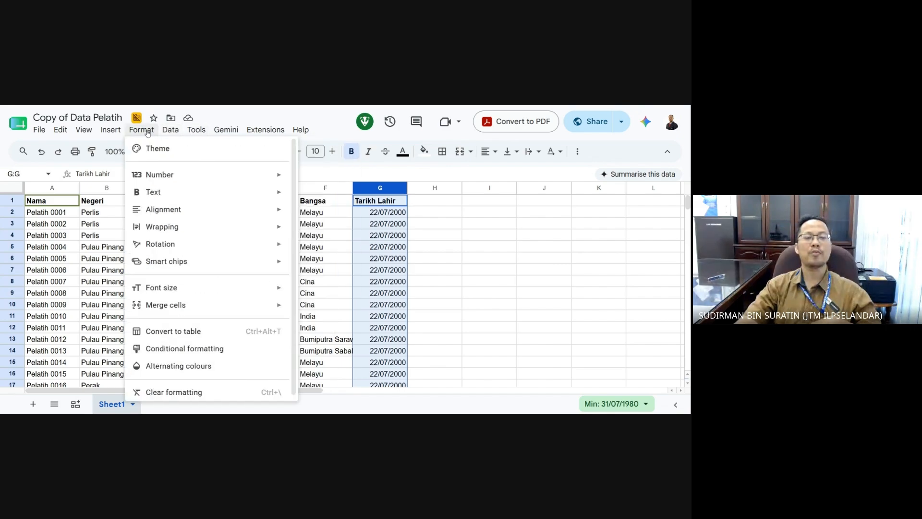
mouse_move(190, 177)
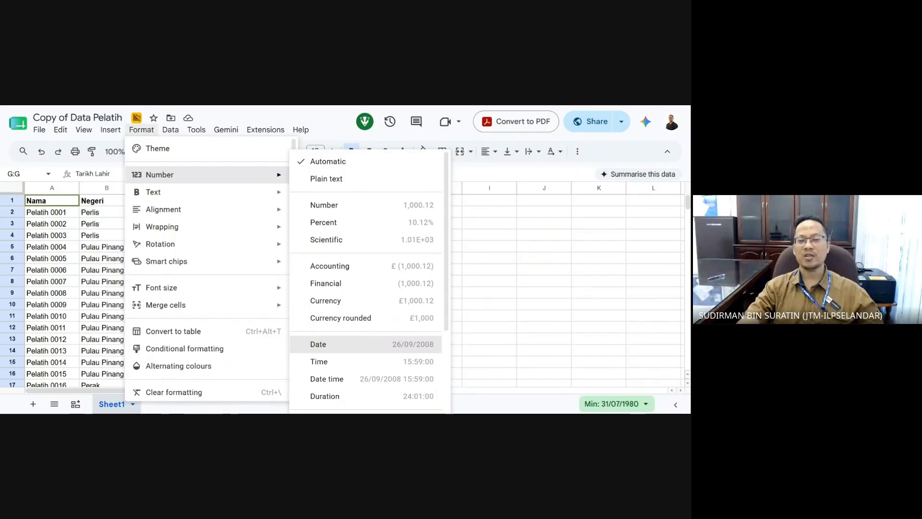
click(370, 345)
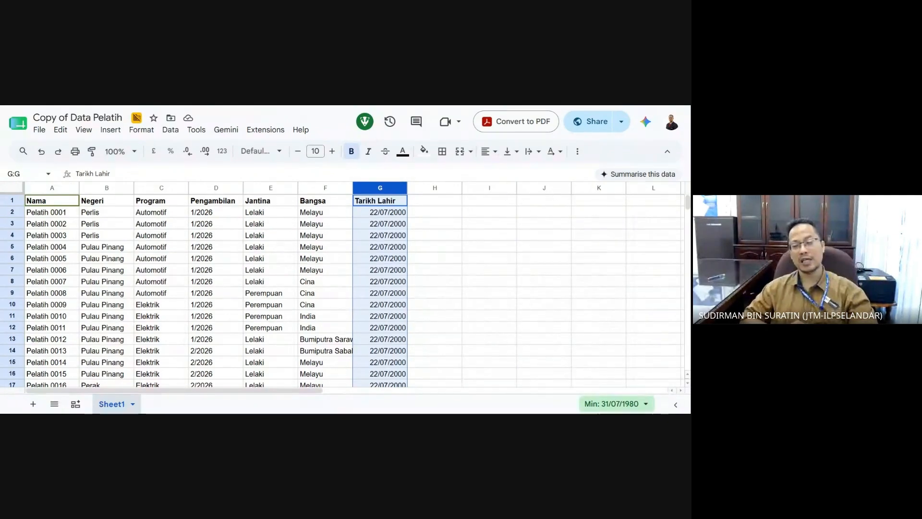
click(434, 281)
click(388, 212)
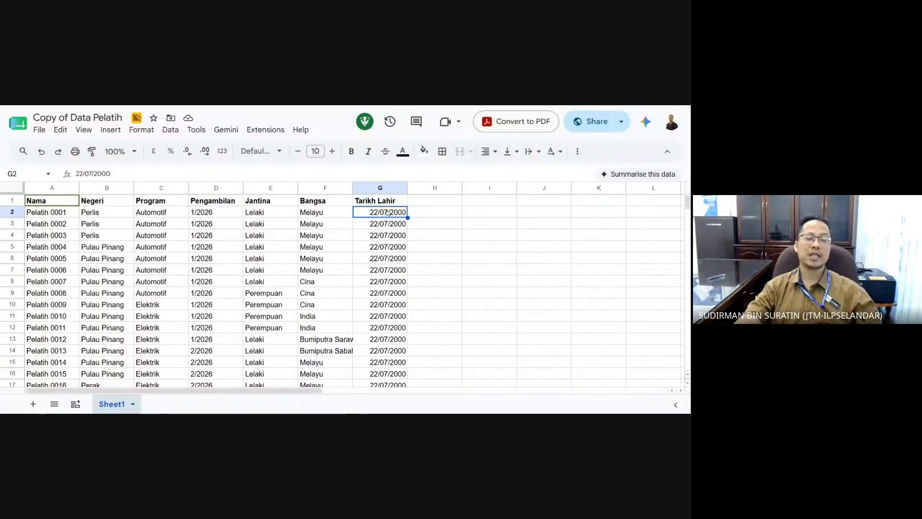
click(431, 272)
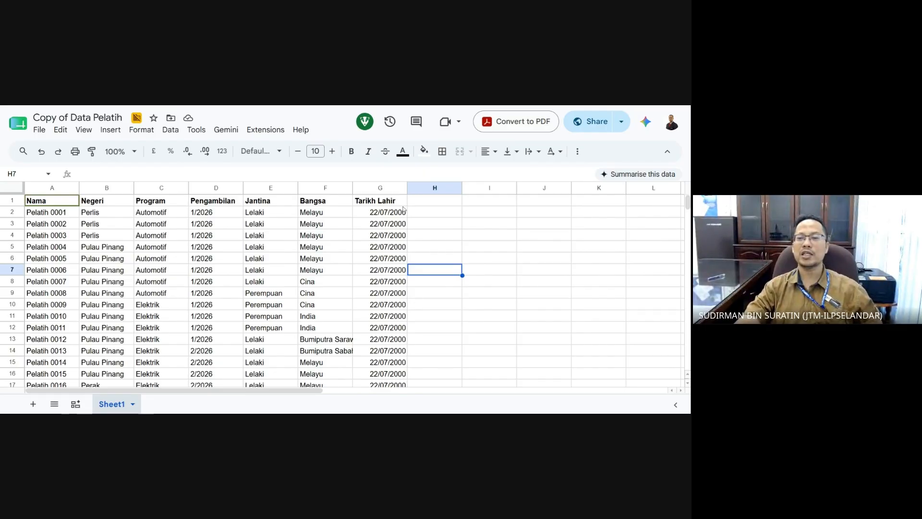
- Reselect column G and bring up the menu list showing Data validation
click(382, 192)
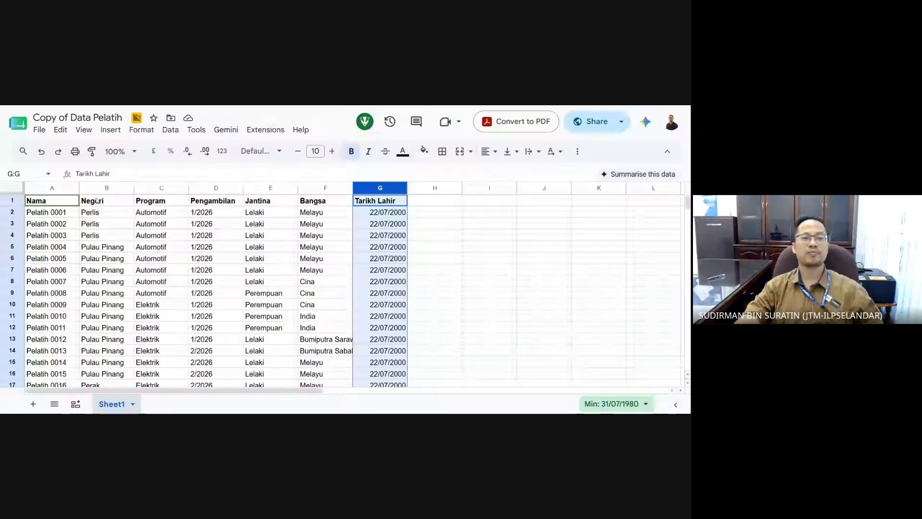
click(140, 130)
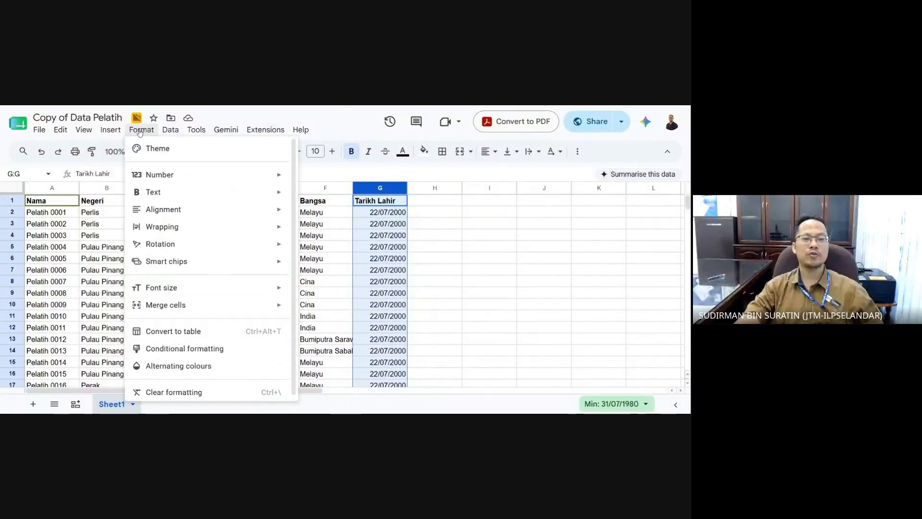
mouse_move(172, 130)
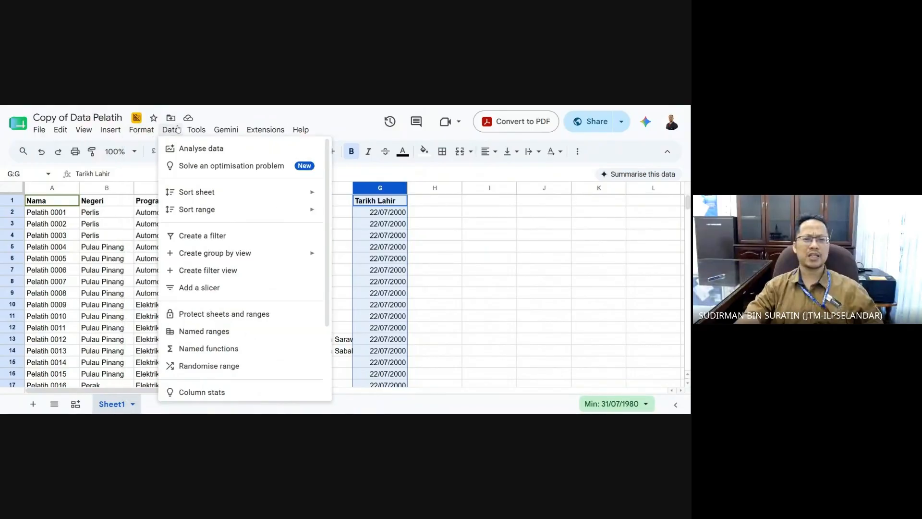
scroll(272, 247, down, 2)
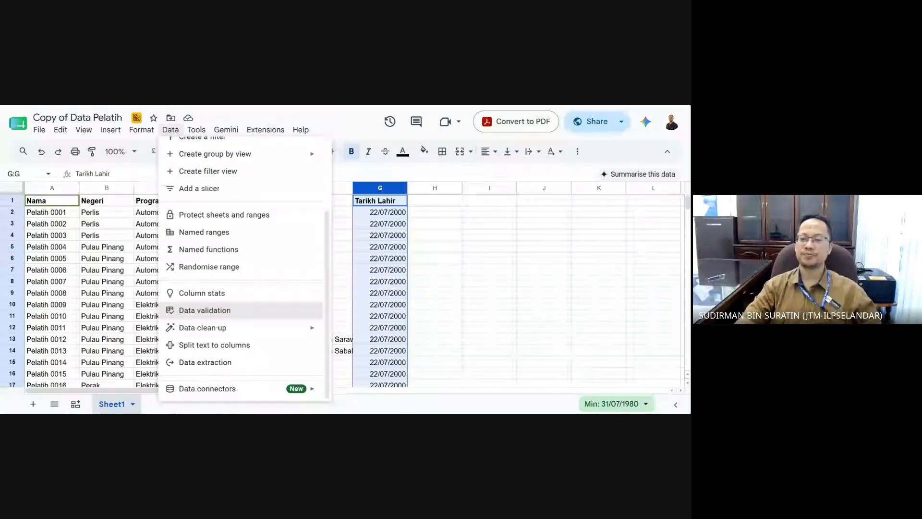
- Replace column G's old validation rule with an 'Is valid date' rule on Sheet1!G2:G1000
click(258, 313)
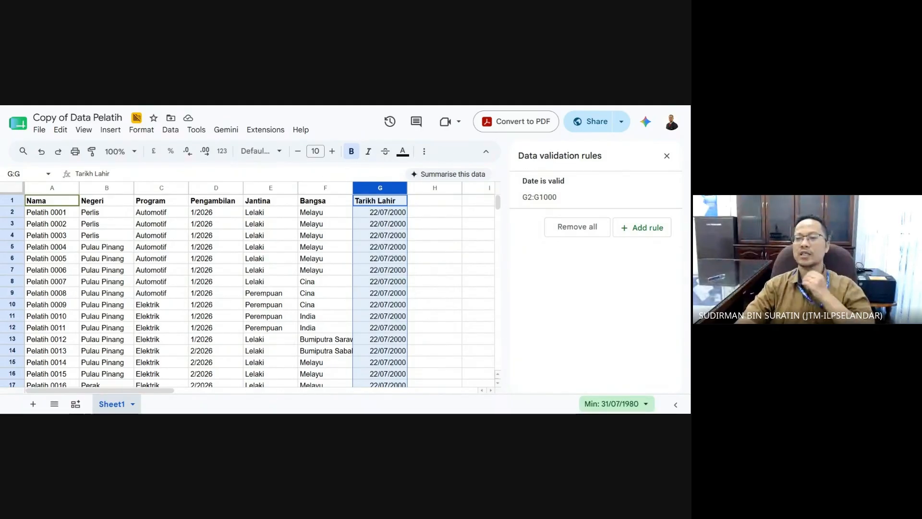
click(669, 192)
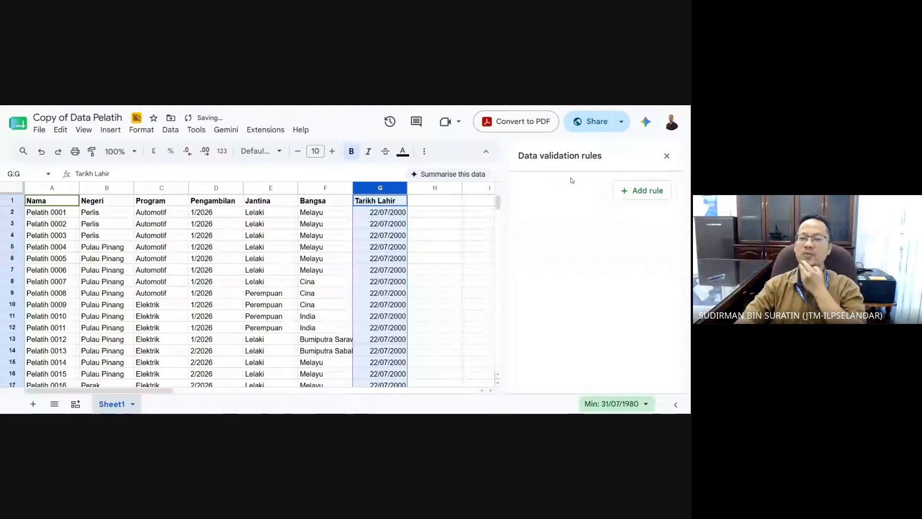
click(639, 191)
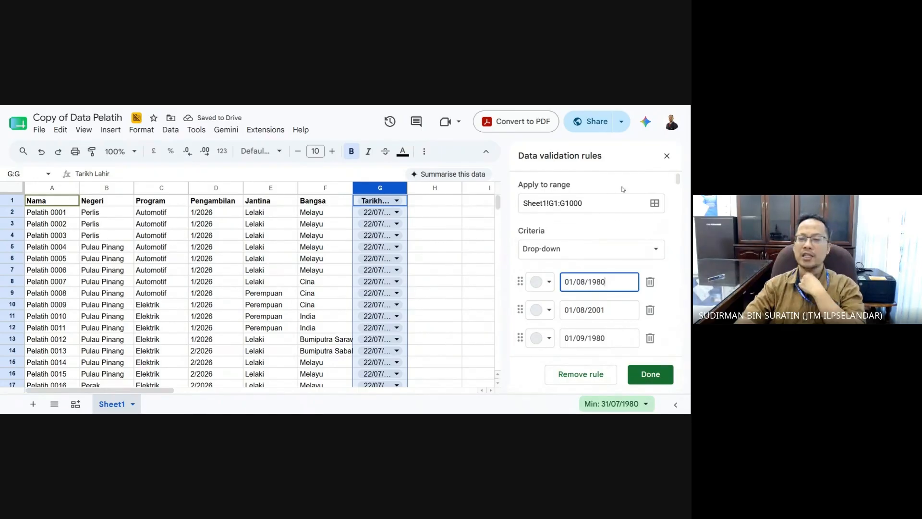
click(558, 202)
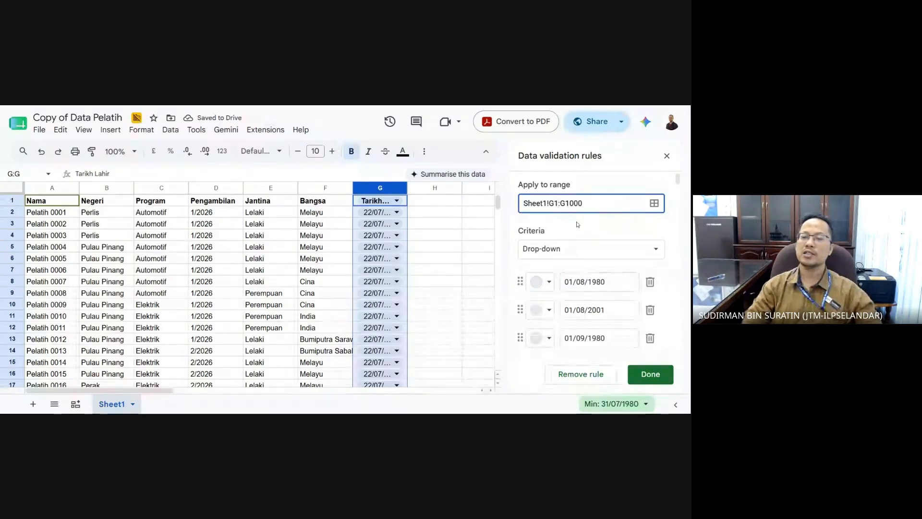
key(BackSpace)
text(2)
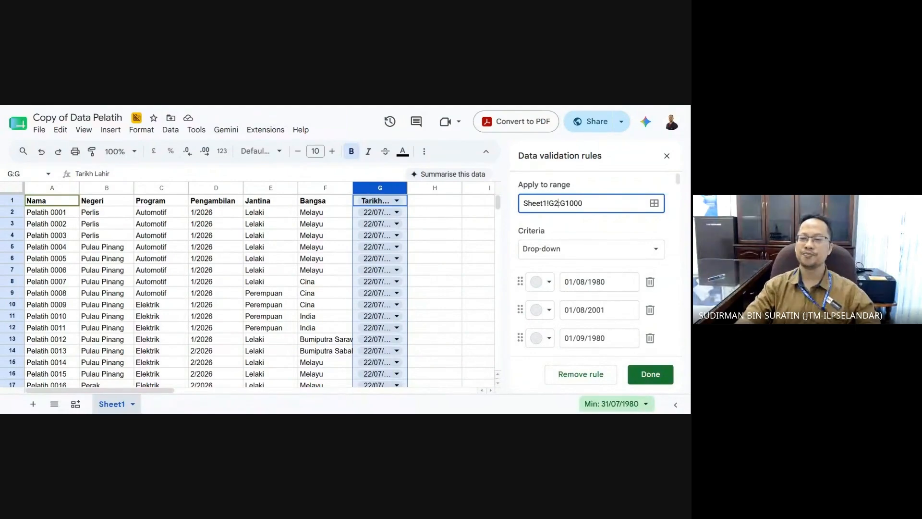
click(574, 254)
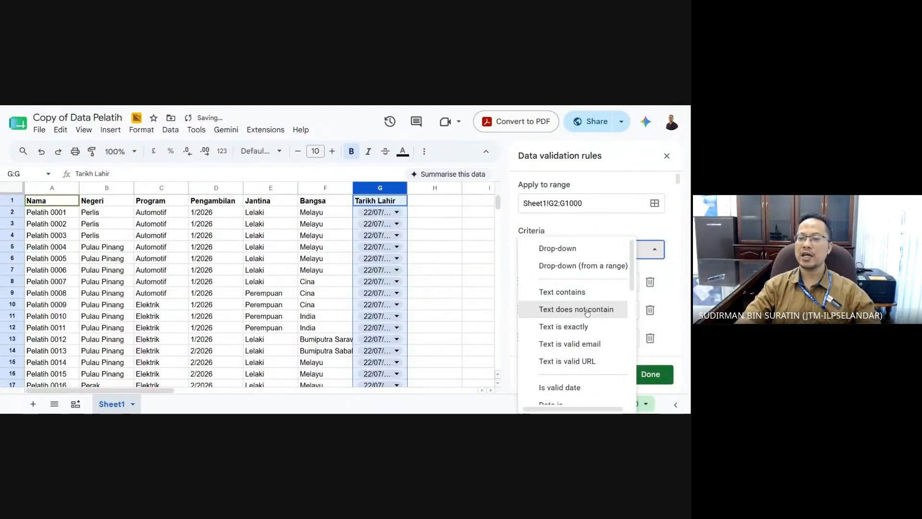
scroll(585, 312, down, 3)
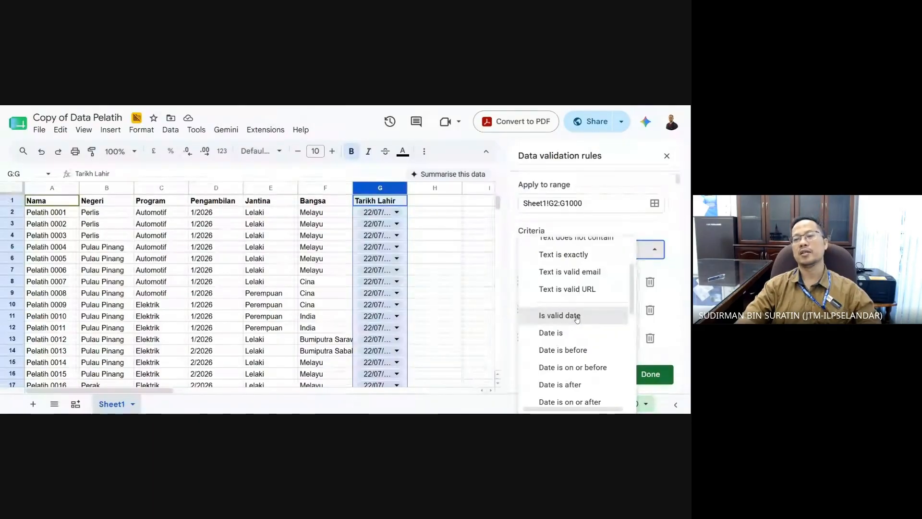
click(577, 317)
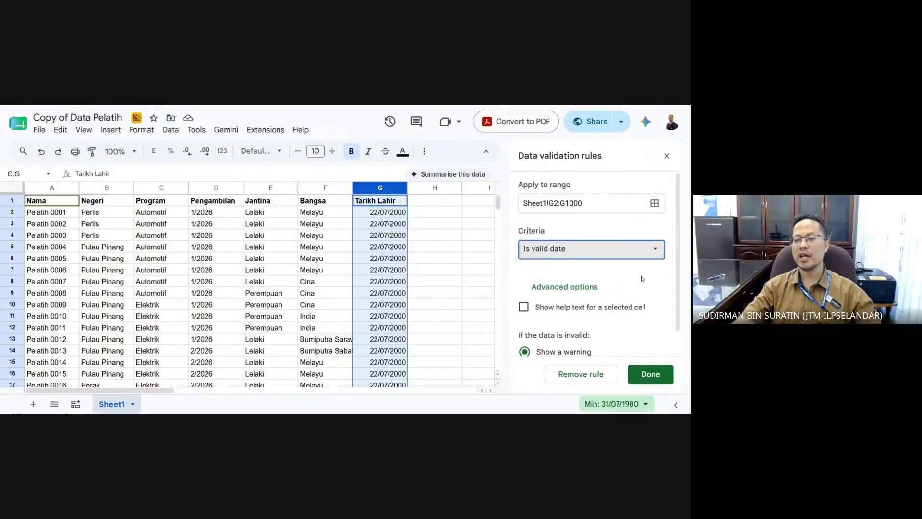
scroll(677, 336, down, 1)
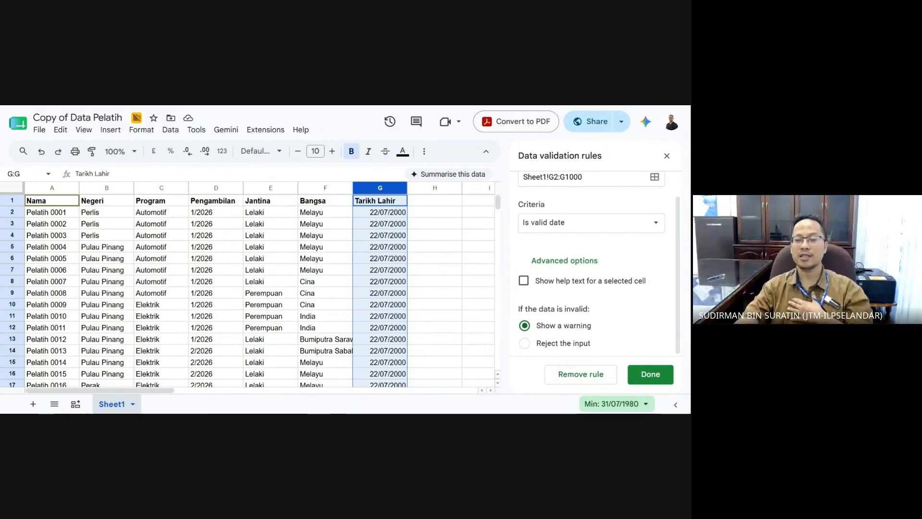
click(649, 378)
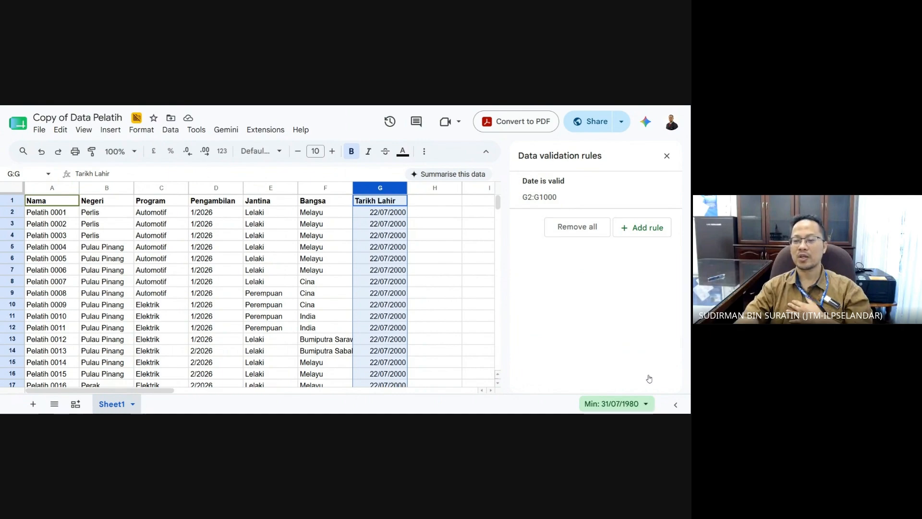
- Close the validation panel, clear G2 and enter the invalid date 31/31/200
click(666, 156)
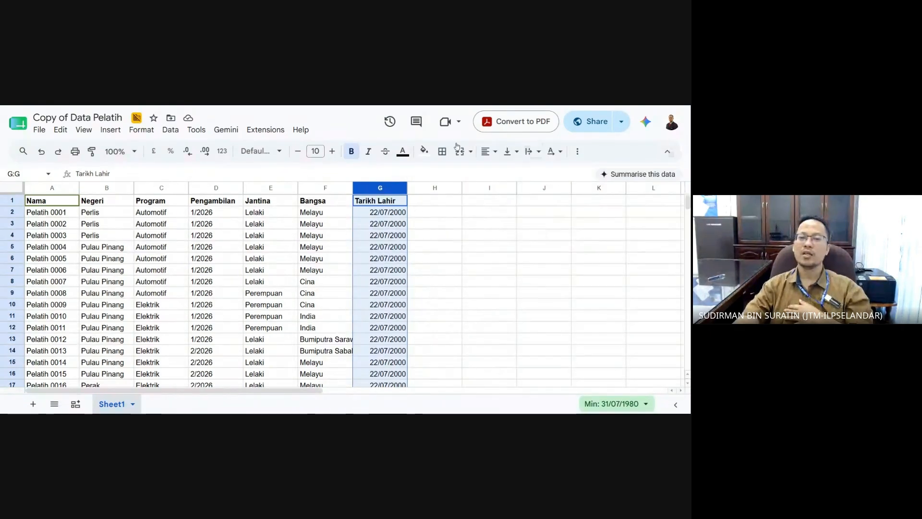
click(475, 294)
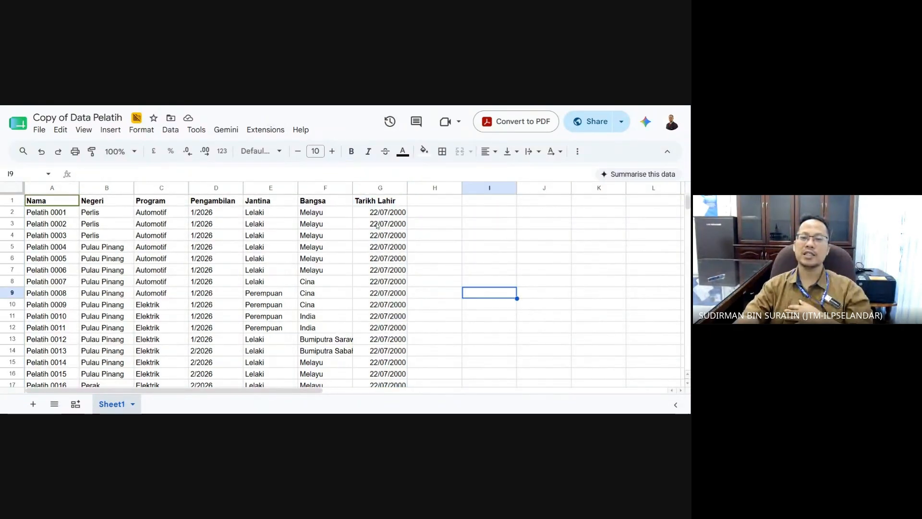
click(384, 213)
key(Delete)
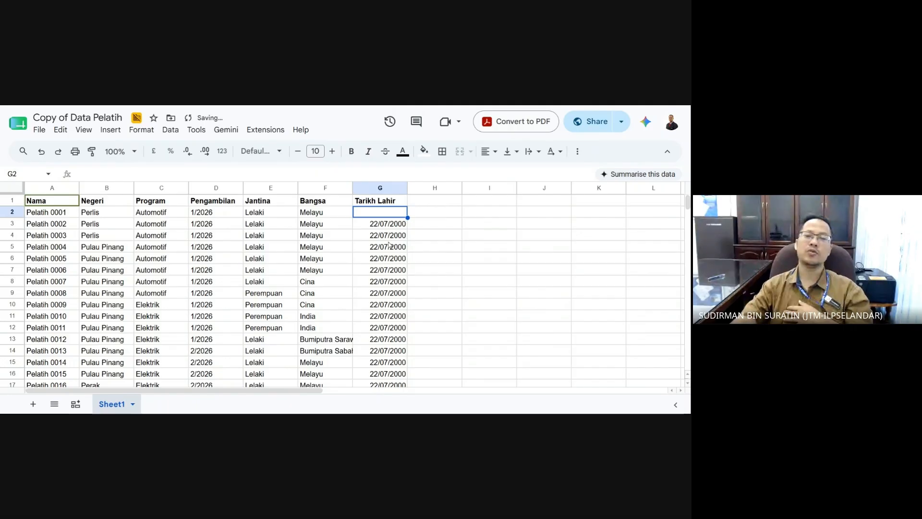
click(413, 255)
click(386, 213)
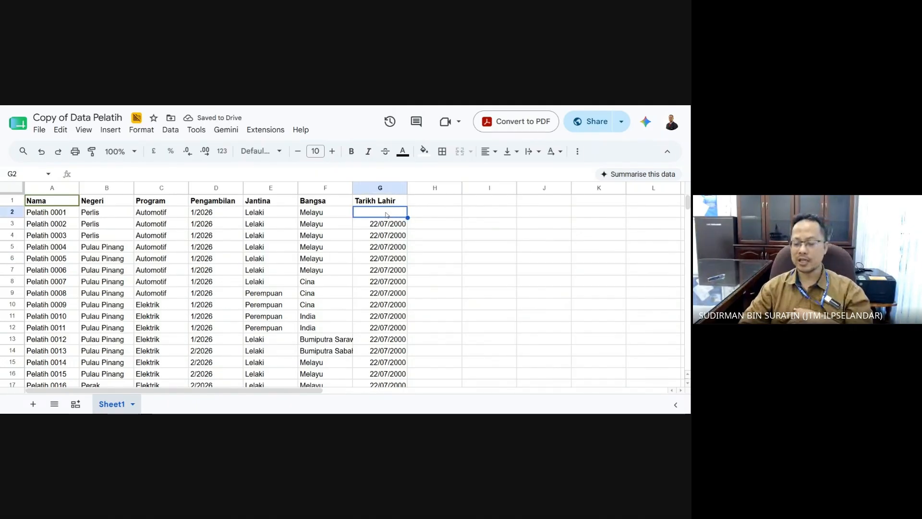
text(31/)
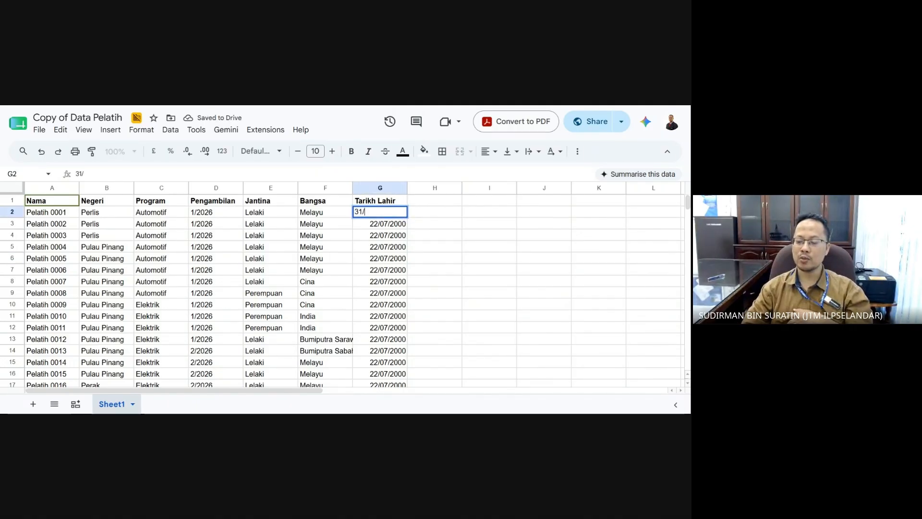
text(31/2)
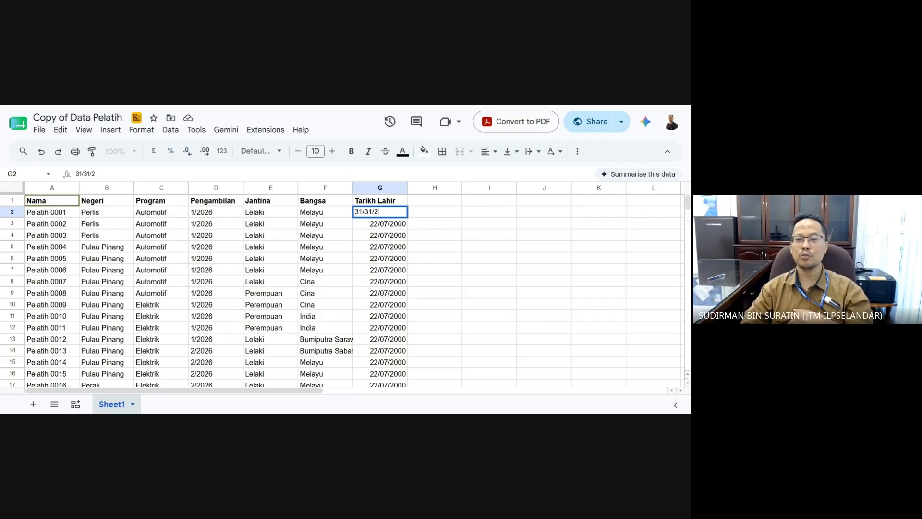
text(00)
key(Return)
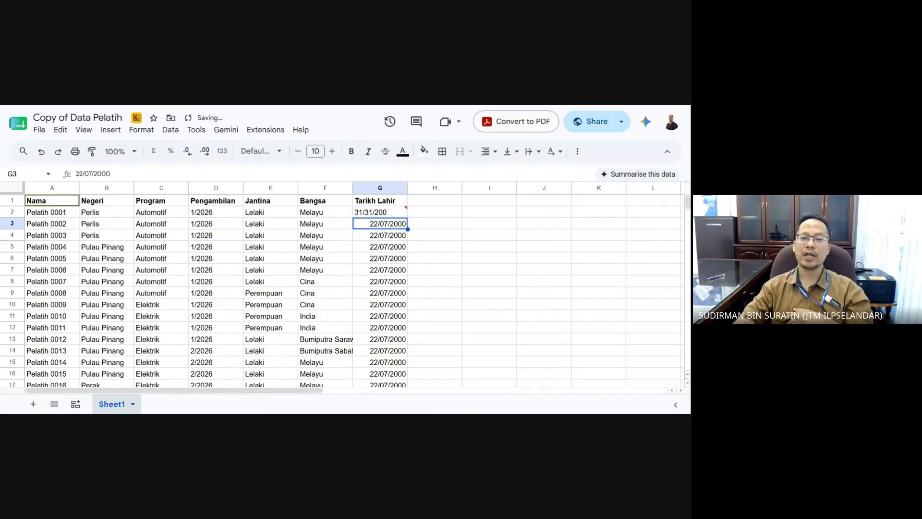
- Dismiss the invalid-date warning and start erasing G2's entry
mouse_move(397, 214)
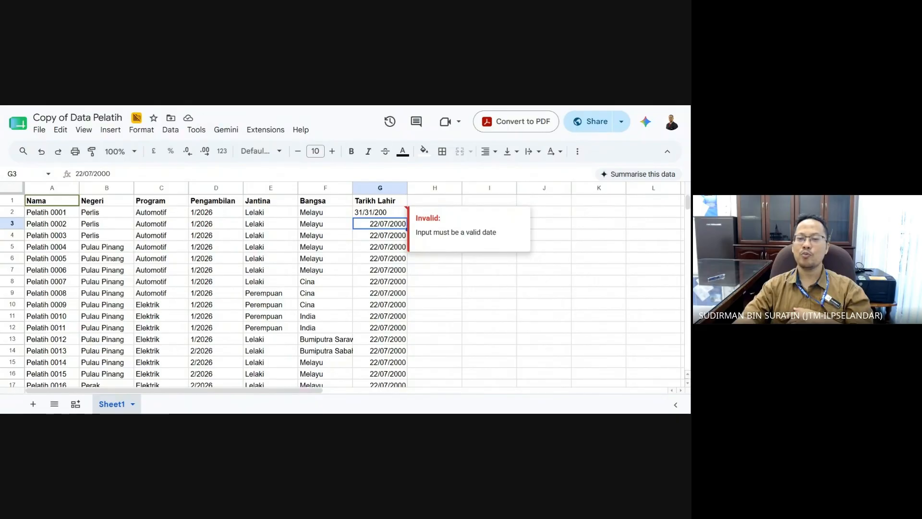
click(485, 282)
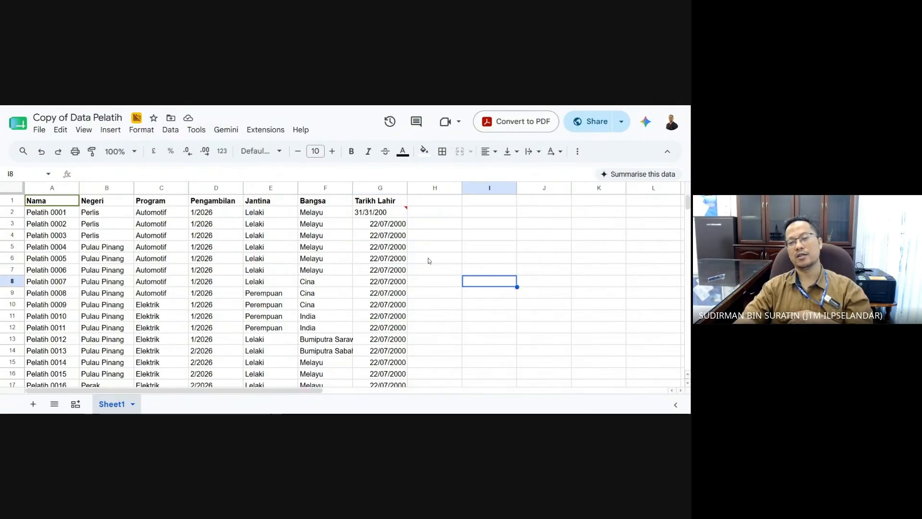
click(396, 216)
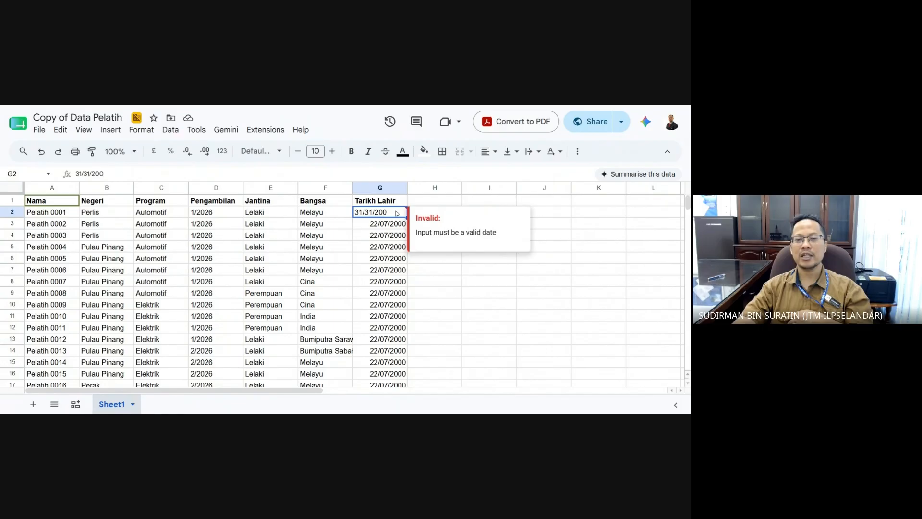
double_click(396, 213)
key(BackSpace)
key(BackSpace)
key(BackSpace)
key(BackSpace)
key(BackSpace)
key(BackSpace)
key(BackSpace)
key(BackSpace)
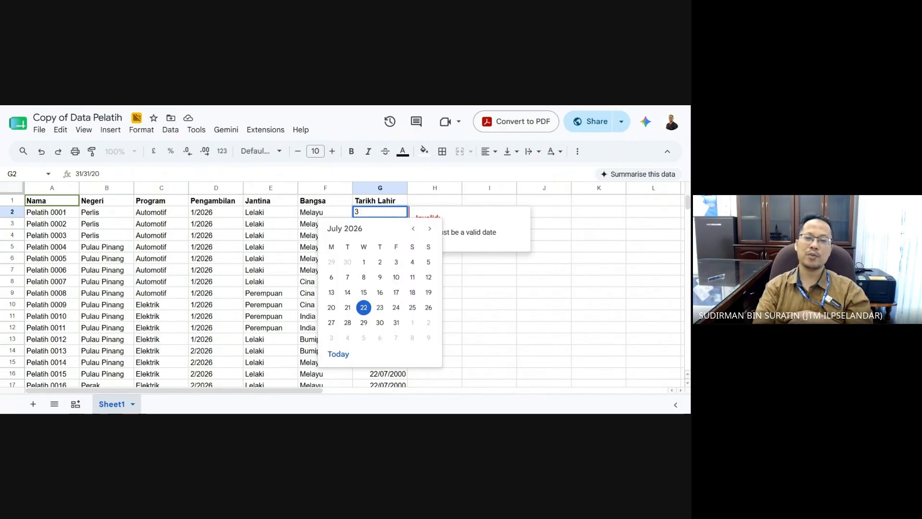
- Empty G2 and pick the 22nd from its date picker
key(BackSpace)
click(538, 320)
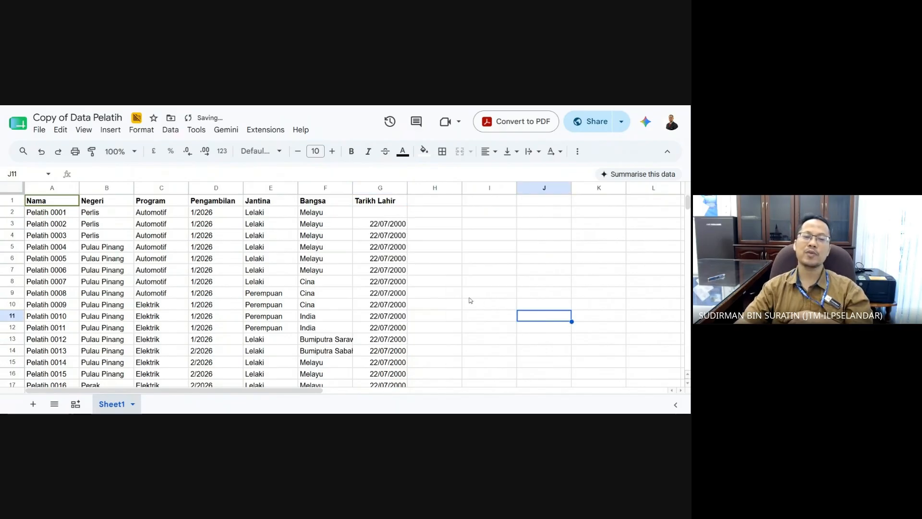
double_click(393, 215)
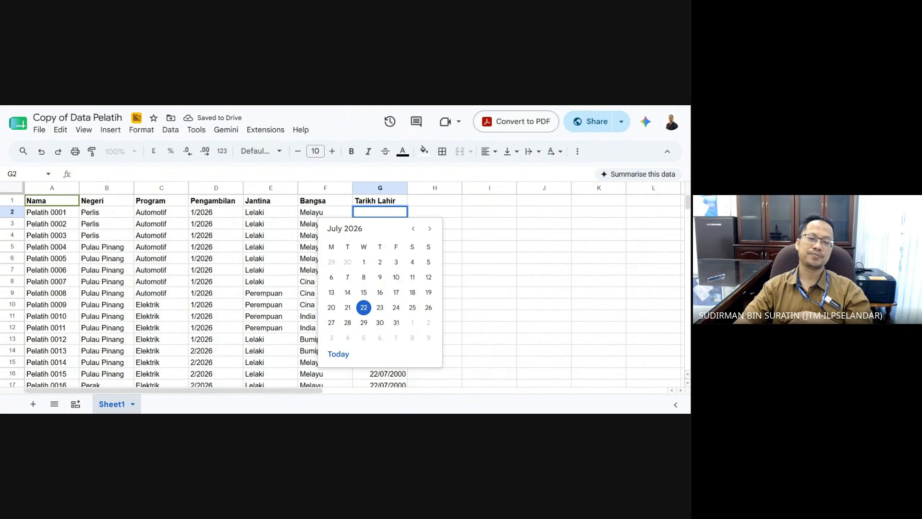
click(541, 262)
click(394, 217)
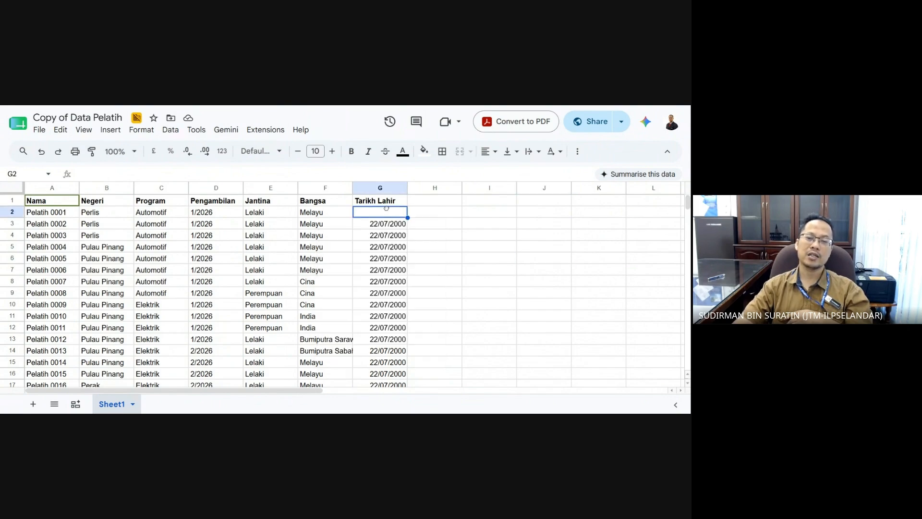
double_click(387, 215)
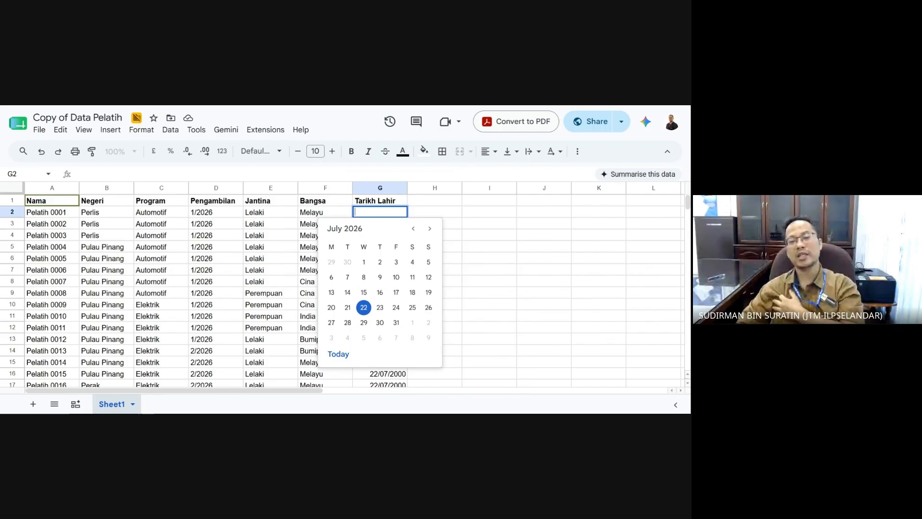
click(364, 308)
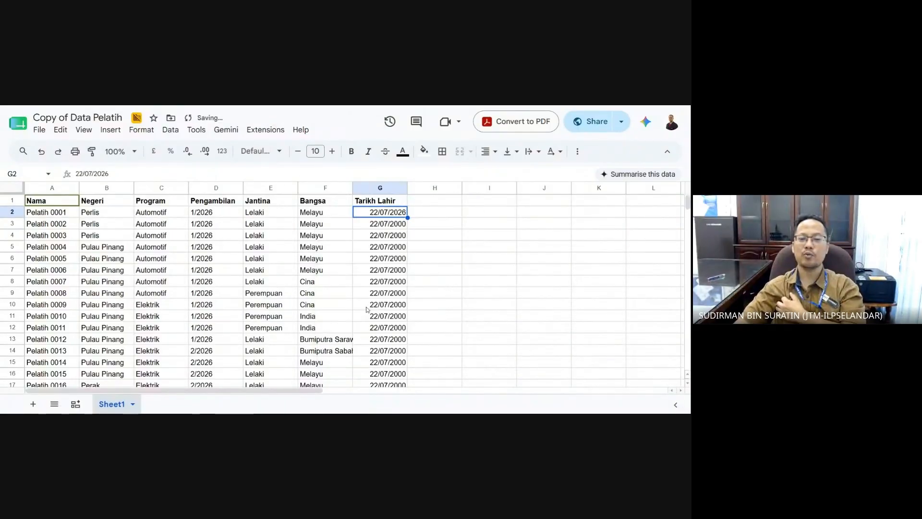
- Change G2's year from 2026 to 2003 so it reads 22/07/2003
double_click(389, 212)
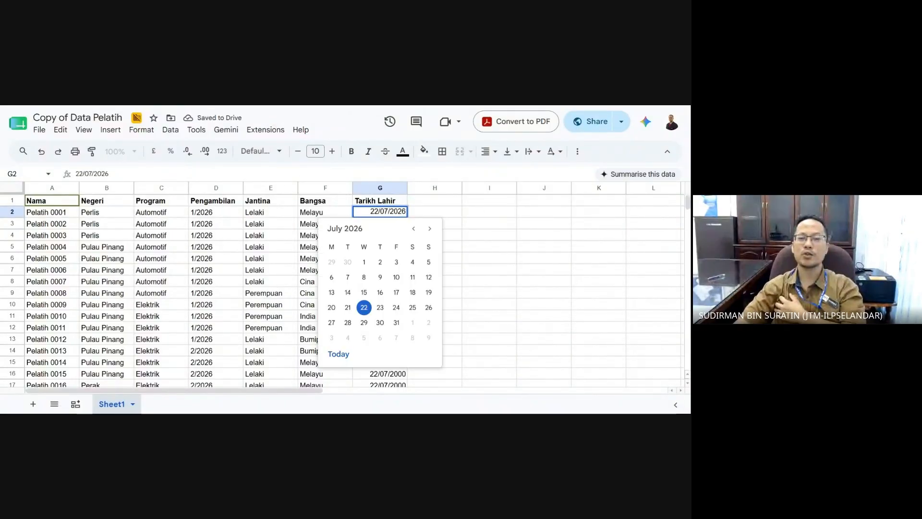
drag(397, 211, 410, 215)
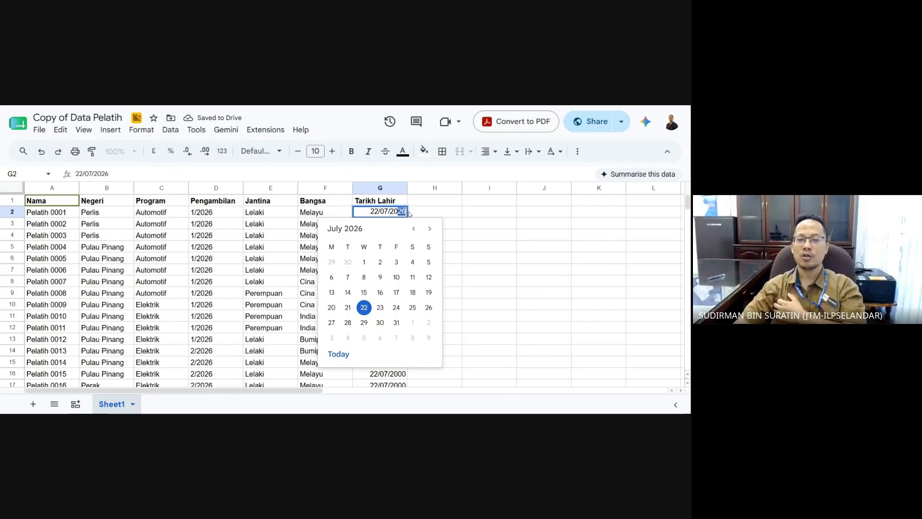
text(03)
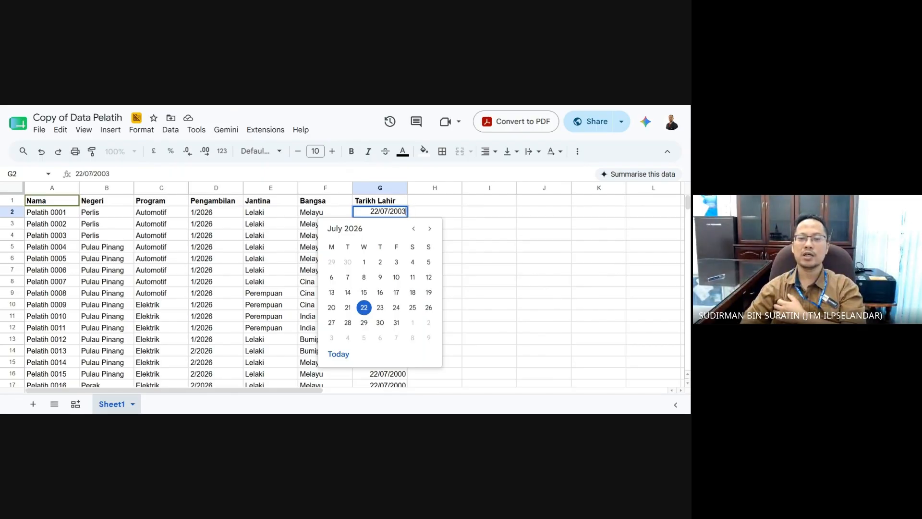
key(Return)
click(488, 273)
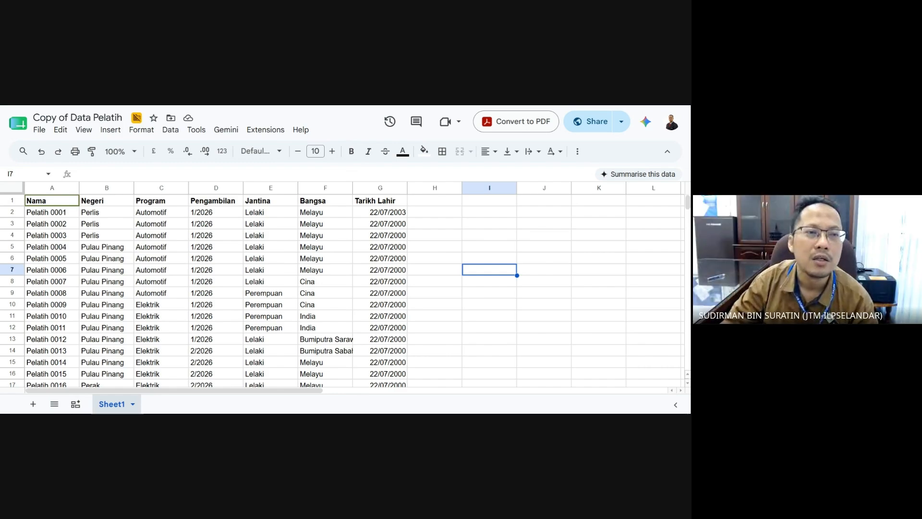
- Fill G2's date down to G6, giving 23/07/2003 through 26/07/2003
click(403, 213)
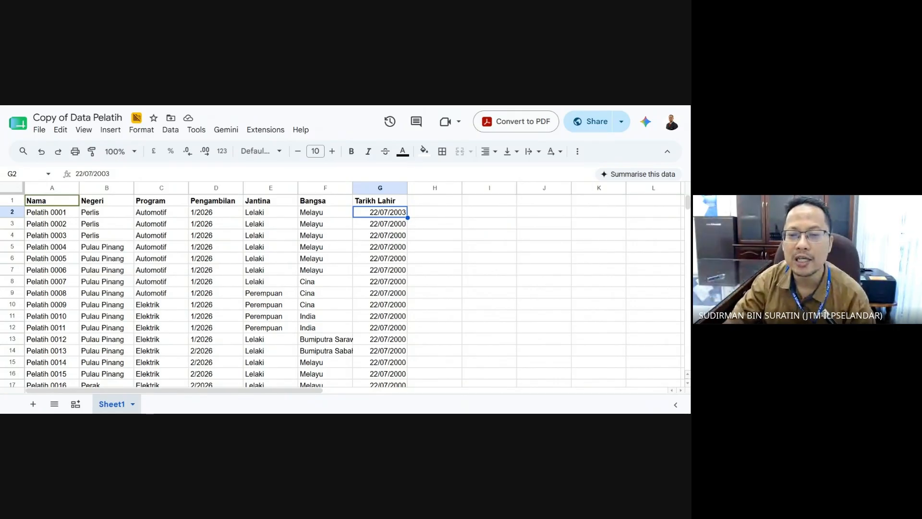
drag(408, 217, 408, 263)
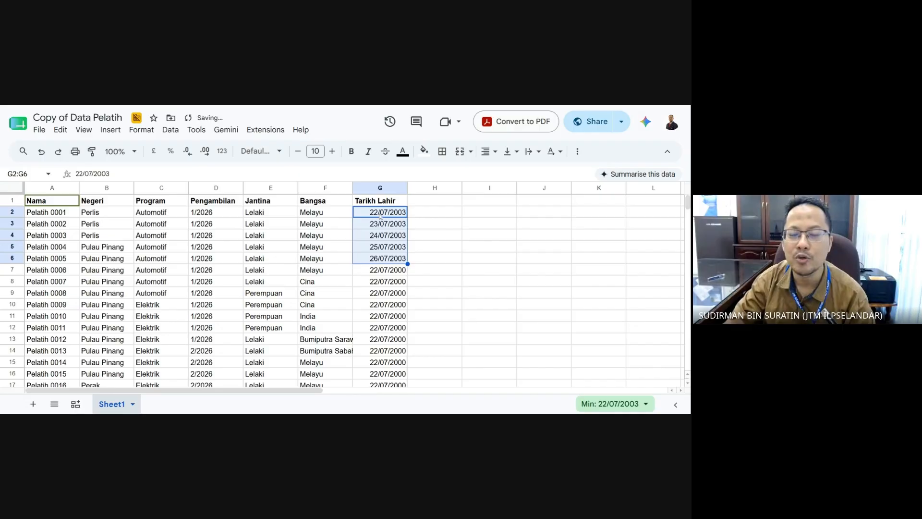
click(431, 274)
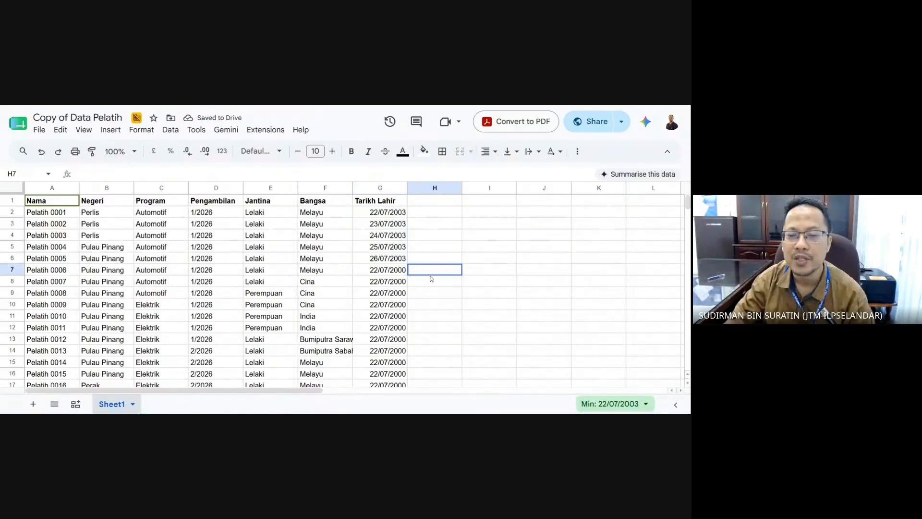
- Copy G2 and select G3:G16 as a paste target, then cancel the selection
click(385, 215)
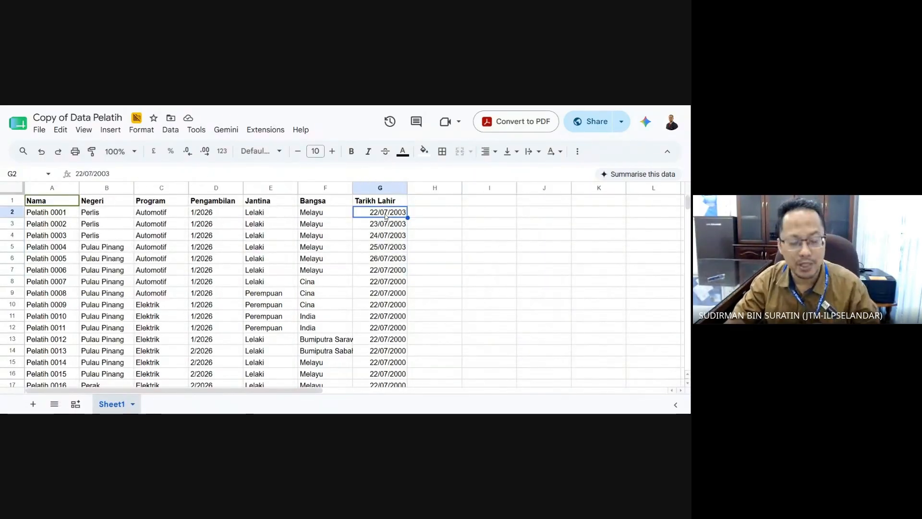
key(ctrl+c)
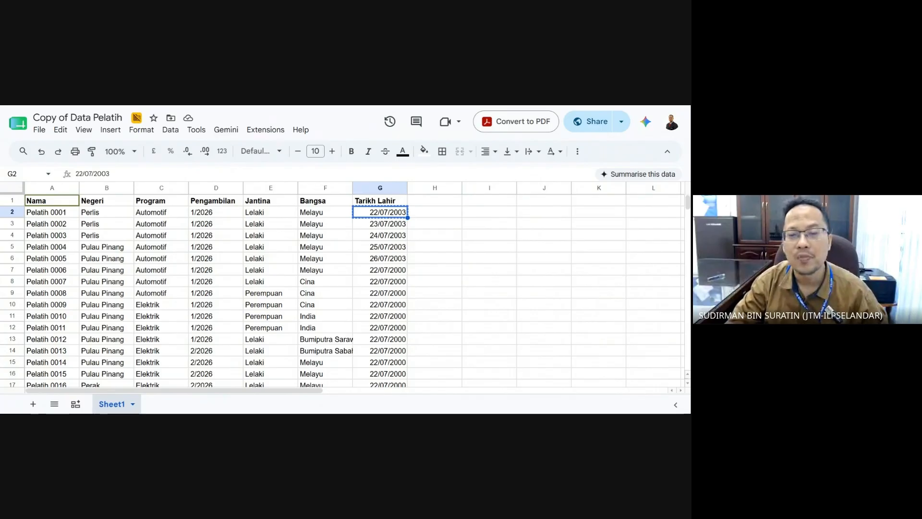
key(Down)
drag(387, 242, 384, 376)
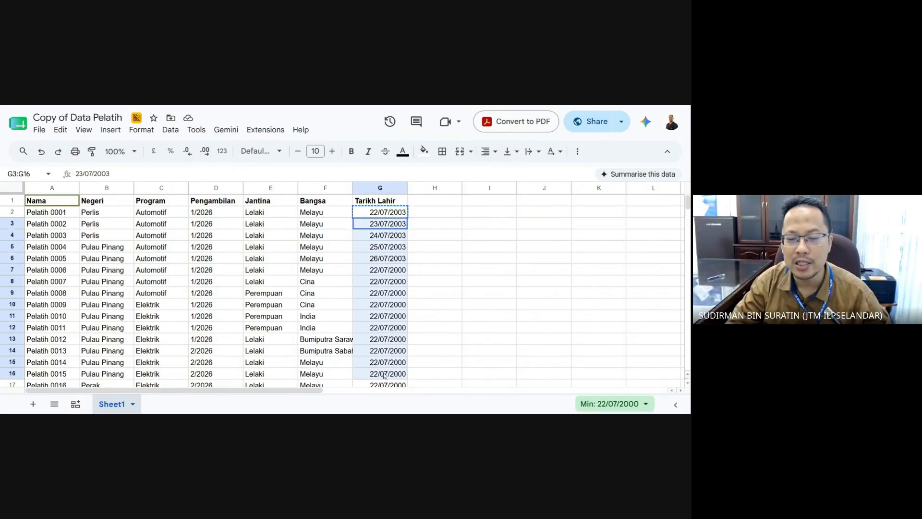
click(456, 319)
click(444, 234)
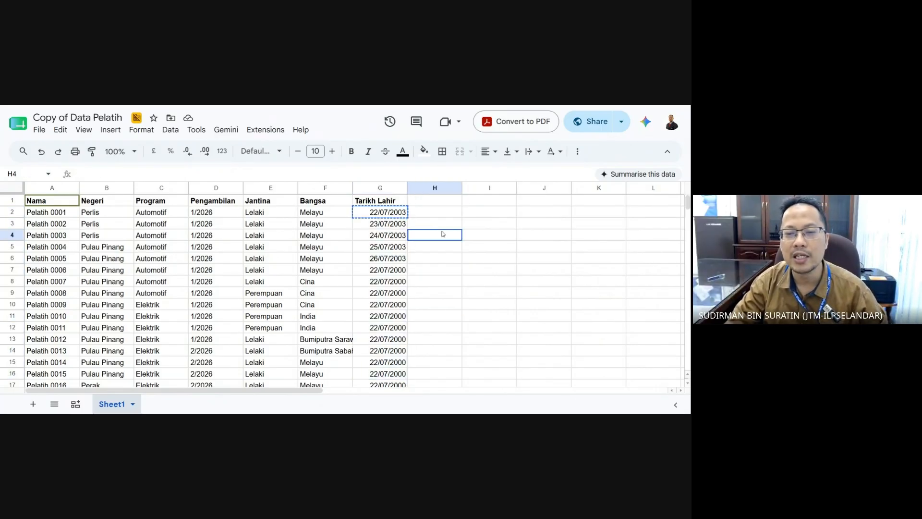
- Change G2 to 30/08/2003 with the date picker and copy it
double_click(393, 215)
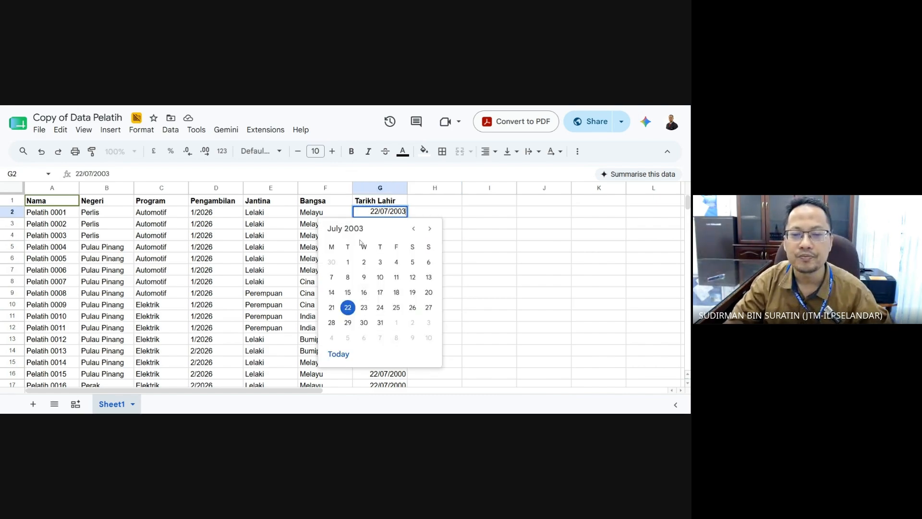
click(430, 229)
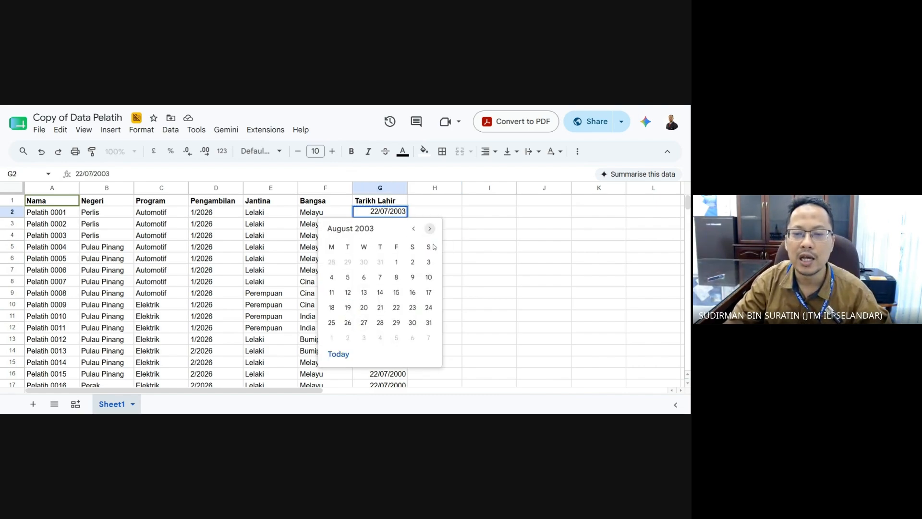
click(412, 322)
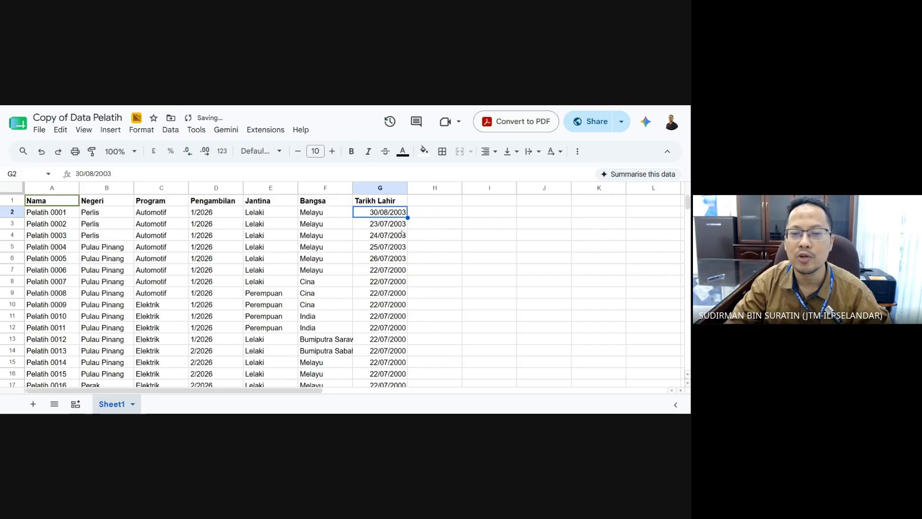
click(441, 263)
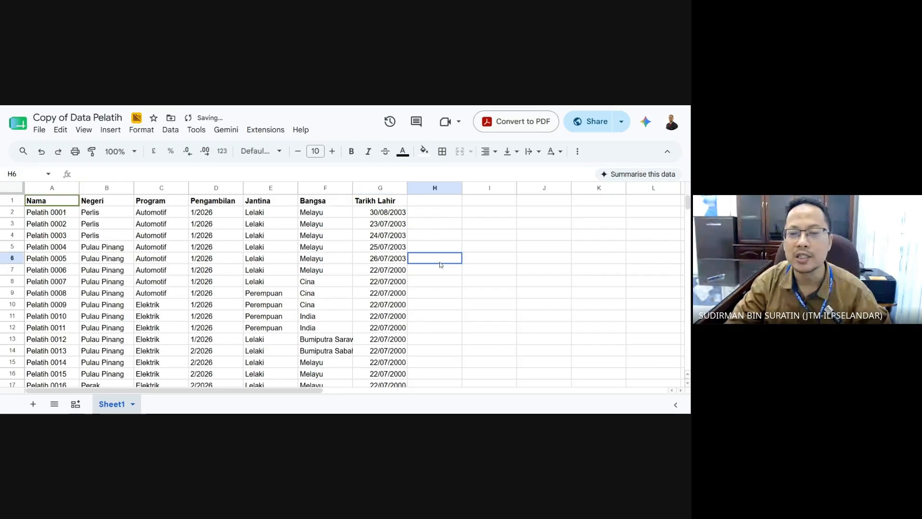
click(396, 213)
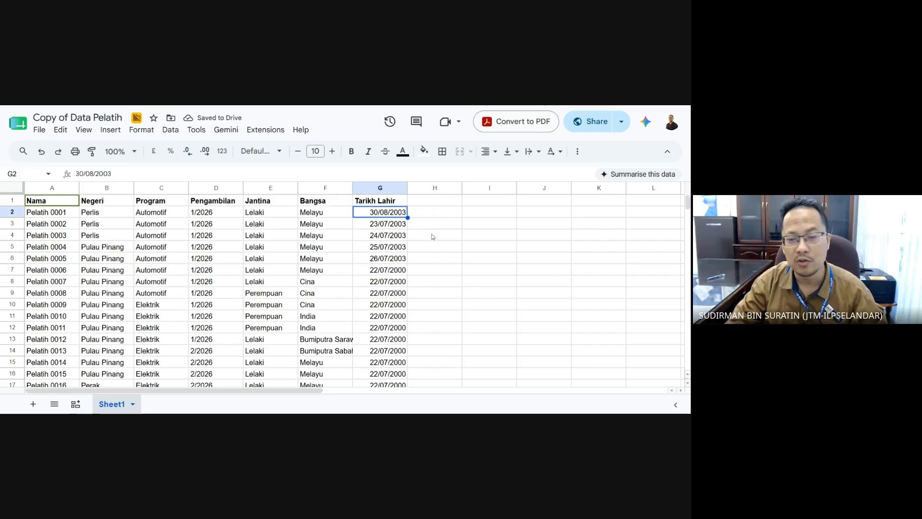
key(ctrl+c)
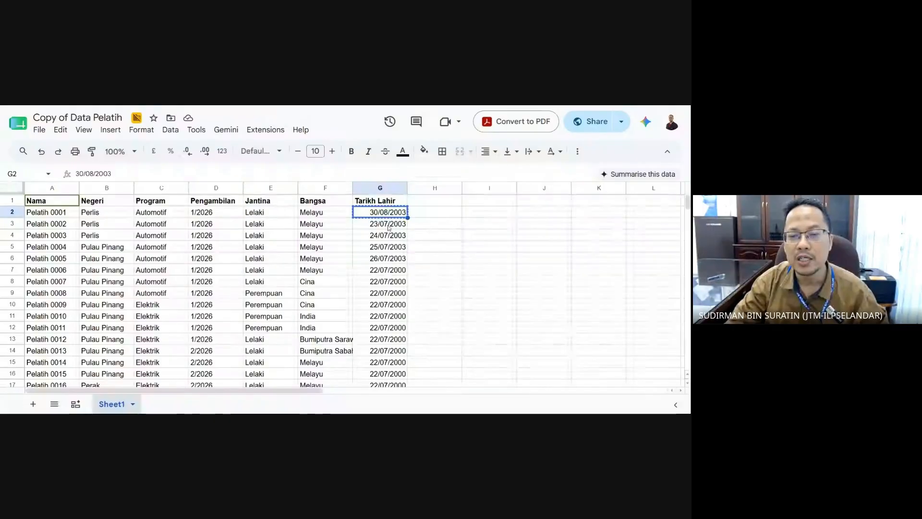
- Paste 30/08/2003 into G3 through G17 and scroll through the data to check it
drag(388, 224, 386, 387)
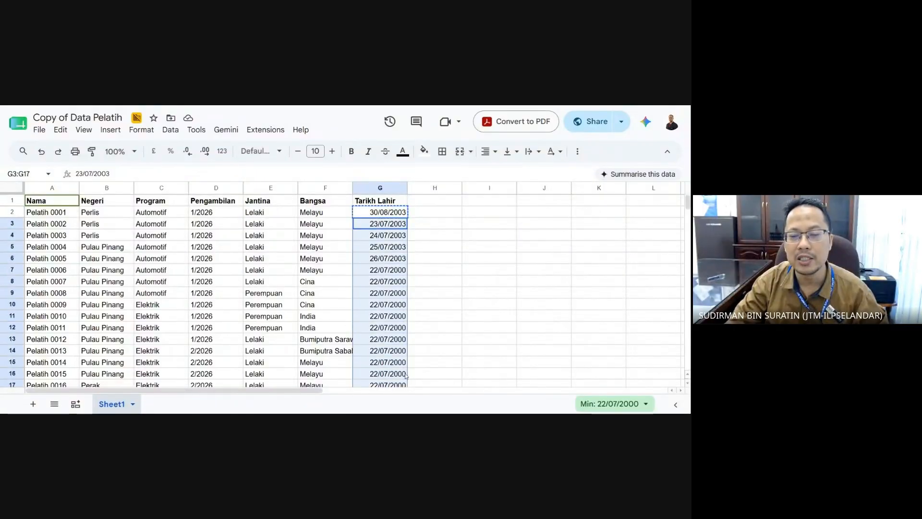
scroll(455, 330, down, 1)
scroll(457, 330, up, 1)
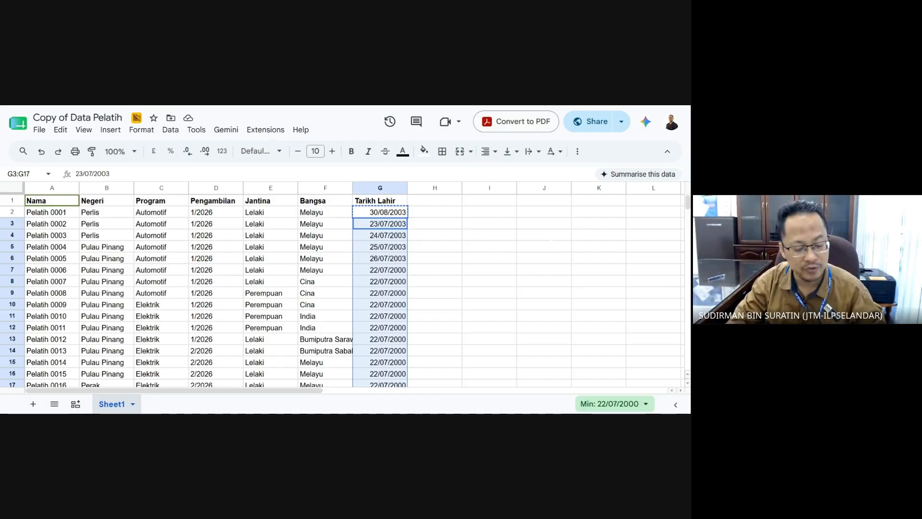
key(ctrl+v)
click(456, 327)
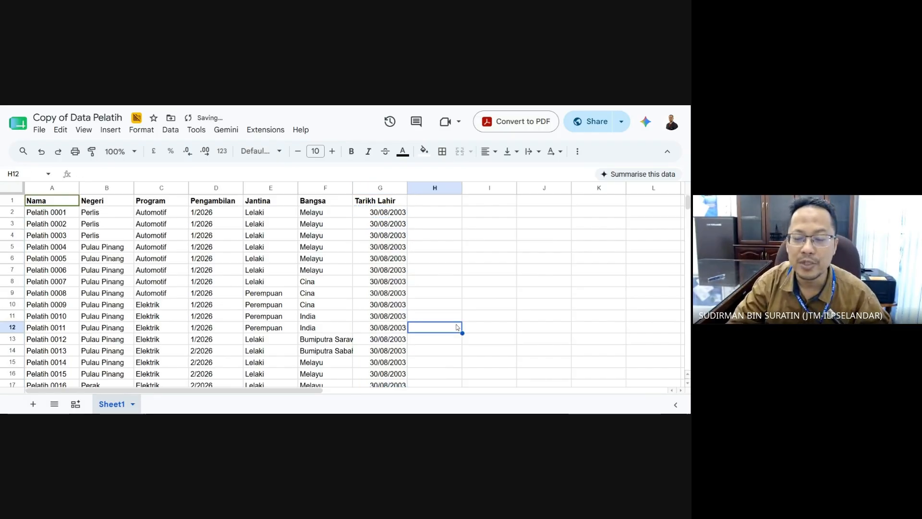
scroll(456, 327, down, 1)
scroll(456, 327, down, 2)
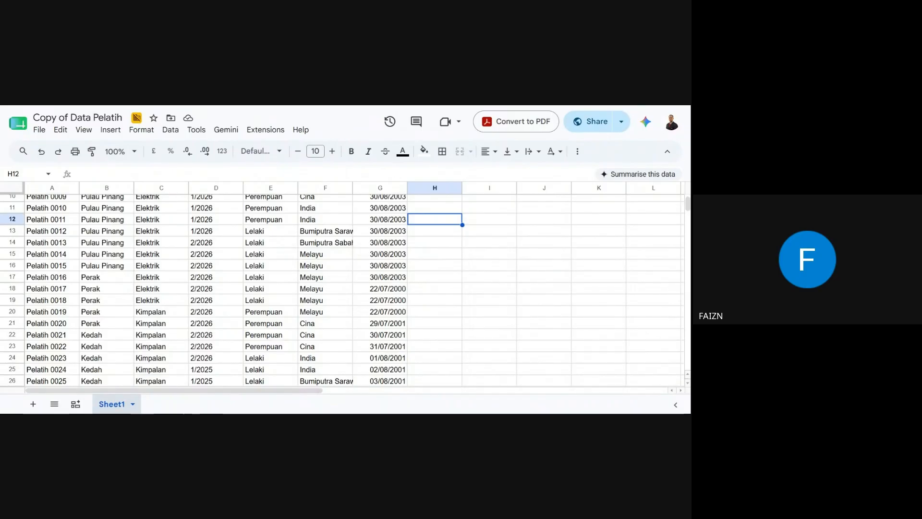
scroll(453, 331, down, 1)
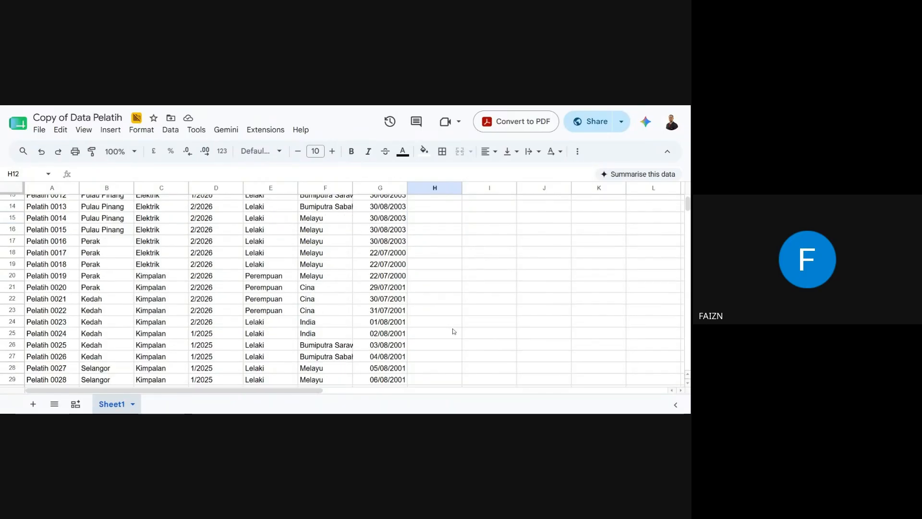
scroll(453, 331, up, 5)
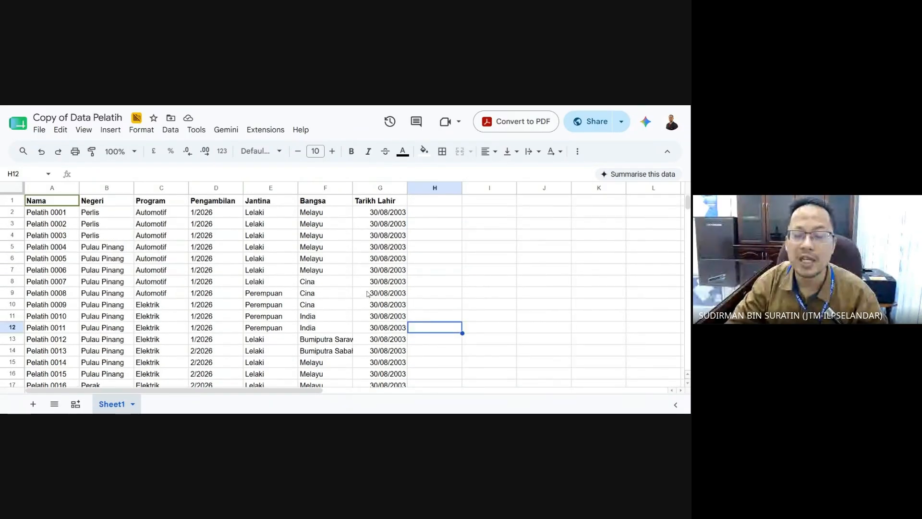
scroll(368, 293, down, 6)
scroll(367, 294, down, 14)
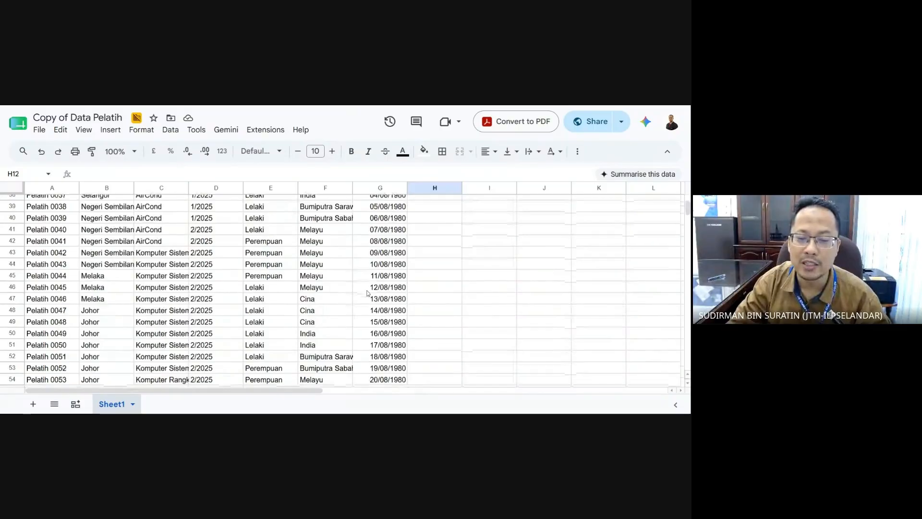
scroll(367, 293, down, 9)
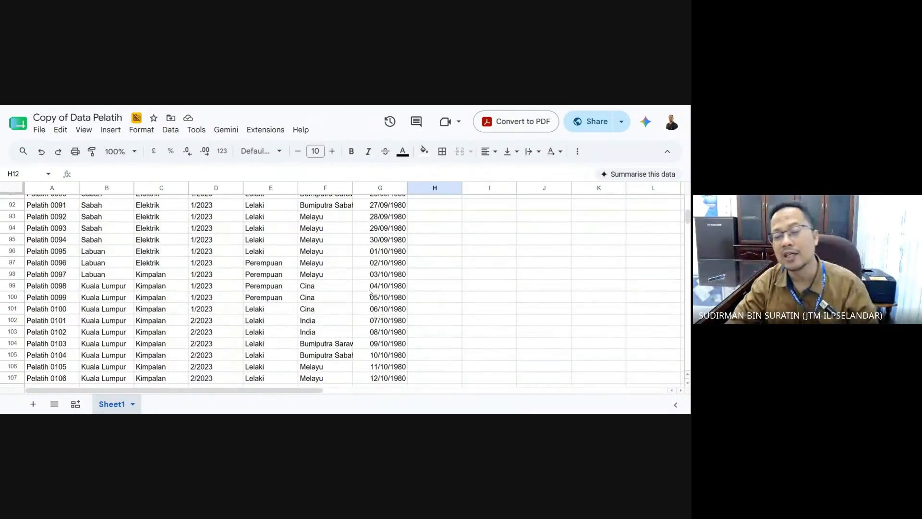
scroll(368, 293, up, 15)
scroll(369, 291, up, 16)
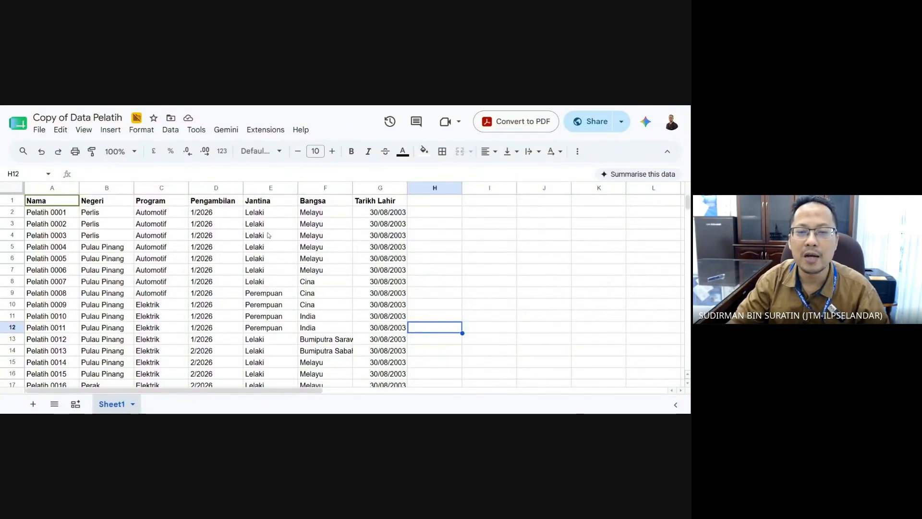
click(12, 200)
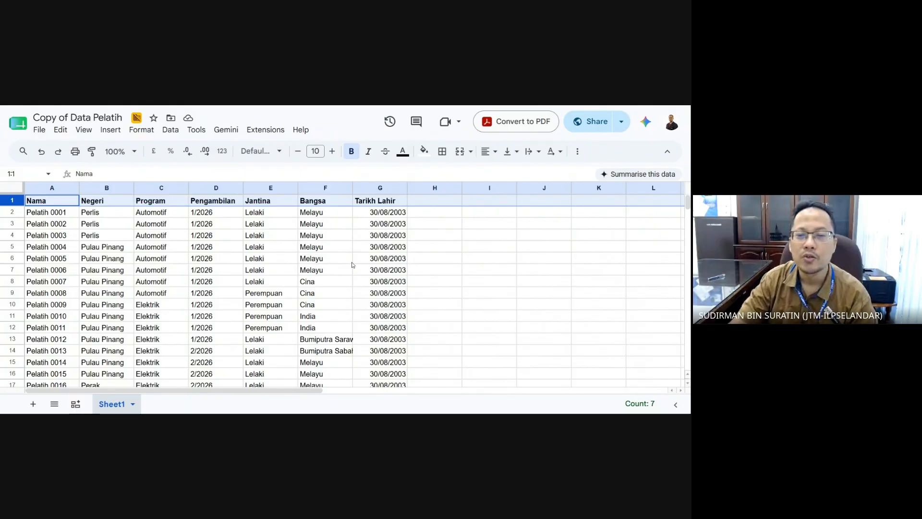
drag(434, 225, 432, 247)
click(434, 229)
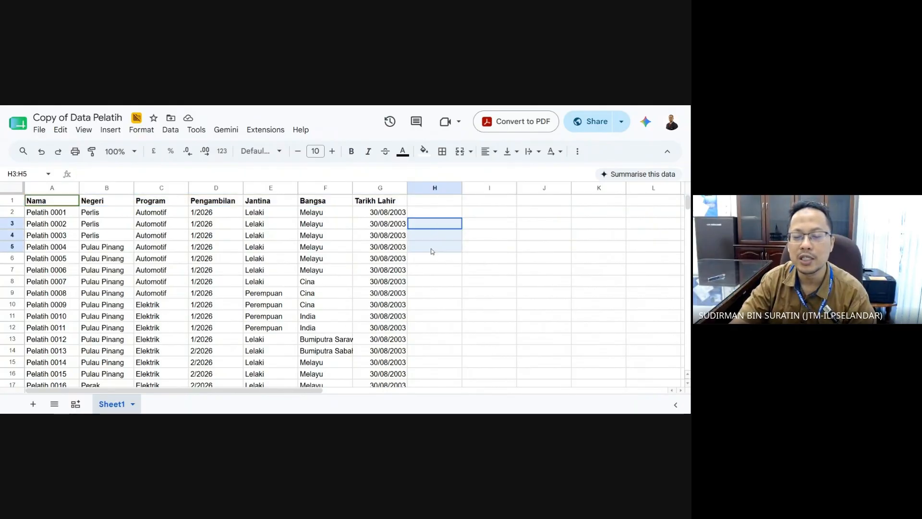
right_click(432, 243)
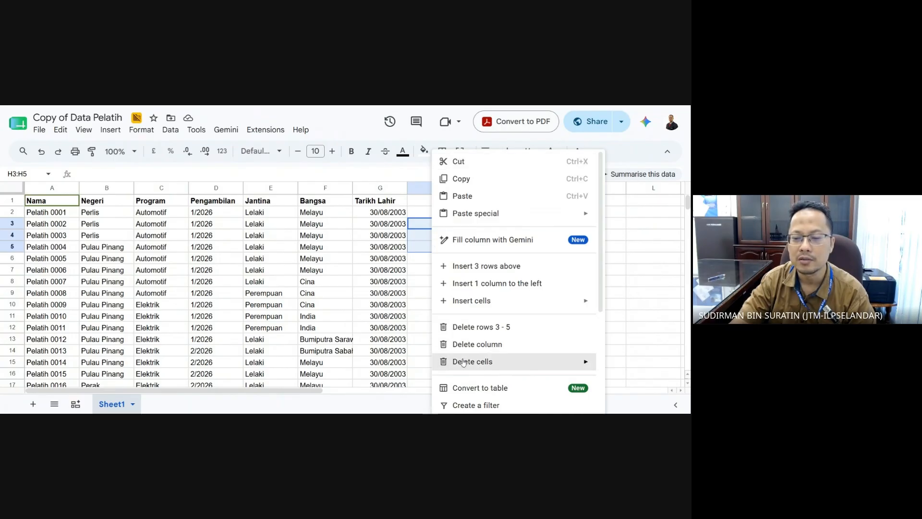
scroll(463, 356, down, 3)
scroll(466, 342, down, 1)
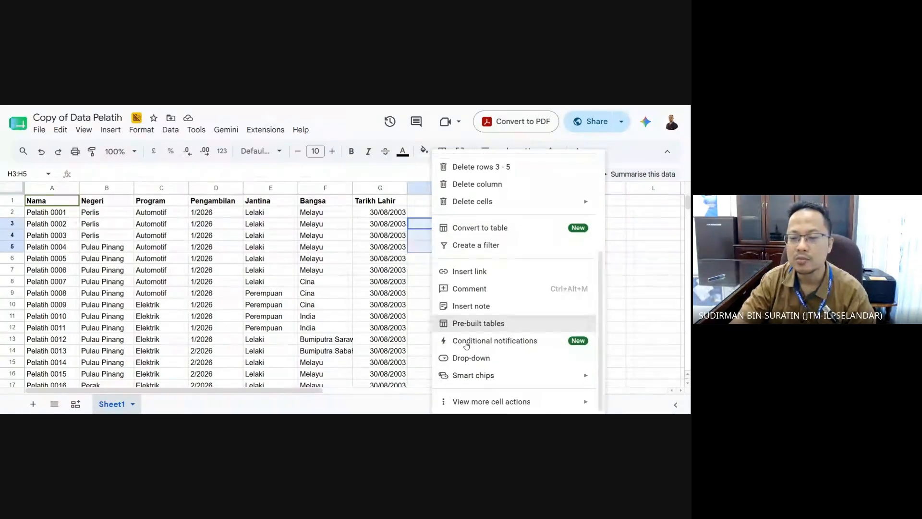
key(Escape)
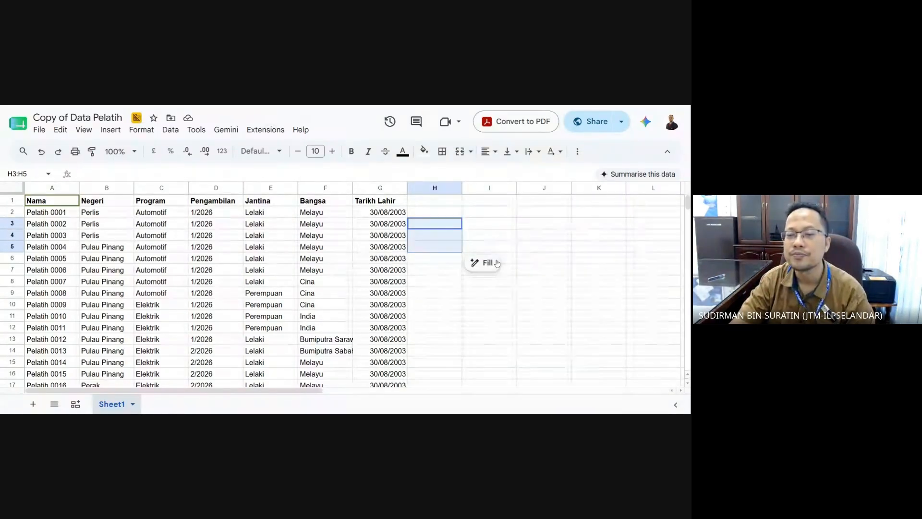
click(443, 302)
drag(440, 224, 441, 250)
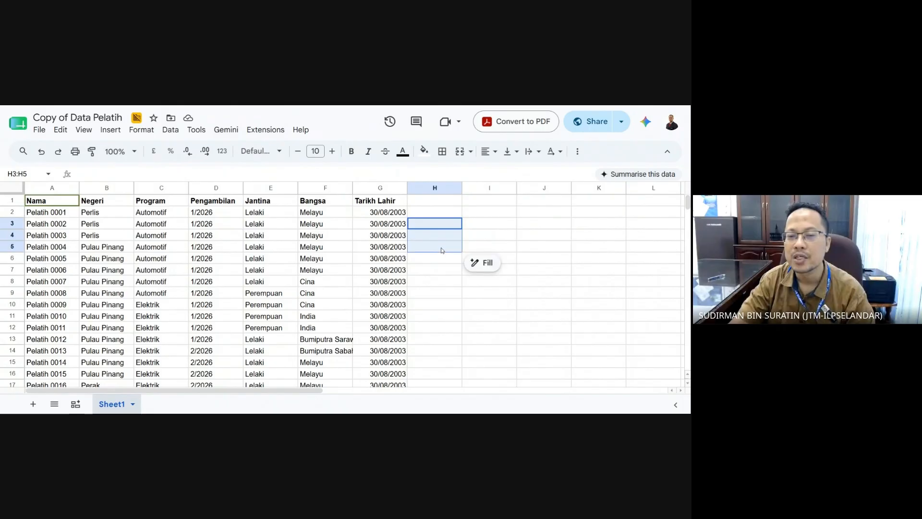
right_click(441, 250)
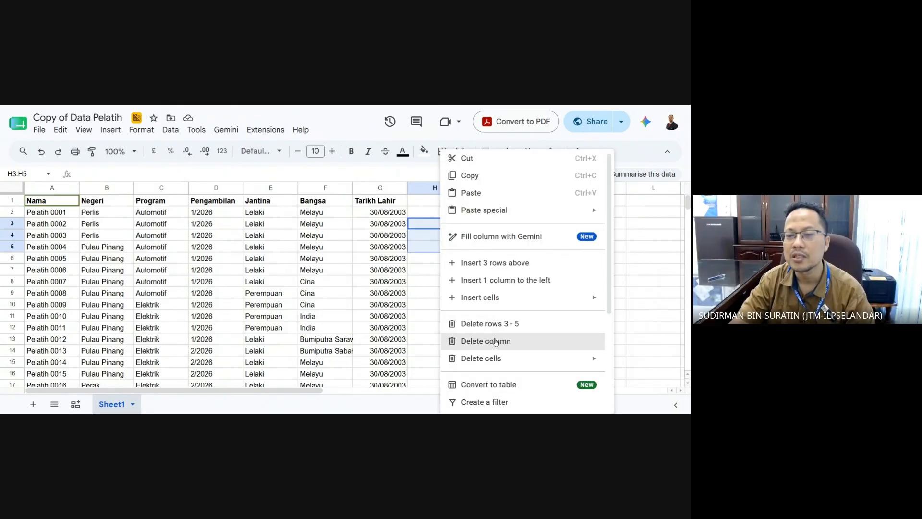
scroll(496, 342, down, 2)
scroll(496, 342, down, 1)
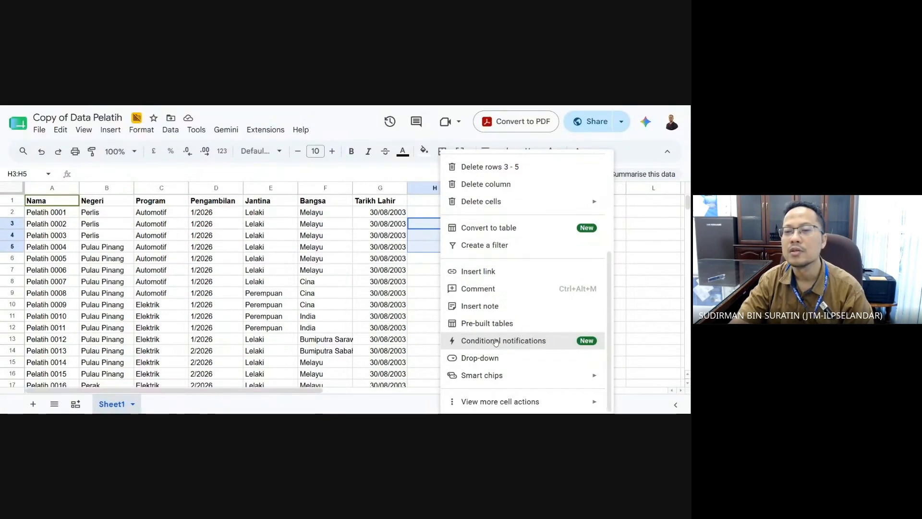
scroll(496, 342, up, 3)
click(146, 131)
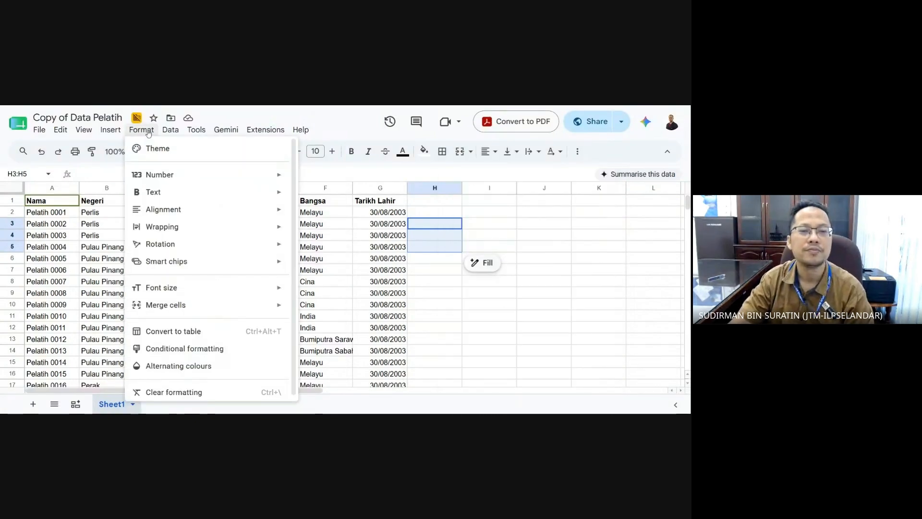
click(460, 153)
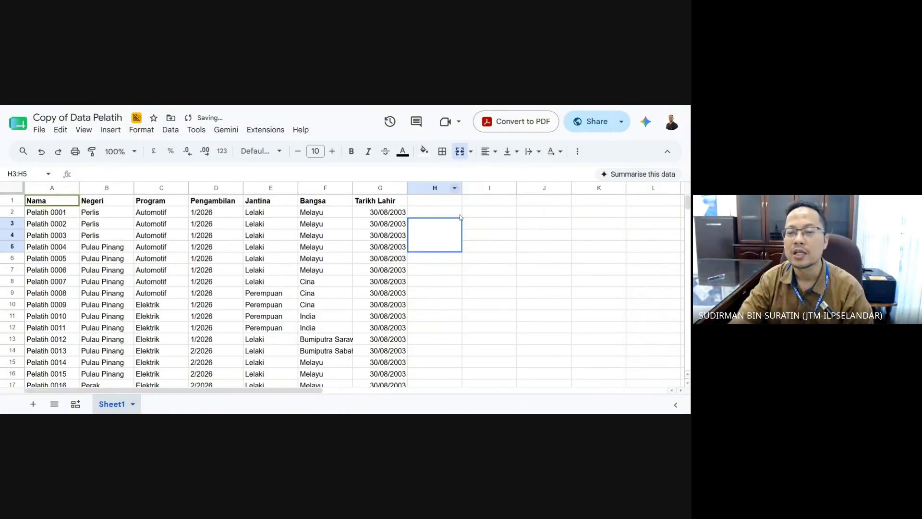
click(470, 294)
click(432, 226)
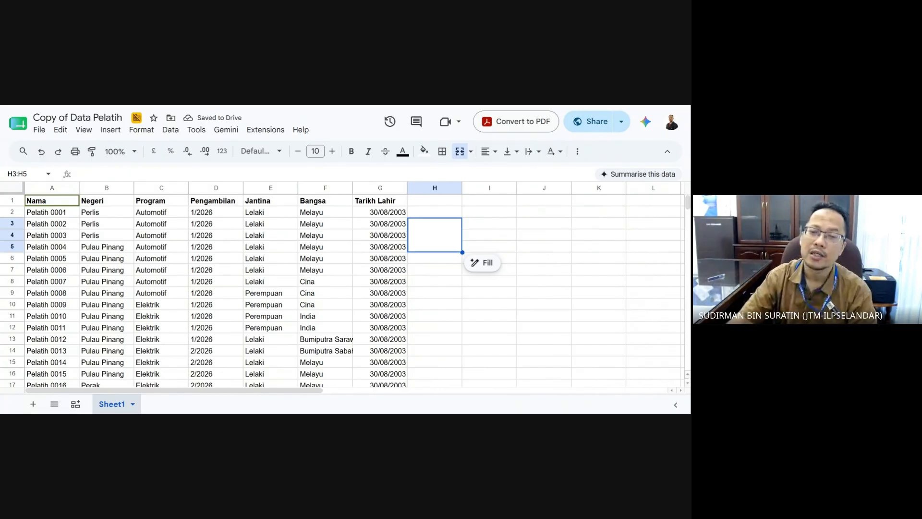
click(450, 304)
click(449, 245)
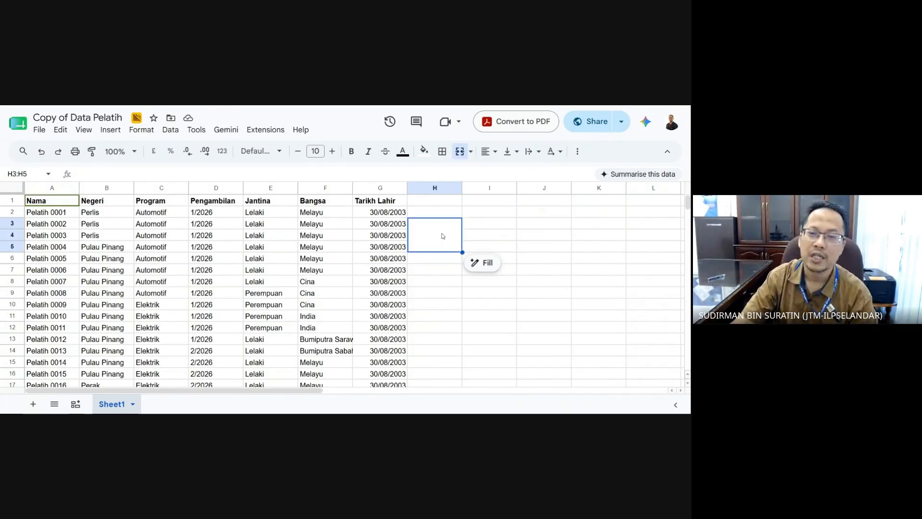
click(460, 151)
click(527, 294)
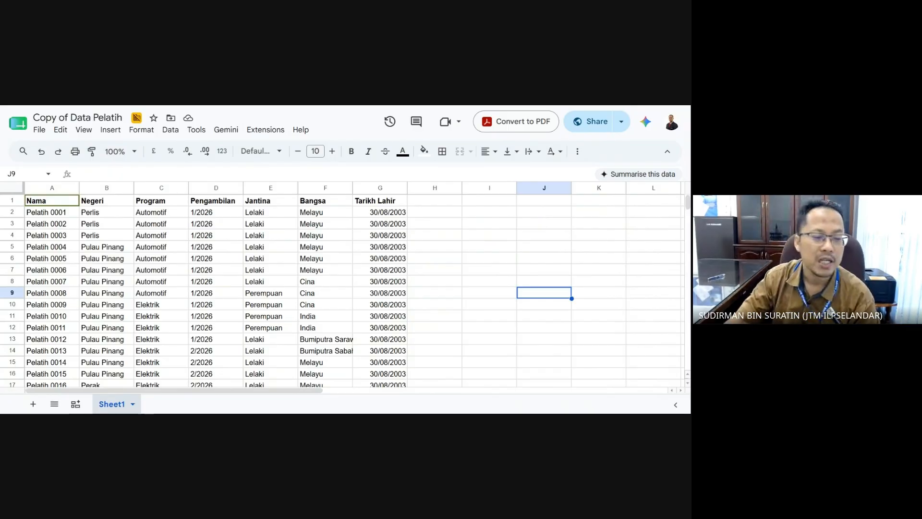
- Rename the Sheet1 tab to 'Data'
double_click(118, 405)
text(Da)
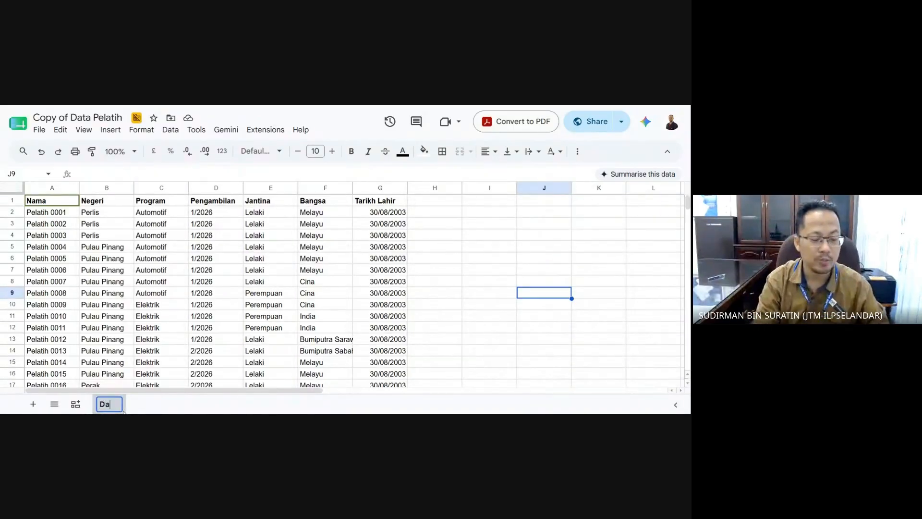
text(ta)
key(Return)
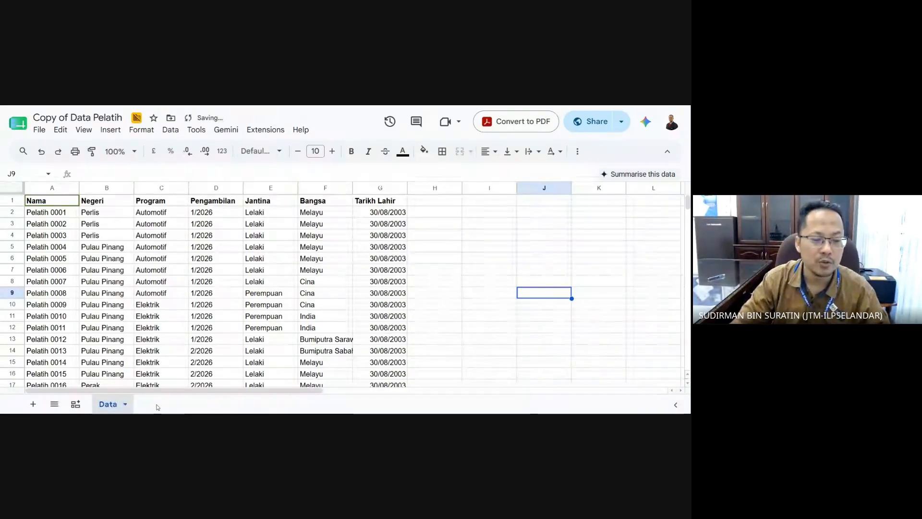
double_click(108, 405)
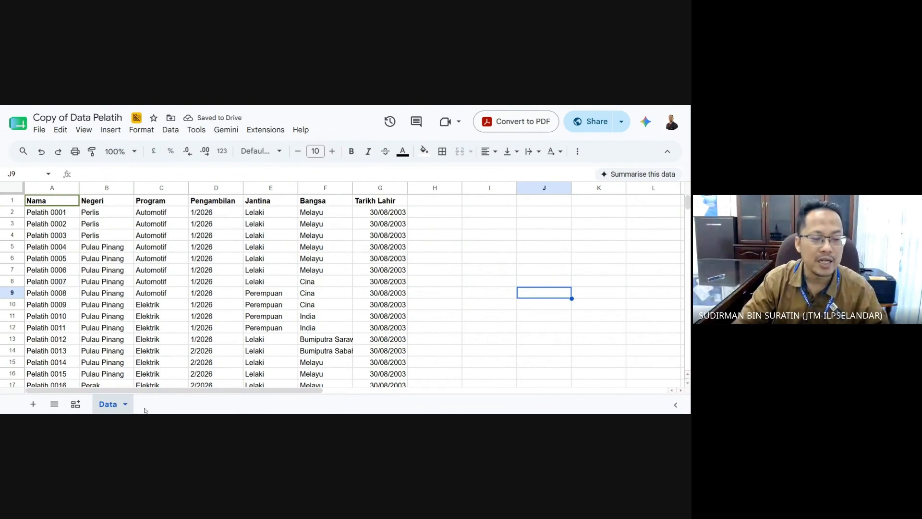
text(Data)
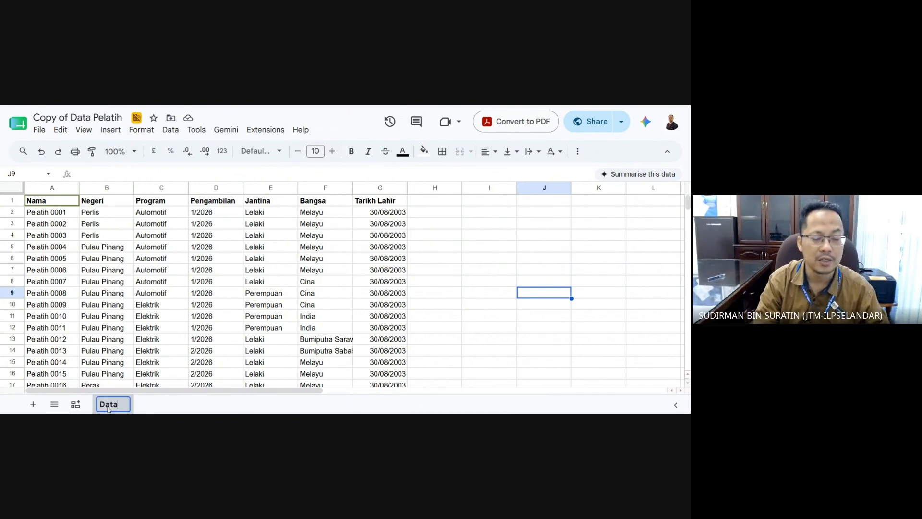
key(Return)
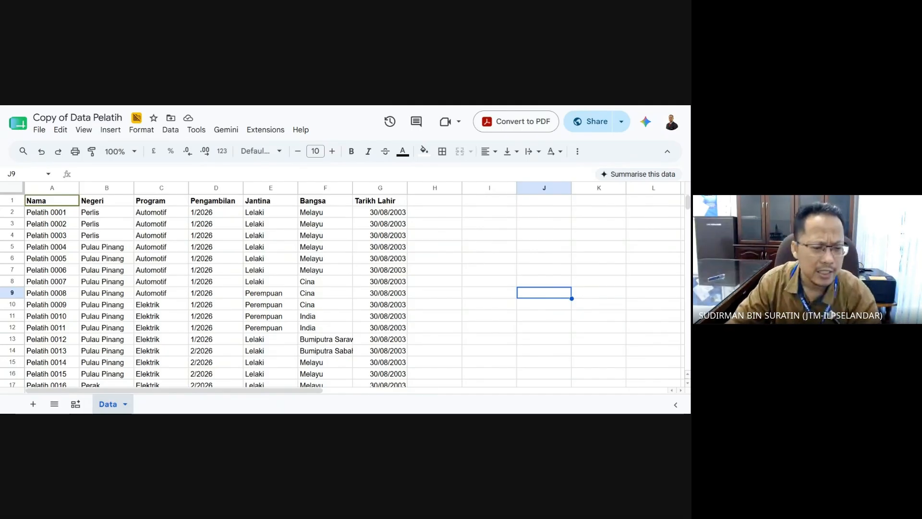
- Close the Gemini side panel and return to the Data sheet grid
click(77, 404)
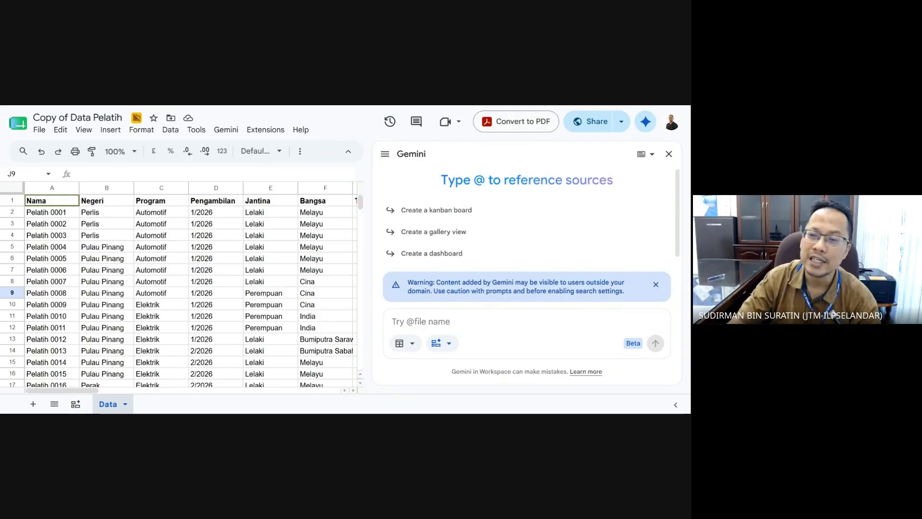
click(668, 154)
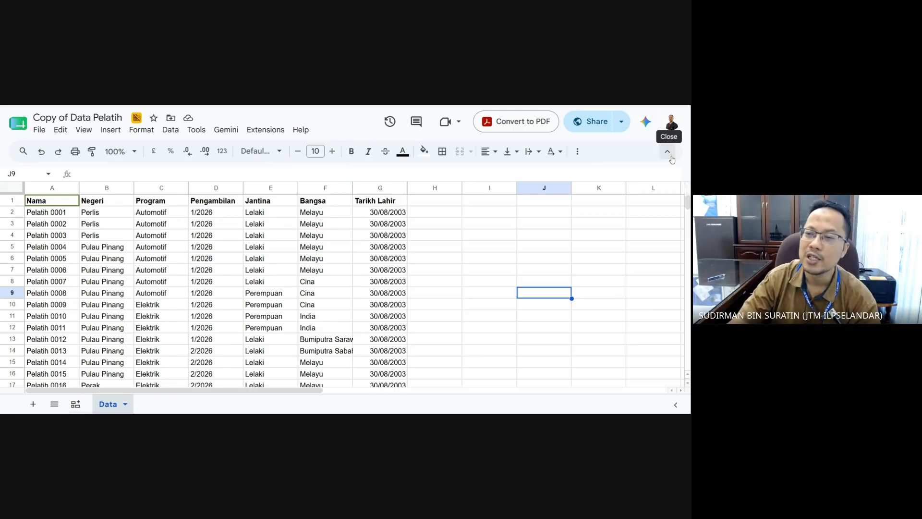
click(494, 332)
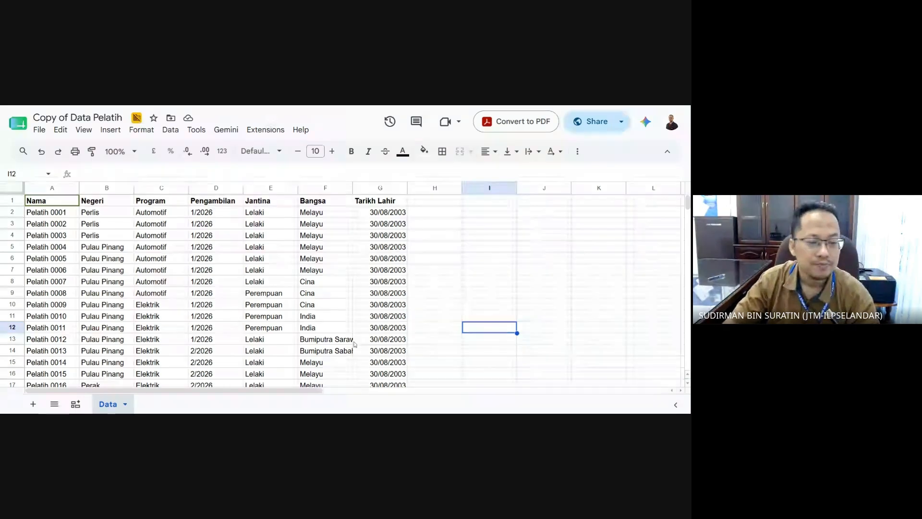
- Add a new sheet named 'Kira' after the Data sheet
click(33, 405)
double_click(161, 406)
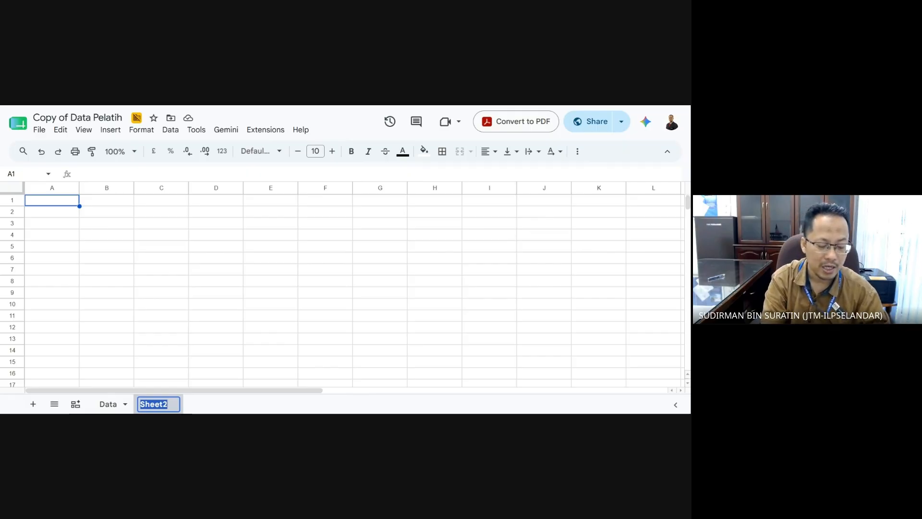
text(Kira)
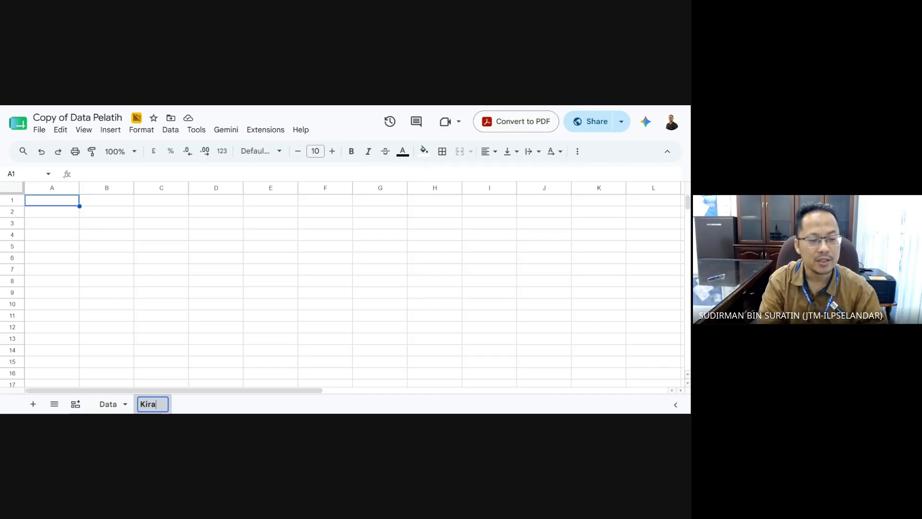
click(120, 329)
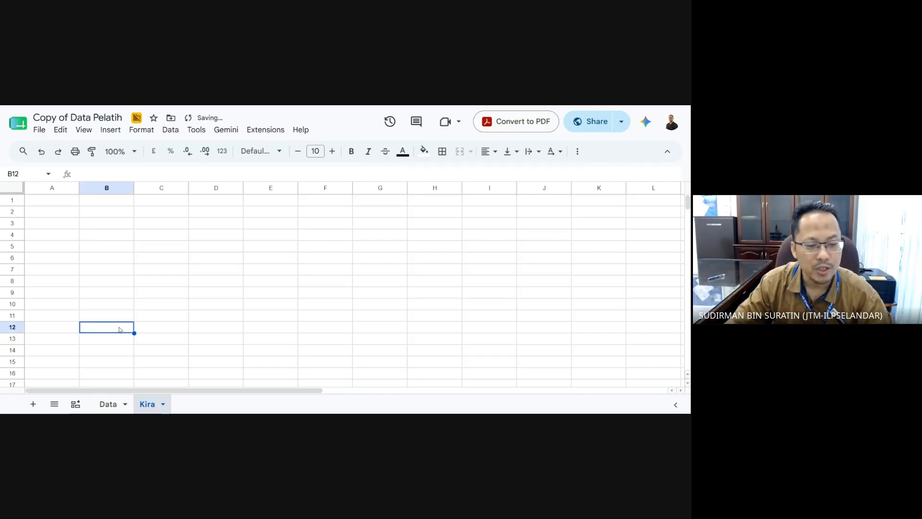
click(170, 300)
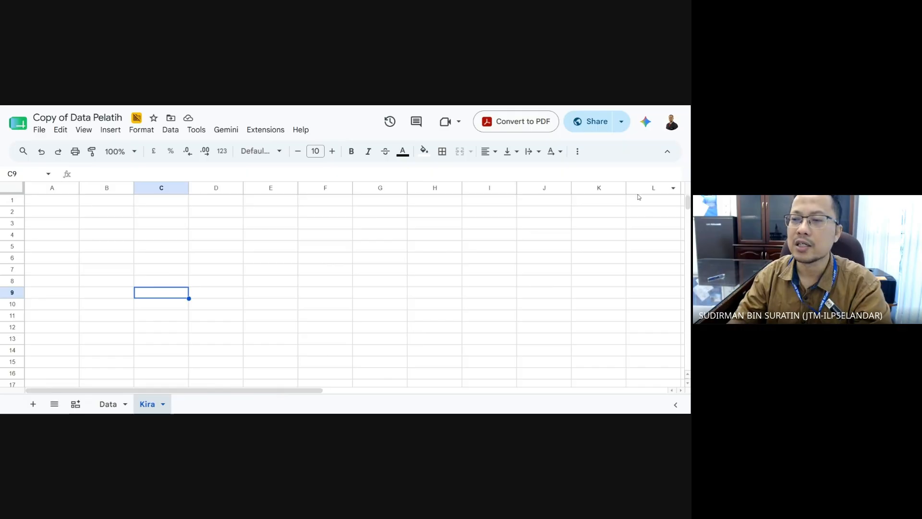
- Ask Gemini 'ana nak kira pelajar yang berasal dari selangor'
click(647, 123)
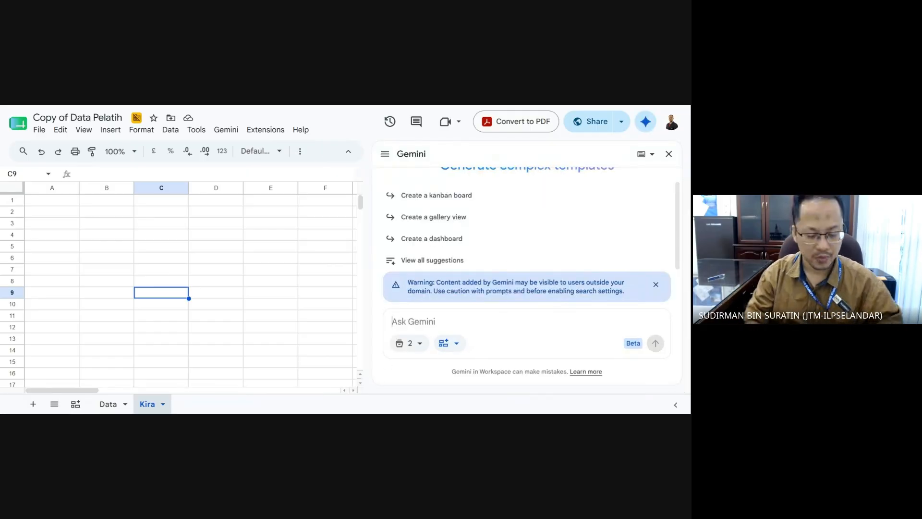
text(macam)
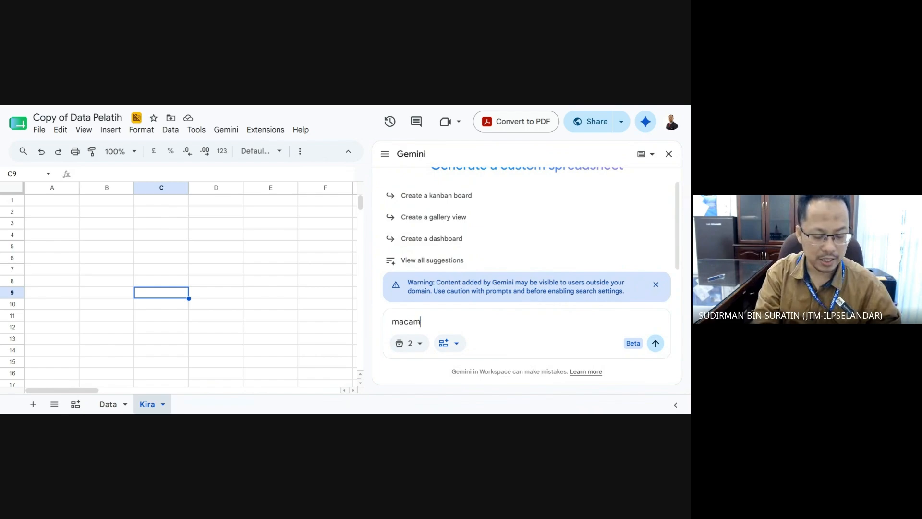
key(BackSpace)
text(a)
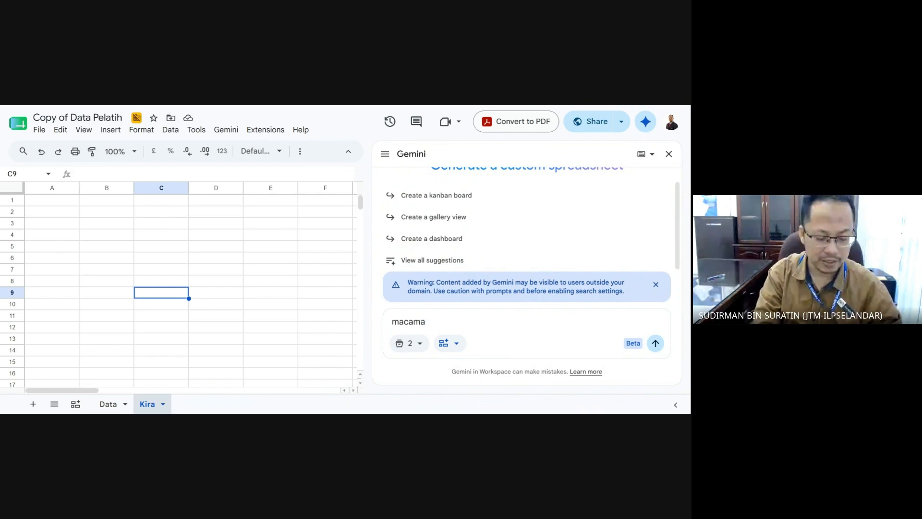
text(na nak kira)
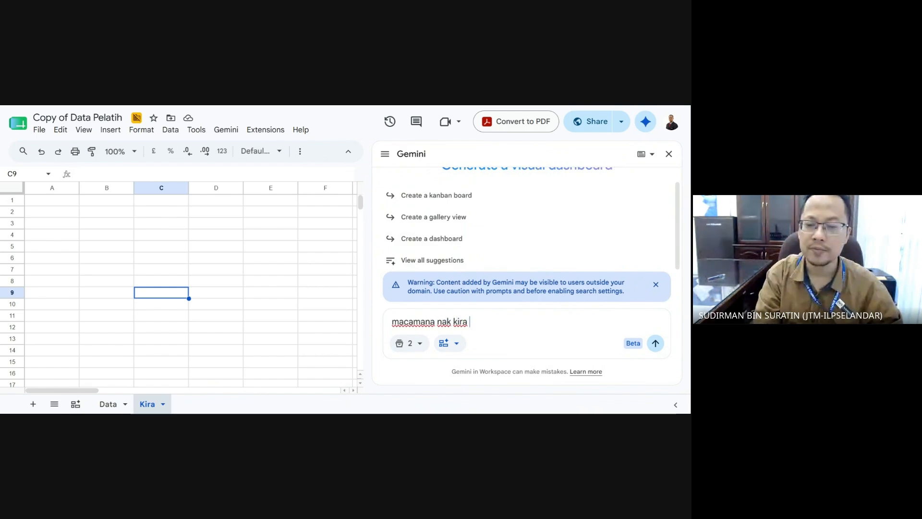
text( pelajar)
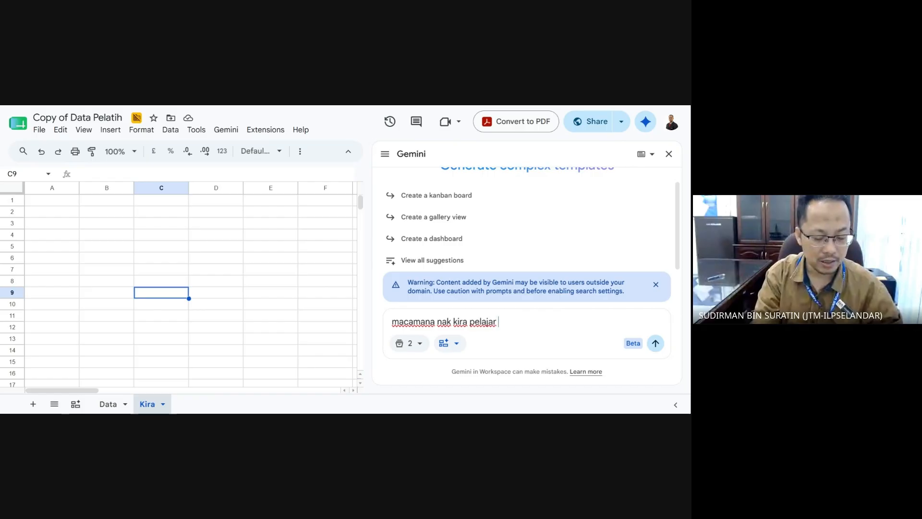
text( yang berasal )
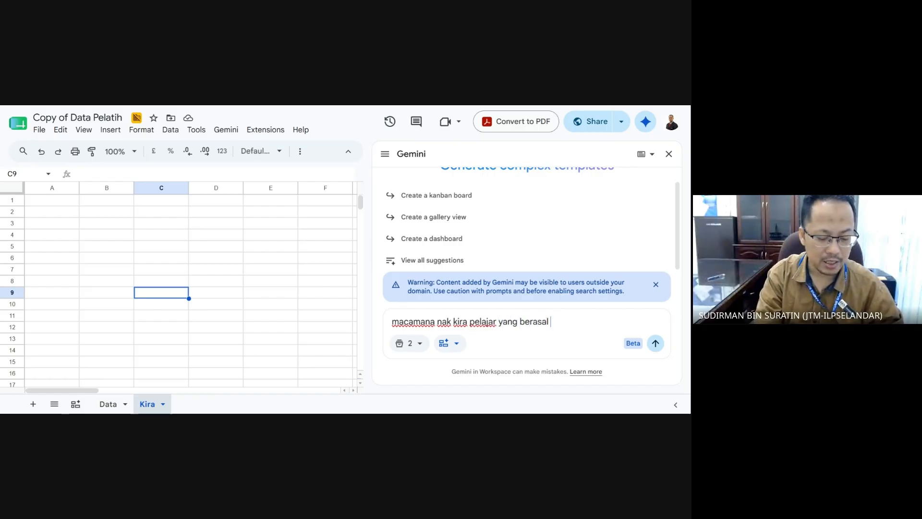
text(dari)
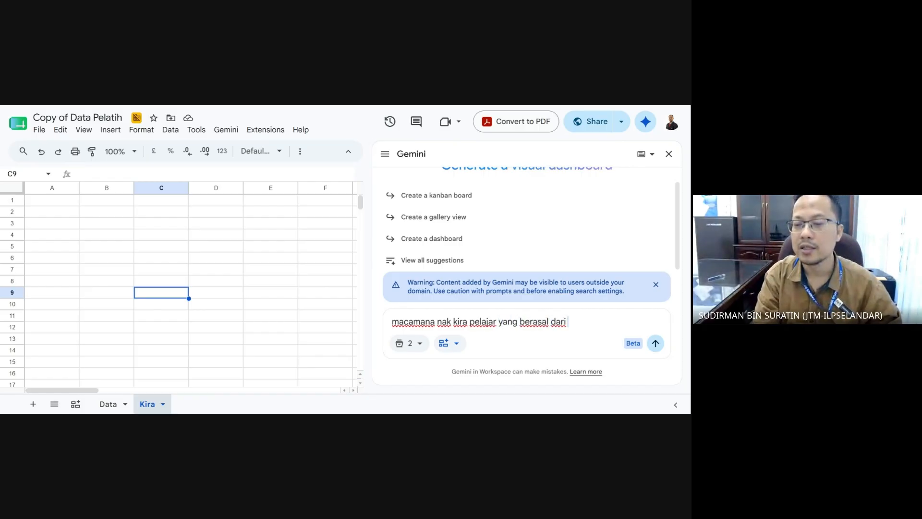
text( selangor)
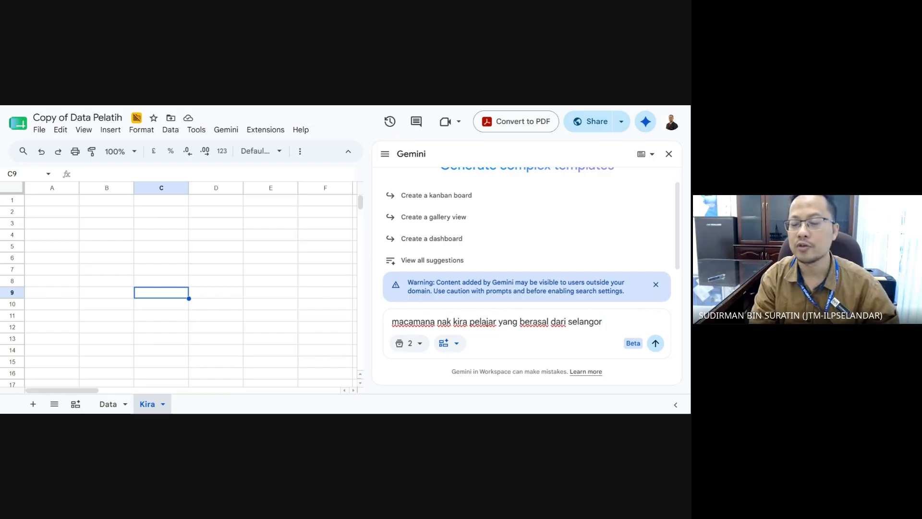
key(Return)
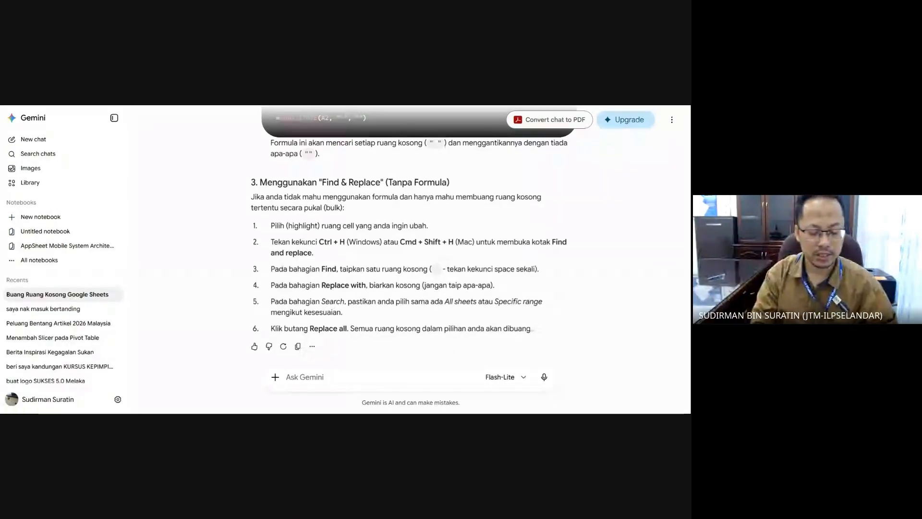
- Ask Gemini 'google sheets. macamana kira jumlah pelajar yang berasan dari selangor'
text(googl)
key(BackSpace)
key(BackSpace)
key(BackSpace)
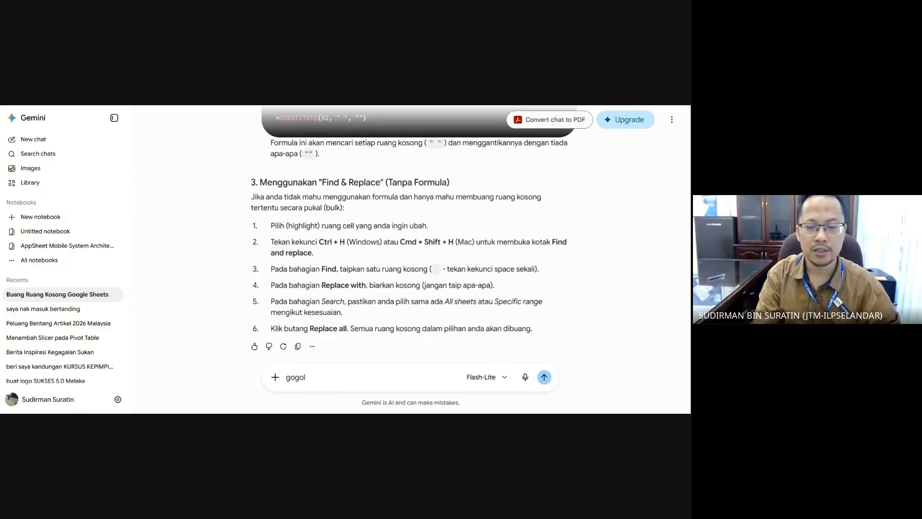
text(og)
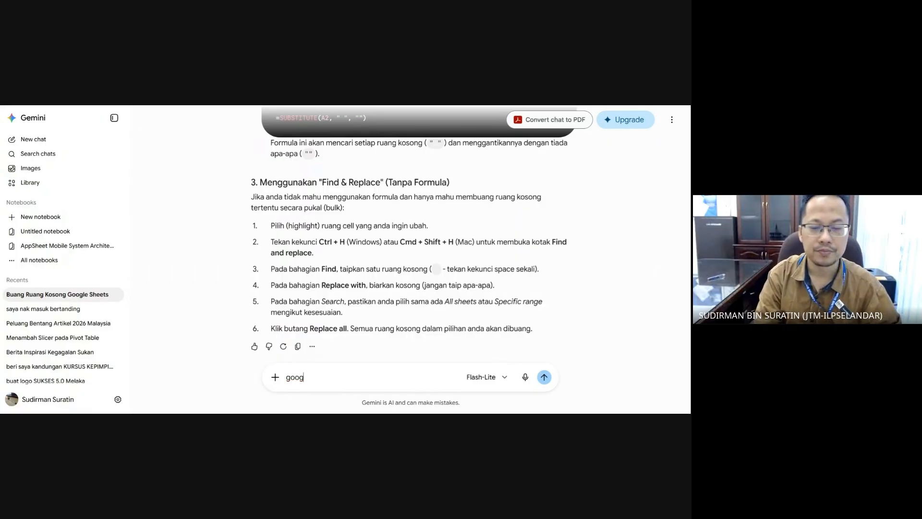
text(le s)
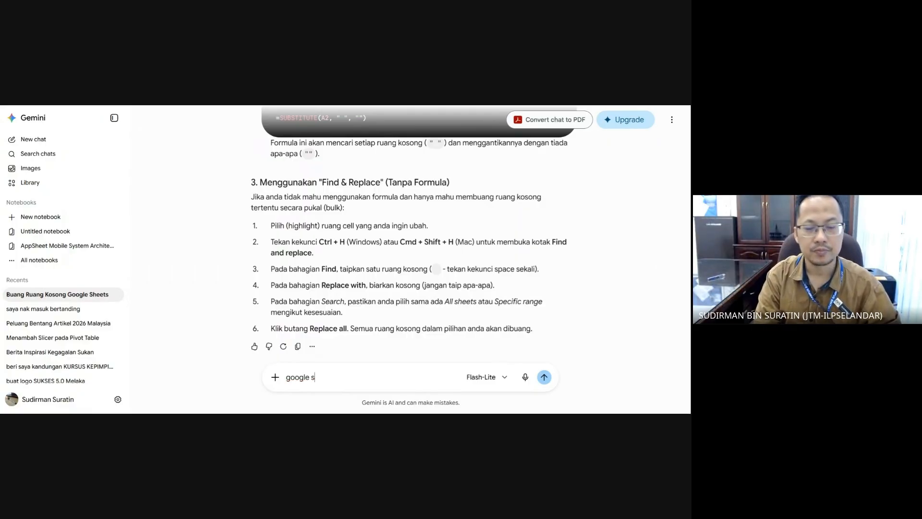
text(heet)
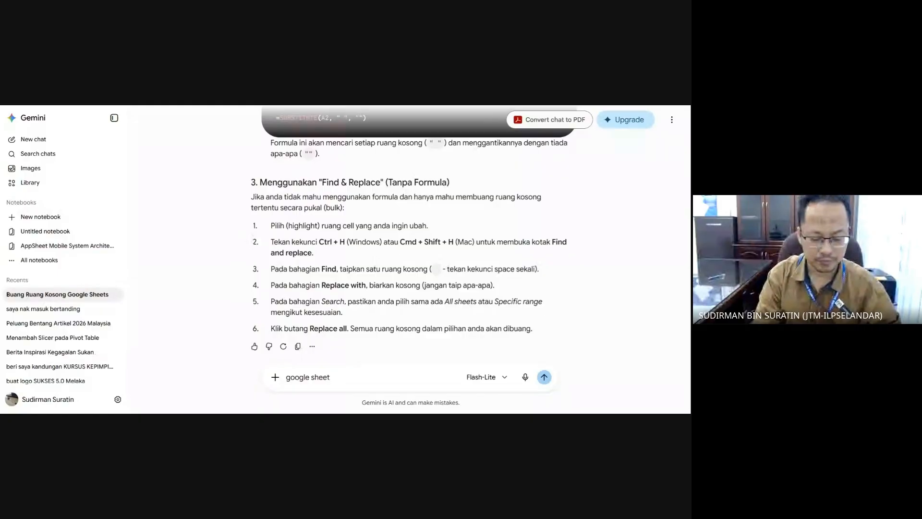
text(s. macam ma)
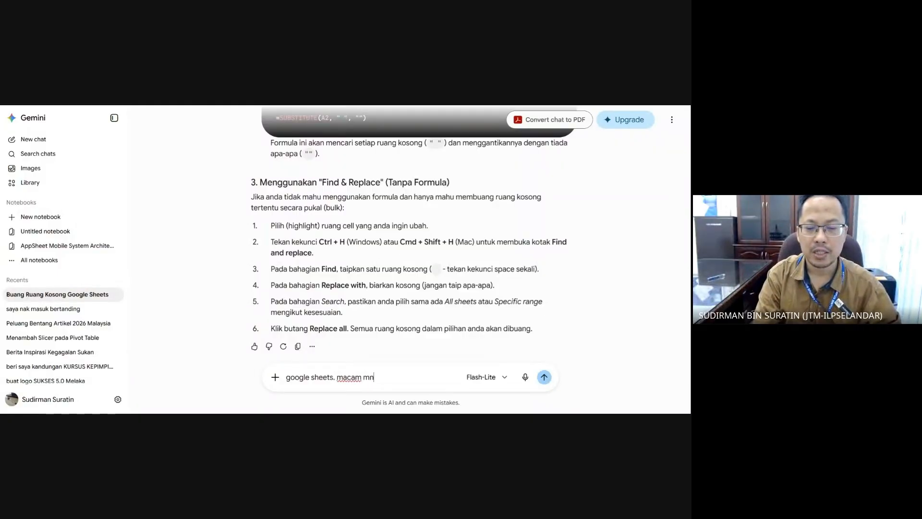
key(BackSpace)
key(BackSpace)
text(na kira)
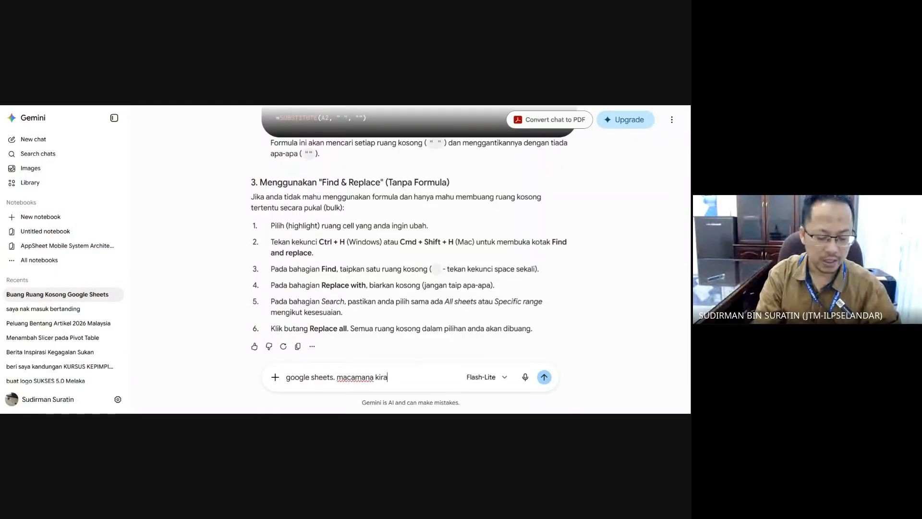
text( jumlah pela)
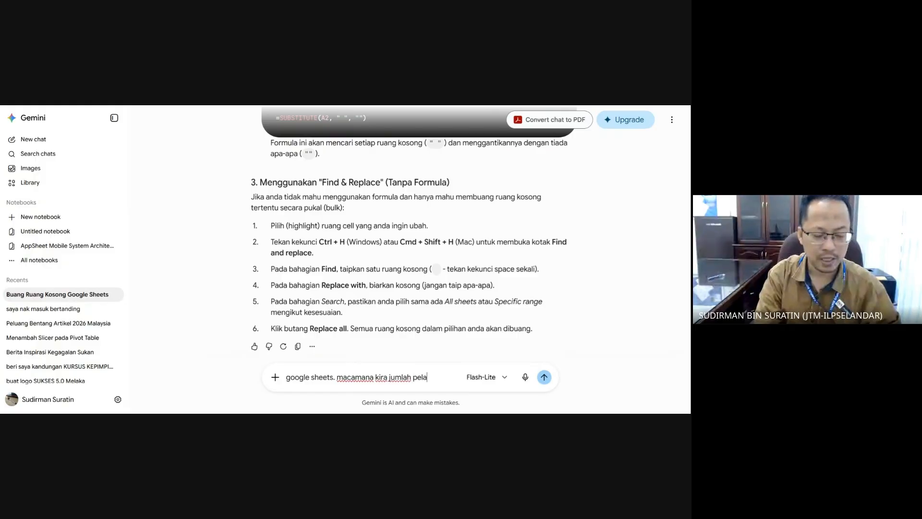
text(jar yang be)
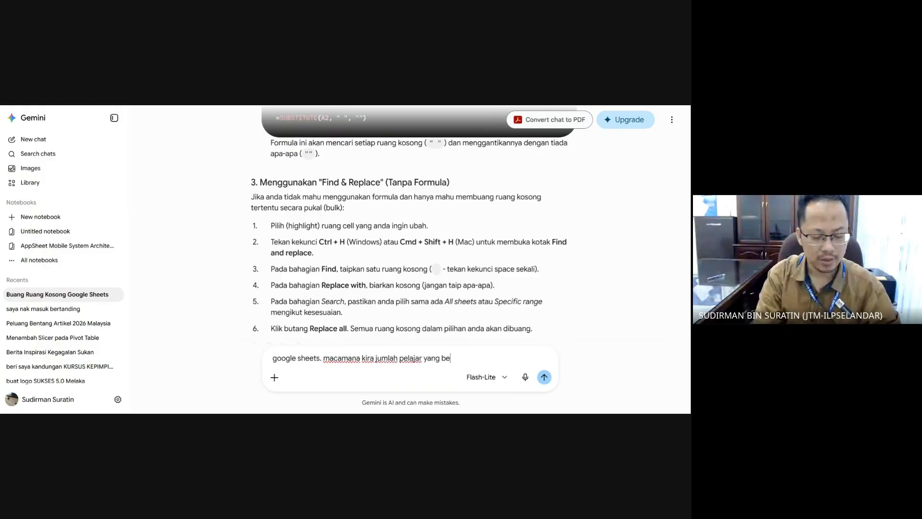
text(rasan dari selangor)
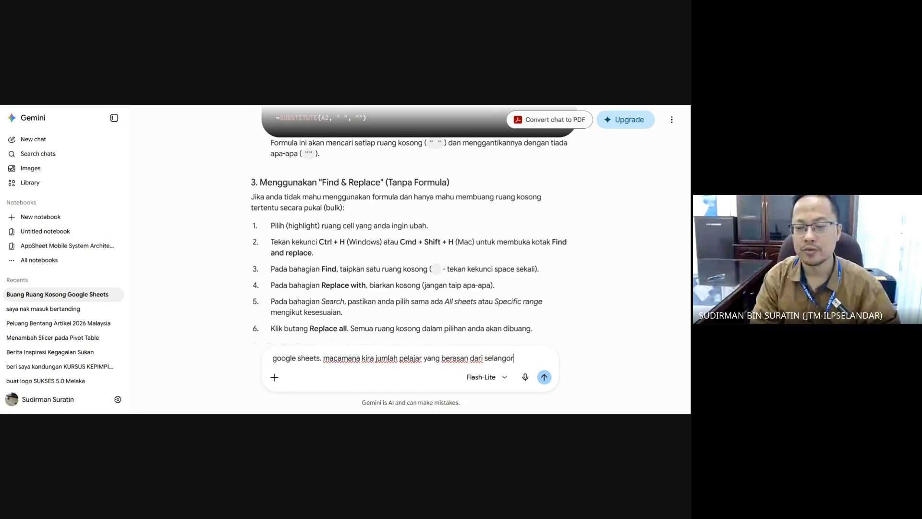
key(Return)
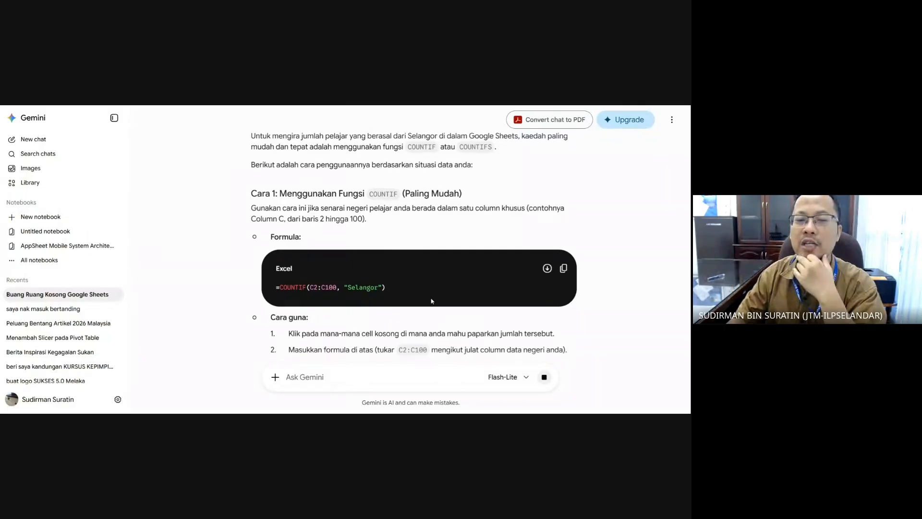
scroll(431, 299, down, 1)
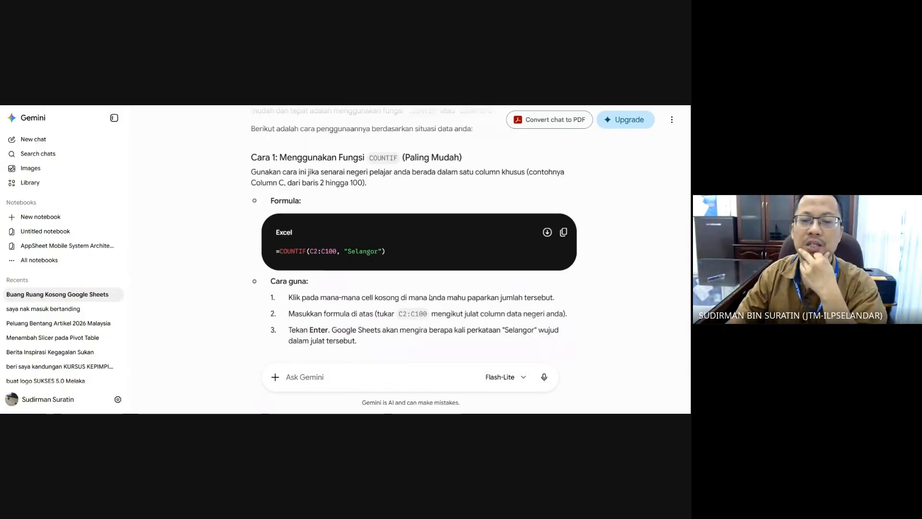
scroll(413, 235, down, 2)
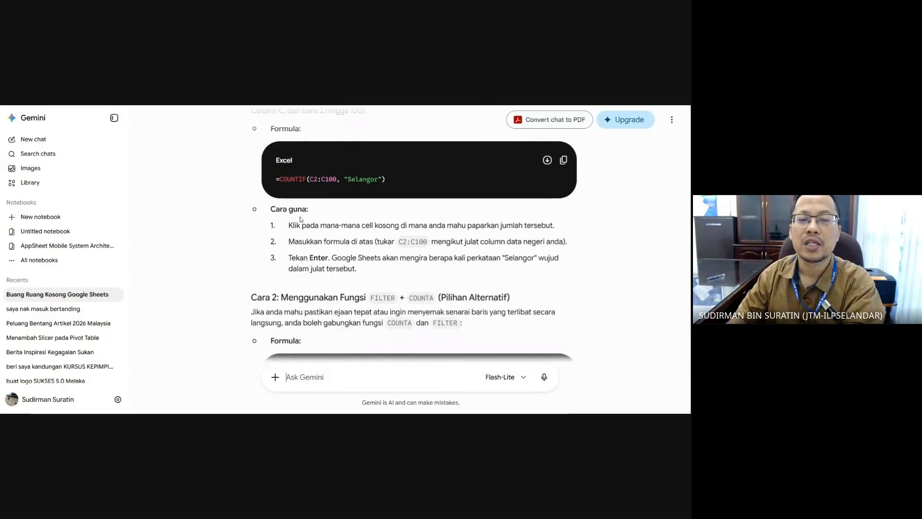
scroll(275, 189, down, 2)
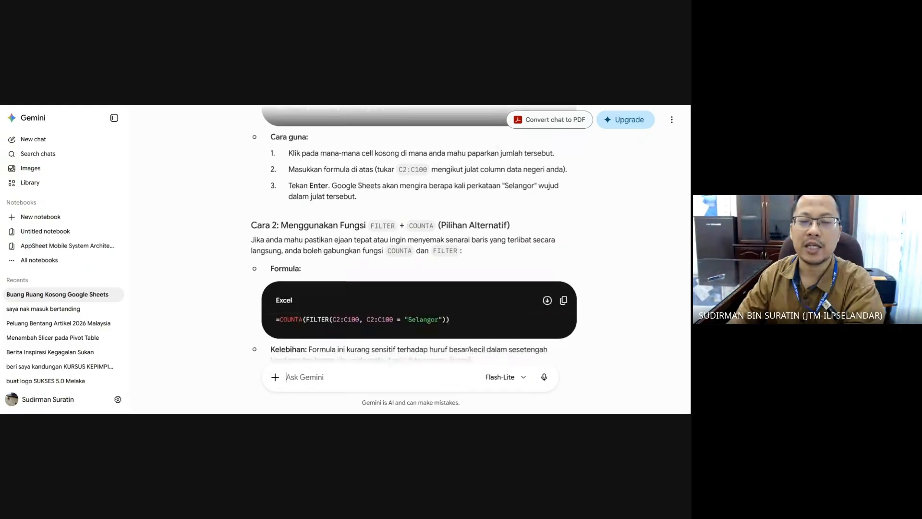
scroll(413, 236, up, 4)
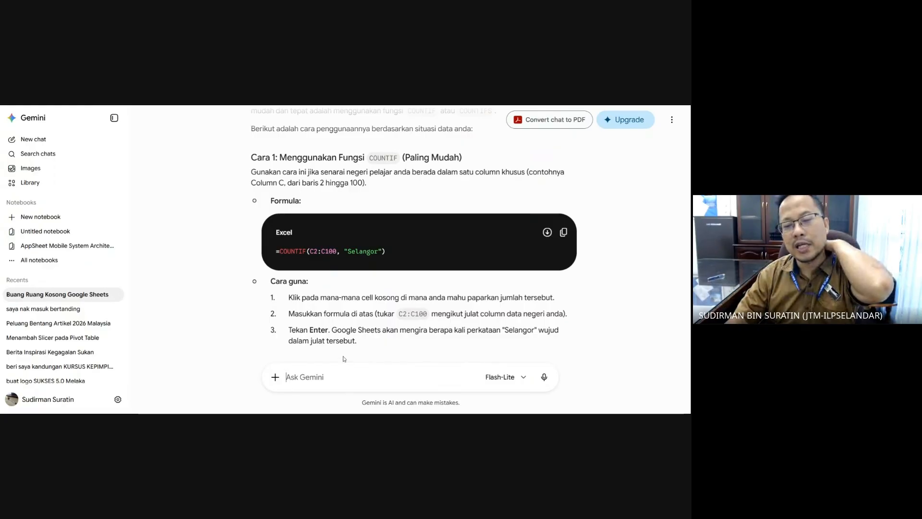
scroll(360, 356, down, 3)
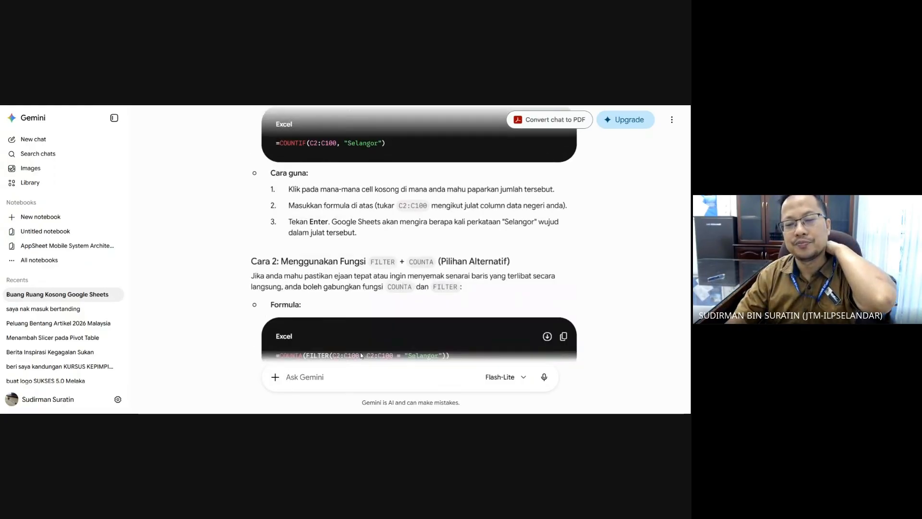
scroll(361, 355, down, 2)
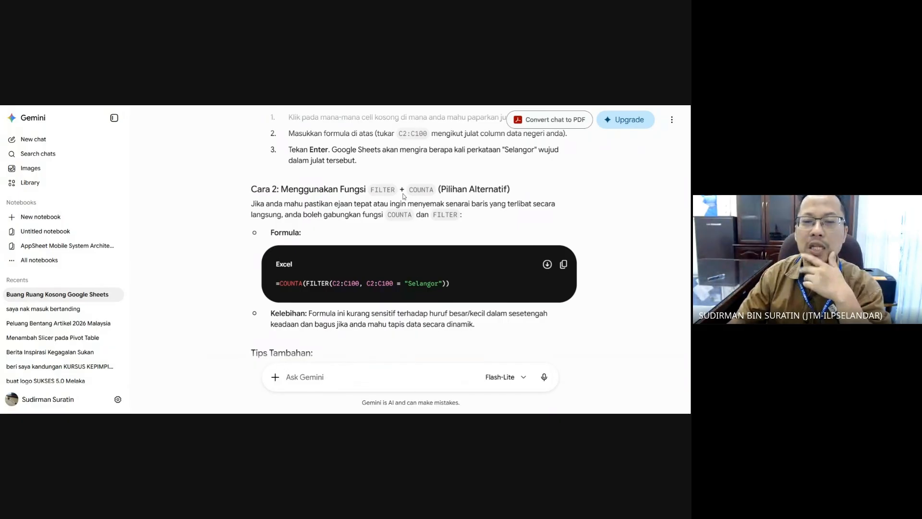
scroll(413, 234, up, 2)
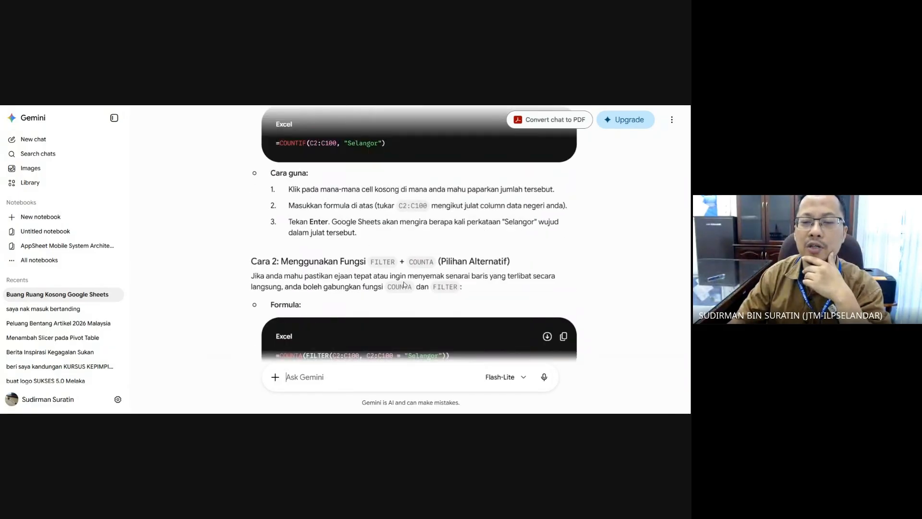
scroll(405, 283, up, 5)
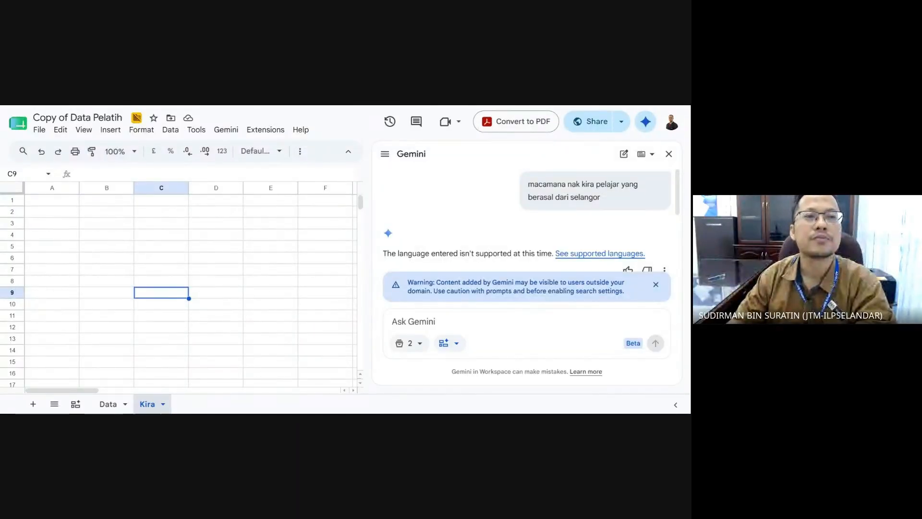
- Start a COUNTIF formula in cell A1 of the Kira sheet
click(98, 231)
click(58, 202)
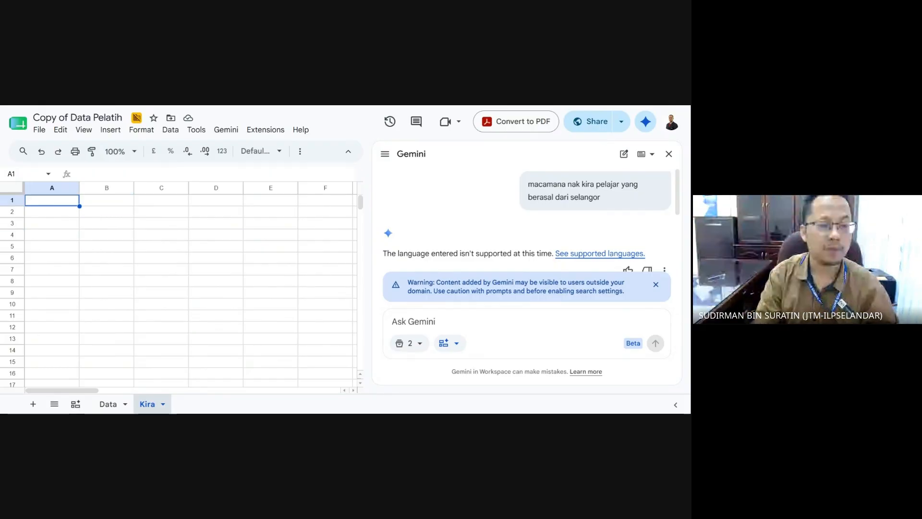
text(=coun)
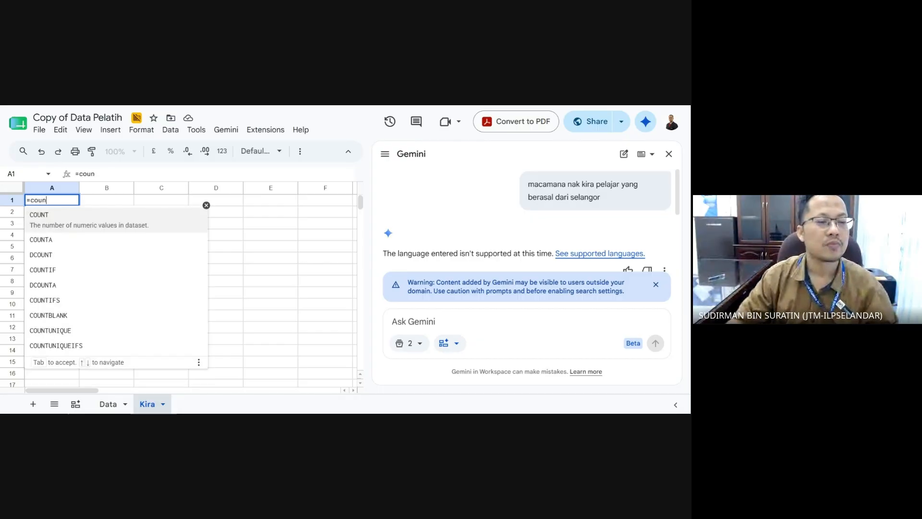
click(125, 265)
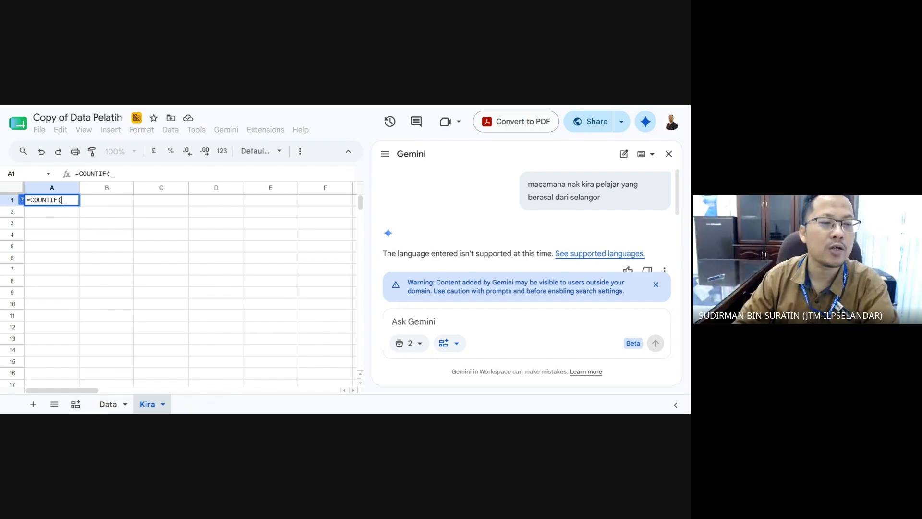
- Zoom the page in, close the Gemini panel, and inspect the Data sheet's Nama and Negeri columns
key(ctrl+plus)
key(ctrl+plus)
key(ctrl+plus)
key(ctrl+plus)
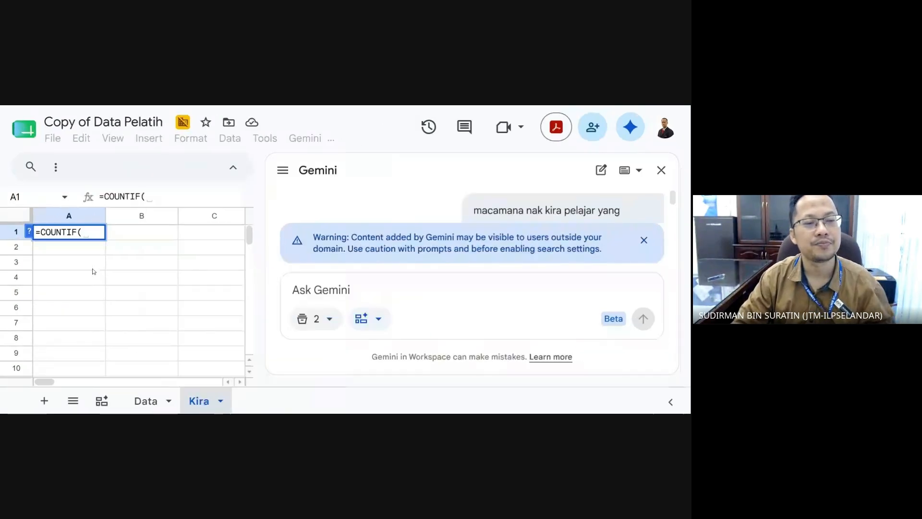
click(654, 186)
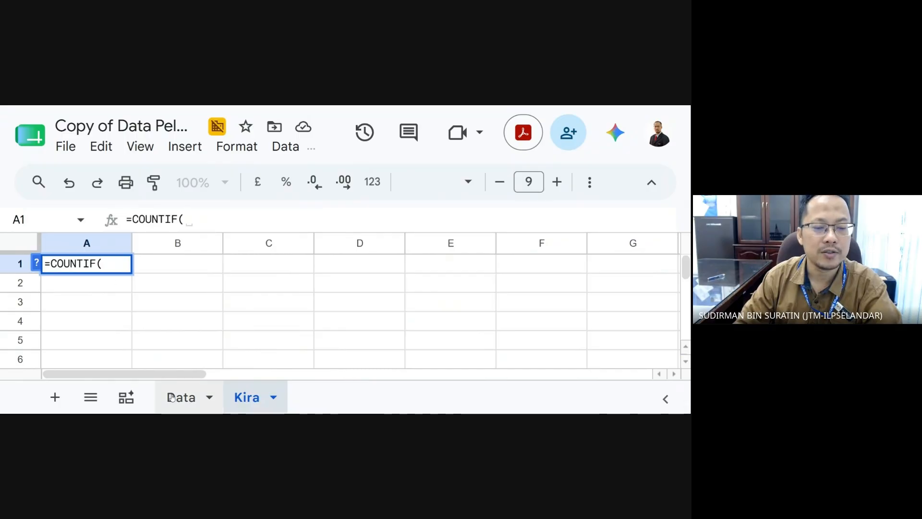
click(169, 395)
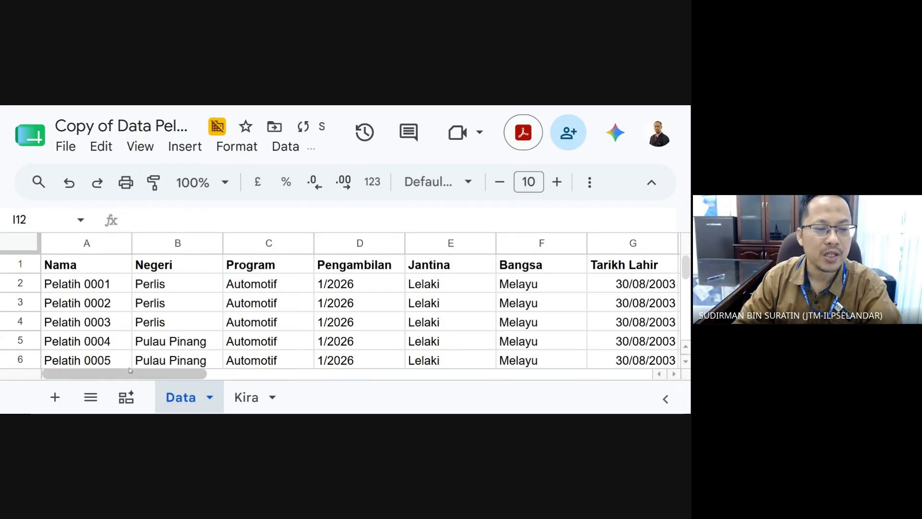
click(93, 247)
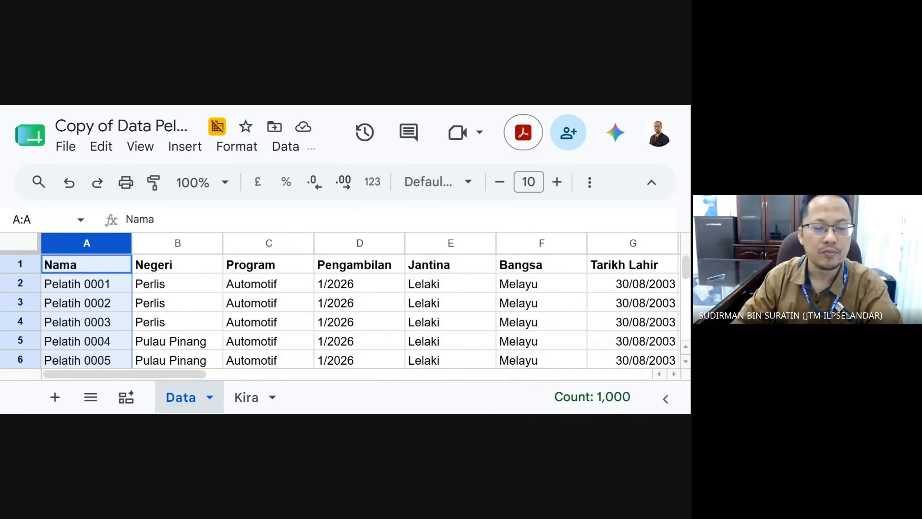
click(162, 245)
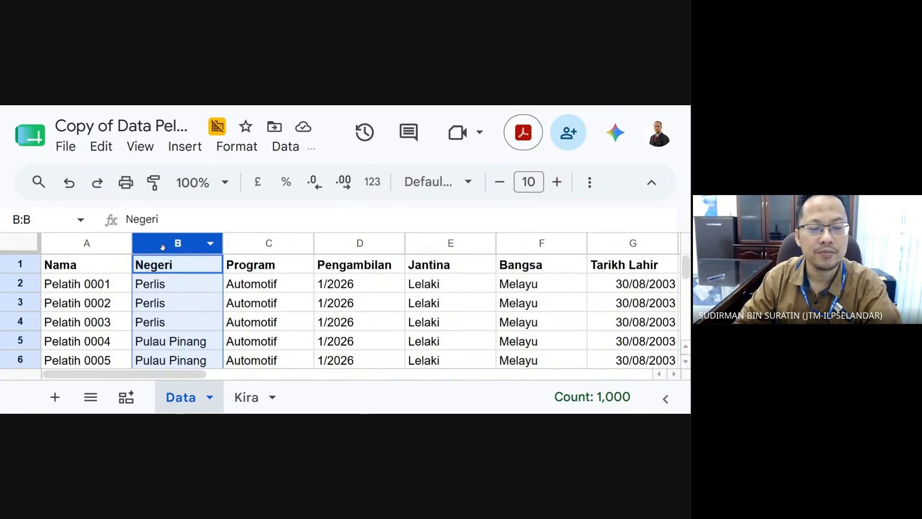
click(245, 399)
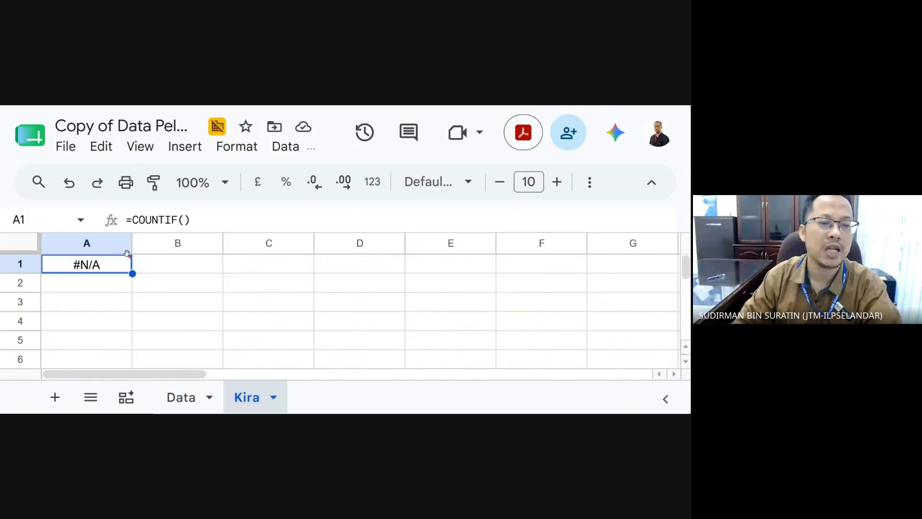
- Reopen A1's COUNTIF formula, remove its closing parenthesis, and go to the Data sheet
click(184, 219)
click(104, 264)
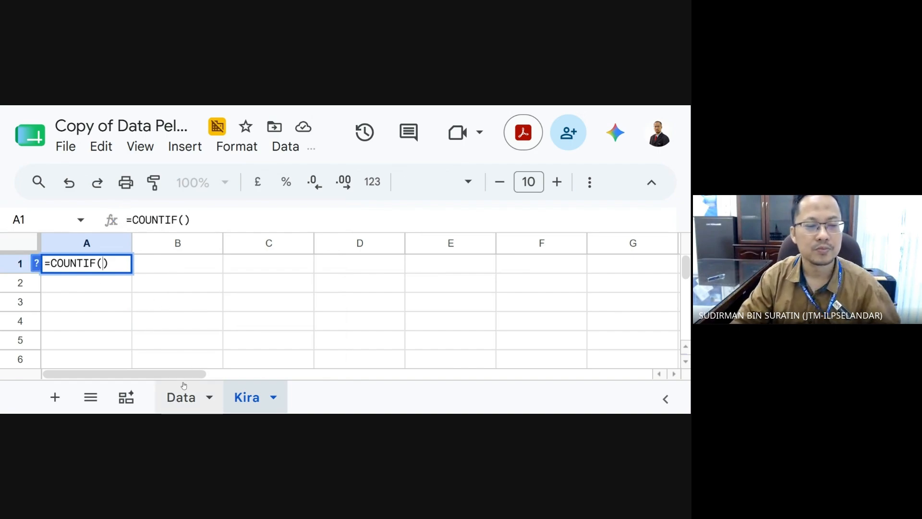
click(117, 264)
key(BackSpace)
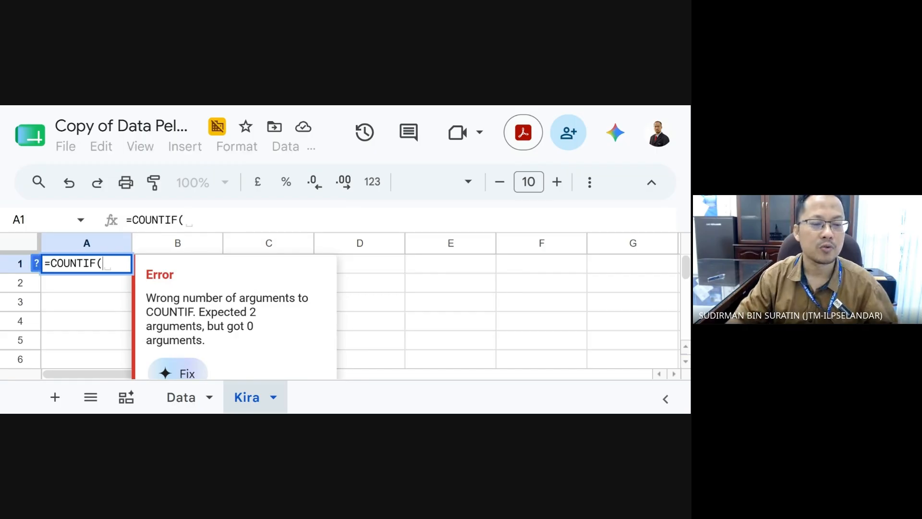
click(204, 402)
- Complete A1 as =COUNTIF(Data!B2:B,"Selangor"), giving a count of 109
drag(179, 263, 183, 310)
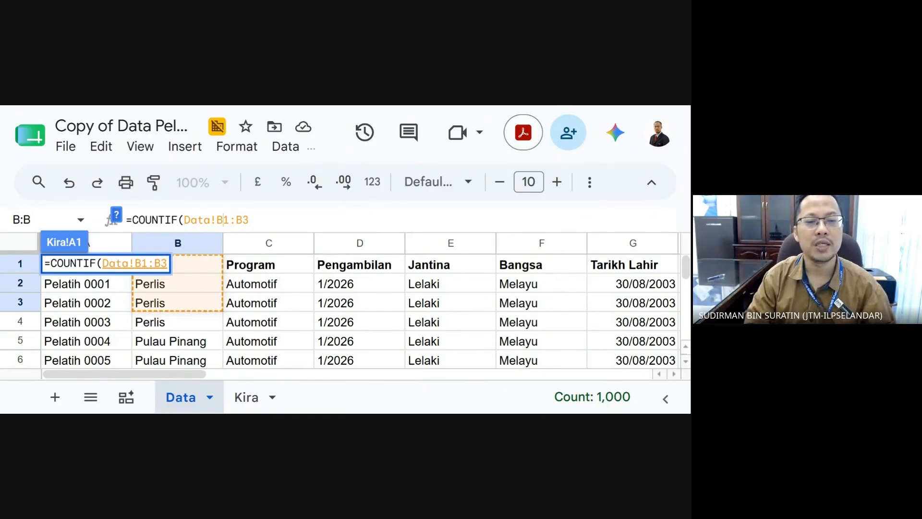
key(BackSpace)
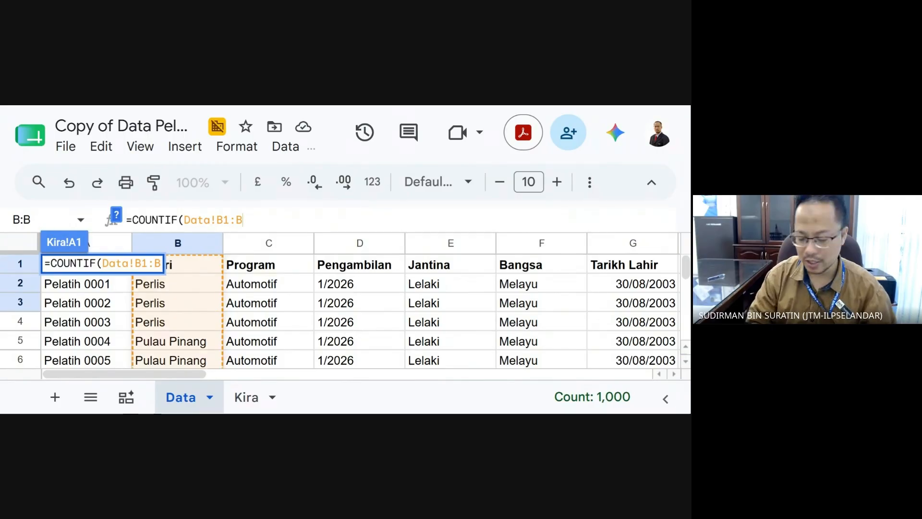
key(Delete)
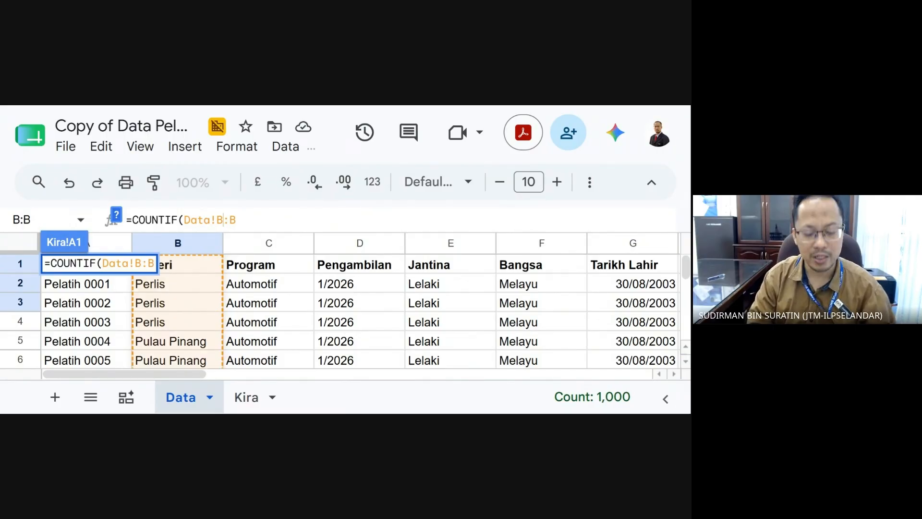
text(,)
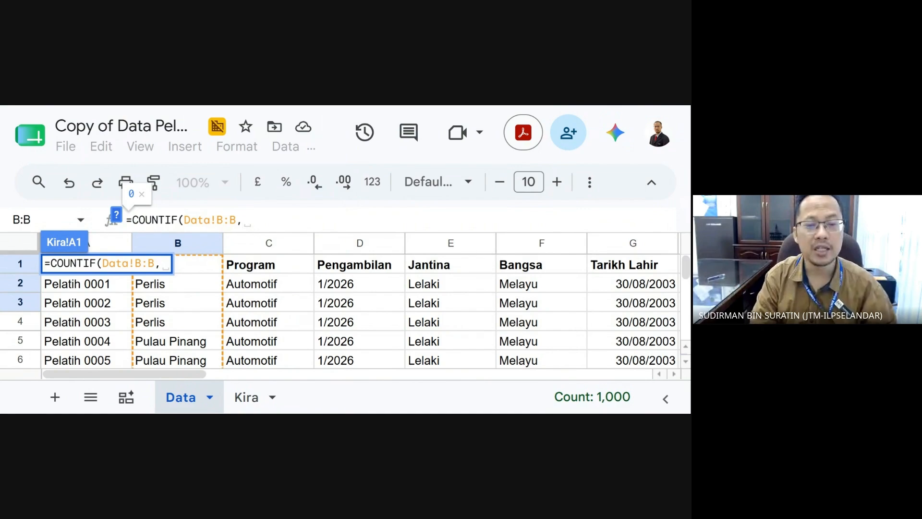
text("selangor)
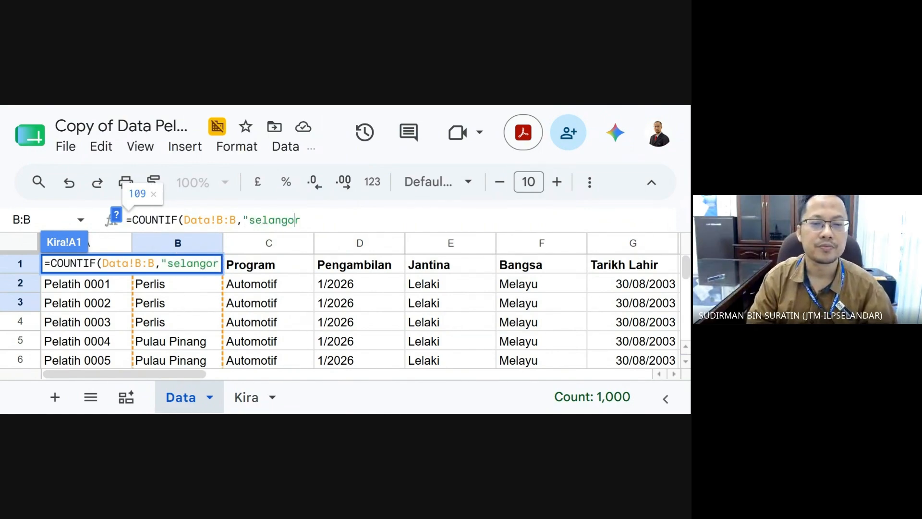
key(Left)
key(Left)
key(Left)
key(Left)
key(Left)
key(Left)
key(Left)
key(Delete)
text(S)
key(End)
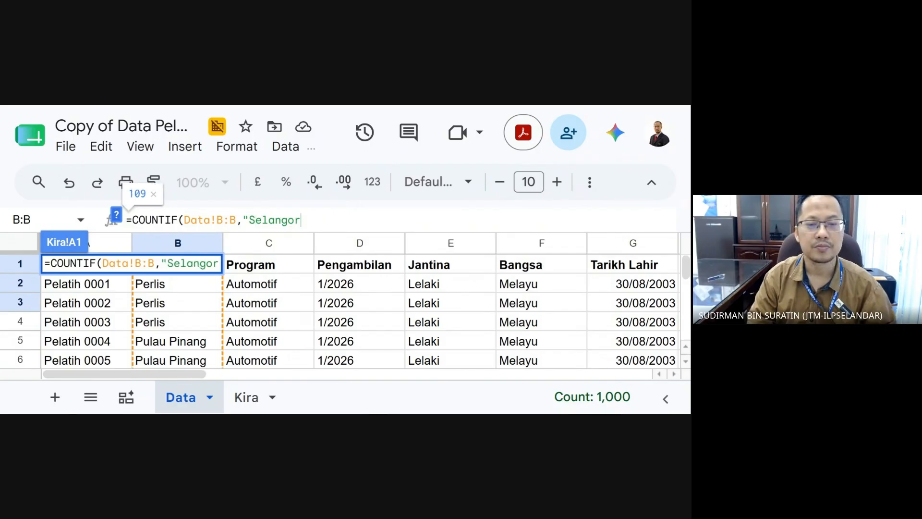
text("))
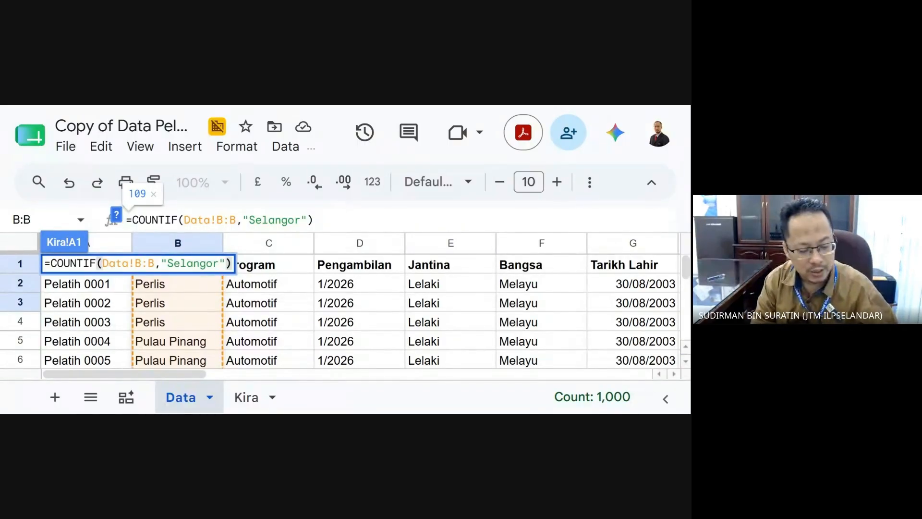
text(2)
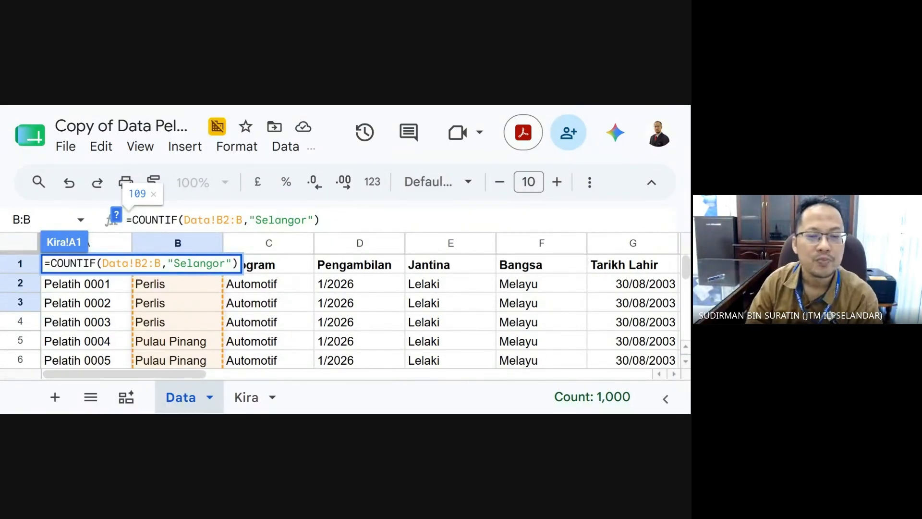
key(Return)
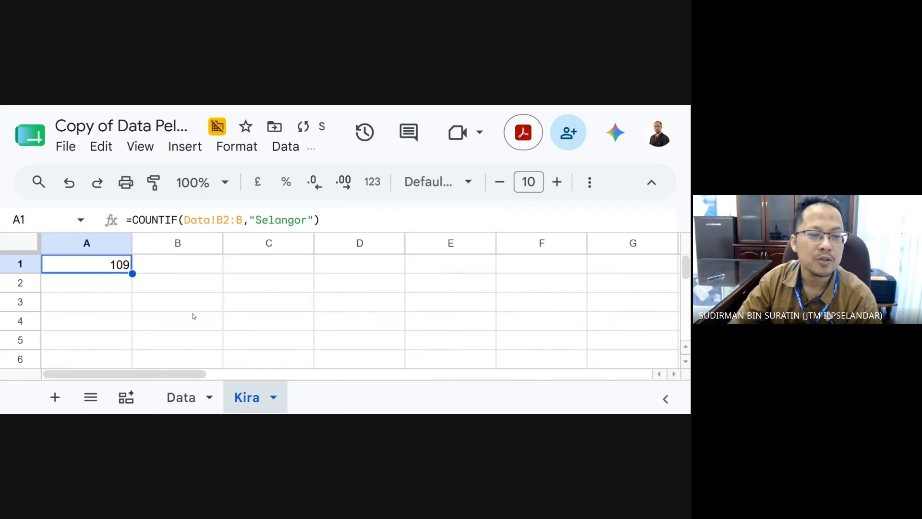
- Type the label 'Selangor' into cell B1 beside the count
click(173, 270)
text(Selanfor)
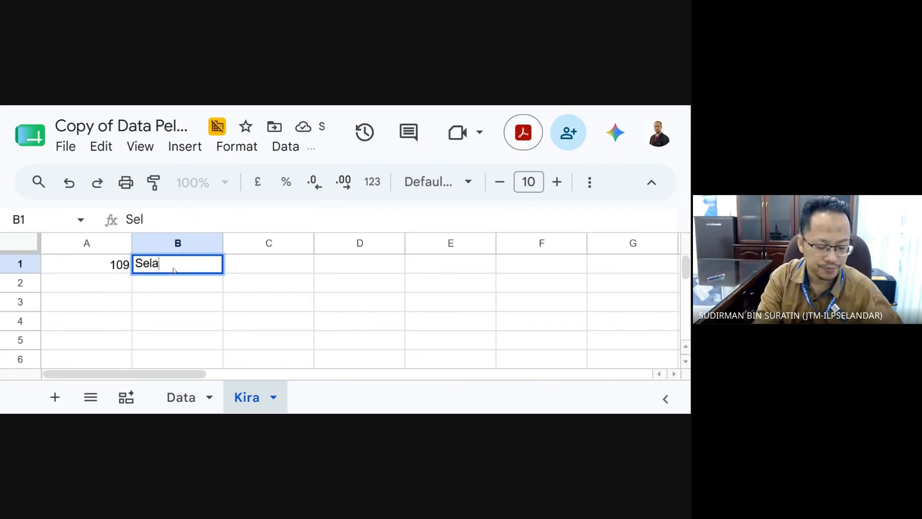
key(BackSpace)
key(BackSpace)
text(gor)
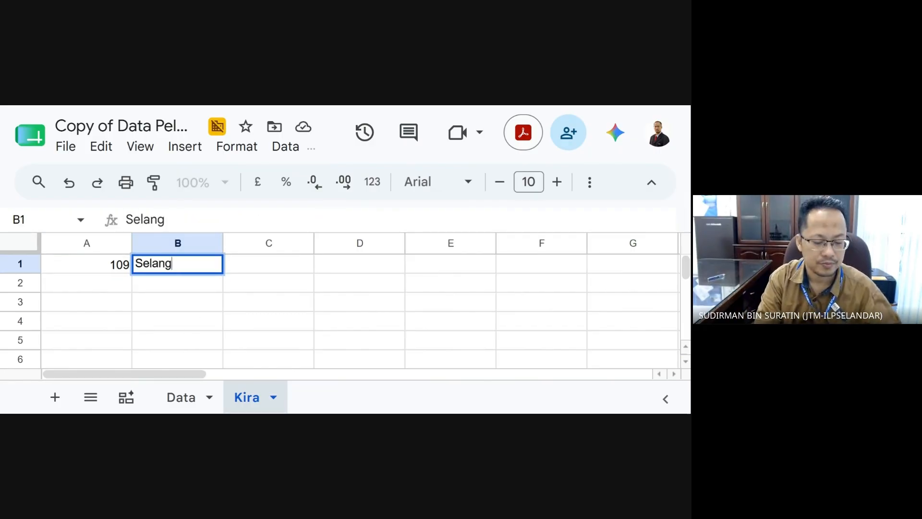
click(275, 328)
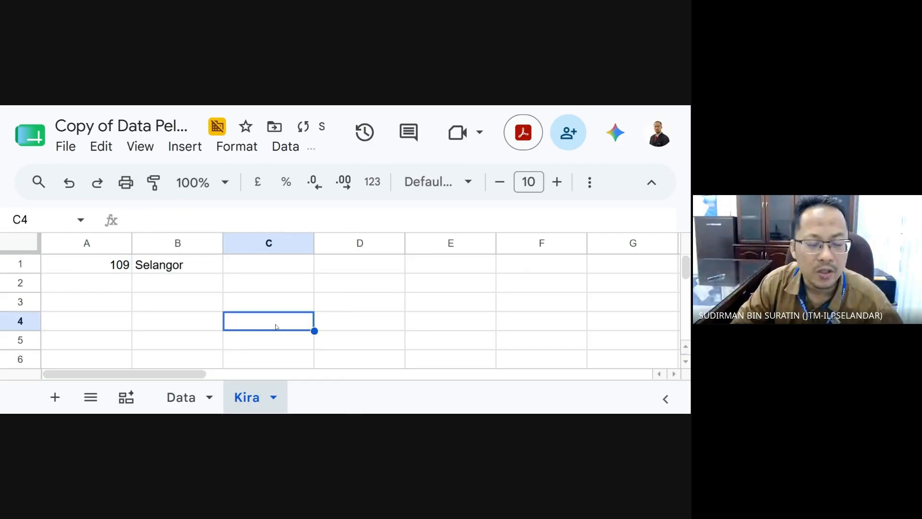
- Delete the Selangor label in B1 and the count in A1
click(187, 287)
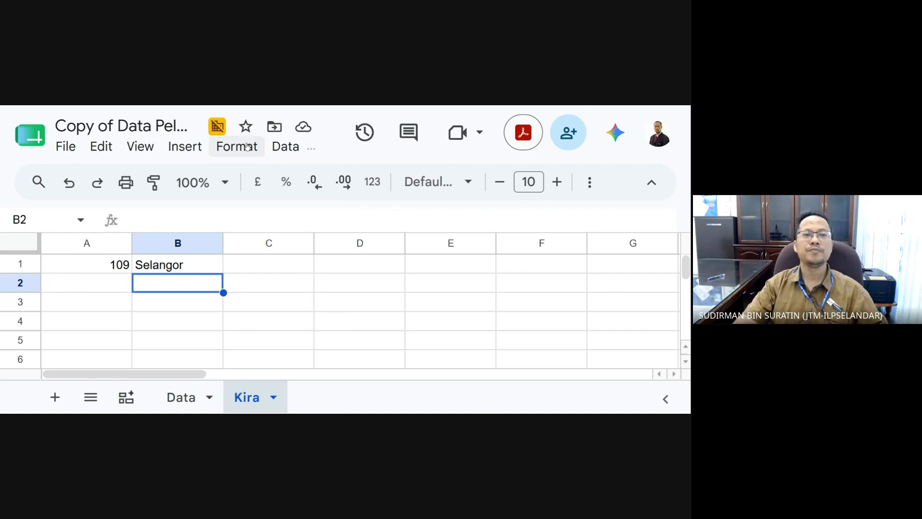
click(282, 308)
click(207, 270)
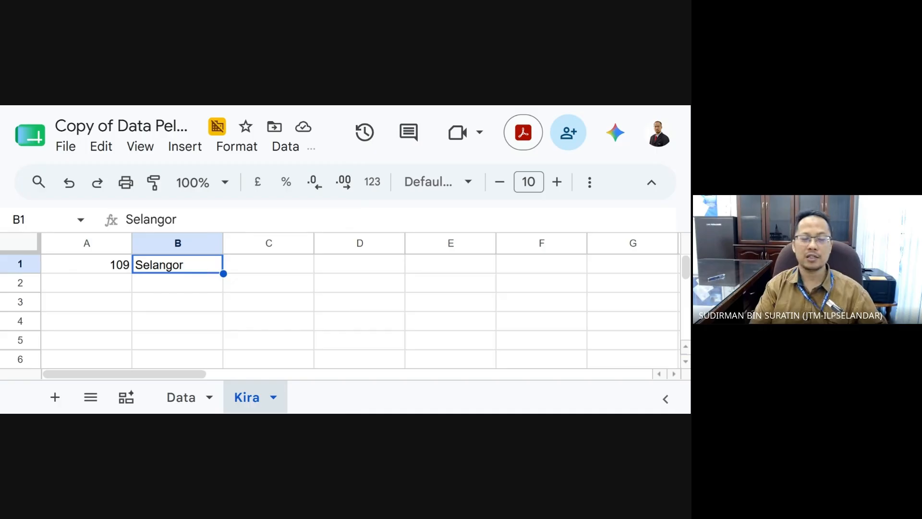
key(Delete)
key(Left)
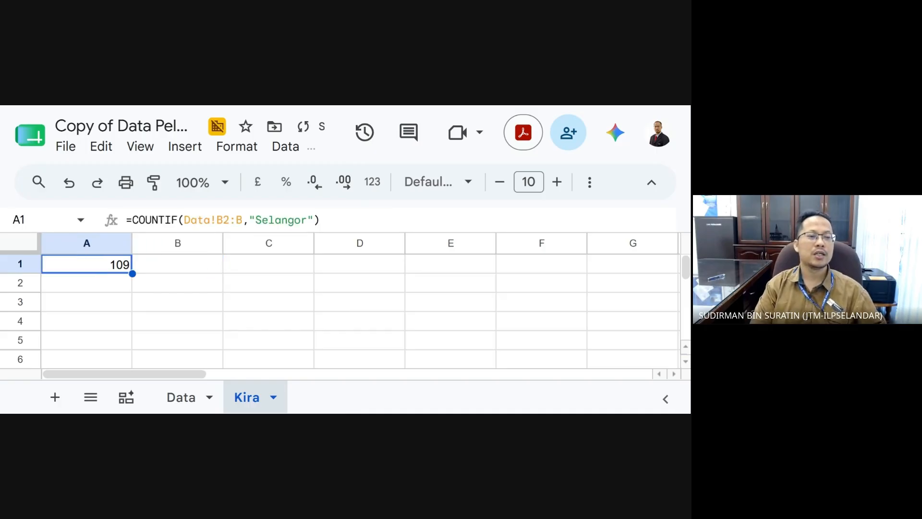
key(Delete)
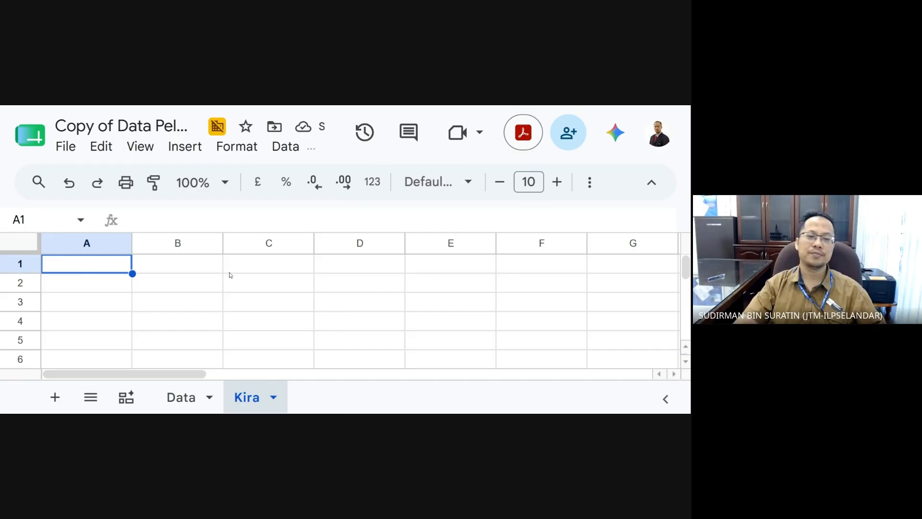
- Zoom the page out and look over the empty Kira sheet and the Insert menu
scroll(228, 274, down, 1)
scroll(168, 322, up, 1)
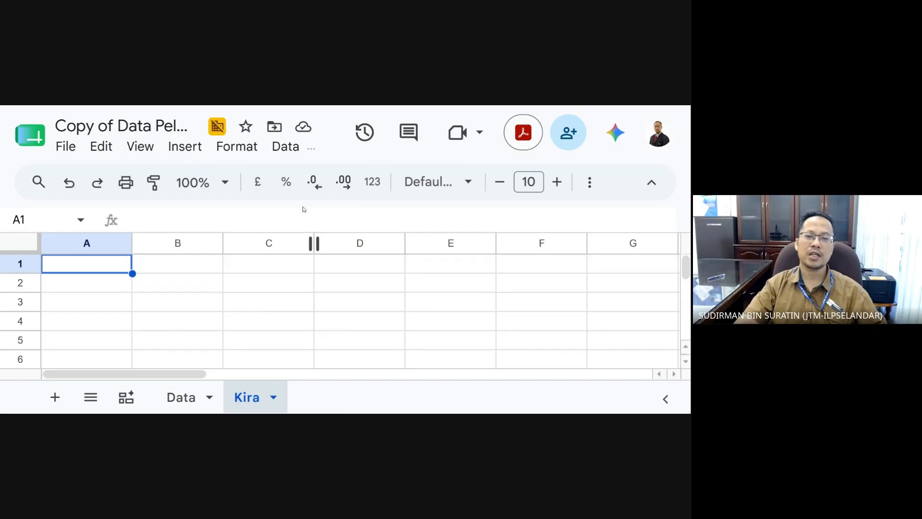
key(ctrl+minus)
key(ctrl+minus)
click(302, 284)
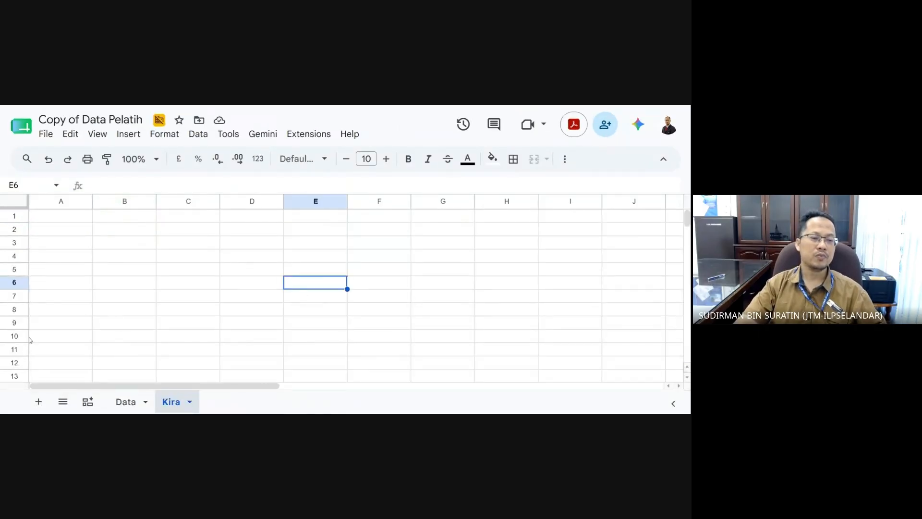
click(57, 221)
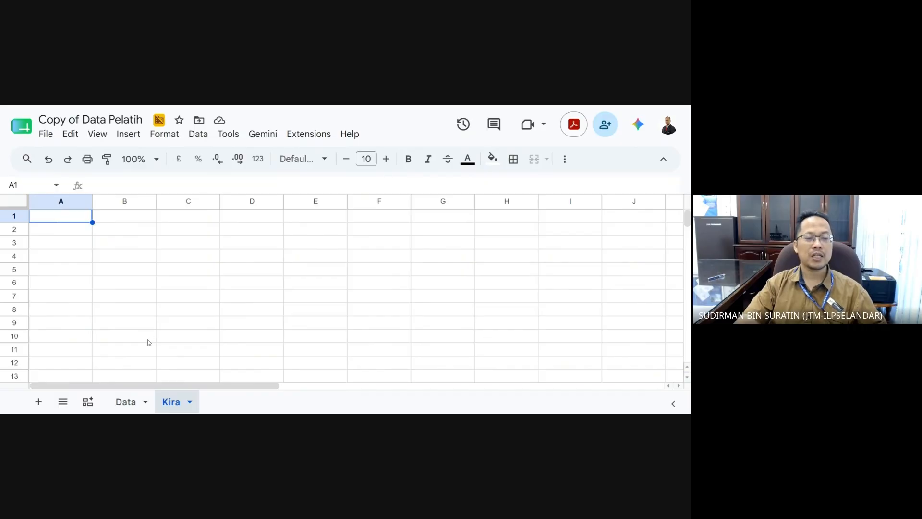
click(76, 244)
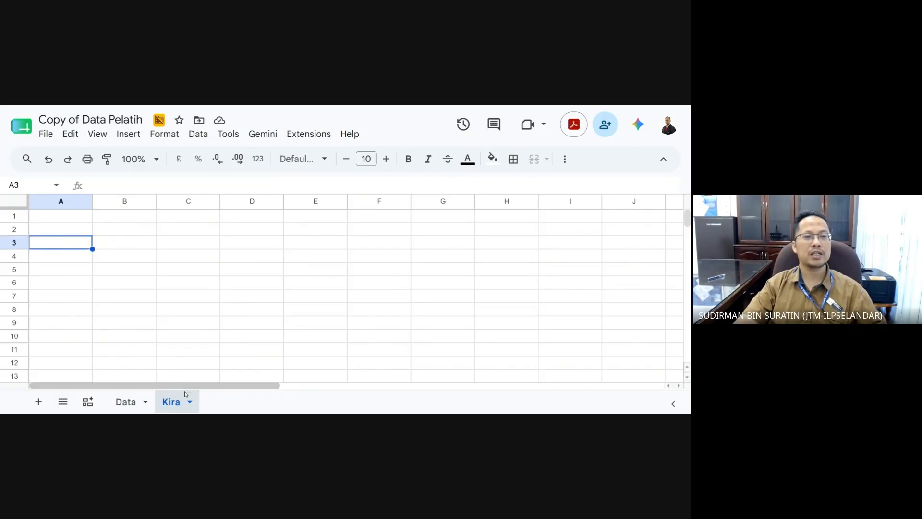
click(129, 135)
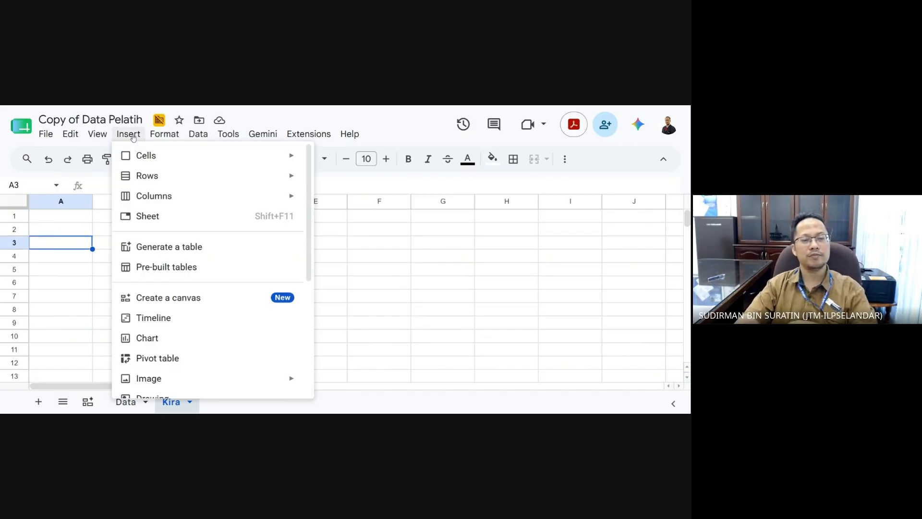
click(66, 321)
- Enter the title 'Senarai Pelajar Vs Negeri' in cell A2
click(61, 235)
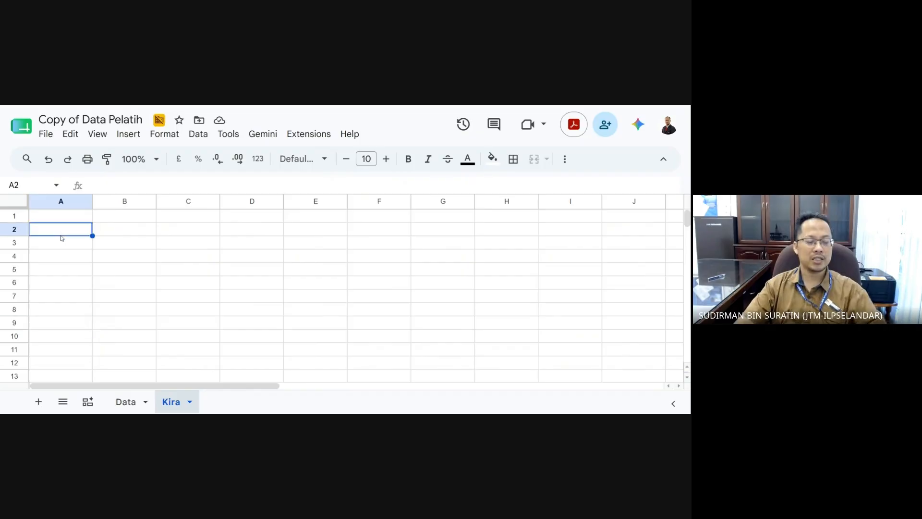
text(Senarai )
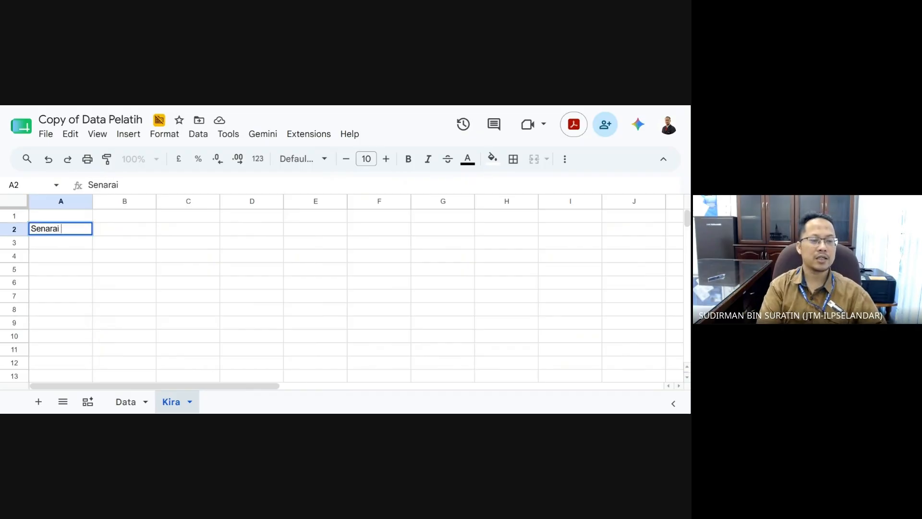
text(Pea)
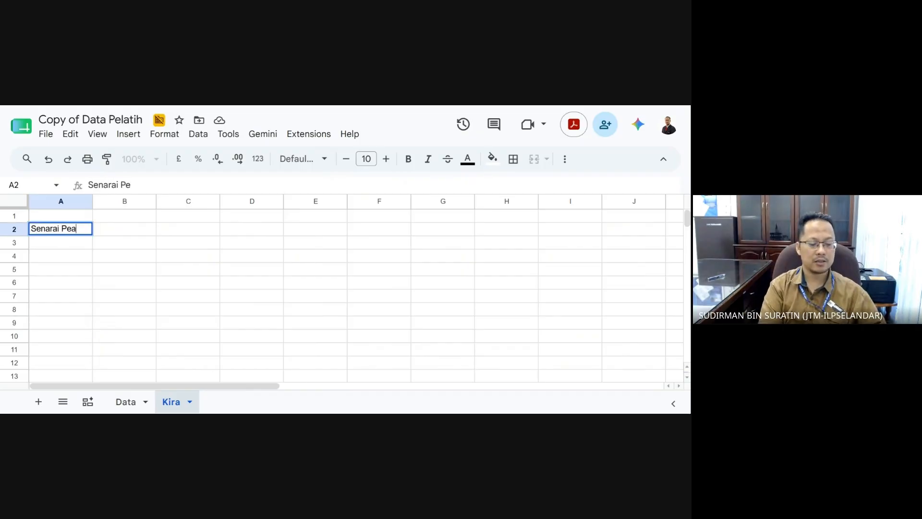
key(BackSpace)
text(l)
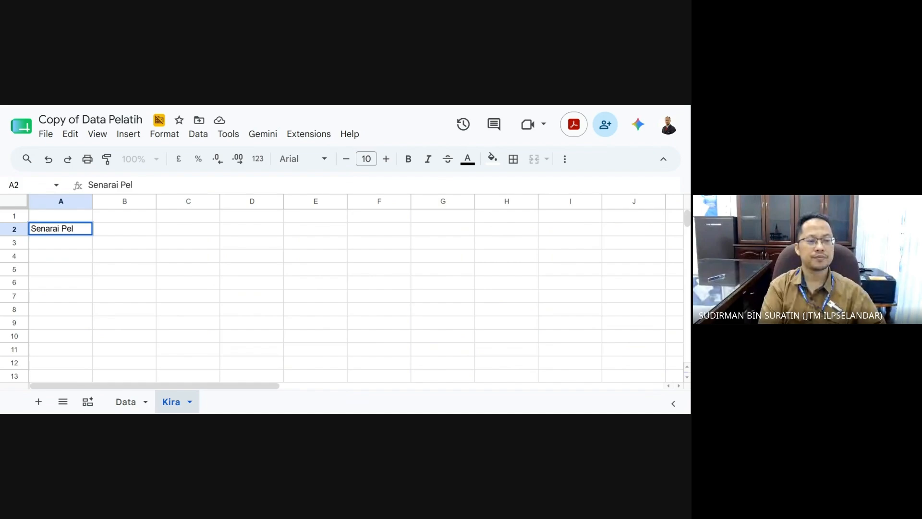
text(aja)
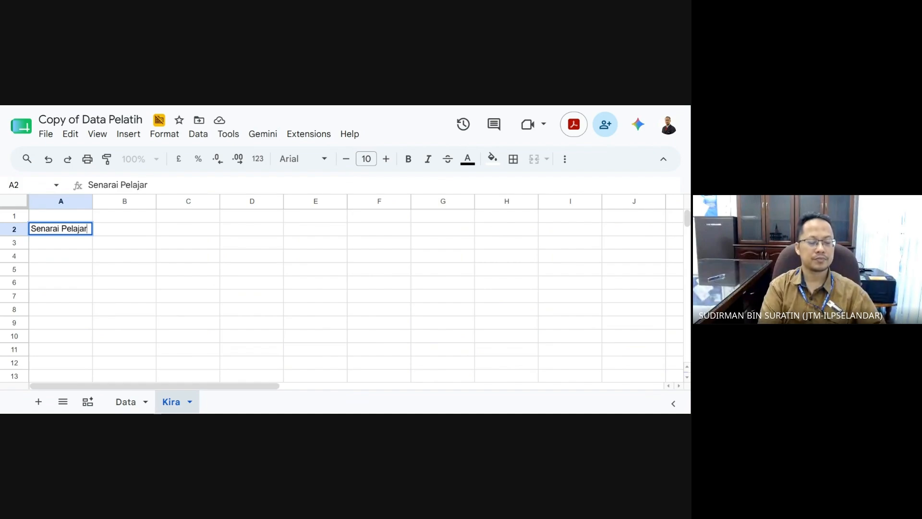
text(r)
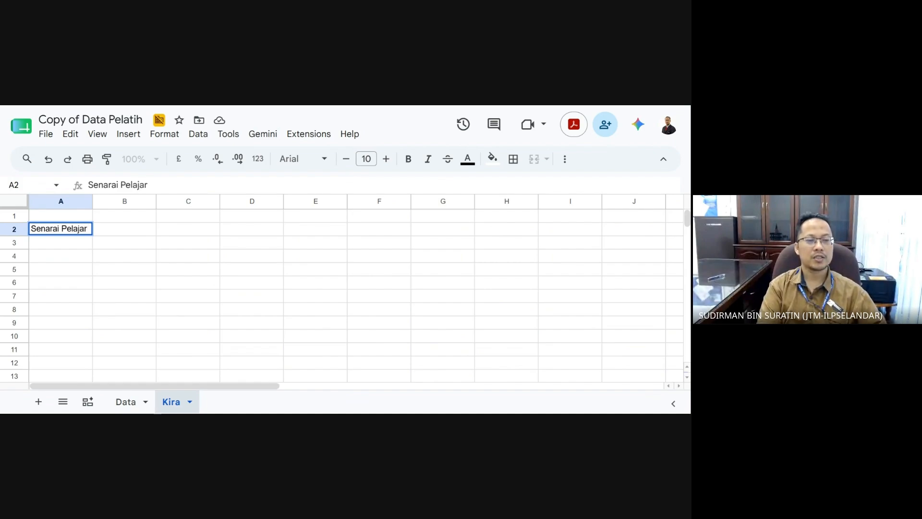
text( Vs Negeri)
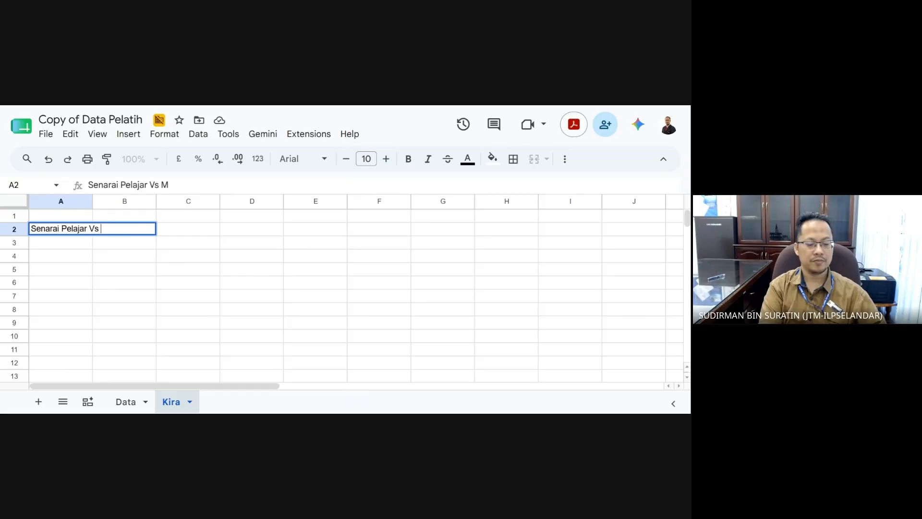
click(169, 311)
click(80, 256)
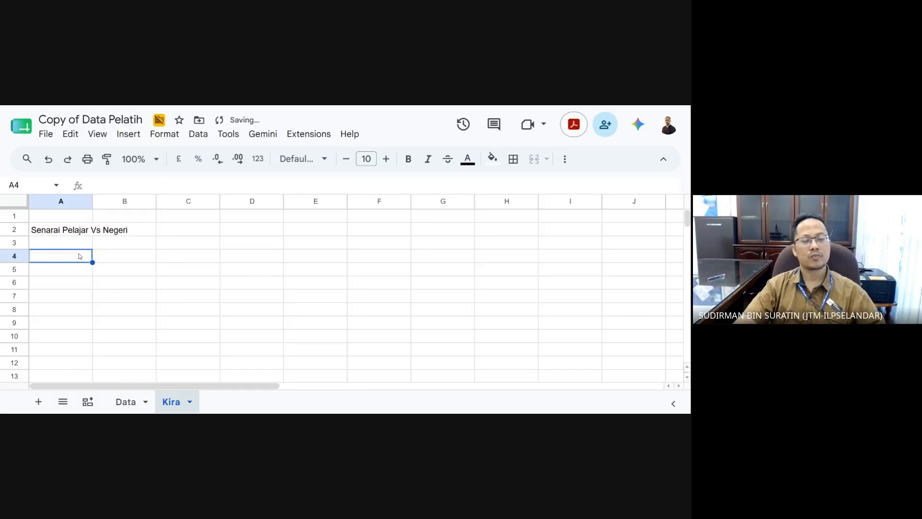
- Insert a pivot table and start picking its source range on the Data sheet
click(127, 137)
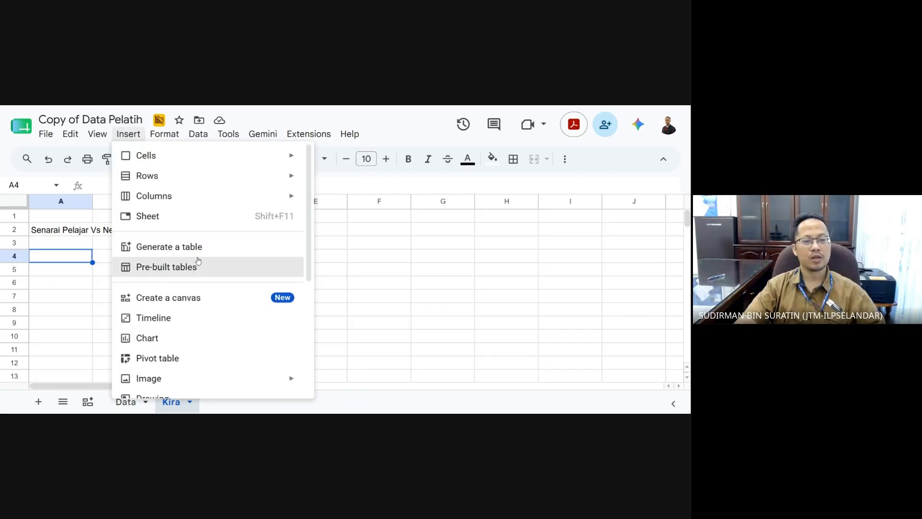
scroll(211, 324, down, 3)
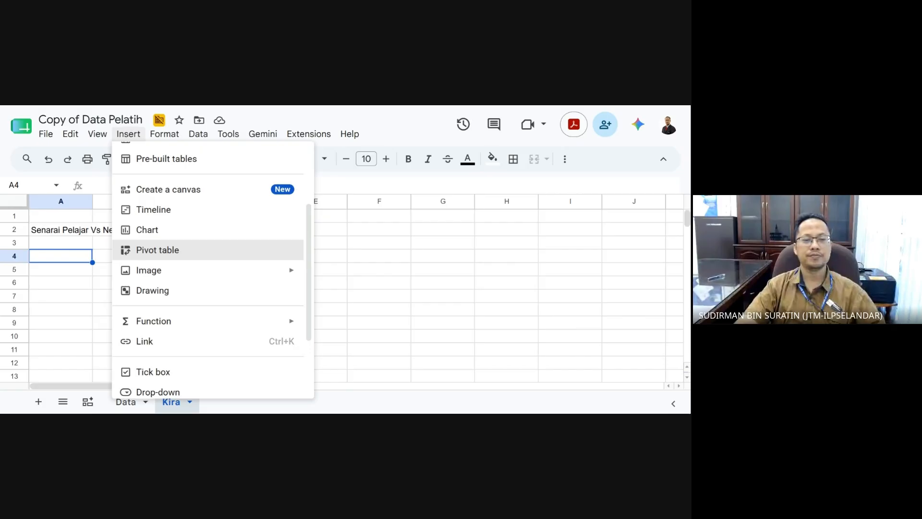
click(197, 250)
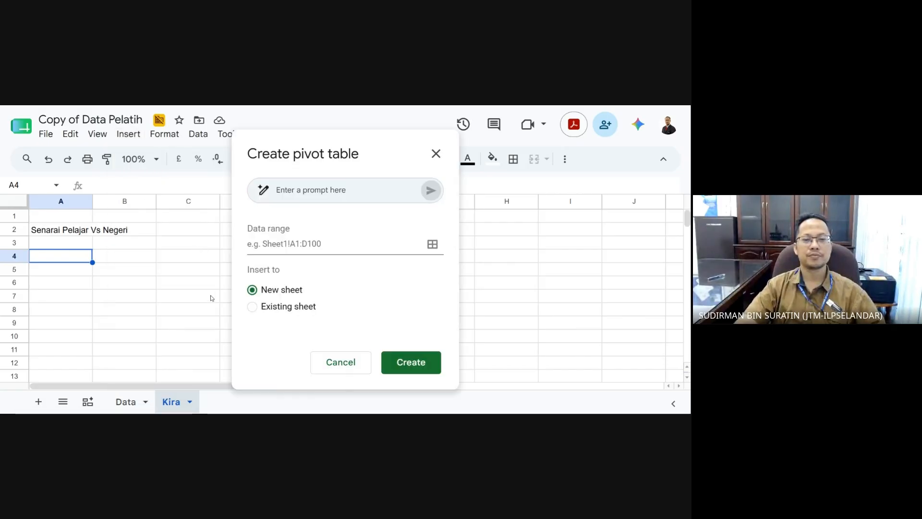
click(432, 244)
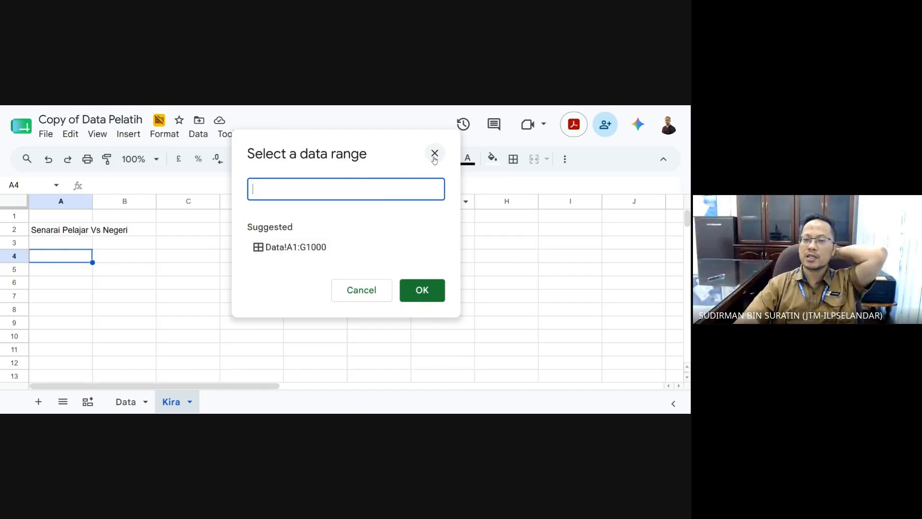
click(363, 295)
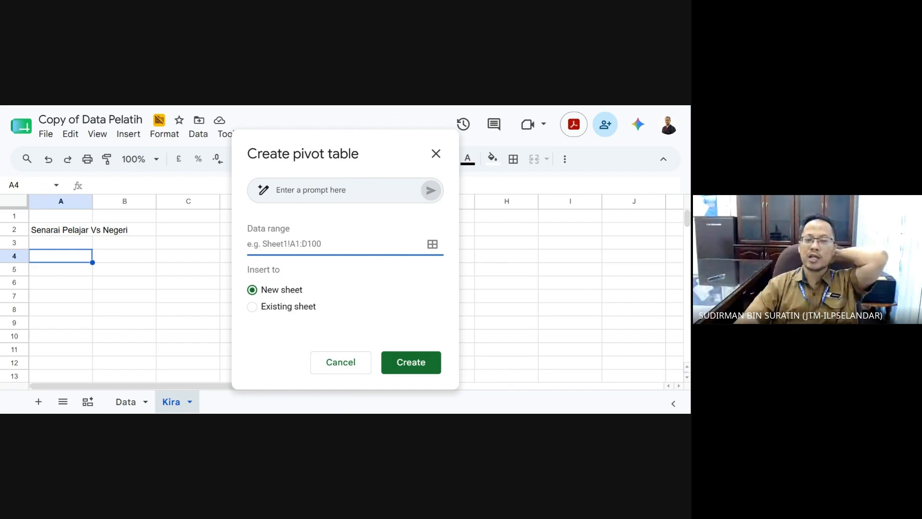
click(432, 245)
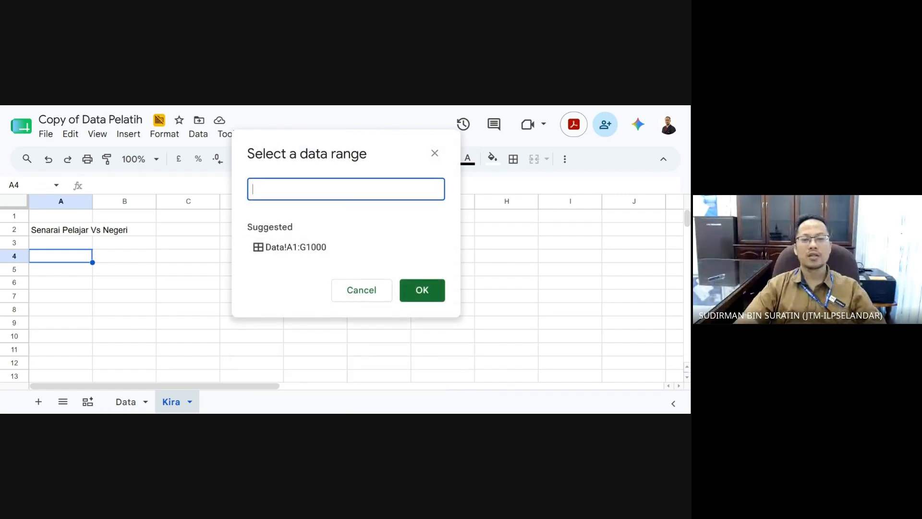
click(126, 401)
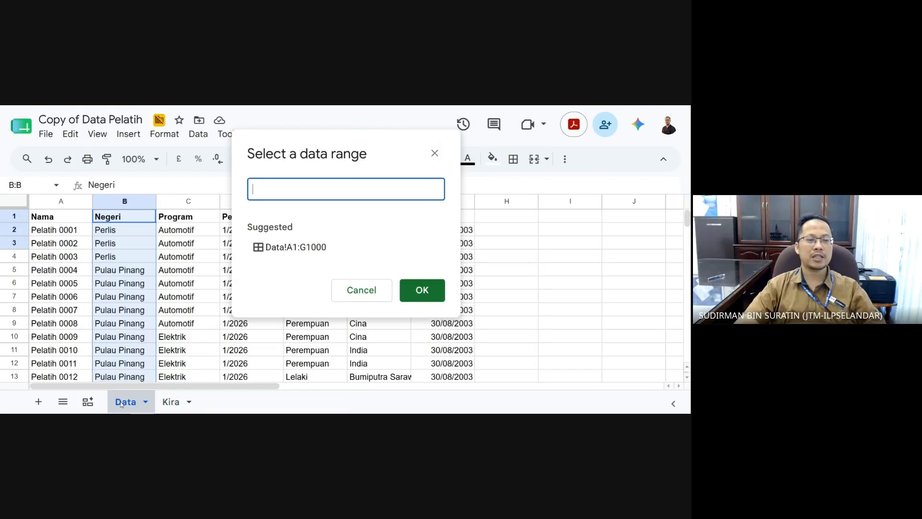
- Set the pivot table source range to Data!A1:G
drag(67, 230, 144, 281)
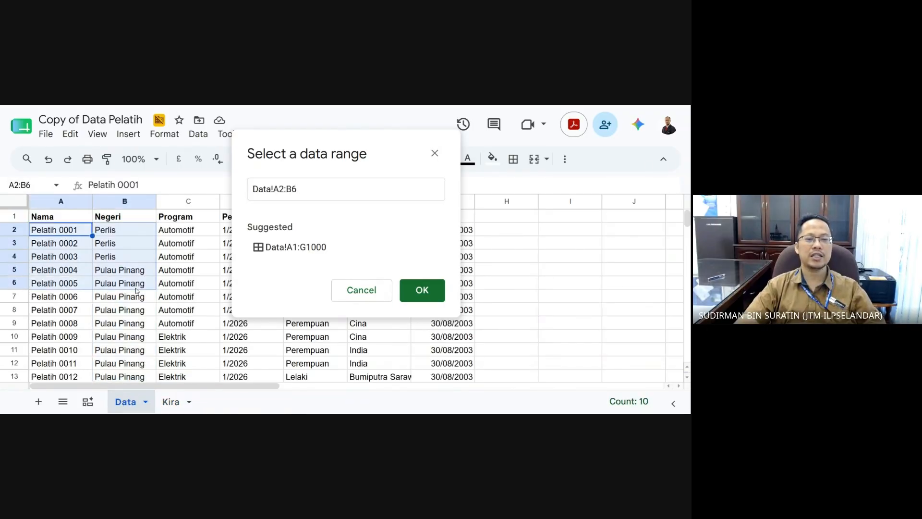
click(279, 189)
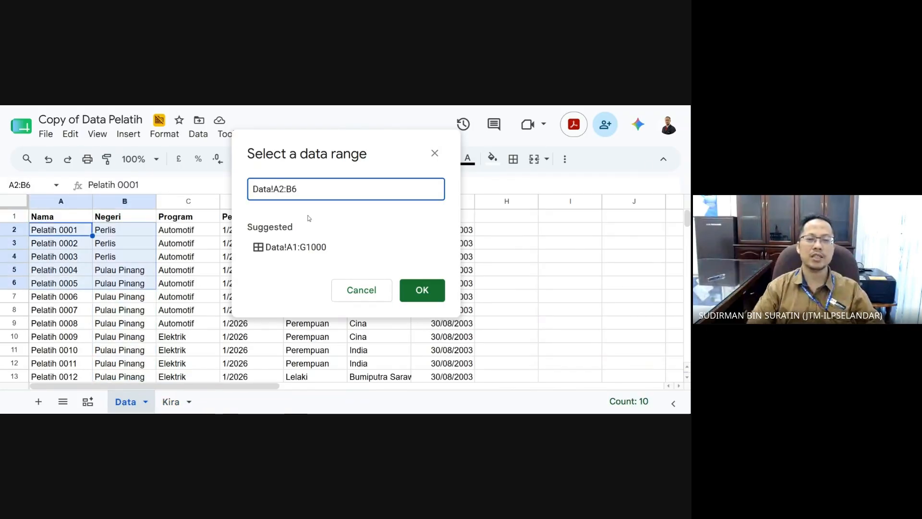
key(Delete)
text(1)
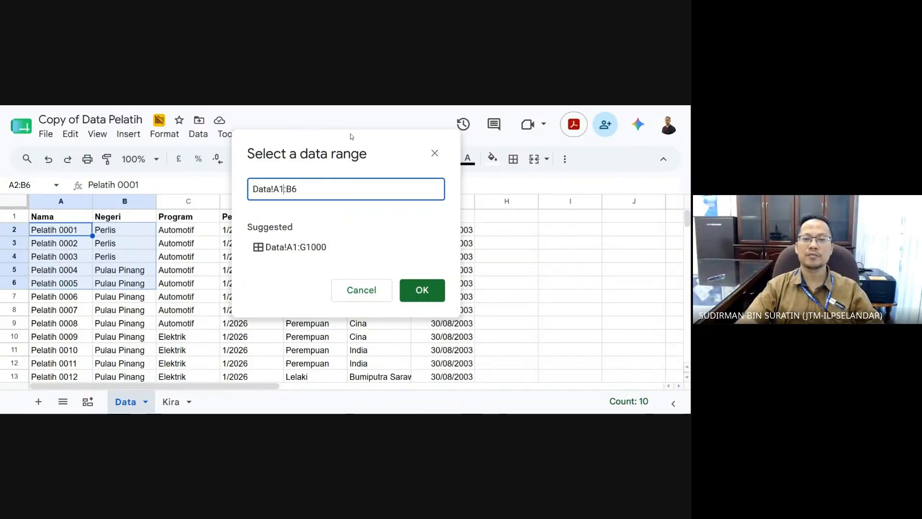
drag(352, 136, 276, 139)
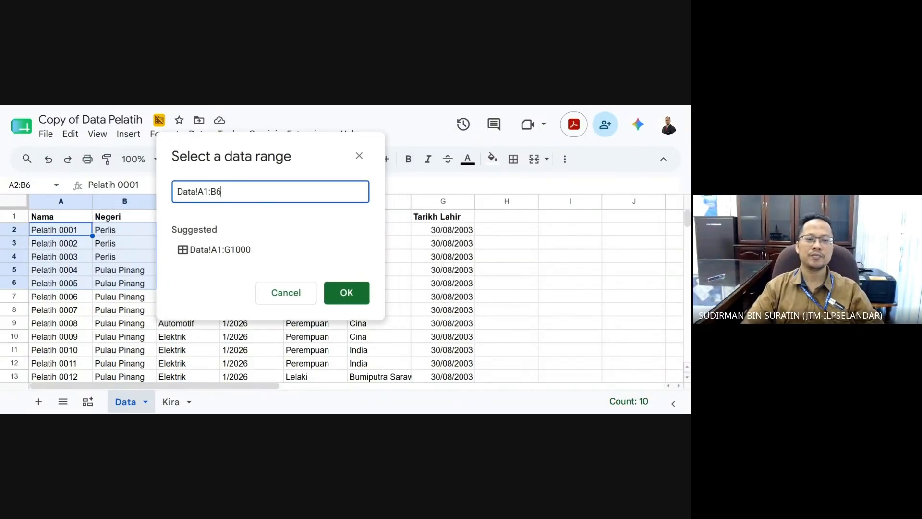
key(BackSpace)
text(G)
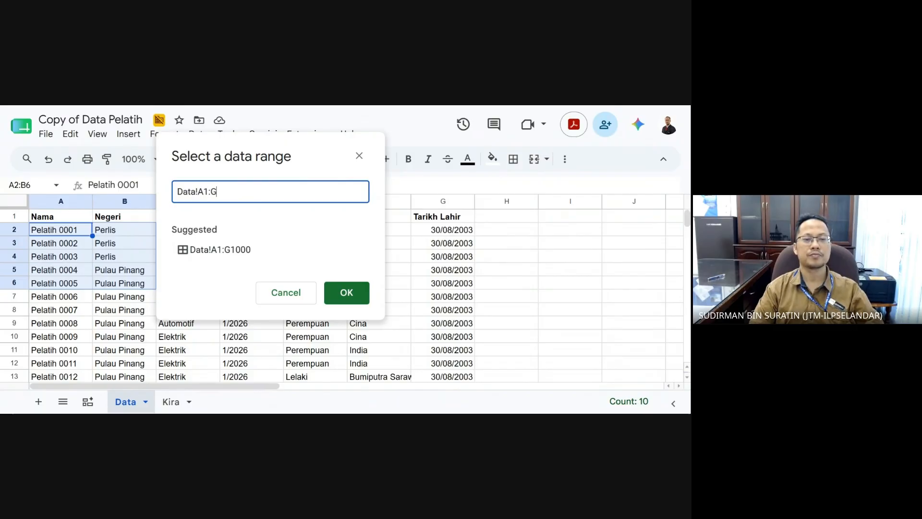
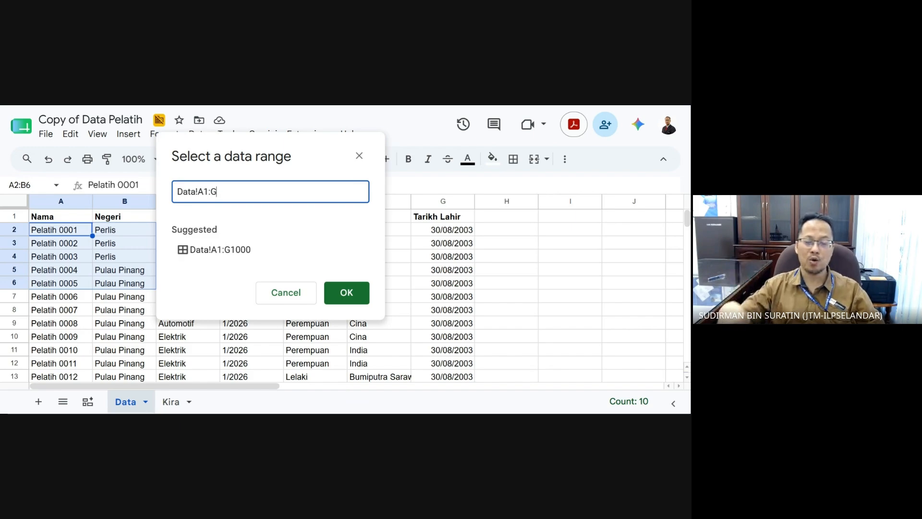
- Create the pivot table from Data!A1:G on the existing Kira sheet at cell A4
click(346, 292)
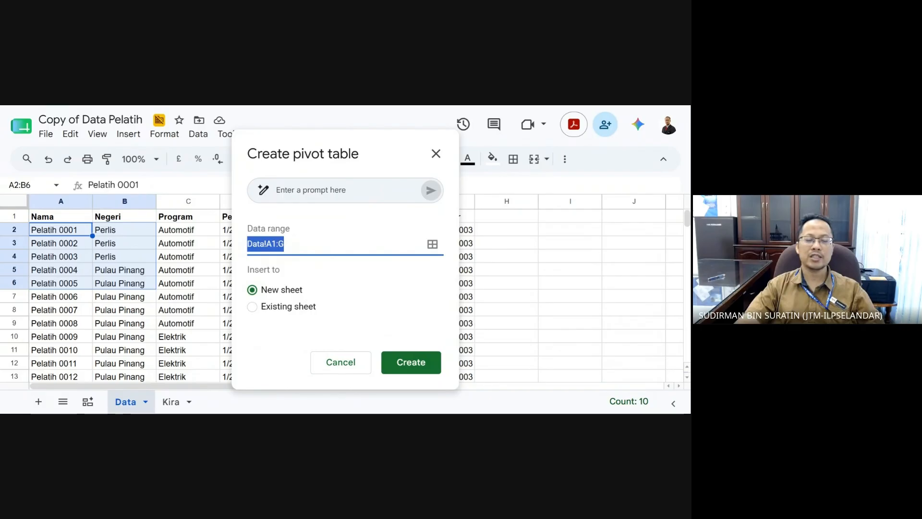
click(258, 310)
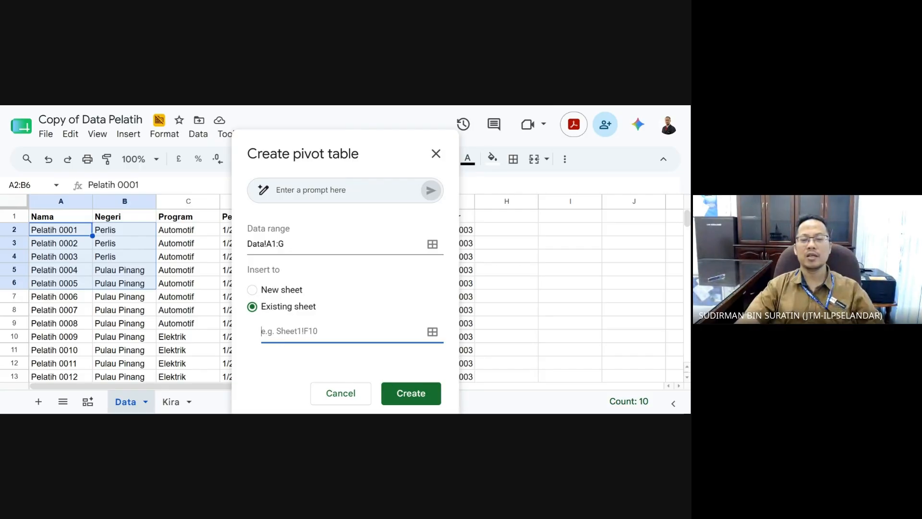
click(431, 335)
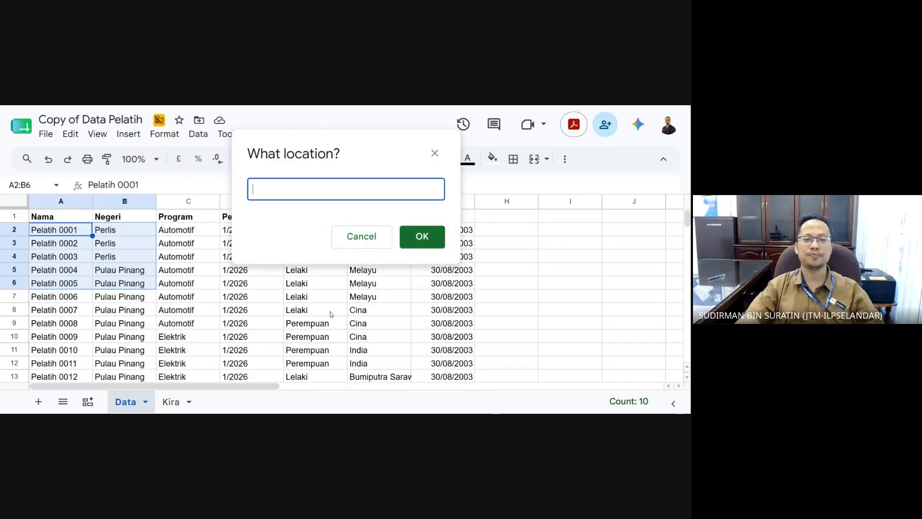
click(169, 402)
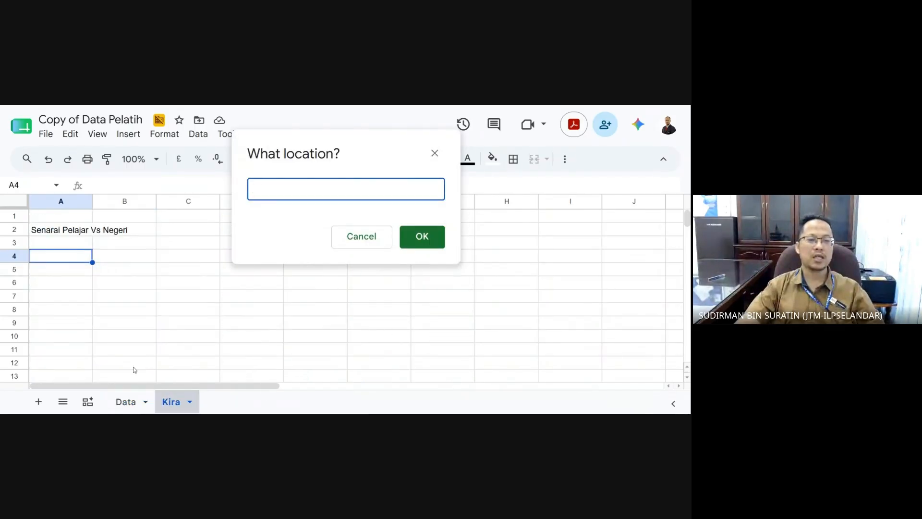
click(71, 259)
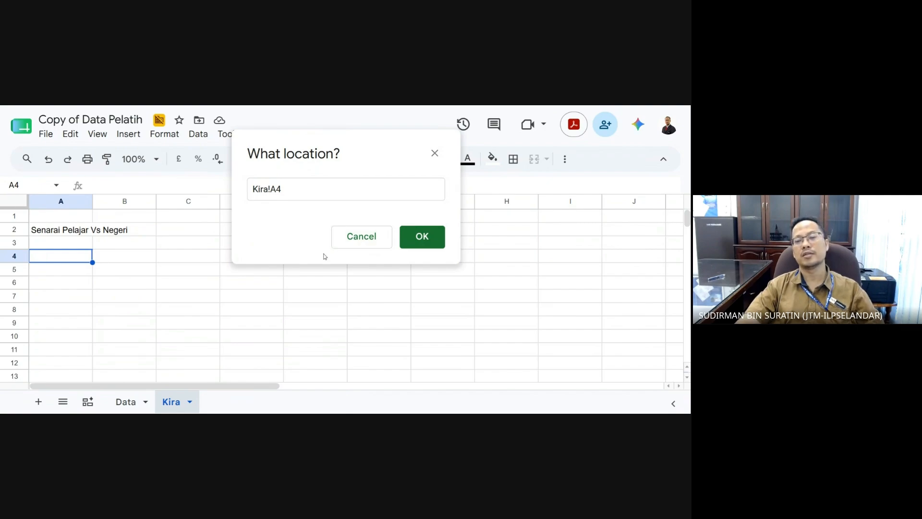
click(431, 242)
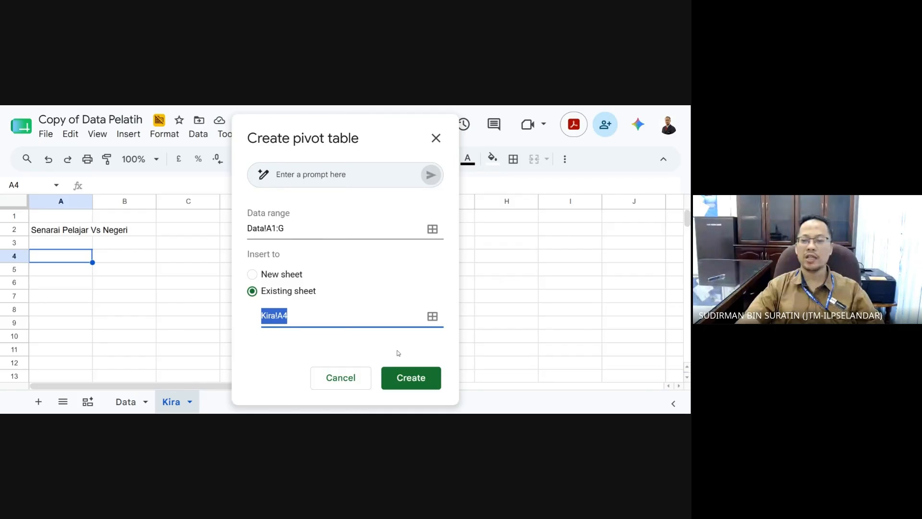
click(408, 378)
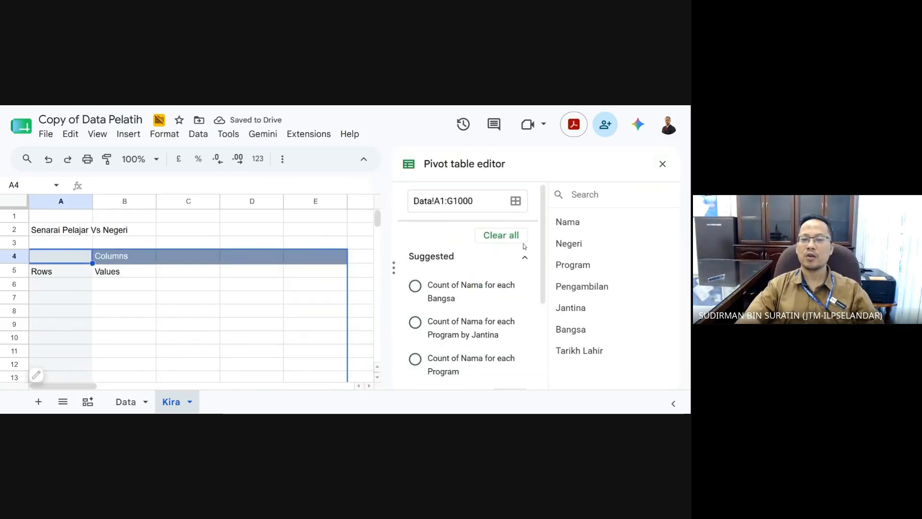
- Group the pivot rows by Negeri and count Nama in Values
scroll(539, 234, down, 2)
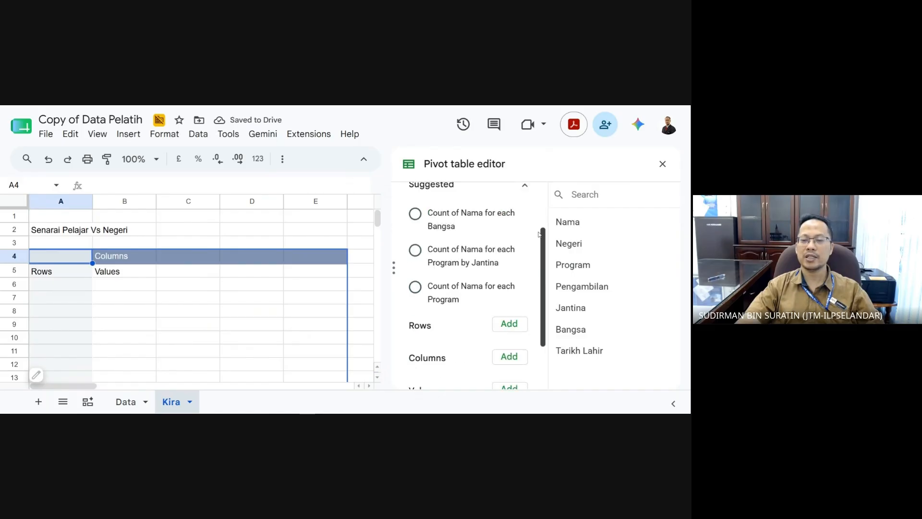
scroll(539, 234, down, 2)
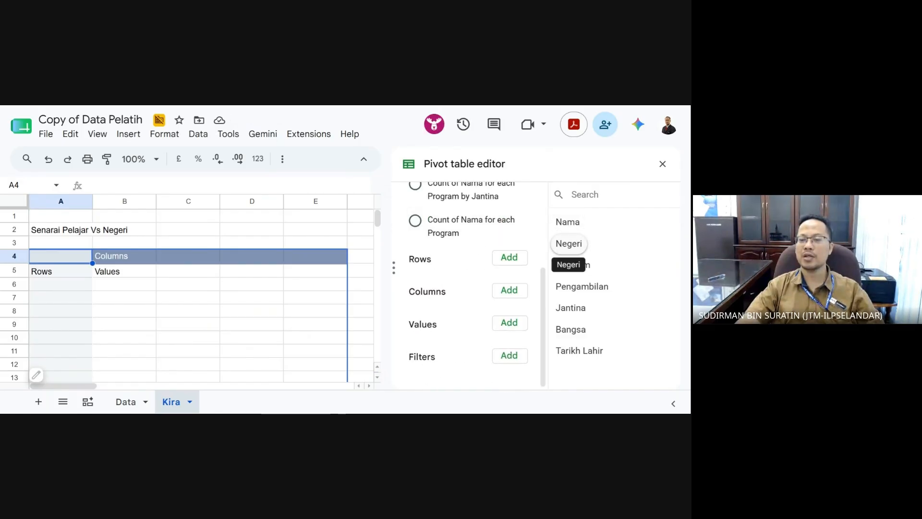
drag(569, 243, 429, 287)
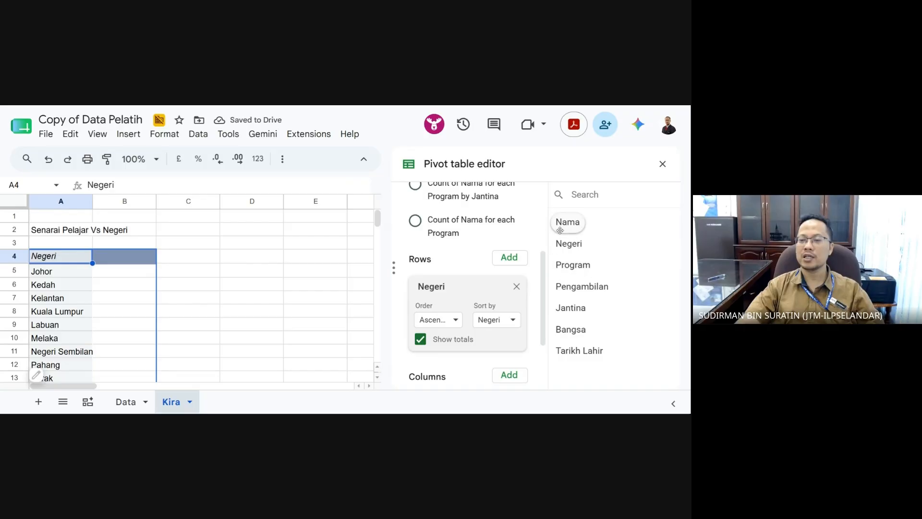
drag(563, 228, 642, 227)
scroll(488, 205, down, 5)
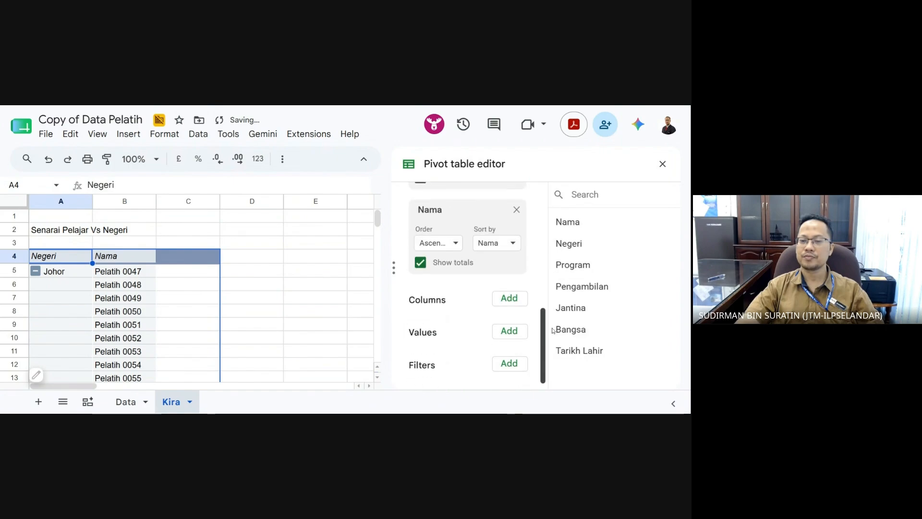
drag(487, 204, 459, 331)
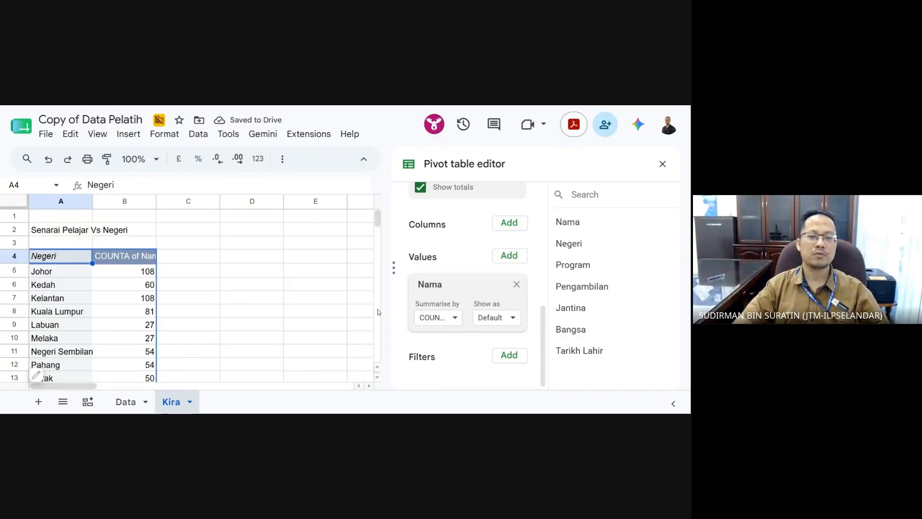
- Start editing the COUNTA of Nama header text in cell B4
double_click(134, 260)
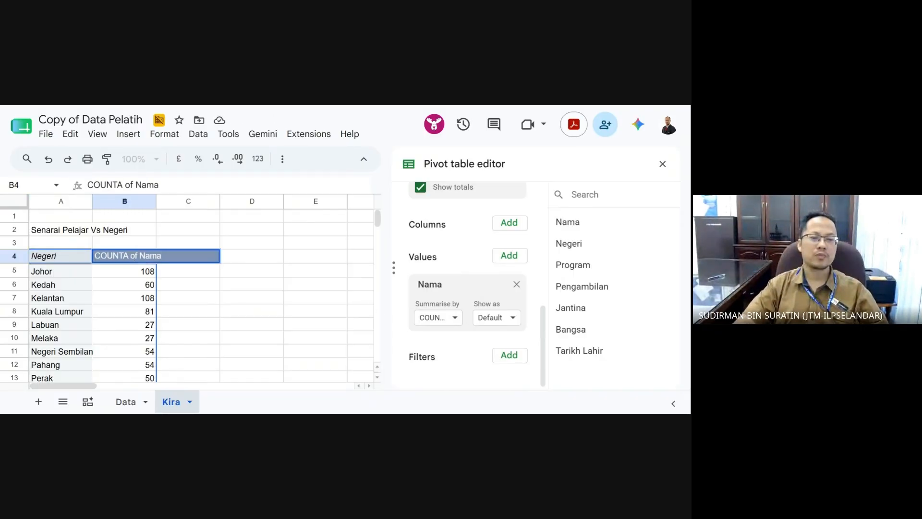
drag(163, 256, 94, 256)
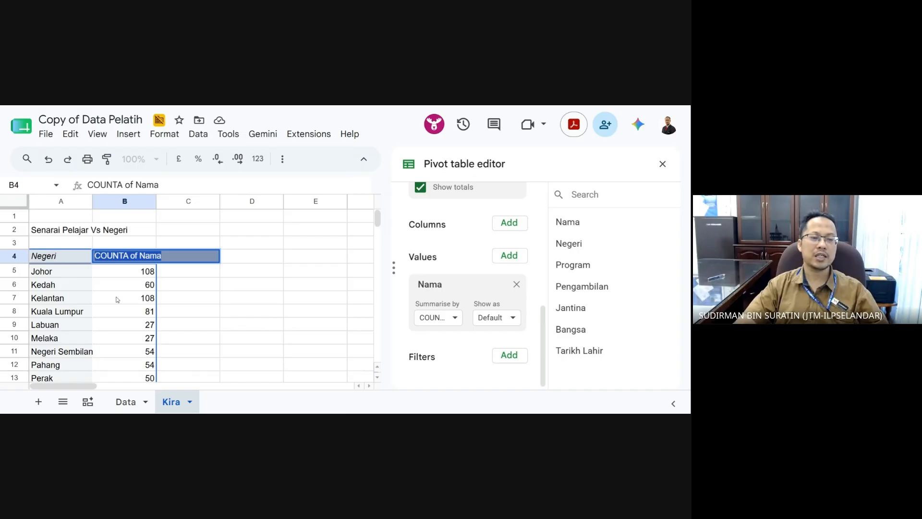
click(117, 299)
click(130, 261)
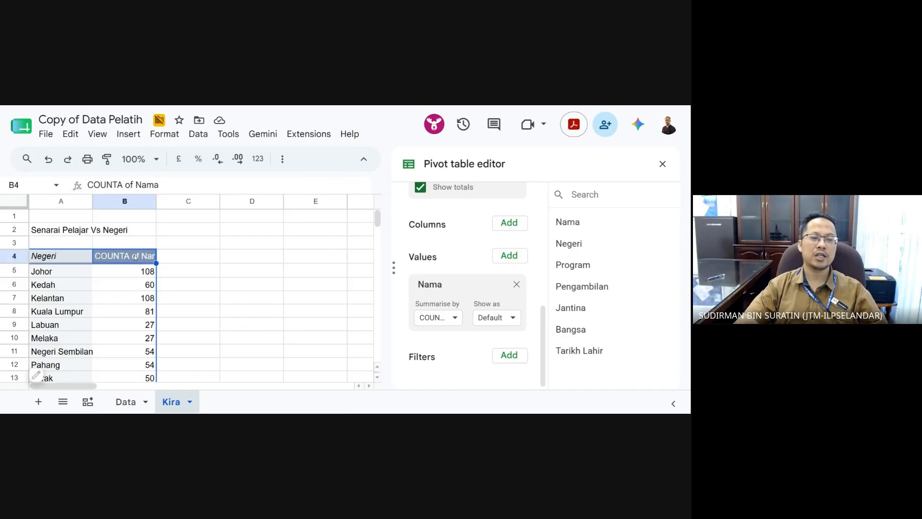
double_click(135, 257)
- Replace the B4 header COUNTA of Nama with 'Jumlah Pelatih'
drag(162, 256, 93, 258)
text(J)
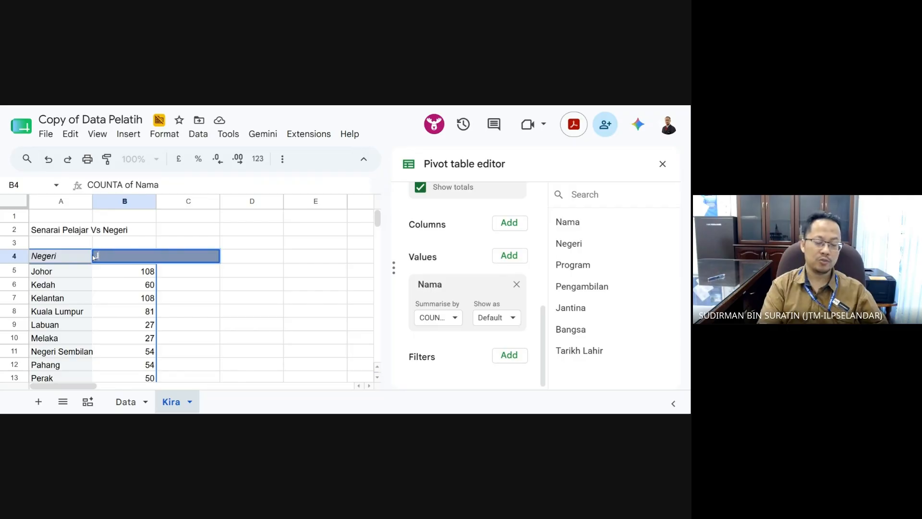
text(umlah Pe)
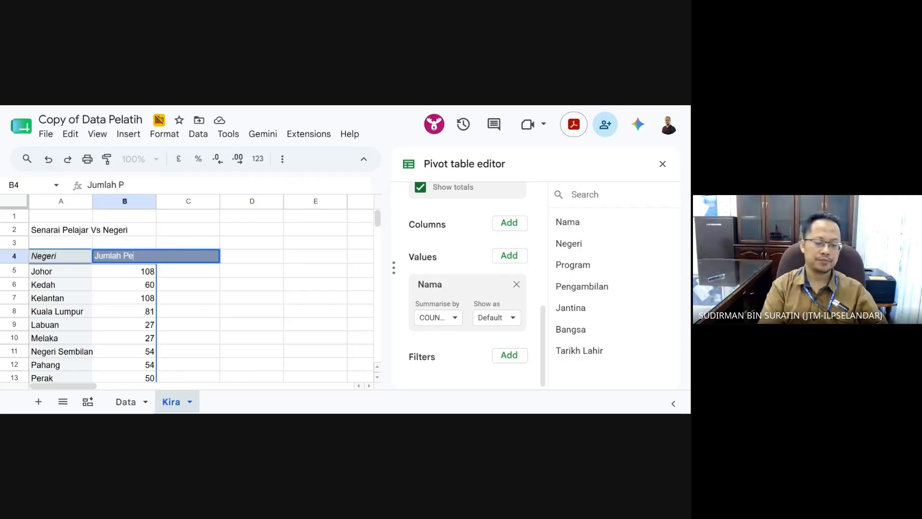
text(lat)
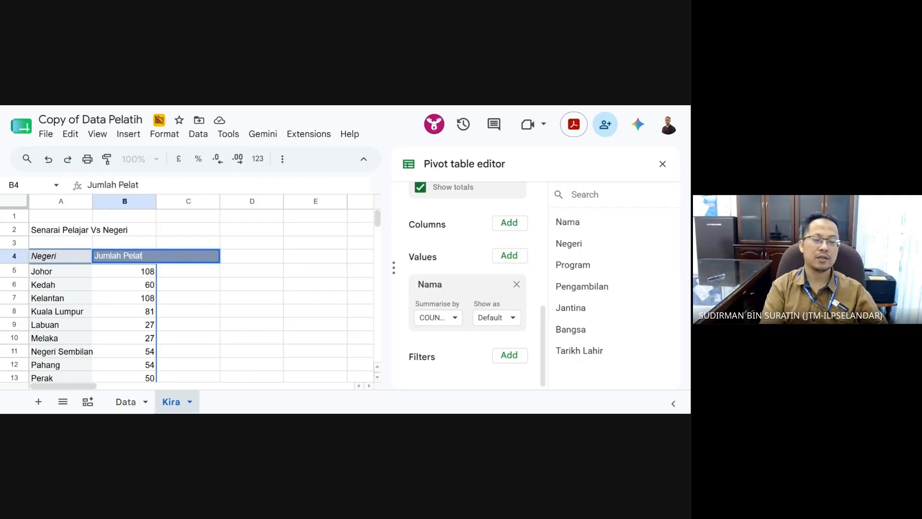
text(ih)
key(Return)
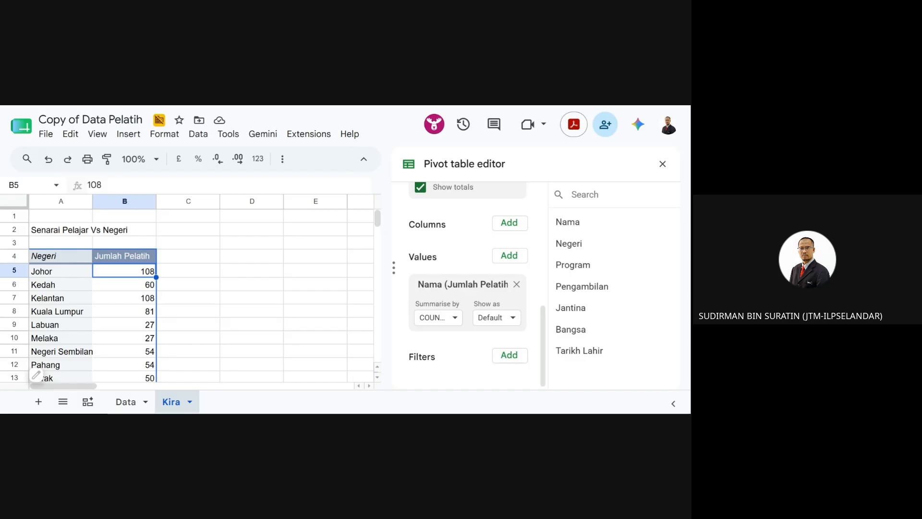
- Widen column A so state names like Negeri Sembilan fit, ending on empty cell D4
click(171, 302)
scroll(187, 314, down, 1)
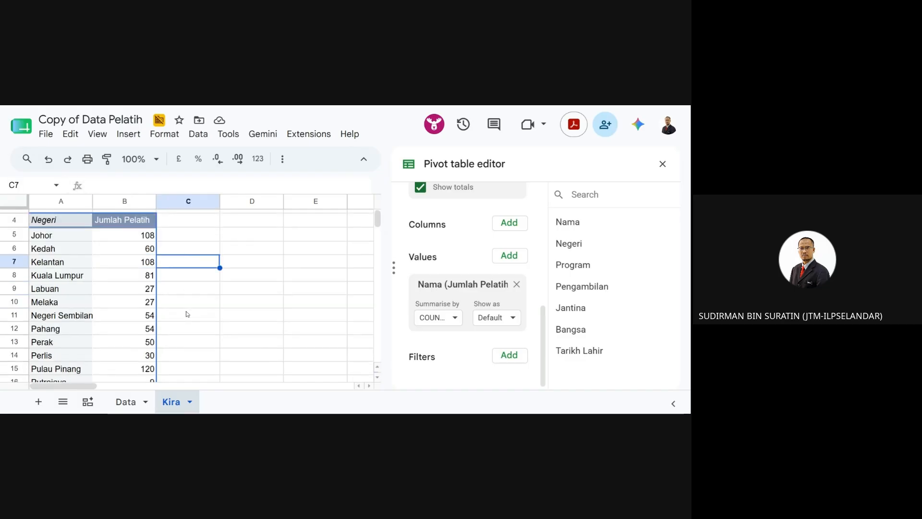
scroll(186, 314, down, 2)
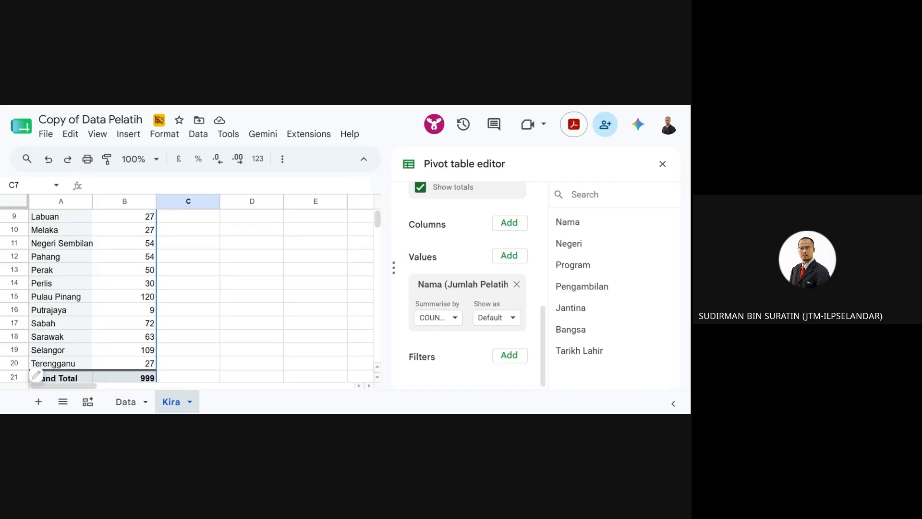
scroll(129, 314, up, 3)
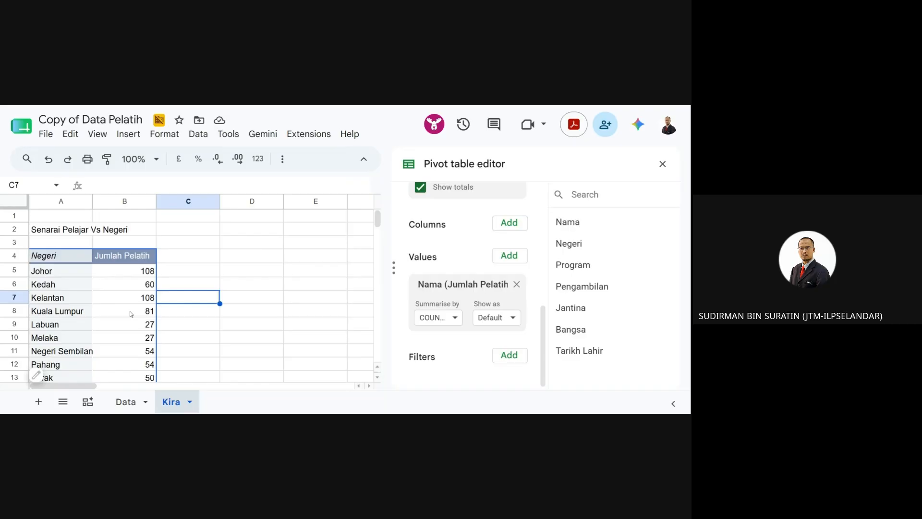
scroll(39, 302, down, 5)
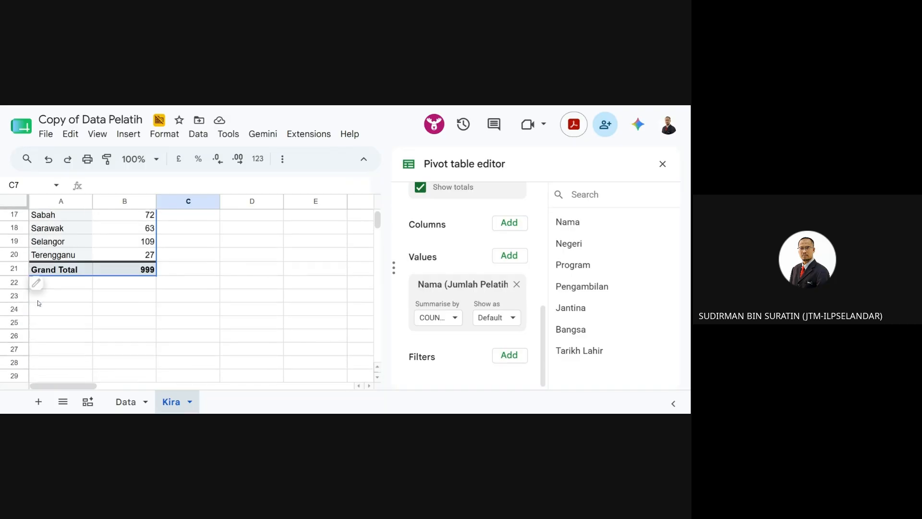
scroll(38, 302, up, 3)
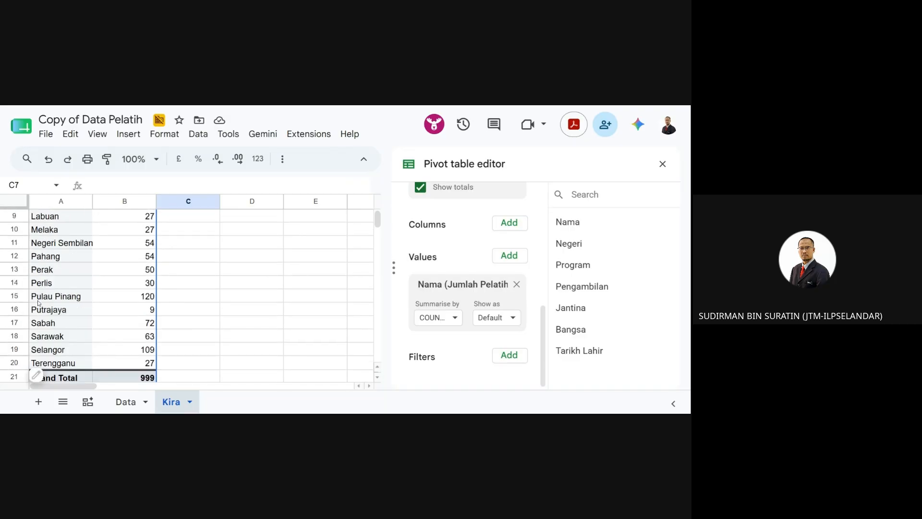
scroll(202, 294, down, 1)
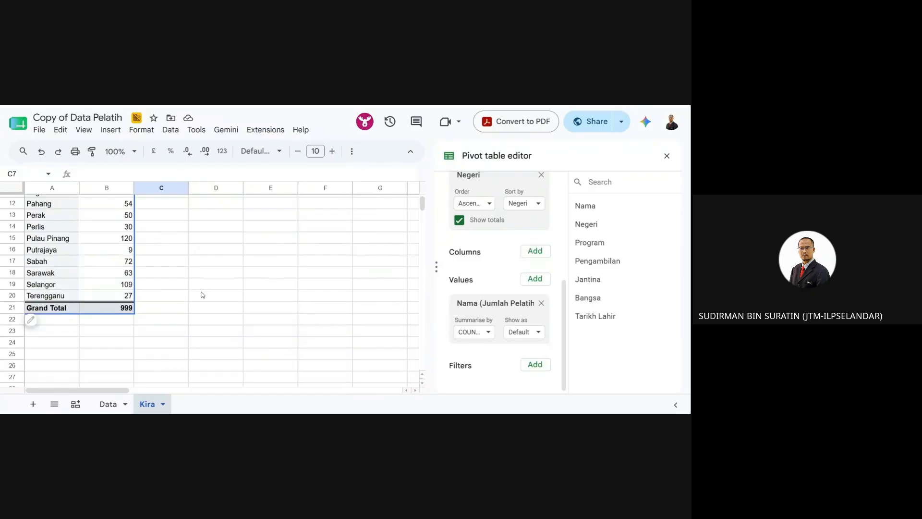
scroll(202, 302, up, 3)
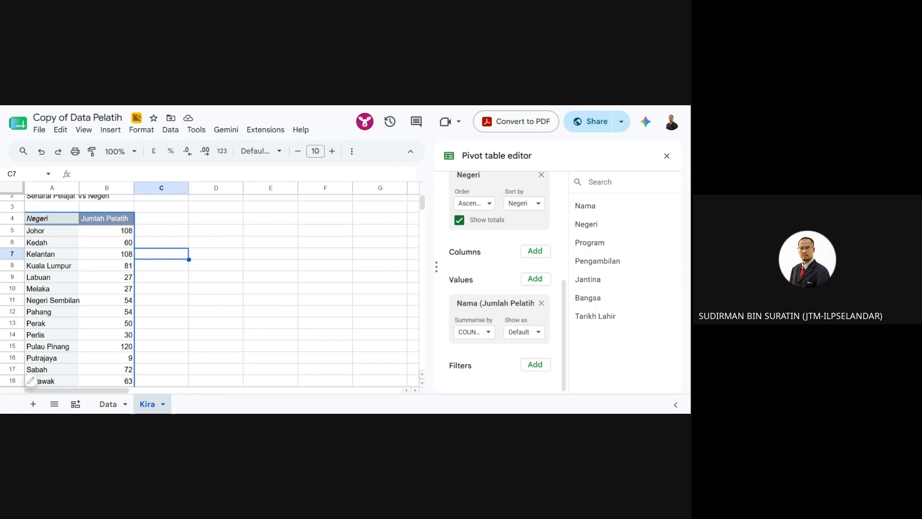
click(195, 299)
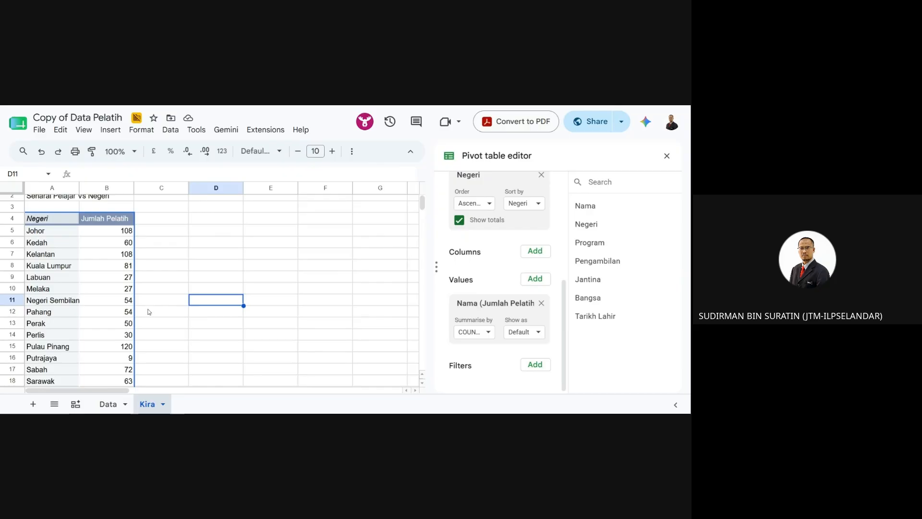
scroll(149, 312, down, 1)
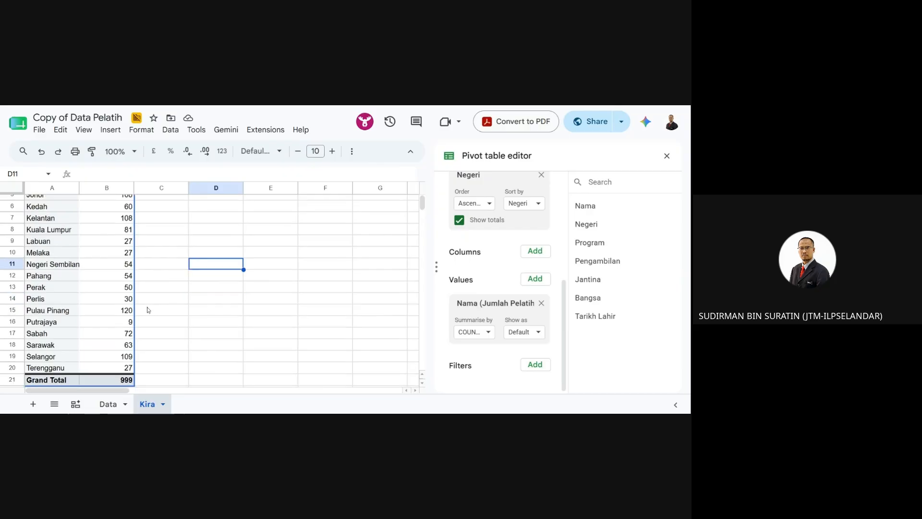
scroll(153, 319, up, 1)
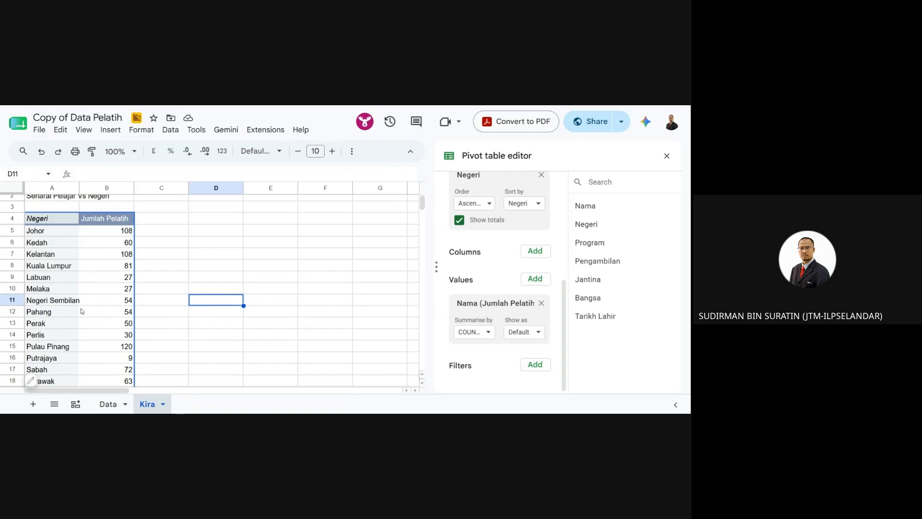
click(217, 235)
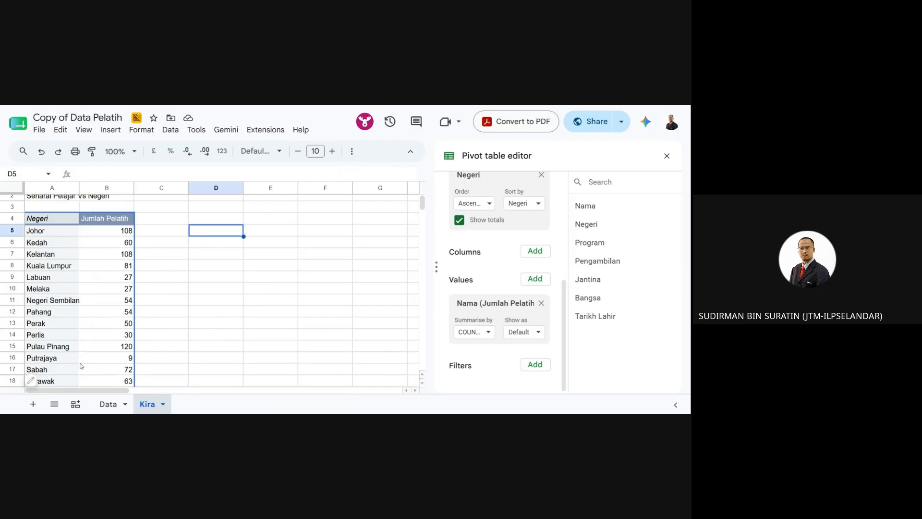
drag(79, 187, 81, 187)
scroll(173, 328, down, 2)
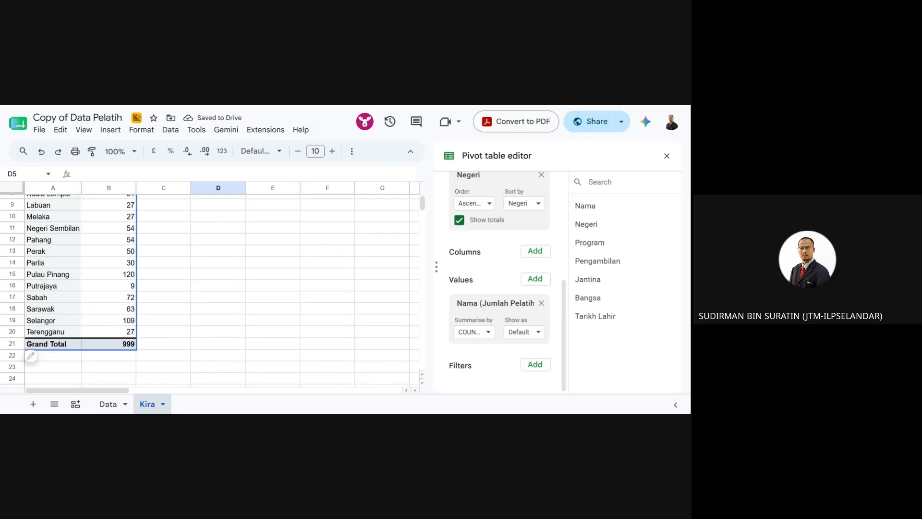
scroll(177, 361, up, 3)
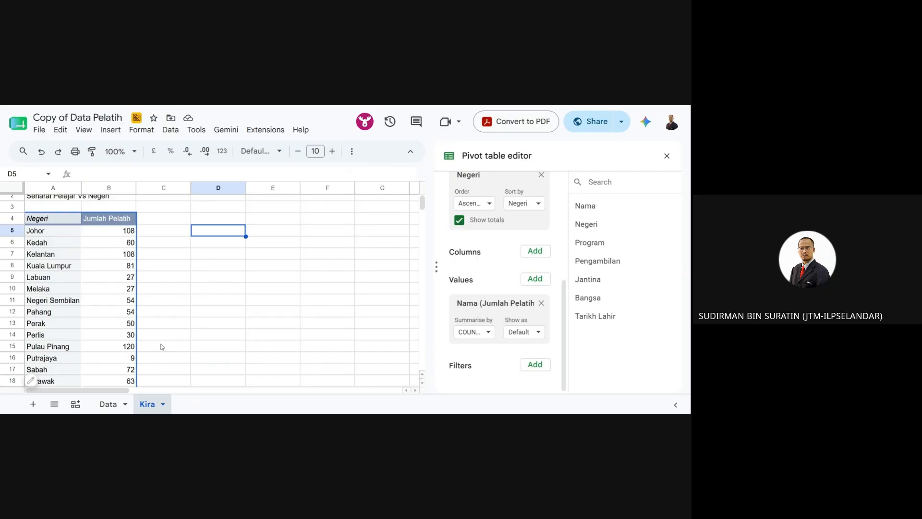
click(212, 220)
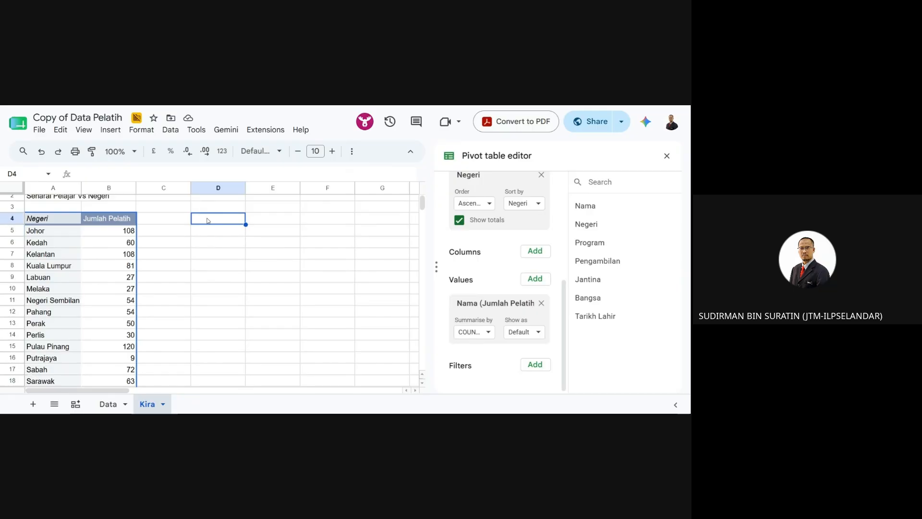
- Insert a blank chart on the Kira sheet from the Insert menu
click(105, 132)
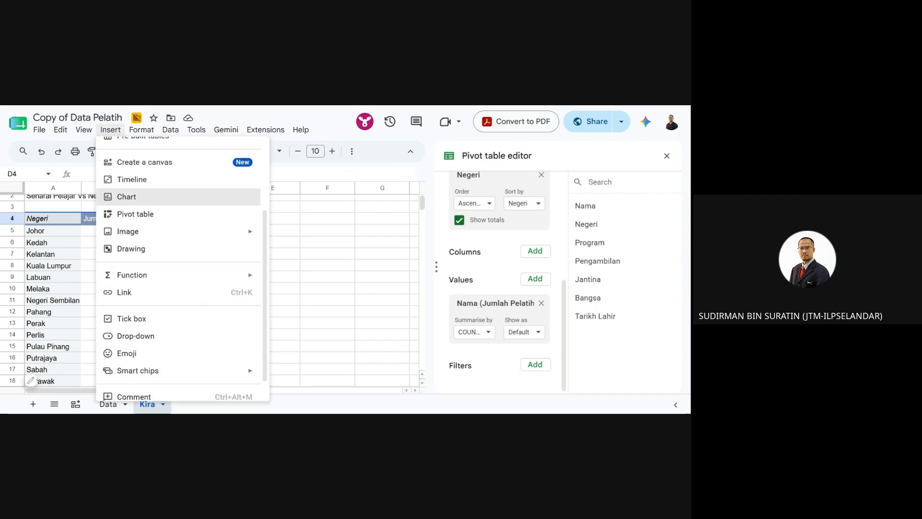
scroll(140, 199, up, 3)
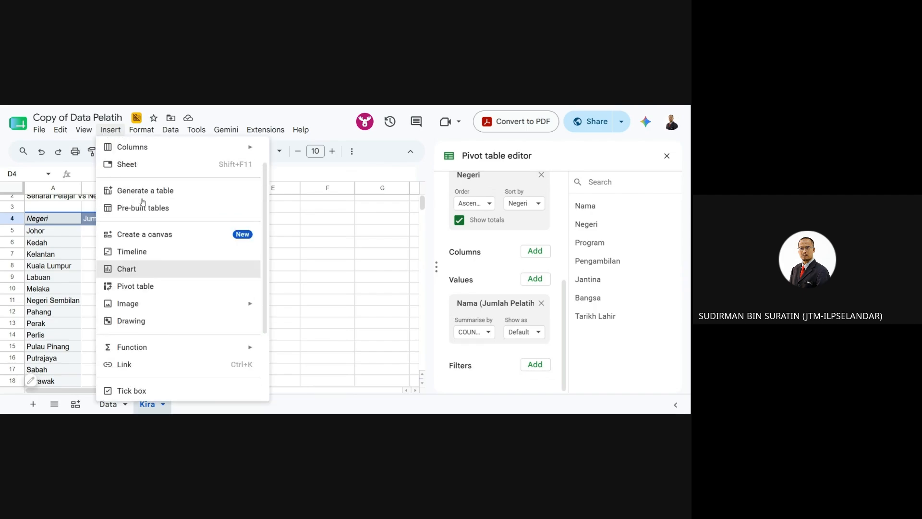
click(147, 270)
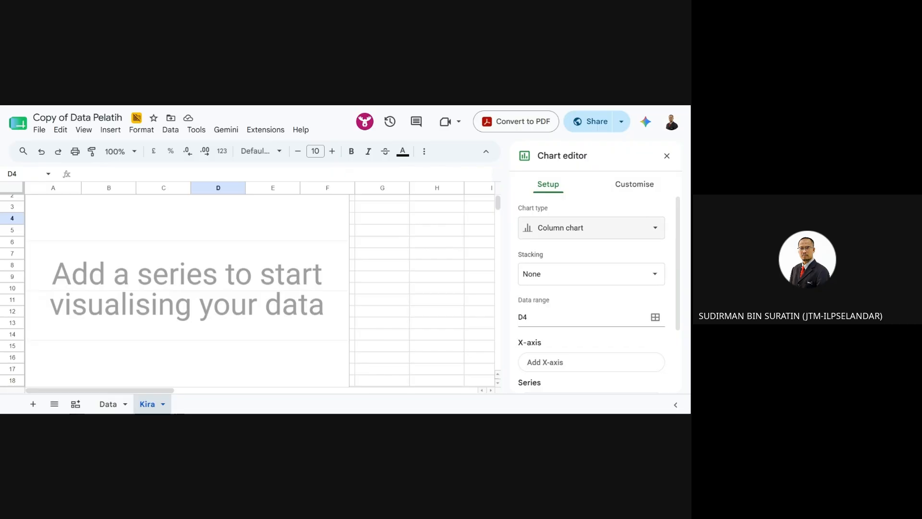
- Change the chart type to Combo chart, leaving the data range unchanged
click(587, 234)
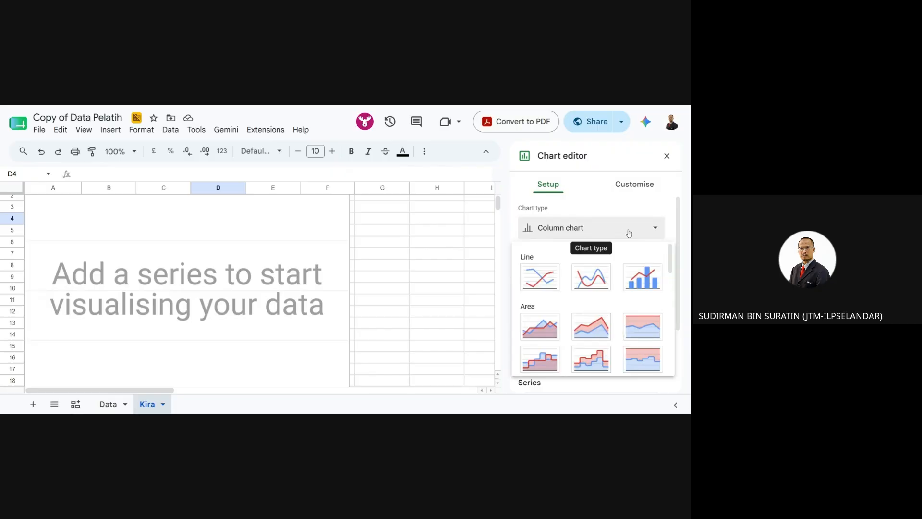
click(647, 281)
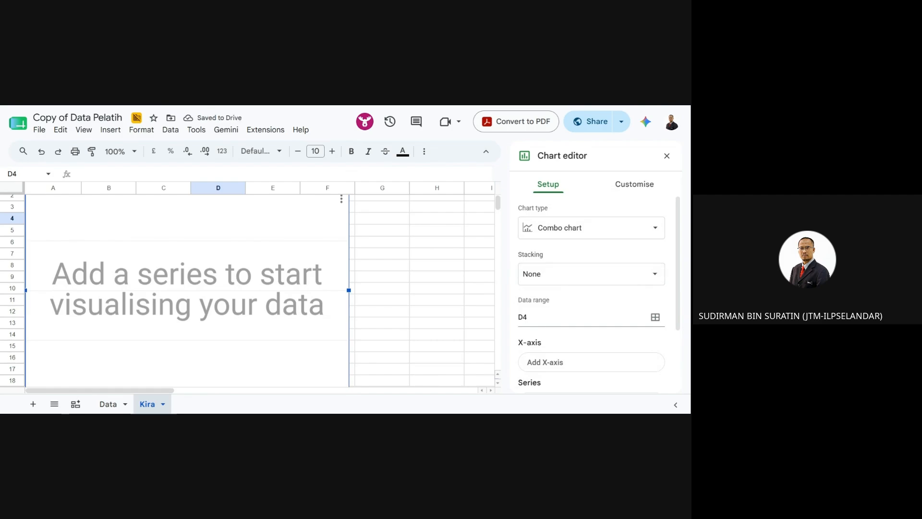
click(655, 317)
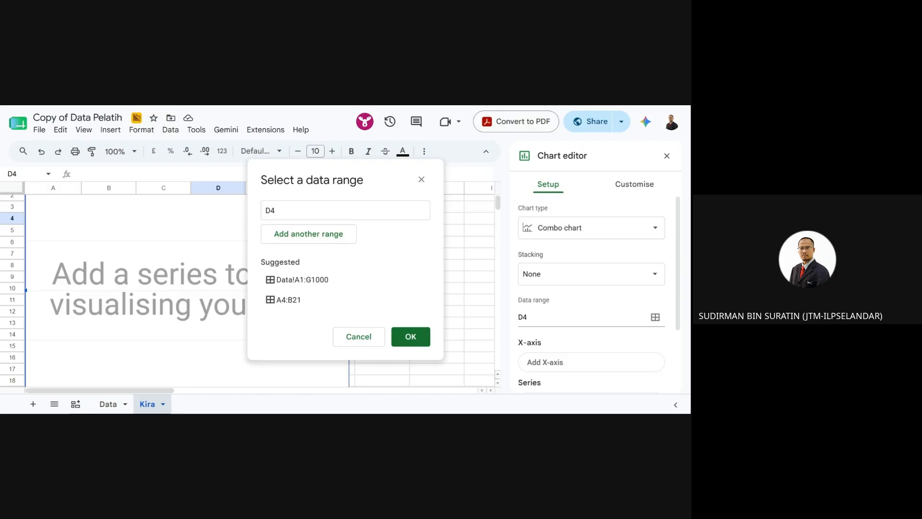
click(356, 336)
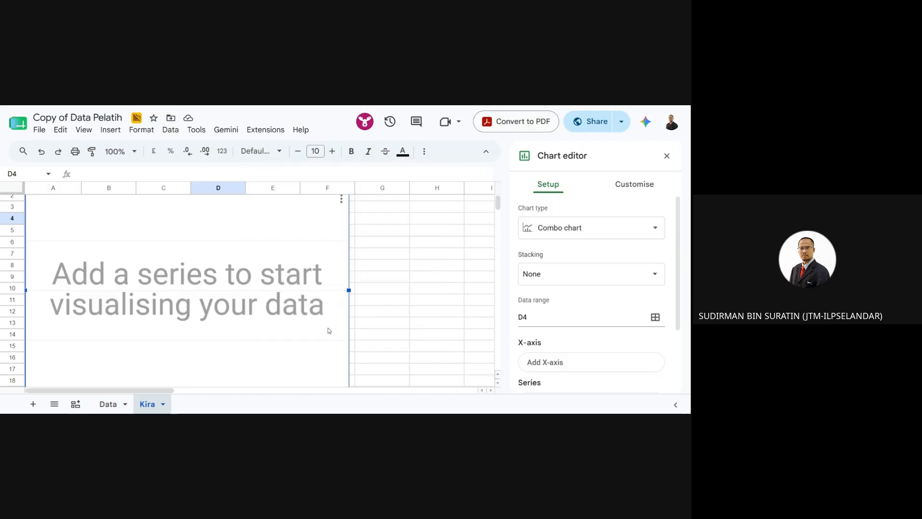
- Move the chart beside the pivot table and shrink it to a smaller size
drag(330, 252, 452, 272)
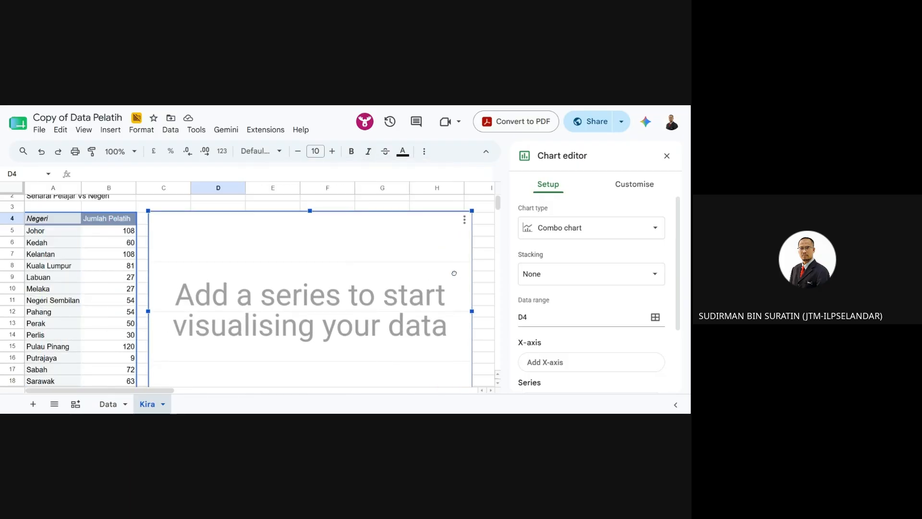
drag(473, 211, 343, 290)
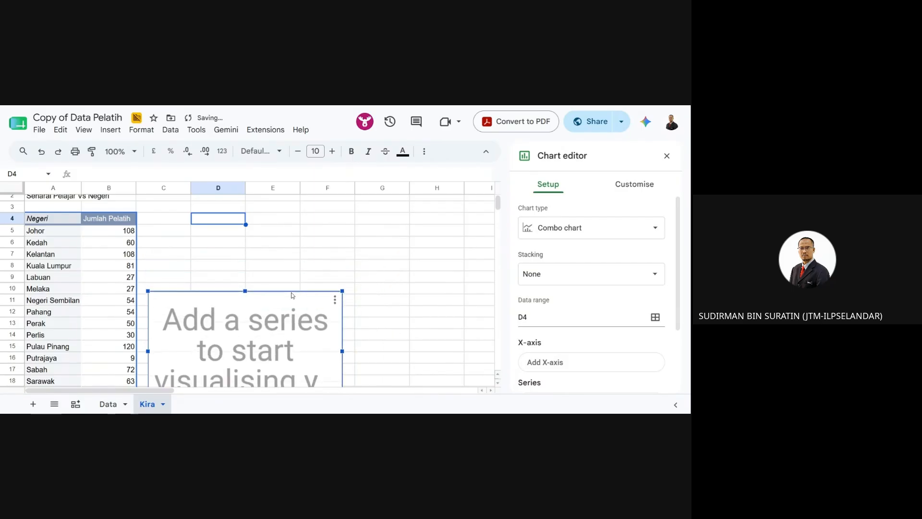
drag(287, 303, 329, 218)
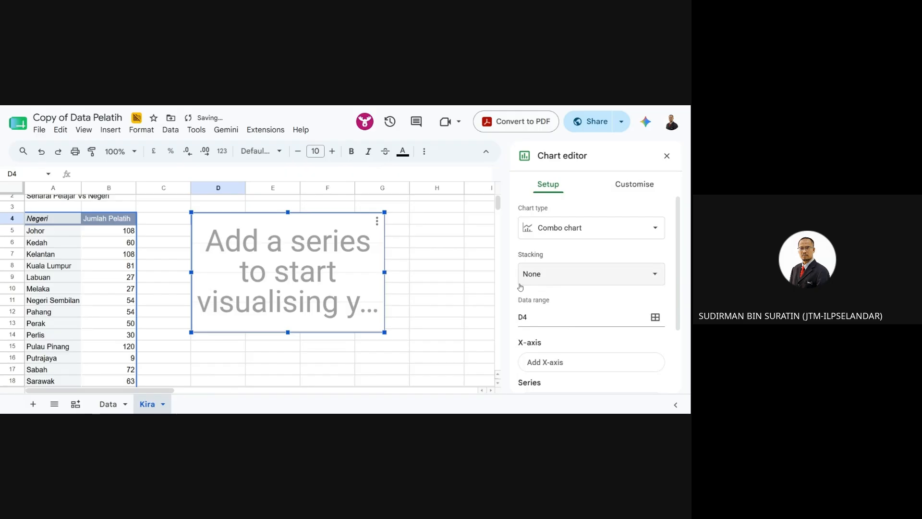
click(655, 317)
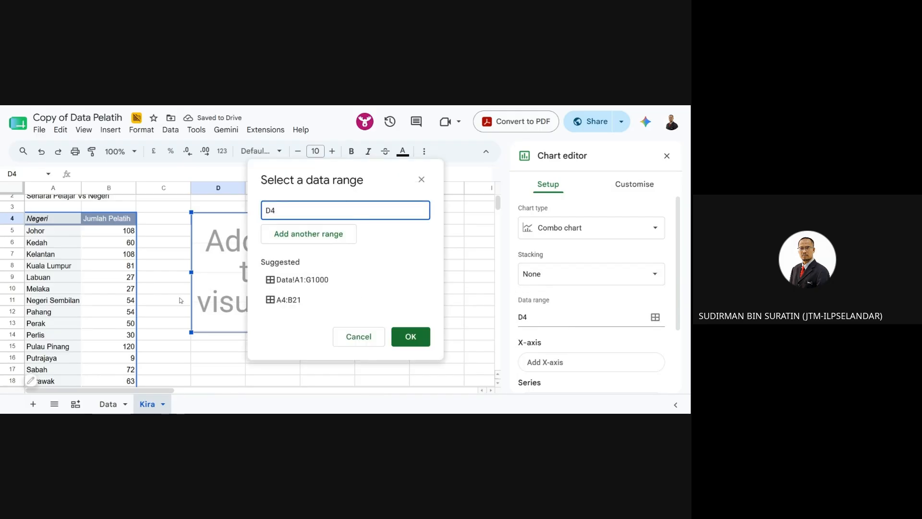
- Set the chart data range to A4:B20, plotting per-state counts without the Grand Total
drag(52, 219, 132, 313)
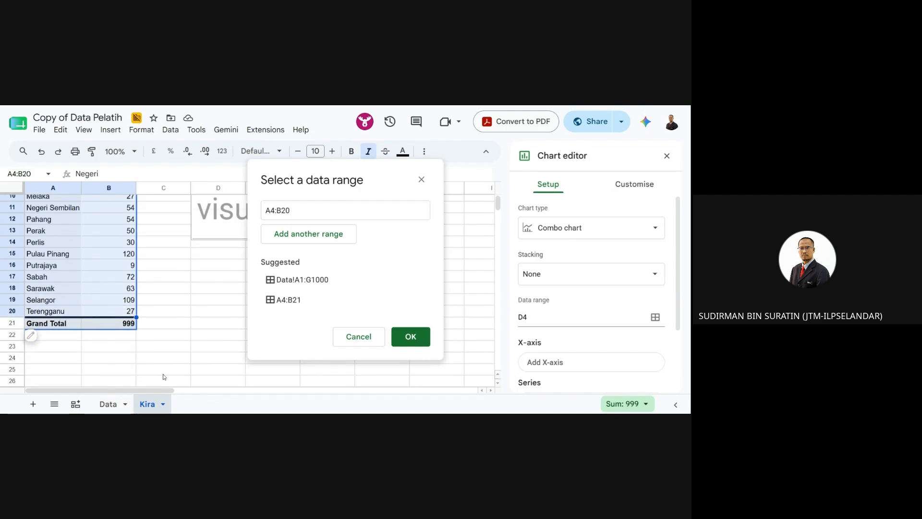
click(422, 340)
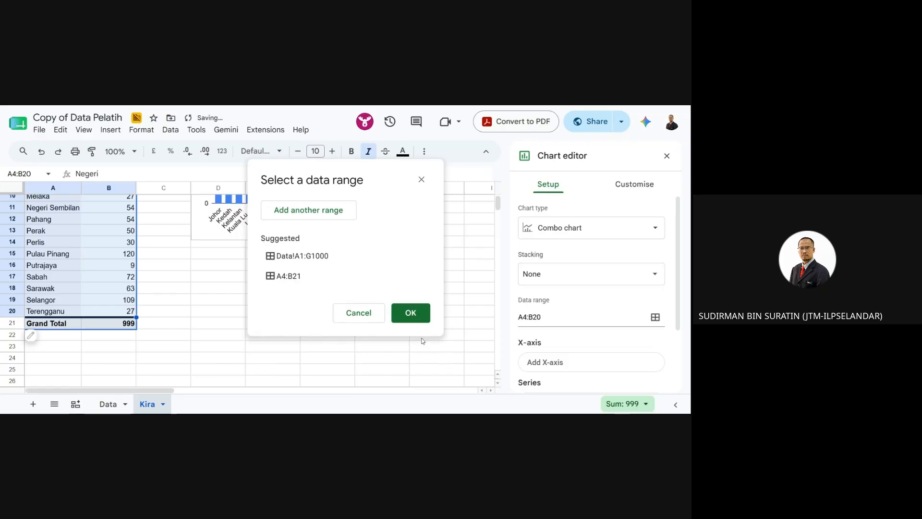
scroll(267, 336, up, 3)
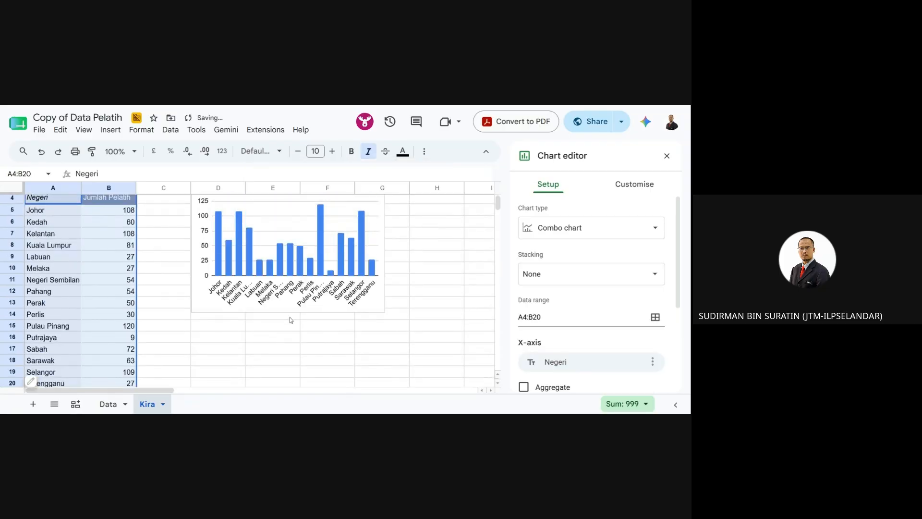
click(408, 283)
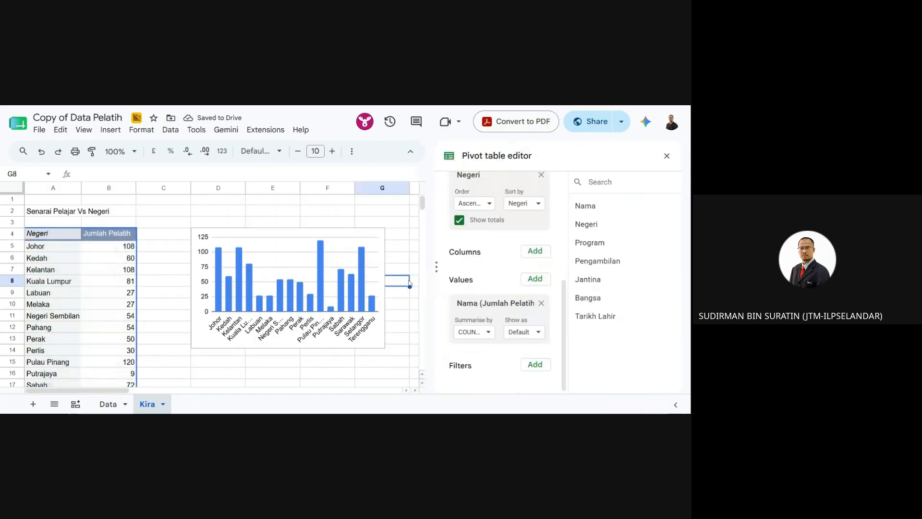
- Open the state chart's editor at Customise > Chart and axis titles
click(219, 239)
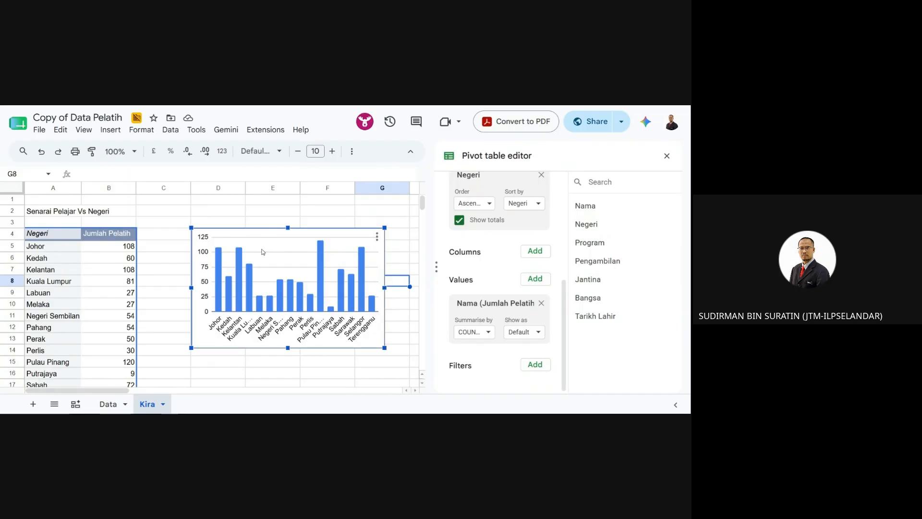
click(377, 236)
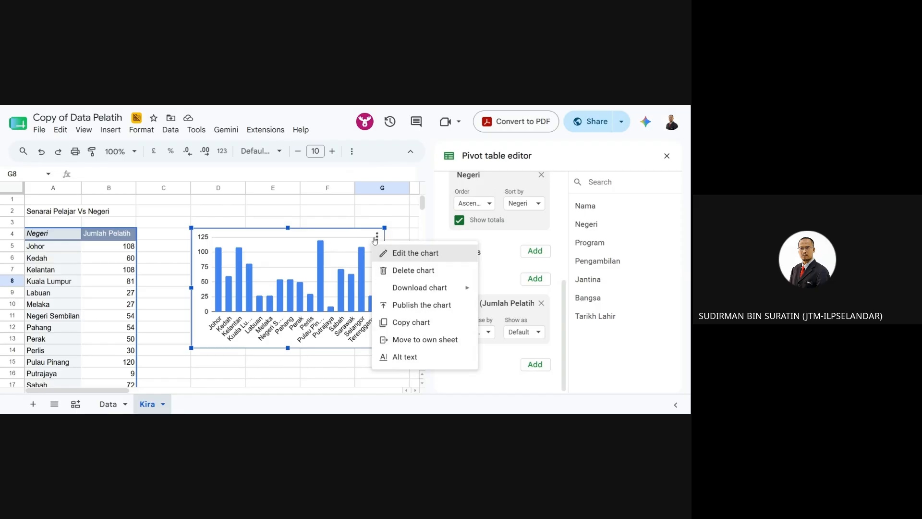
click(412, 262)
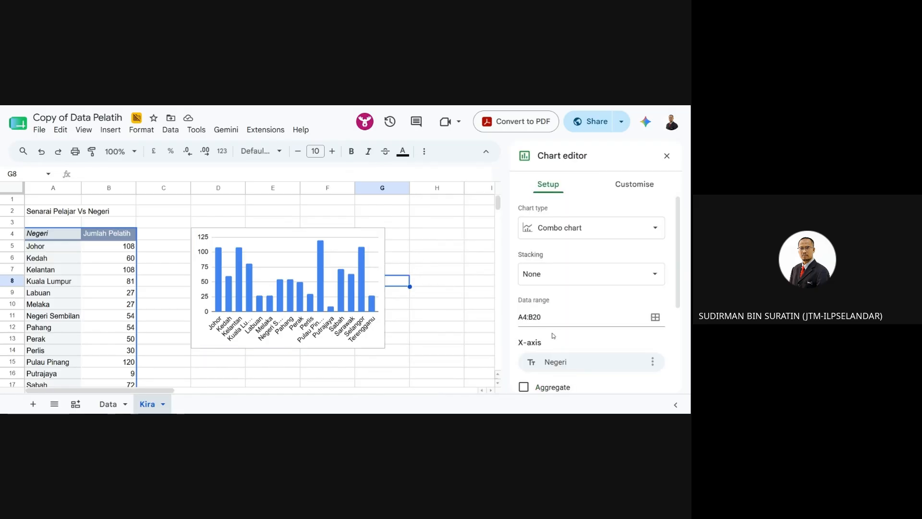
scroll(556, 334, down, 2)
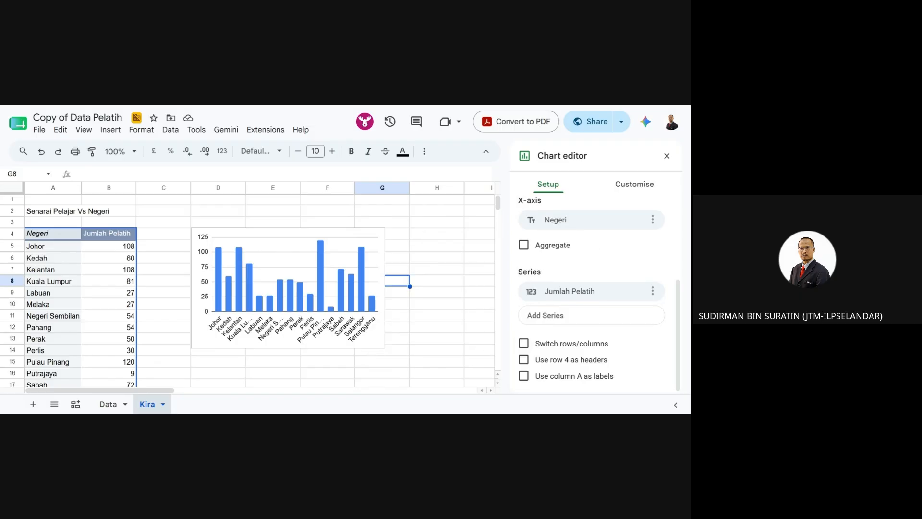
click(635, 184)
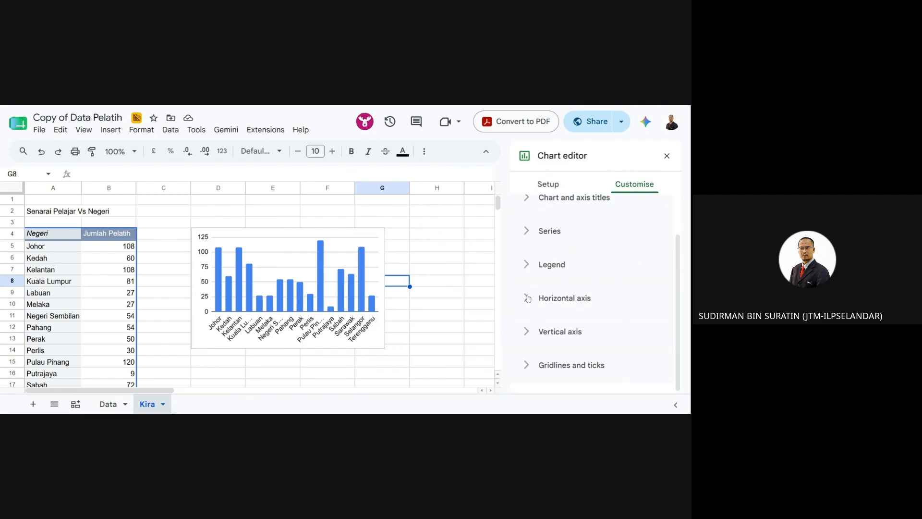
scroll(531, 276, up, 2)
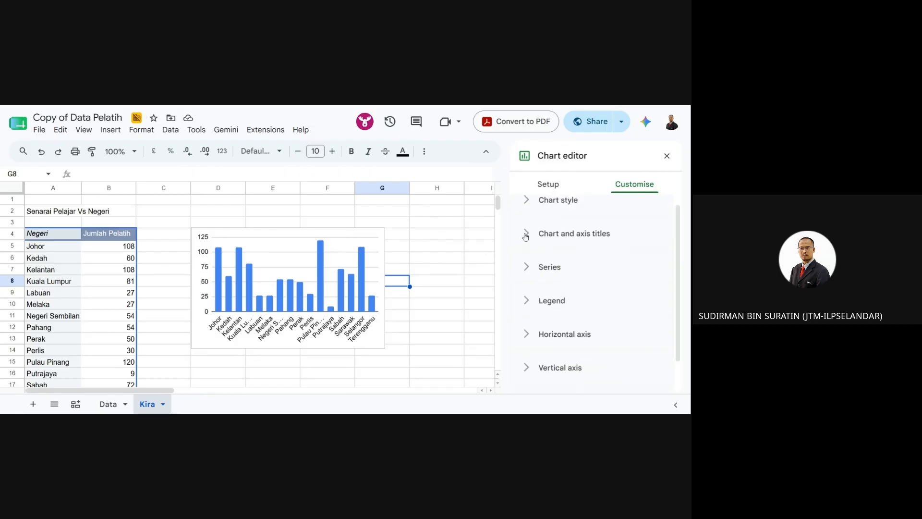
click(526, 234)
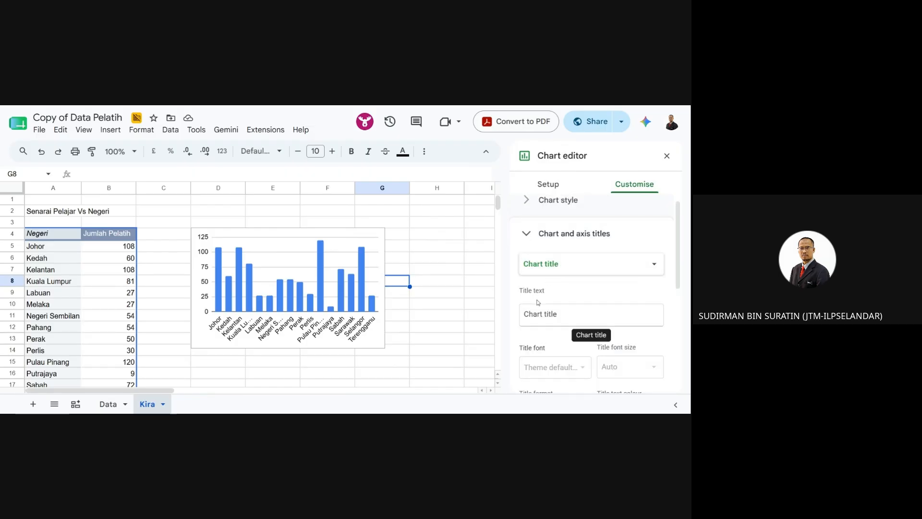
- Type the chart title 'jumlah Pelaj'
click(525, 314)
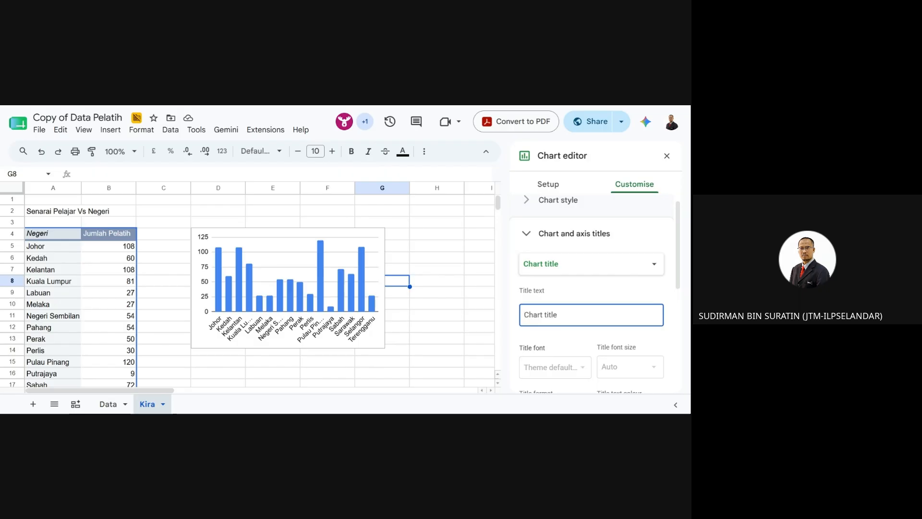
text(Jumla)
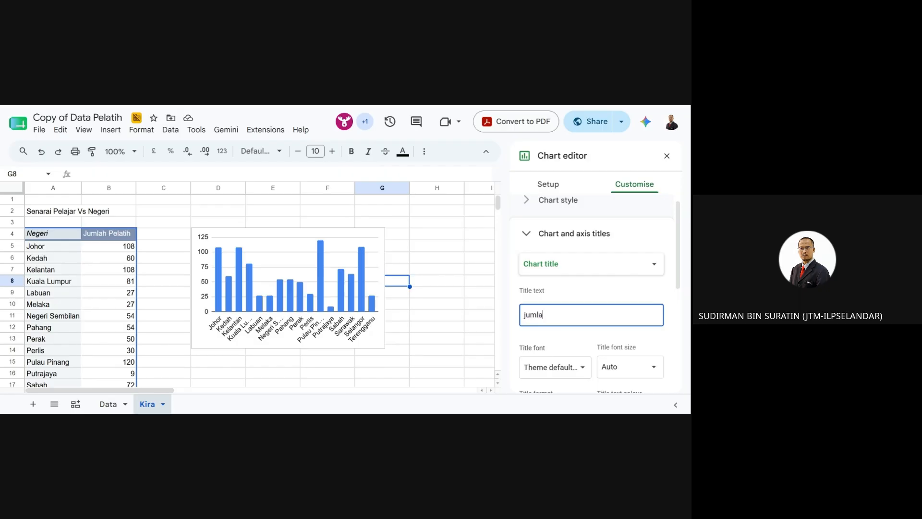
key(BackSpace)
key(BackSpace)
key(BackSpace)
key(BackSpace)
key(BackSpace)
text(jumlah Pelaj)
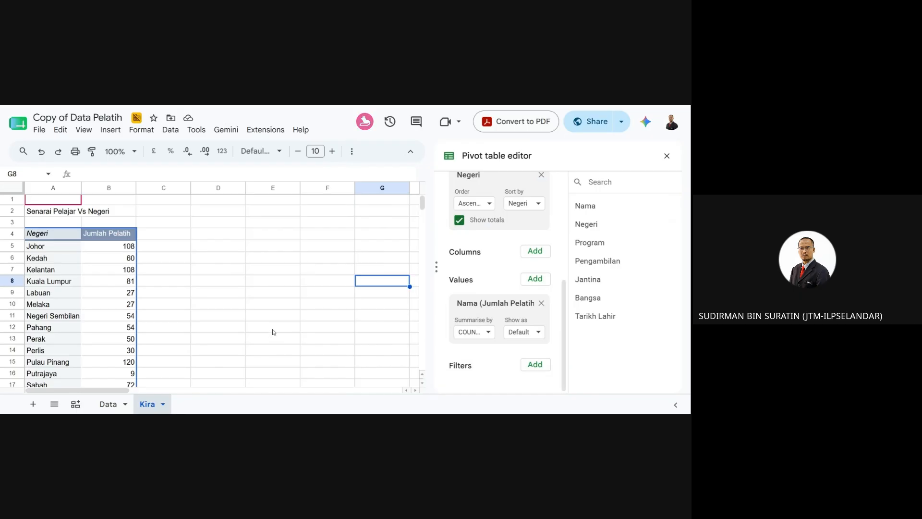
- Undo the chart deletion and reopen the chart's Customise settings
click(258, 307)
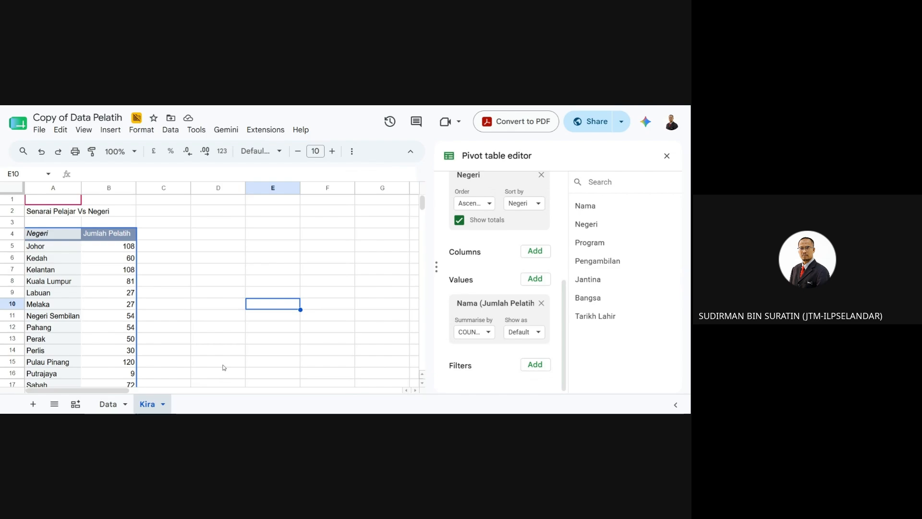
key(ctrl+z)
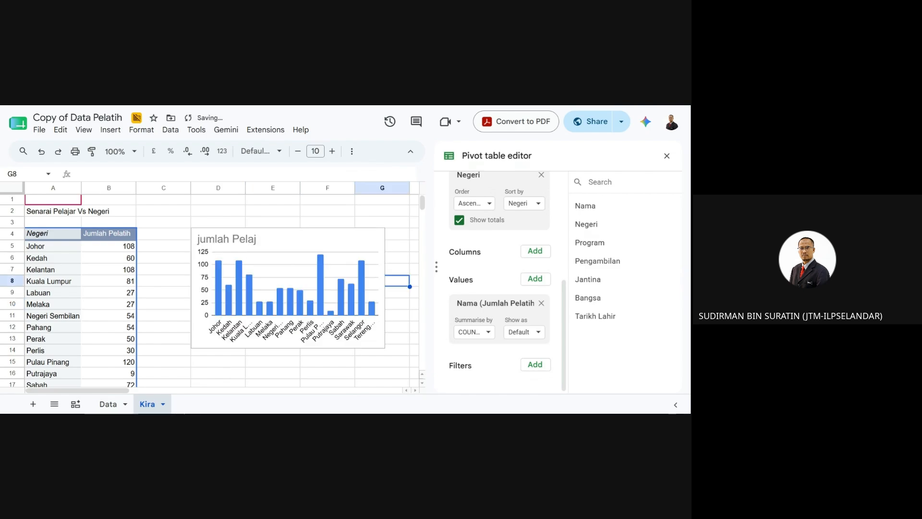
click(313, 289)
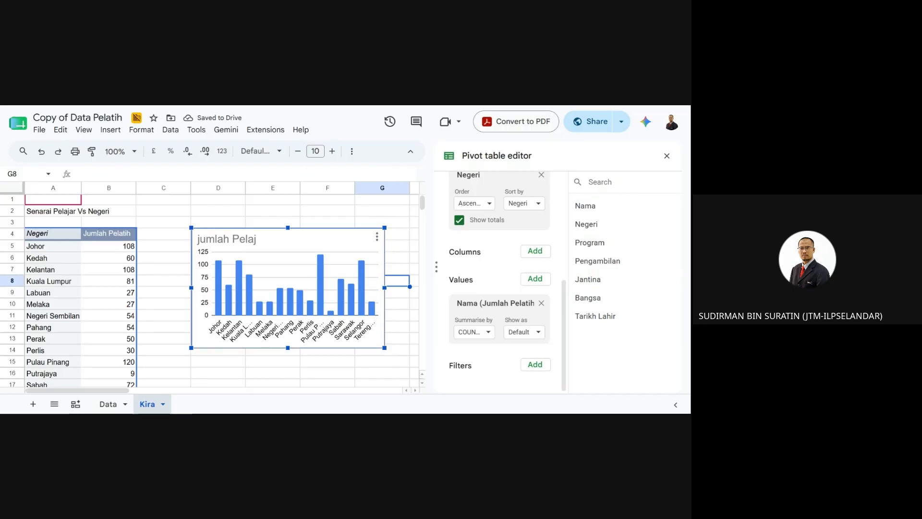
click(377, 237)
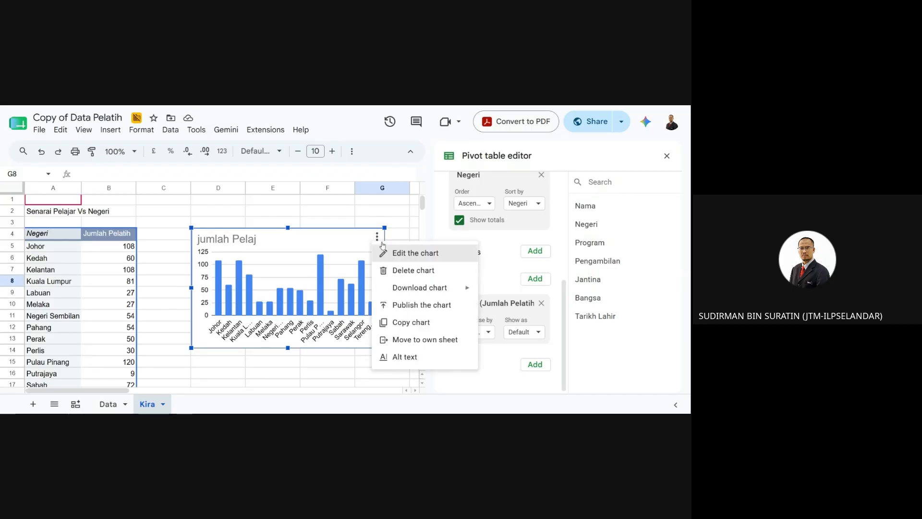
click(399, 255)
scroll(586, 320, down, 3)
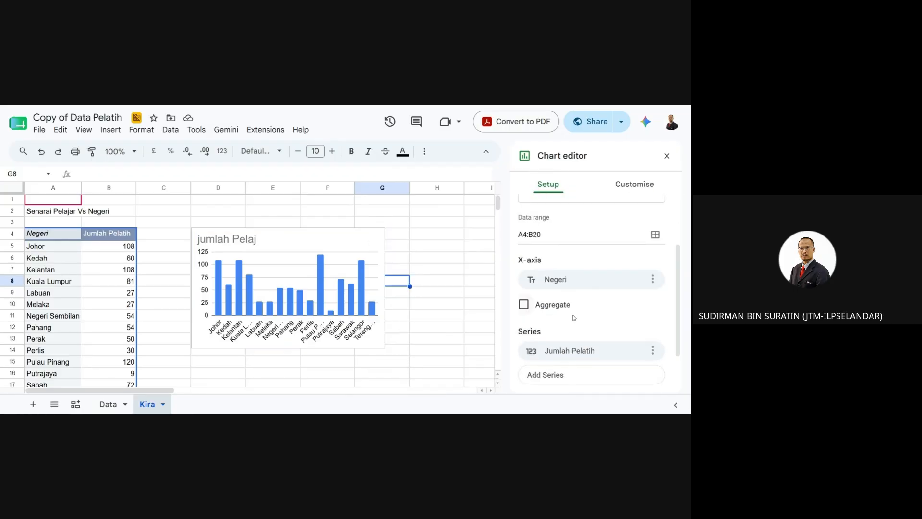
scroll(573, 301, up, 3)
click(632, 185)
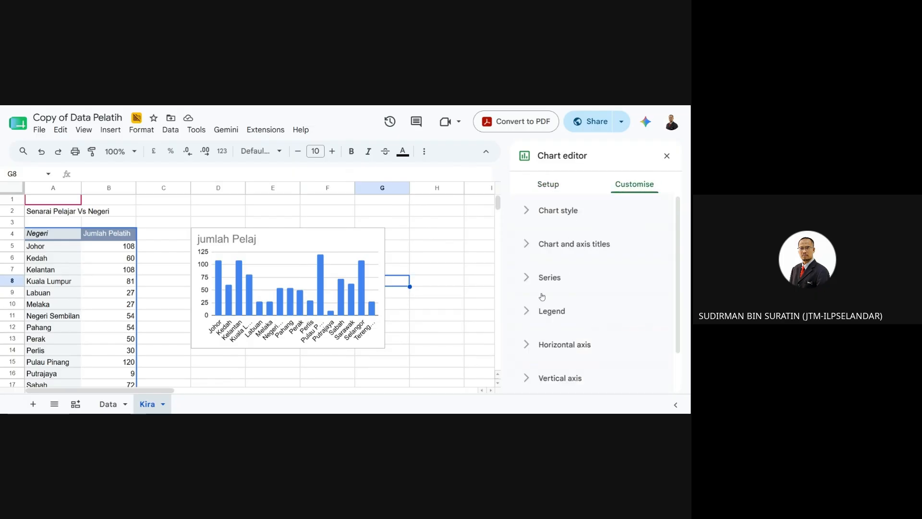
- Capitalise the title to 'Jumlah Pelaj', undoing an accidental chart deletion
click(528, 252)
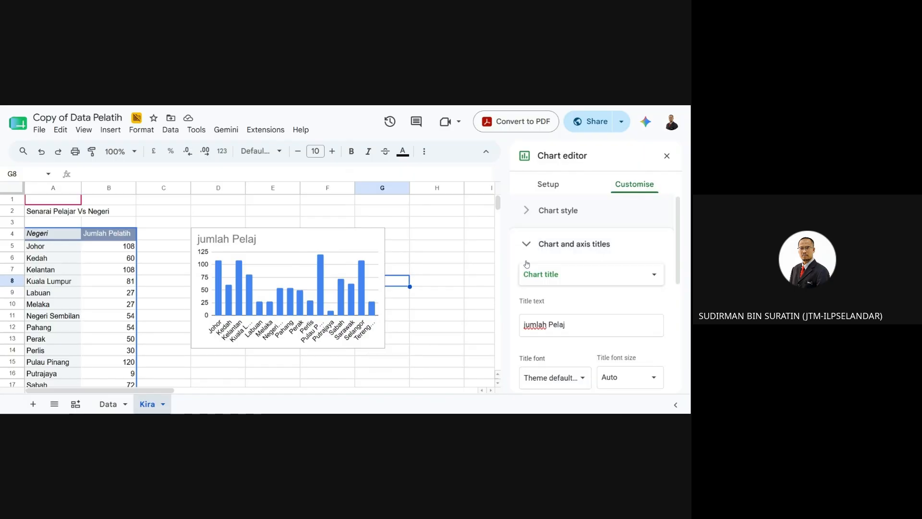
click(571, 325)
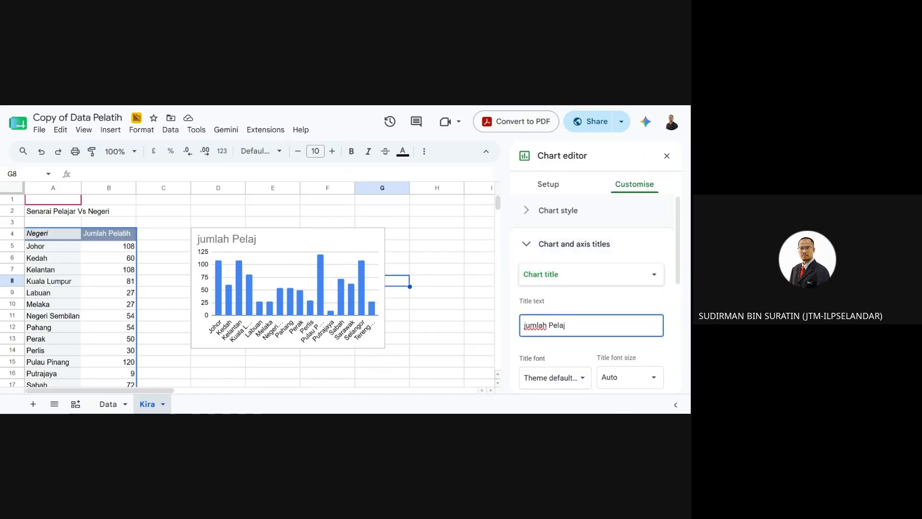
key(Delete)
key(Return)
key(BackSpace)
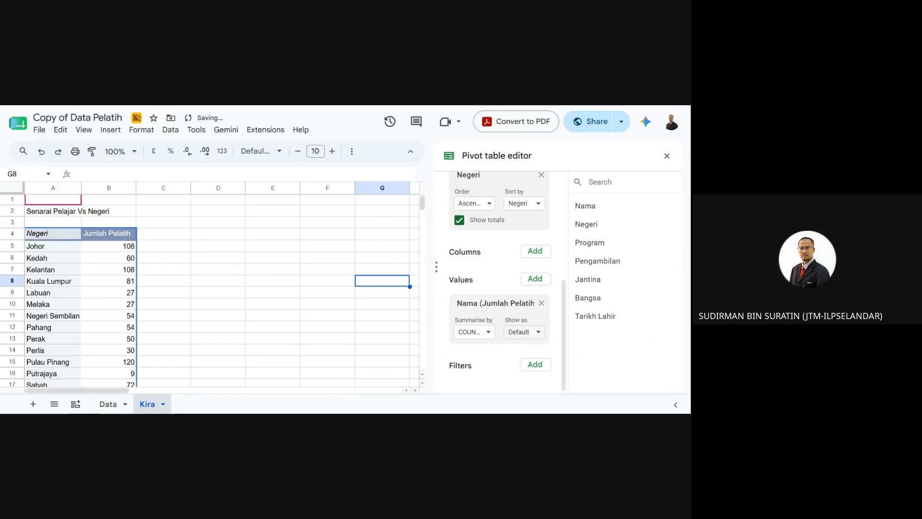
key(ctrl+z)
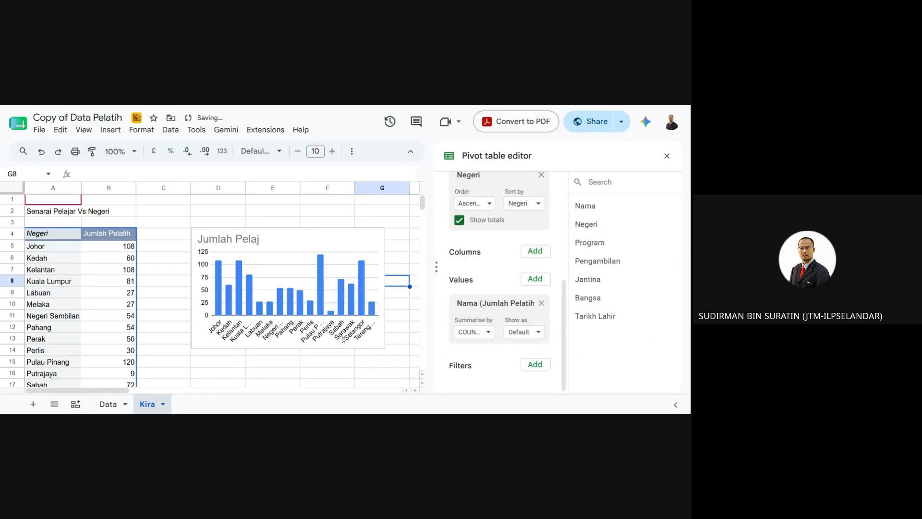
- Reopen the chart editor at Customise > Chart and axis titles
click(368, 239)
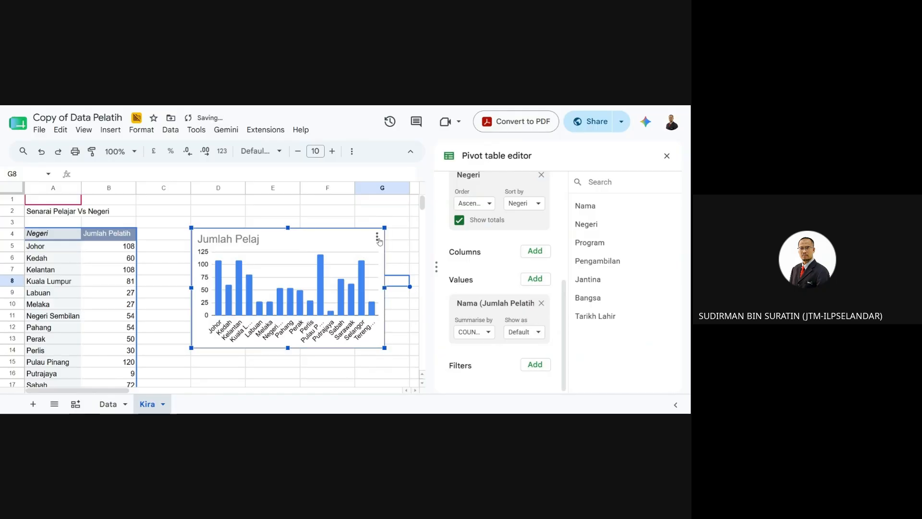
click(377, 237)
click(404, 253)
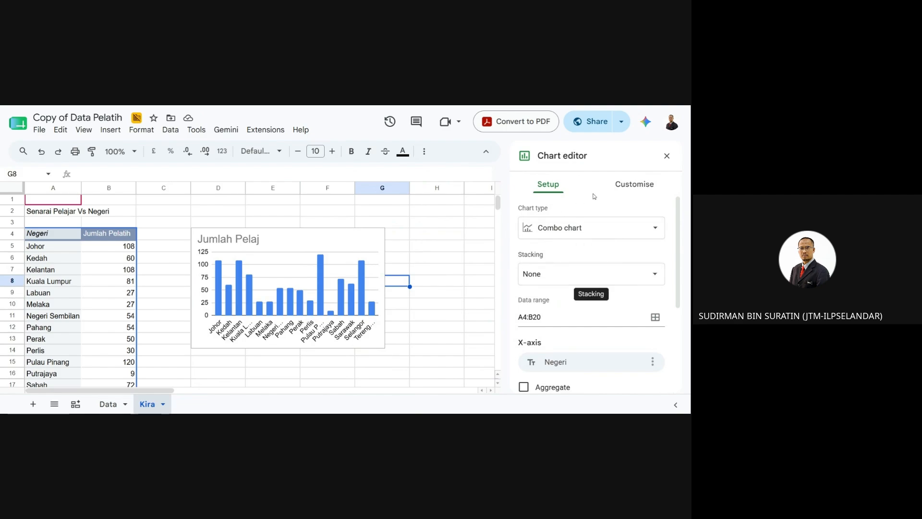
click(629, 185)
click(529, 246)
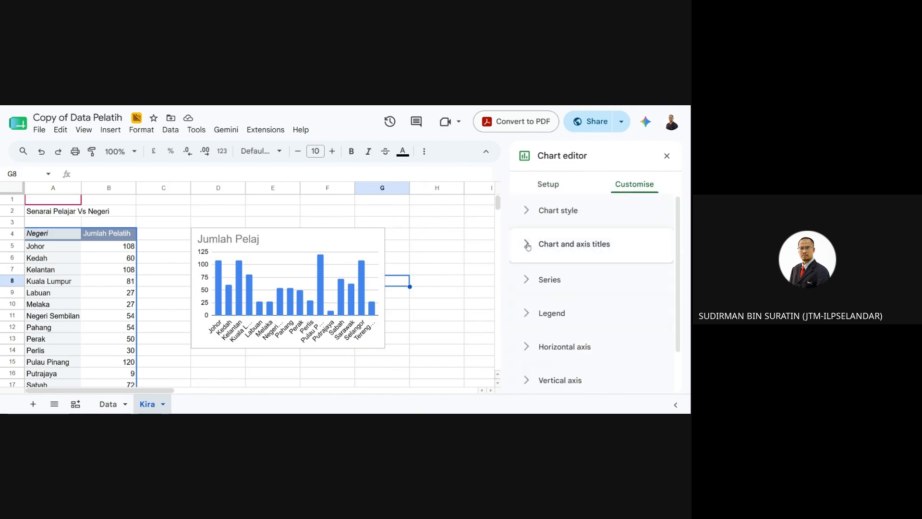
click(568, 325)
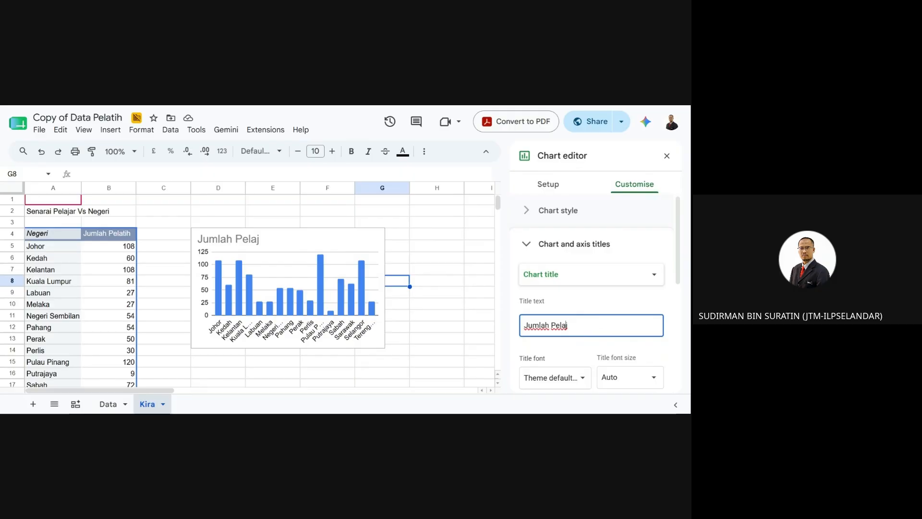
- Finish the chart title as 'Jumlah Pelatih' and close the editor
key(BackSpace)
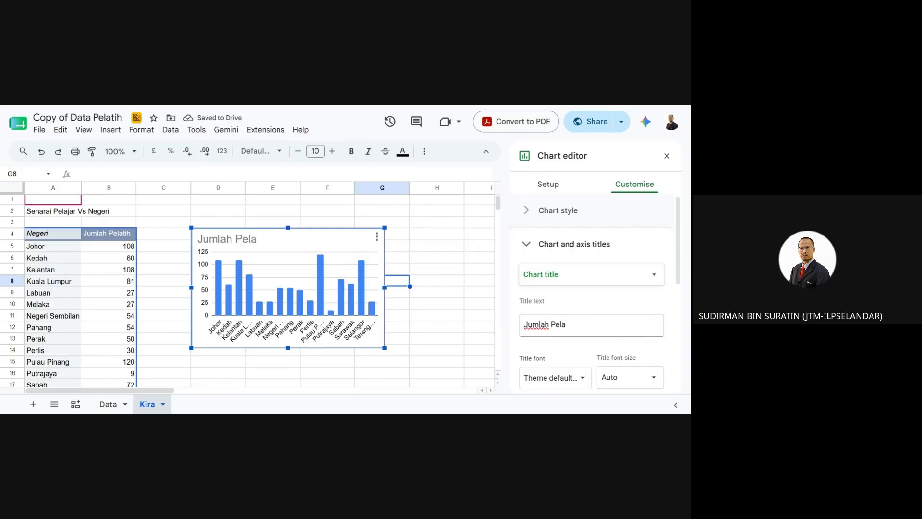
click(567, 325)
text(t)
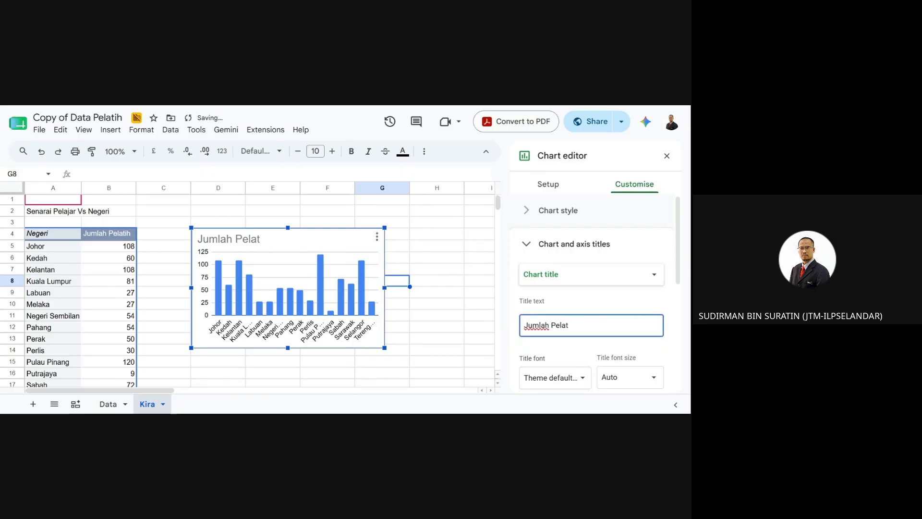
text(ih)
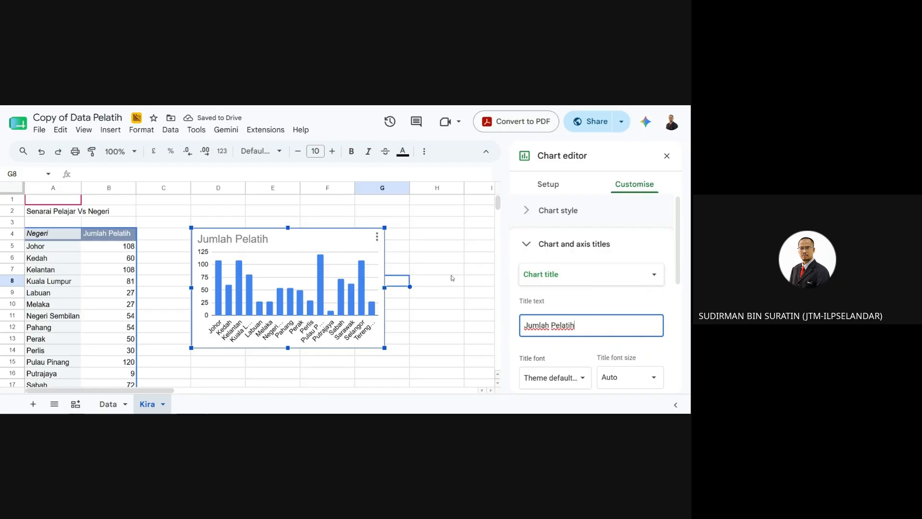
drag(678, 281, 683, 317)
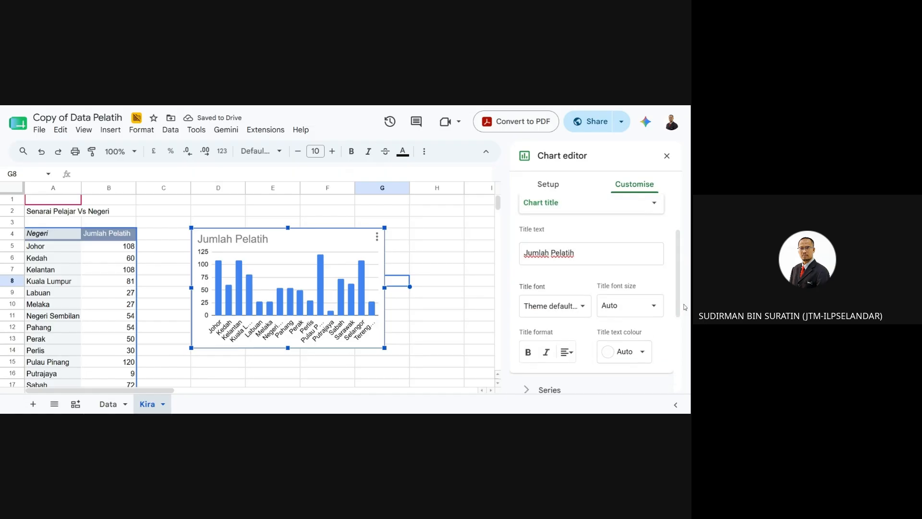
click(426, 321)
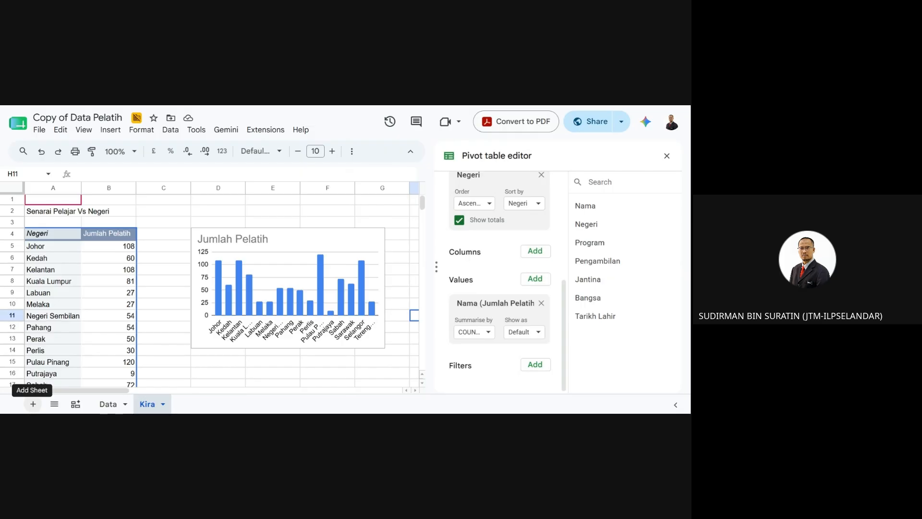
- Add a new sheet and name it 'Dashboard', fixing the 'Dasboard' typo
click(33, 404)
double_click(187, 406)
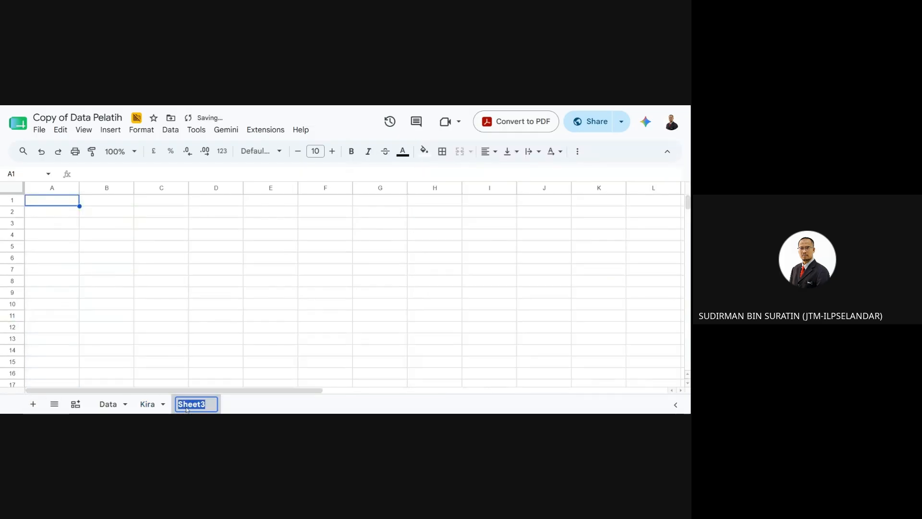
text(Das)
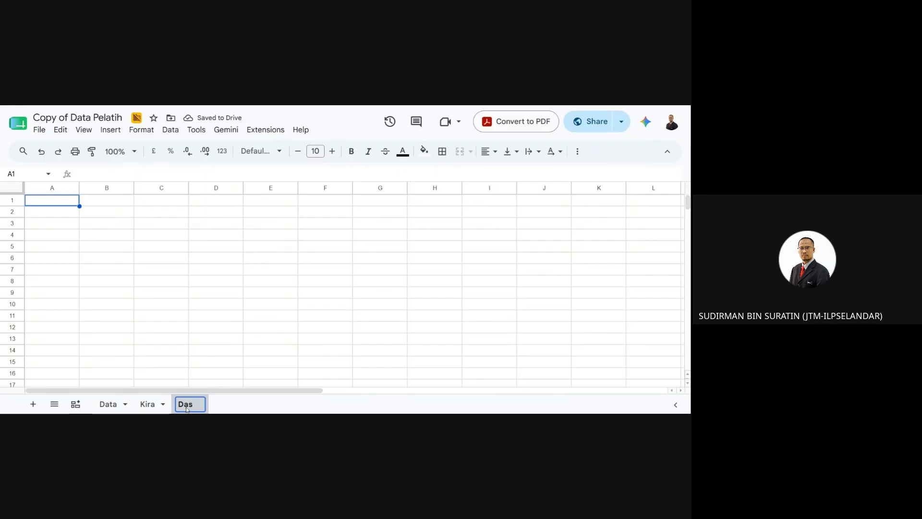
text(boar)
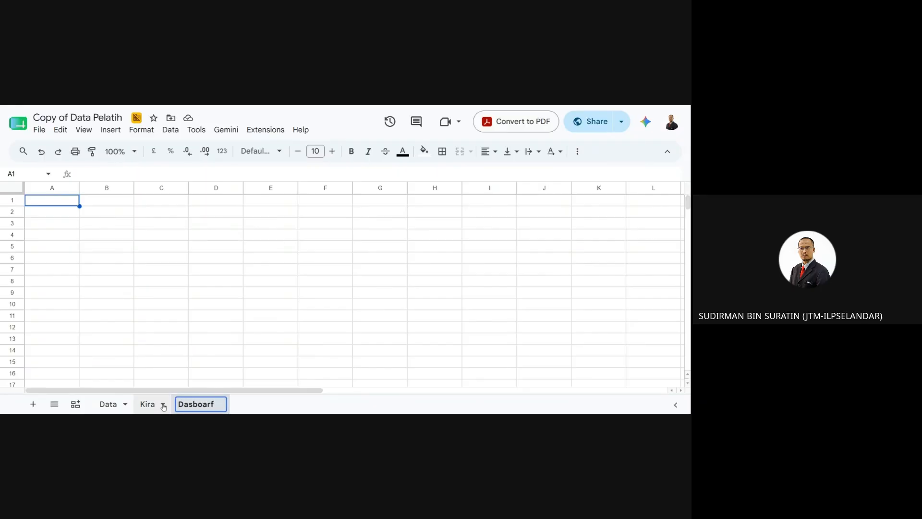
text(d)
key(Return)
click(193, 407)
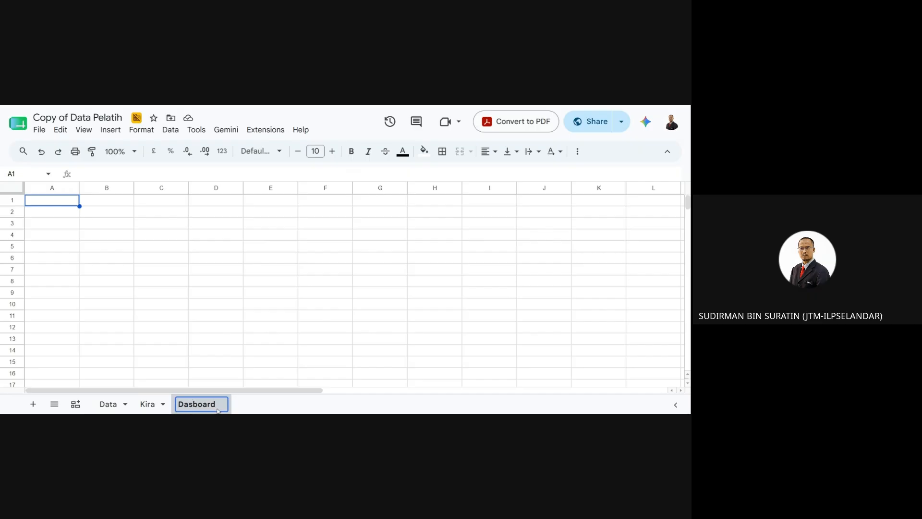
text(h)
key(Return)
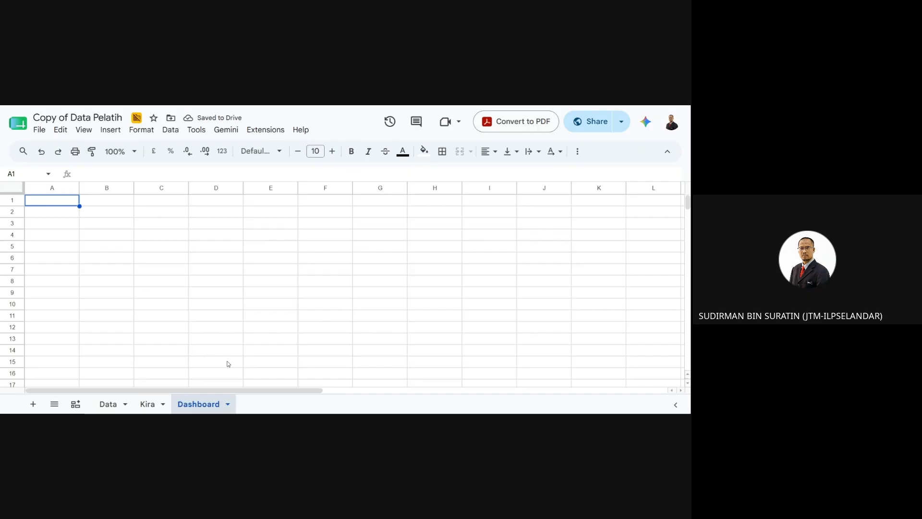
- Copy the Jumlah Pelatih column chart from the Kira sheet with its Copy chart action
click(148, 404)
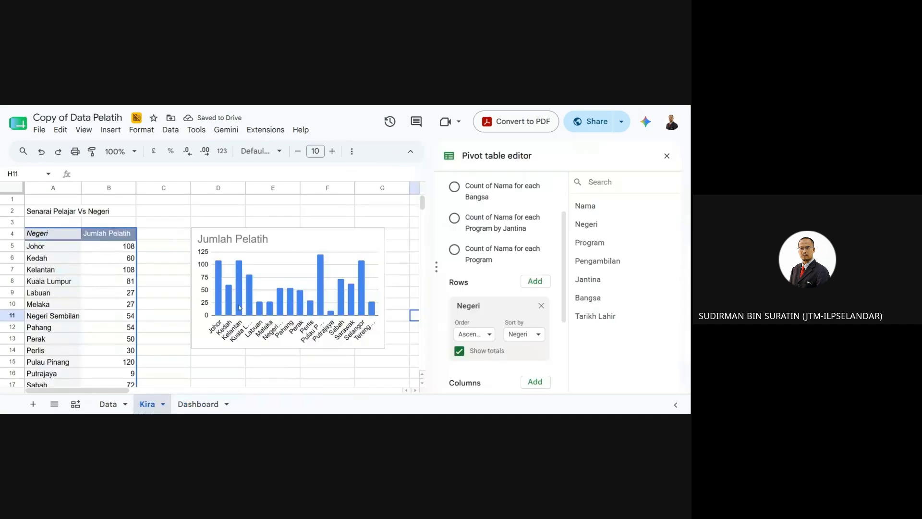
click(307, 239)
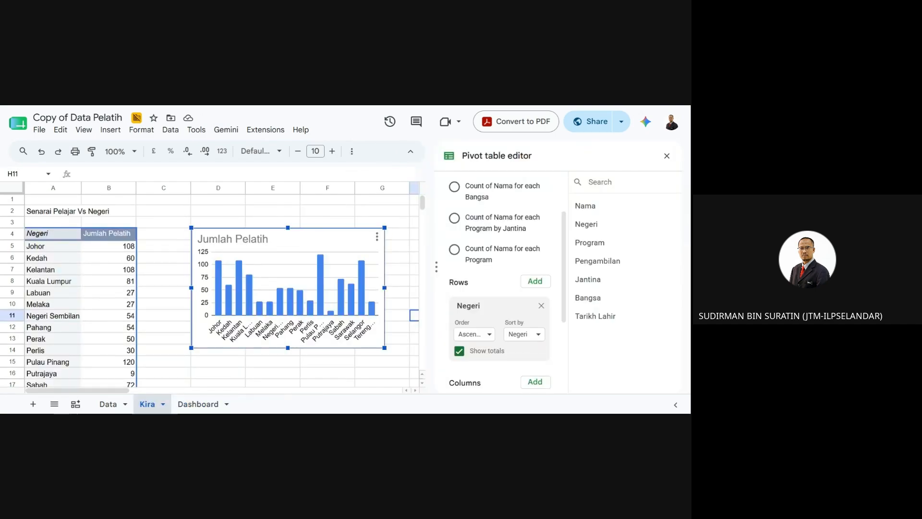
click(200, 404)
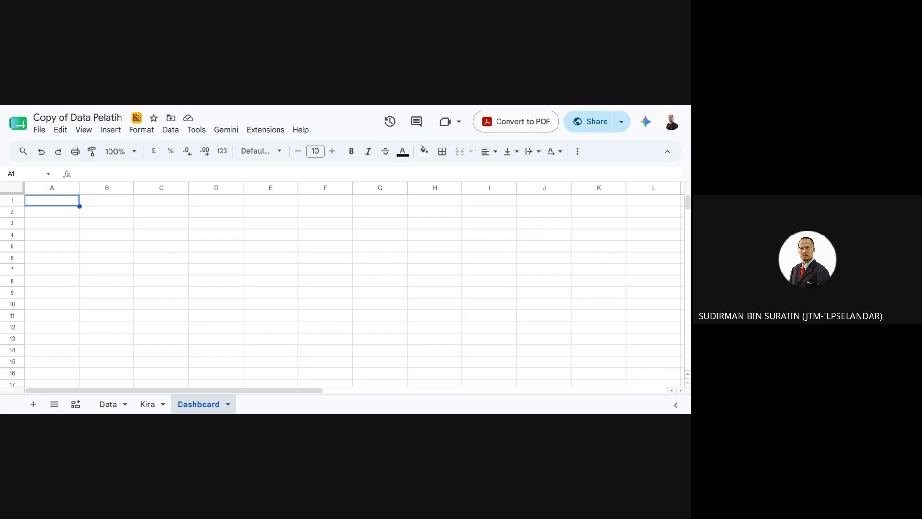
click(147, 403)
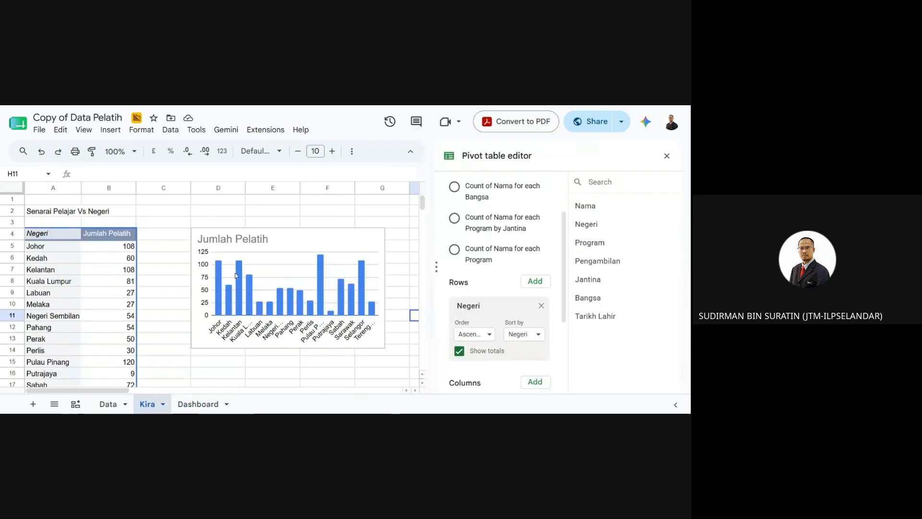
click(298, 244)
right_click(303, 237)
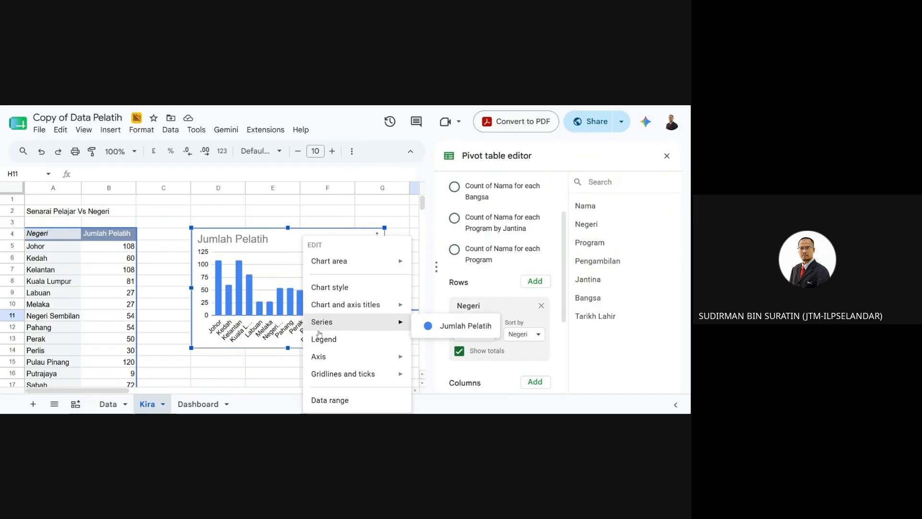
click(377, 234)
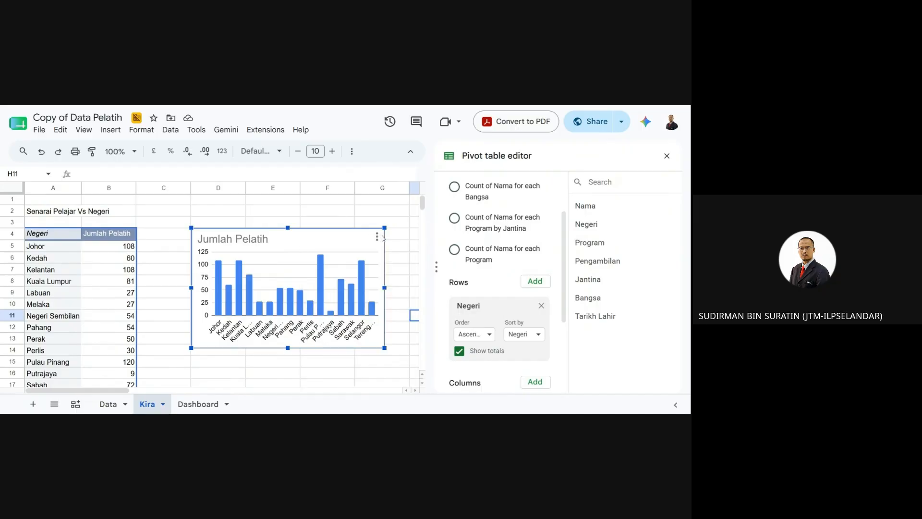
click(377, 235)
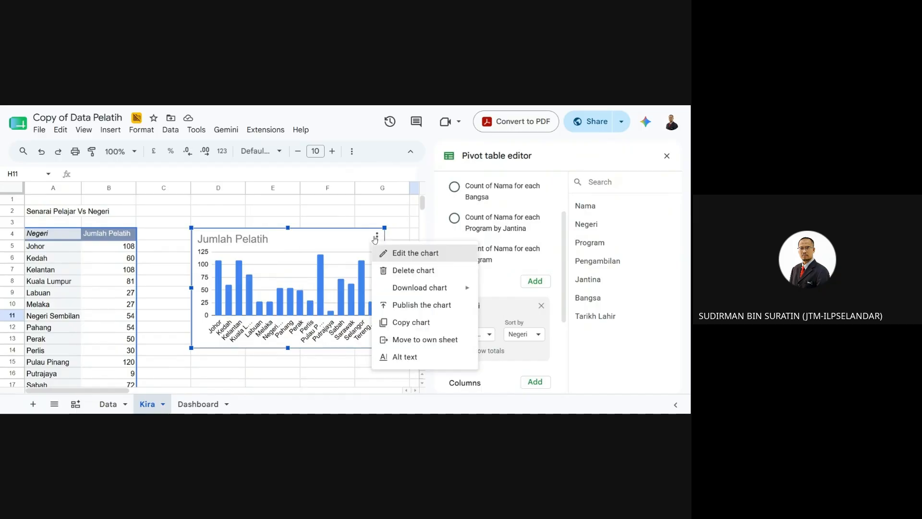
click(405, 322)
click(203, 404)
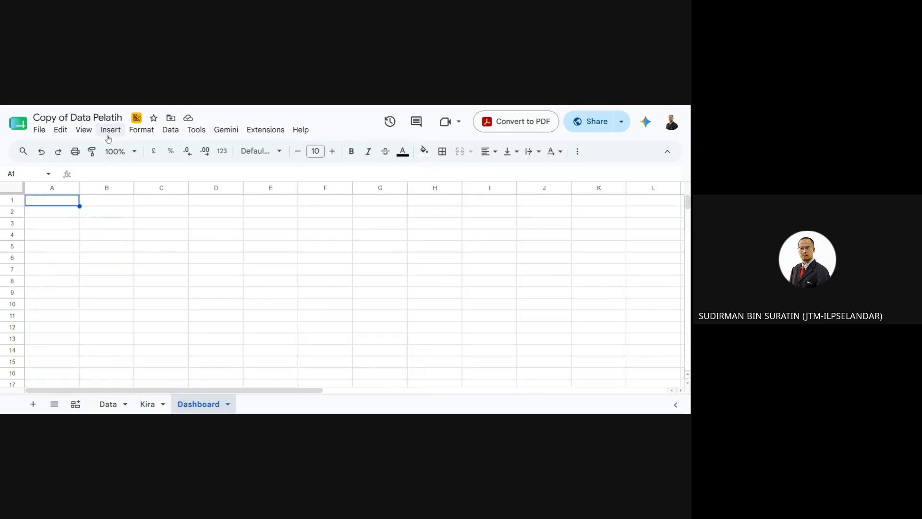
- Paste the Jumlah Pelatih chart onto the Dashboard sheet with Edit > Paste and drag it into position
click(61, 130)
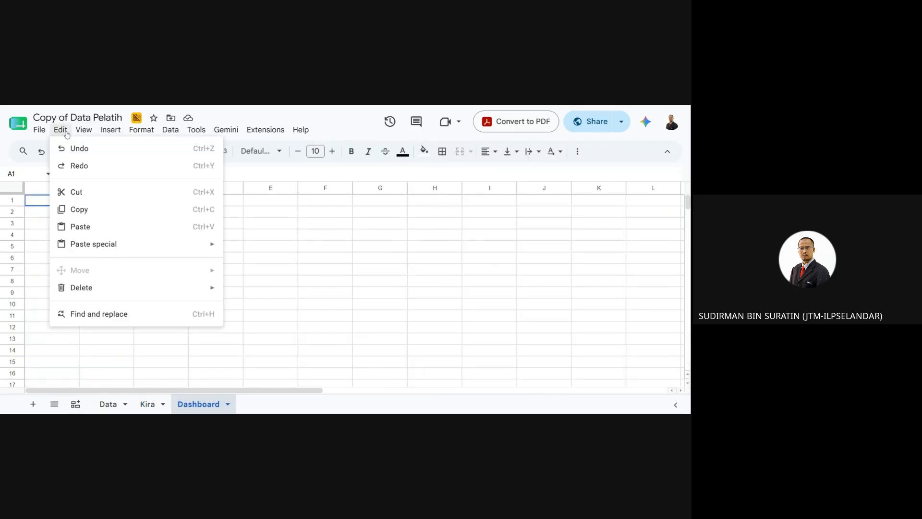
click(96, 229)
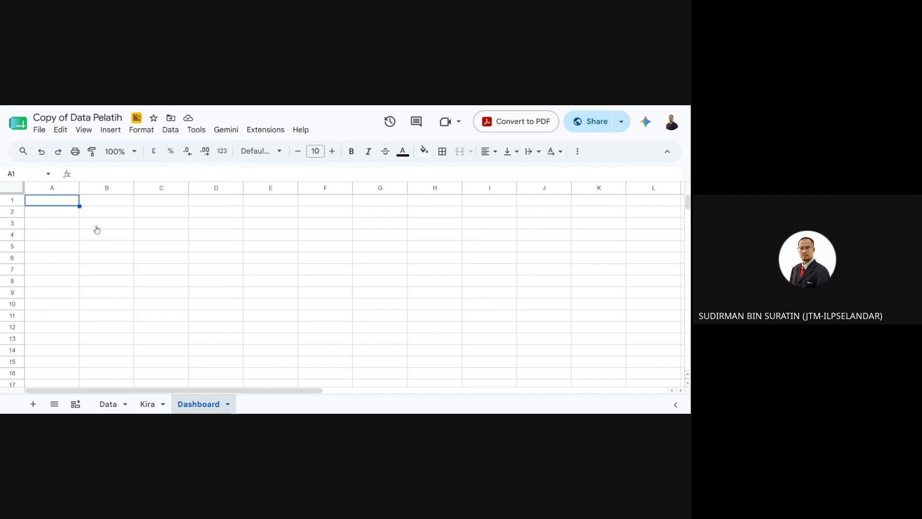
drag(191, 235, 143, 241)
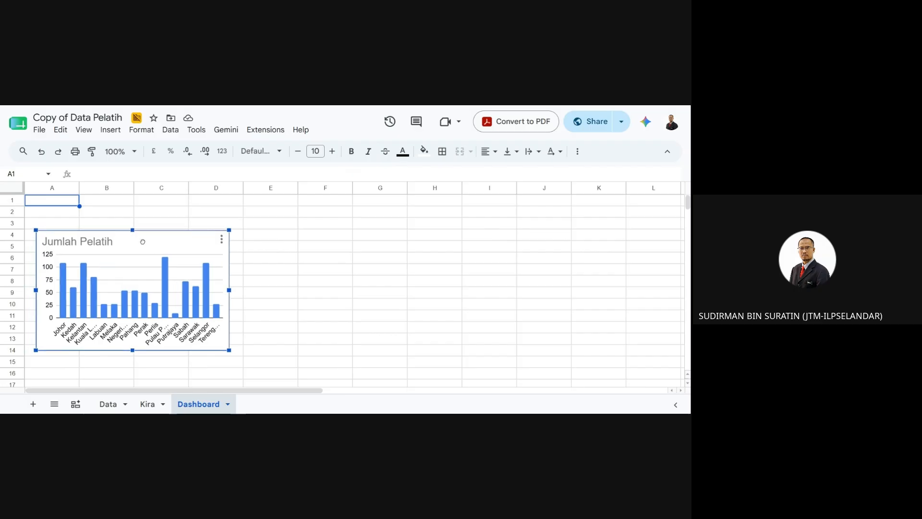
click(320, 294)
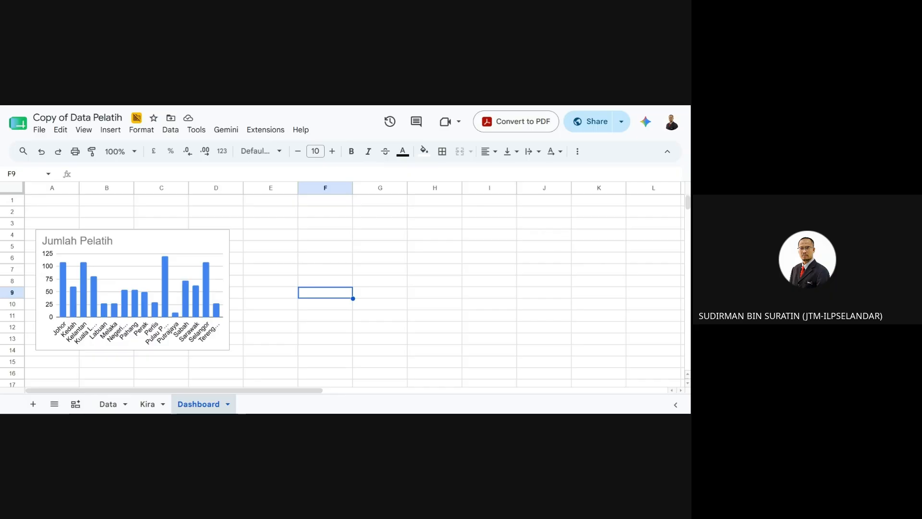
click(286, 318)
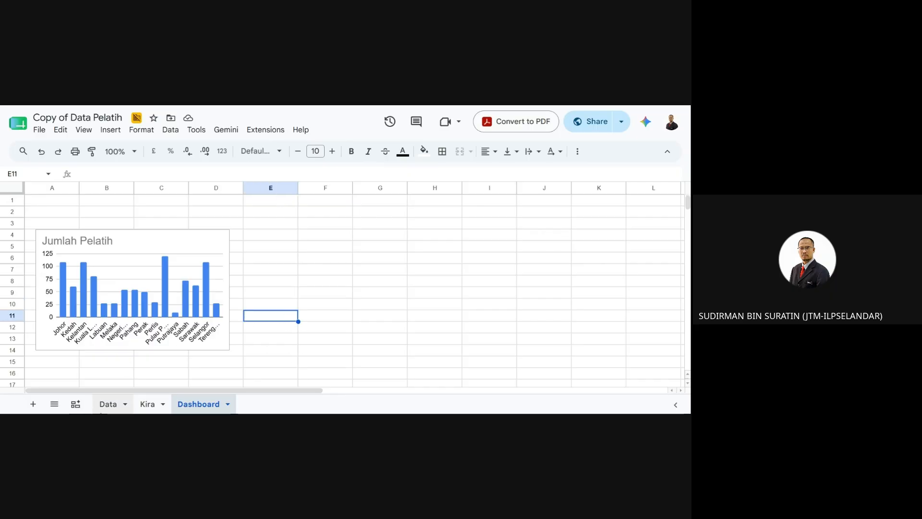
click(147, 404)
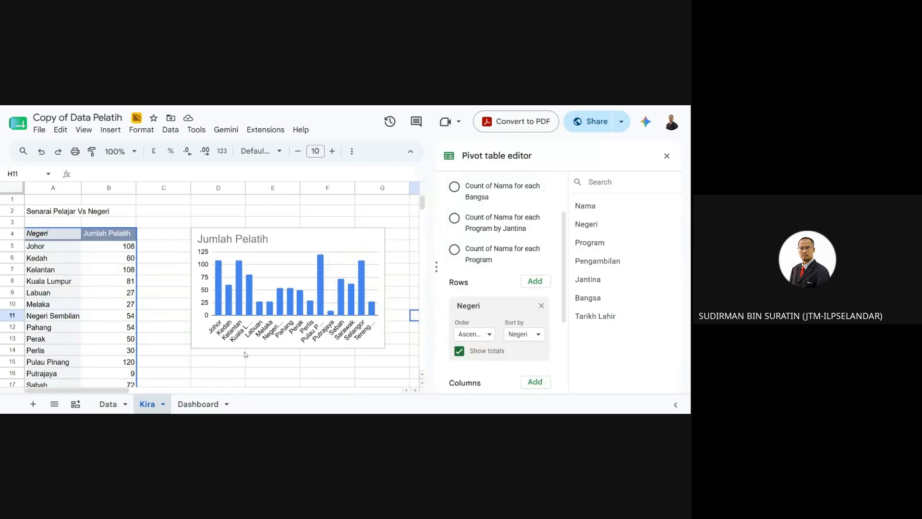
- Select cell A25 below the Kira pivot's Grand Total row and open the Insert menu
scroll(258, 337, down, 2)
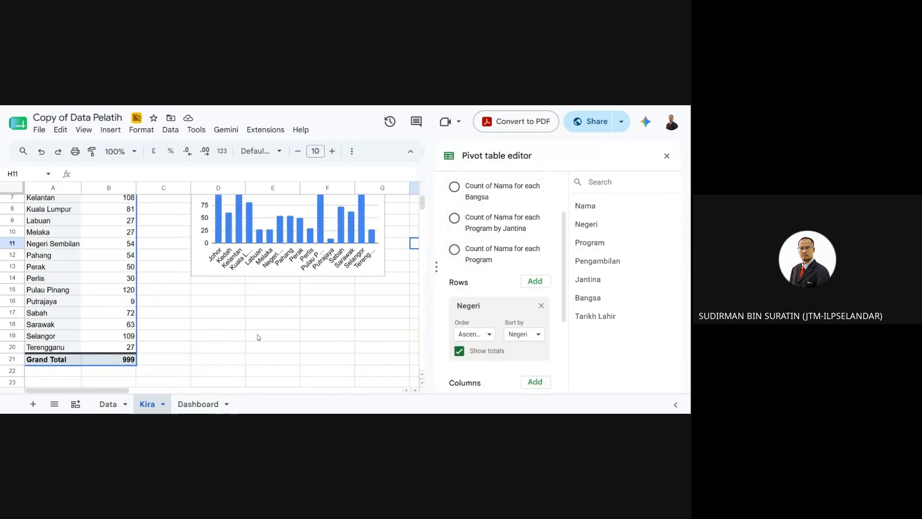
scroll(255, 340, down, 1)
scroll(86, 353, down, 3)
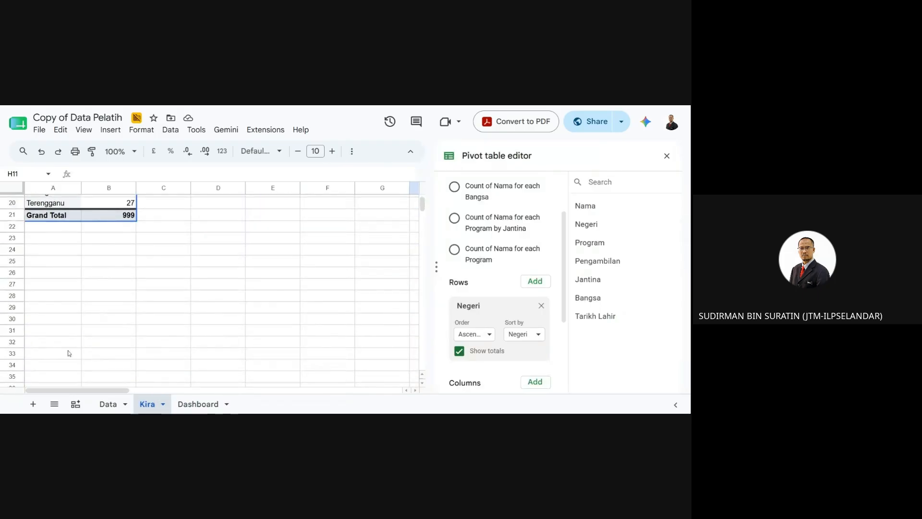
click(46, 263)
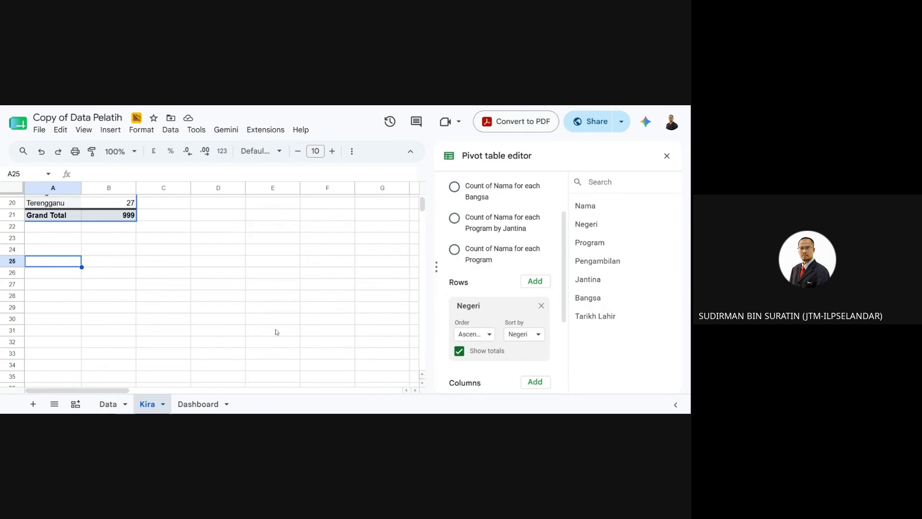
scroll(270, 321, up, 4)
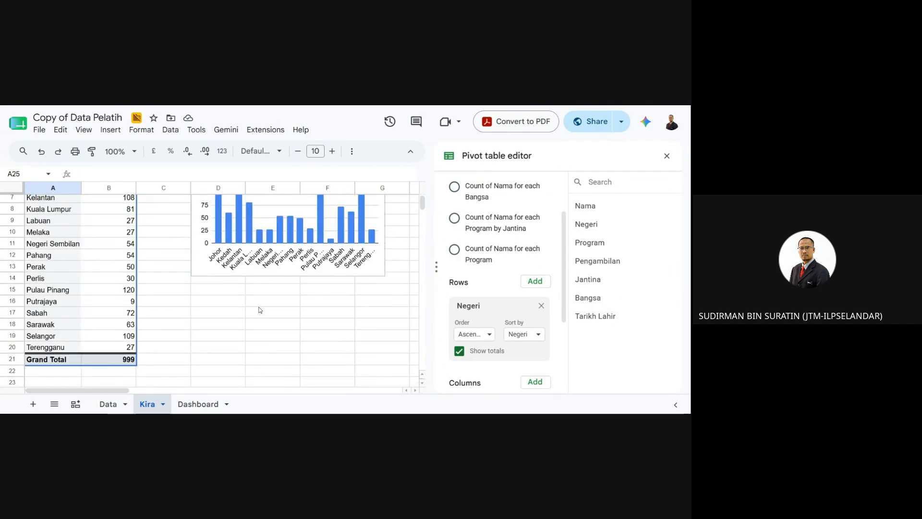
scroll(262, 313, down, 4)
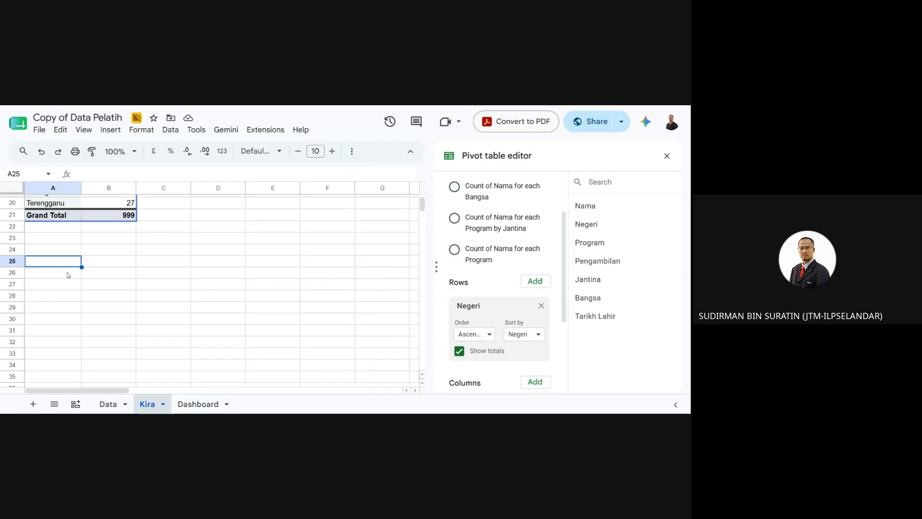
click(112, 131)
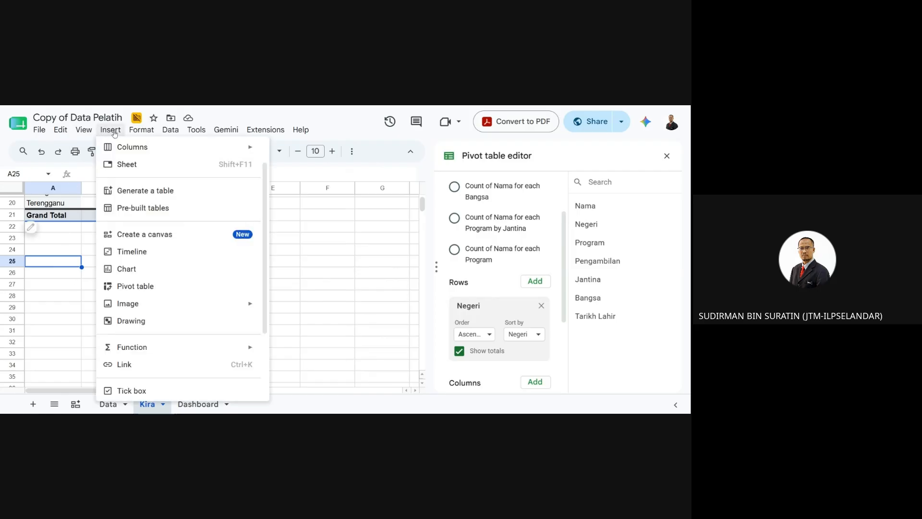
- Start a new pivot table using source range Data!A2:G
click(138, 288)
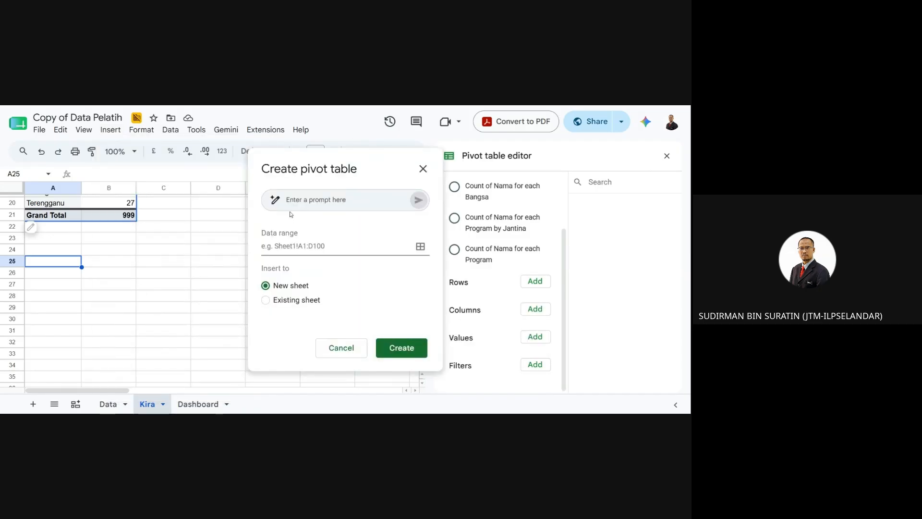
click(420, 247)
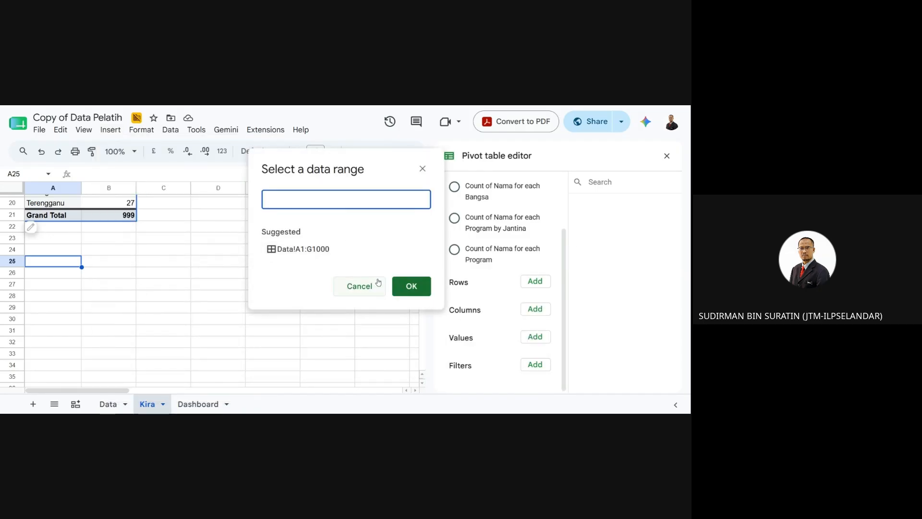
click(107, 403)
drag(59, 215, 148, 280)
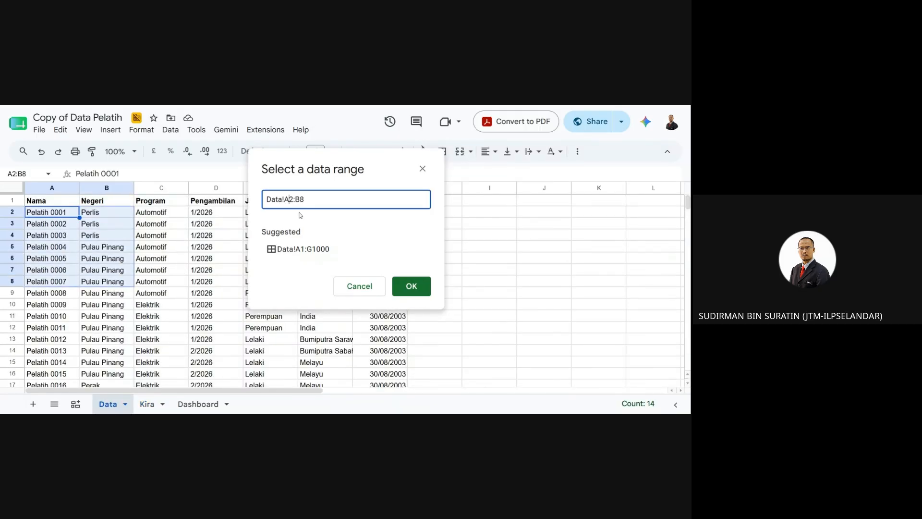
key(Right)
key(Right)
key(Delete)
text(G)
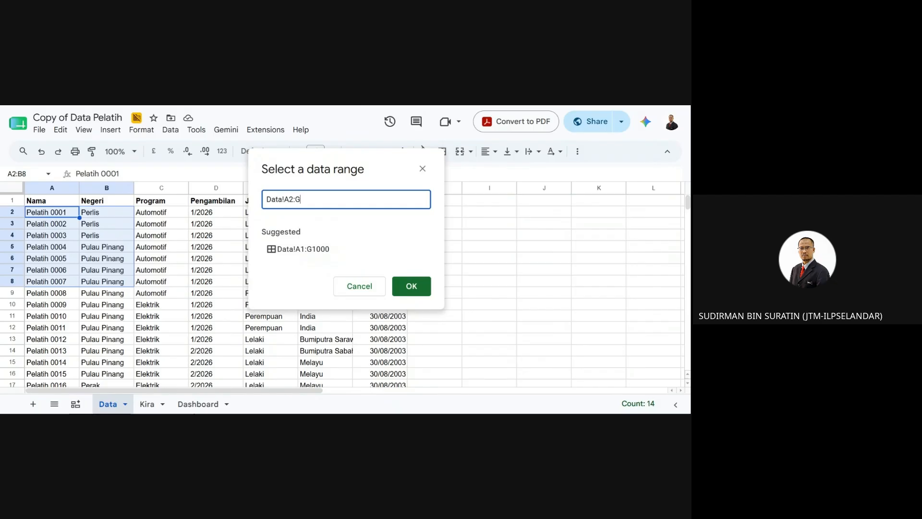
click(415, 278)
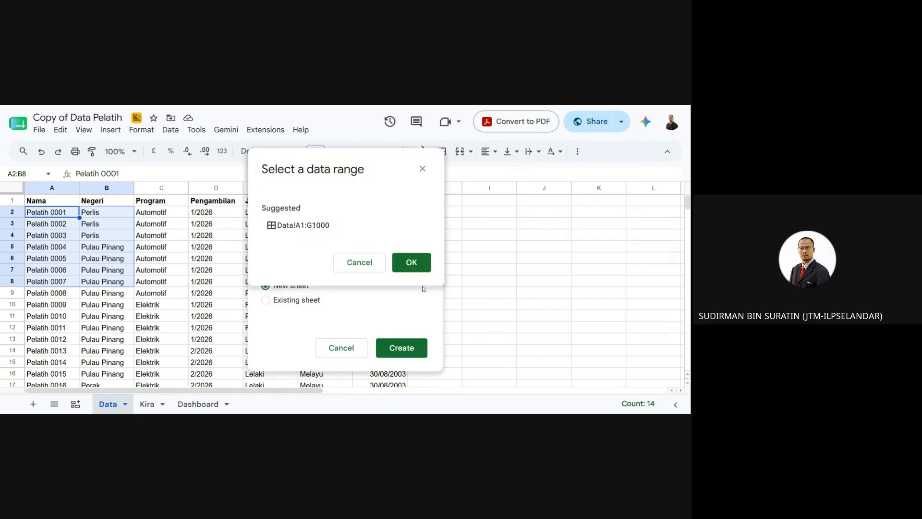
- Place the new pivot table on the existing Kira sheet at cell A25 and create it
click(298, 303)
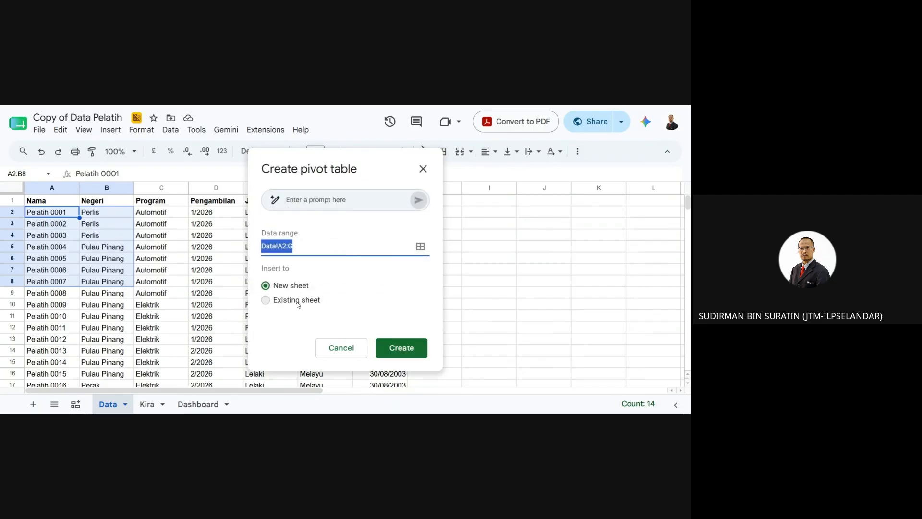
click(422, 322)
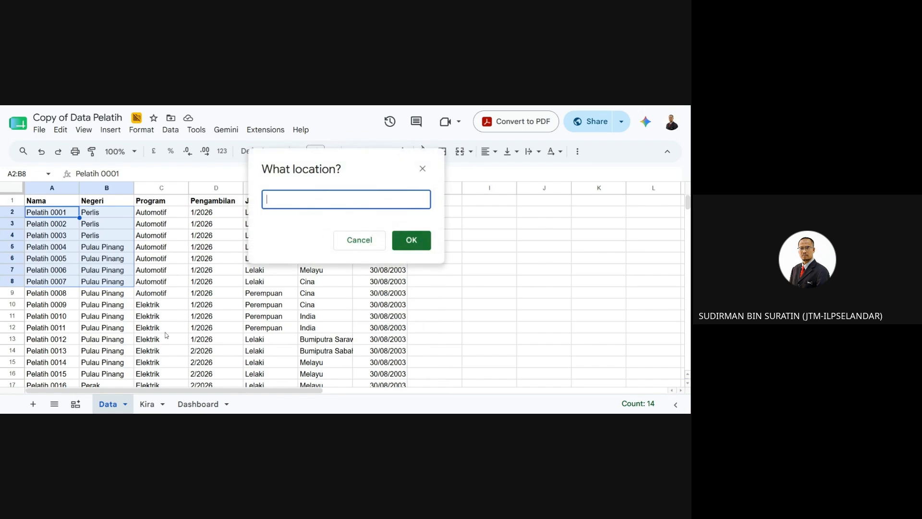
click(147, 404)
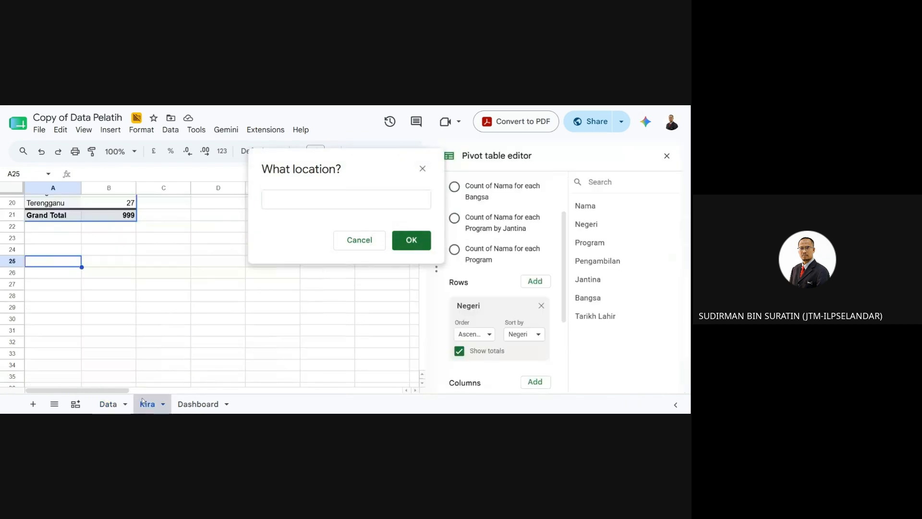
click(59, 266)
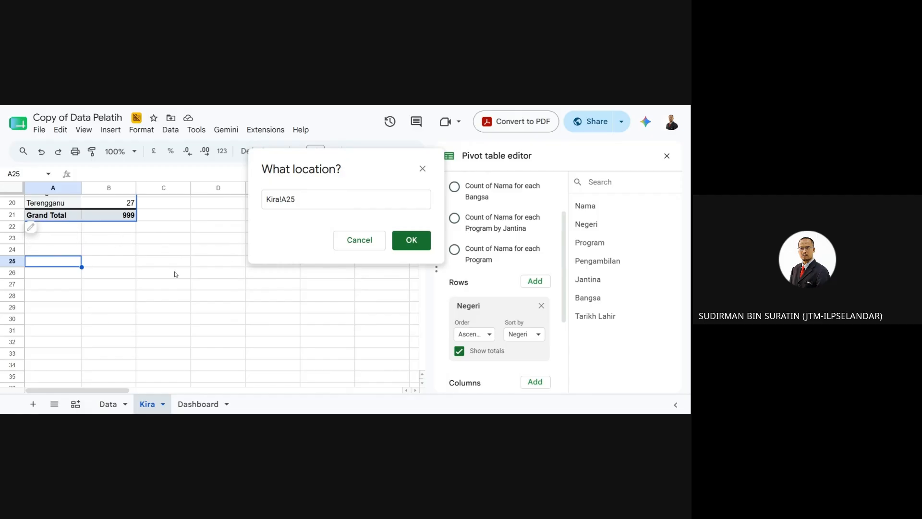
click(412, 240)
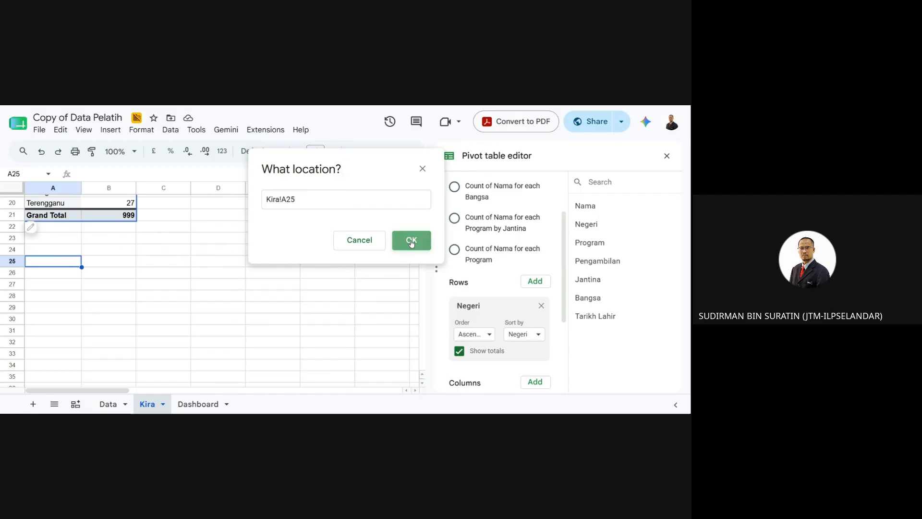
click(408, 364)
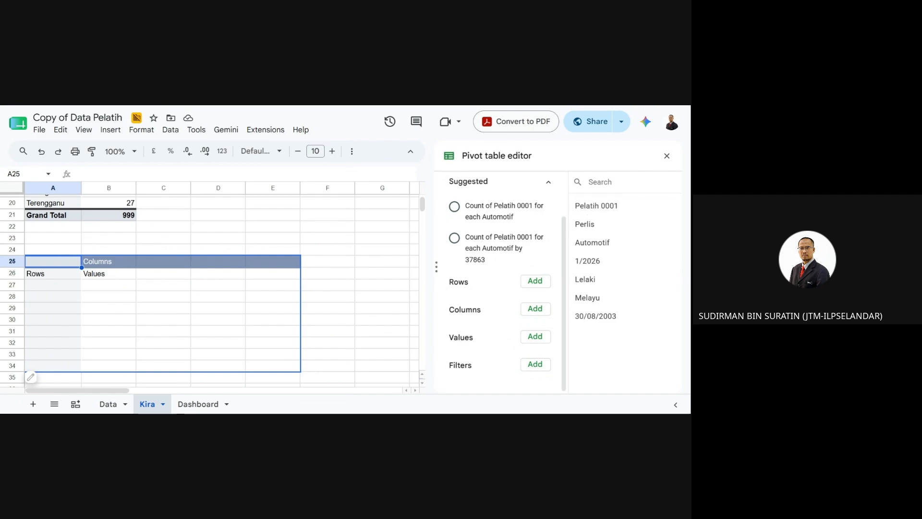
- Apply Data!A1:G1000 as the second pivot's source range, then reopen its editor
scroll(556, 315, up, 2)
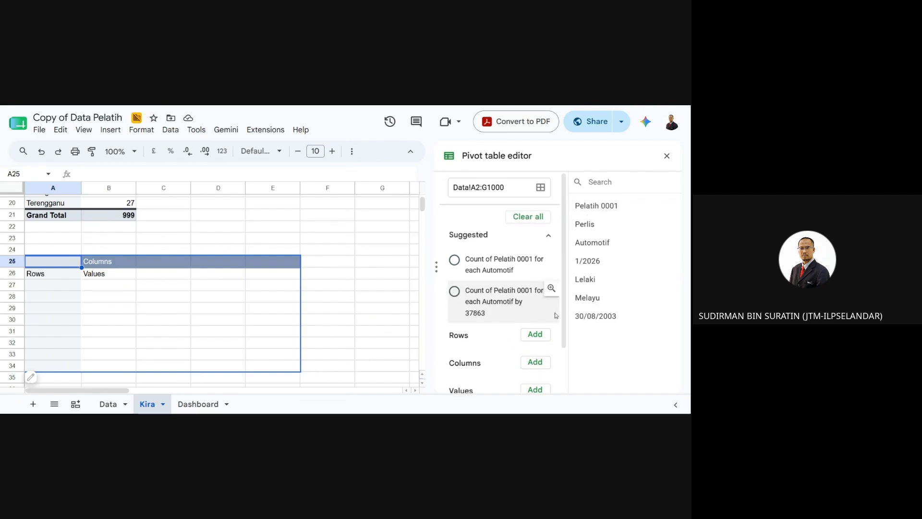
click(477, 187)
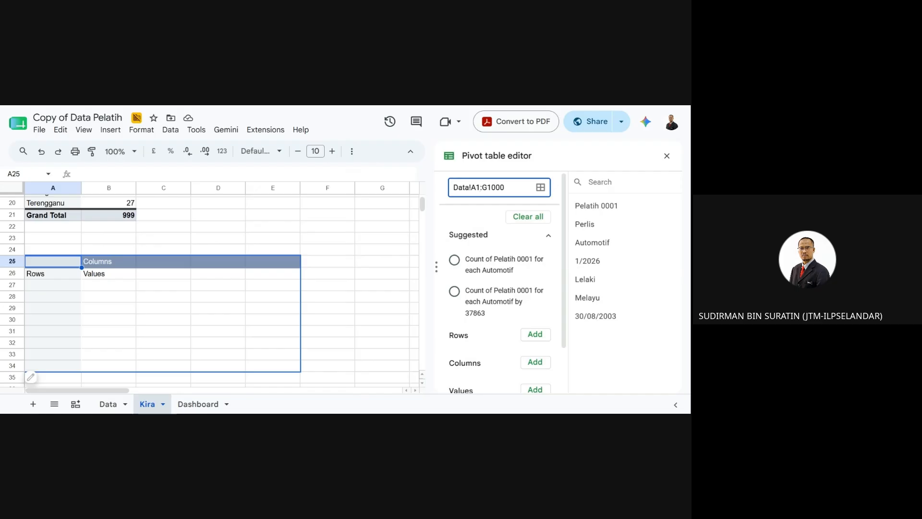
key(Return)
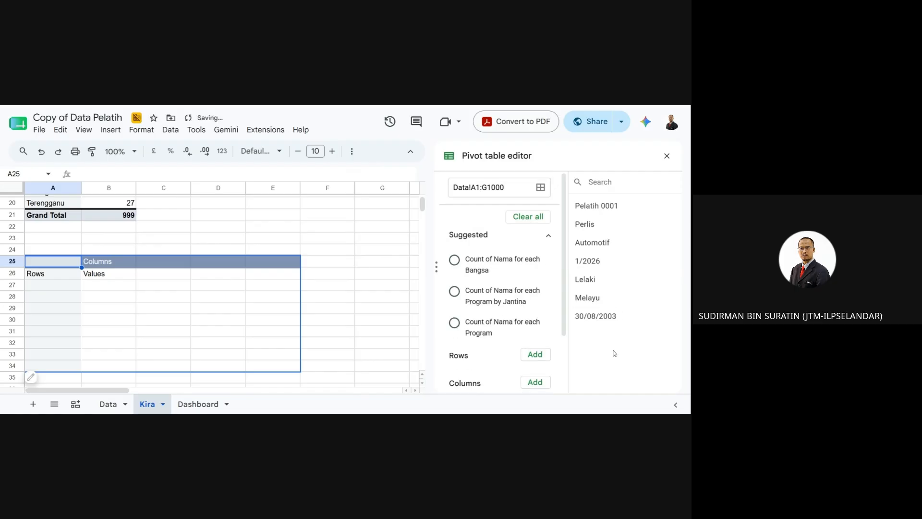
click(666, 156)
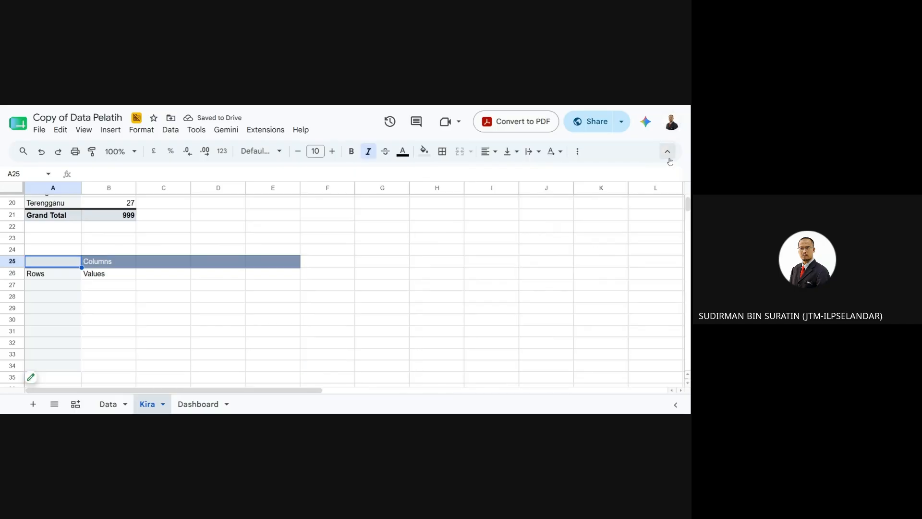
click(46, 277)
click(49, 265)
click(48, 373)
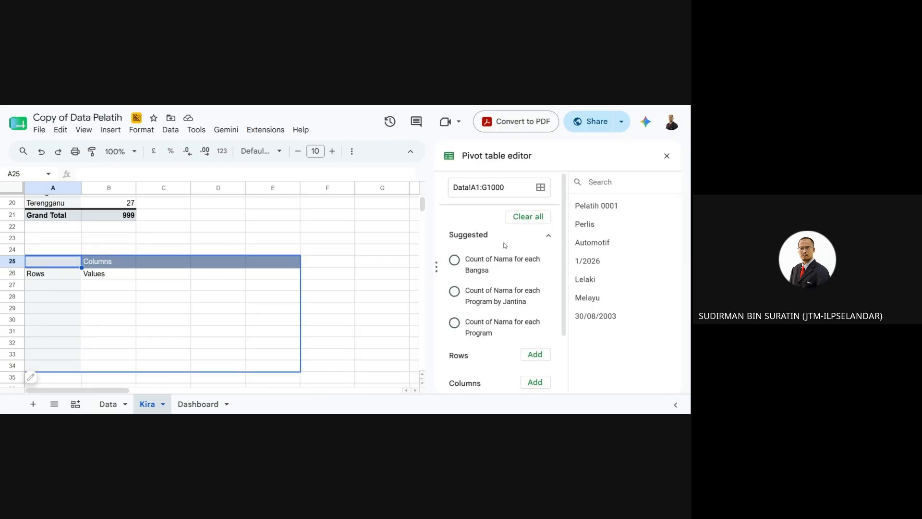
click(328, 319)
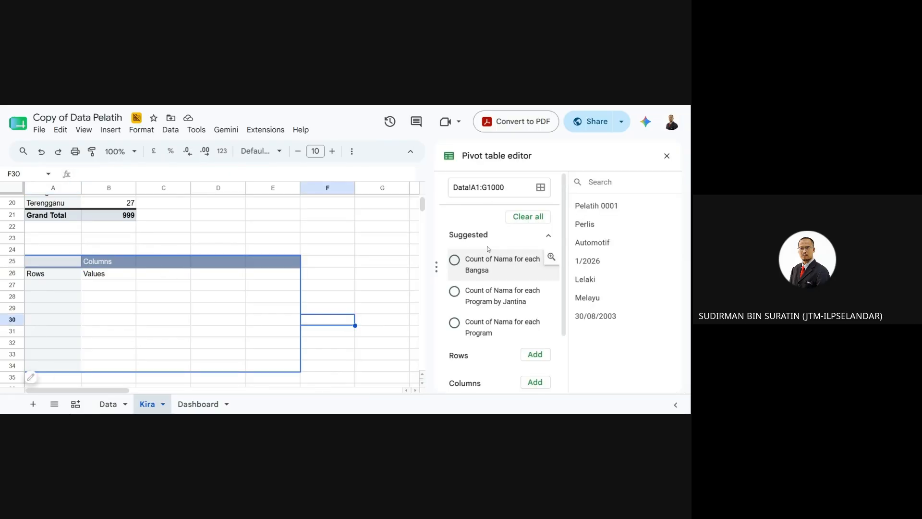
- Reconfirm the Data!A1:G1000 source so header names like Nama, Negeri and Jantina become fields
click(471, 188)
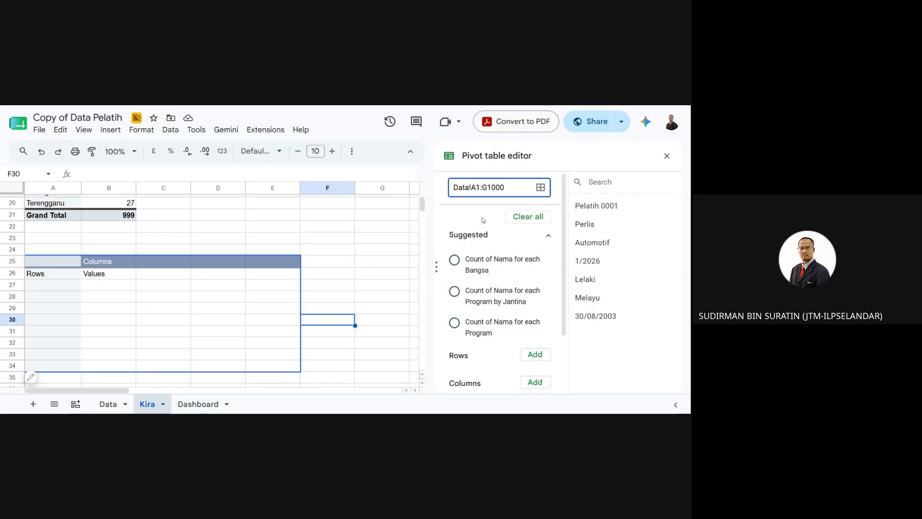
click(540, 222)
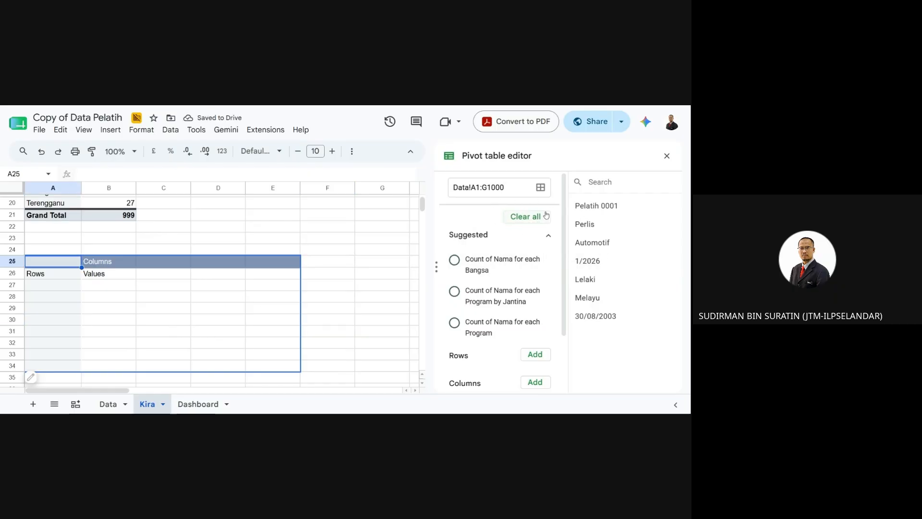
click(536, 359)
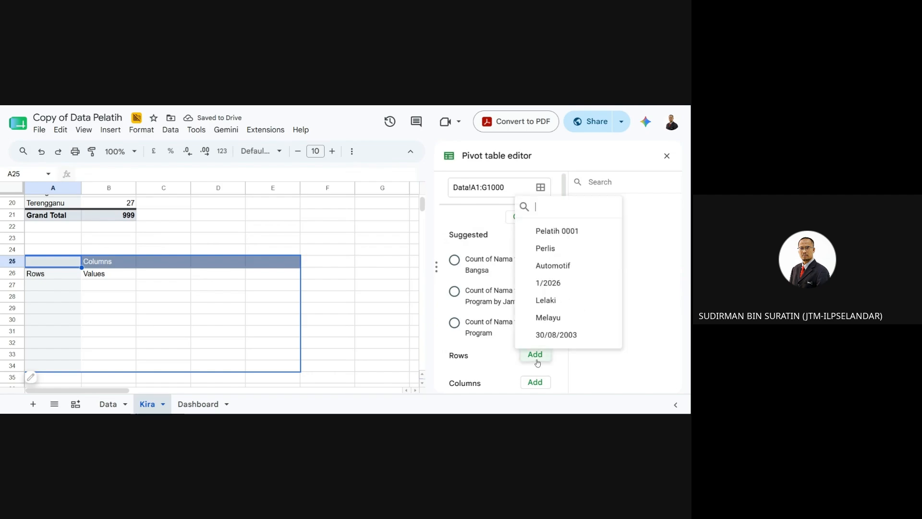
click(659, 276)
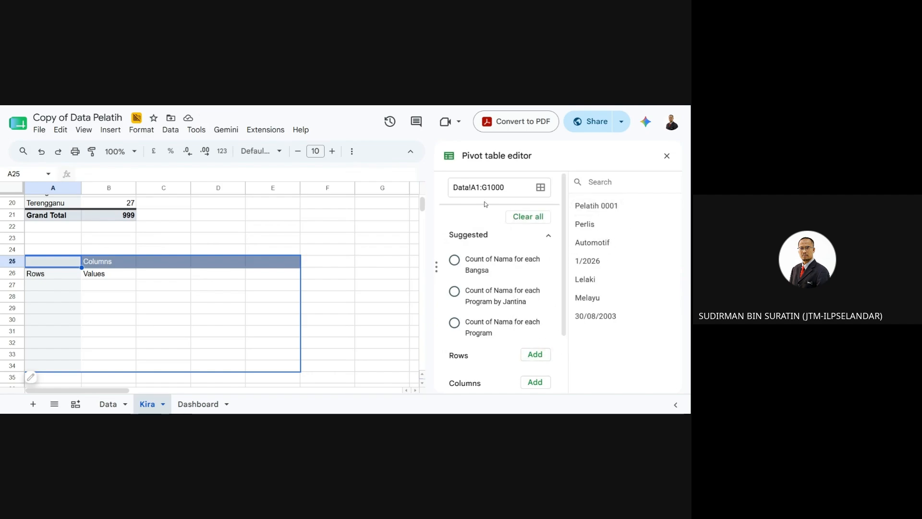
click(542, 188)
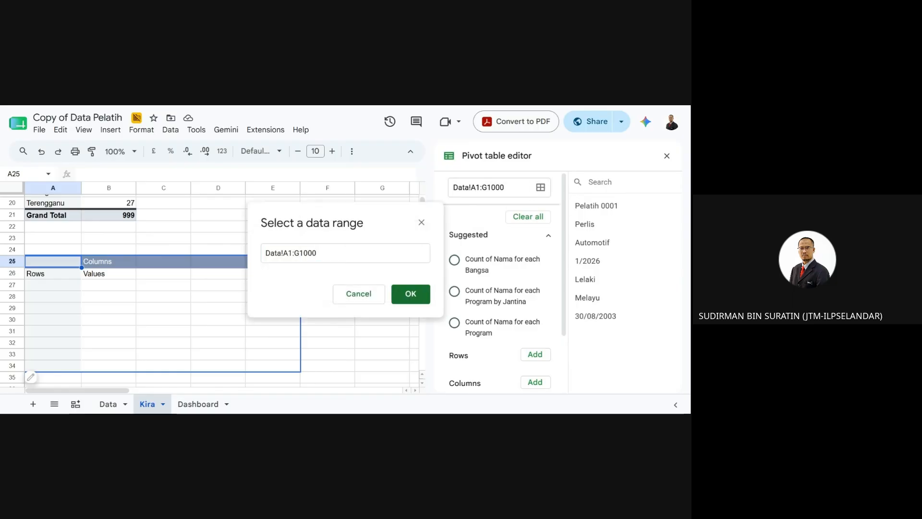
click(416, 291)
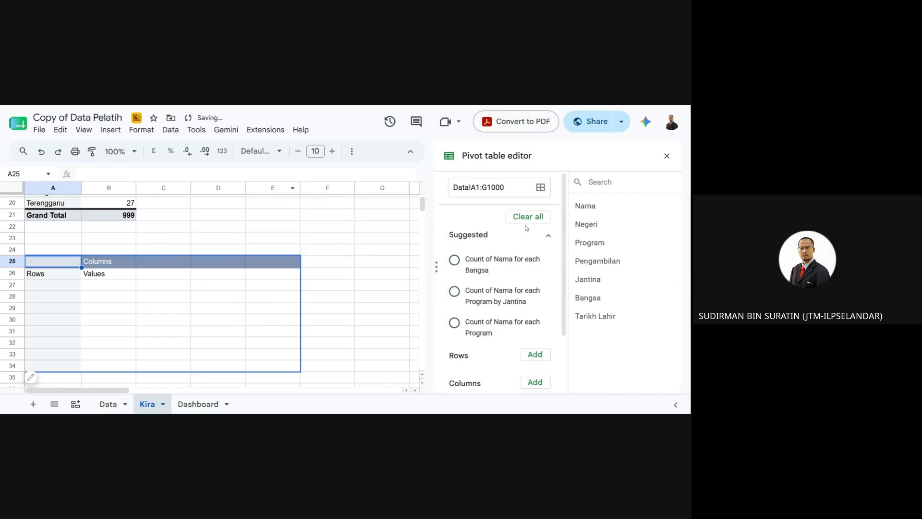
scroll(539, 322, down, 2)
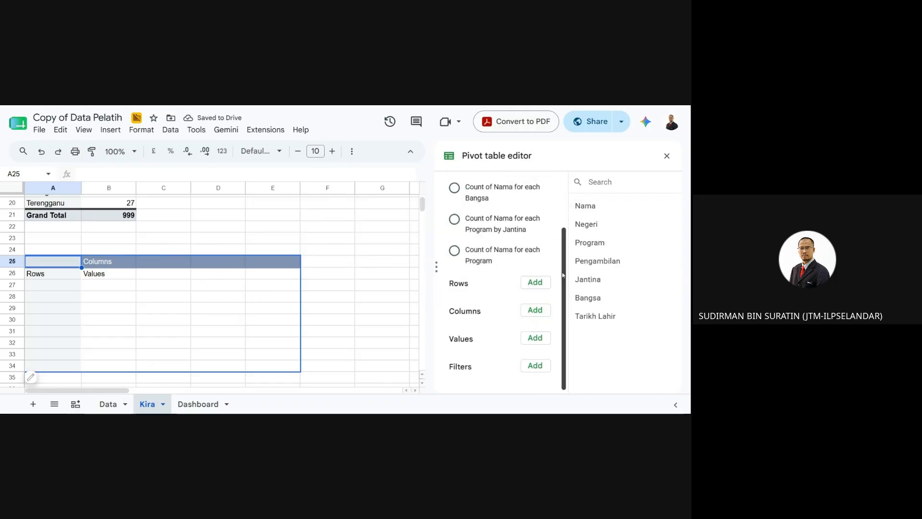
- Set Negeri as rows, Nama counted with COUNTA as values, and Jantina as columns
drag(585, 225, 533, 283)
click(533, 283)
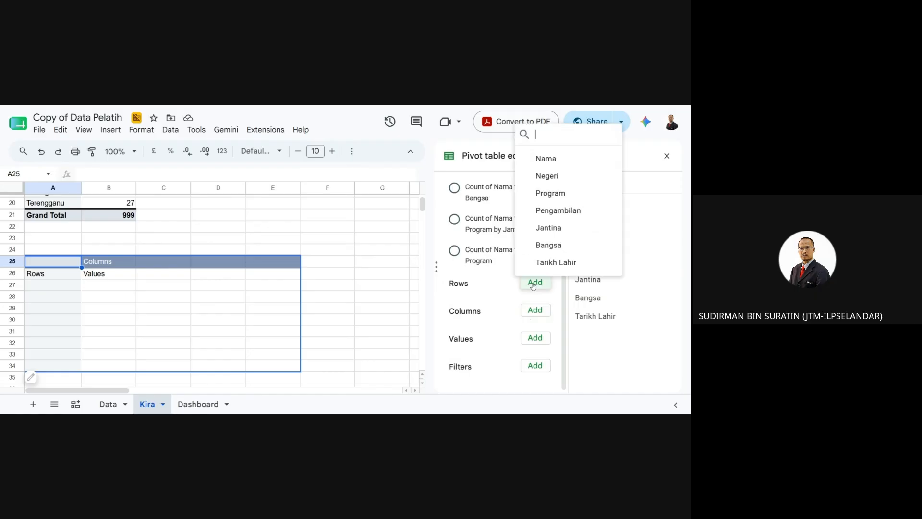
click(551, 177)
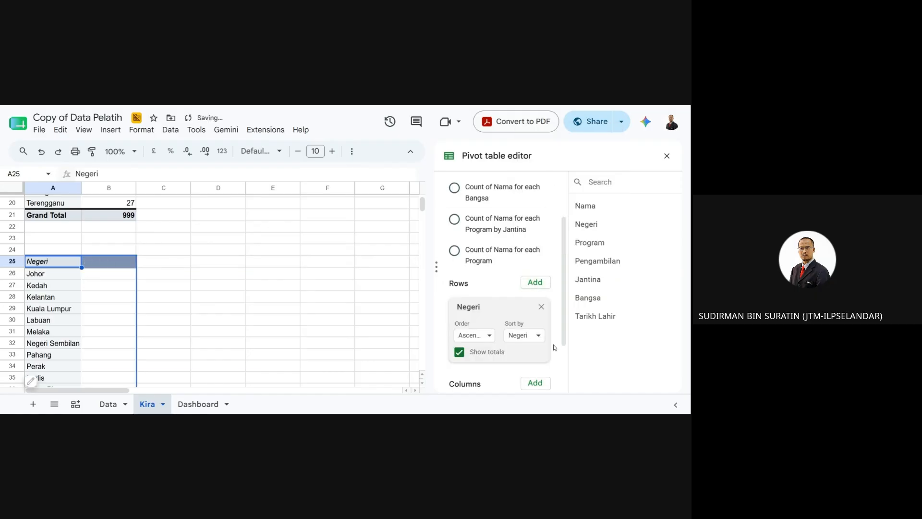
scroll(562, 361, down, 2)
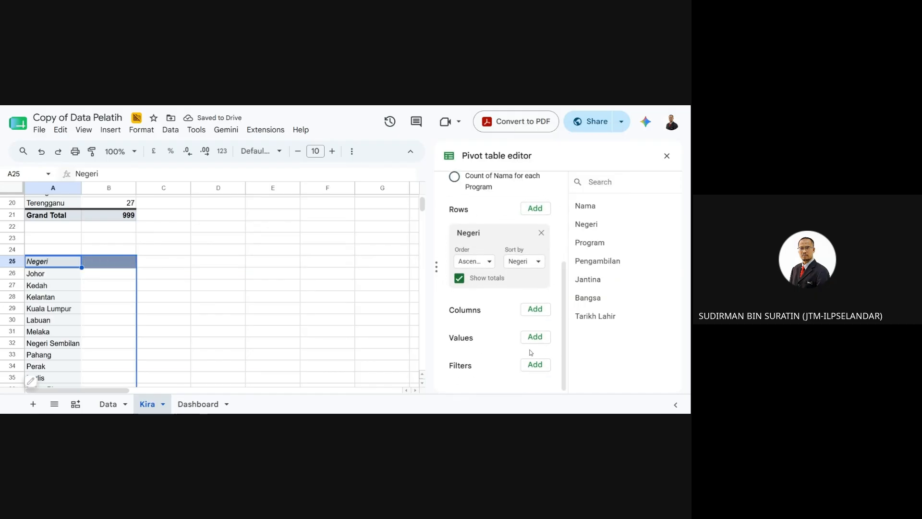
drag(586, 280, 476, 337)
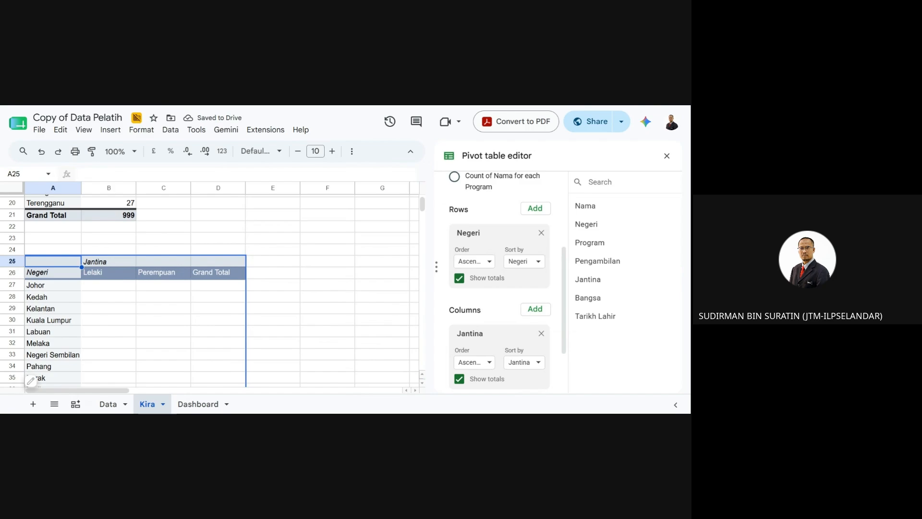
scroll(404, 283, down, 1)
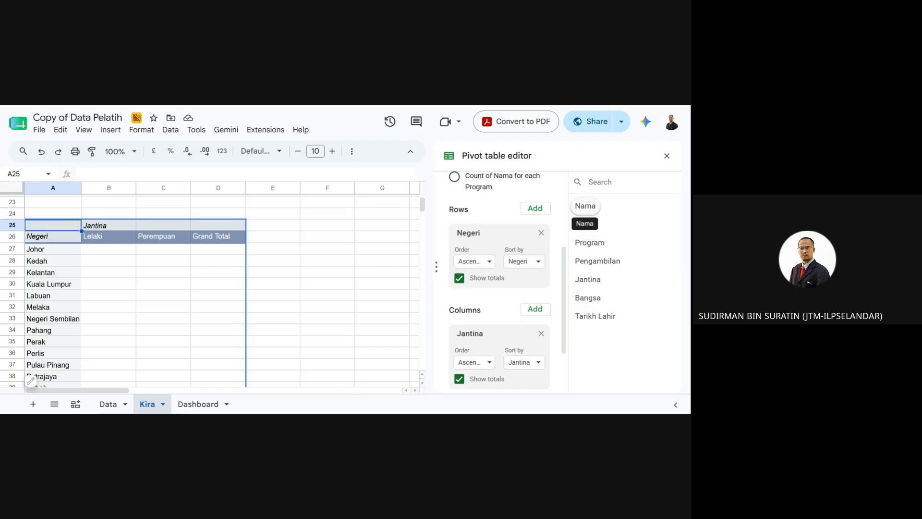
drag(586, 205, 652, 263)
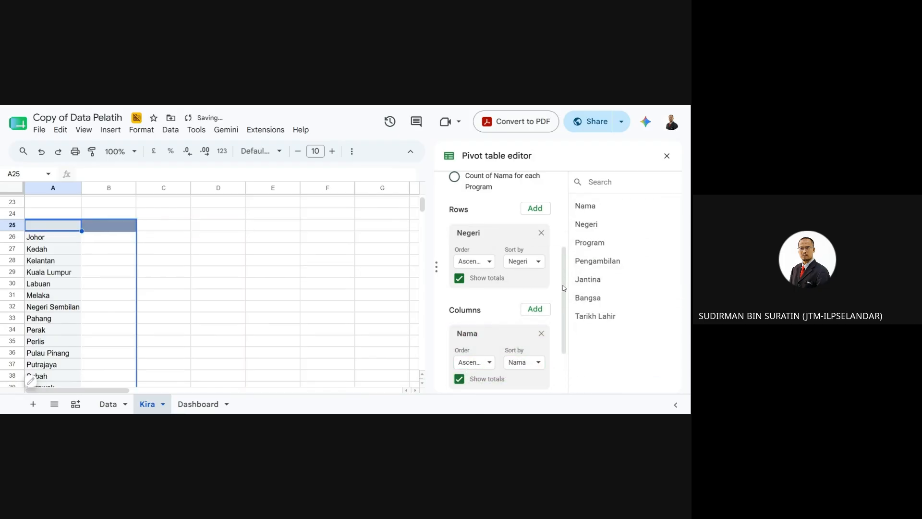
scroll(566, 286, down, 1)
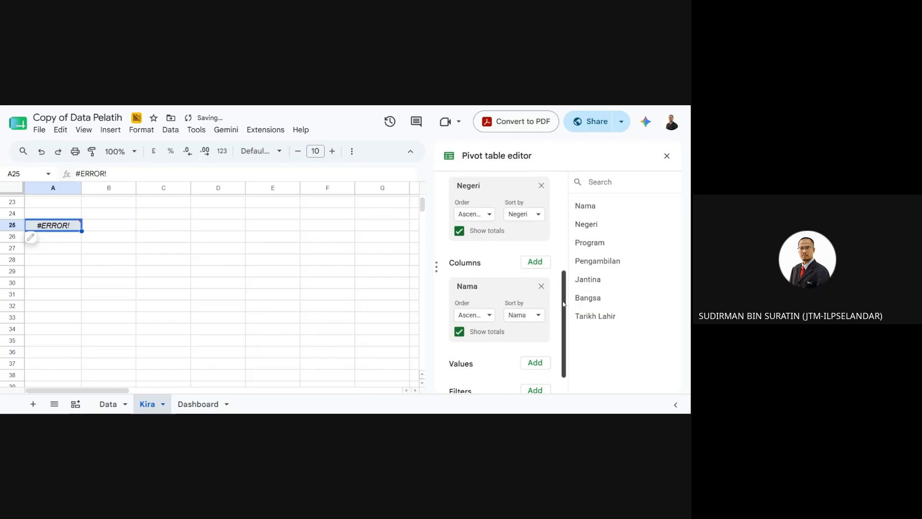
scroll(564, 304, down, 1)
drag(496, 263, 495, 342)
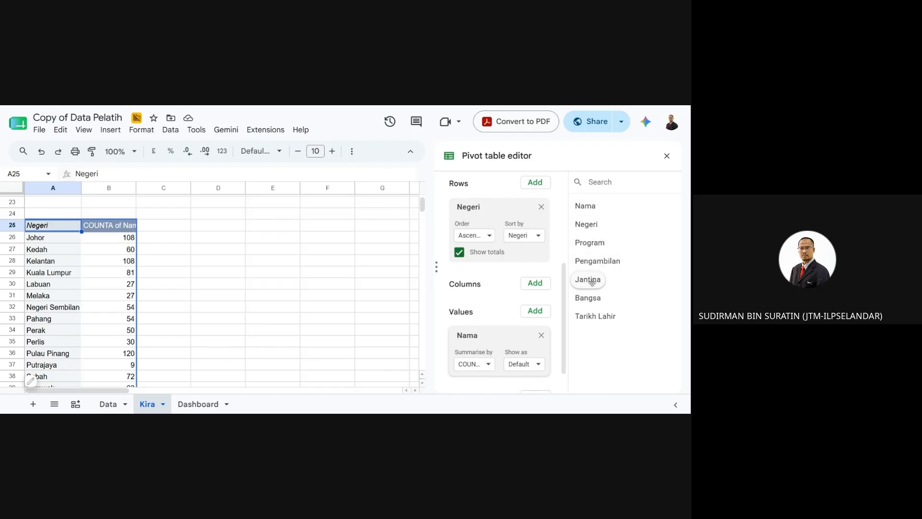
drag(589, 279, 485, 310)
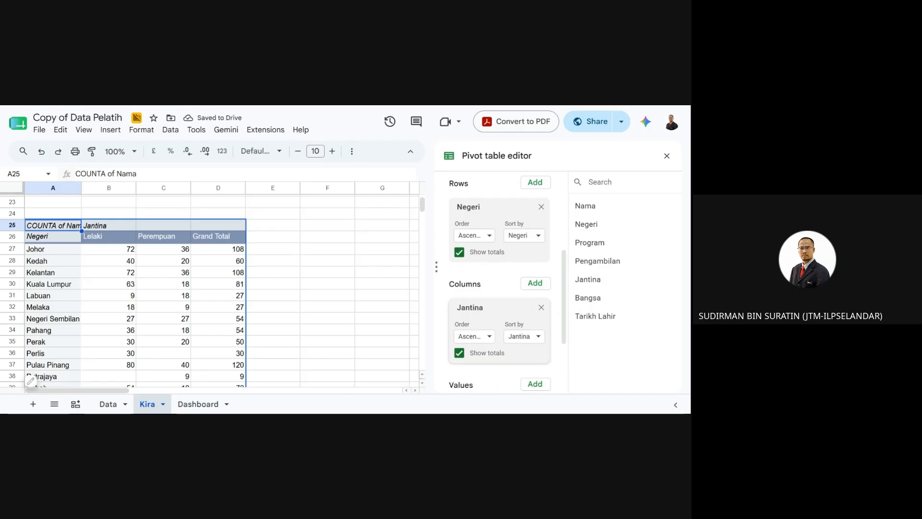
click(316, 298)
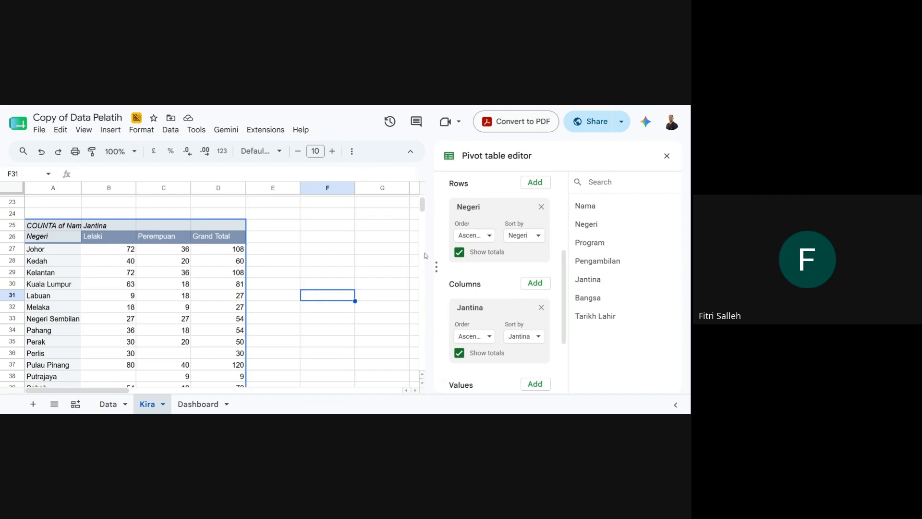
scroll(531, 267, up, 4)
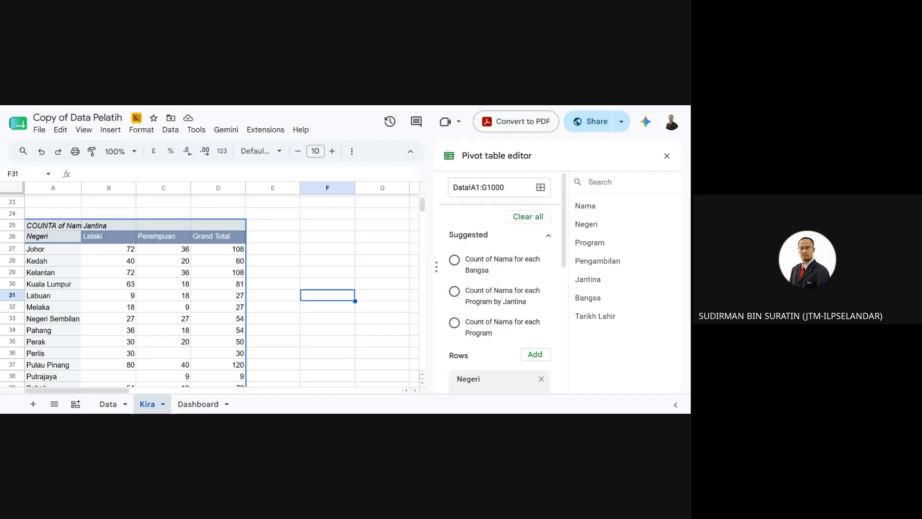
scroll(291, 323, down, 1)
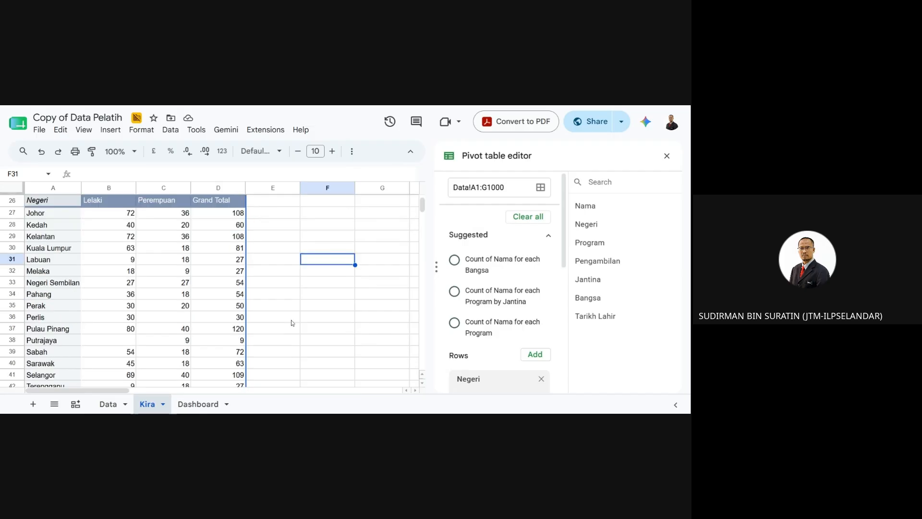
scroll(292, 323, down, 2)
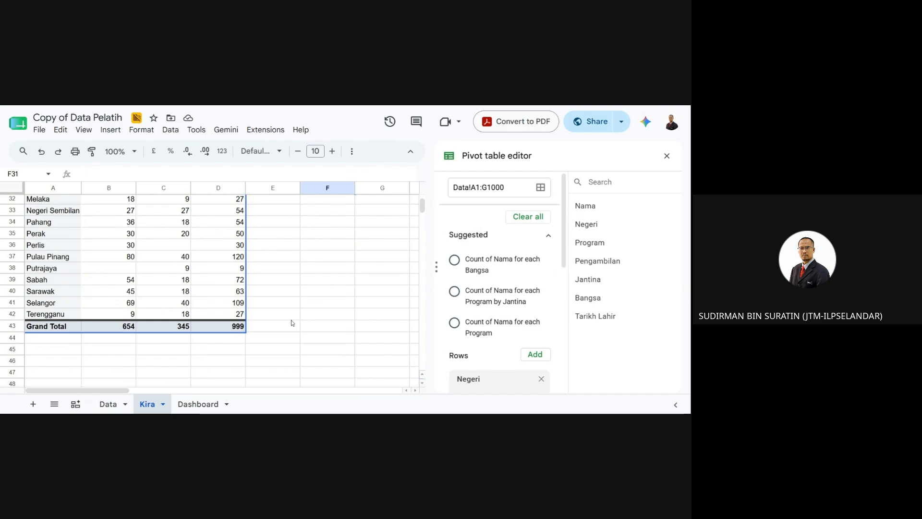
scroll(291, 320, up, 1)
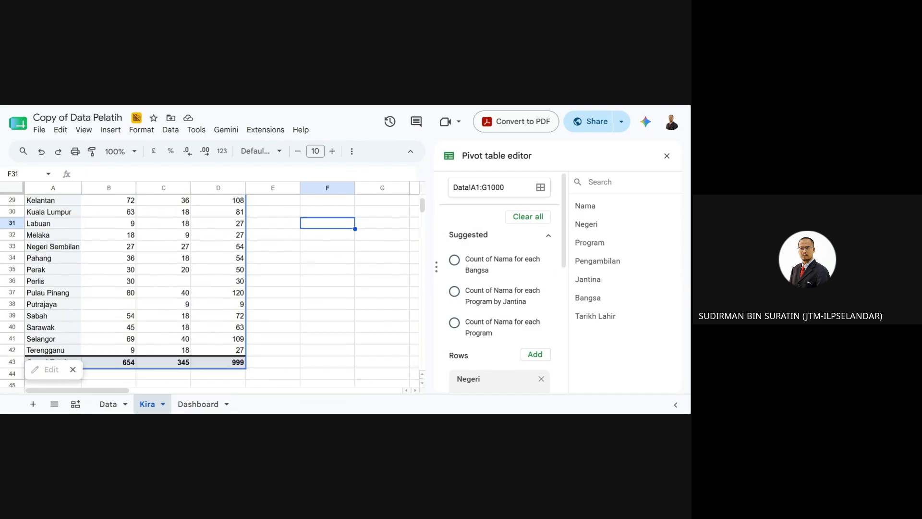
click(273, 281)
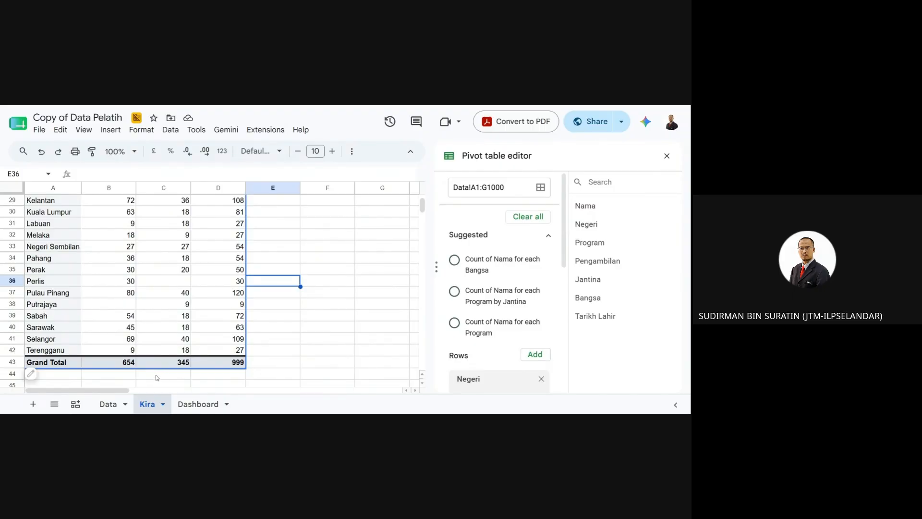
click(325, 271)
scroll(332, 315, up, 1)
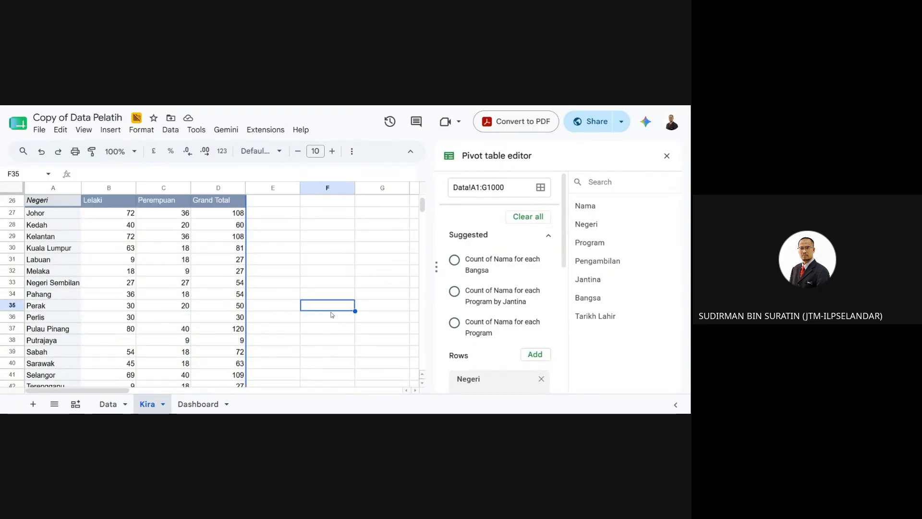
scroll(329, 311, up, 1)
click(326, 233)
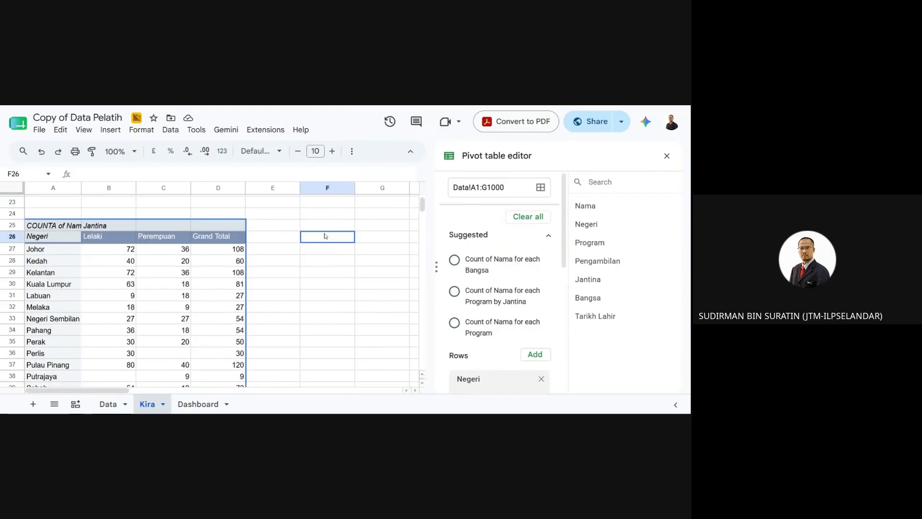
click(326, 228)
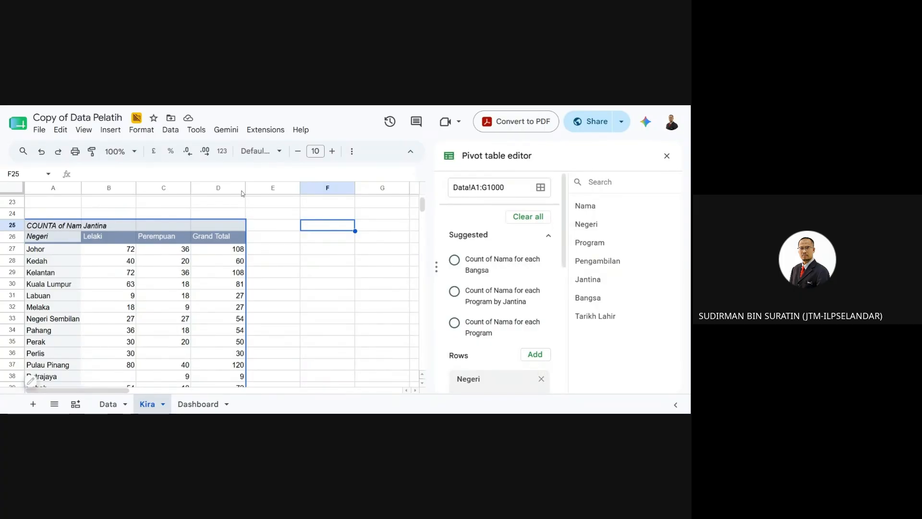
- Insert a new chart and change its type to Doughnut chart
click(110, 129)
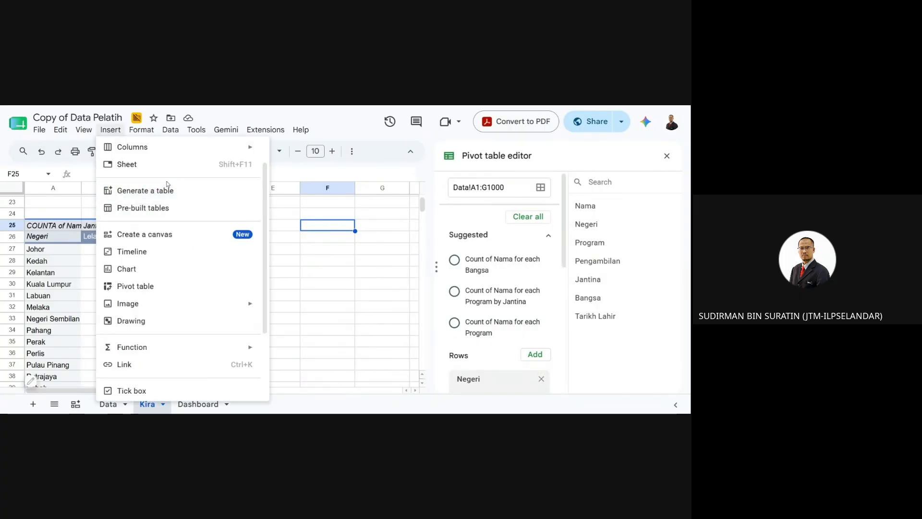
drag(266, 211, 265, 273)
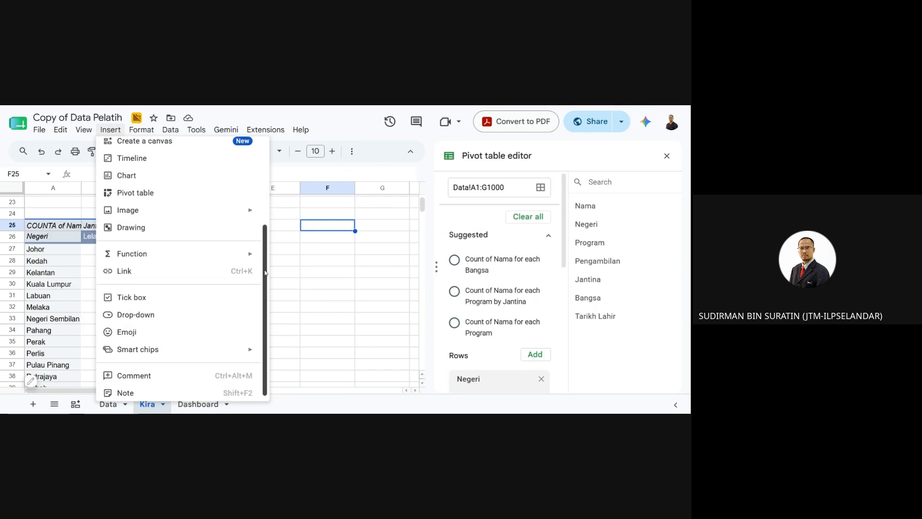
click(130, 175)
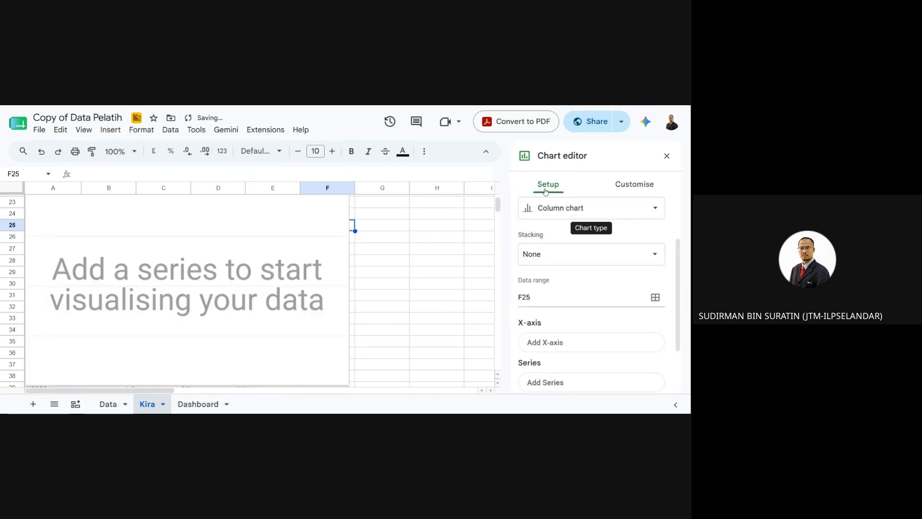
click(562, 216)
scroll(578, 288, down, 5)
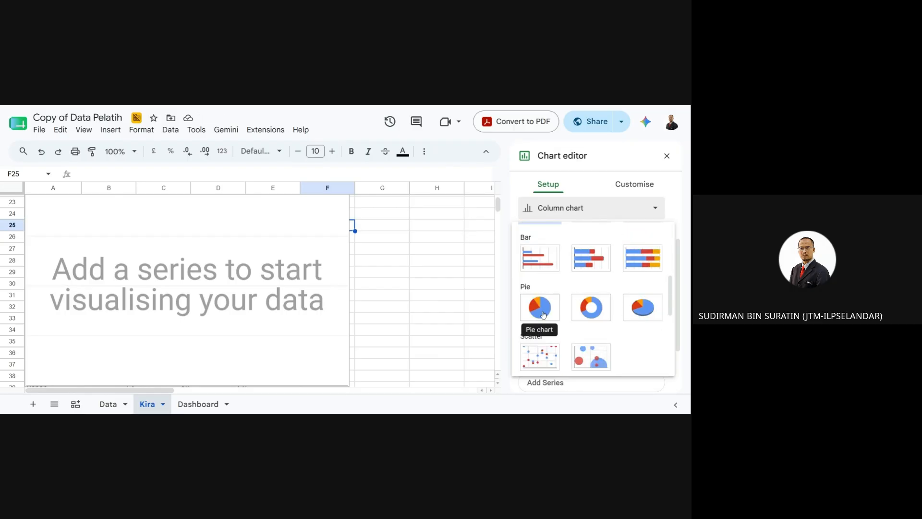
click(594, 311)
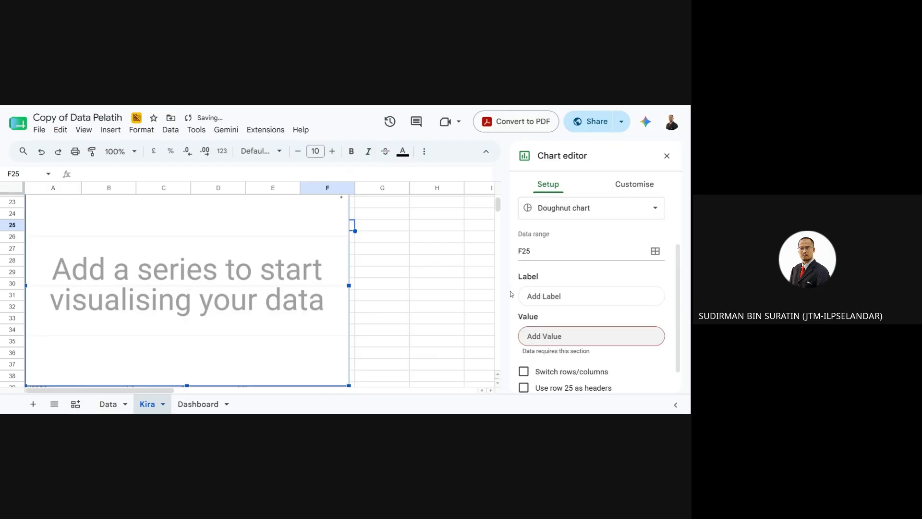
- Shrink the empty doughnut chart and place it beside the gender pivot near F25
drag(291, 210, 390, 246)
scroll(438, 231, down, 1)
drag(447, 198, 458, 232)
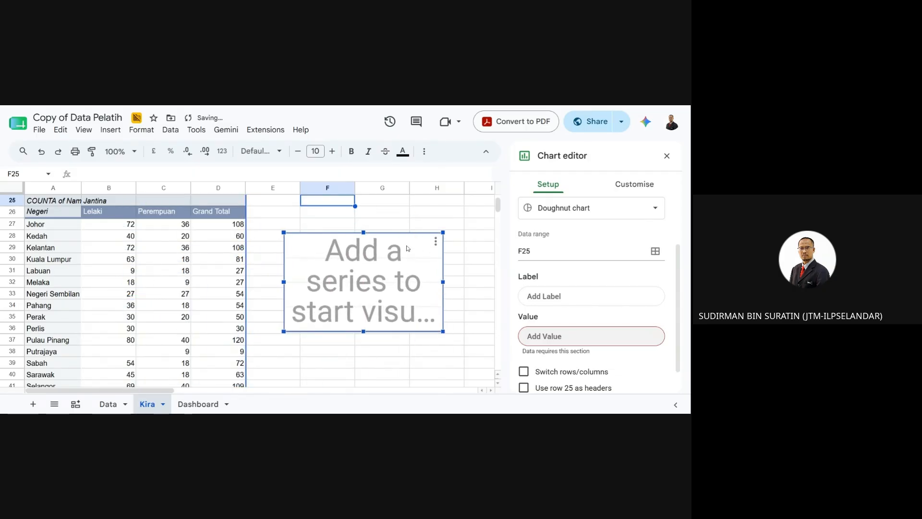
drag(407, 248, 425, 212)
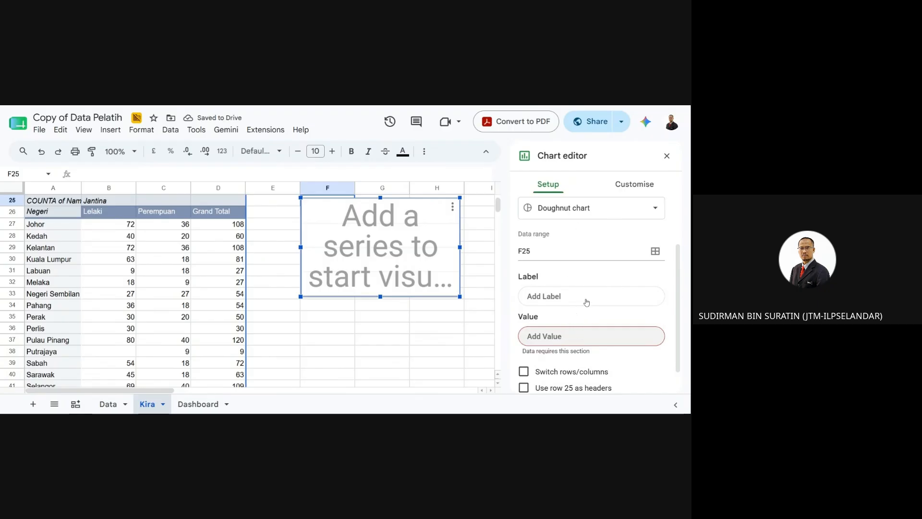
scroll(586, 302, down, 1)
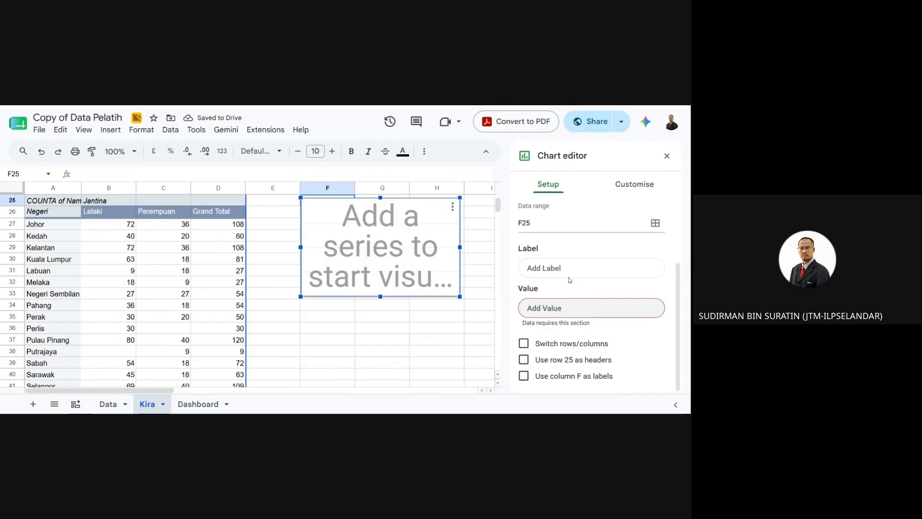
- Open the chart's data range picker and select the grand totals B43:C43
click(655, 224)
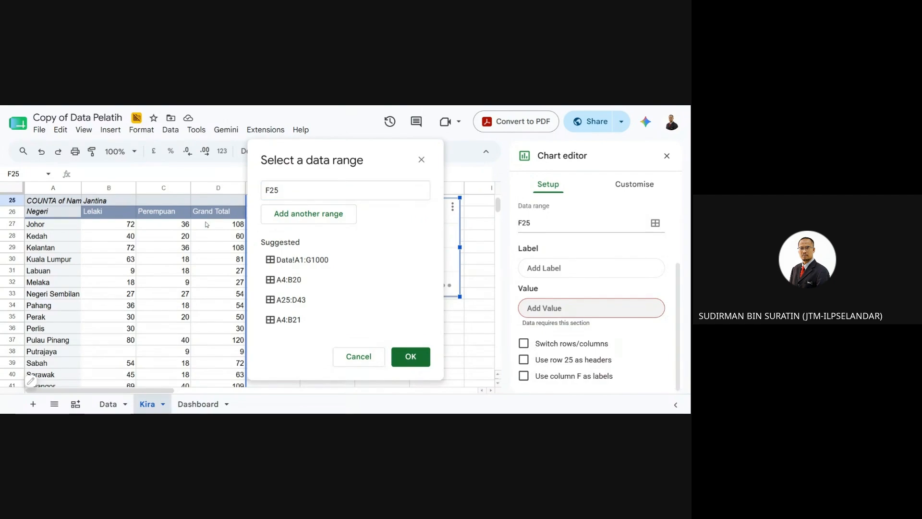
scroll(206, 231, down, 3)
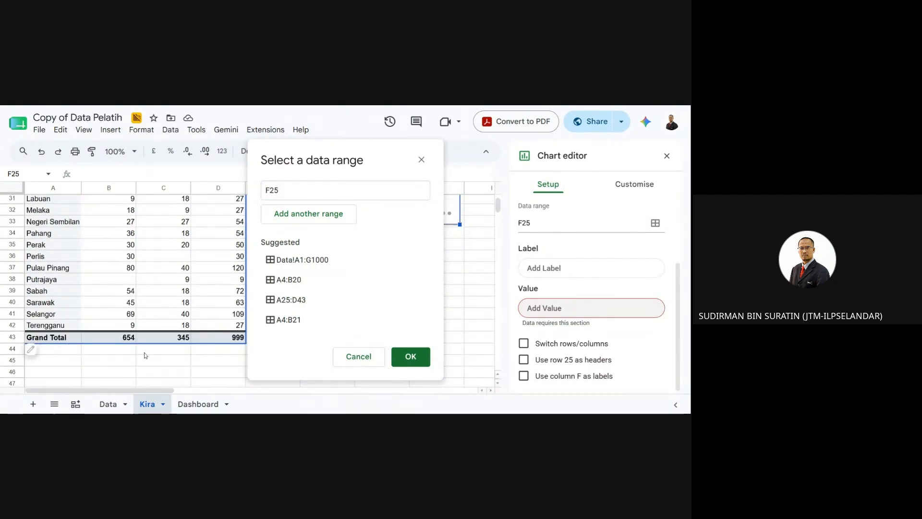
scroll(104, 347, up, 10)
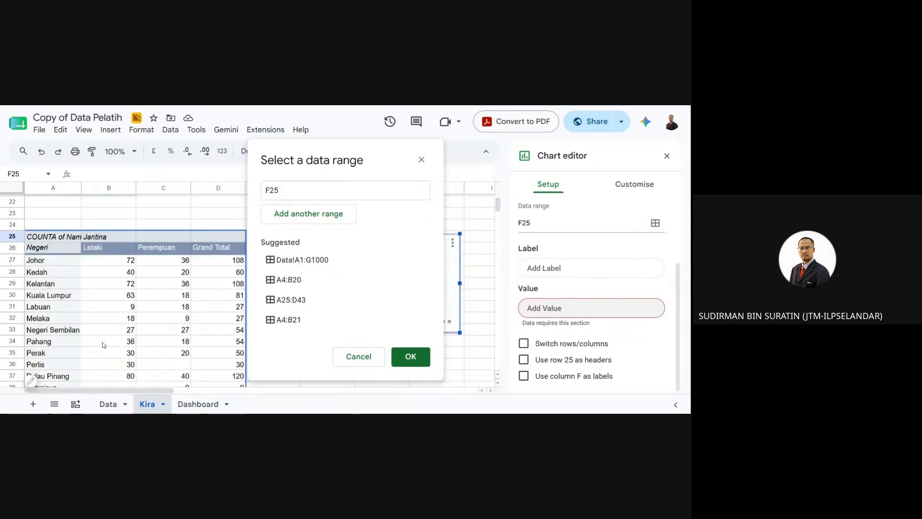
scroll(104, 348, down, 4)
scroll(103, 348, down, 7)
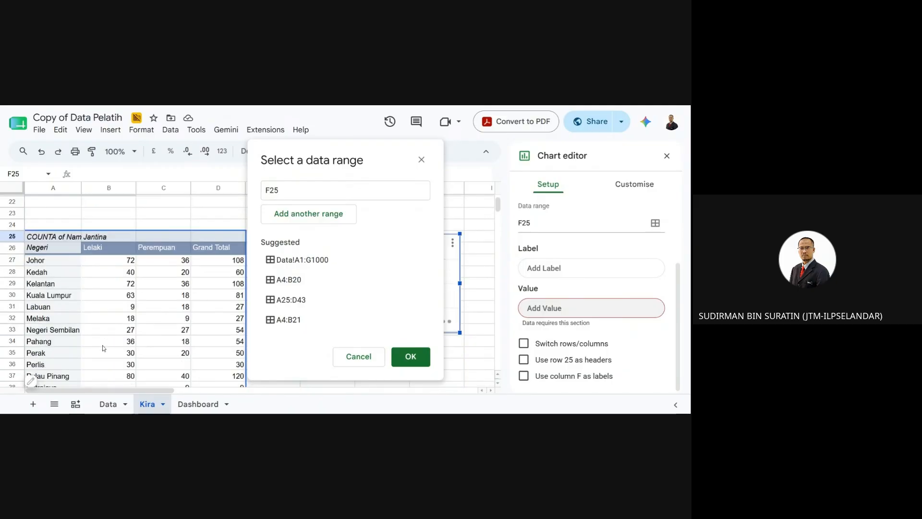
drag(115, 338, 183, 339)
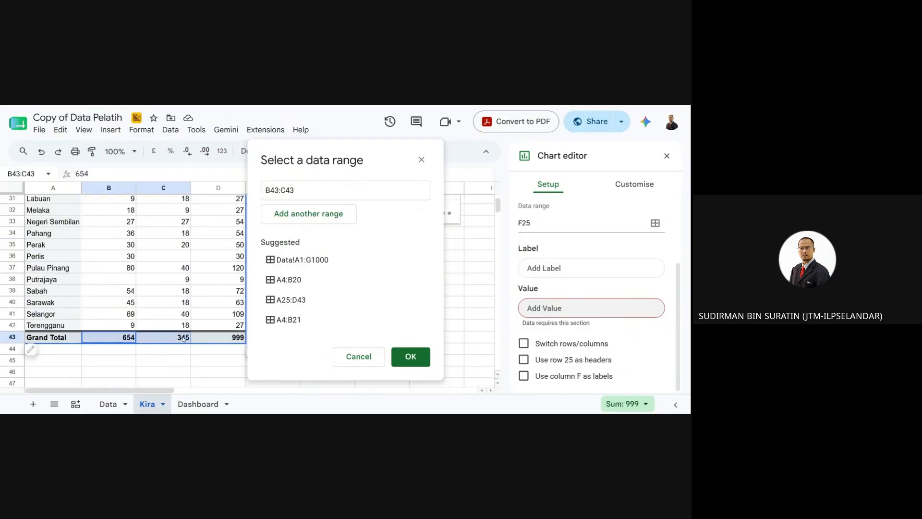
- Reselect the range as A26:C43, covering the state names and Lelaki/Perempuan counts
scroll(182, 350, up, 6)
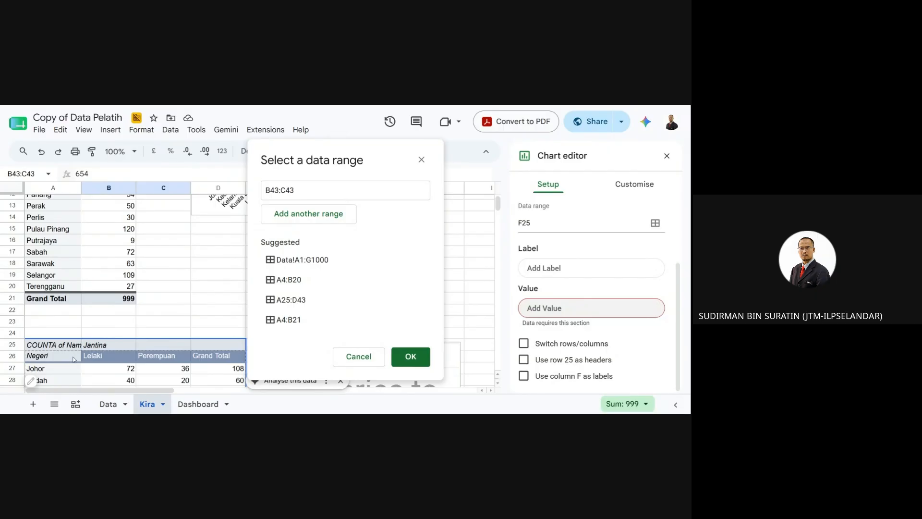
scroll(77, 359, down, 1)
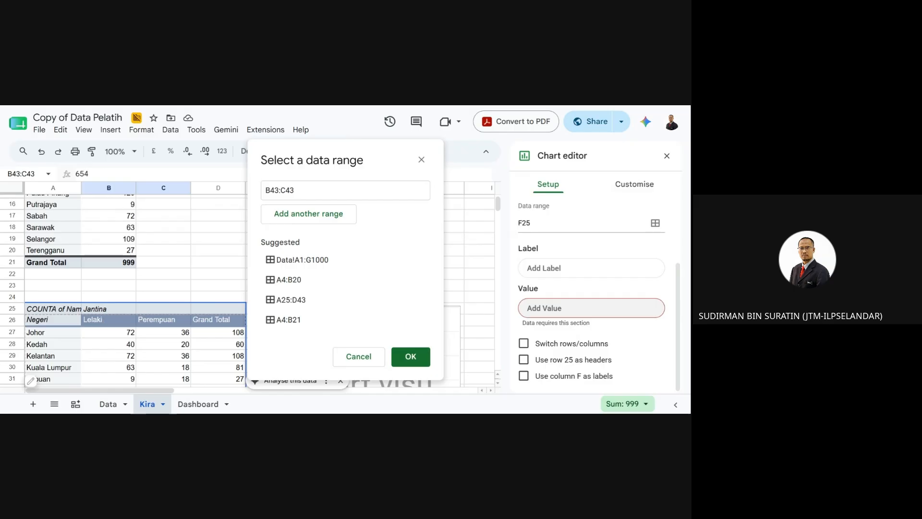
scroll(61, 307, down, 3)
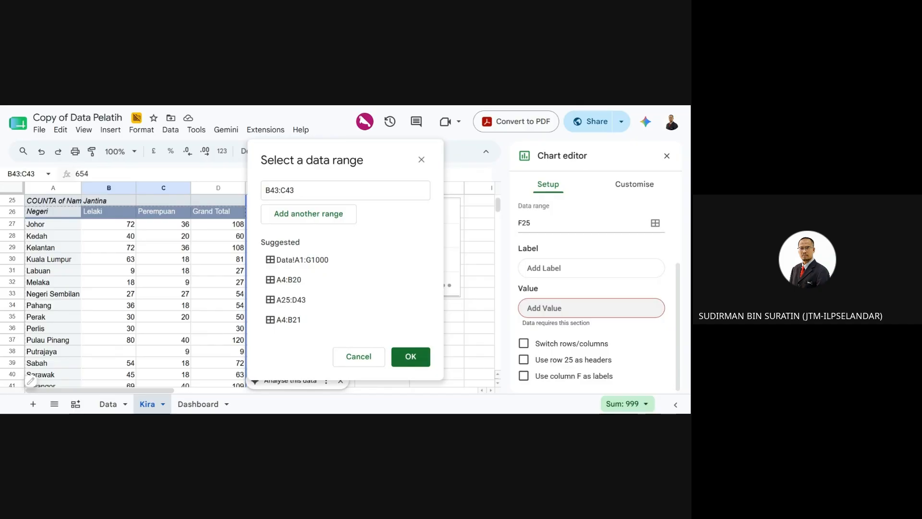
scroll(192, 320, up, 5)
scroll(192, 320, down, 5)
scroll(192, 321, up, 2)
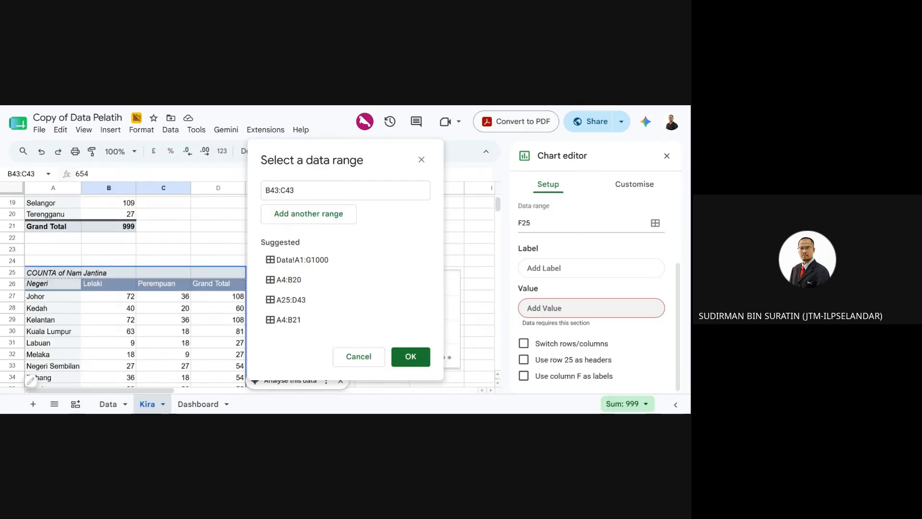
drag(53, 283, 177, 406)
scroll(192, 307, down, 3)
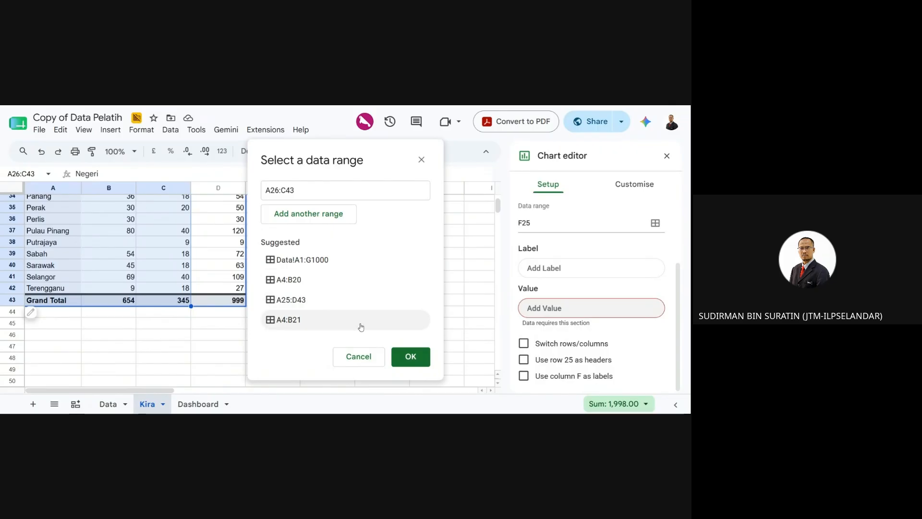
- Apply A26:C43 to the doughnut chart and review its per-state Lelaki slices
click(404, 355)
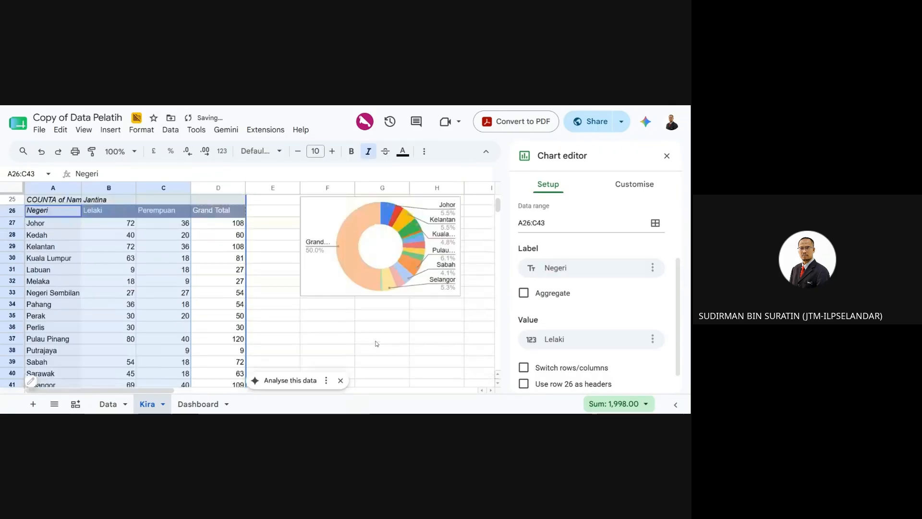
scroll(405, 352, up, 3)
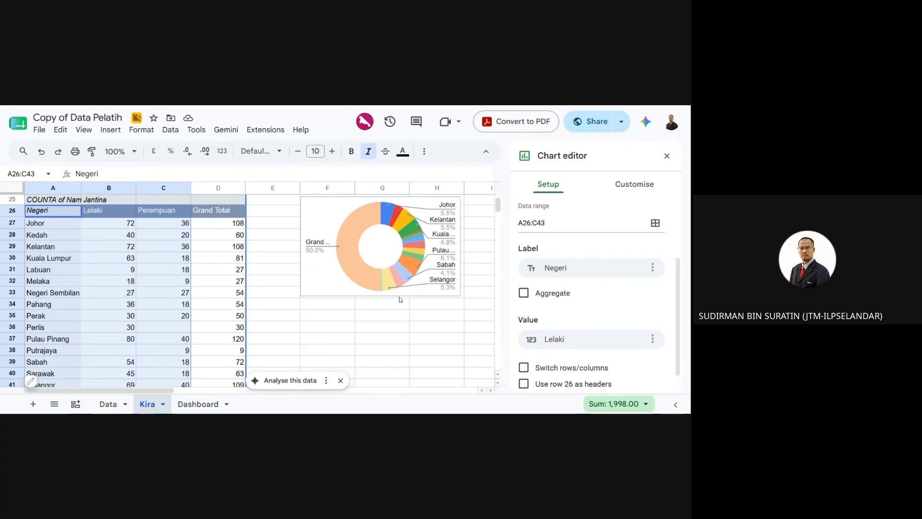
scroll(400, 299, down, 1)
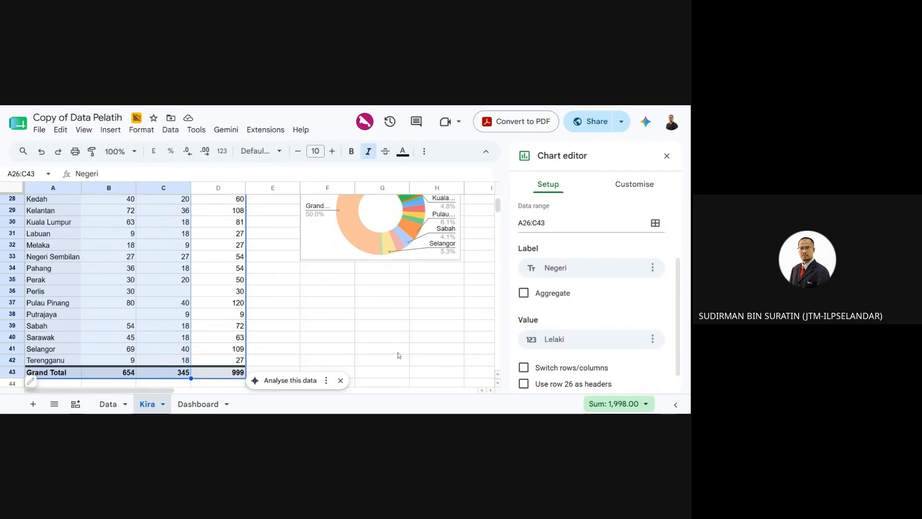
scroll(398, 355, up, 6)
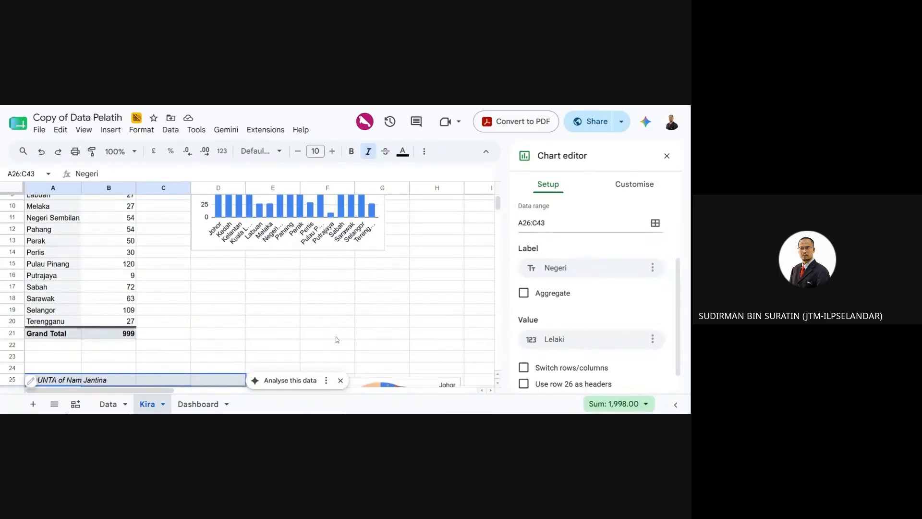
scroll(336, 340, down, 2)
scroll(352, 291, down, 2)
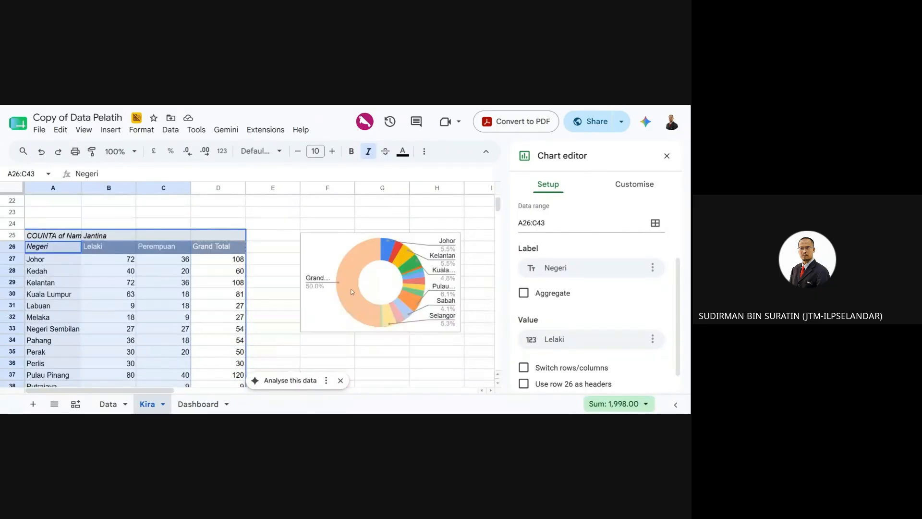
scroll(52, 368, down, 2)
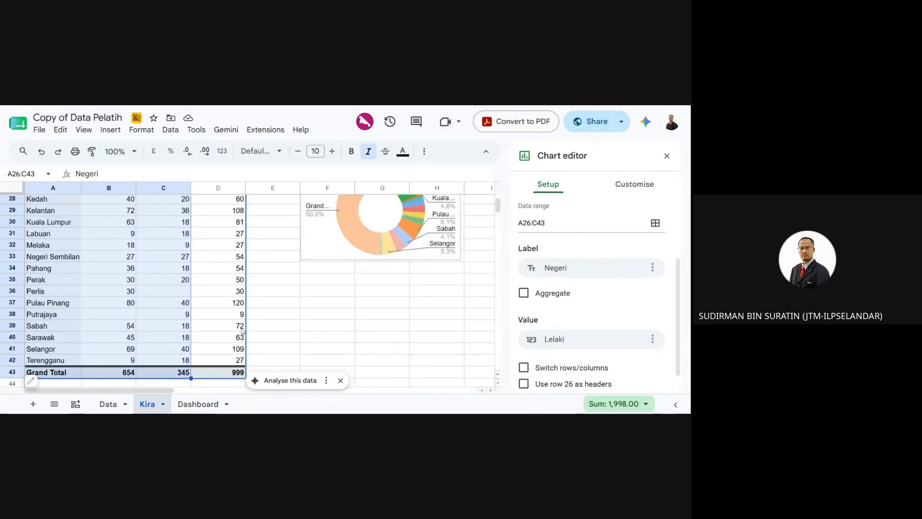
click(323, 315)
- Select the gender pivot's A25 and Negeri header cells, dismissing the data-analysis suggestion
click(64, 305)
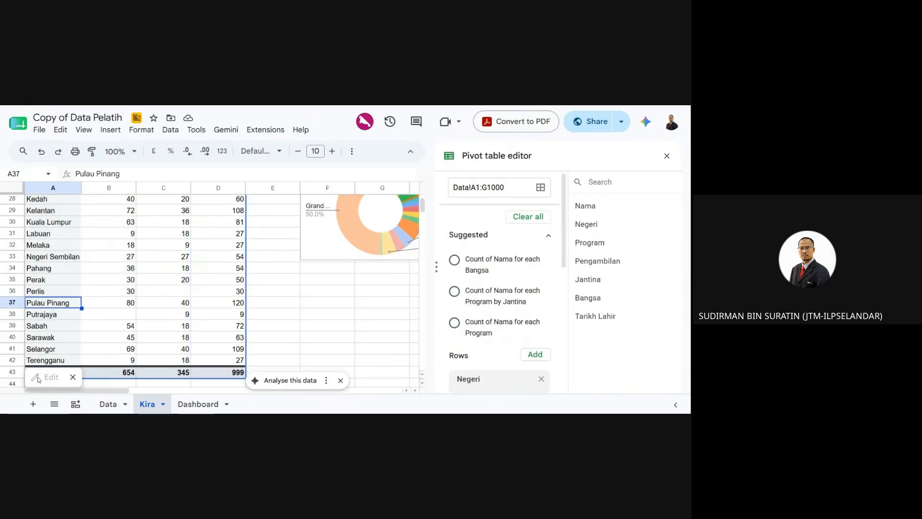
scroll(52, 286, up, 3)
click(44, 285)
scroll(46, 336, down, 1)
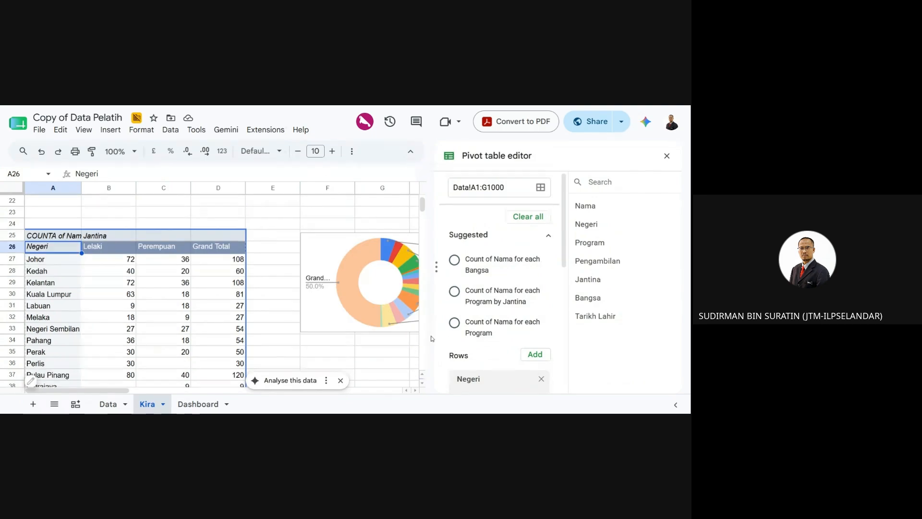
click(341, 379)
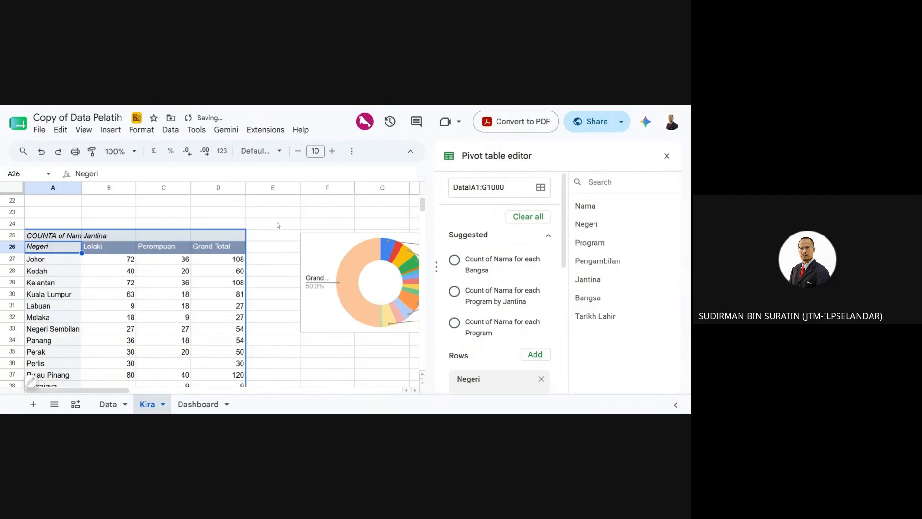
click(278, 225)
click(48, 239)
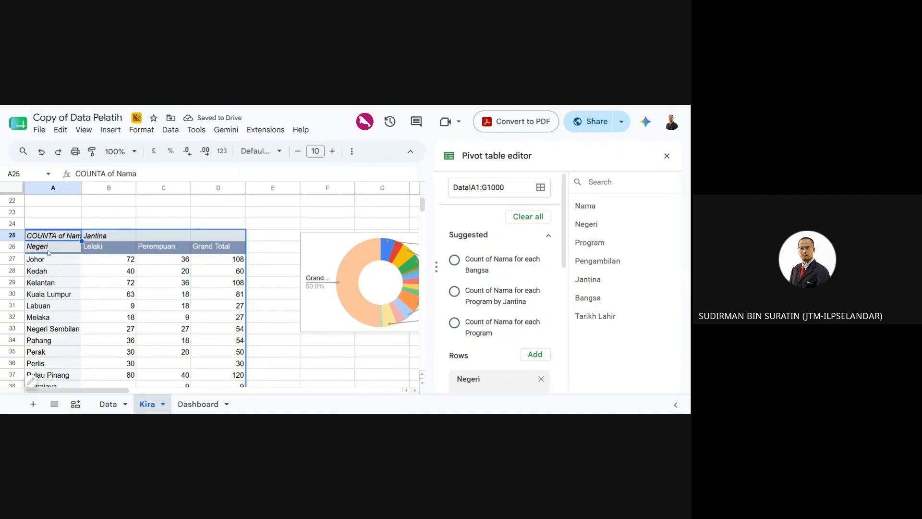
click(48, 251)
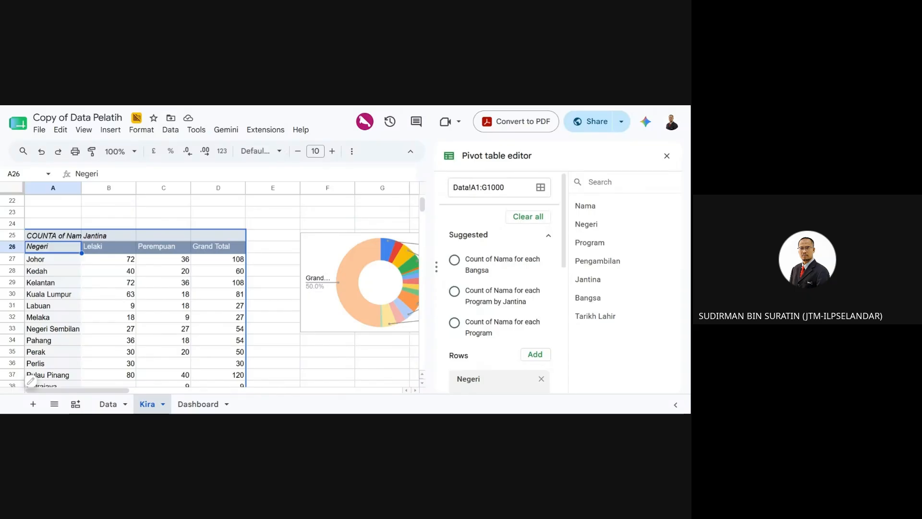
click(667, 156)
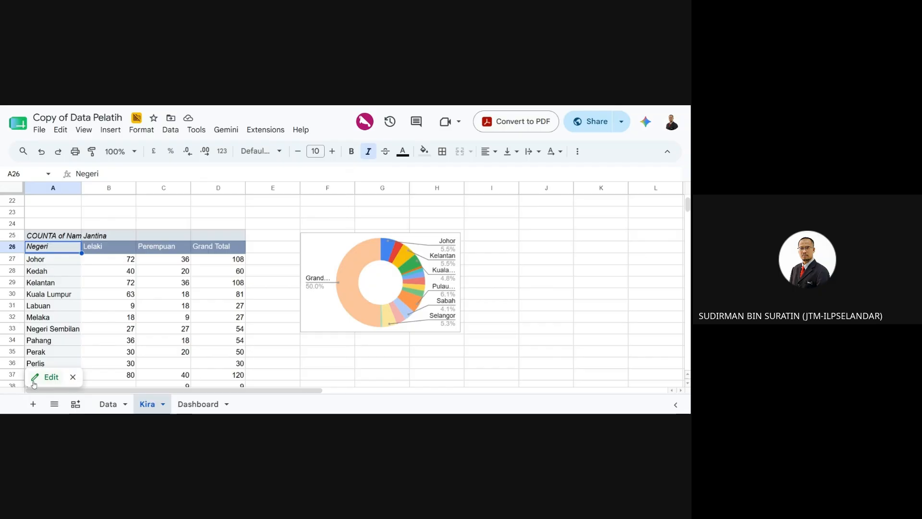
- Remove Negeri from the pivot rows, leaving Lelaki 654, Perempuan 345 and total 999
click(47, 376)
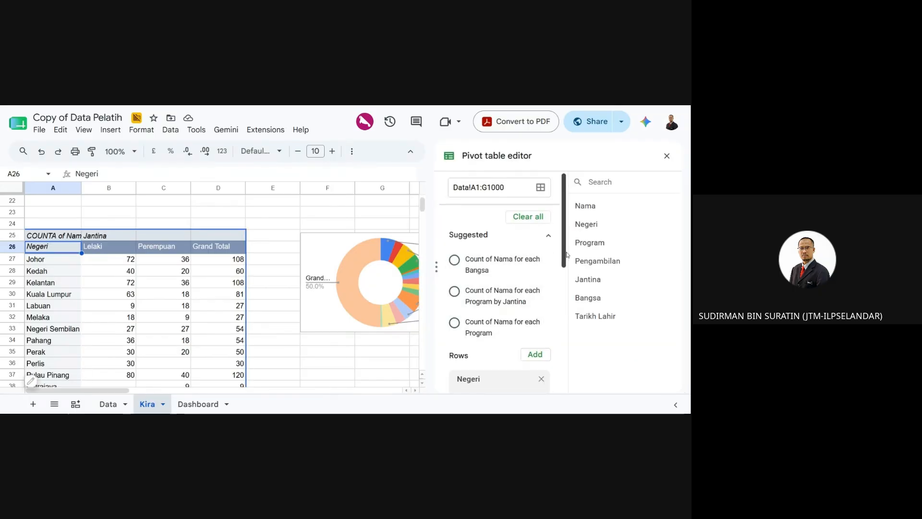
scroll(566, 257, down, 3)
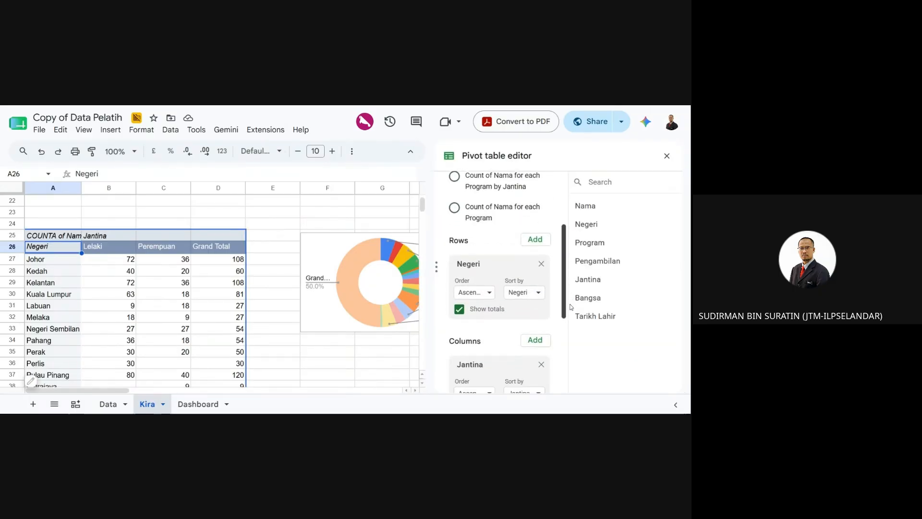
click(541, 264)
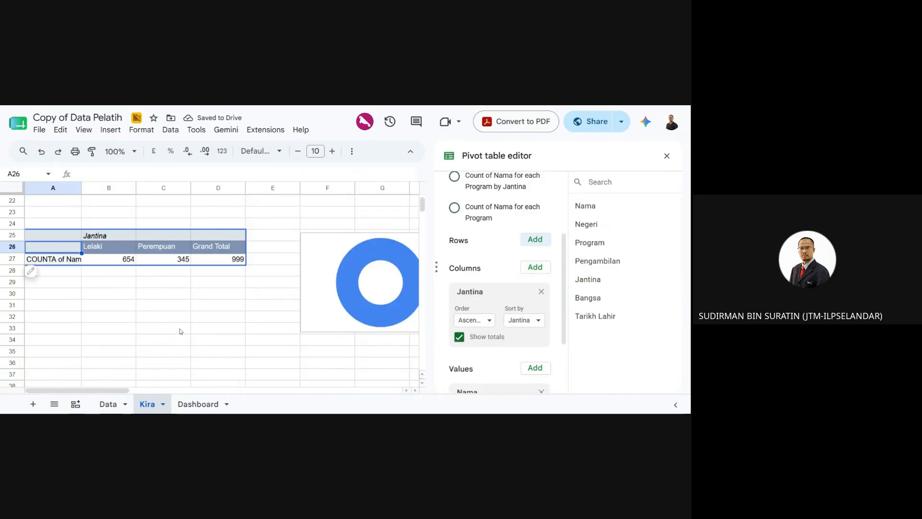
click(405, 255)
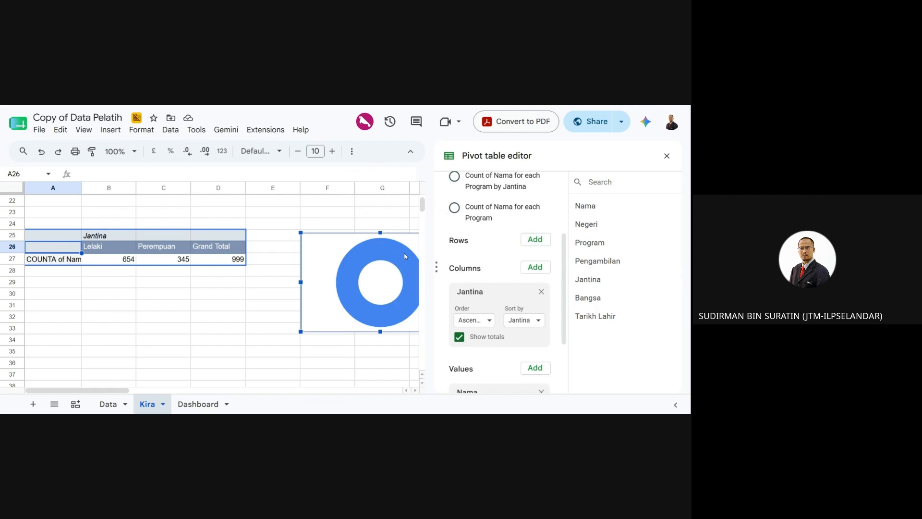
click(666, 157)
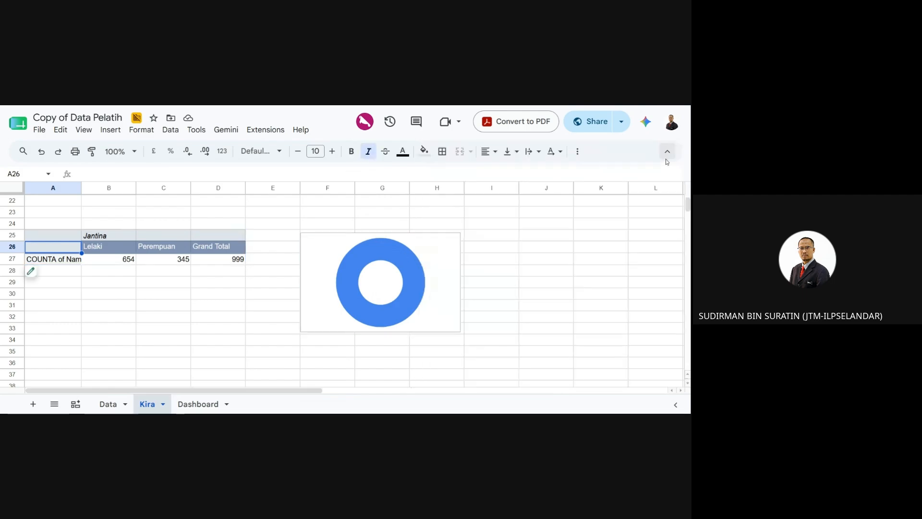
- Open the doughnut chart's editor and try data ranges A26:D27, then B26:C27
click(447, 242)
click(453, 241)
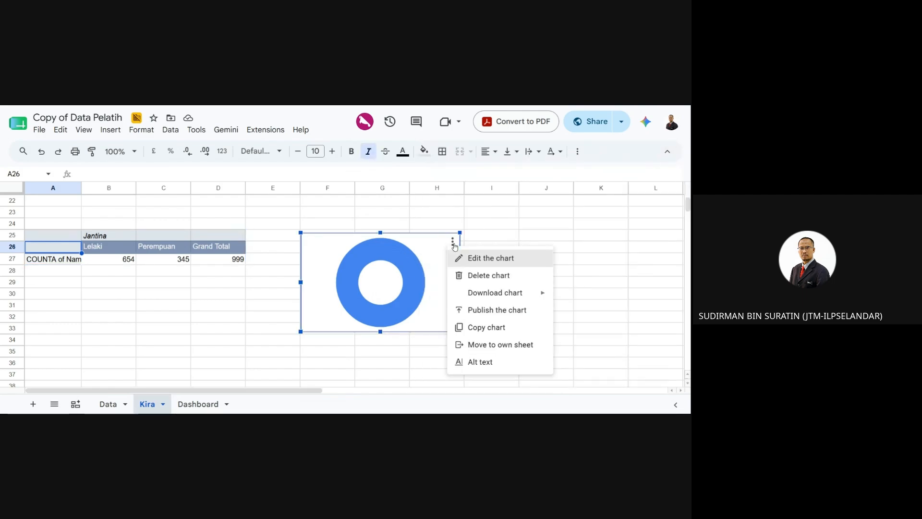
click(493, 261)
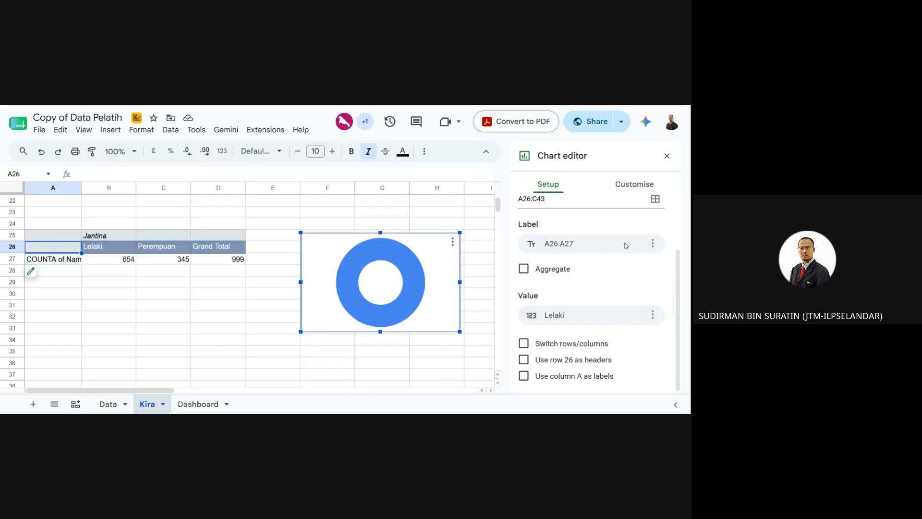
scroll(567, 247, up, 2)
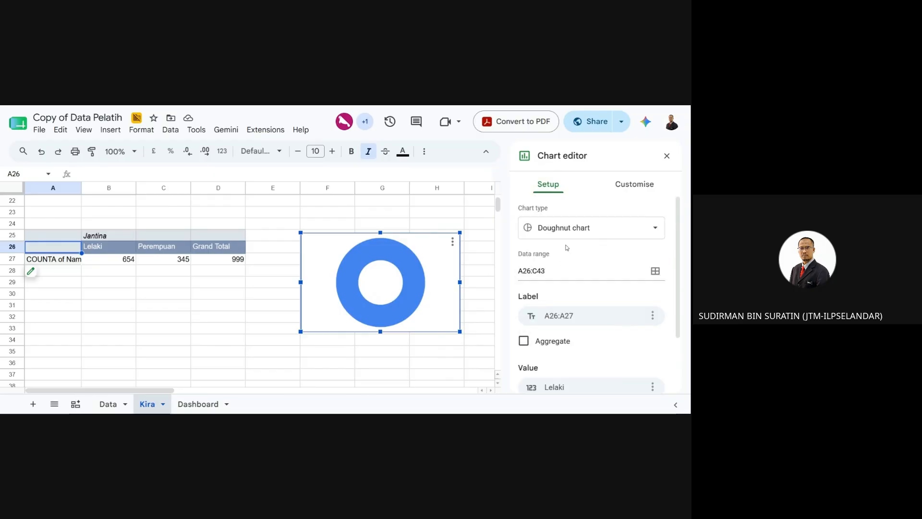
click(655, 271)
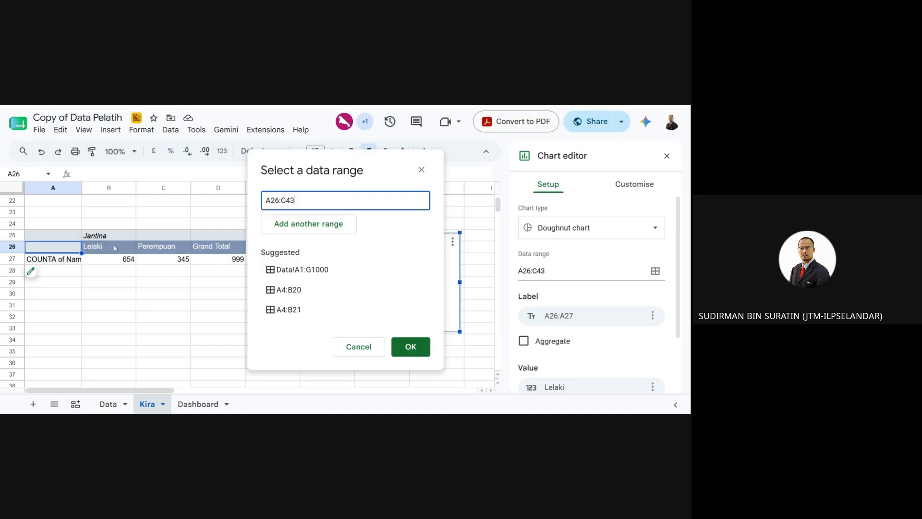
drag(61, 253, 158, 259)
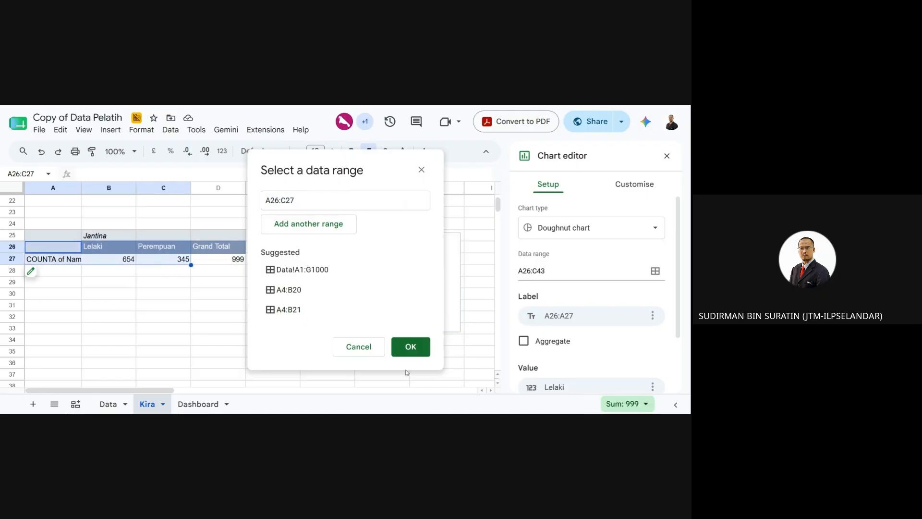
click(411, 346)
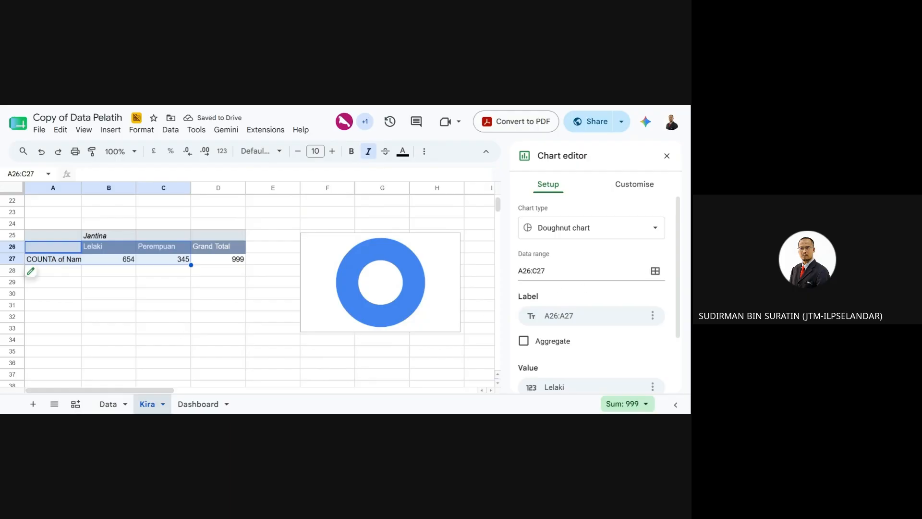
click(655, 270)
drag(109, 246, 169, 259)
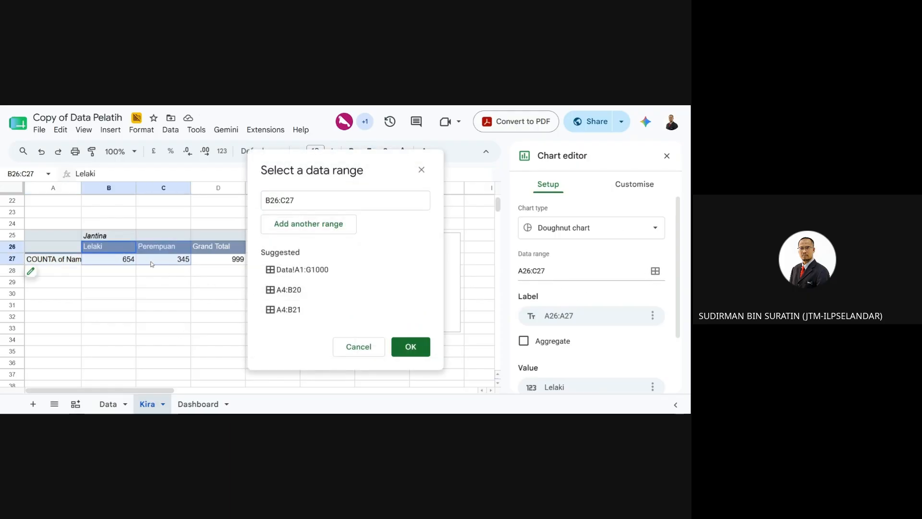
click(411, 346)
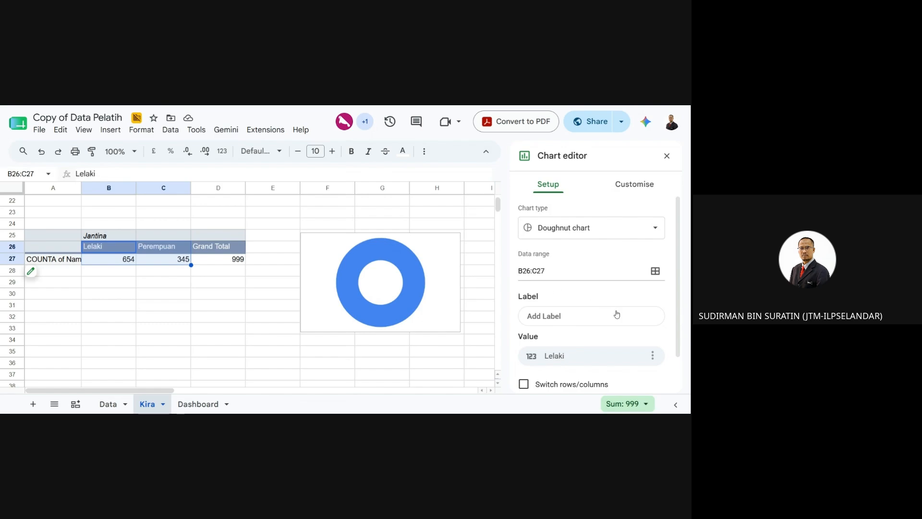
- Use row 26 as headers, reset the range to A26:C27, and use column B as labels
scroll(588, 358, down, 1)
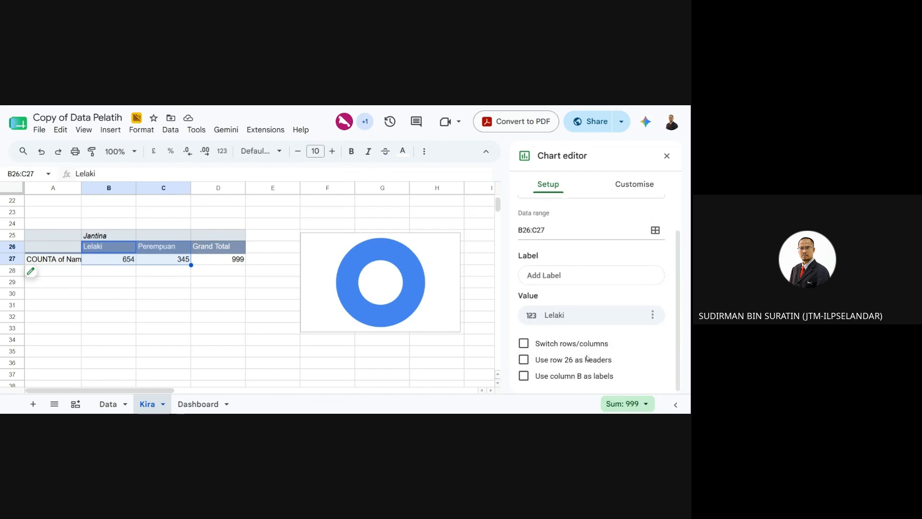
click(526, 361)
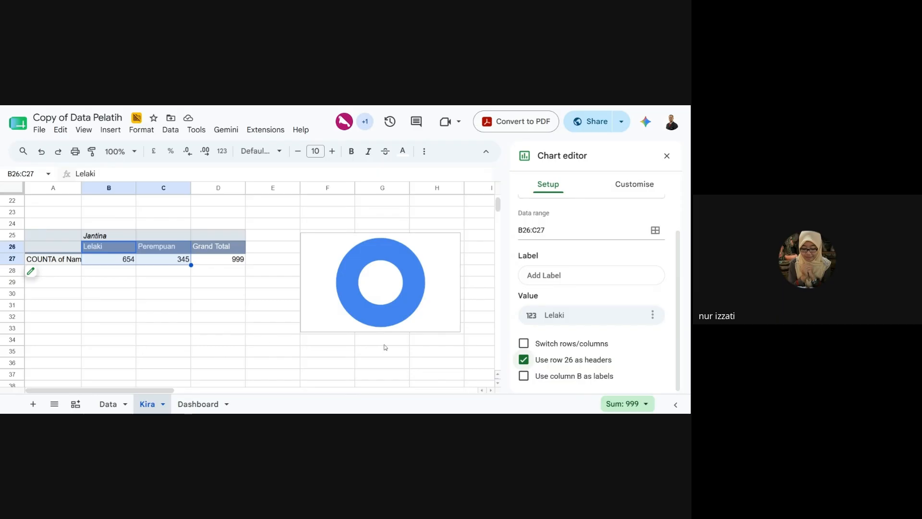
click(655, 229)
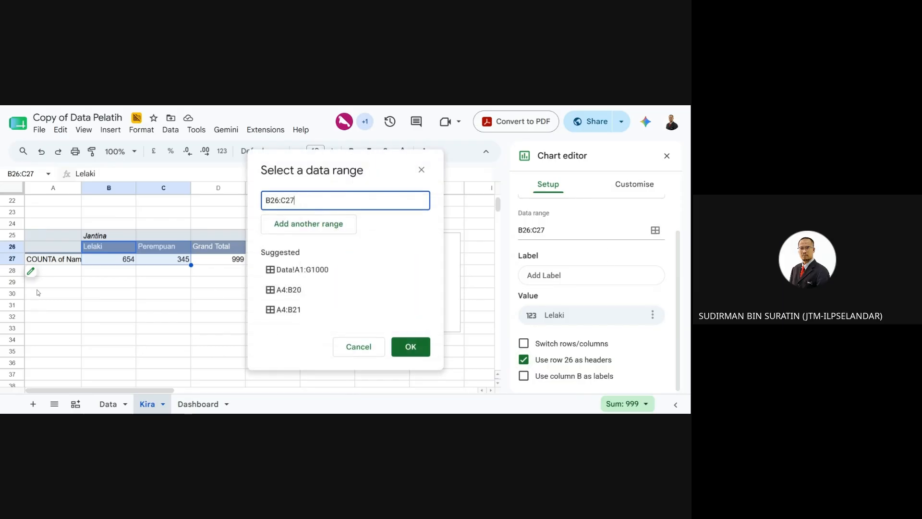
drag(68, 246, 151, 262)
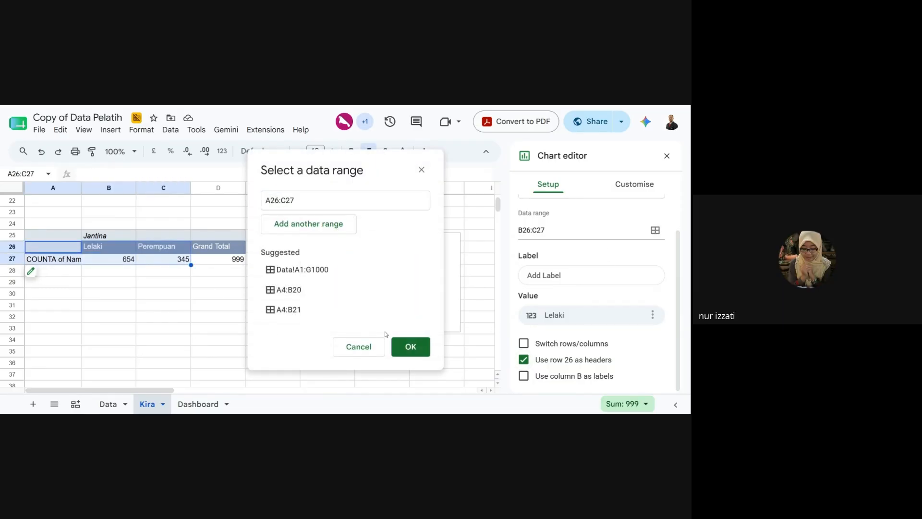
click(410, 346)
click(524, 376)
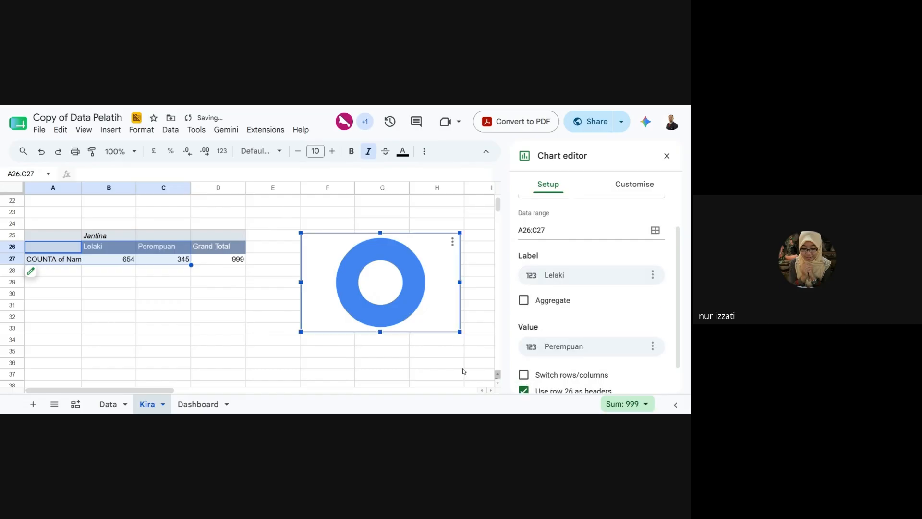
scroll(431, 357, up, 2)
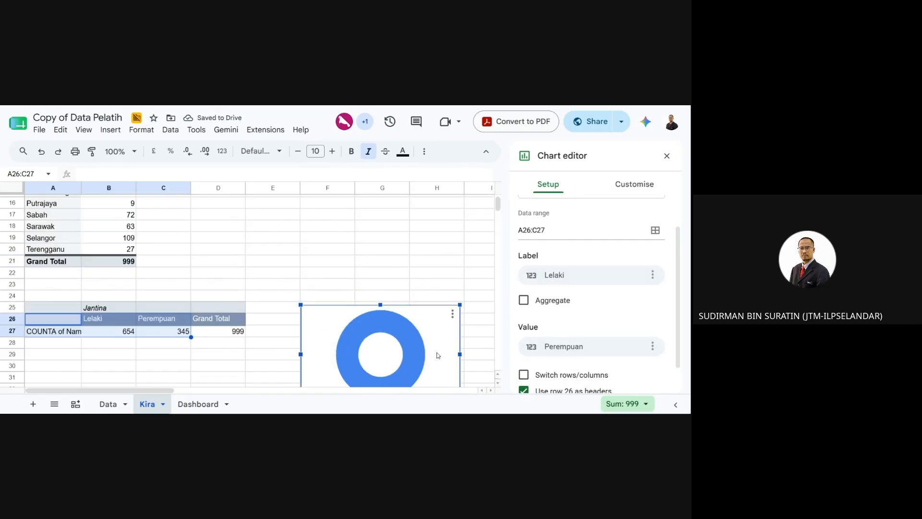
scroll(434, 356, down, 3)
scroll(437, 356, up, 2)
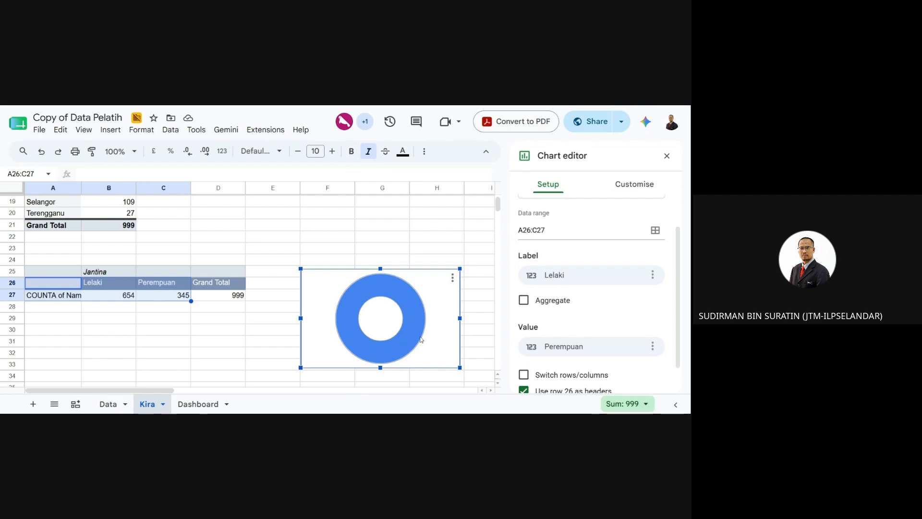
- Set the label to A26:A27, switch rows/columns, keep aggregation on, and untick column A headers
click(596, 276)
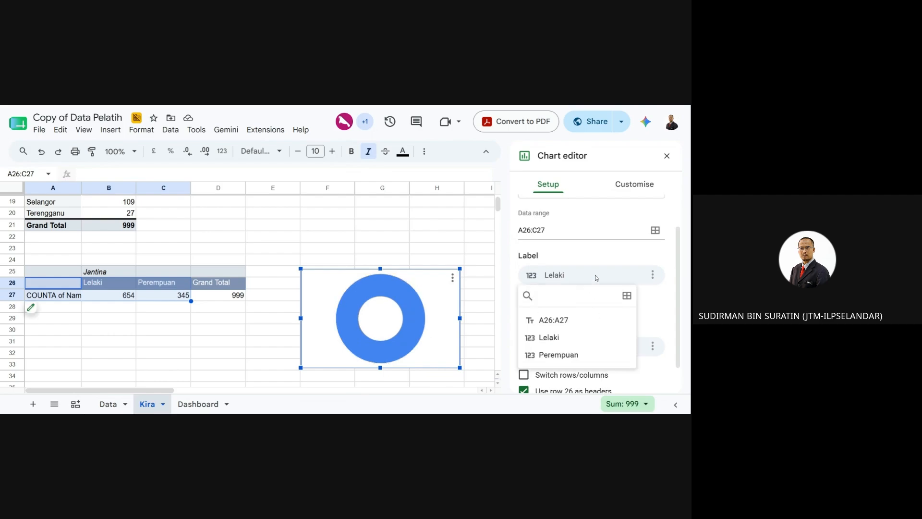
click(578, 320)
click(524, 375)
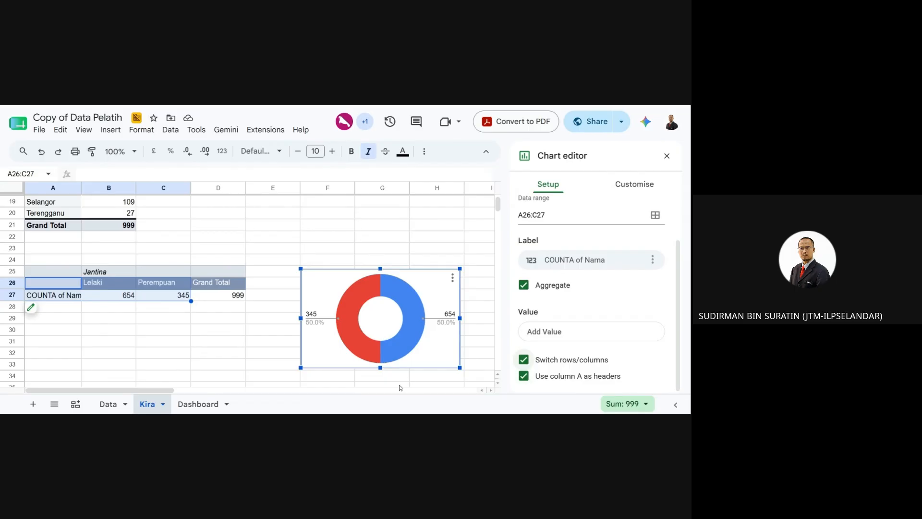
click(524, 285)
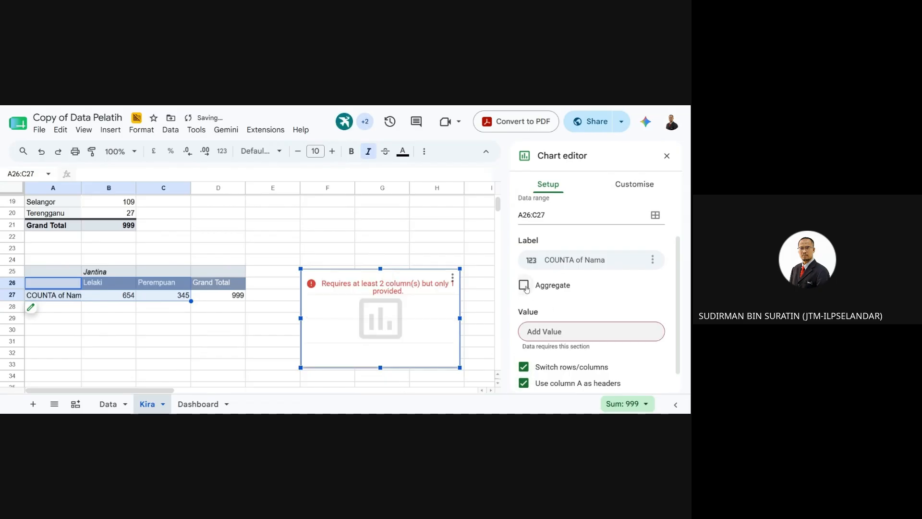
click(524, 285)
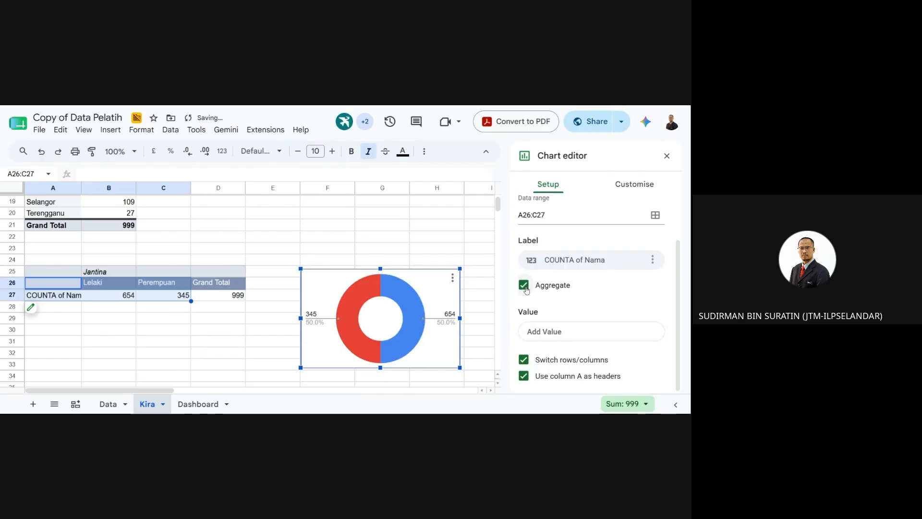
click(524, 377)
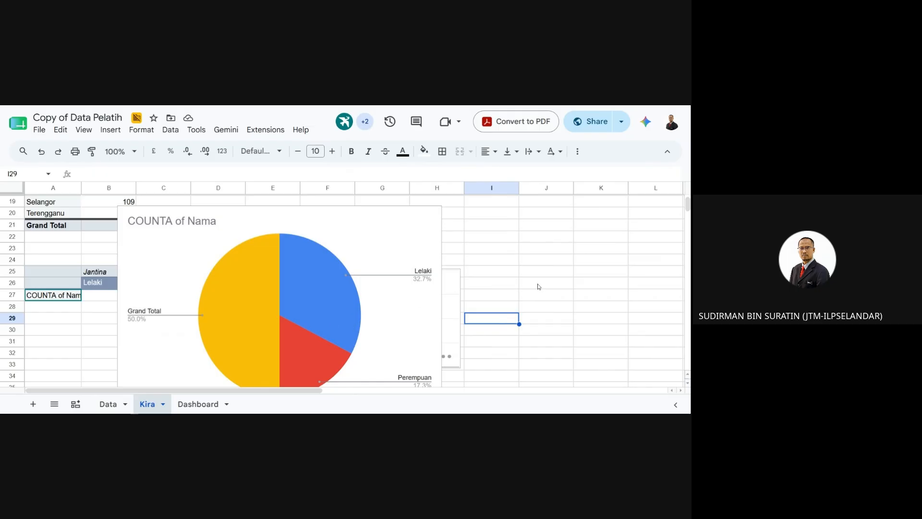
- Move the gender pie chart right over columns G–L and delete the empty placeholder chart
click(391, 308)
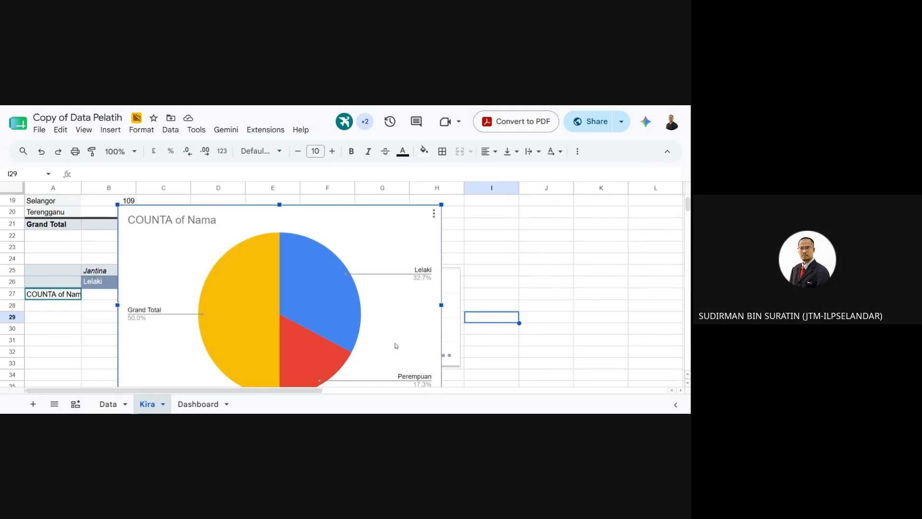
drag(389, 324, 624, 329)
scroll(579, 337, down, 1)
mouse_move(532, 368)
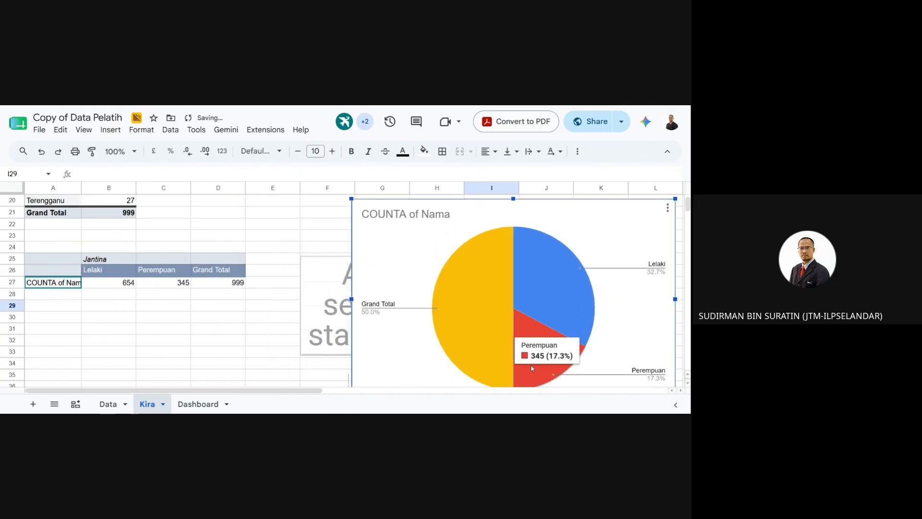
click(327, 283)
key(Delete)
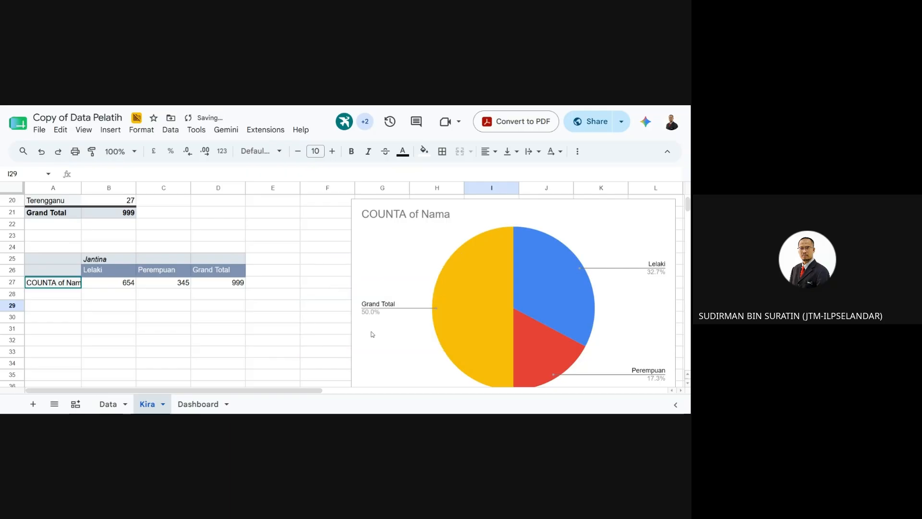
- Drag the gender pie chart left and back right, then delete it
click(497, 265)
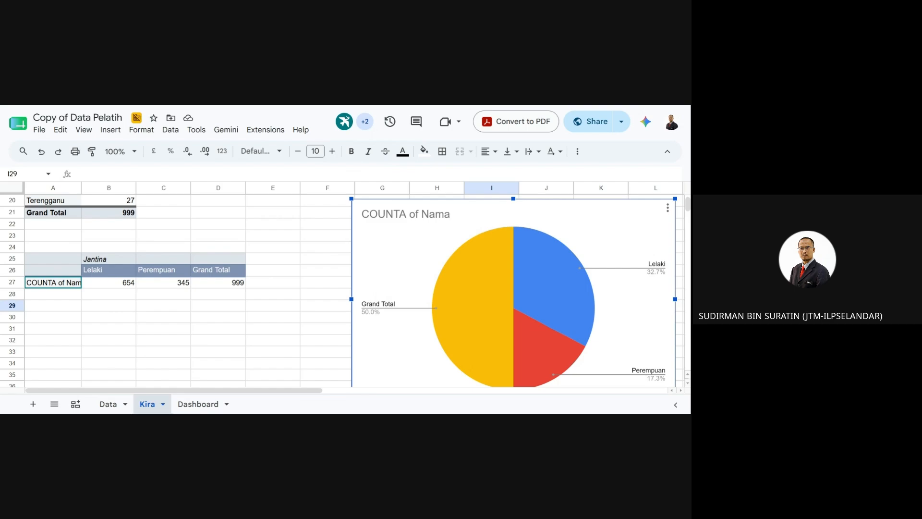
drag(621, 305, 389, 297)
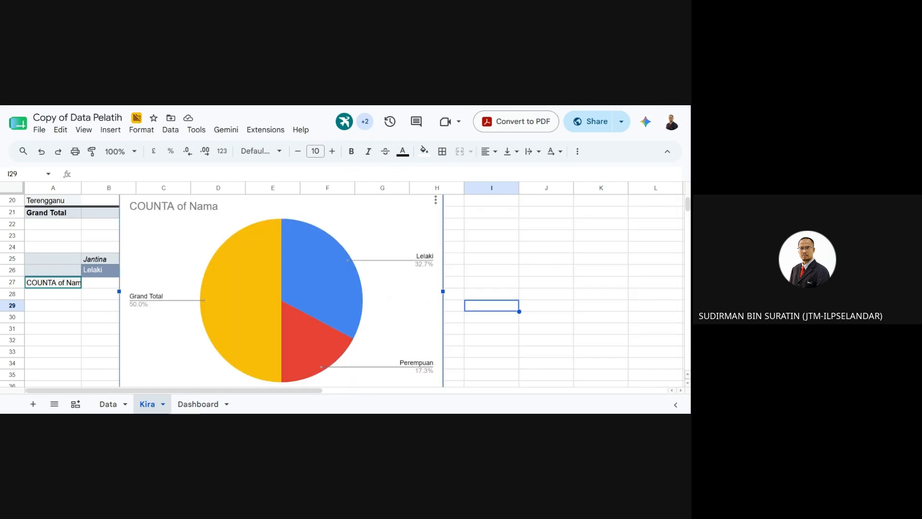
drag(383, 218, 612, 231)
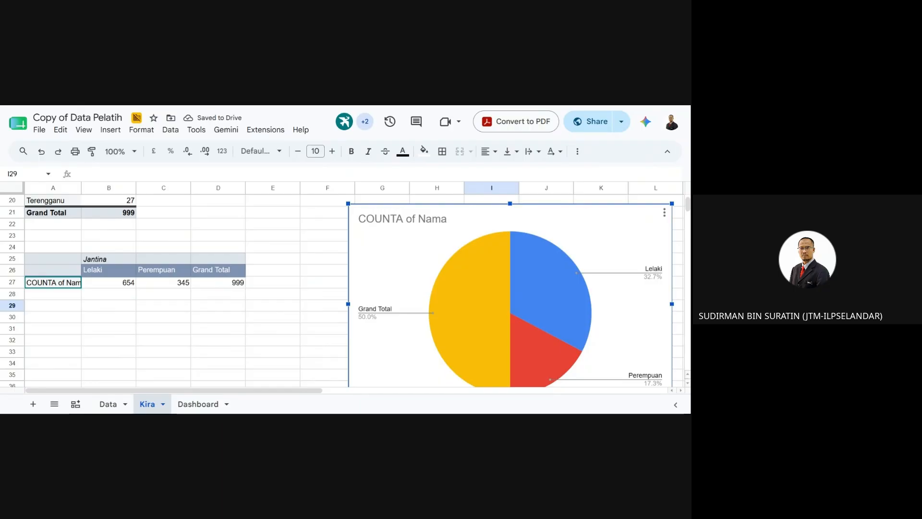
key(Delete)
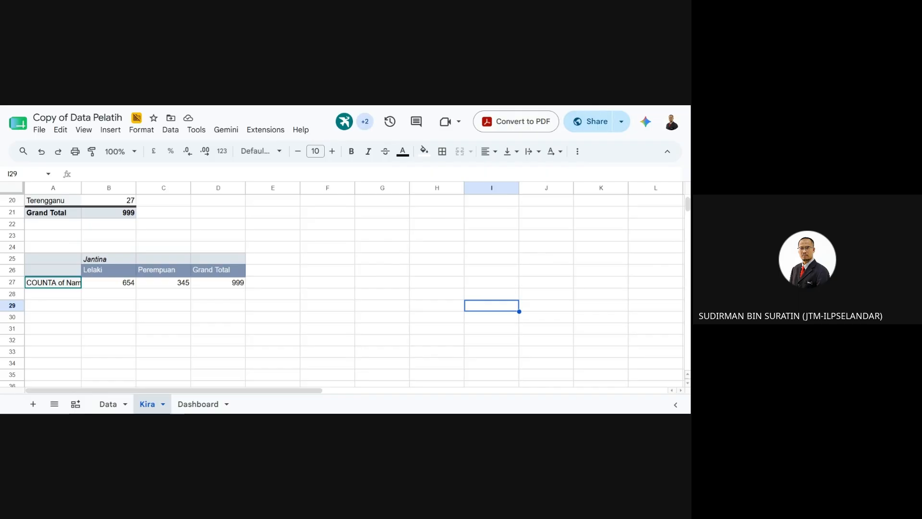
- Select the gender cells starting at B26 and dismiss their context menu unused
click(325, 270)
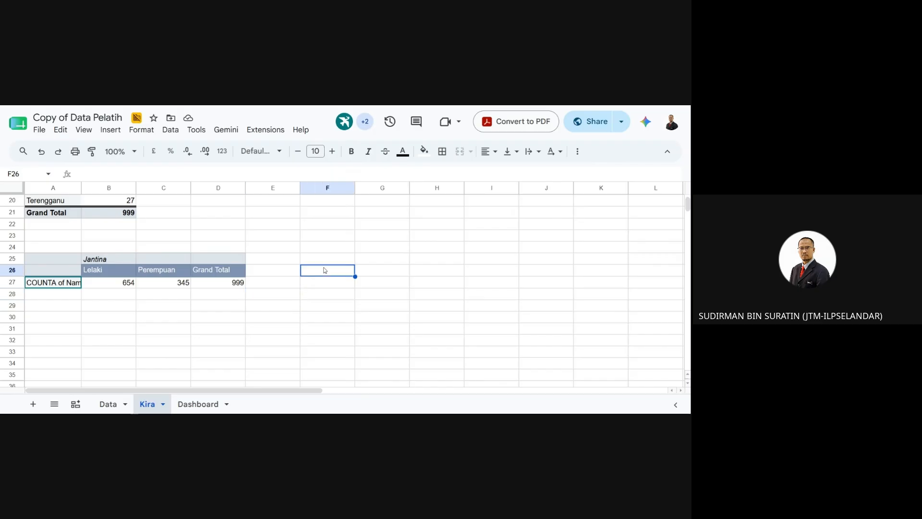
click(115, 275)
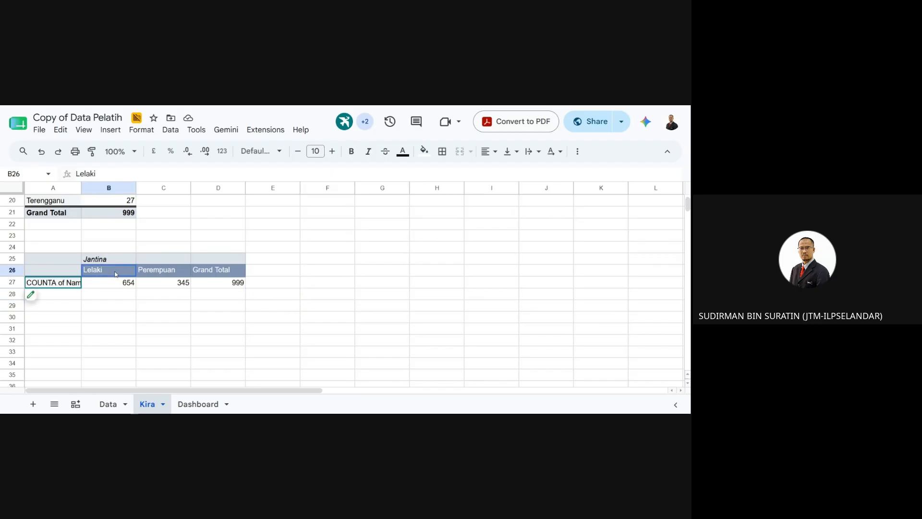
right_click(167, 276)
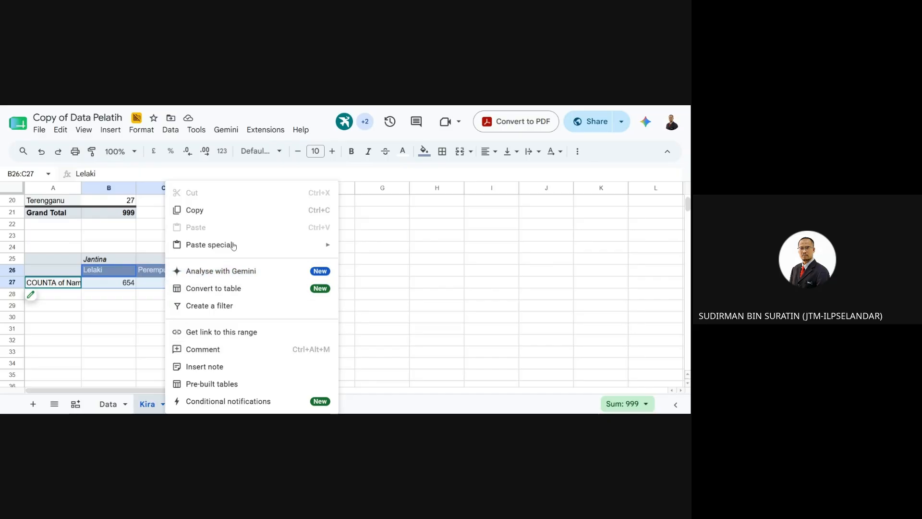
key(Escape)
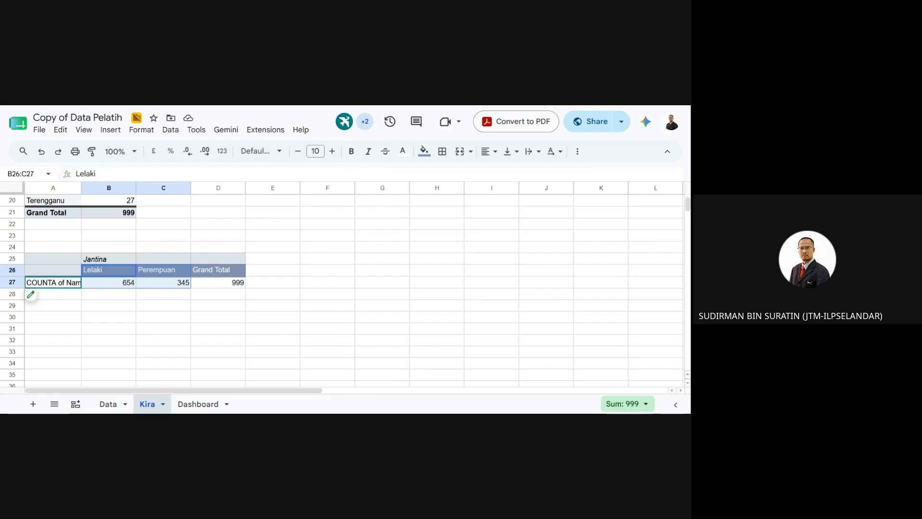
- Insert a chart from the gender counts, then delete the resulting pie chart
click(110, 130)
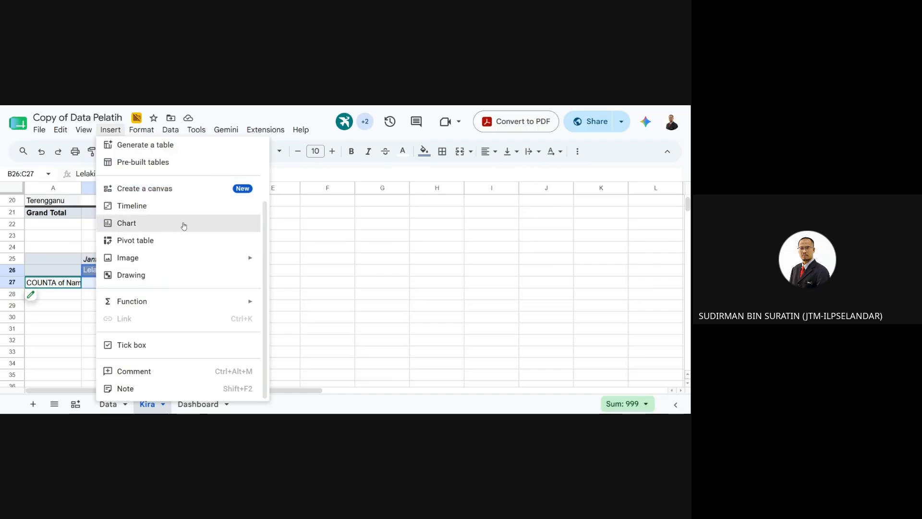
click(180, 223)
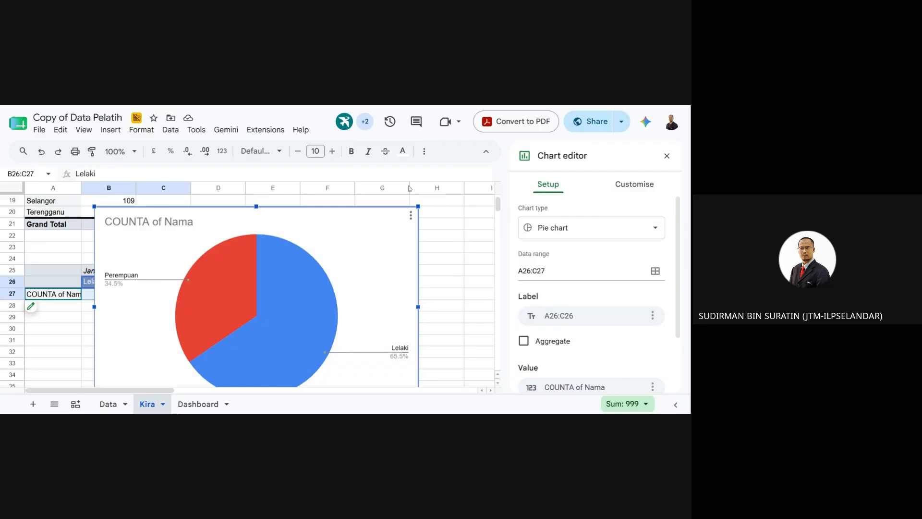
click(411, 215)
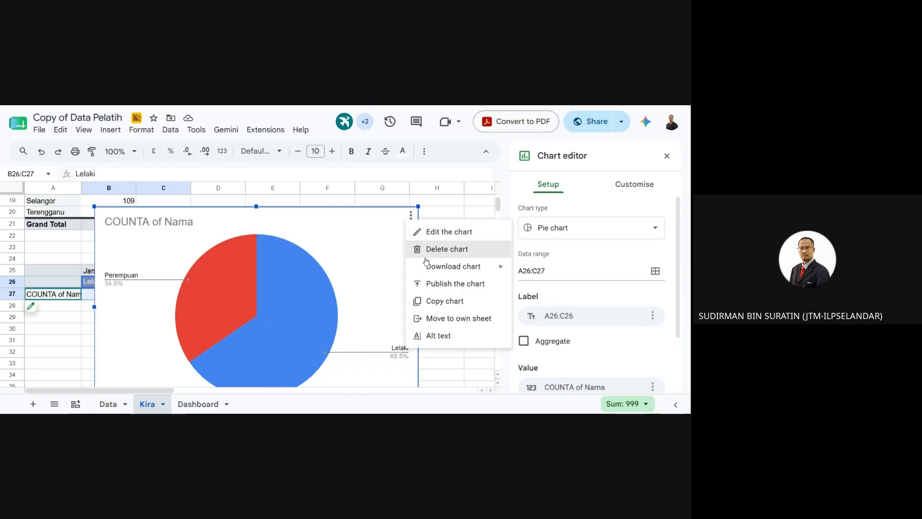
click(432, 245)
click(345, 334)
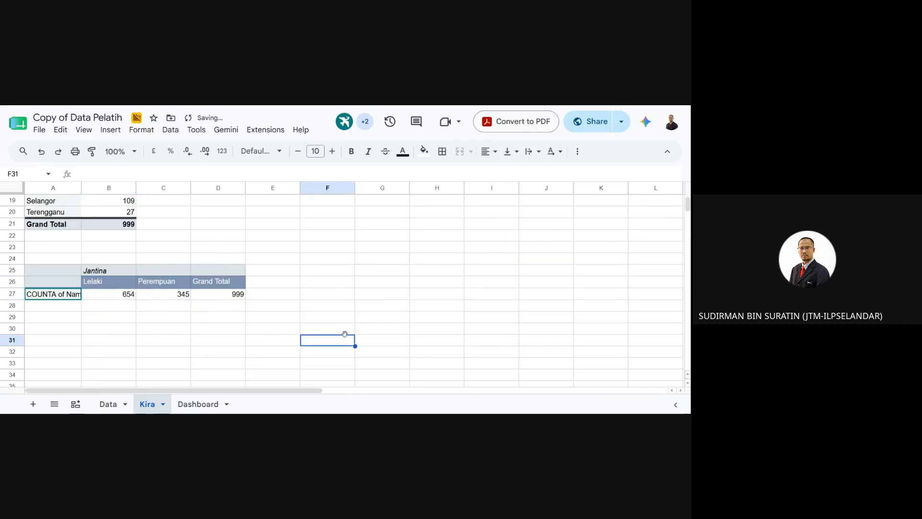
- Select the Lelaki and Perempuan counts in B26:C27
scroll(292, 344, up, 2)
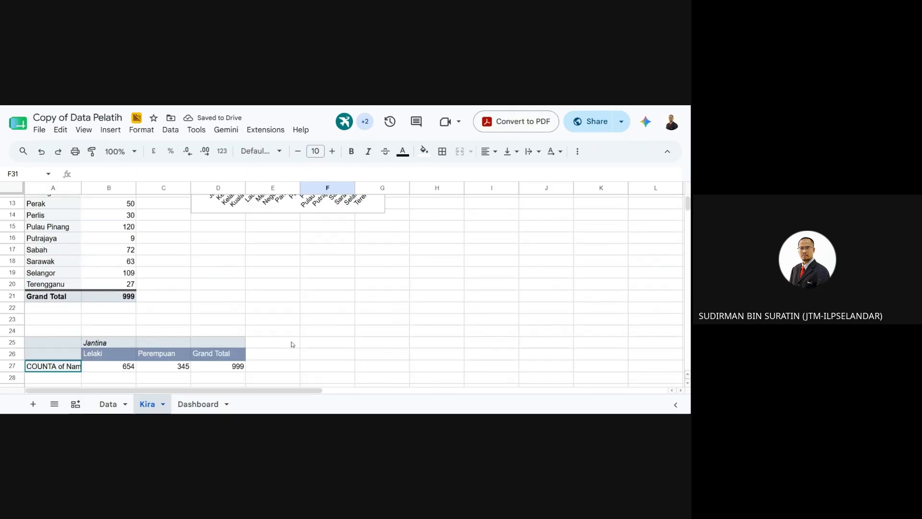
scroll(293, 340, up, 3)
scroll(293, 341, down, 6)
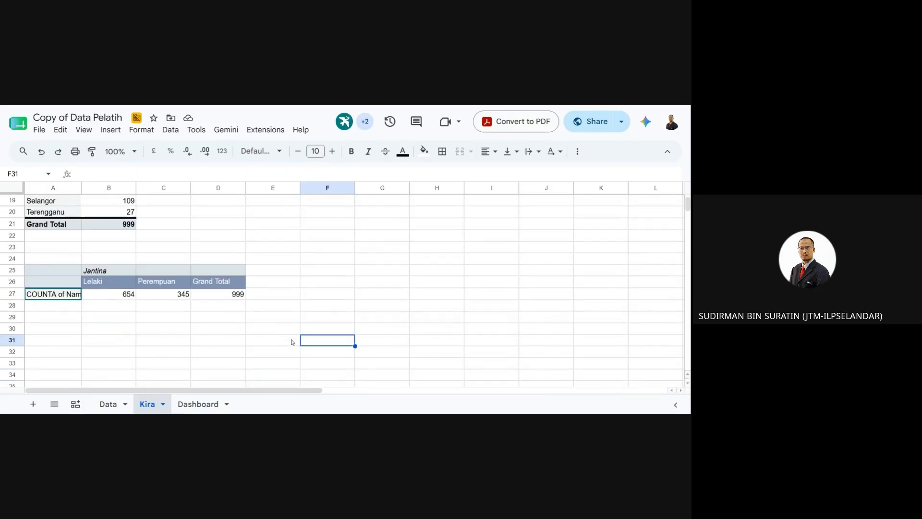
drag(123, 248, 185, 267)
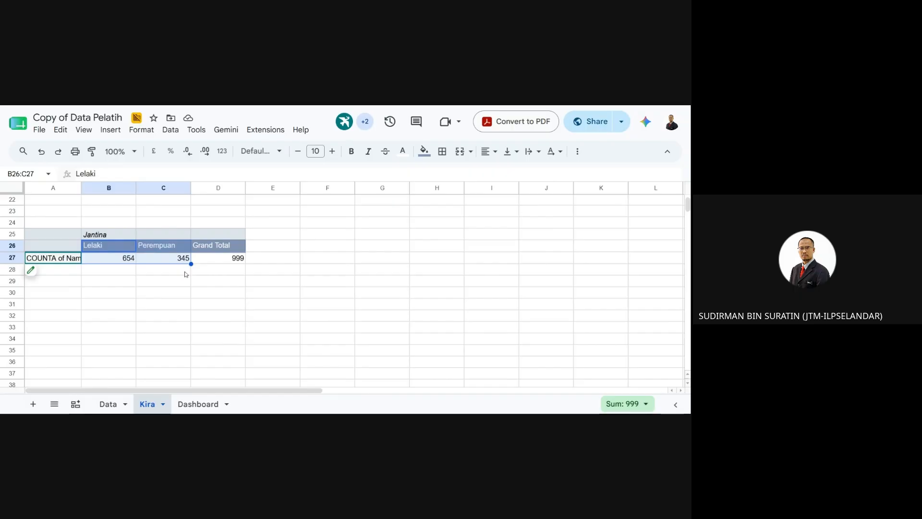
- Browse the Data, Format and Tools menus, then insert a chart from the selection
click(170, 129)
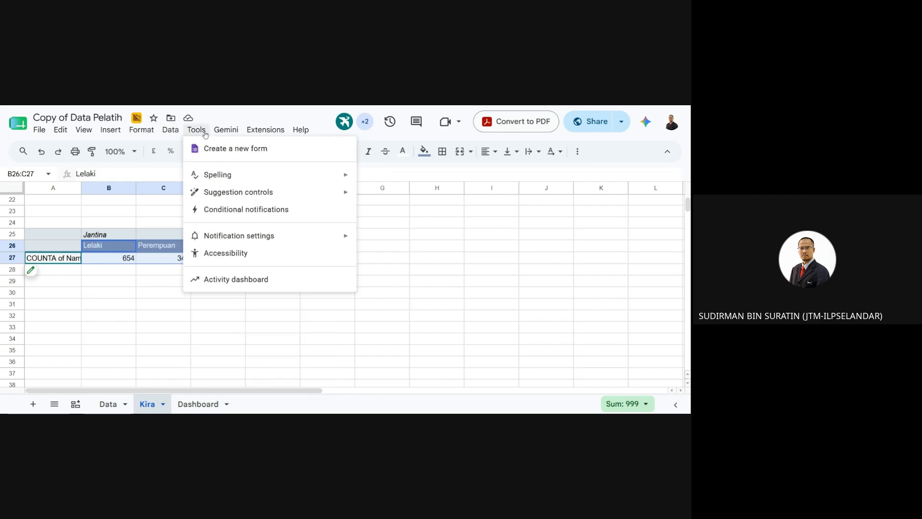
mouse_move(143, 133)
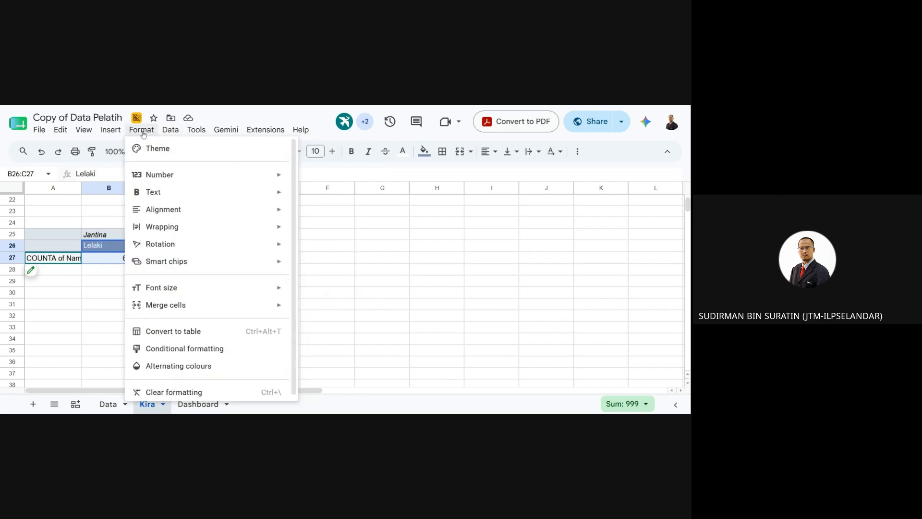
mouse_move(173, 133)
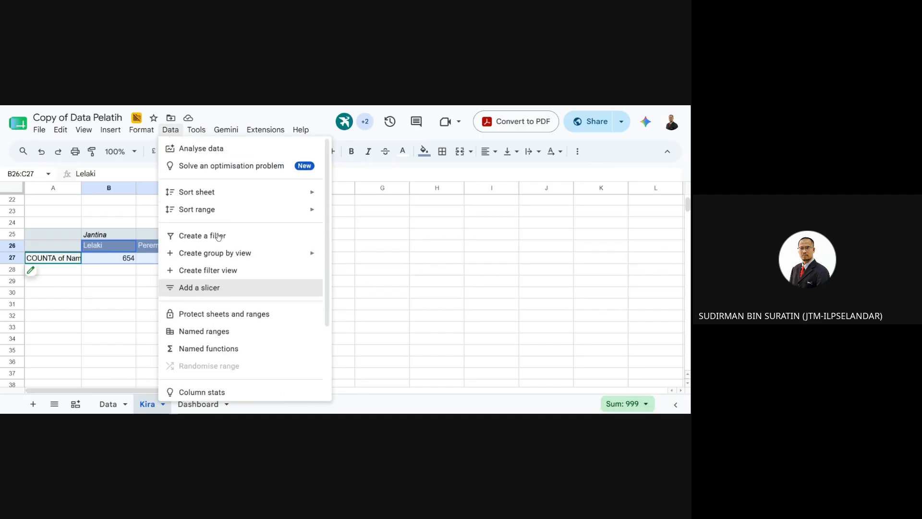
scroll(293, 268, down, 2)
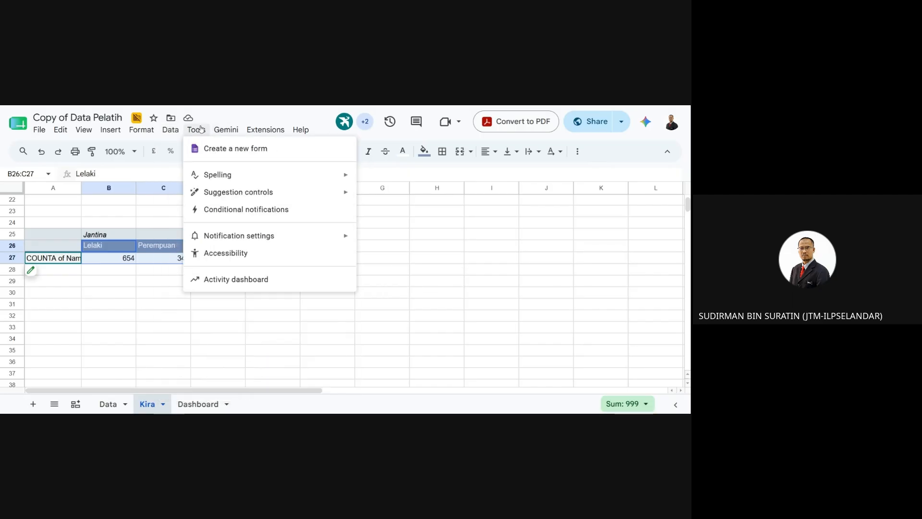
mouse_move(111, 128)
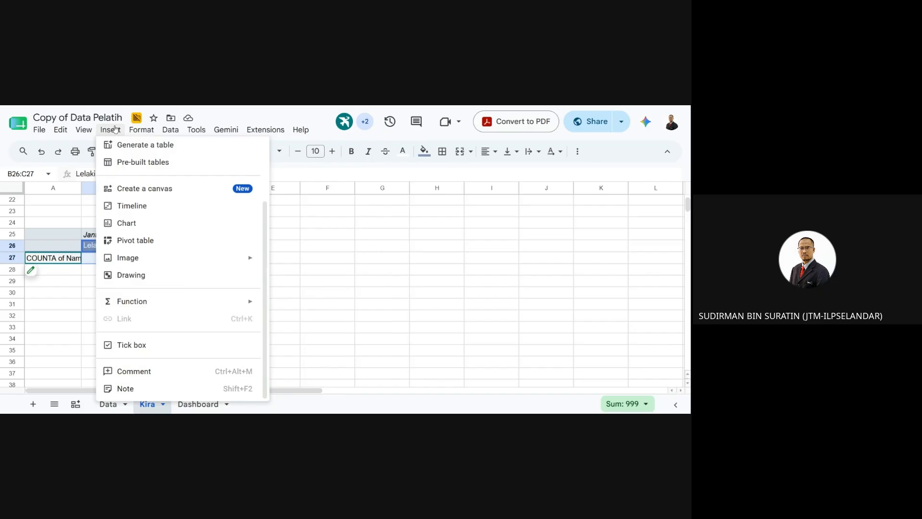
click(153, 221)
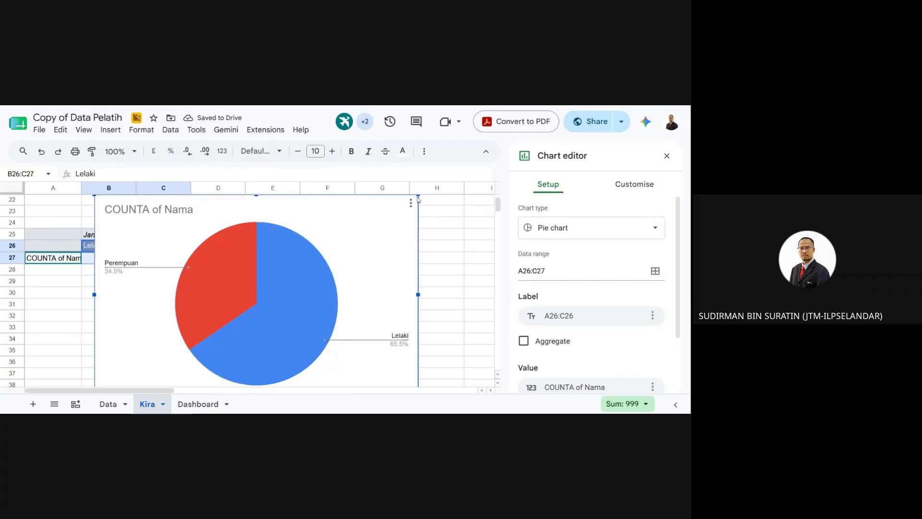
- Shrink the pie chart to about half size and place it beside the gender pivot table
drag(417, 196, 253, 297)
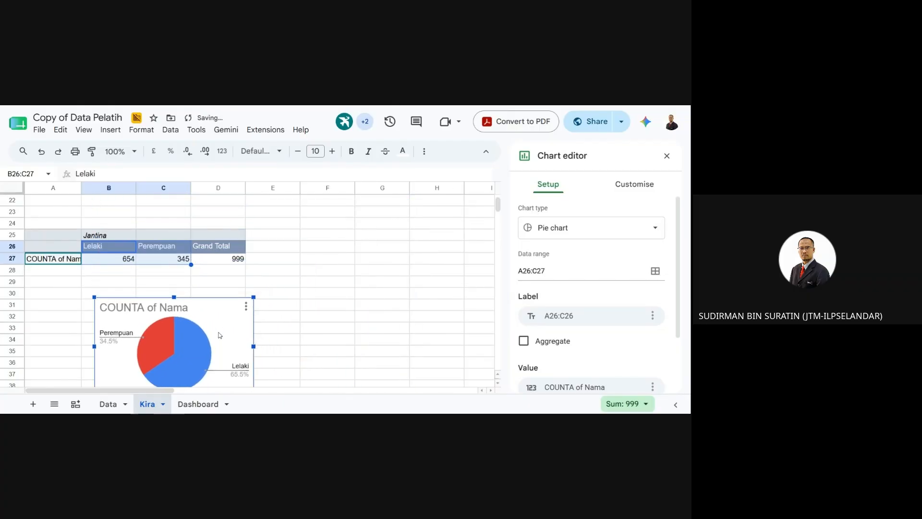
drag(176, 311, 346, 240)
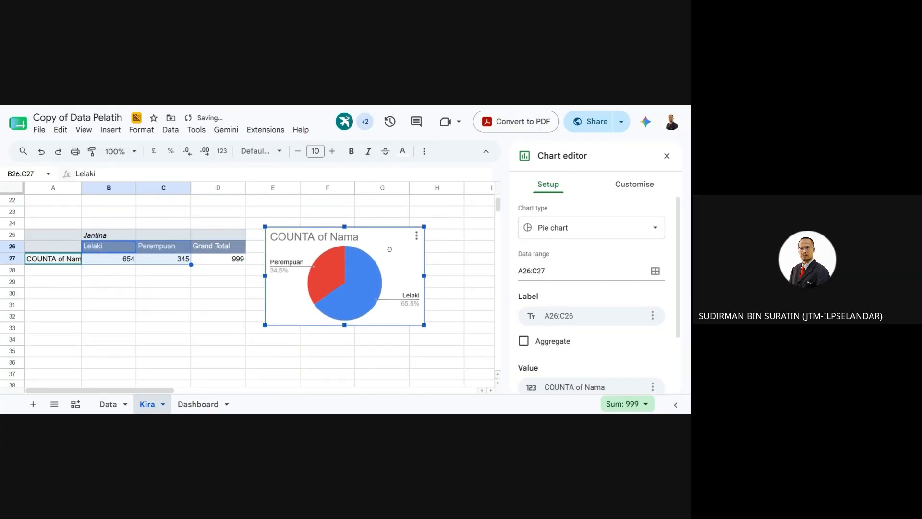
double_click(346, 239)
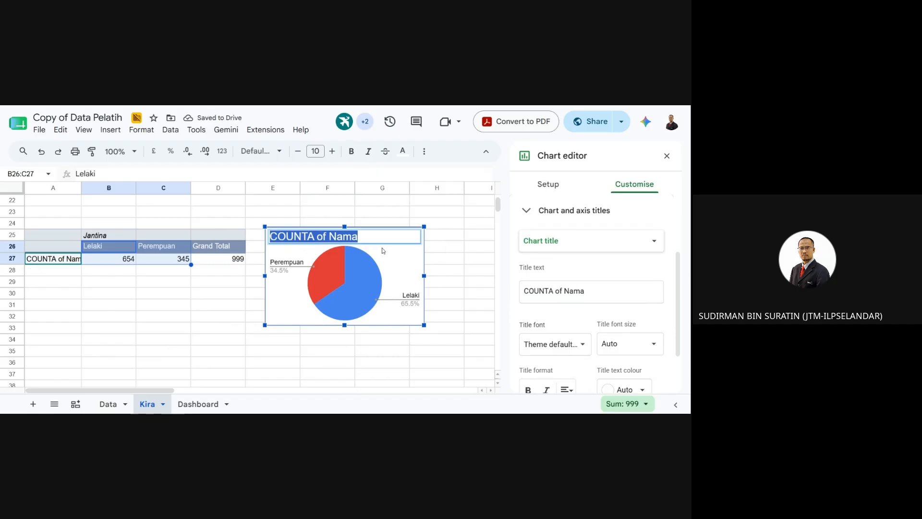
- Retitle the pie chart 'Peratus Jantina Pelatih'
text(Jum)
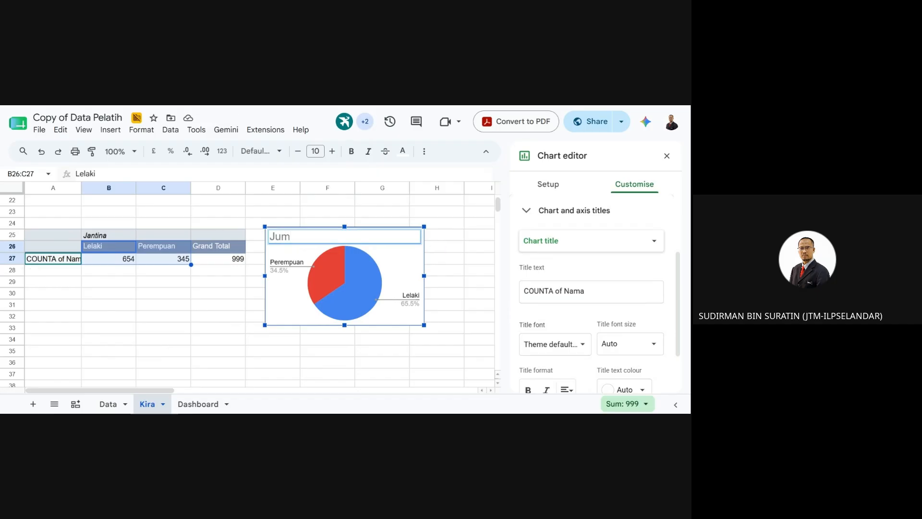
text(lah)
key(BackSpace)
key(BackSpace)
key(BackSpace)
key(BackSpace)
key(BackSpace)
text(antina)
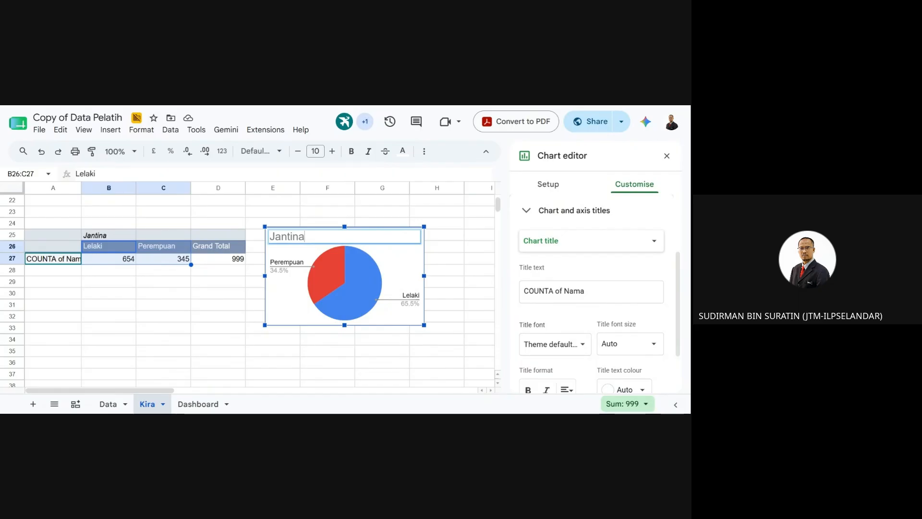
text( pelatihn)
key(BackSpace)
key(BackSpace)
key(BackSpace)
key(BackSpace)
key(BackSpace)
key(BackSpace)
key(BackSpace)
key(BackSpace)
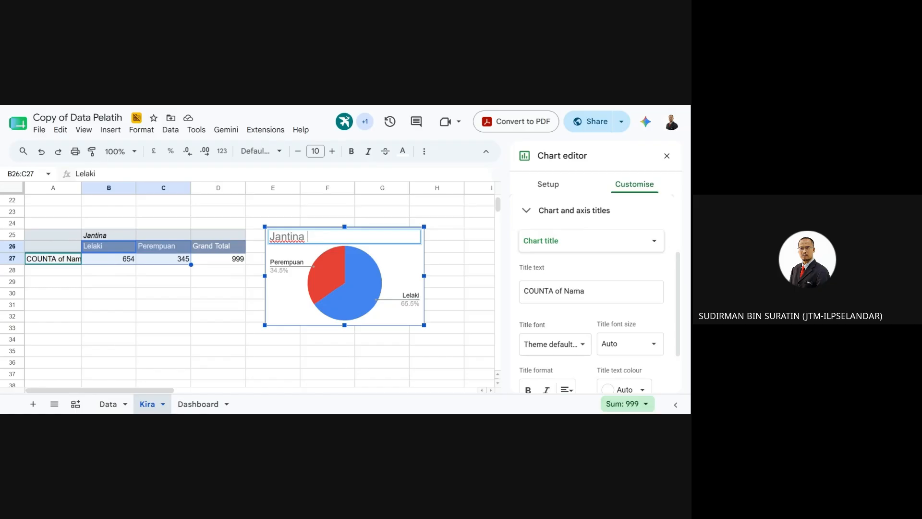
text(peratus)
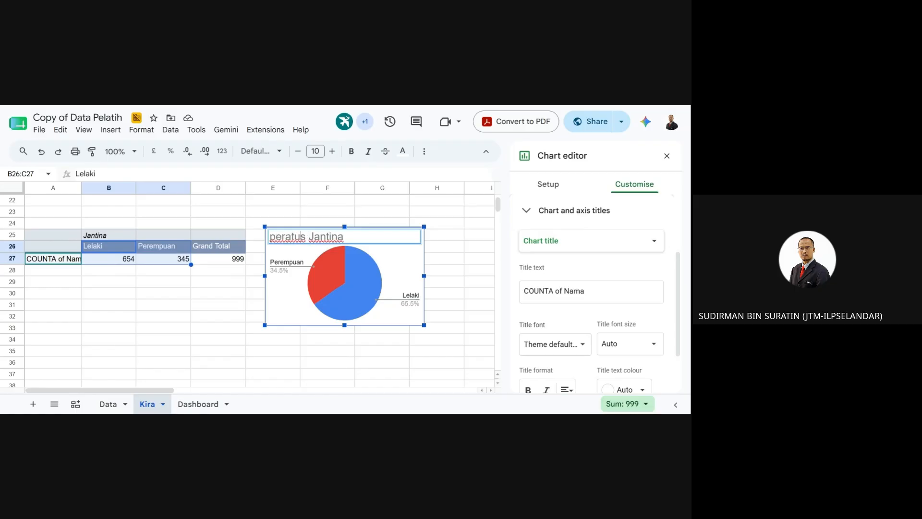
key(Delete)
text(P)
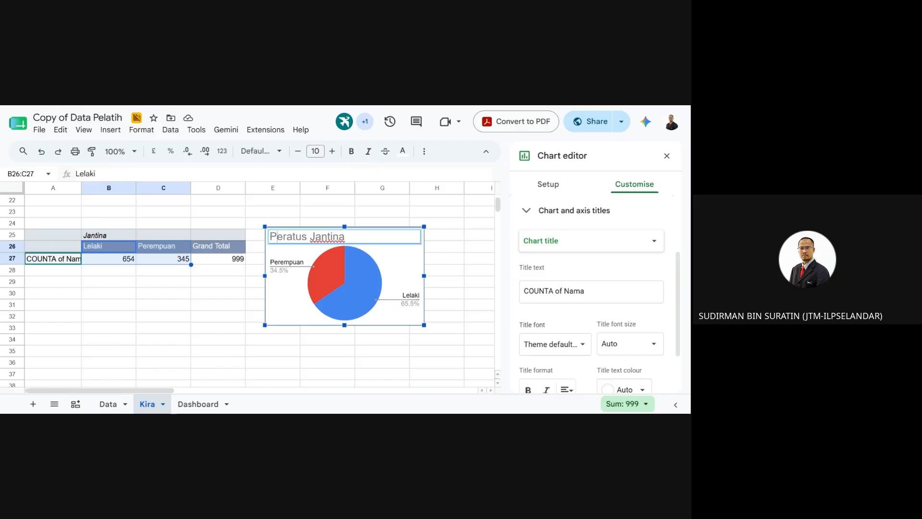
text( pelatih)
key(Delete)
text(P)
click(397, 346)
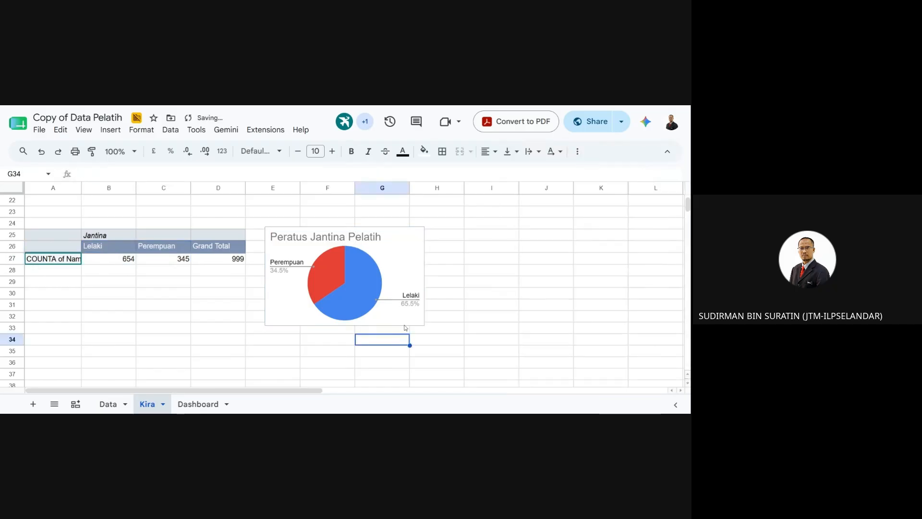
- Paste the pie chart onto the Dashboard sheet beside the bar chart at E4
click(415, 247)
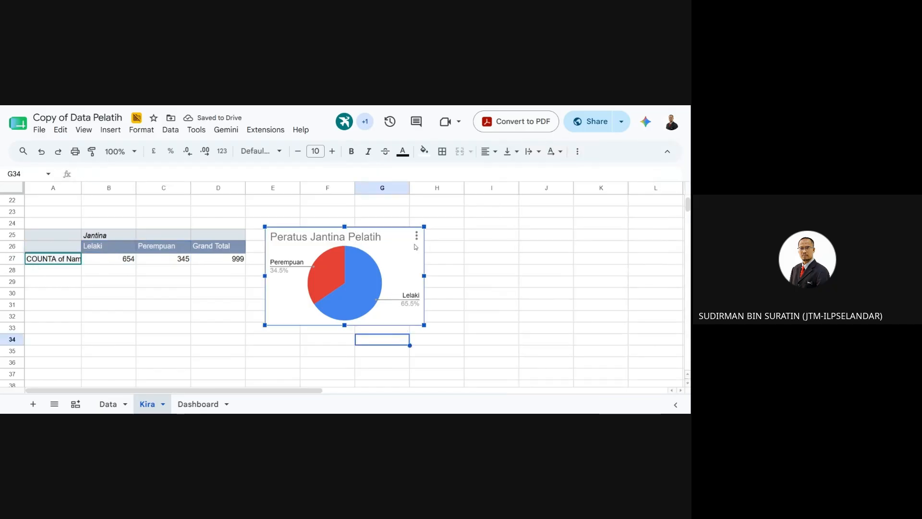
click(217, 403)
key(ctrl+v)
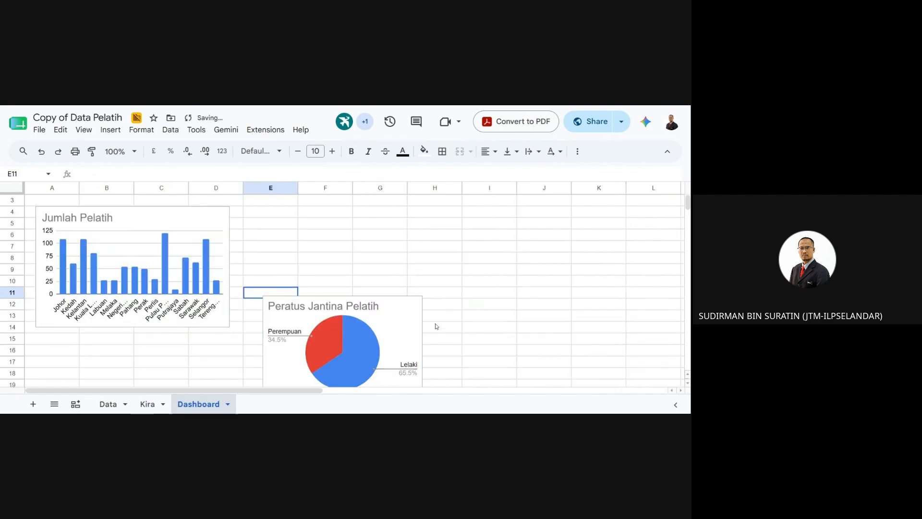
click(466, 333)
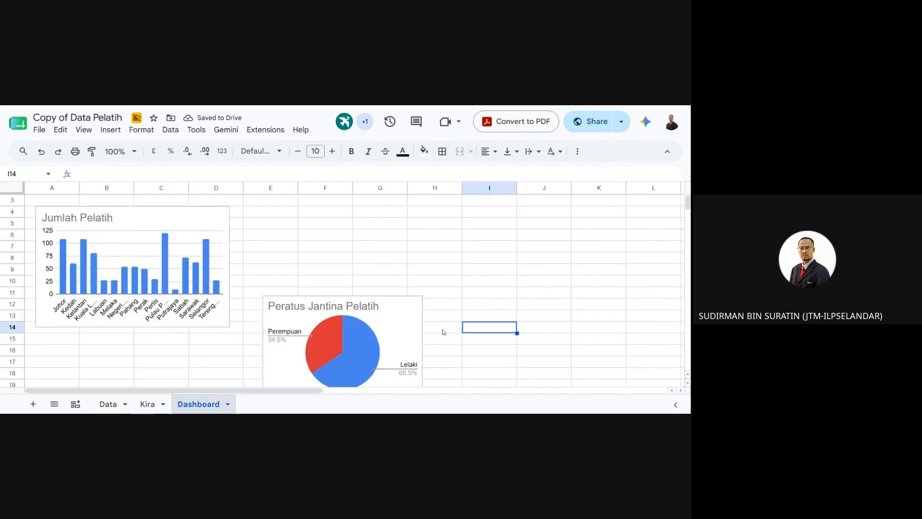
click(404, 329)
drag(398, 319, 377, 229)
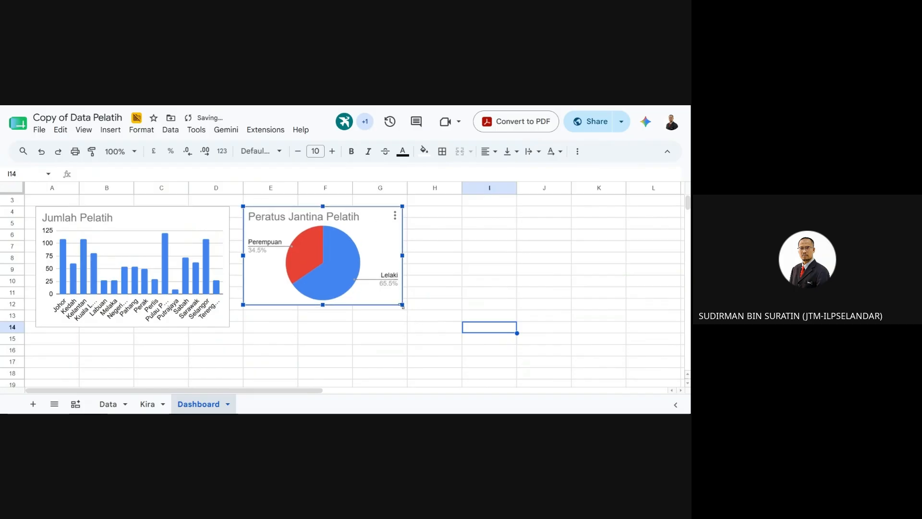
- Enlarge the pasted pie chart slightly, then go to the Data sheet
drag(402, 305, 408, 328)
click(384, 368)
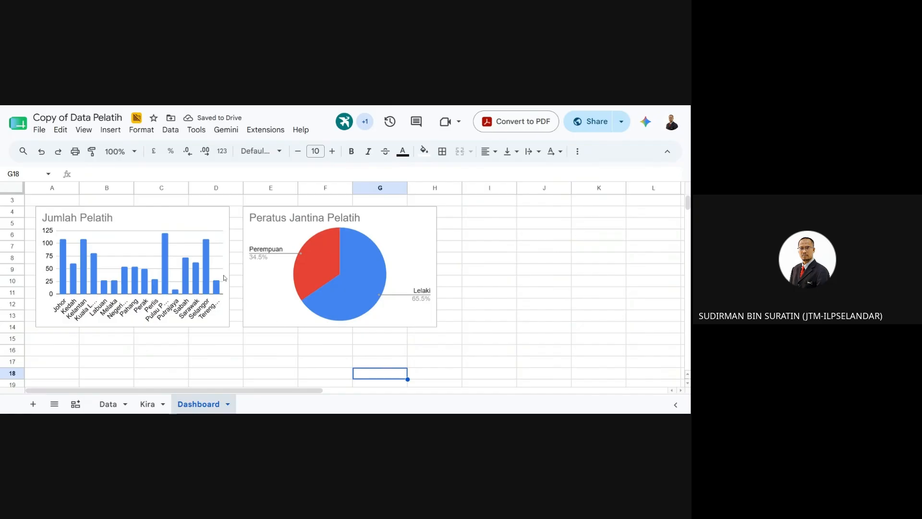
click(507, 350)
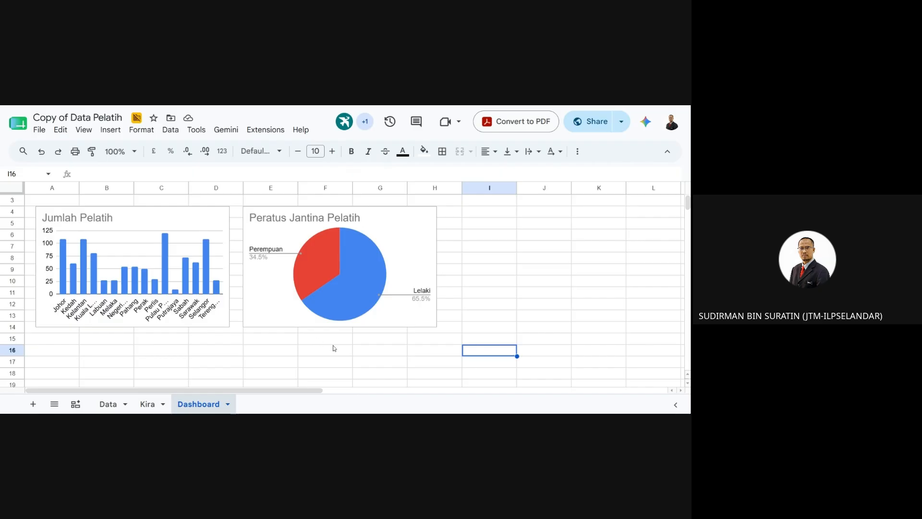
scroll(306, 344, up, 1)
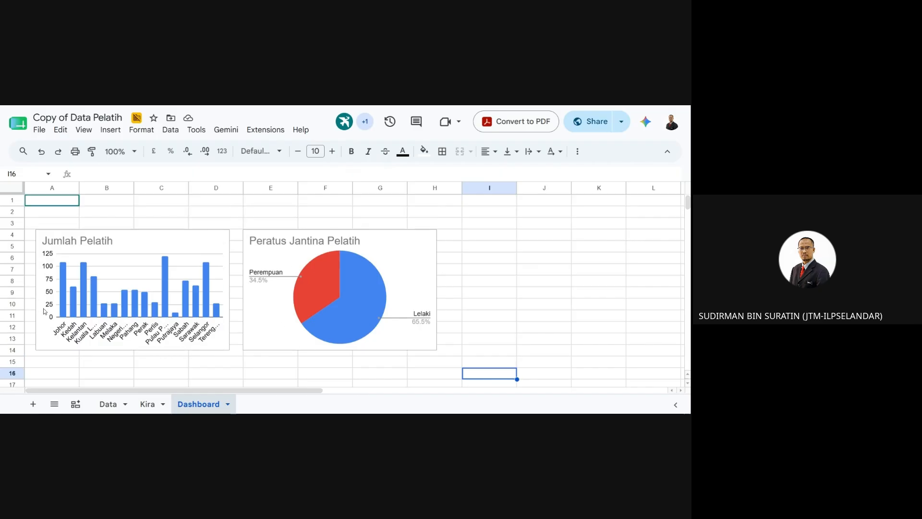
click(114, 407)
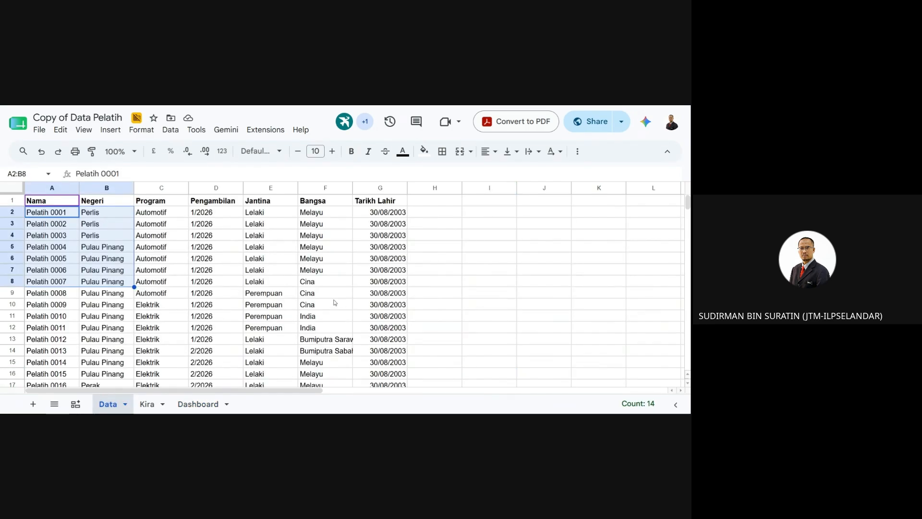
- Return to the Dashboard, select an empty cell beside the charts, and browse the Data menu
scroll(334, 302, down, 1)
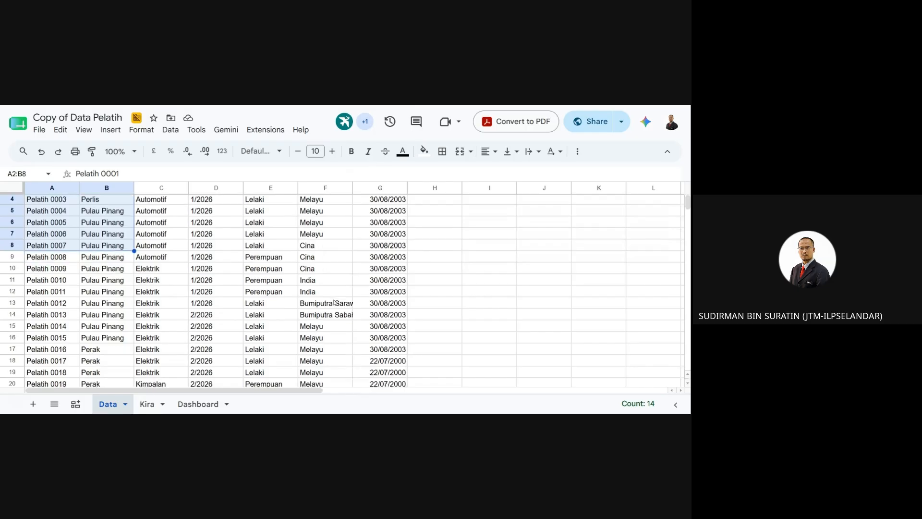
scroll(334, 302, up, 1)
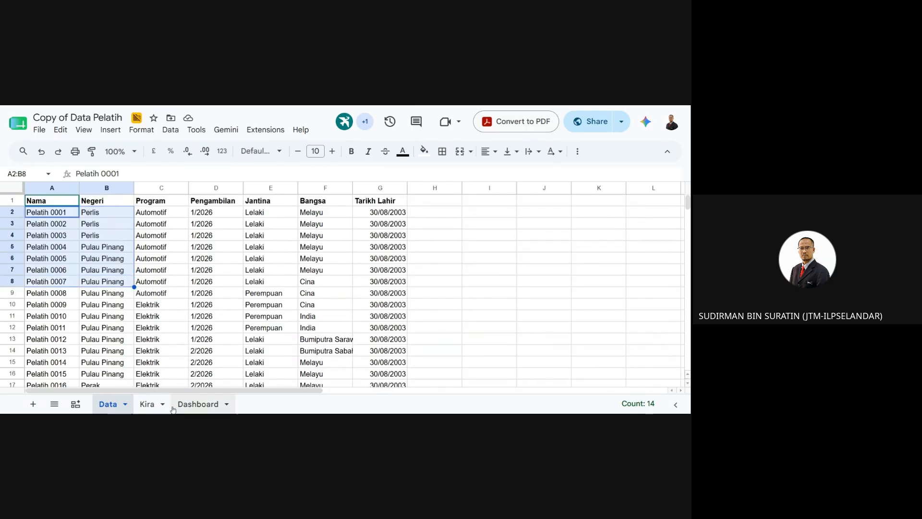
click(197, 408)
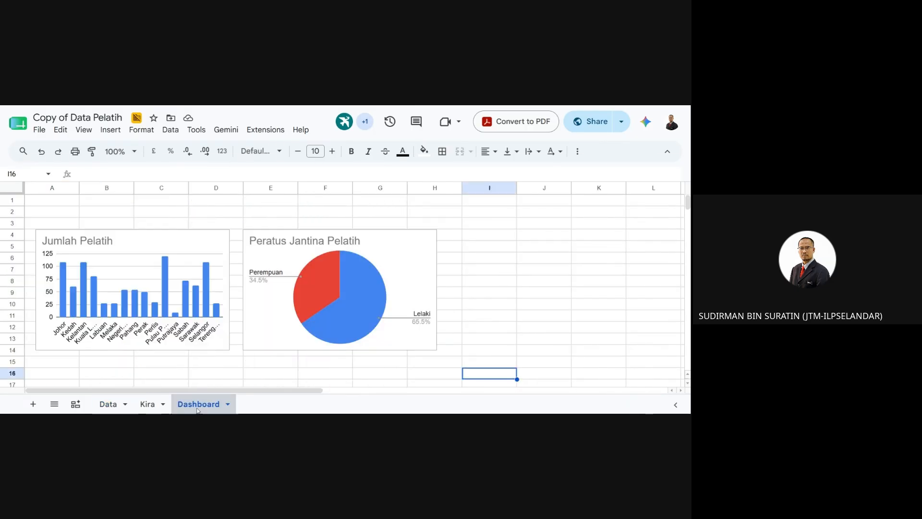
click(546, 339)
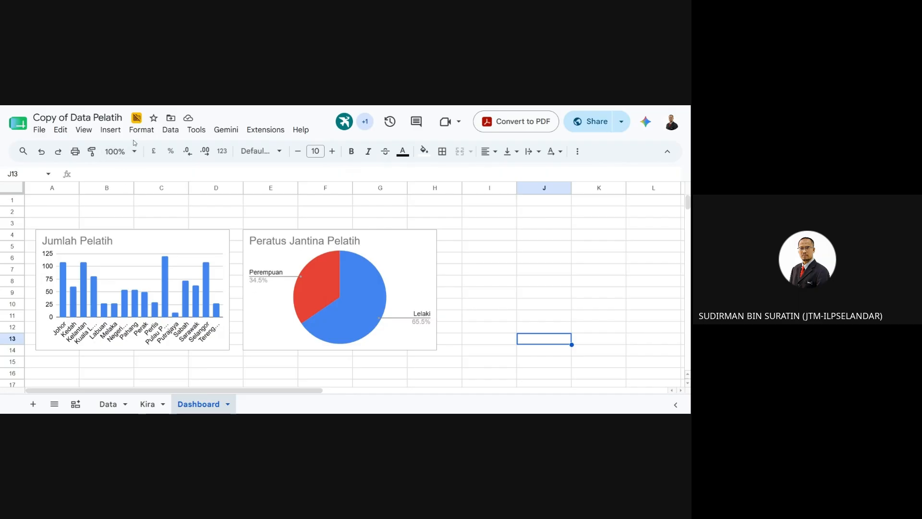
click(171, 130)
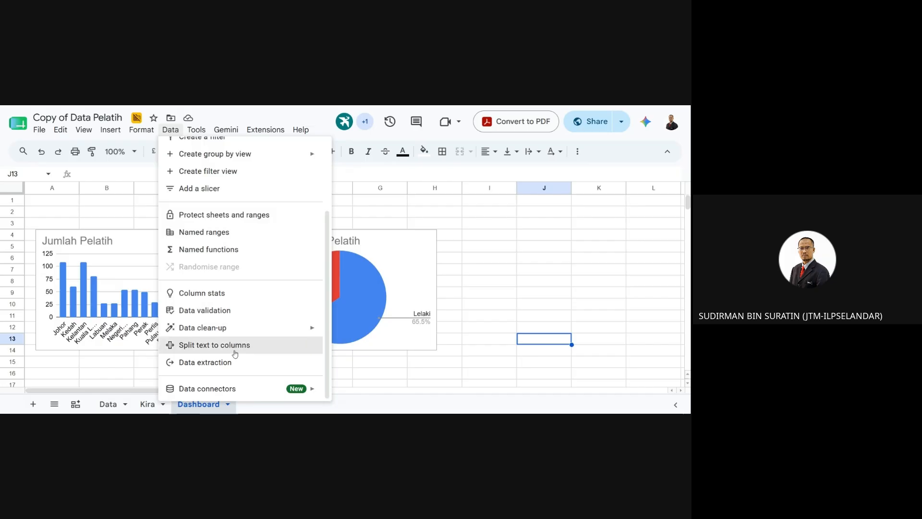
scroll(234, 352, up, 1)
scroll(235, 352, up, 2)
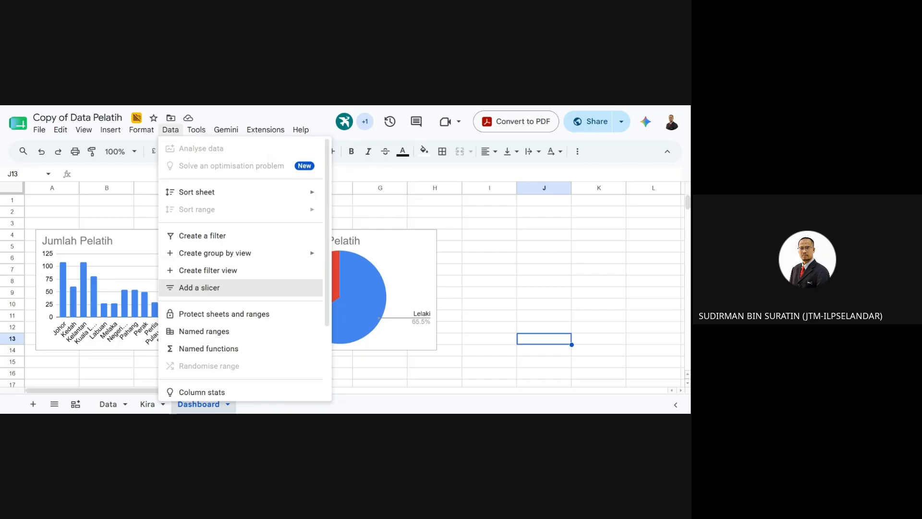
click(465, 266)
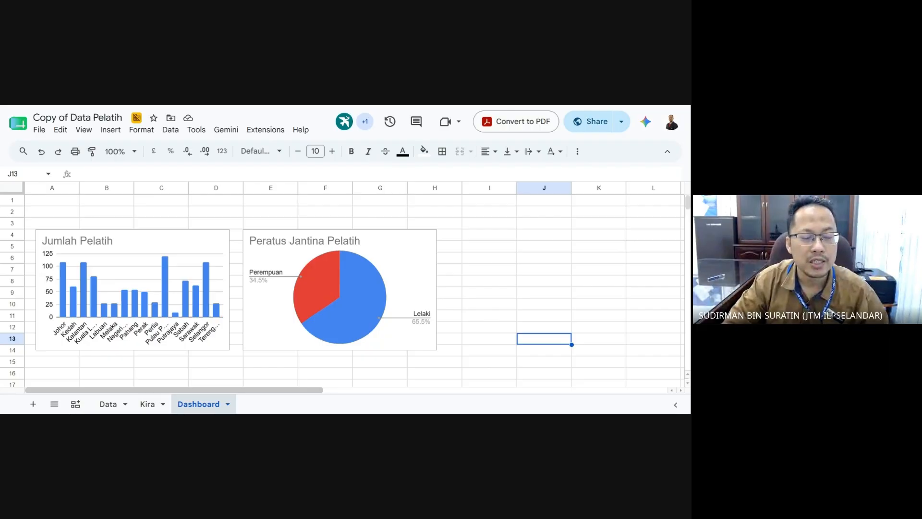
- Add a slicer whose data range is the Pengambilan column, Data!D1:D1000
click(171, 130)
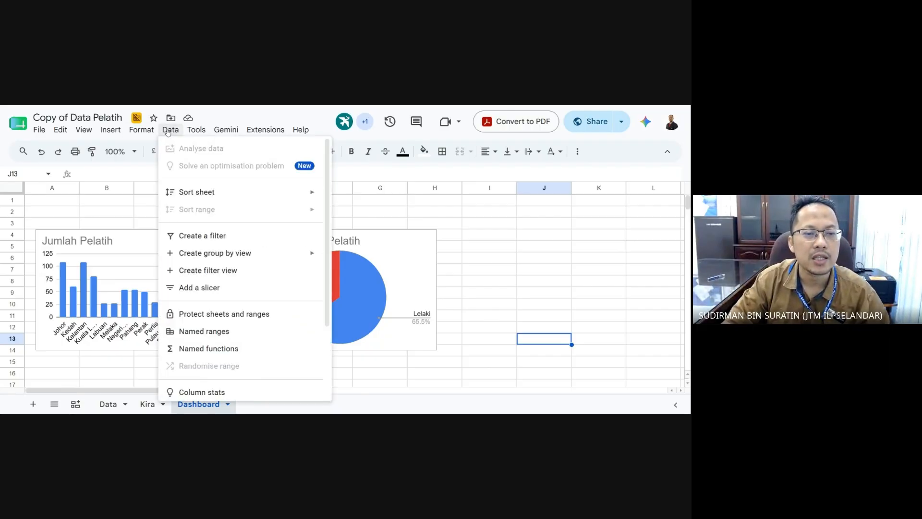
click(217, 287)
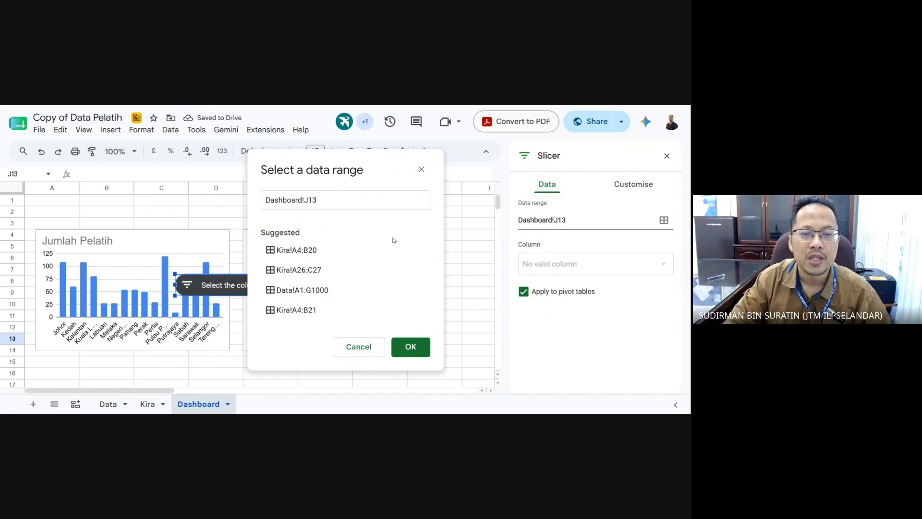
click(345, 200)
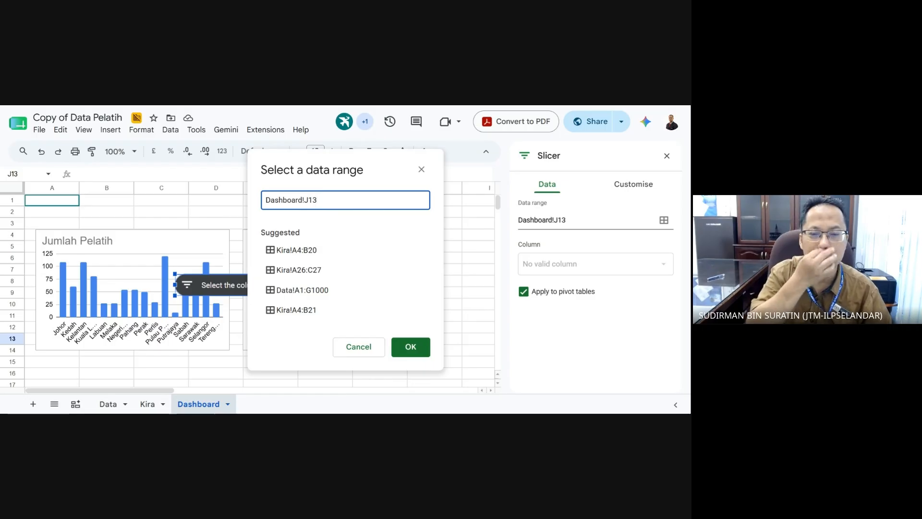
key(BackSpace)
key(BackSpace)
key(BackSpace)
key(BackSpace)
key(BackSpace)
key(BackSpace)
key(BackSpace)
key(BackSpace)
key(BackSpace)
key(BackSpace)
key(BackSpace)
key(BackSpace)
key(BackSpace)
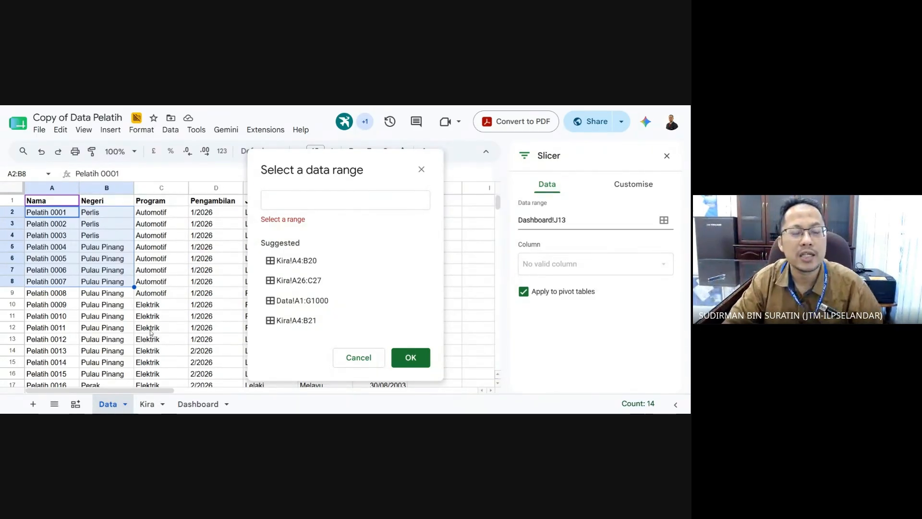
click(217, 189)
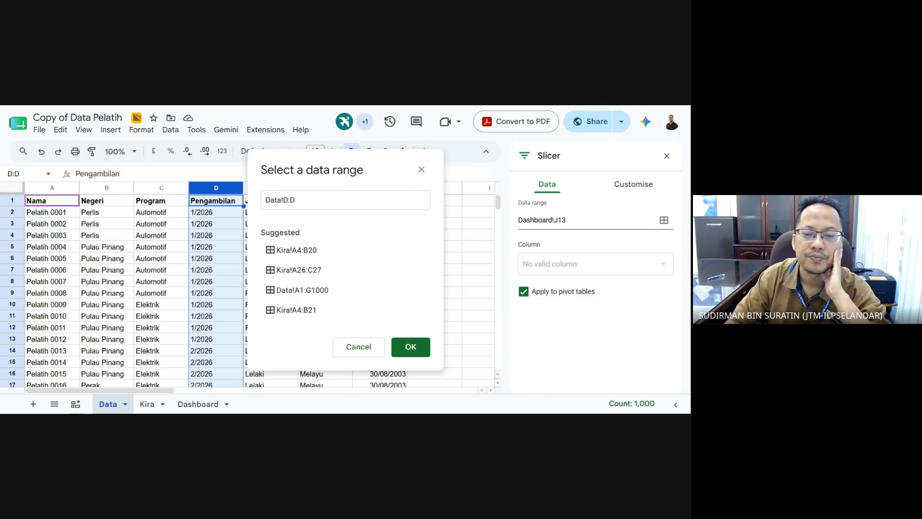
click(411, 343)
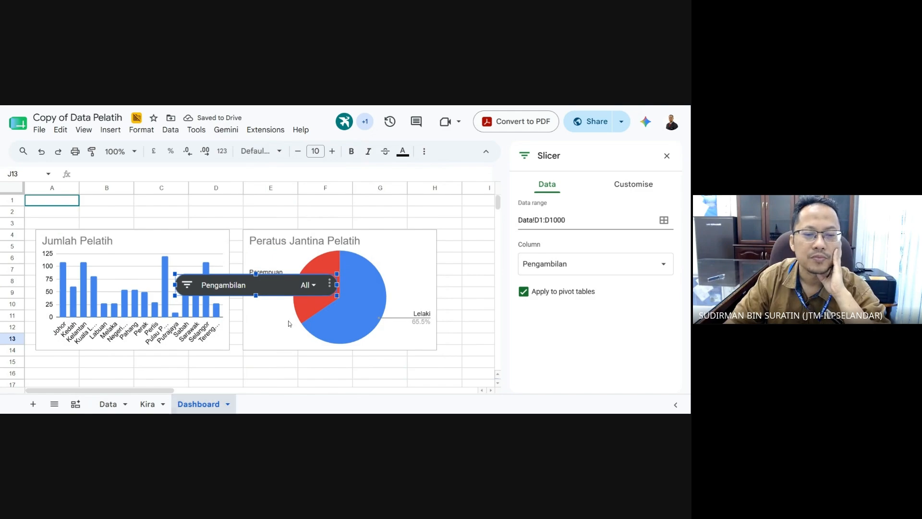
- Move the slicer above the pie chart and make it narrower
drag(286, 282, 264, 211)
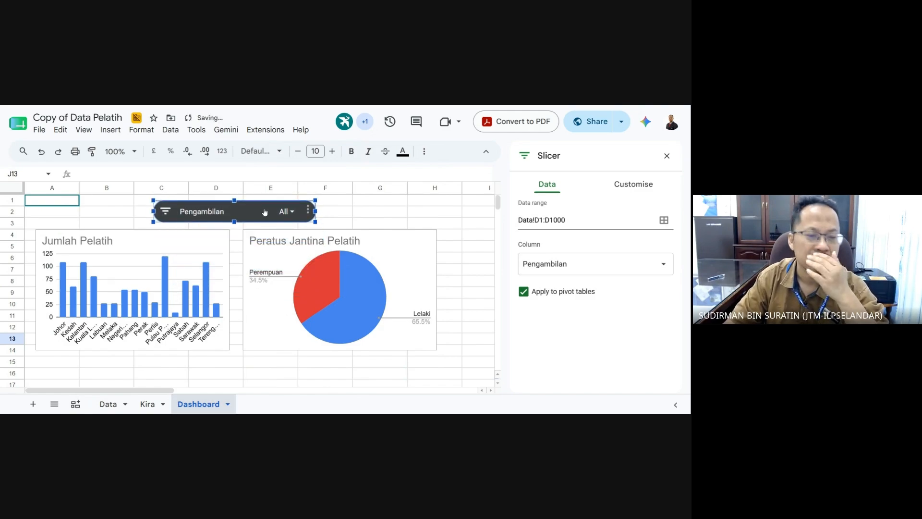
drag(261, 209, 346, 205)
drag(404, 215, 376, 210)
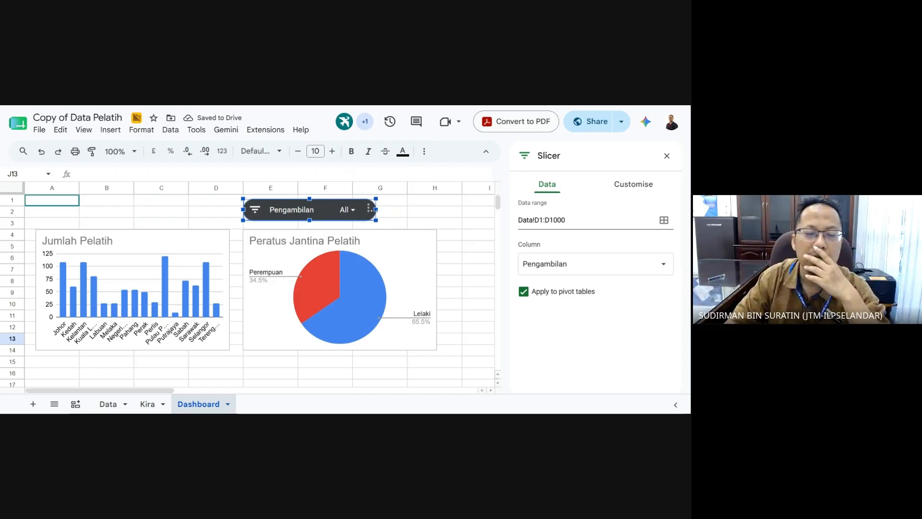
- Filter the Pengambilan slicer to the 1/2023 intake only
click(346, 212)
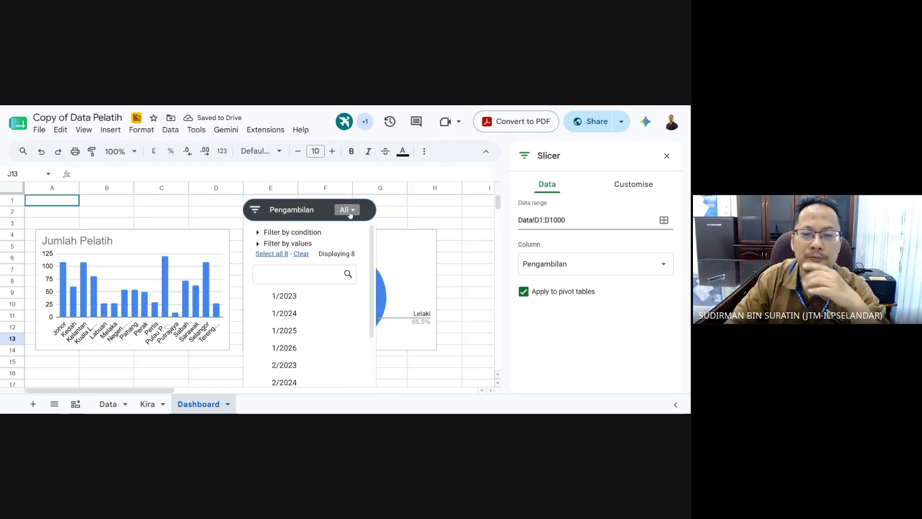
click(301, 254)
click(319, 302)
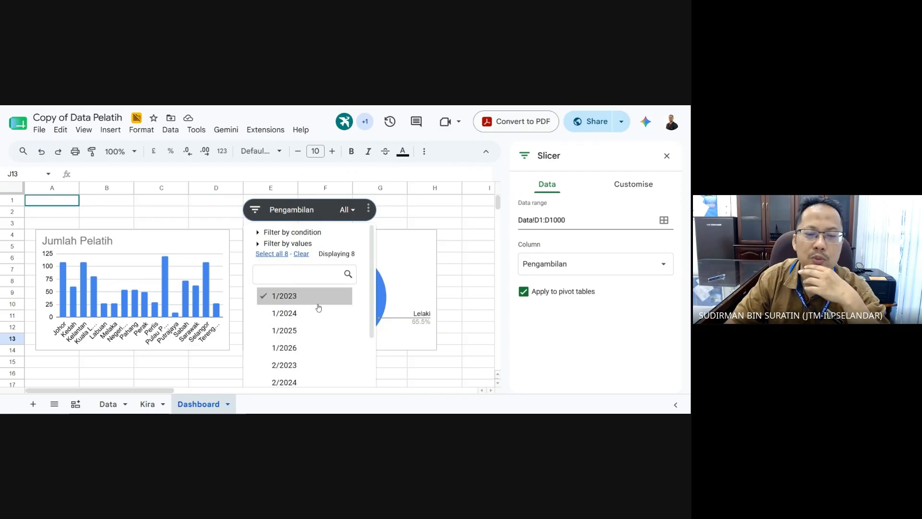
scroll(372, 303, down, 3)
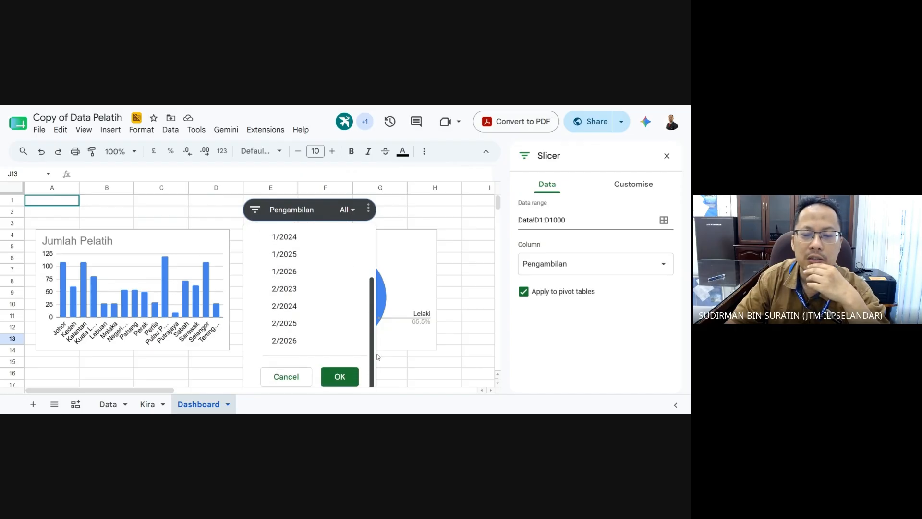
click(356, 376)
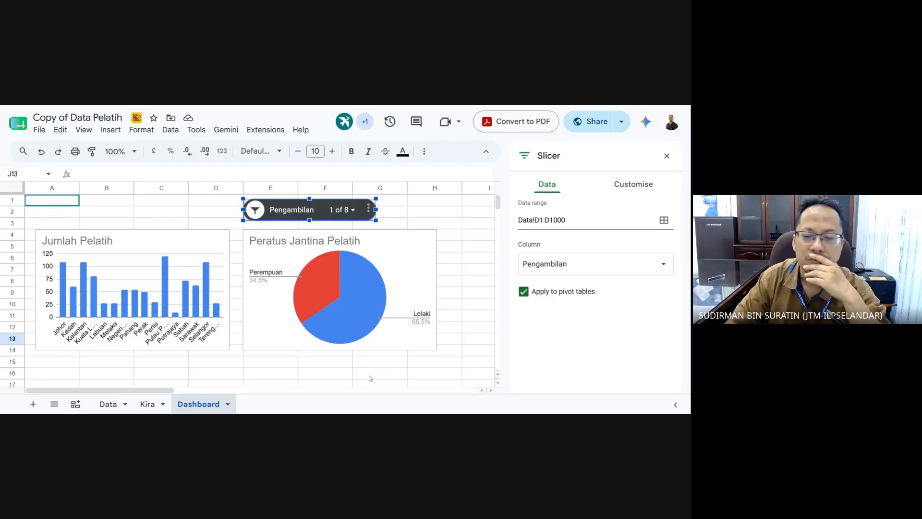
click(377, 375)
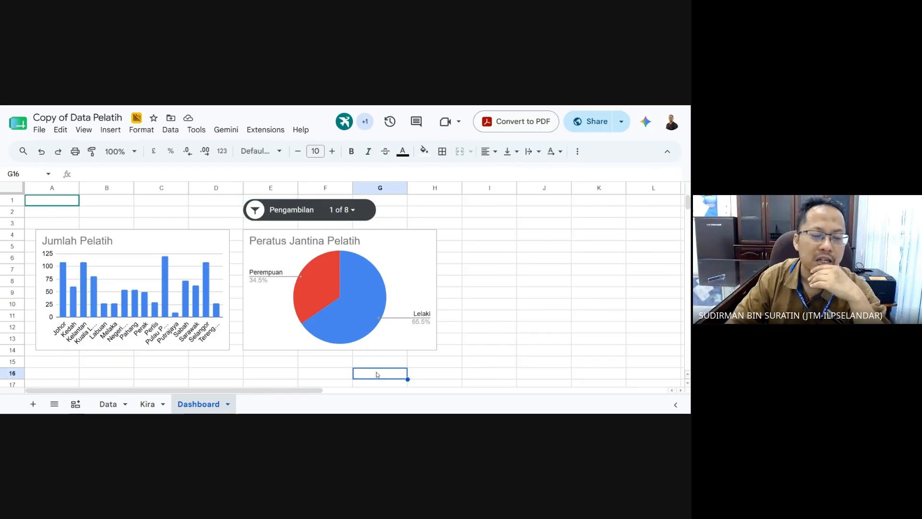
- Select the bar chart, pie chart and slicer in turn to check the filter's effect
click(199, 252)
click(347, 292)
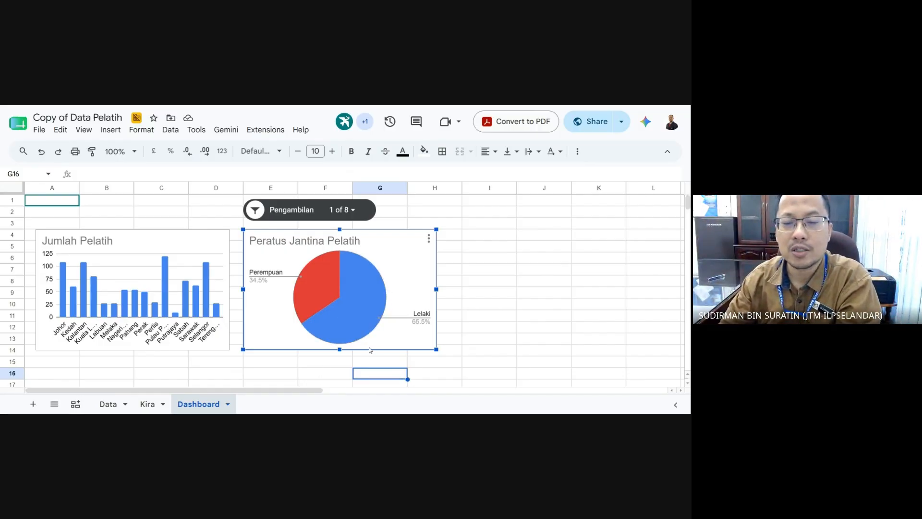
mouse_move(362, 340)
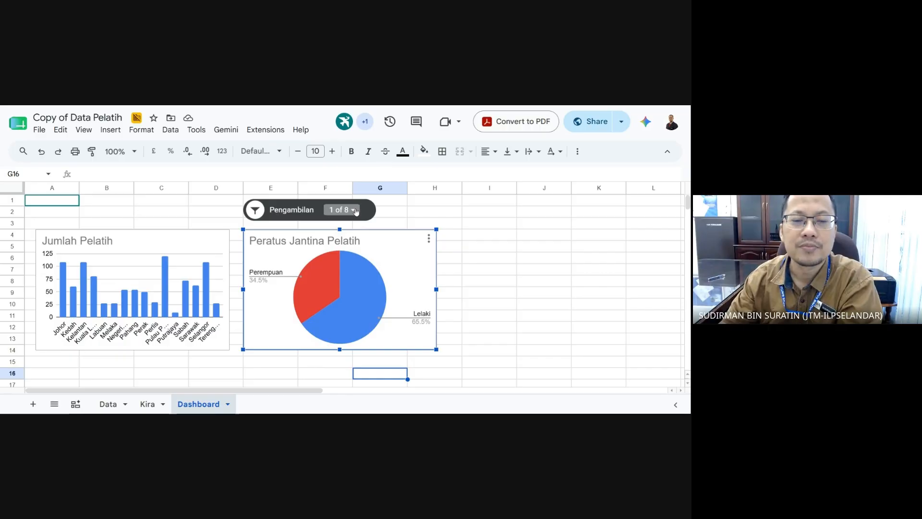
click(283, 208)
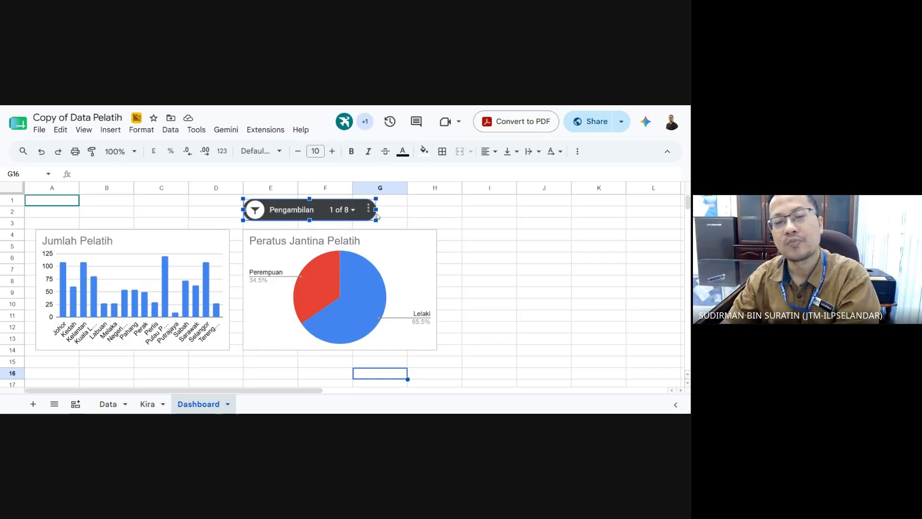
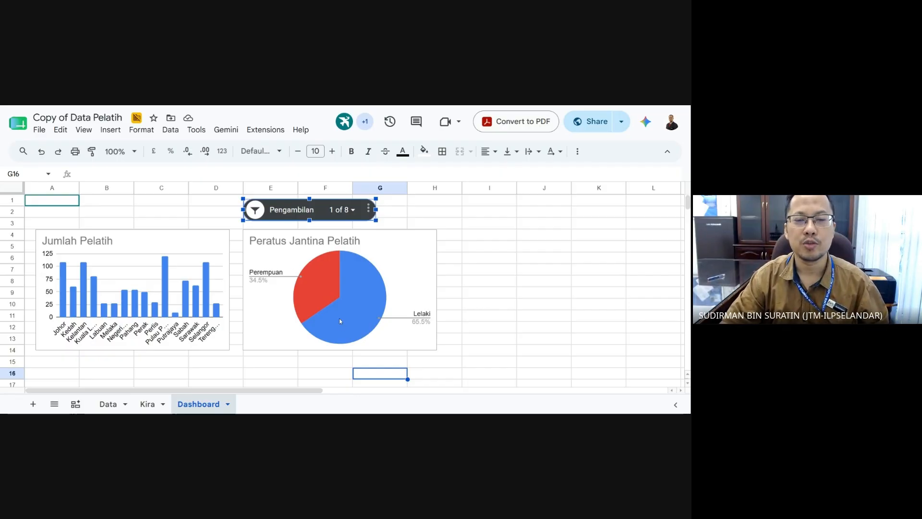
- Delete the gender pie chart, Jumlah Pelatih bar chart and Pengambilan slicer from Dashboard, then view Kira
click(404, 216)
click(414, 257)
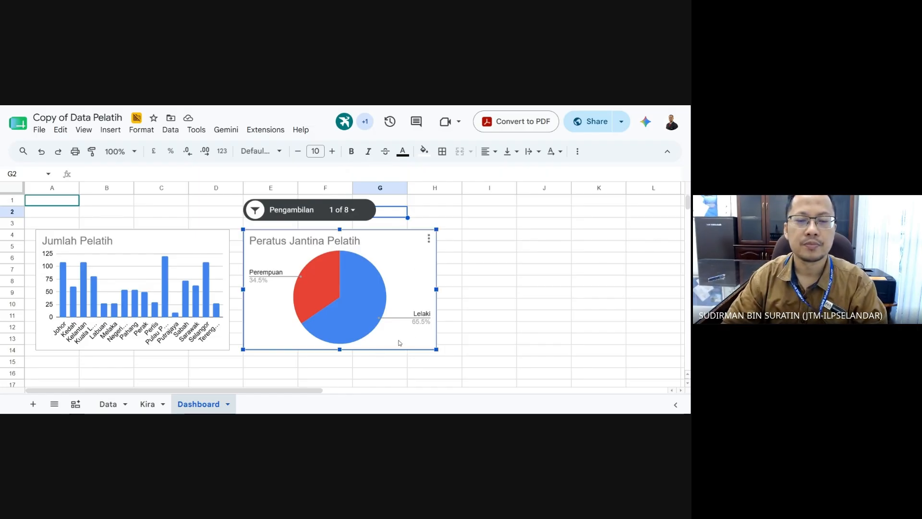
key(Delete)
click(179, 255)
key(Delete)
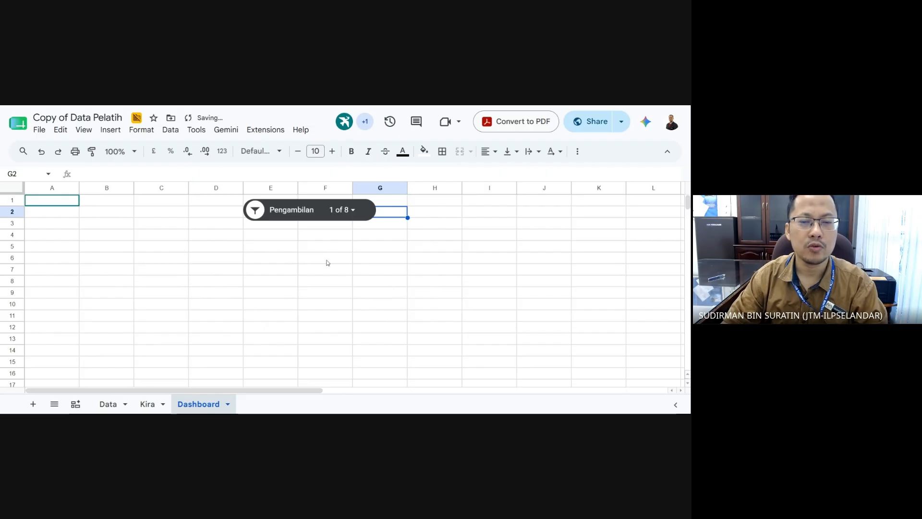
click(371, 217)
key(Delete)
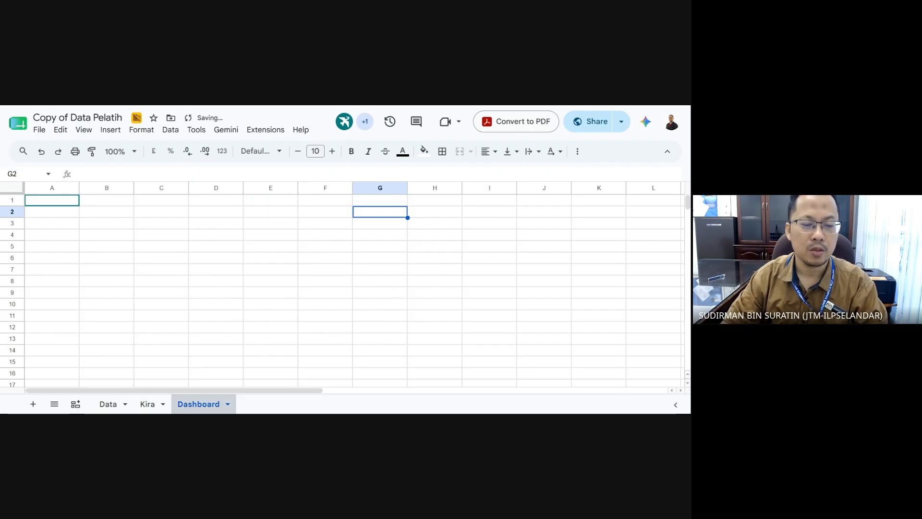
click(147, 404)
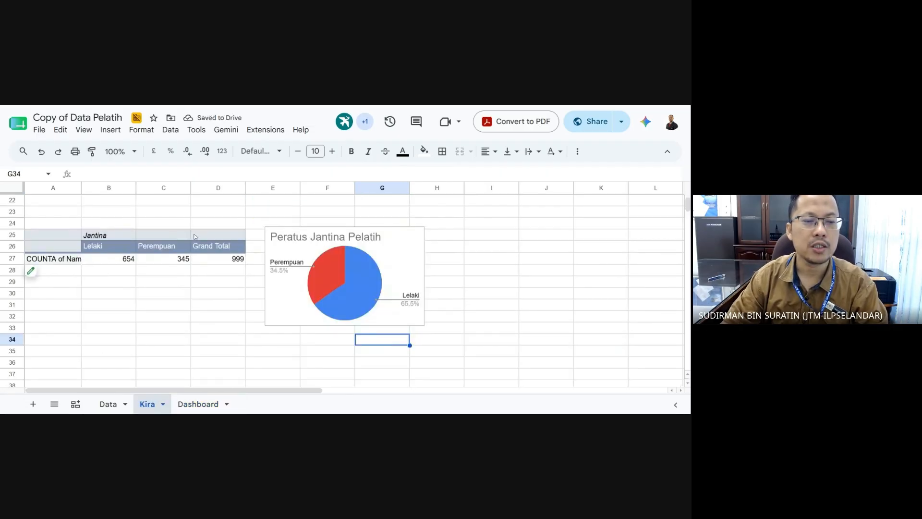
- Move from the Kira sheet to the Data sheet's trainee table
scroll(196, 323, up, 2)
scroll(195, 321, down, 7)
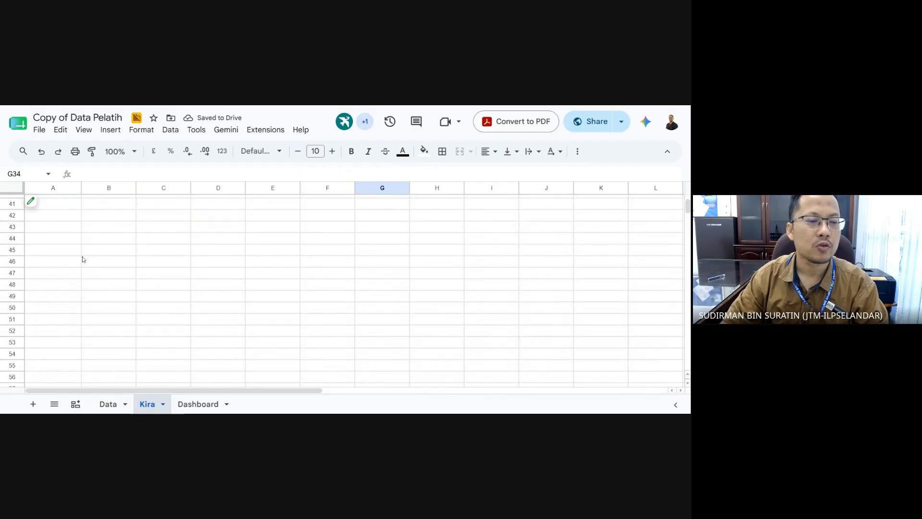
click(66, 253)
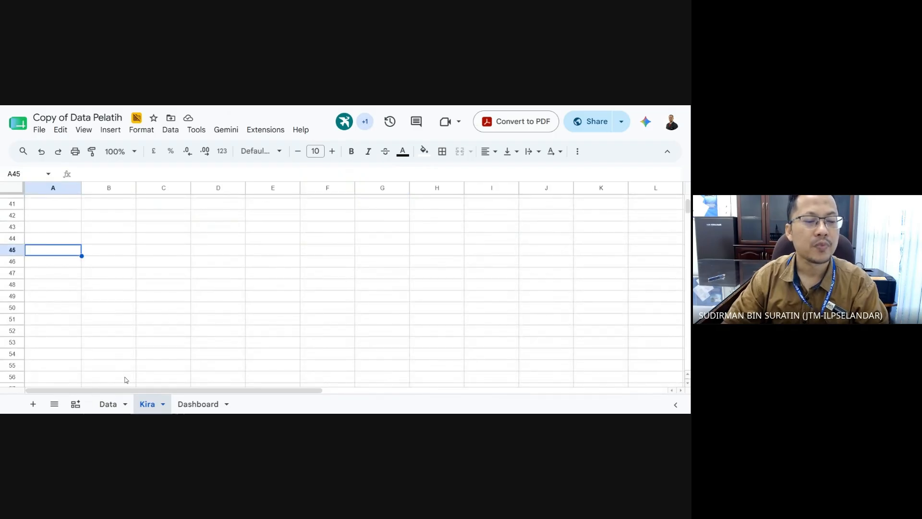
click(108, 404)
click(363, 225)
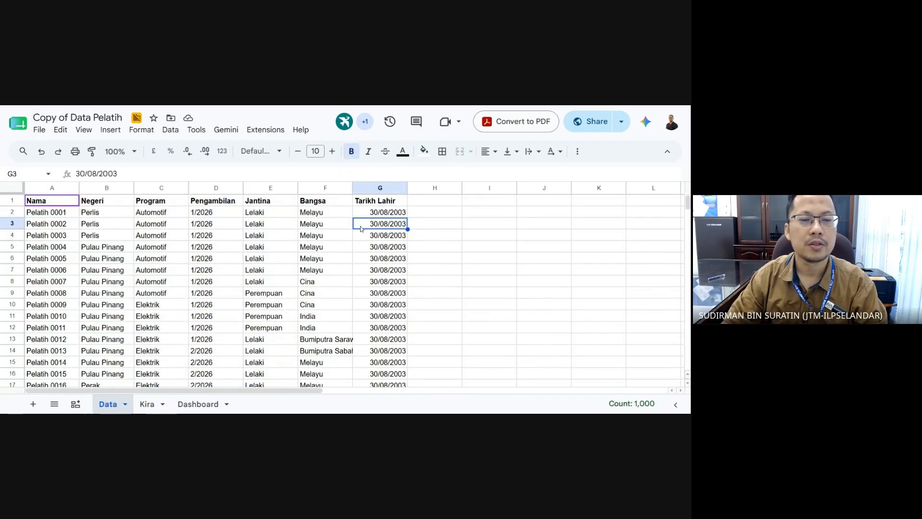
click(15, 193)
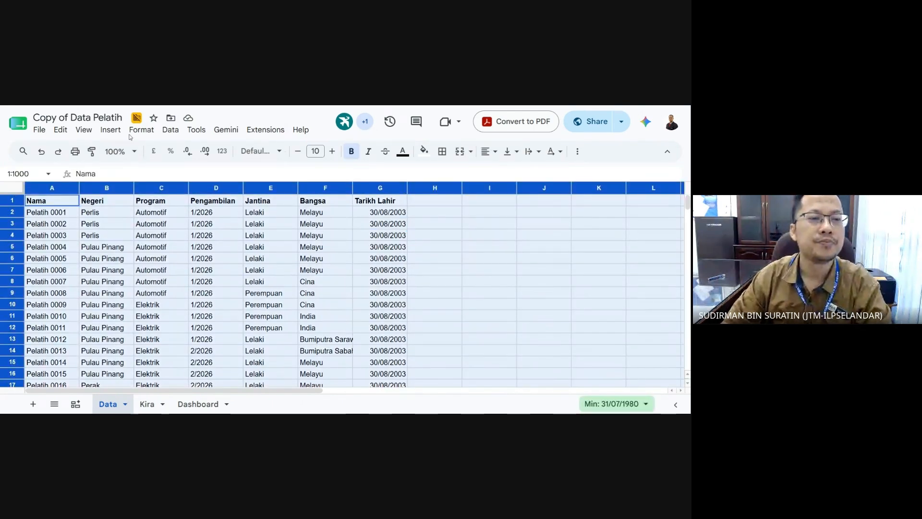
click(155, 245)
- Select columns A through G of the trainee table as the chart source
drag(52, 201, 379, 270)
click(171, 130)
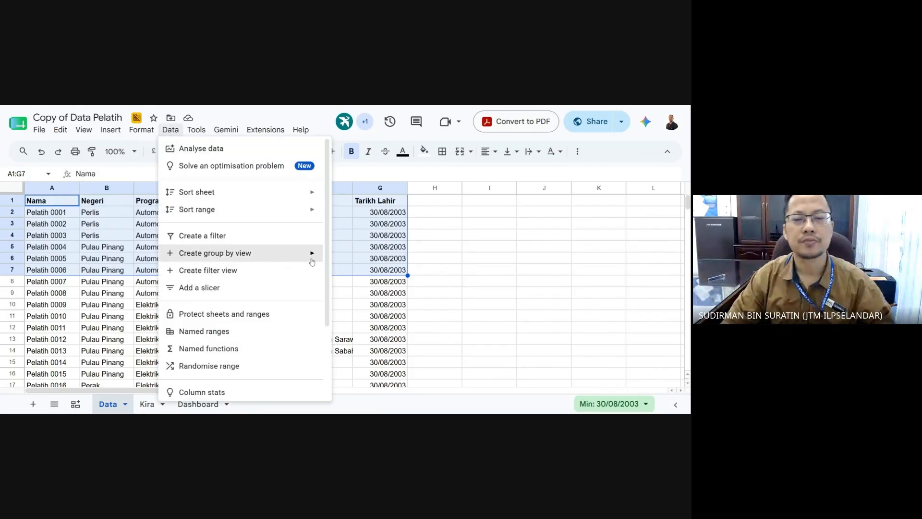
click(464, 361)
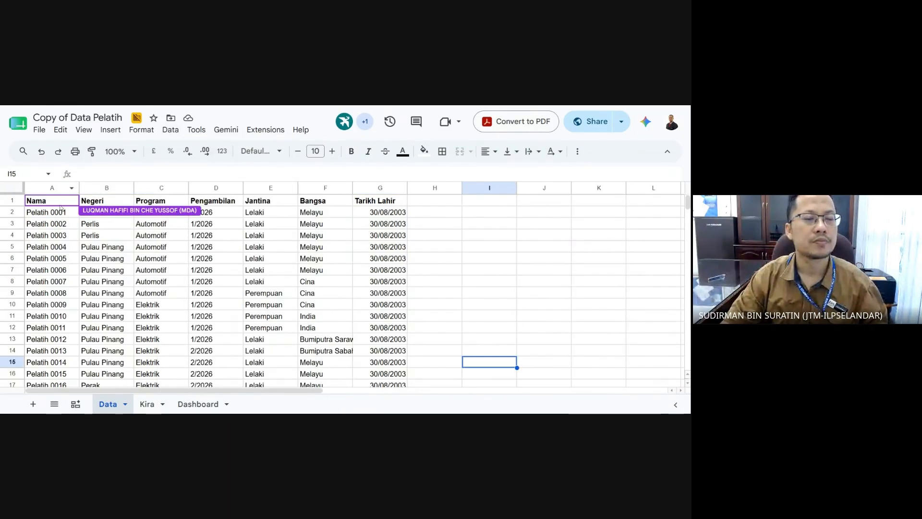
drag(59, 202, 380, 325)
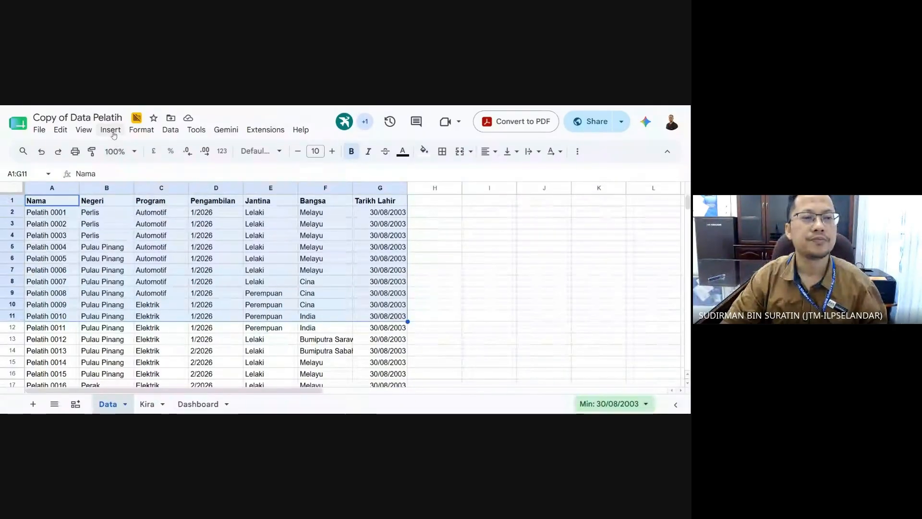
click(161, 293)
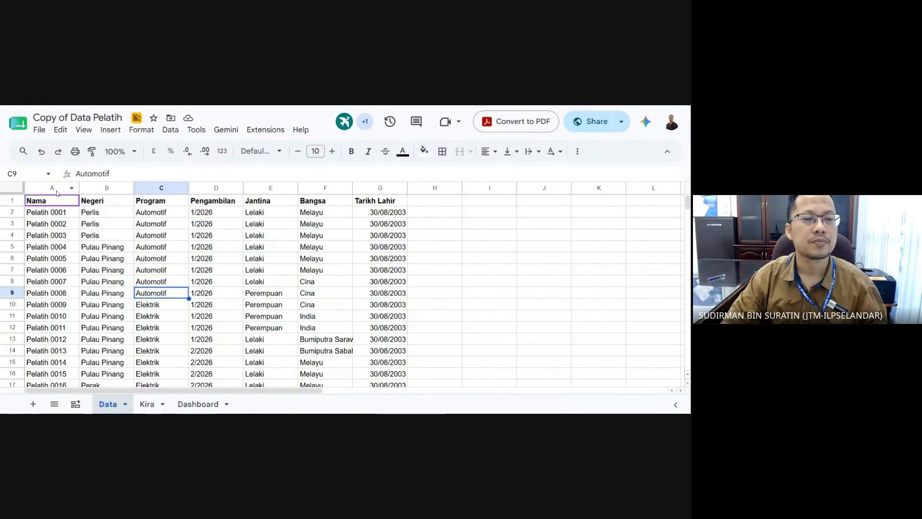
drag(57, 192, 380, 188)
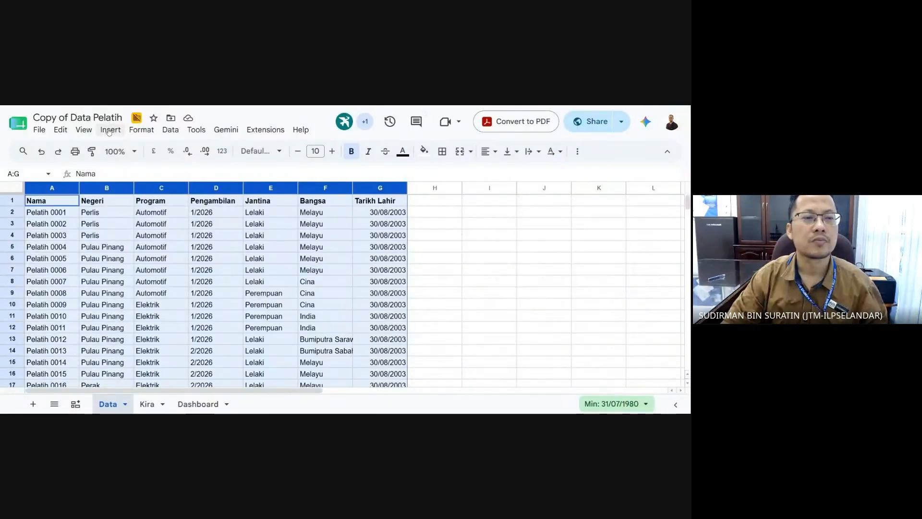
click(110, 129)
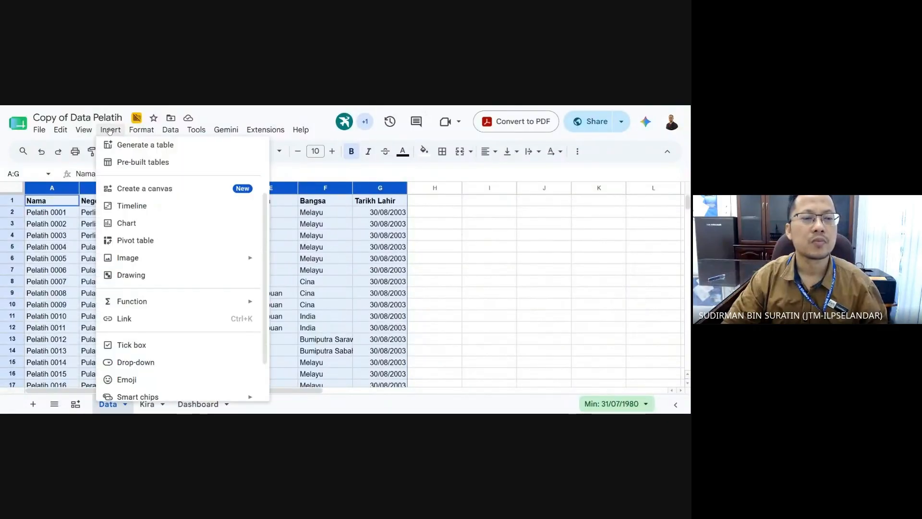
- Insert a chart from range A1:G1000 and remove its Tarikh Lahir series
click(163, 222)
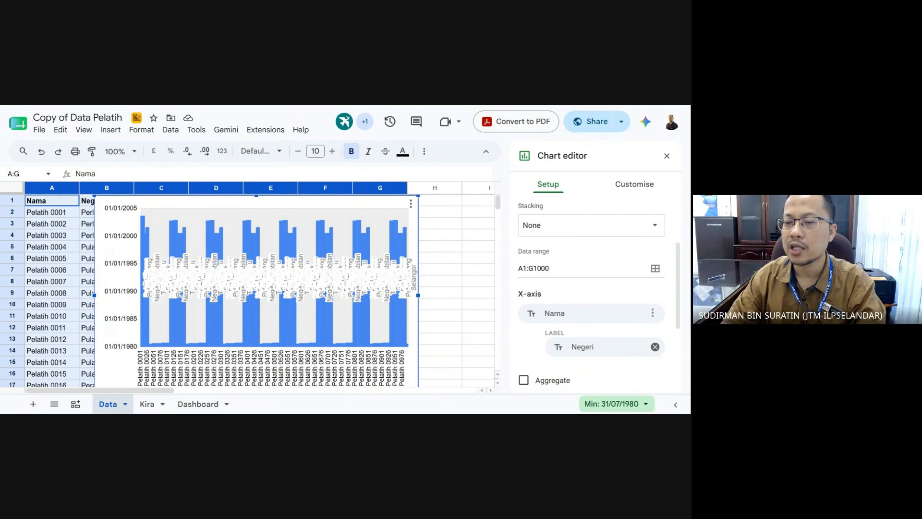
click(538, 268)
scroll(538, 267, down, 2)
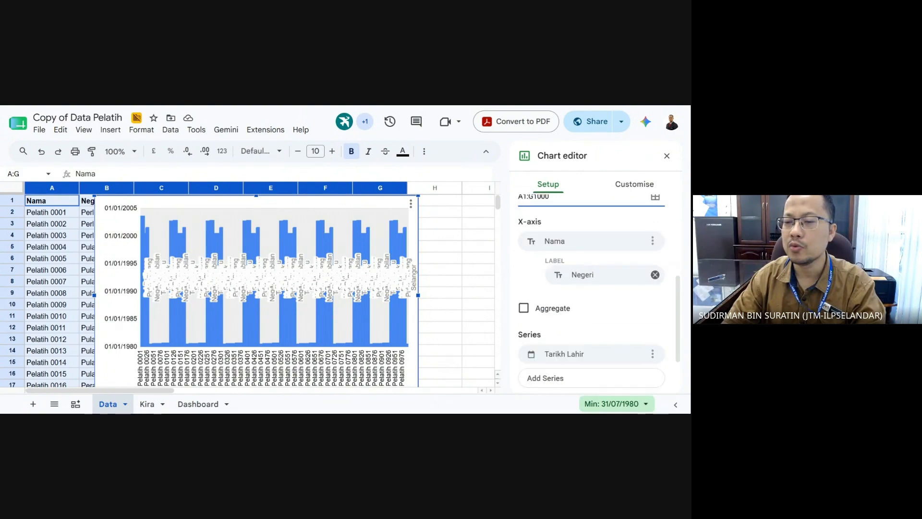
scroll(600, 326, down, 2)
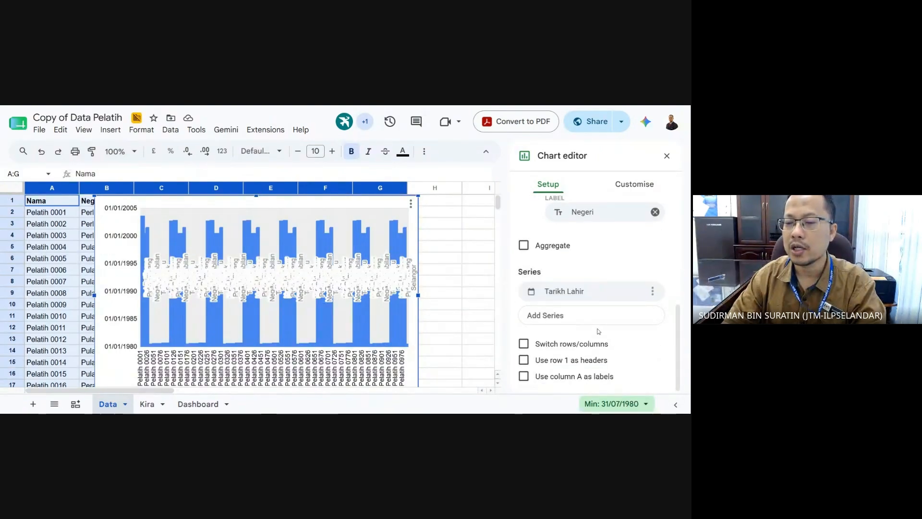
click(651, 292)
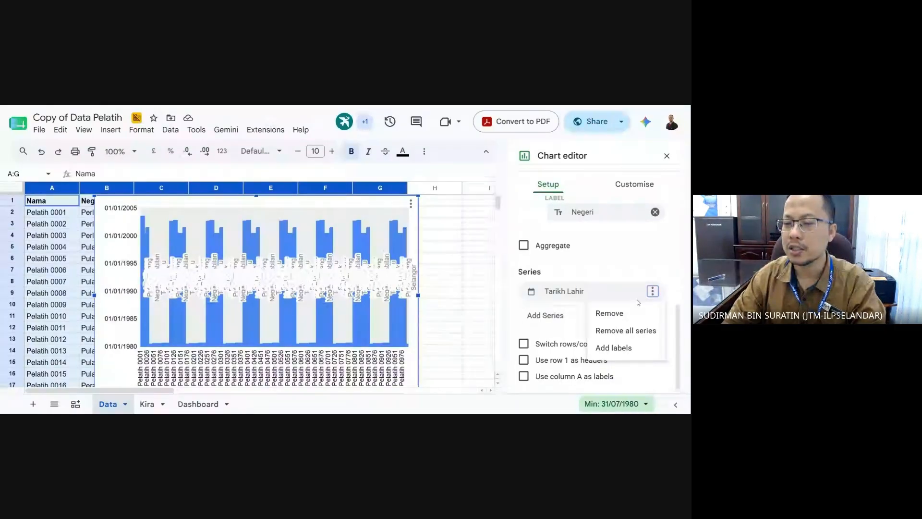
click(608, 313)
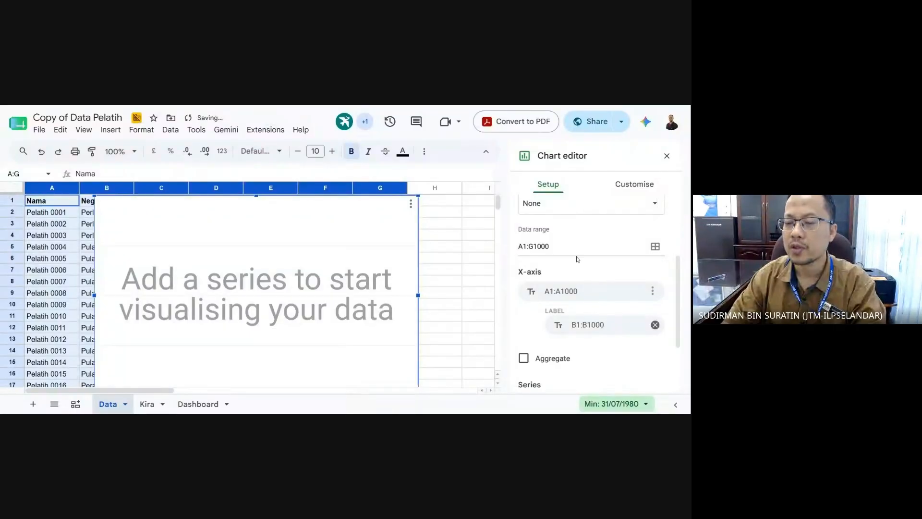
- Set Negeri as the chart's X-axis column in place of Nama
click(586, 291)
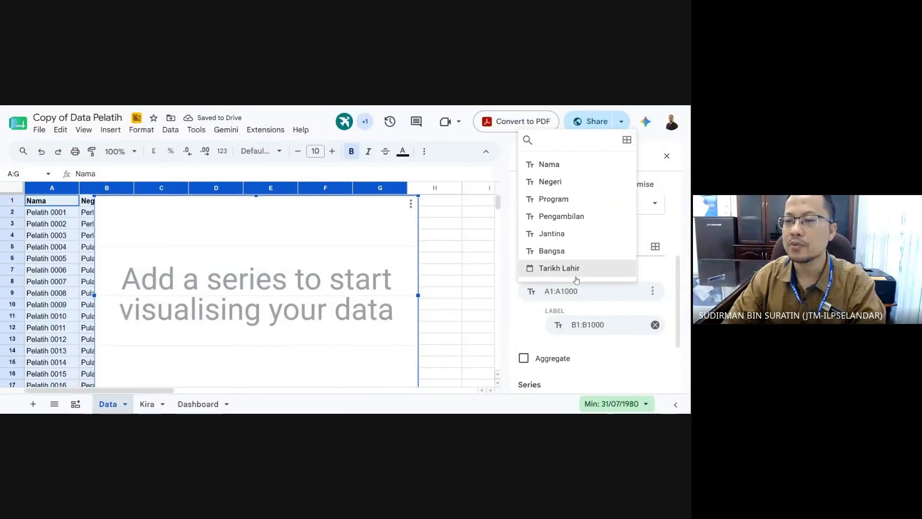
click(579, 165)
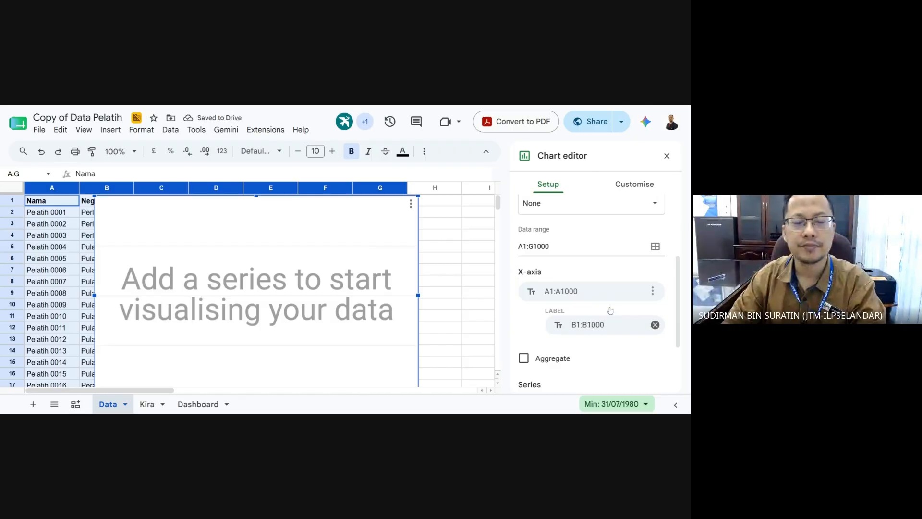
click(593, 295)
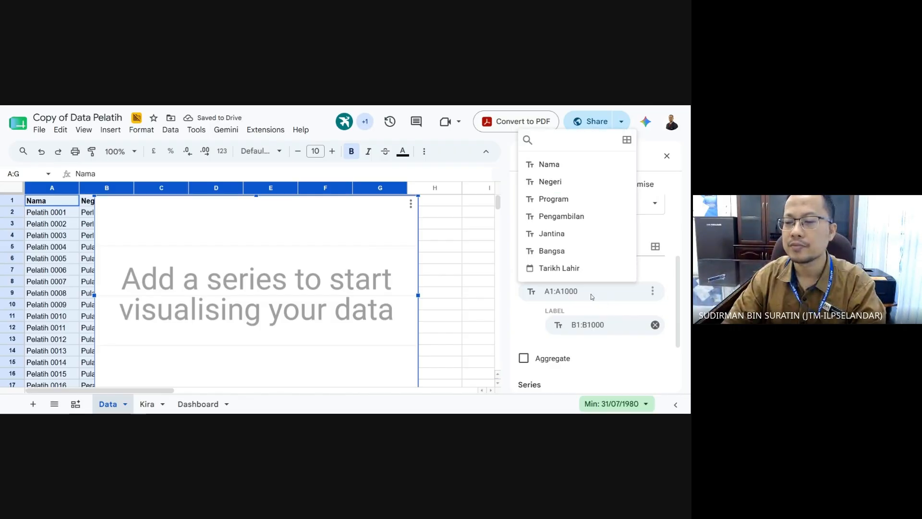
click(583, 171)
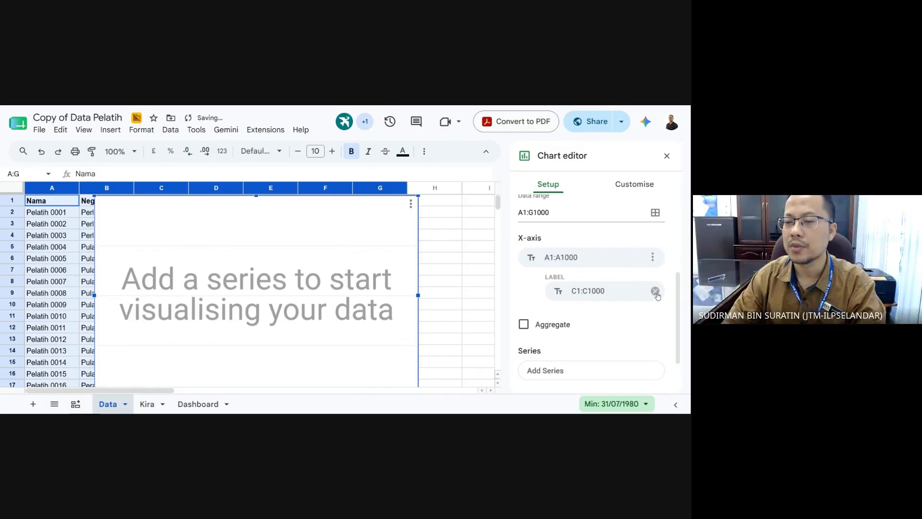
click(655, 292)
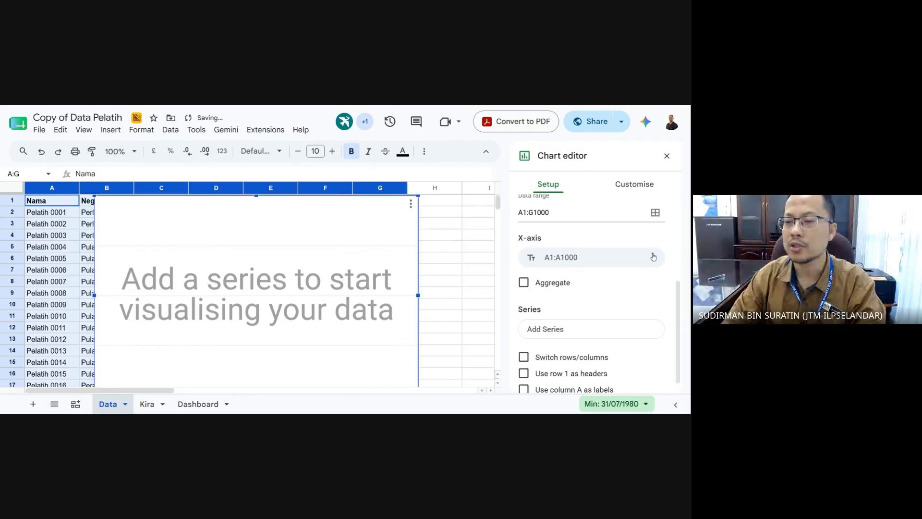
click(653, 256)
click(638, 294)
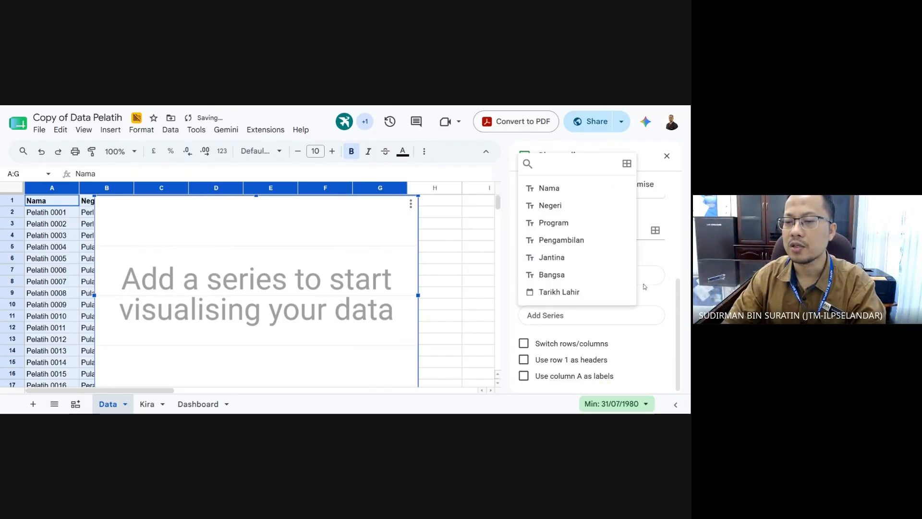
click(576, 166)
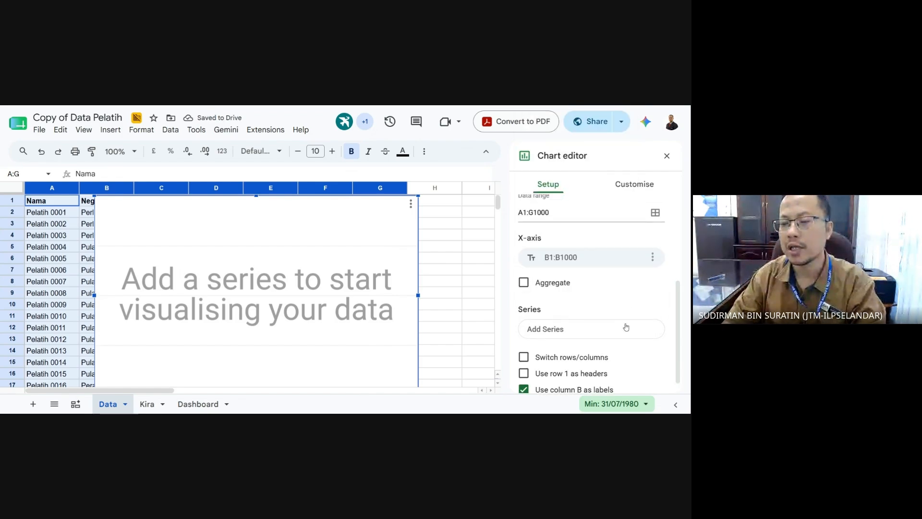
- Use row 1 as headers and stop using column B as labels
scroll(599, 313, down, 1)
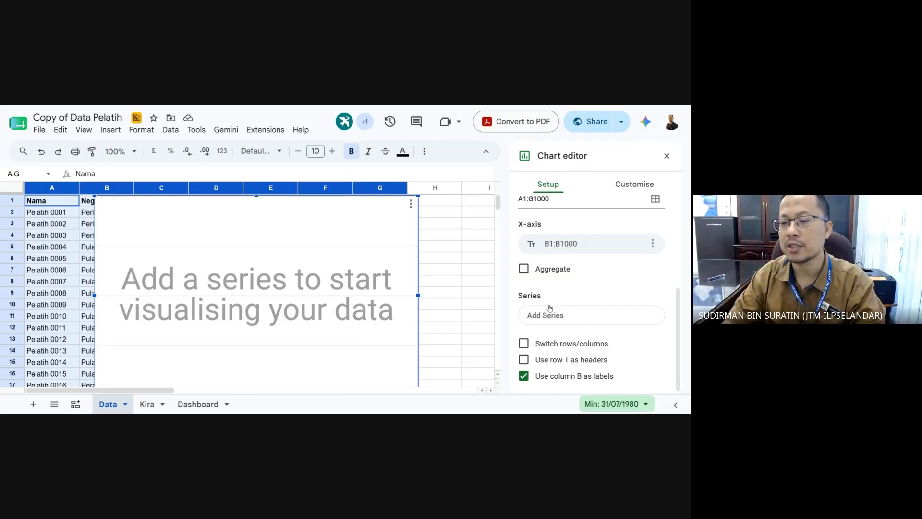
click(571, 315)
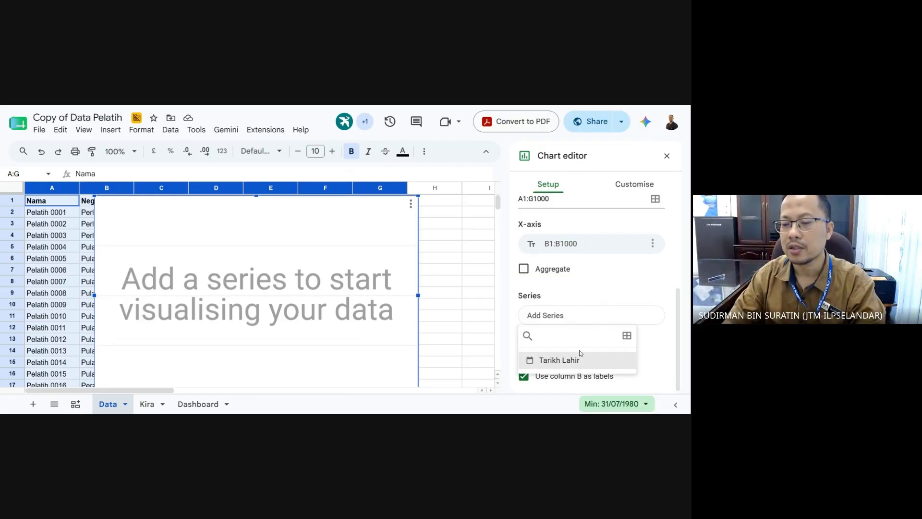
click(631, 281)
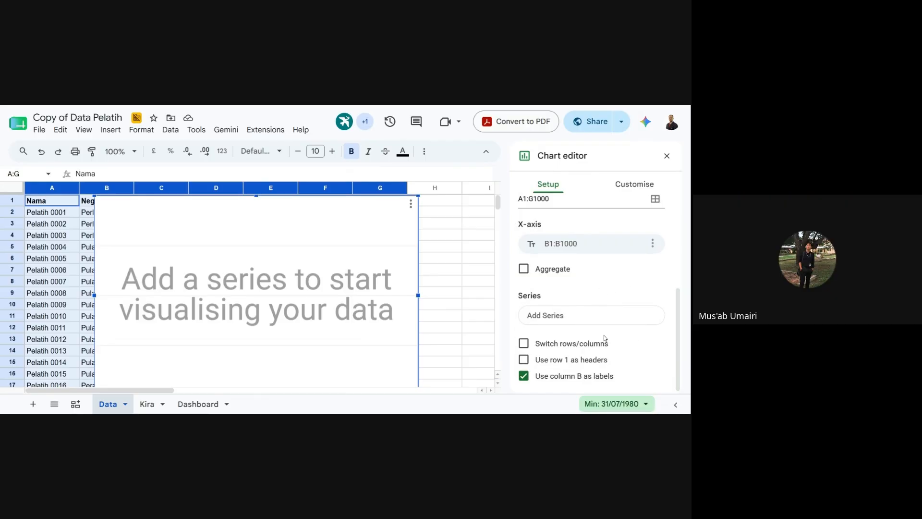
click(523, 360)
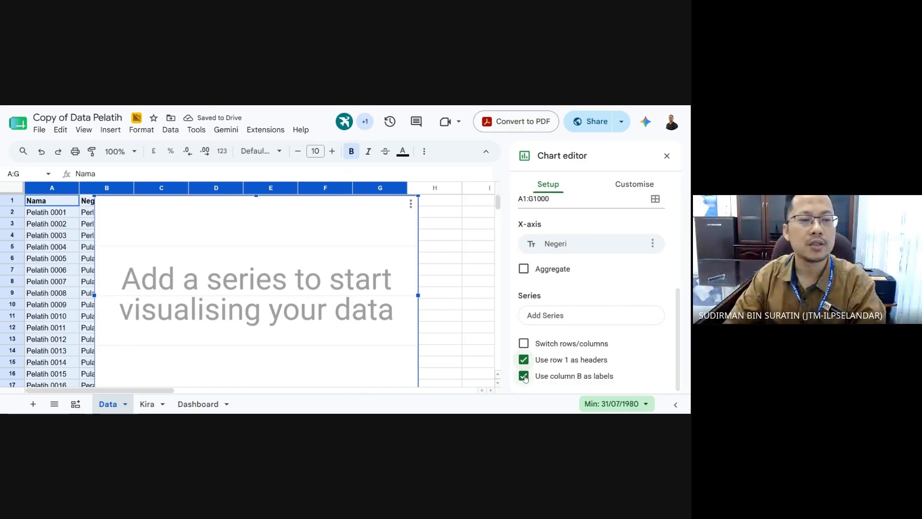
click(523, 375)
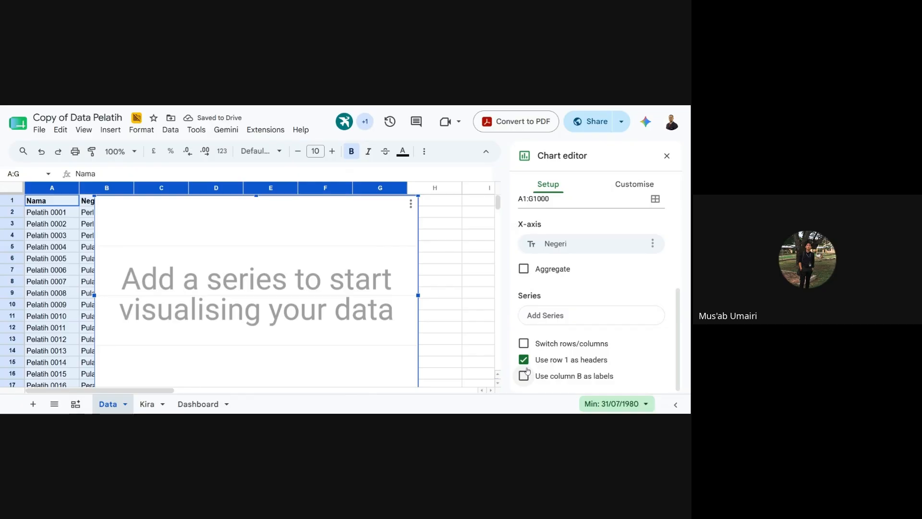
drag(678, 315, 685, 254)
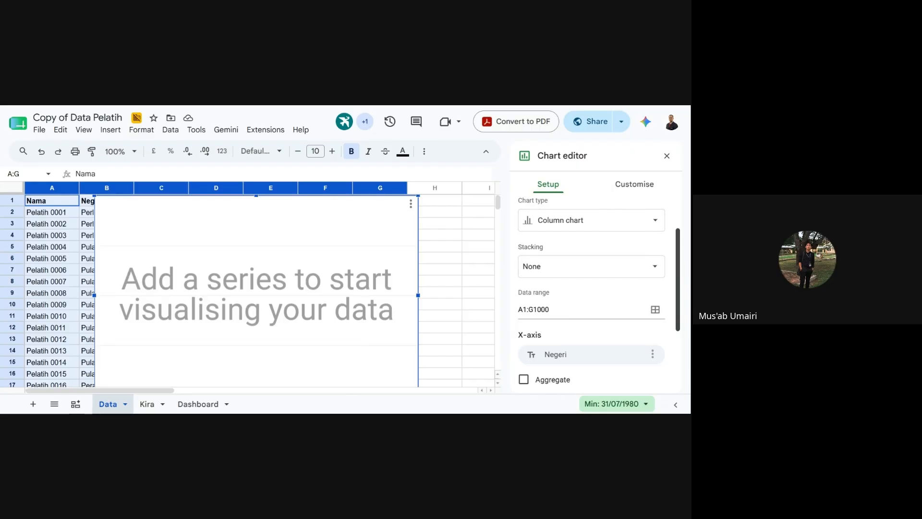
scroll(547, 291, down, 3)
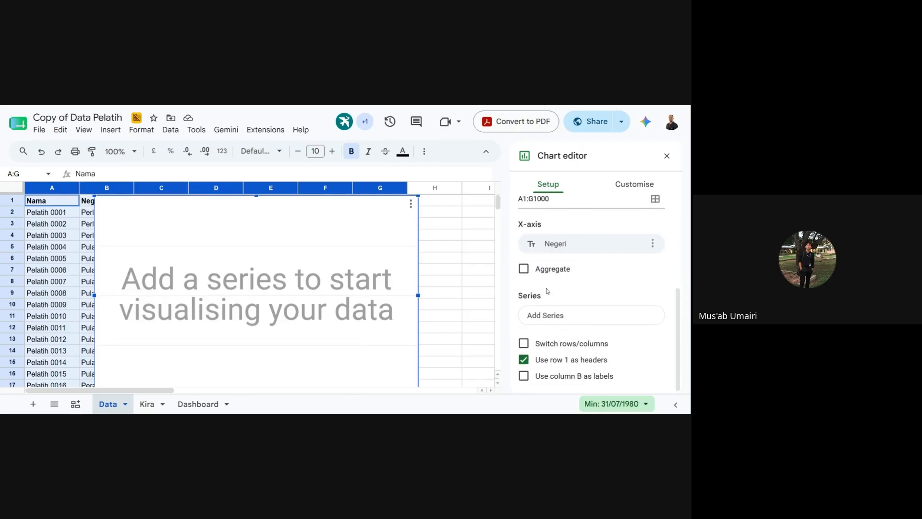
- Tick Aggregate so each state gets one bar, leaving rows and columns unswapped
click(528, 271)
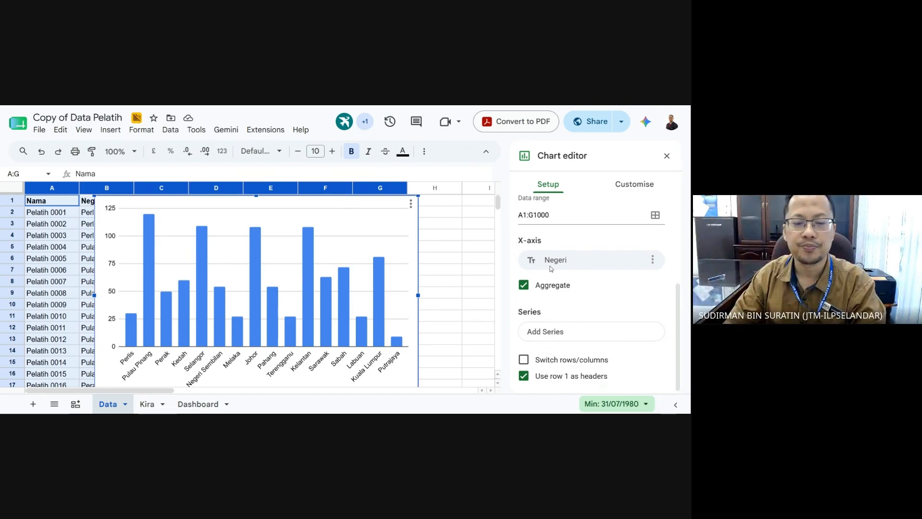
click(524, 359)
click(524, 359)
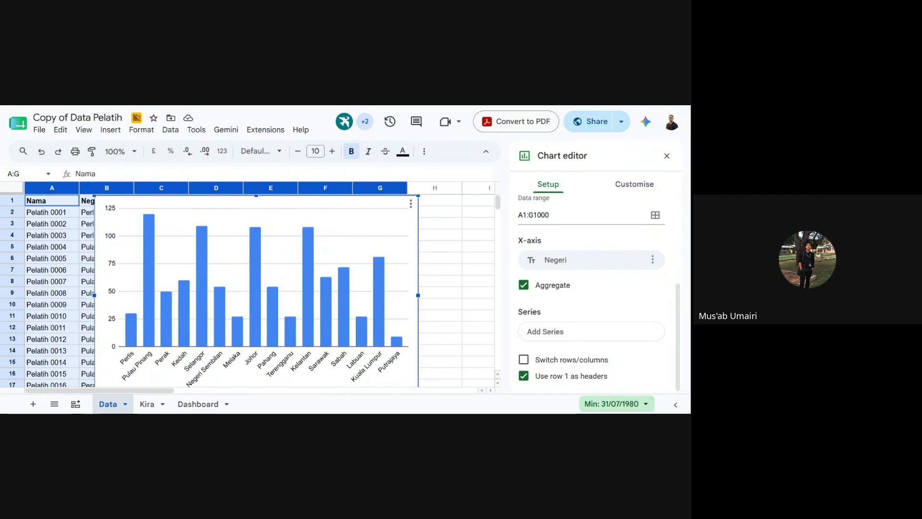
- Remove a pie chart accidentally pasted on Dashboard, then reselect the Data sheet's state column chart
click(234, 222)
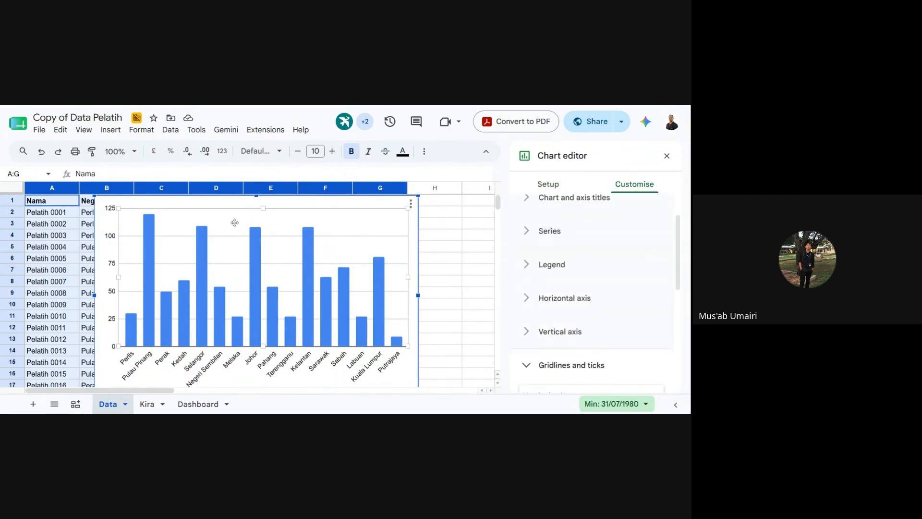
click(196, 404)
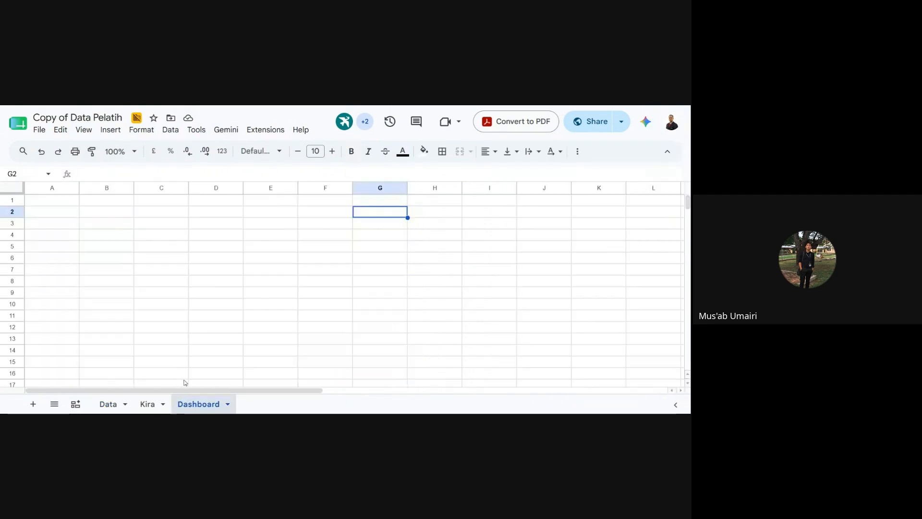
key(ctrl+v)
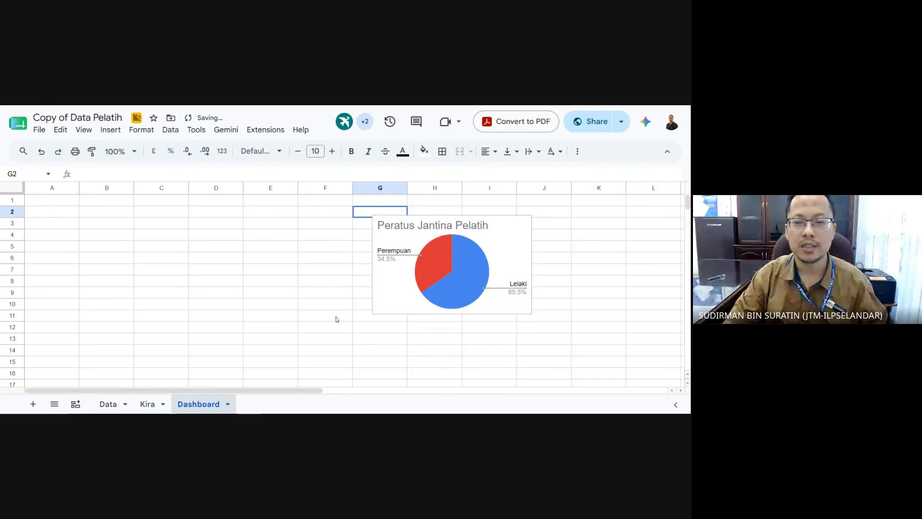
click(512, 252)
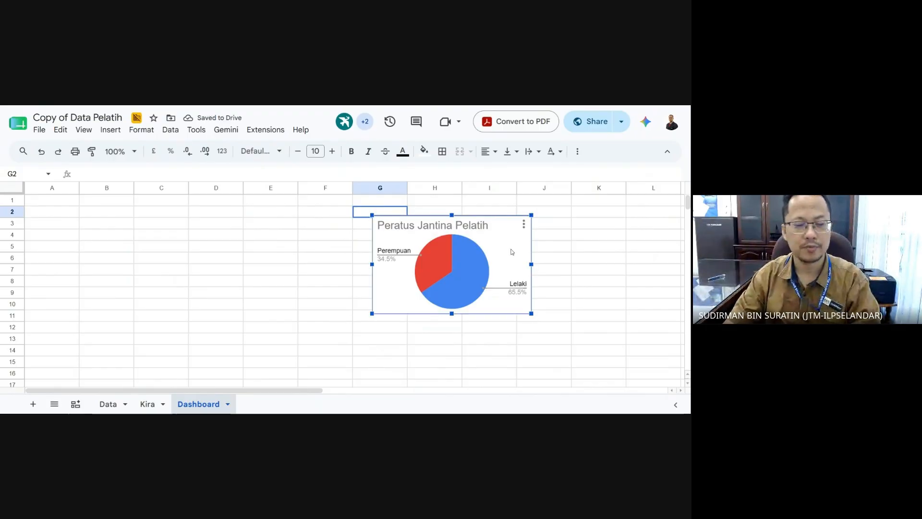
key(Delete)
click(109, 405)
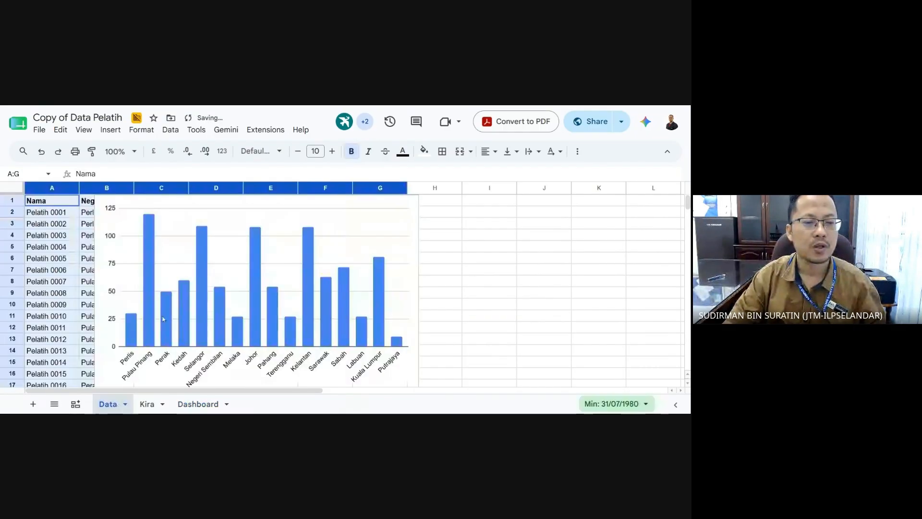
click(184, 287)
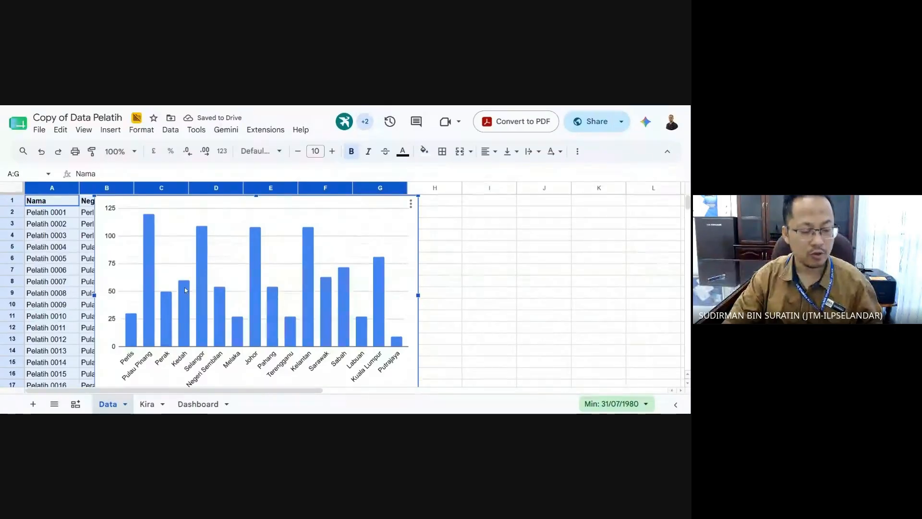
- Copy the state column chart with Edit > Copy
mouse_move(201, 230)
right_click(212, 207)
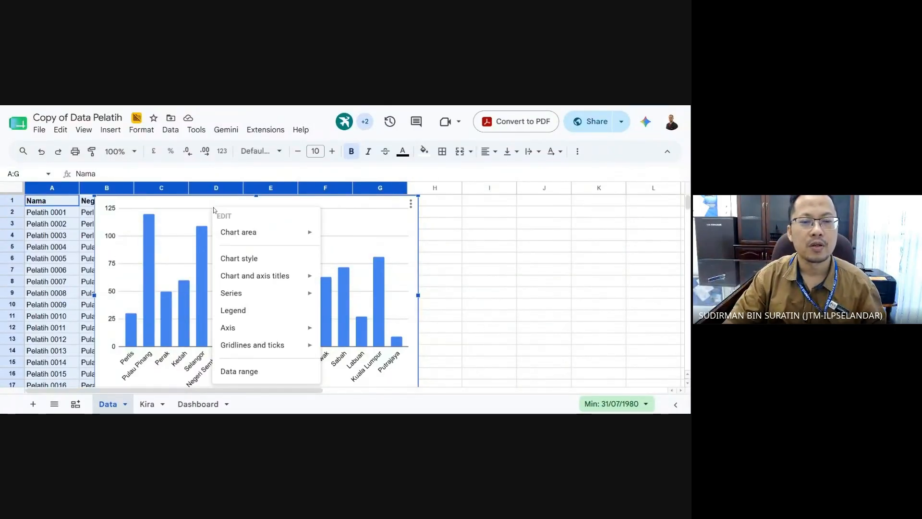
mouse_move(239, 235)
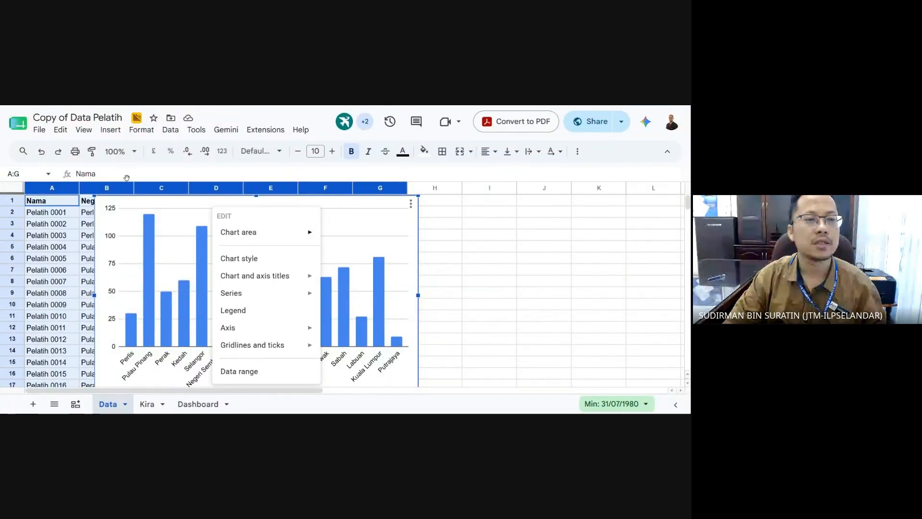
click(61, 132)
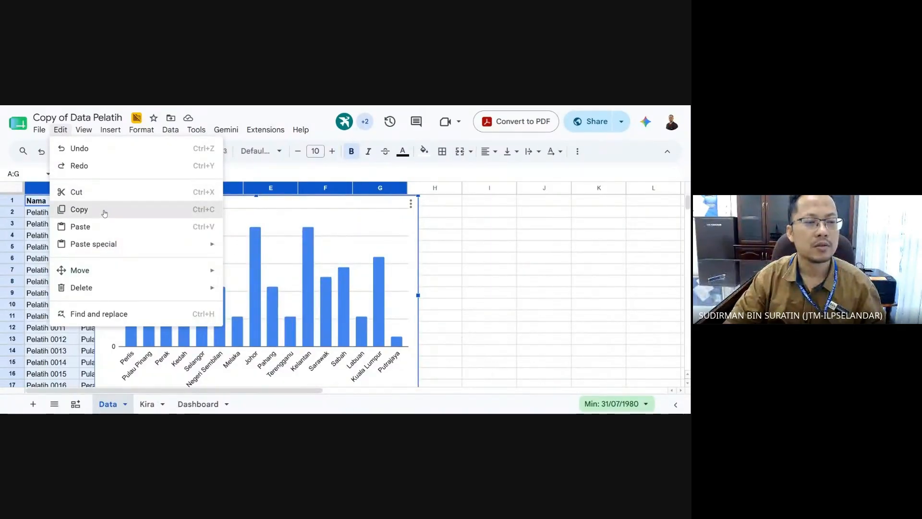
click(102, 210)
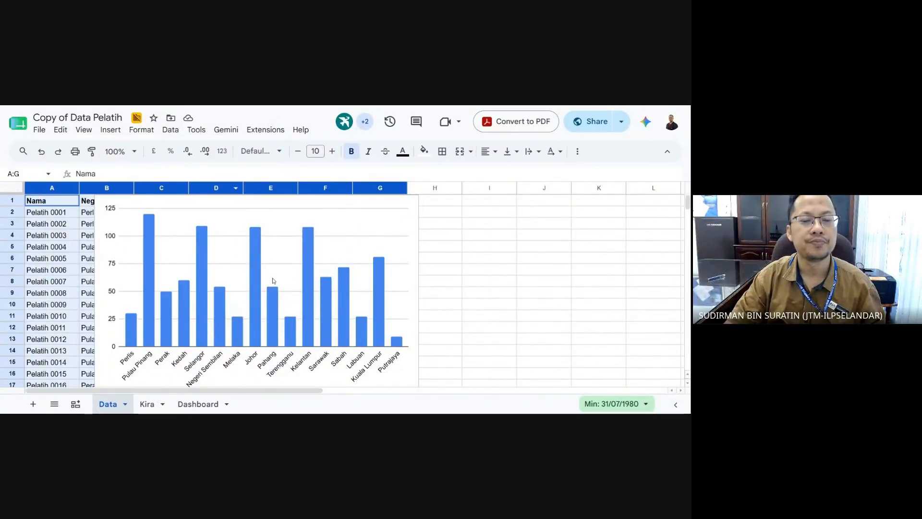
- Paste the chart at B7 on Dashboard and drag it left into column A
click(238, 403)
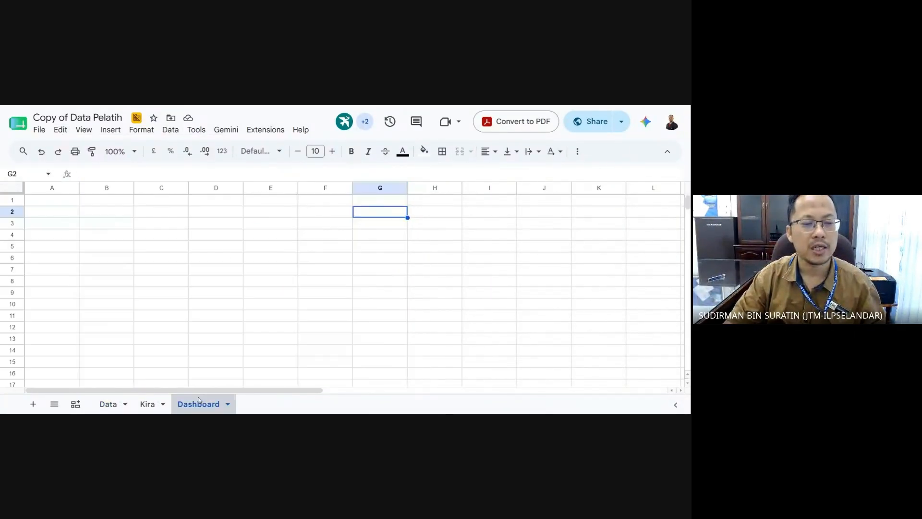
click(93, 269)
click(60, 130)
click(99, 226)
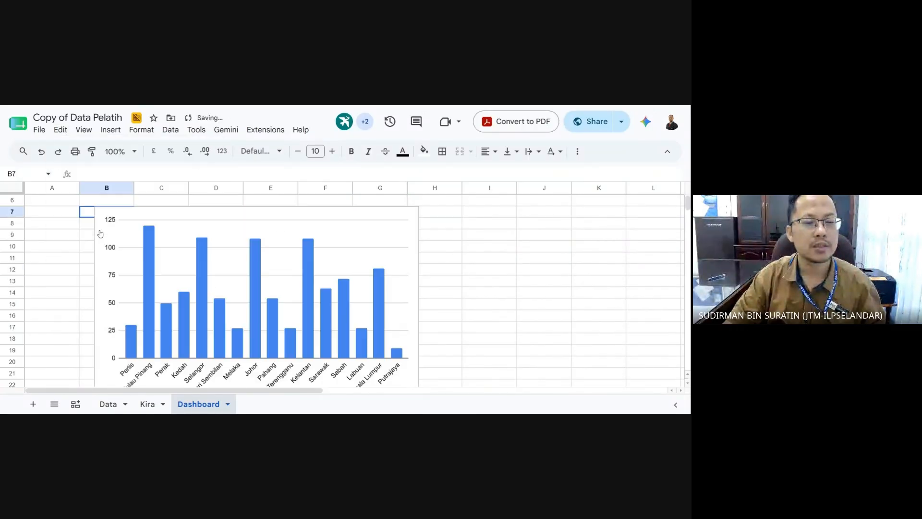
click(138, 305)
click(543, 328)
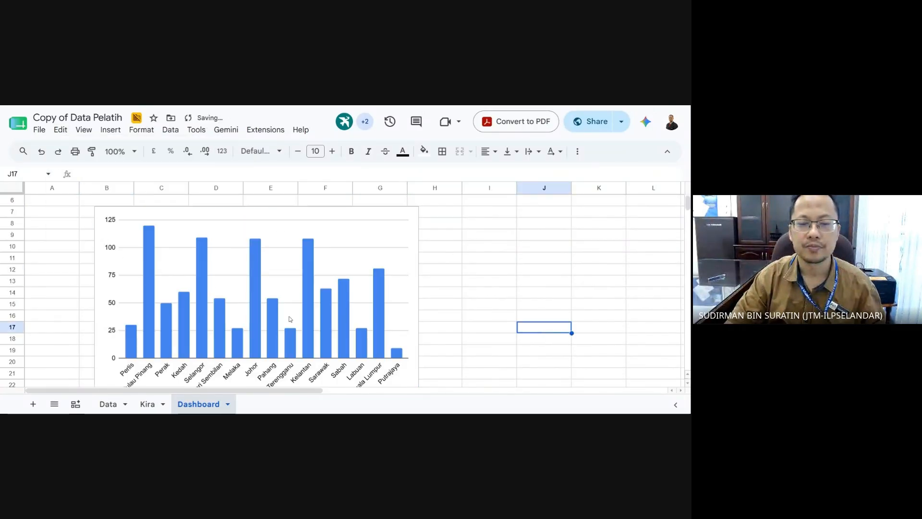
click(248, 309)
drag(246, 286, 192, 307)
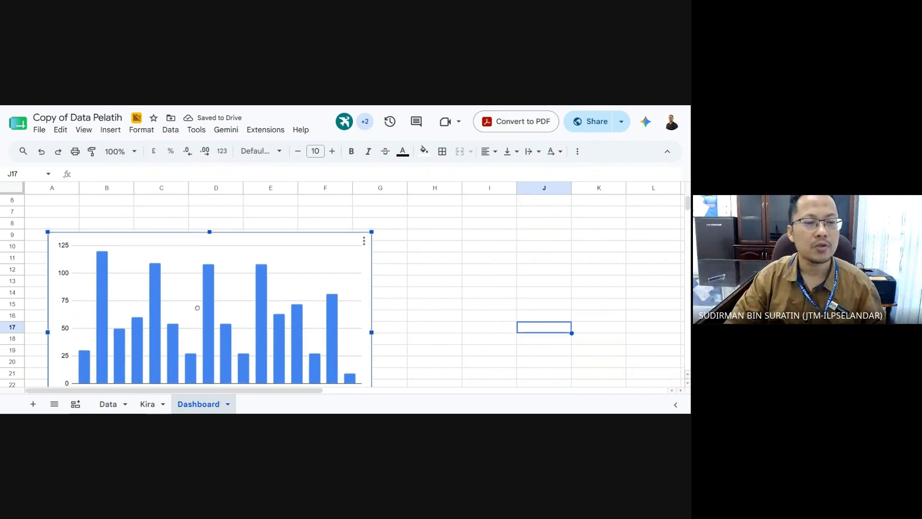
scroll(398, 347, down, 1)
click(424, 352)
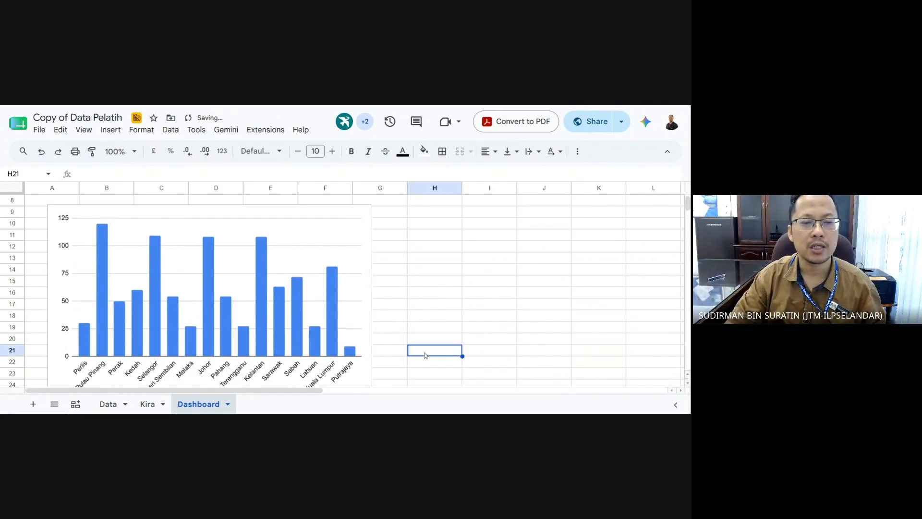
click(211, 277)
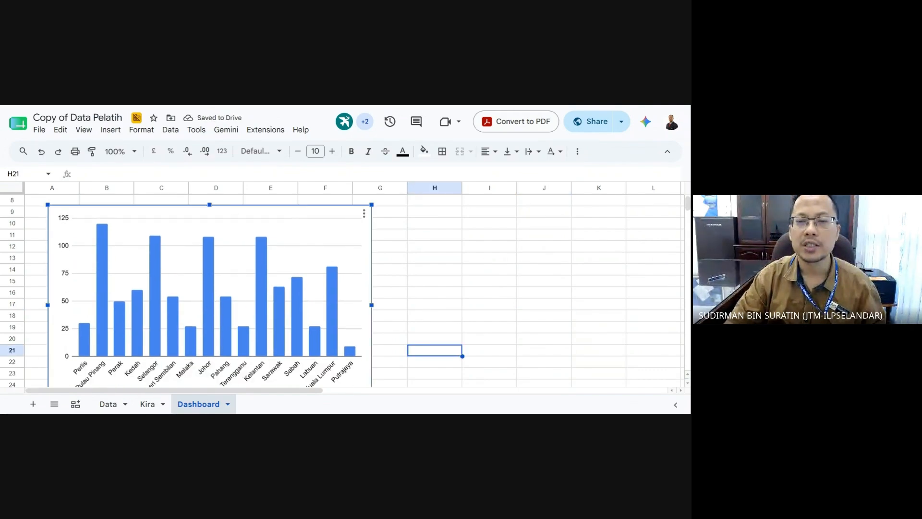
scroll(294, 266, up, 3)
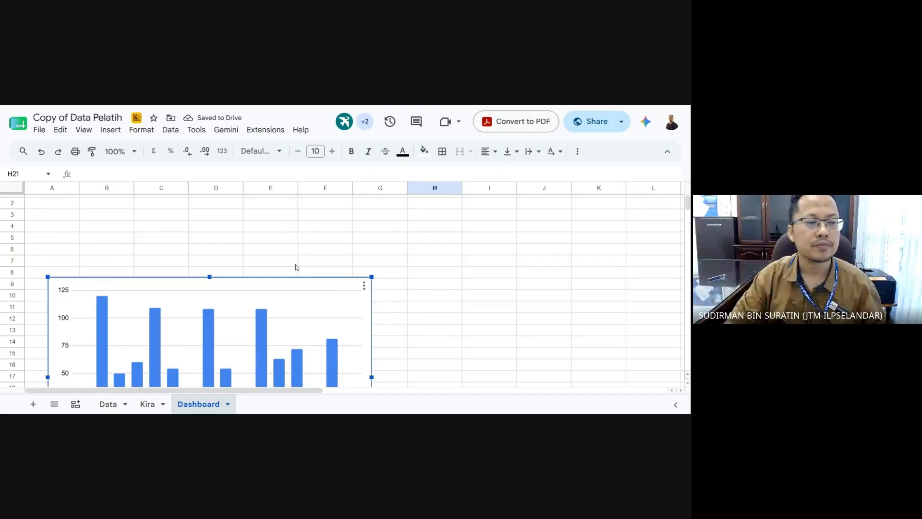
- Add a slicer to Dashboard and place it in rows 3–5 above the chart
click(111, 129)
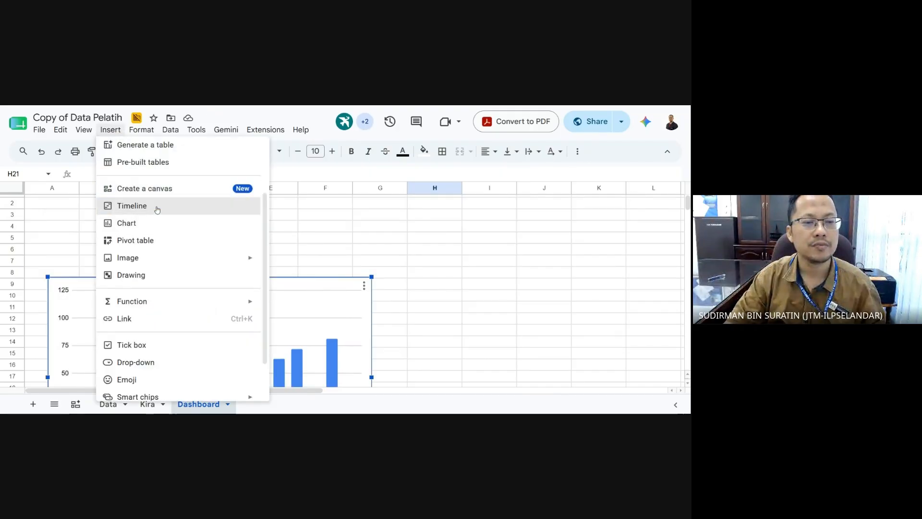
mouse_move(128, 131)
mouse_move(170, 131)
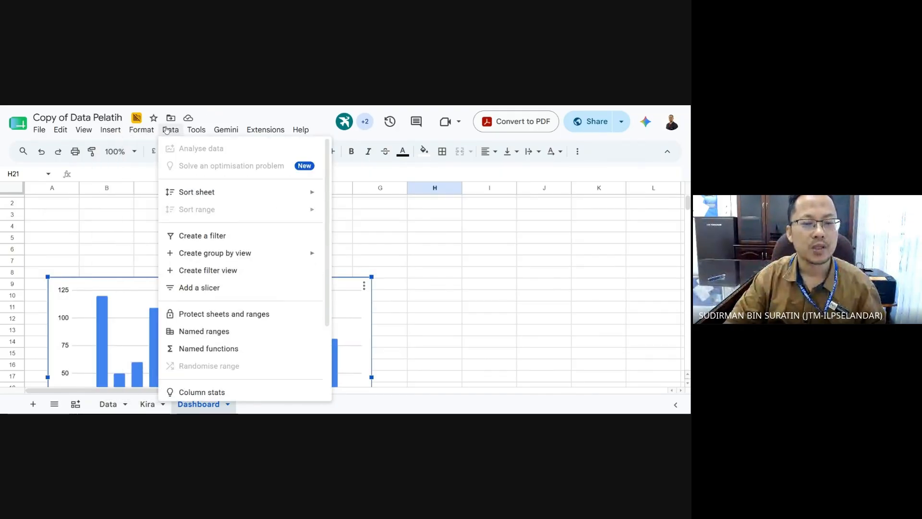
click(214, 288)
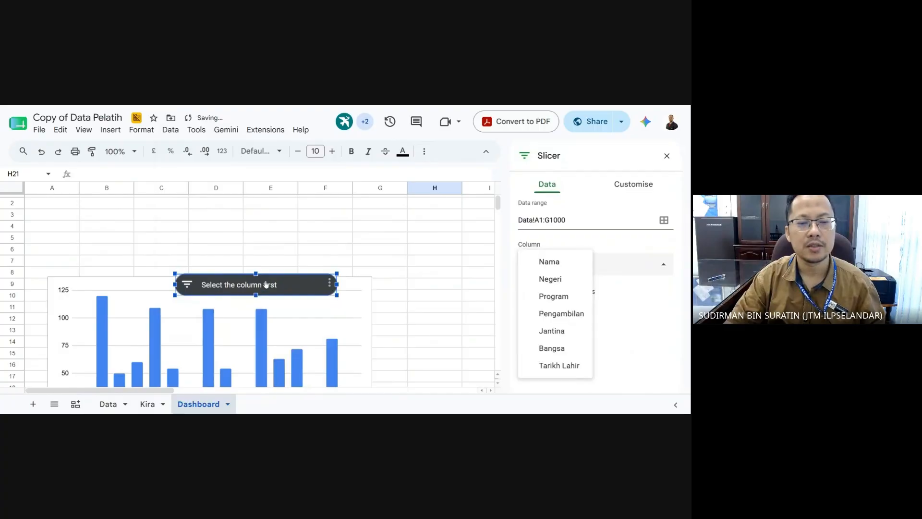
drag(255, 284, 133, 216)
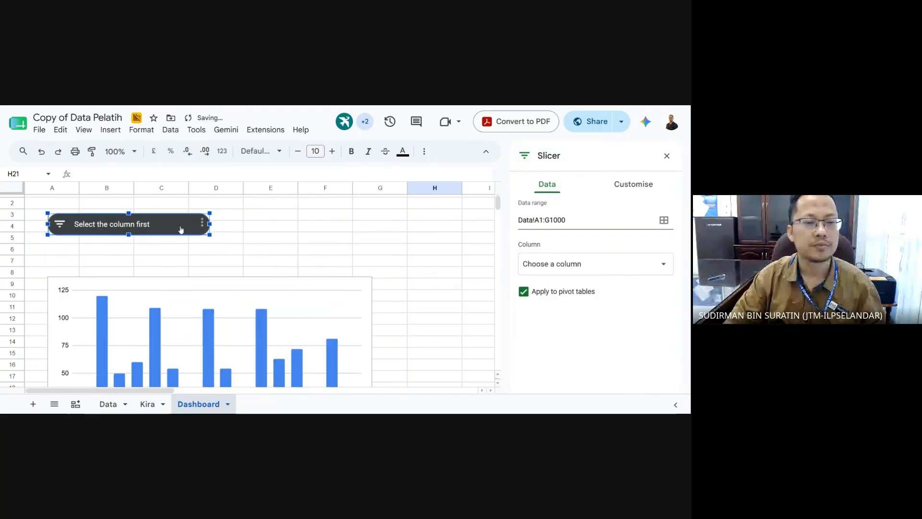
- Set the slicer's filter column to Pengambilan
click(203, 224)
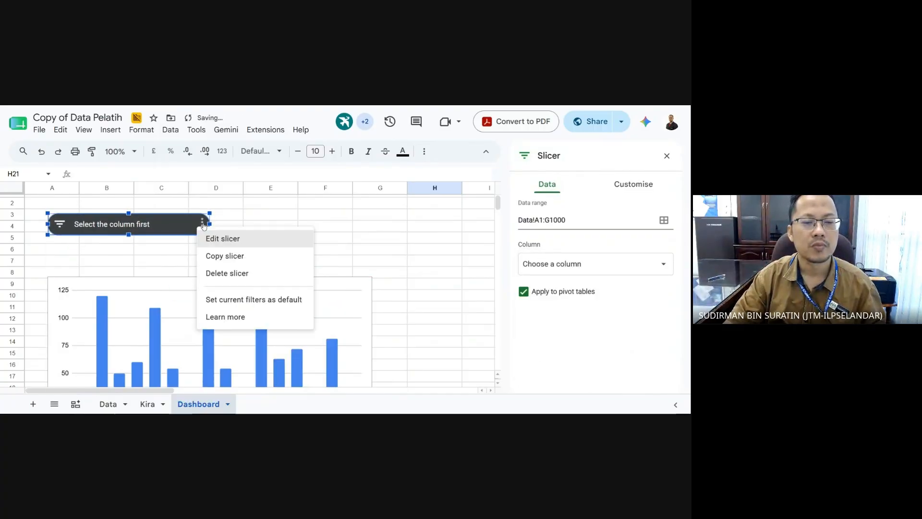
click(223, 239)
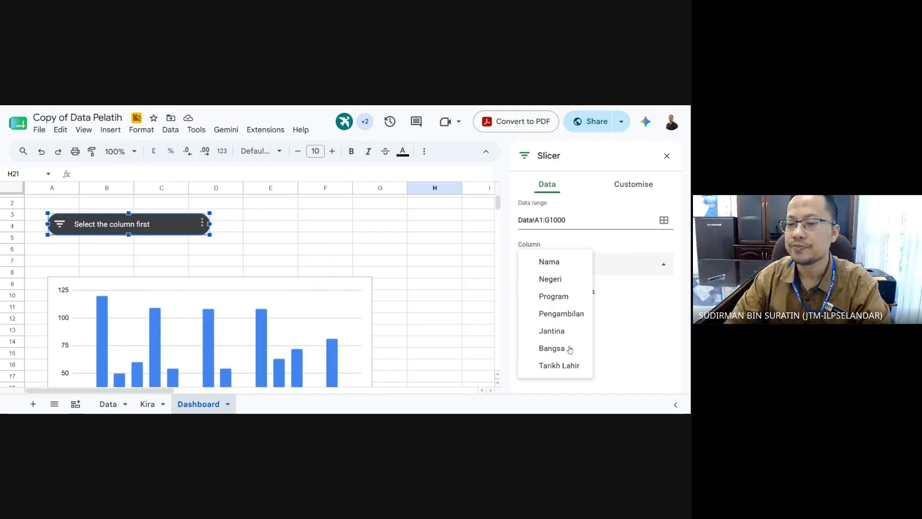
click(566, 219)
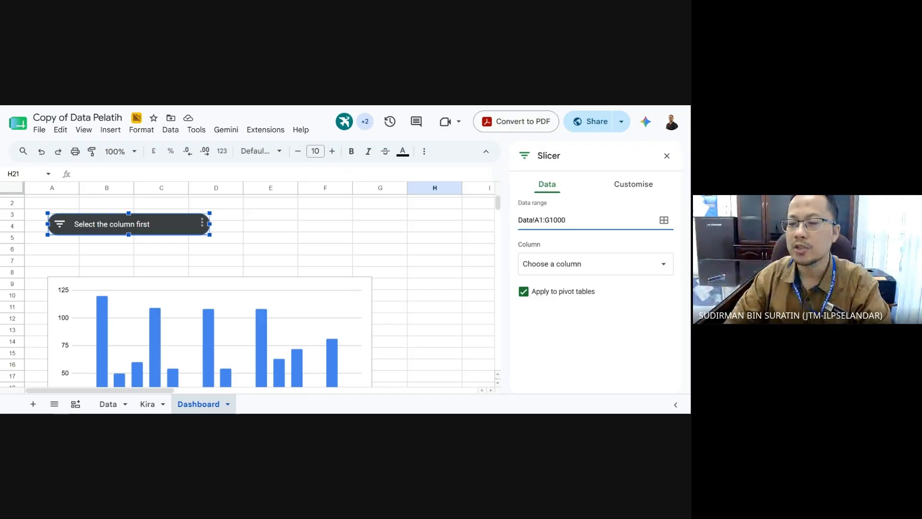
click(576, 269)
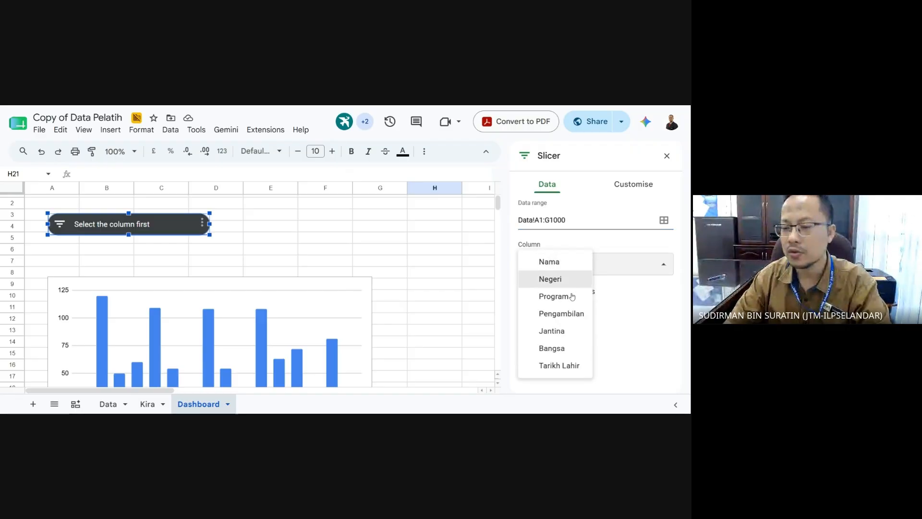
click(574, 319)
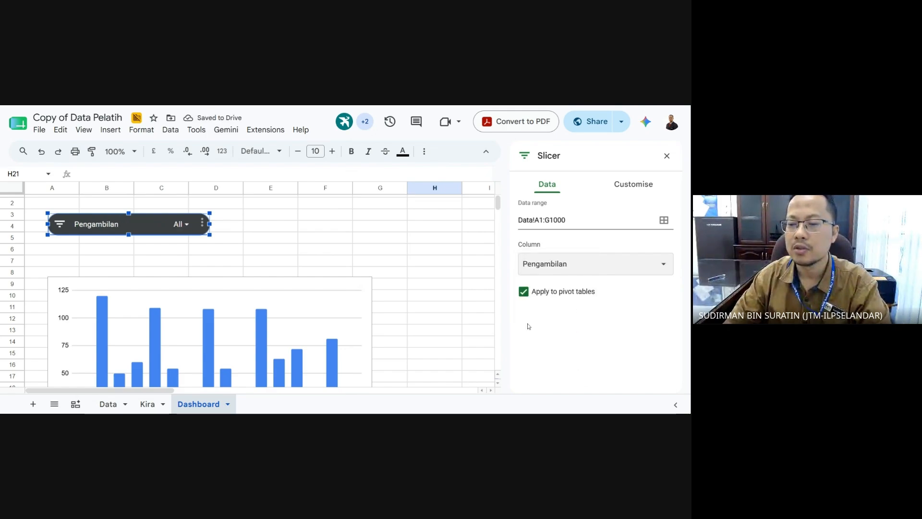
- Uncheck all slicer intakes except 1/2023 and zoom the page out
click(247, 251)
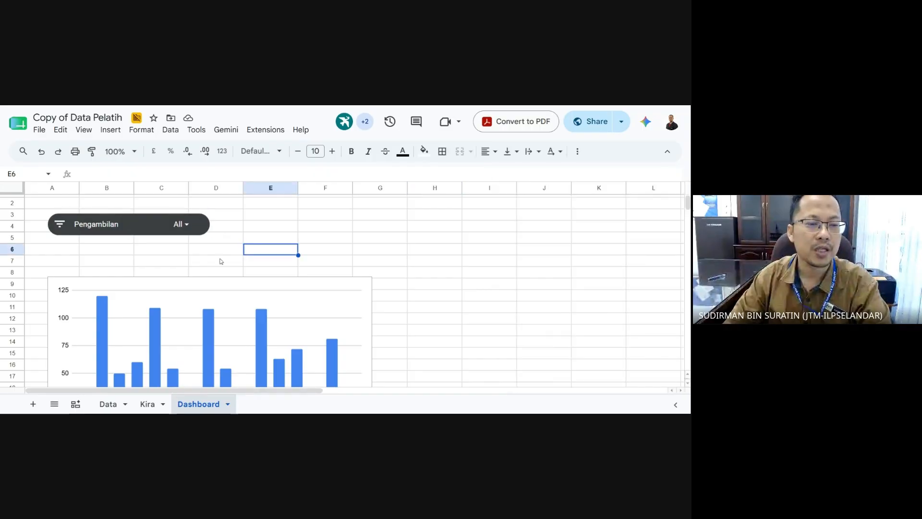
scroll(153, 254, down, 1)
scroll(156, 255, up, 1)
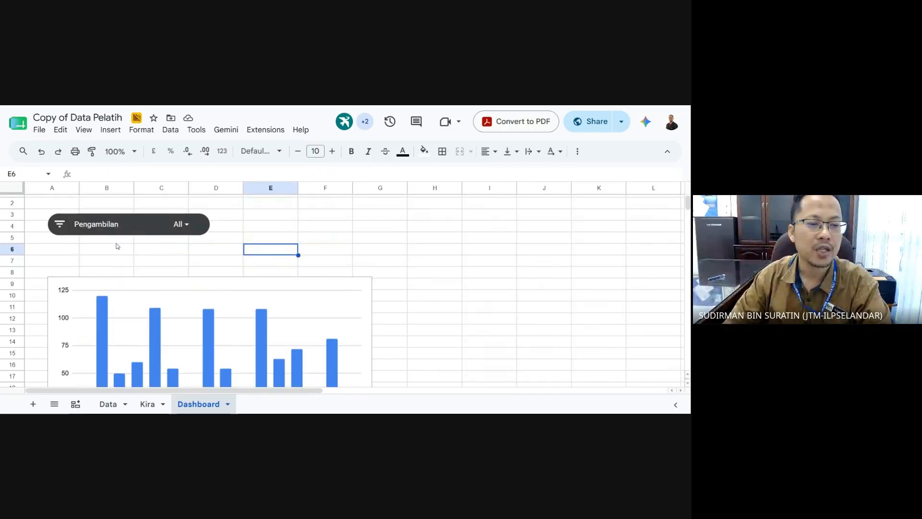
click(181, 224)
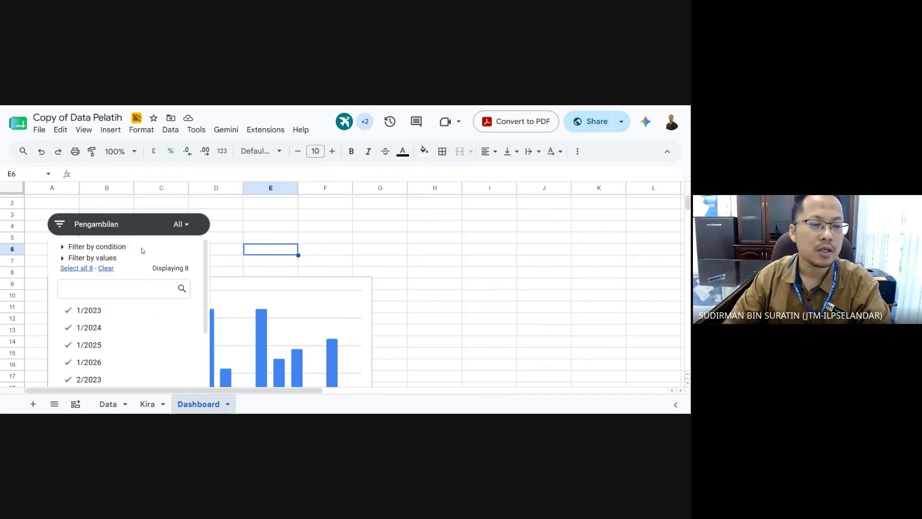
click(106, 268)
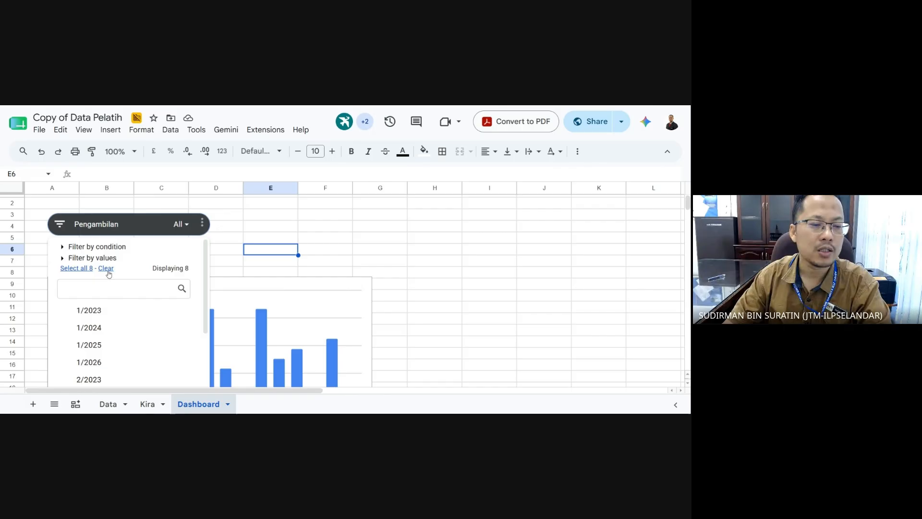
click(89, 310)
scroll(231, 273, down, 2)
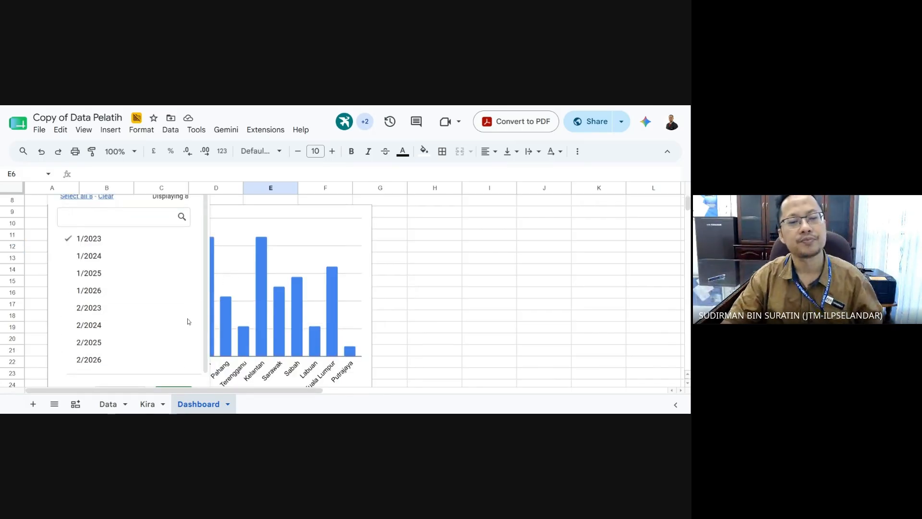
key(ctrl+minus)
key(ctrl+minus)
key(ctrl+minus)
click(140, 324)
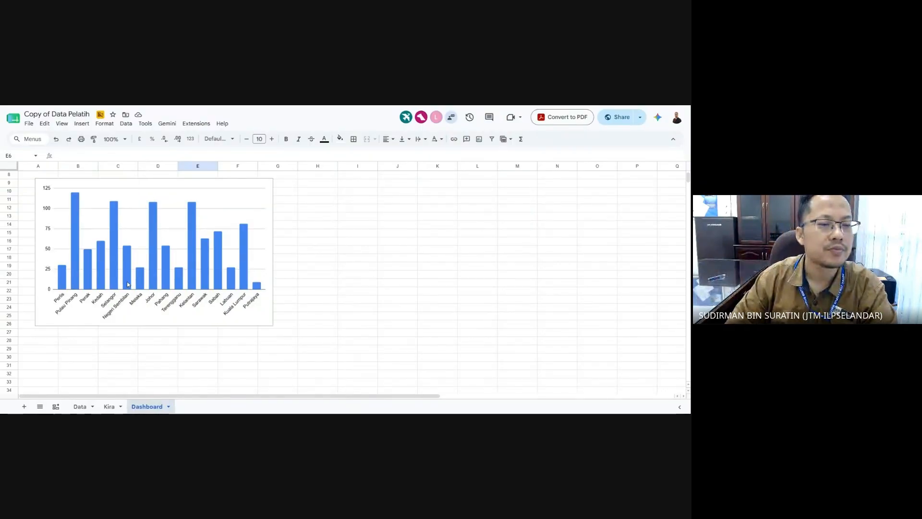
- Apply the Pengambilan slicer filter for intake 1/2023 only
scroll(128, 284, up, 2)
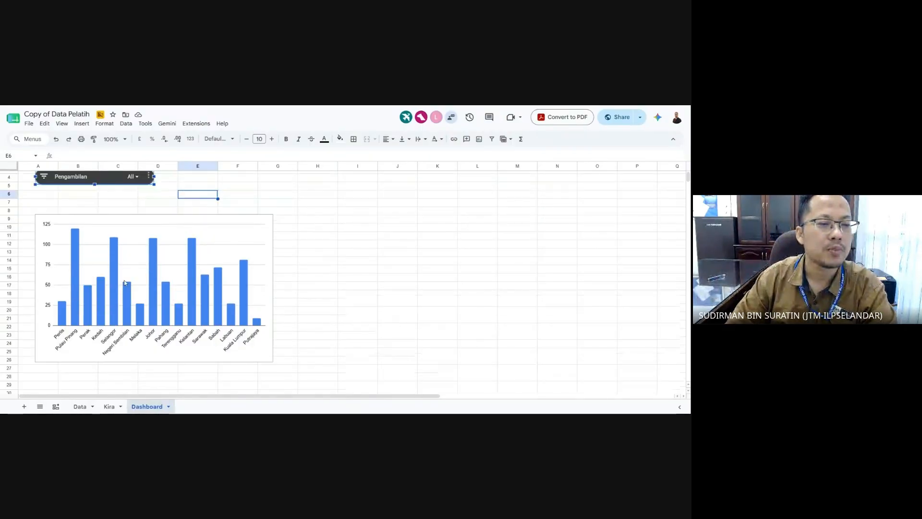
click(133, 177)
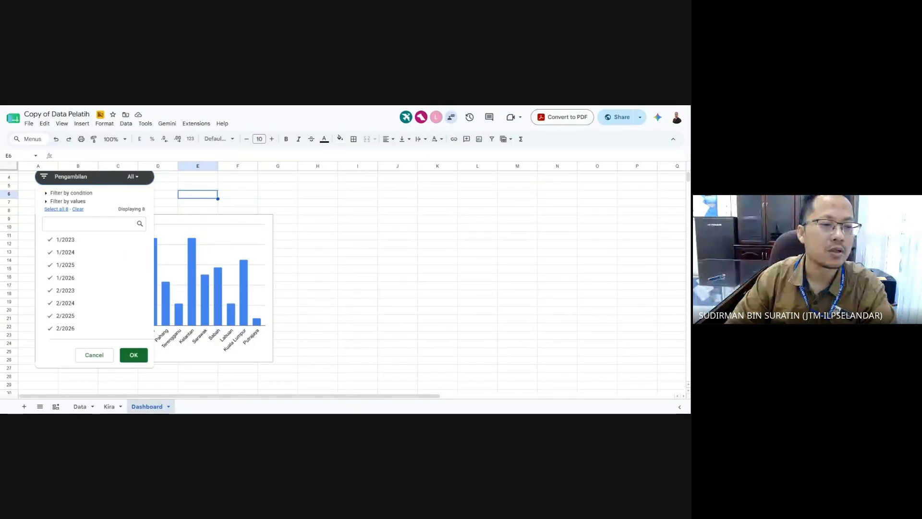
click(77, 209)
click(65, 239)
click(134, 355)
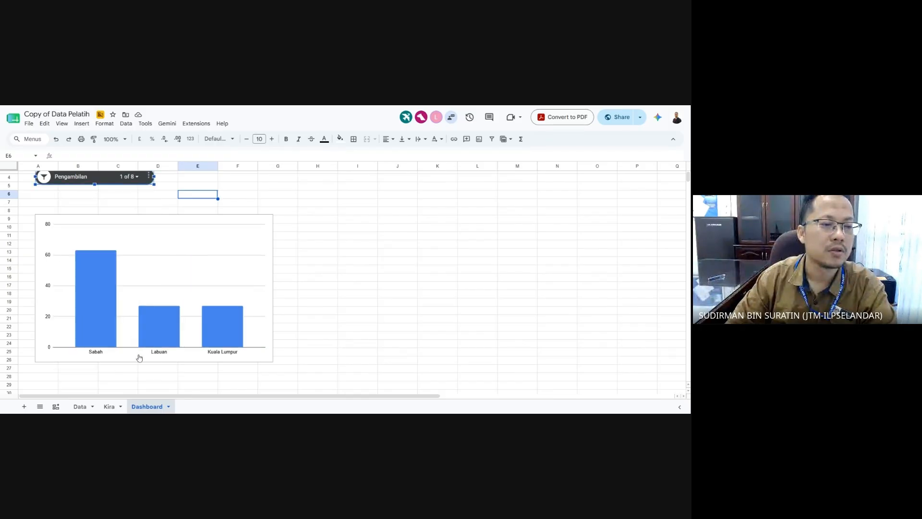
click(334, 331)
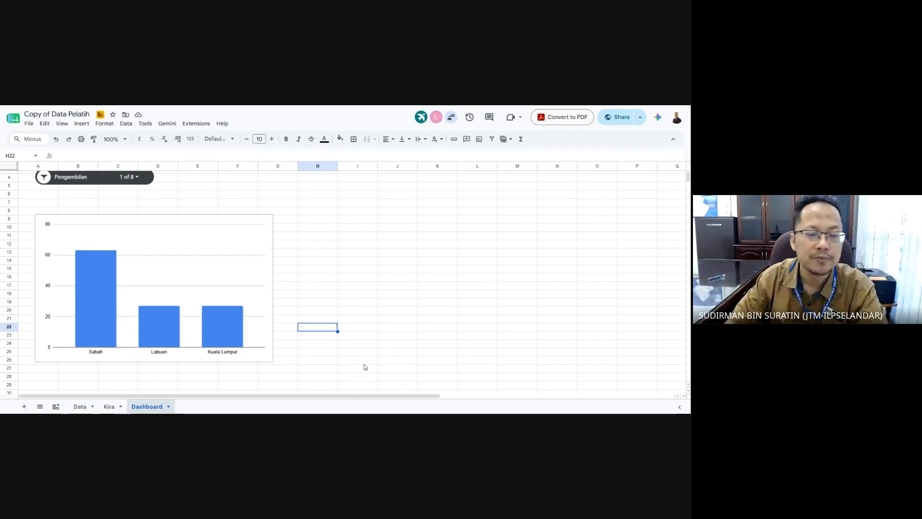
- Add intake 1/2024 to the slicer filter and reselect the column chart
click(129, 176)
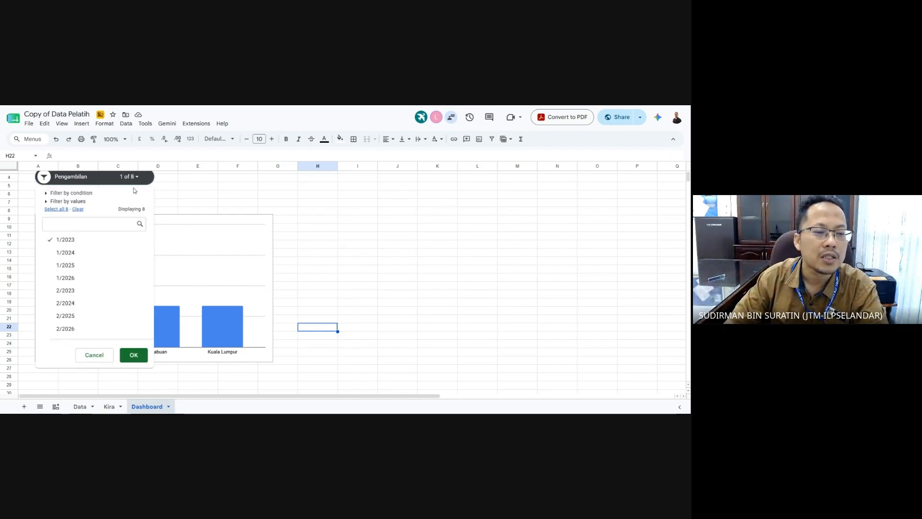
click(65, 252)
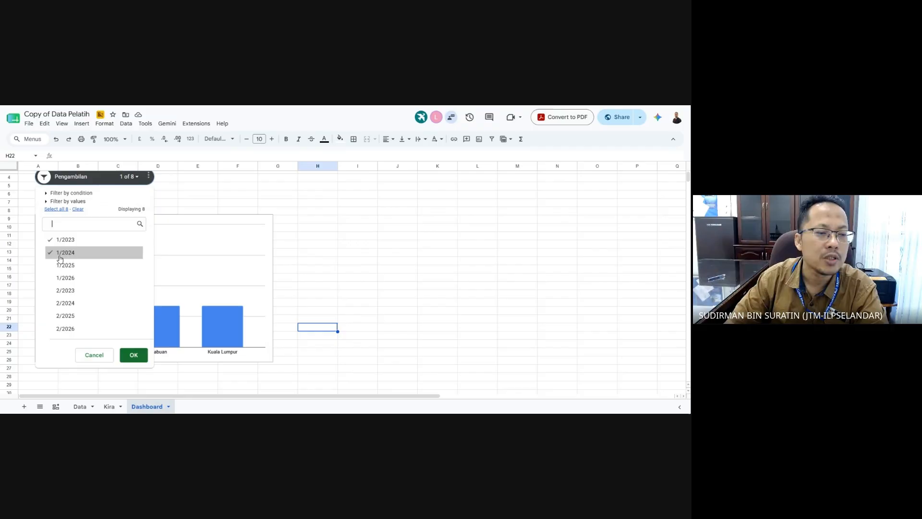
click(134, 354)
click(412, 365)
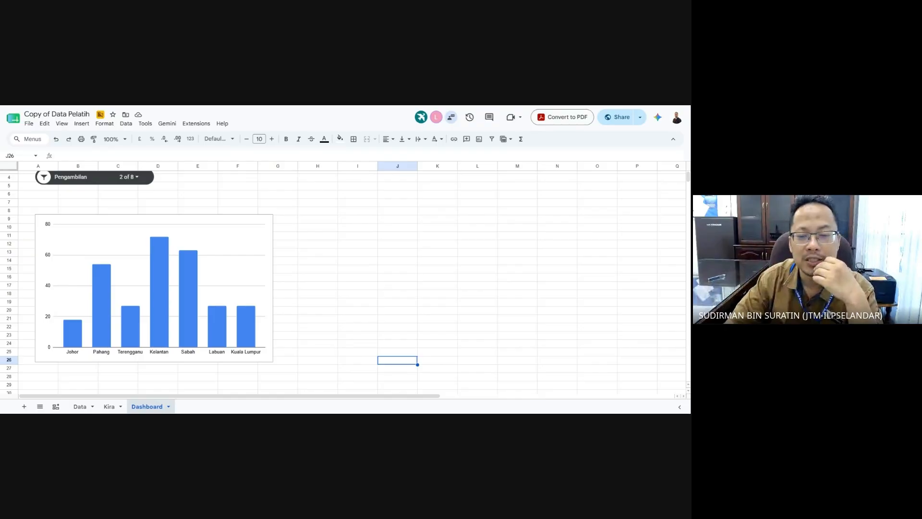
click(358, 245)
click(242, 260)
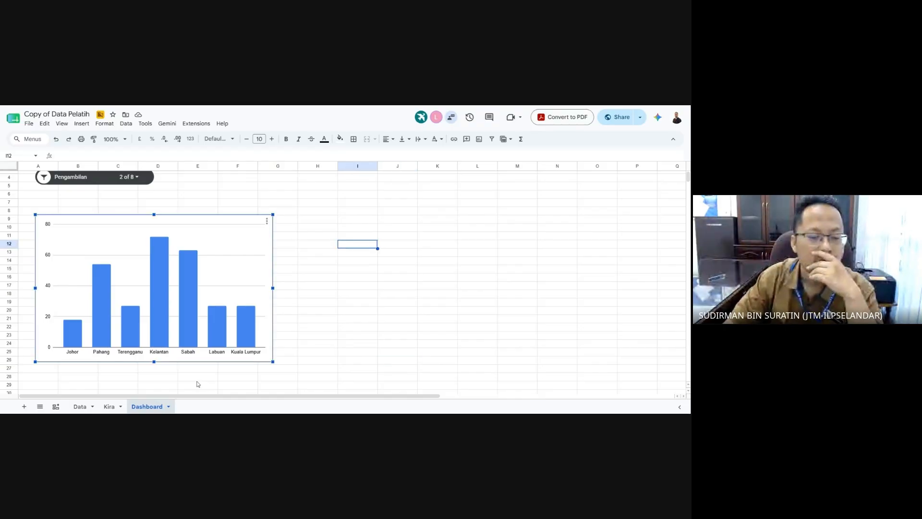
- Delete the existing chart from the Data sheet
click(80, 406)
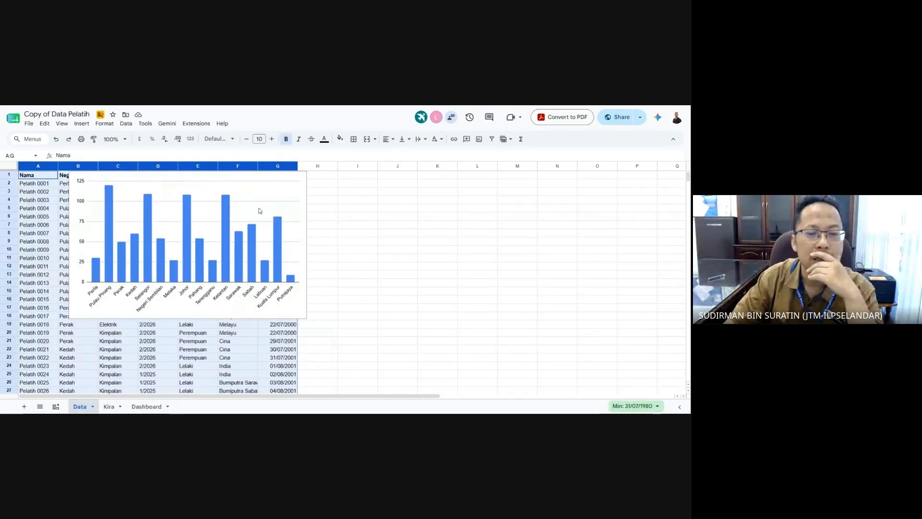
click(259, 207)
key(Delete)
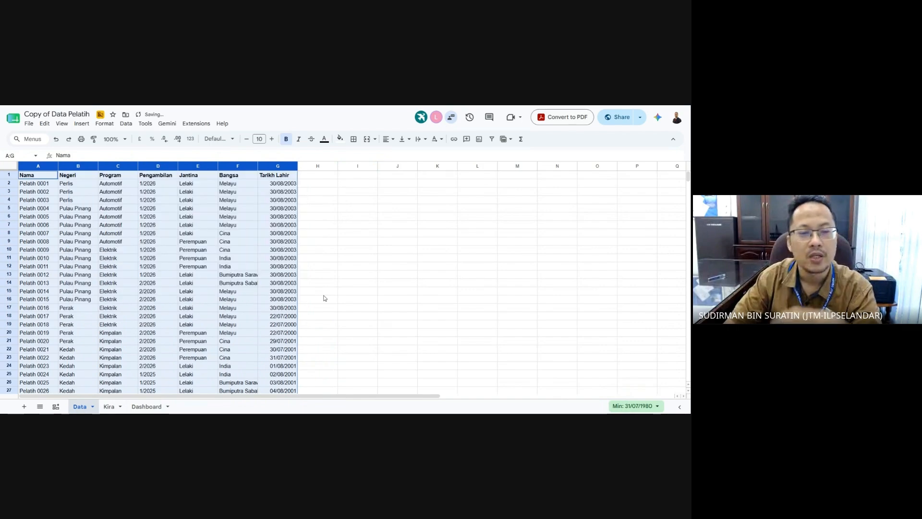
click(409, 284)
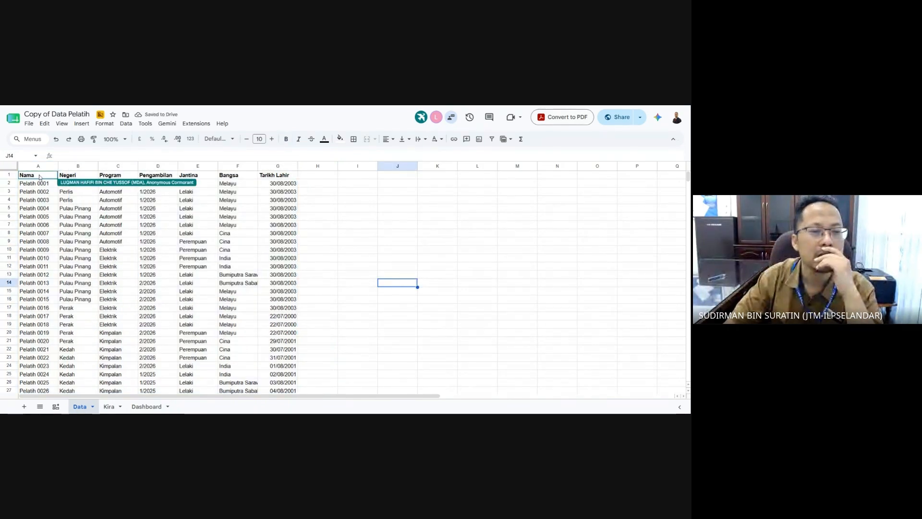
- Insert a new chart from A1:G7 and change it to a doughnut chart
mouse_move(39, 176)
mouse_down()
mouse_move(279, 185)
mouse_move(279, 228)
mouse_up()
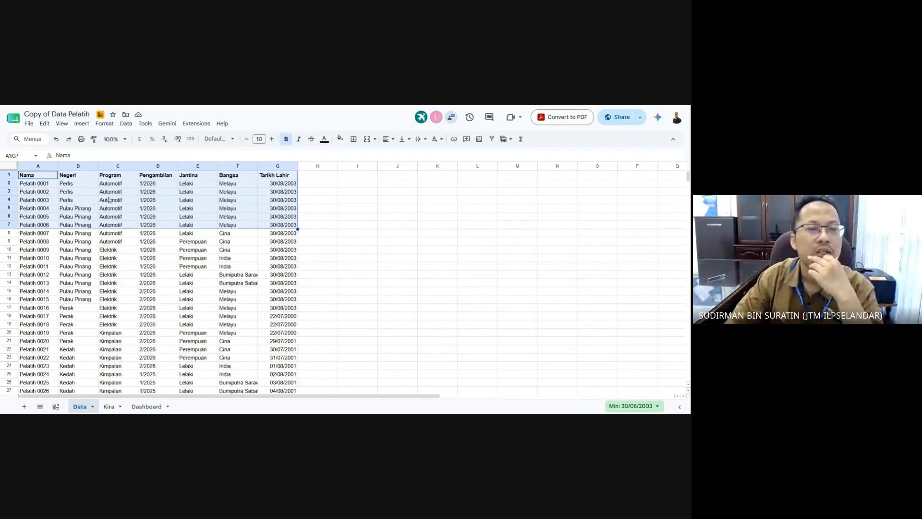
click(83, 124)
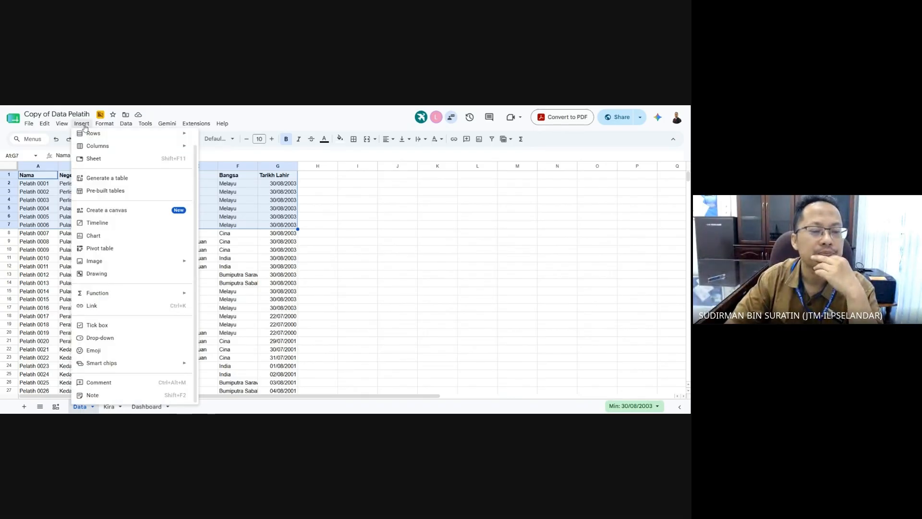
click(116, 236)
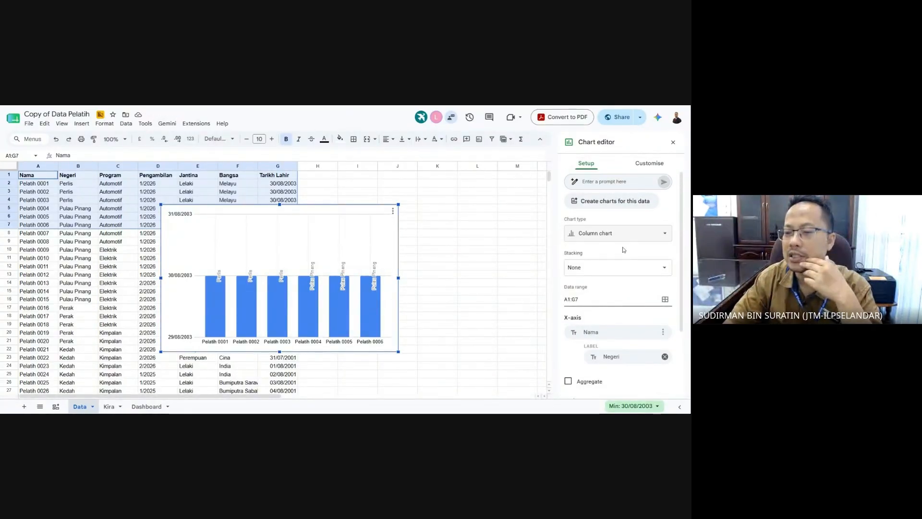
click(609, 299)
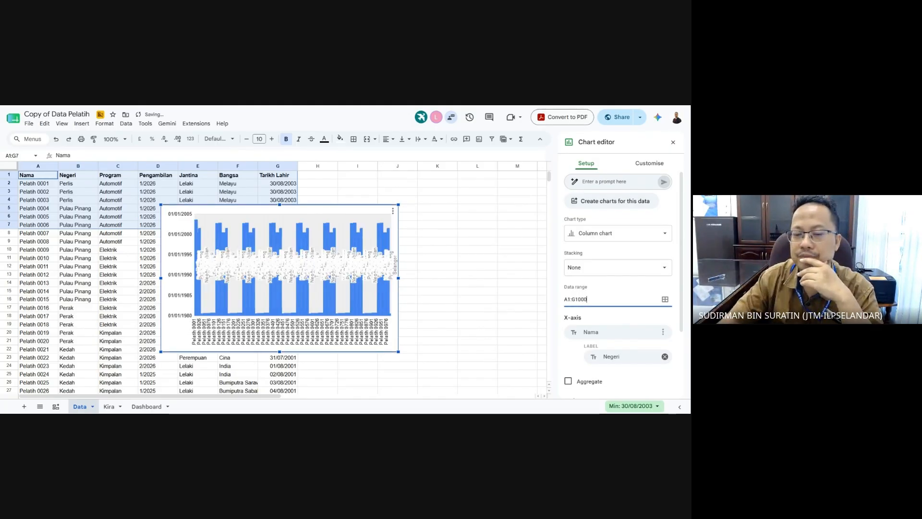
scroll(617, 316, down, 1)
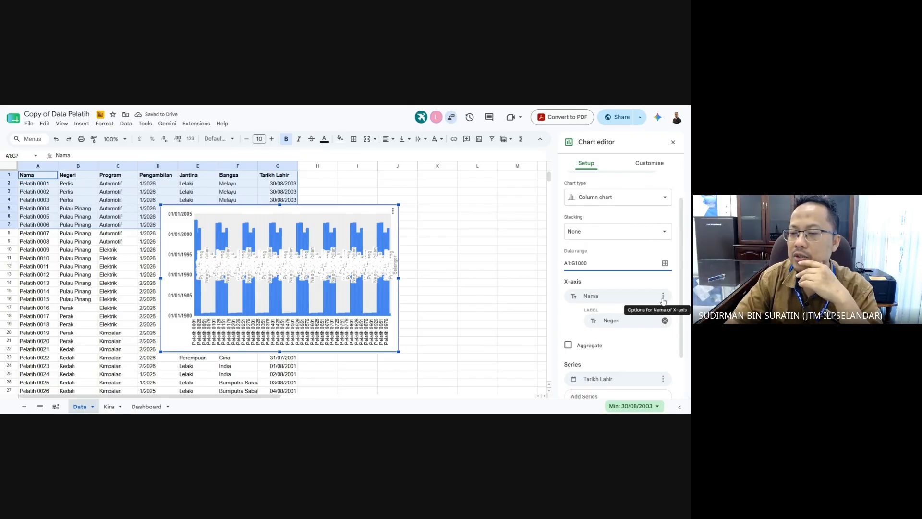
click(605, 199)
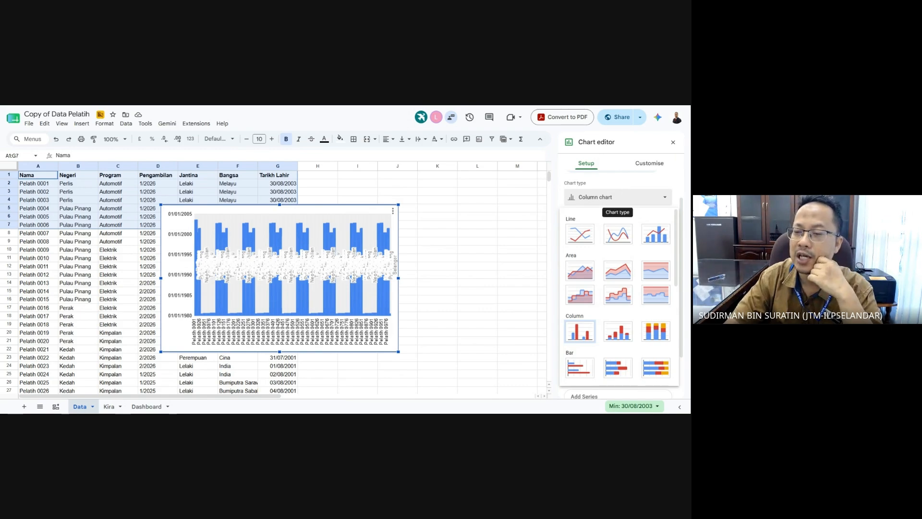
click(667, 197)
click(666, 197)
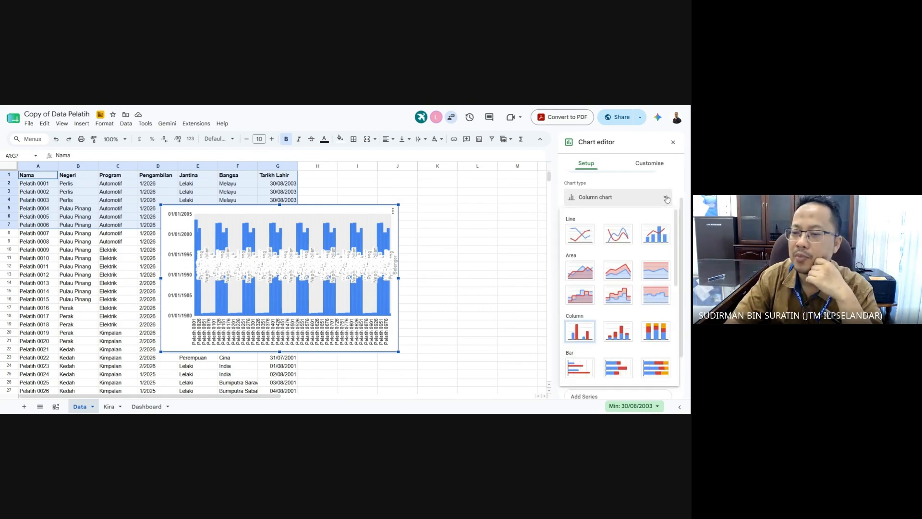
scroll(639, 298, down, 3)
click(623, 263)
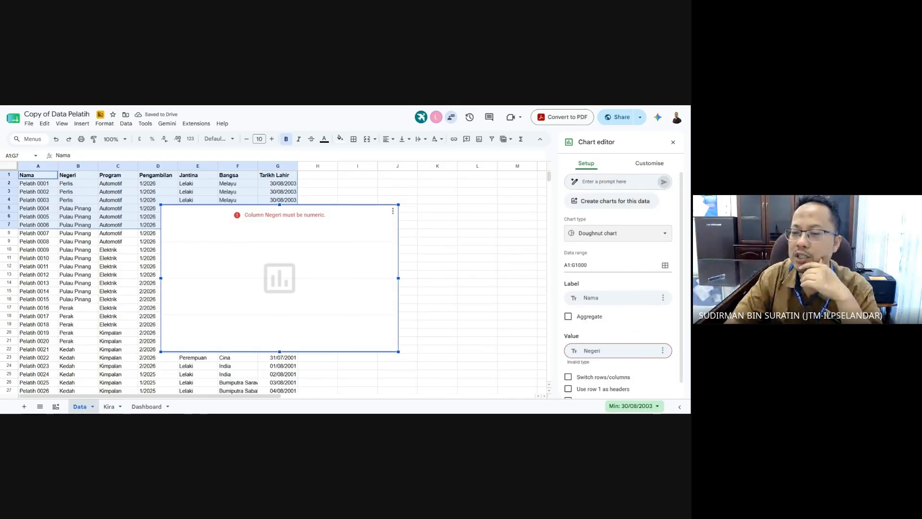
- Remove the Nama, Negeri, Program and Pengambilan labels, leaving Jantina as the label
click(663, 298)
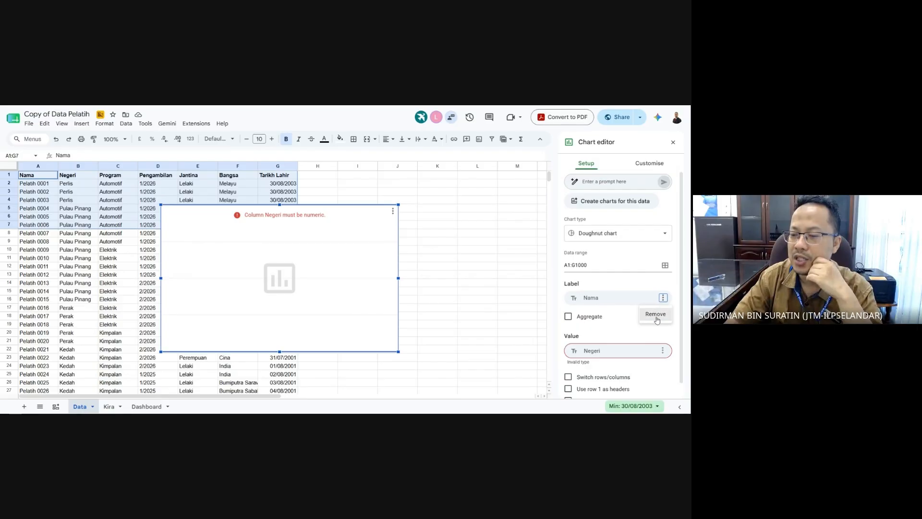
click(656, 313)
click(663, 297)
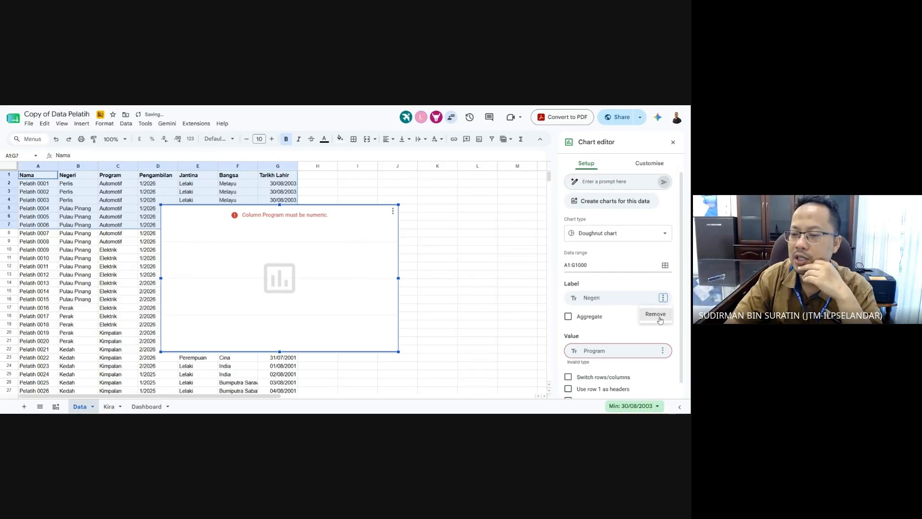
click(657, 316)
click(663, 298)
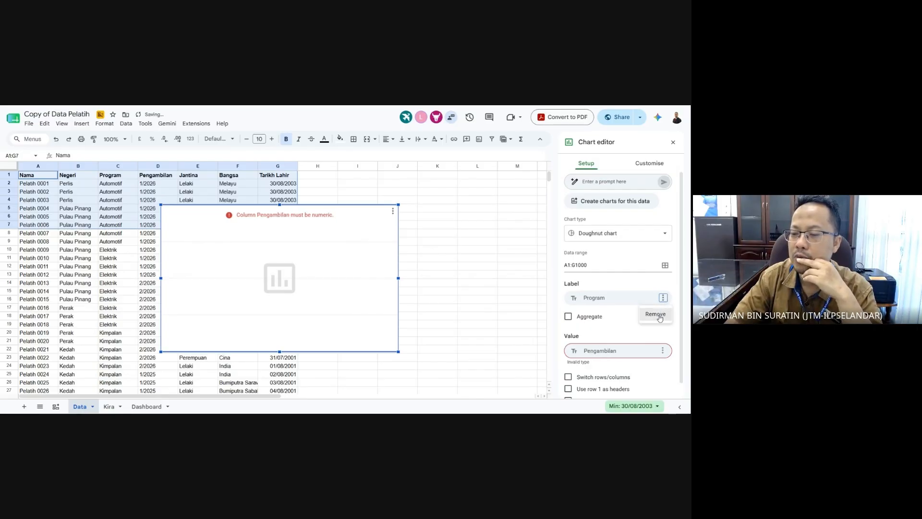
click(659, 315)
click(662, 298)
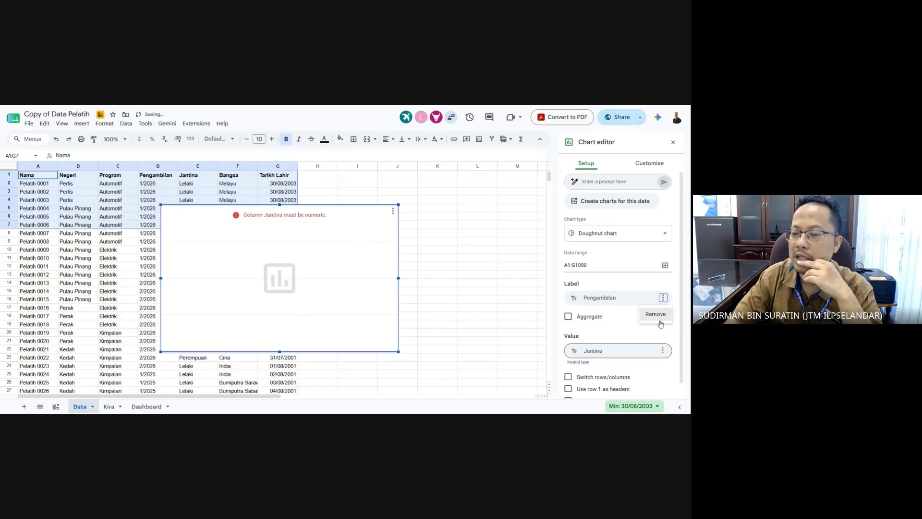
click(659, 316)
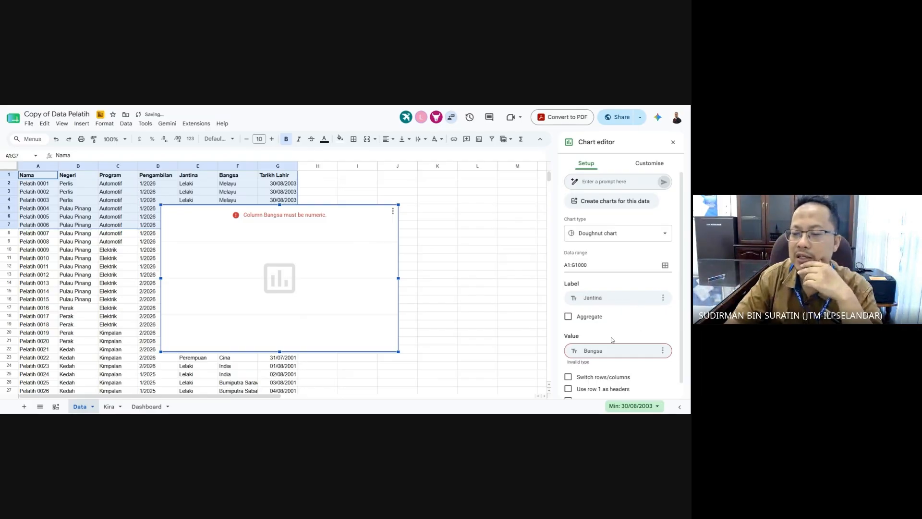
- Remove the Bangsa and Tarikh Lahir value series from the doughnut chart
scroll(629, 335, down, 1)
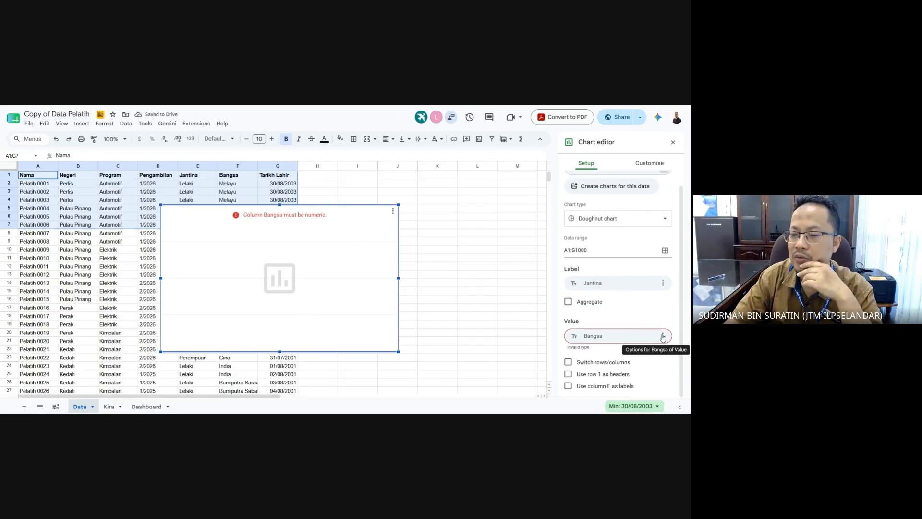
click(663, 337)
click(658, 351)
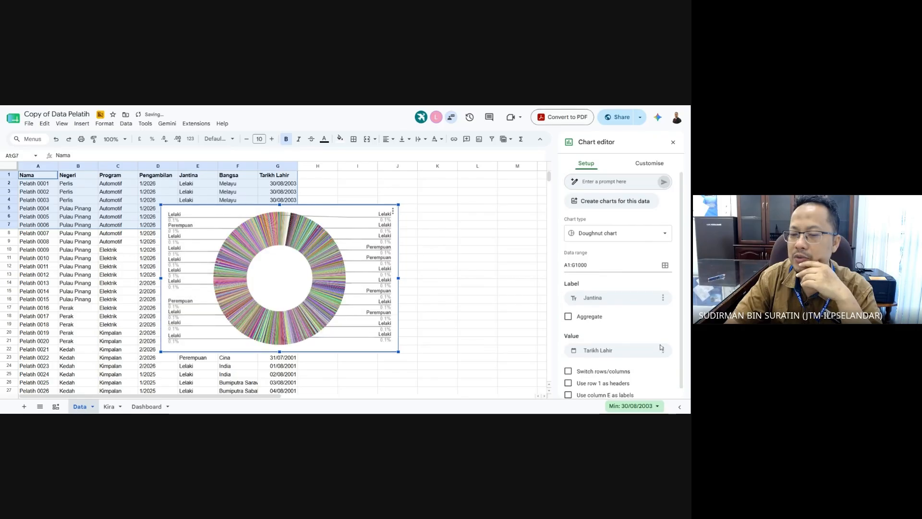
click(663, 350)
click(658, 366)
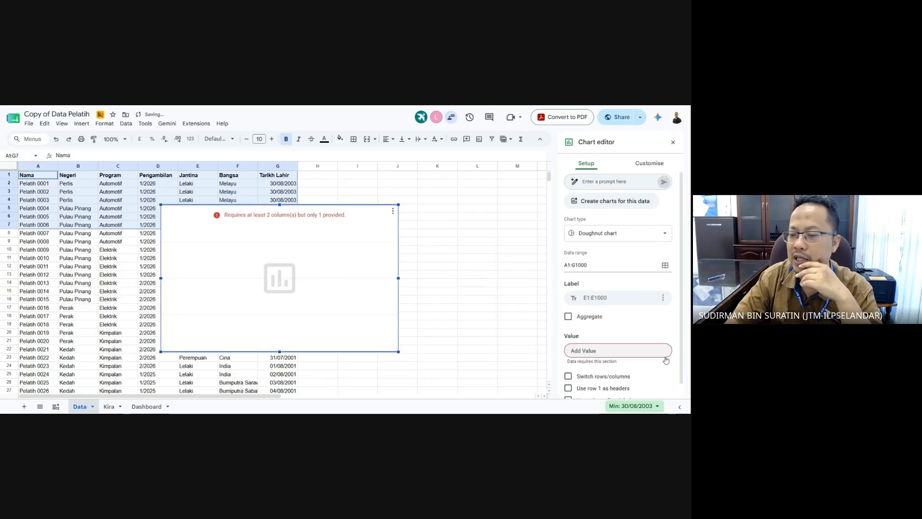
- Try value and label options, then tick Aggregate so gender slices appear (Perempuan 34.5%)
click(657, 354)
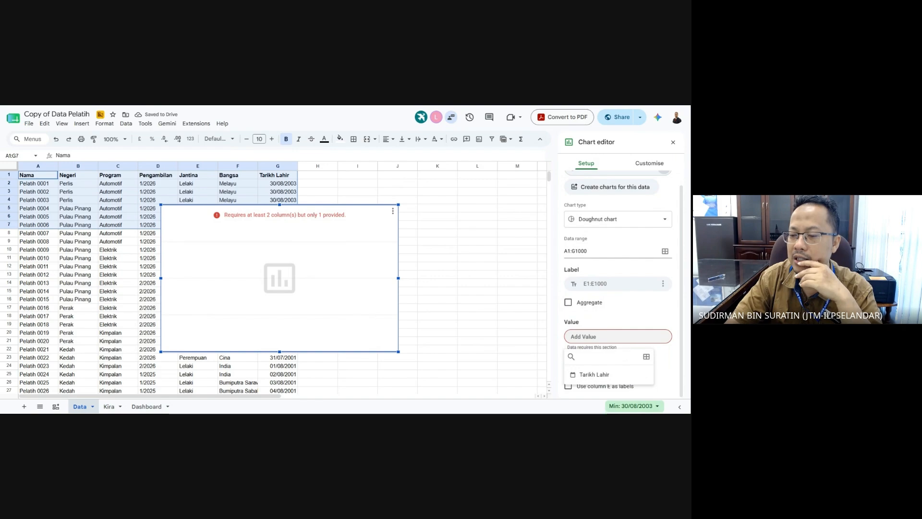
click(647, 359)
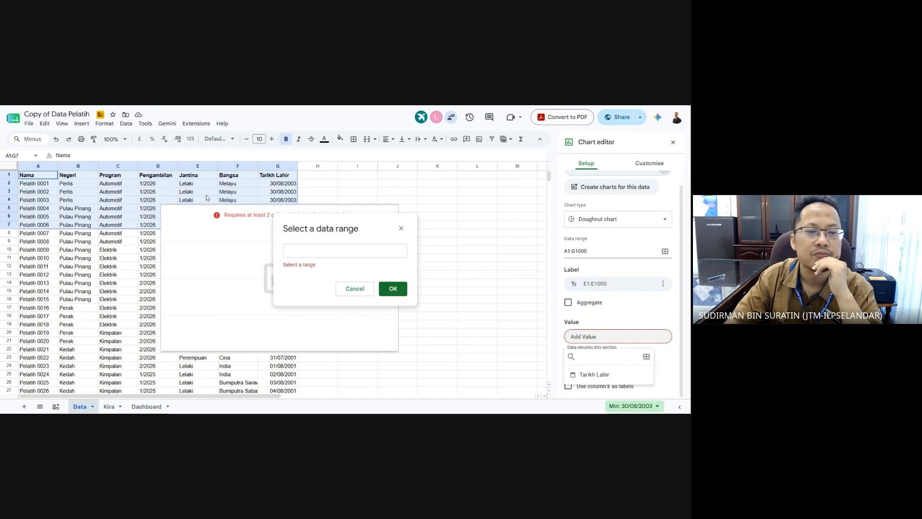
click(669, 358)
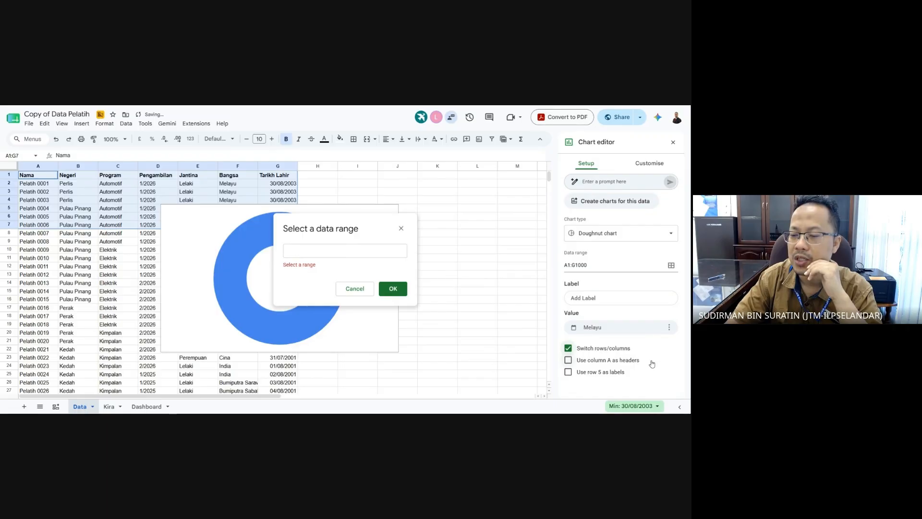
click(568, 349)
scroll(608, 365, down, 1)
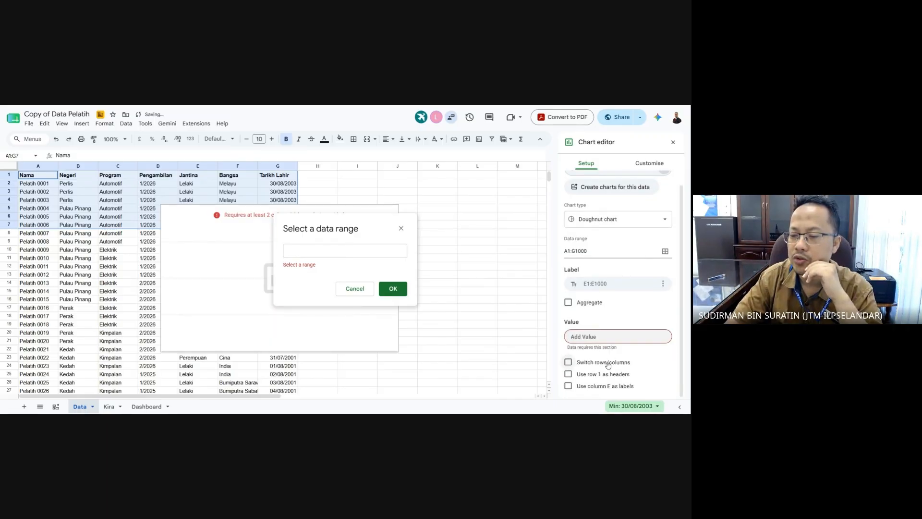
click(568, 386)
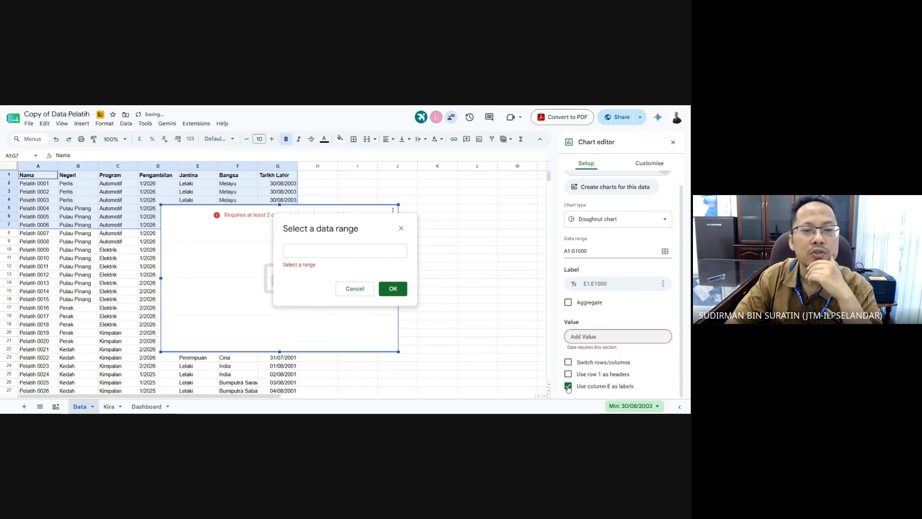
click(568, 386)
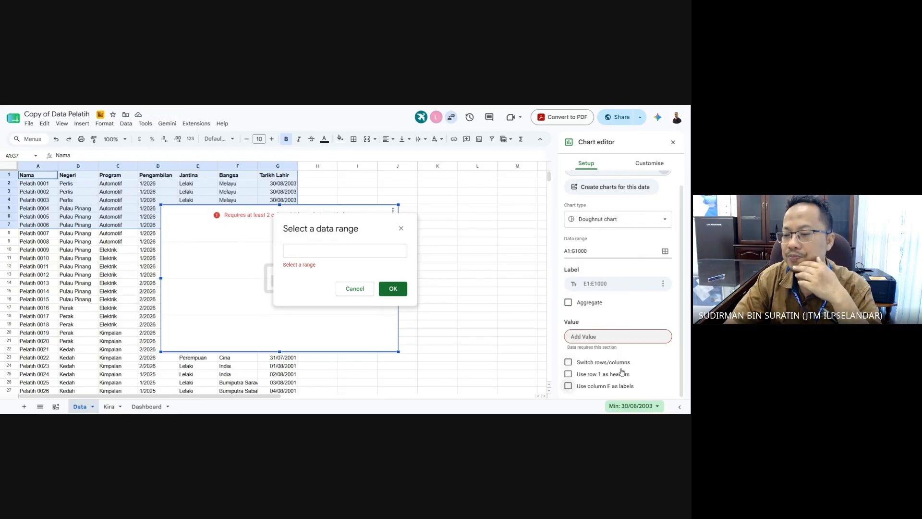
click(624, 284)
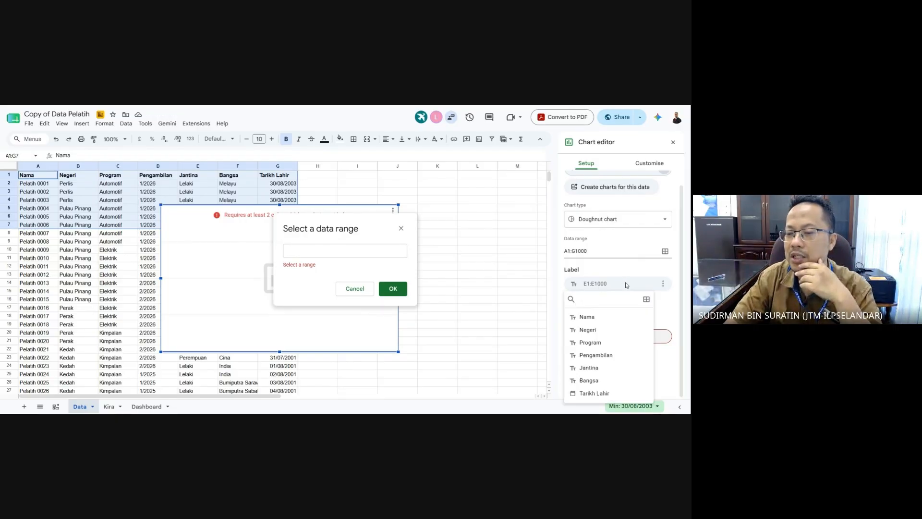
click(626, 285)
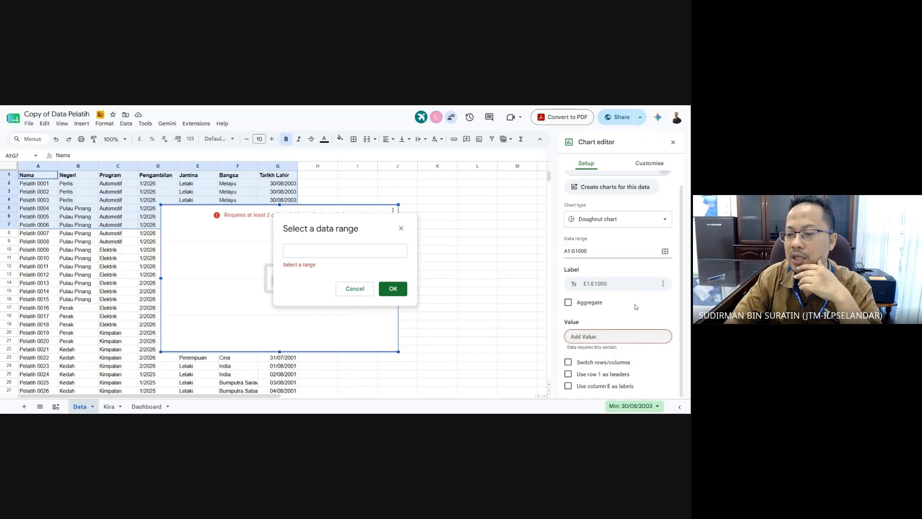
click(572, 303)
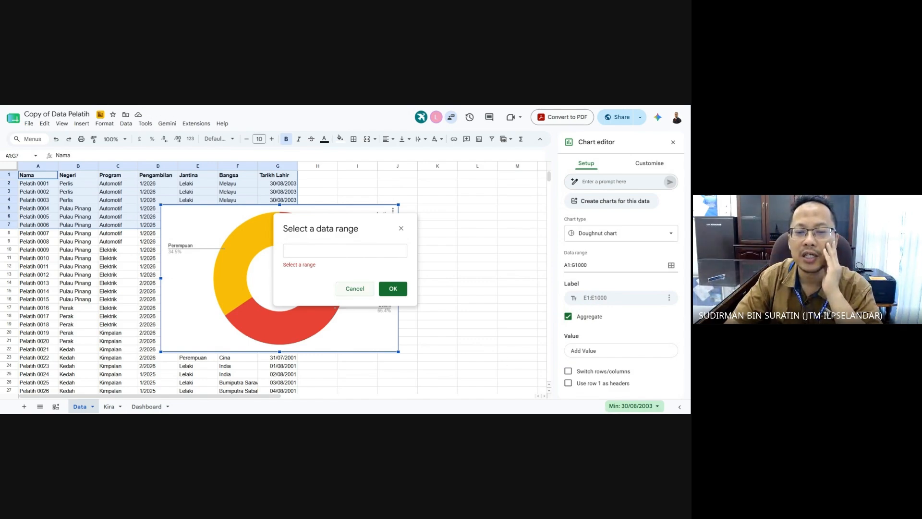
- Use row 1 as headers so the doughnut shows Perempuan 34.5% and Lelaki 65.5%
click(355, 288)
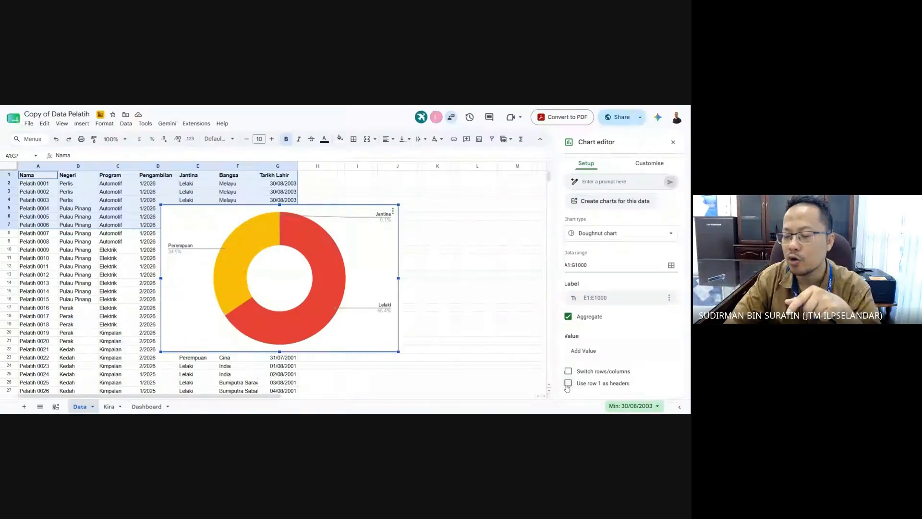
click(568, 383)
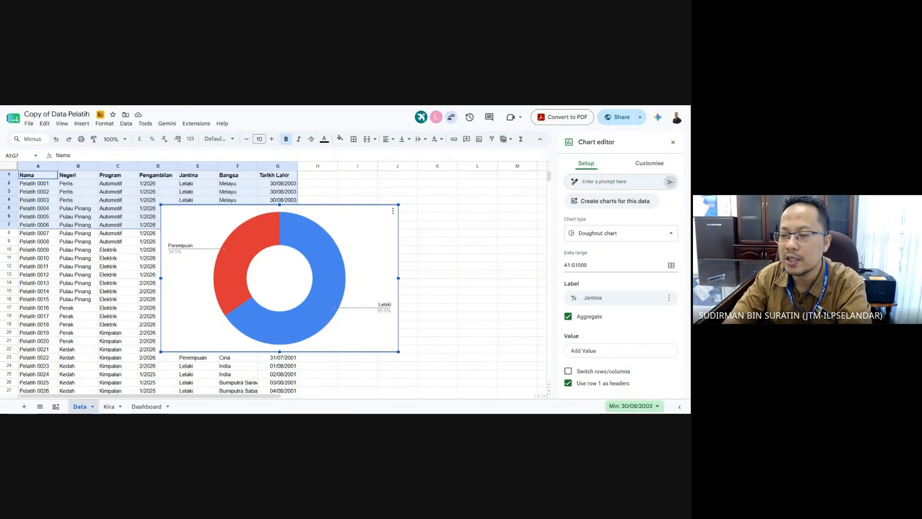
click(670, 298)
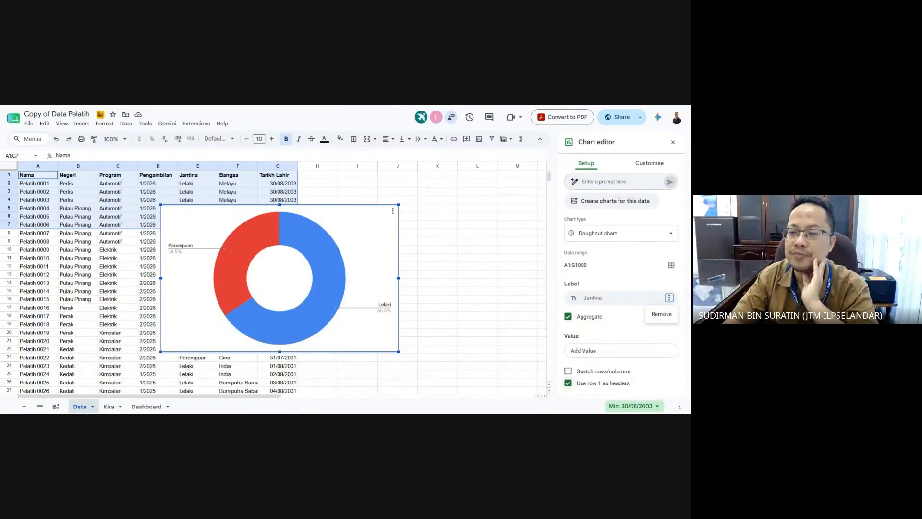
click(434, 349)
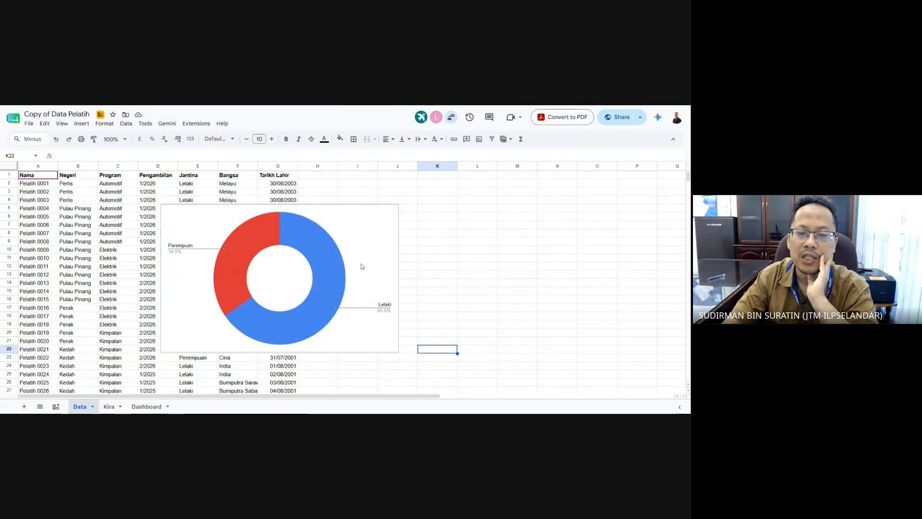
- Copy the gender doughnut chart and paste it into the Dashboard sheet
click(354, 236)
key(ctrl+c)
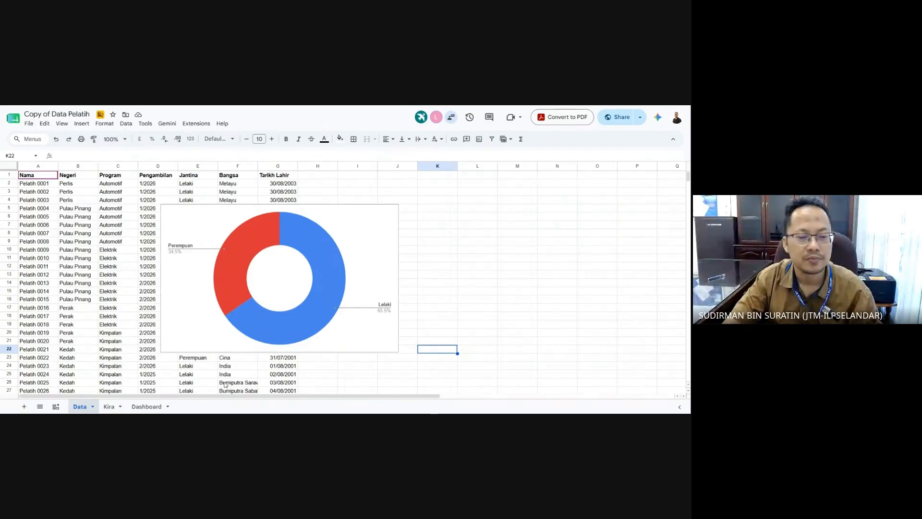
click(146, 406)
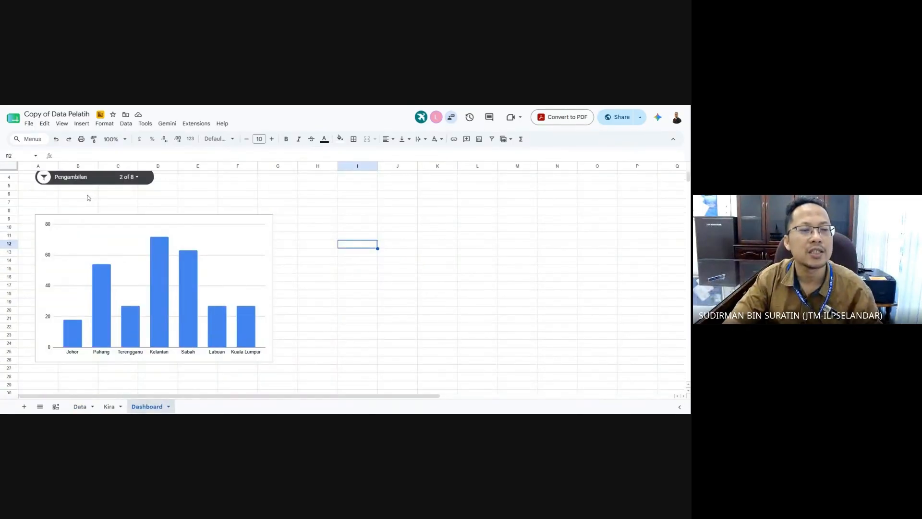
click(82, 124)
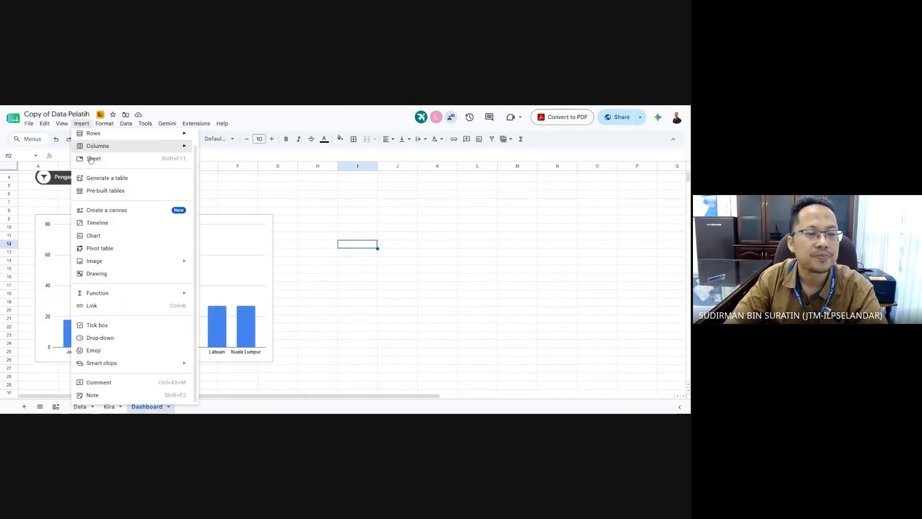
mouse_move(40, 125)
click(59, 194)
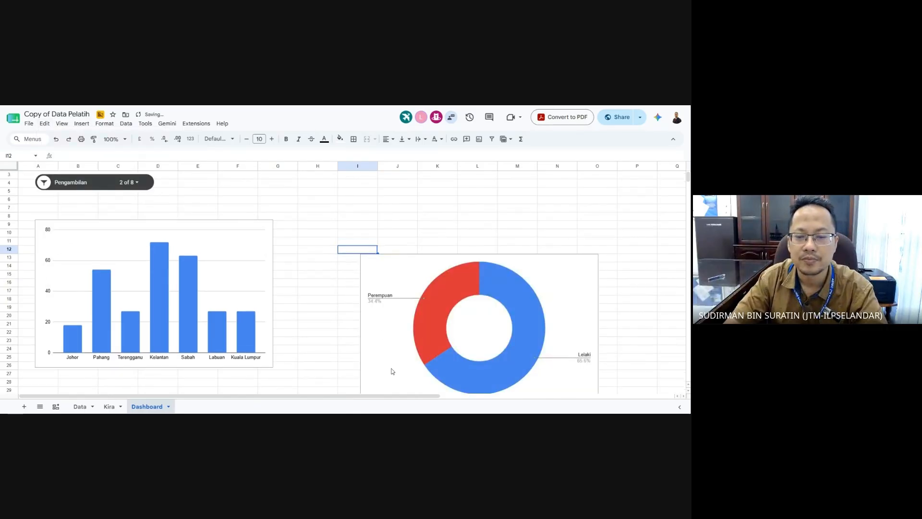
- Place the pasted doughnut beside the state column chart and reload the spreadsheet
click(656, 315)
click(557, 340)
drag(557, 340, 485, 302)
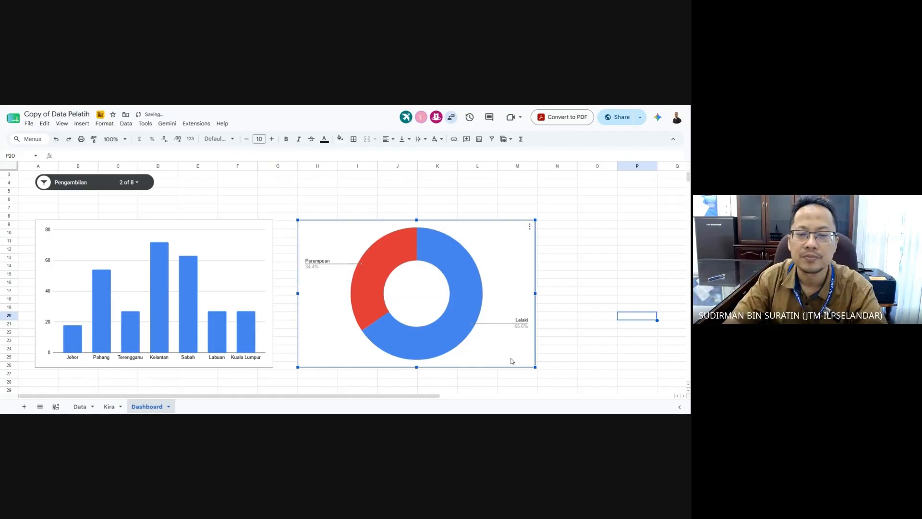
click(631, 385)
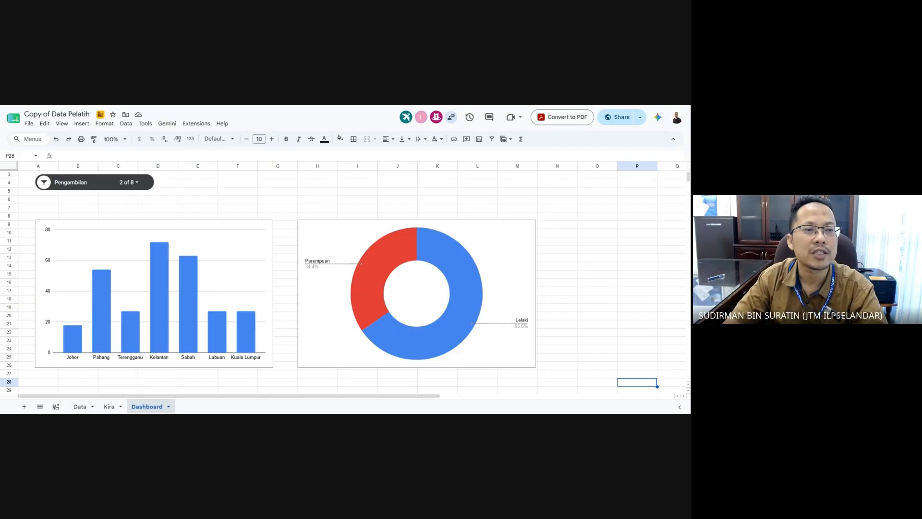
key(F5)
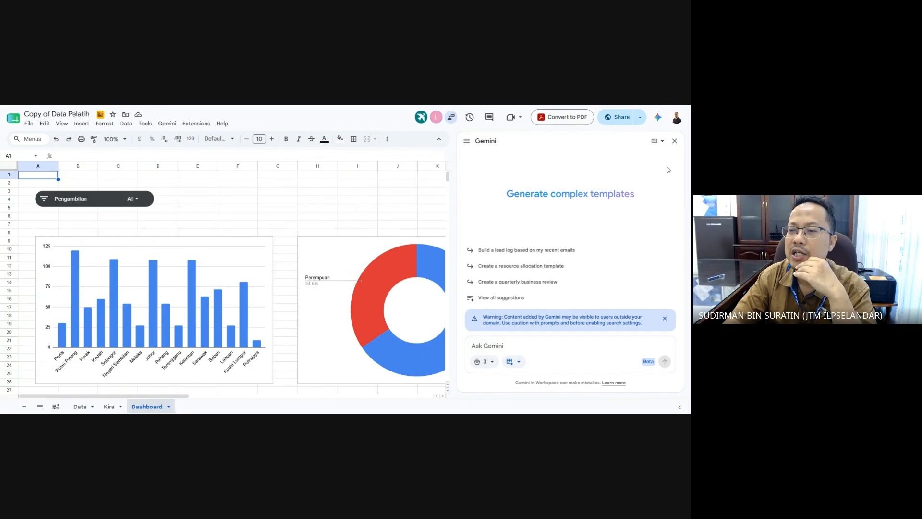
- Filter the Pengambilan slicer to only the 1/2023 intake, leaving Sabah, Labuan and Kuala Lumpur
click(674, 141)
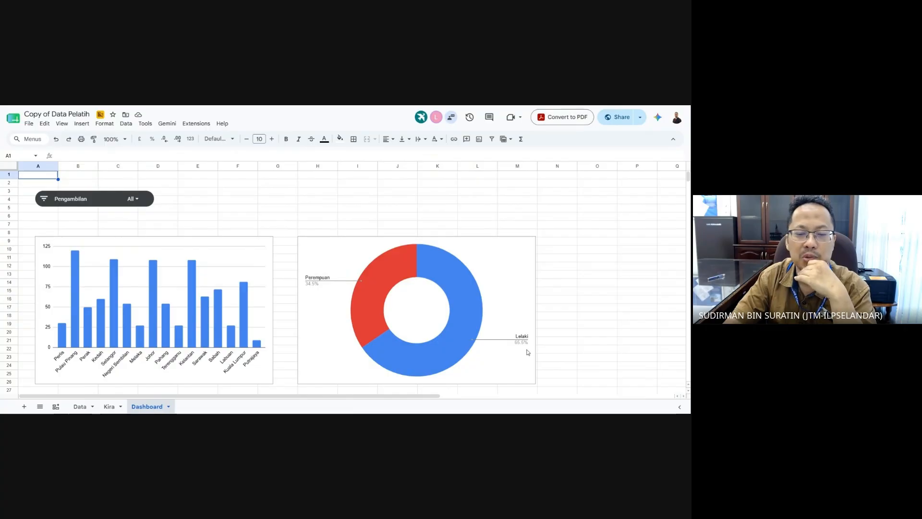
click(132, 202)
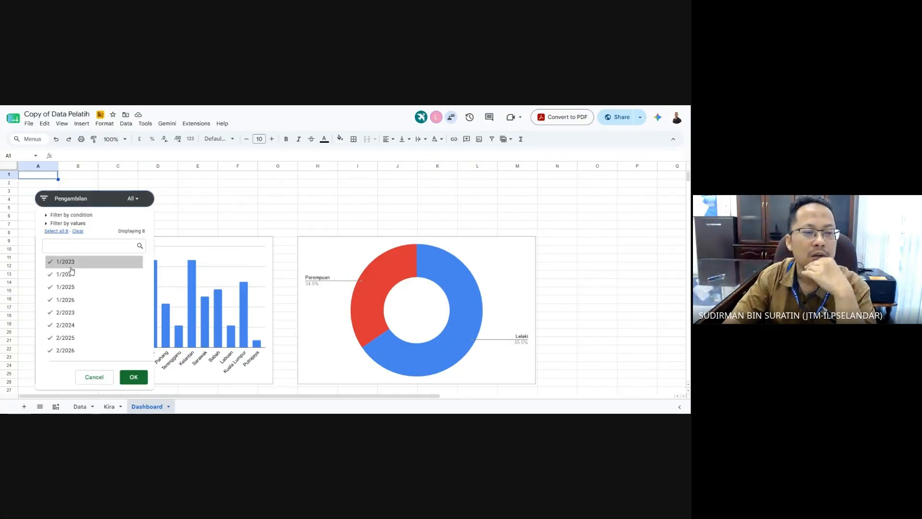
click(79, 232)
click(72, 263)
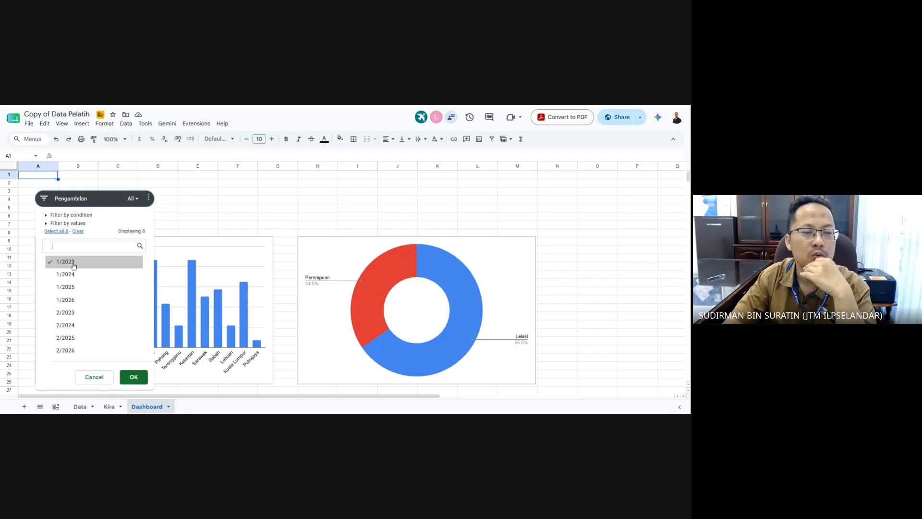
click(142, 379)
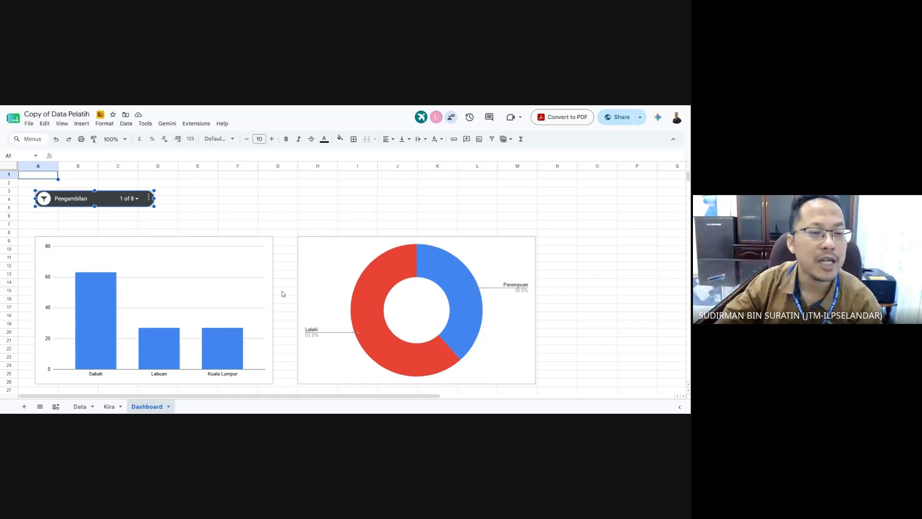
click(336, 201)
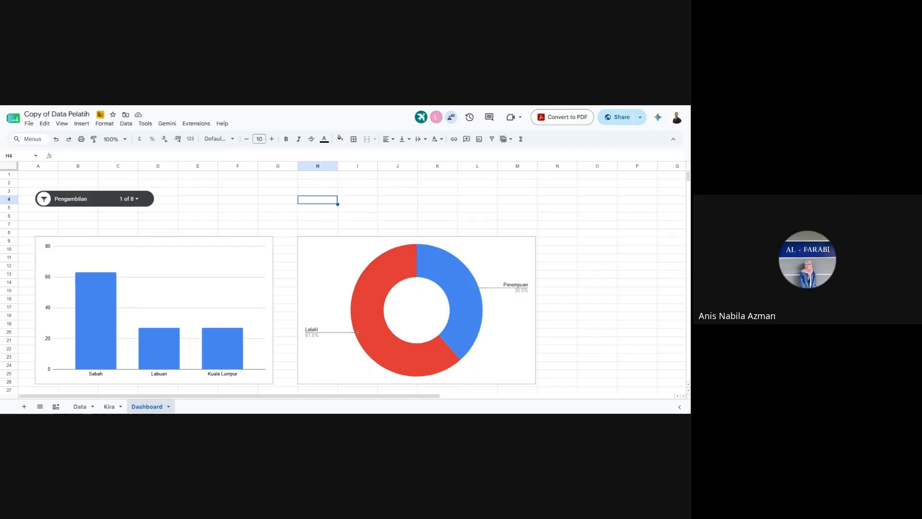
click(196, 210)
click(101, 200)
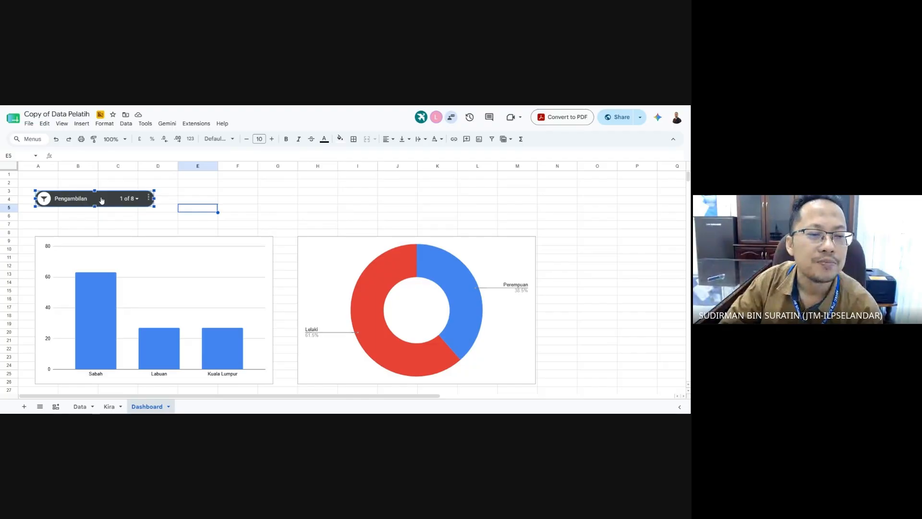
key(Delete)
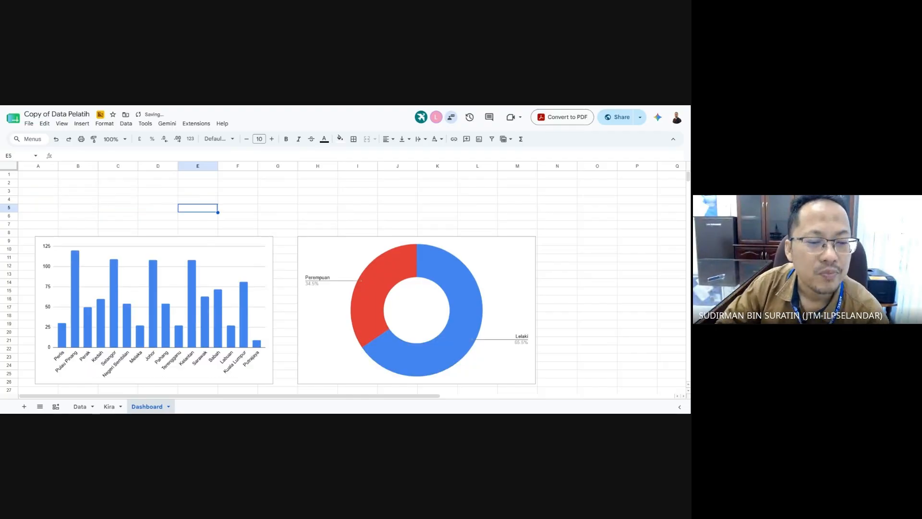
click(331, 200)
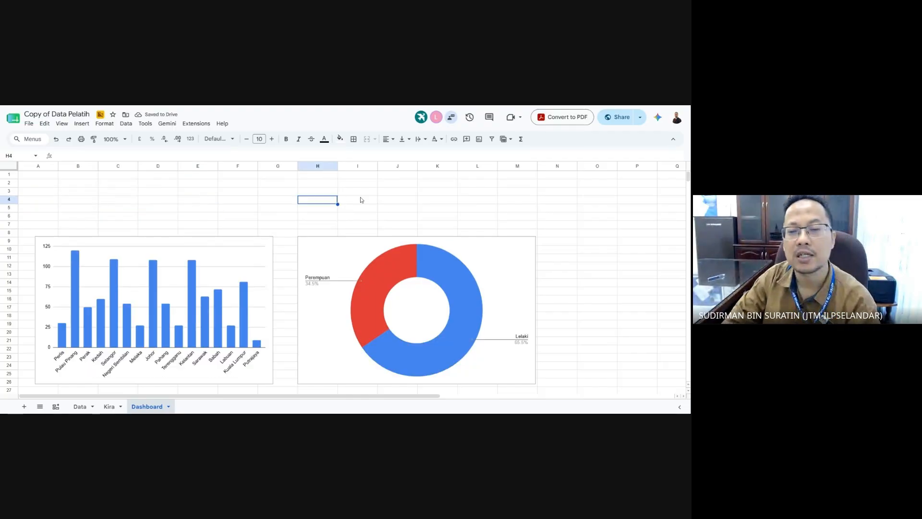
click(409, 196)
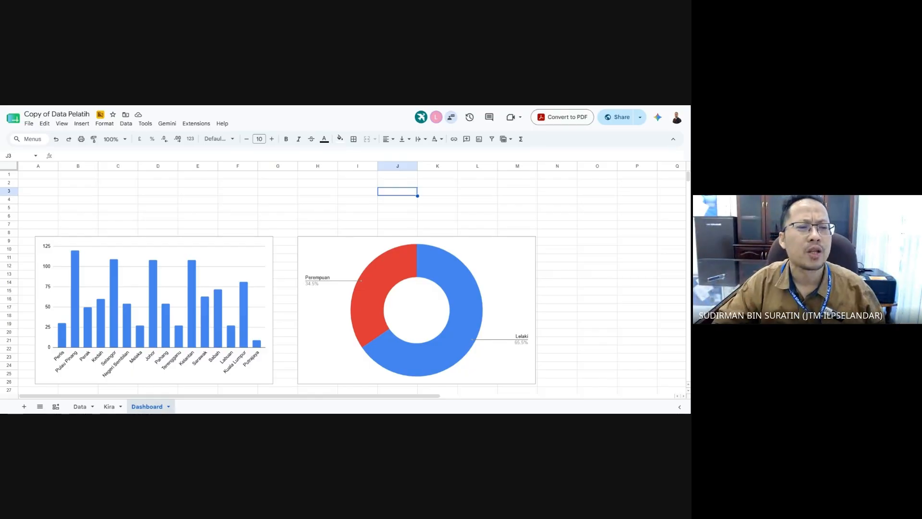
click(114, 209)
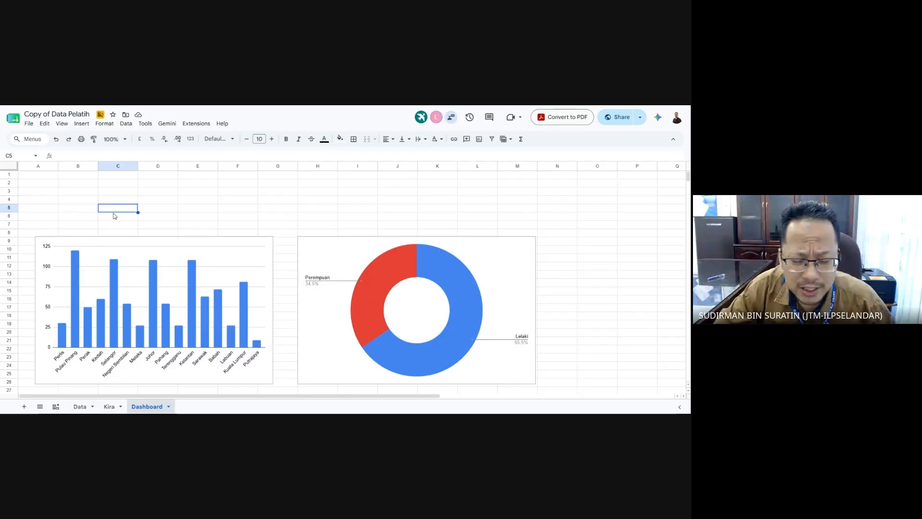
click(49, 194)
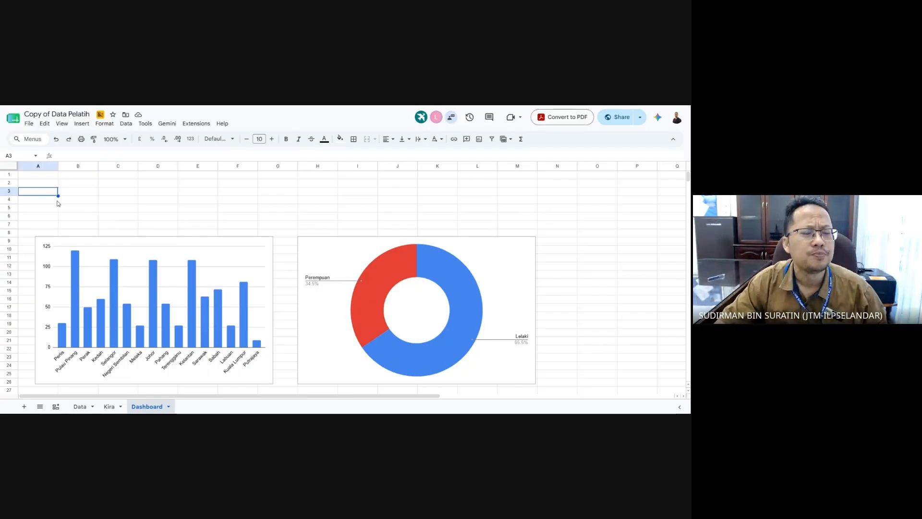
- Insert a slicer on the Dashboard and set its data range to Data!A1:G1000
click(82, 125)
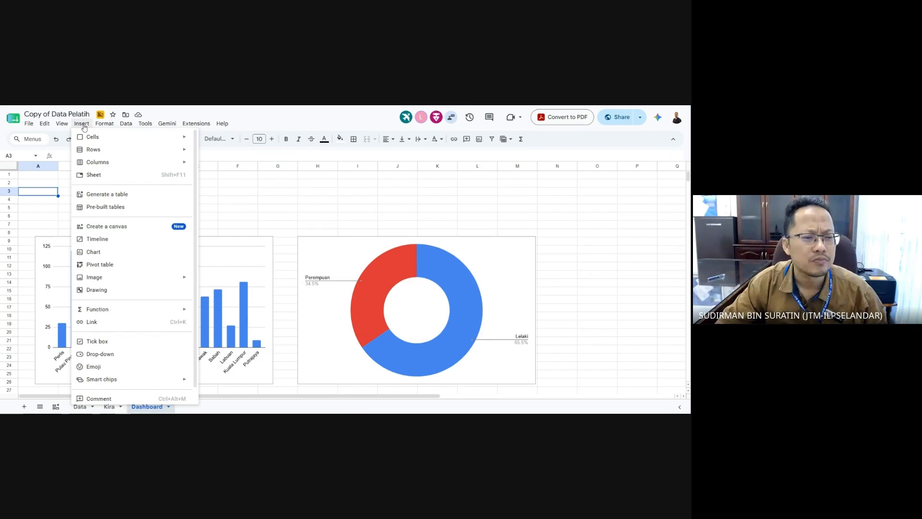
mouse_move(121, 124)
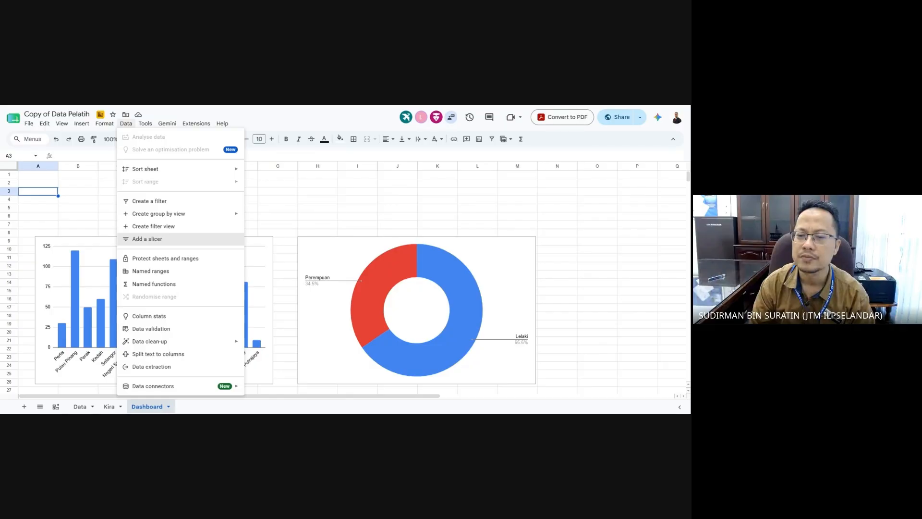
click(177, 239)
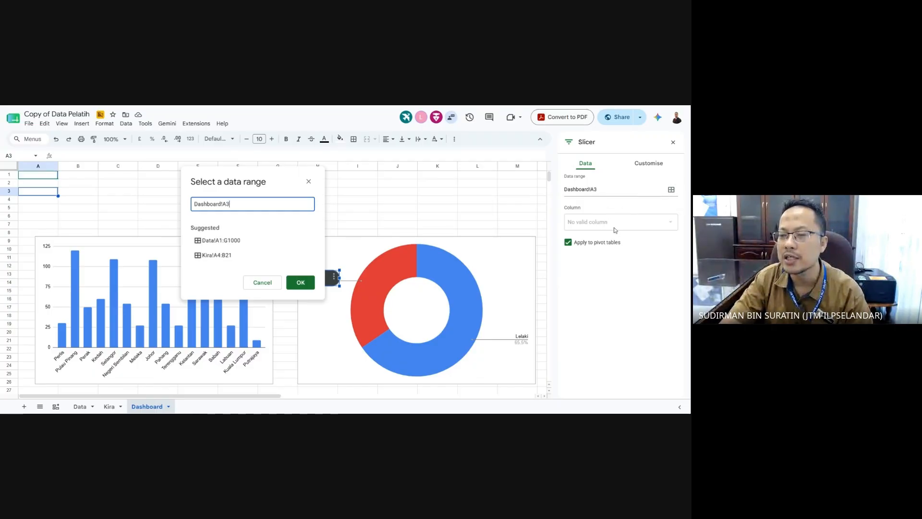
click(671, 190)
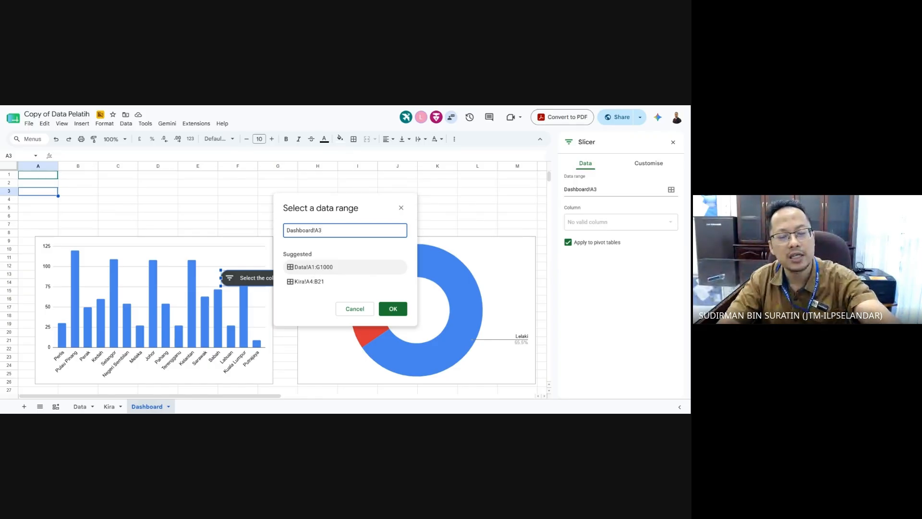
click(310, 267)
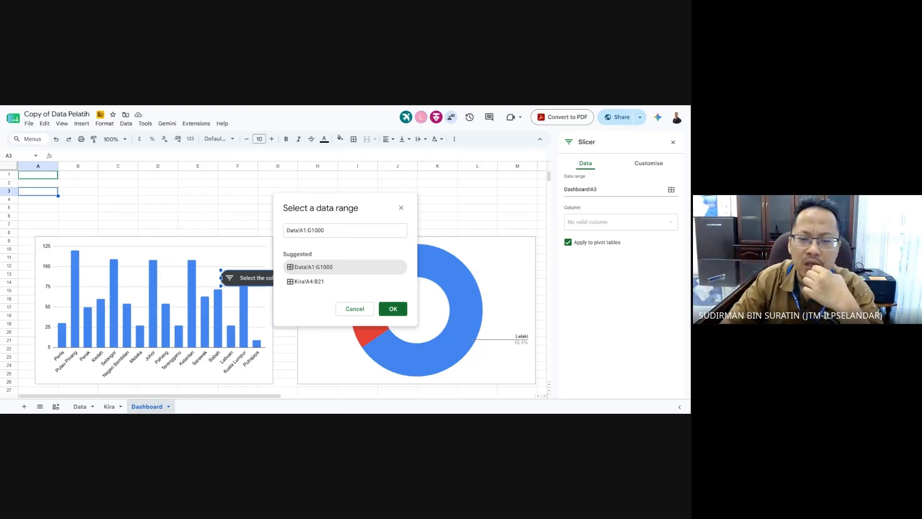
click(393, 308)
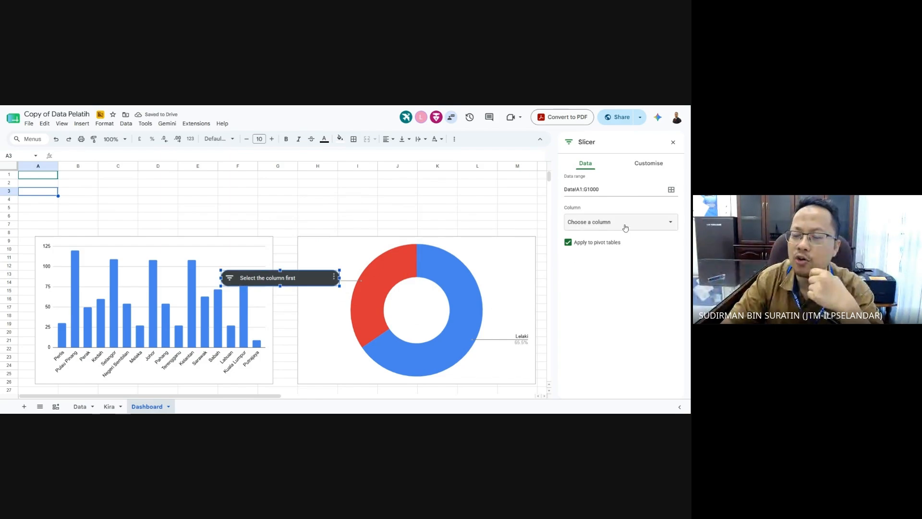
- Set the slicer's column to Pengambilan and place it above the state column chart
click(643, 226)
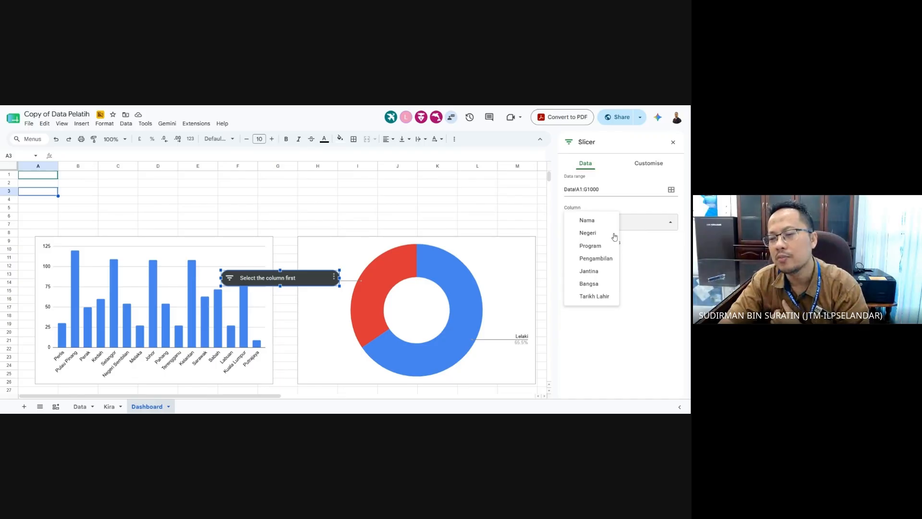
click(595, 258)
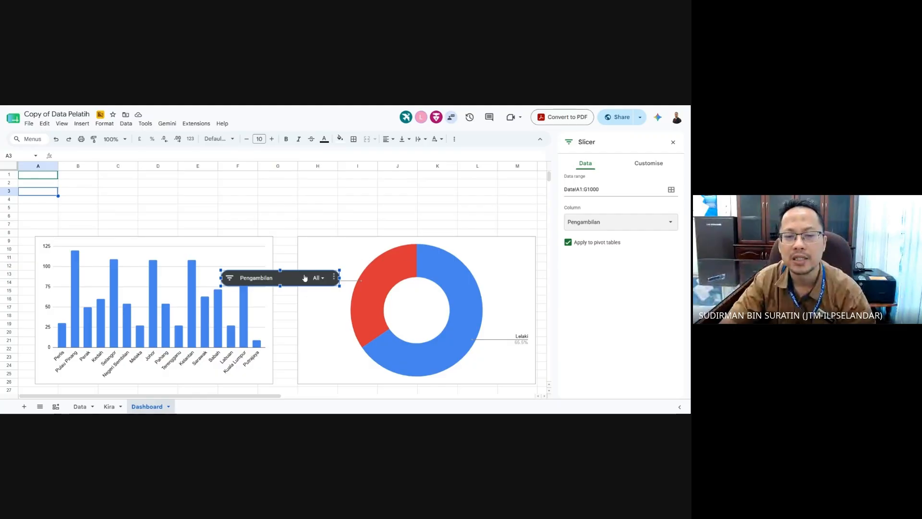
drag(299, 279, 117, 224)
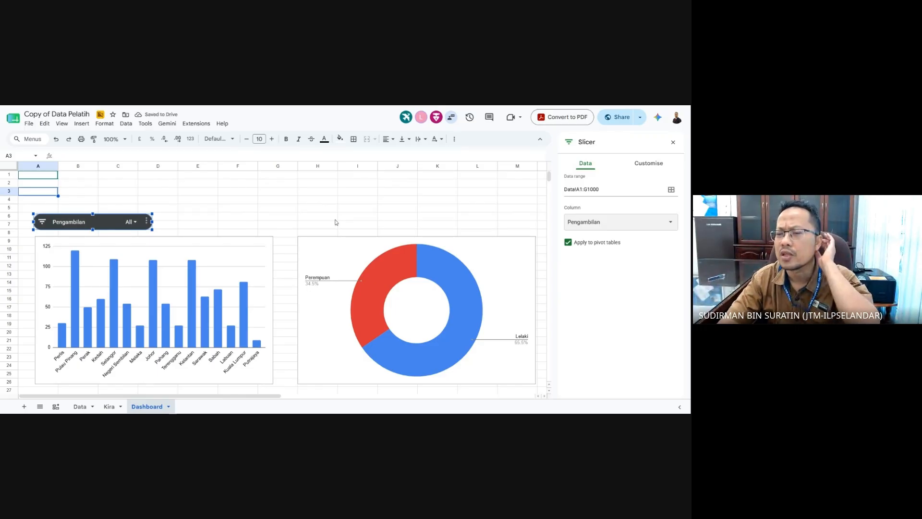
- Change the Pengambilan slicer's background colour to black, replacing an initial bright green
click(653, 164)
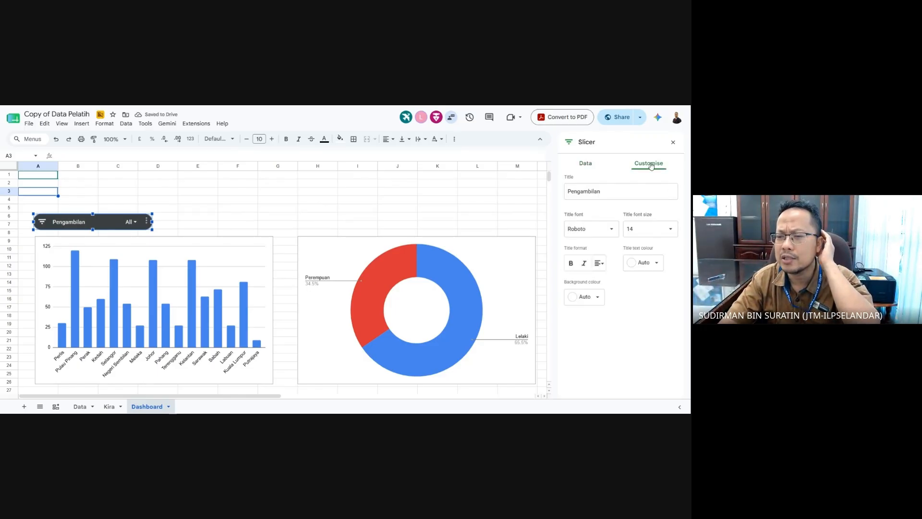
click(600, 298)
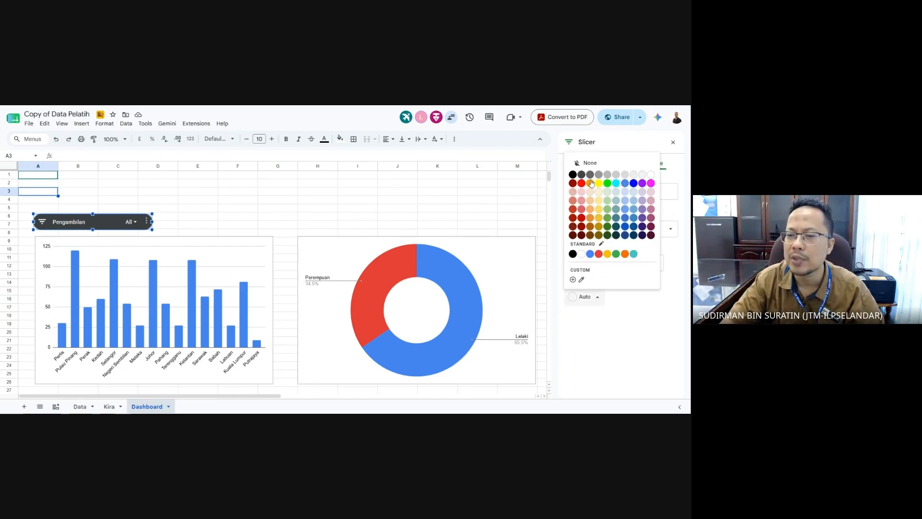
click(607, 183)
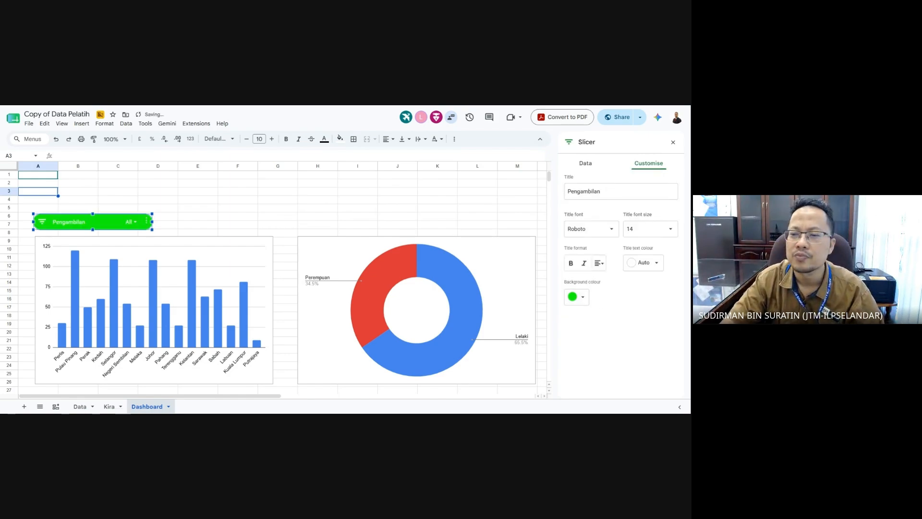
click(581, 297)
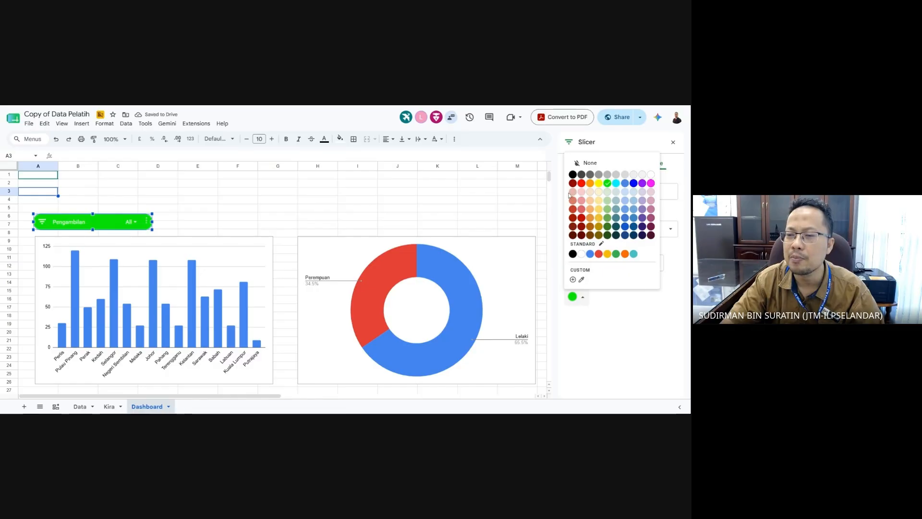
click(573, 176)
click(242, 199)
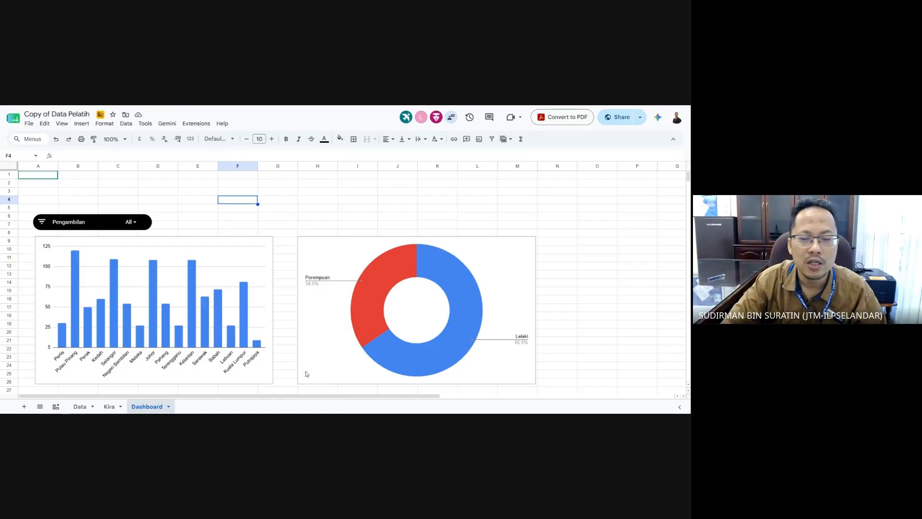
- Filter the Pengambilan slicer to the 1/2023 and 2/2023 intakes (2 of 8)
click(138, 223)
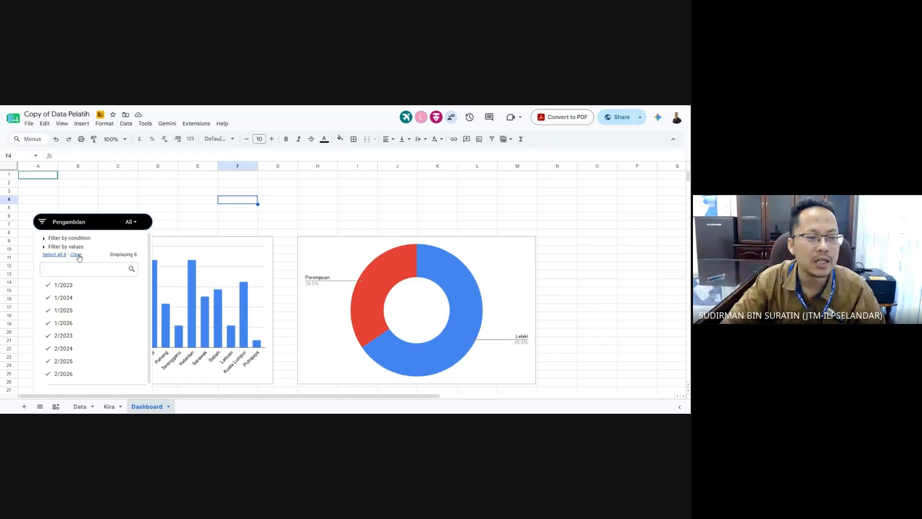
click(135, 223)
click(135, 224)
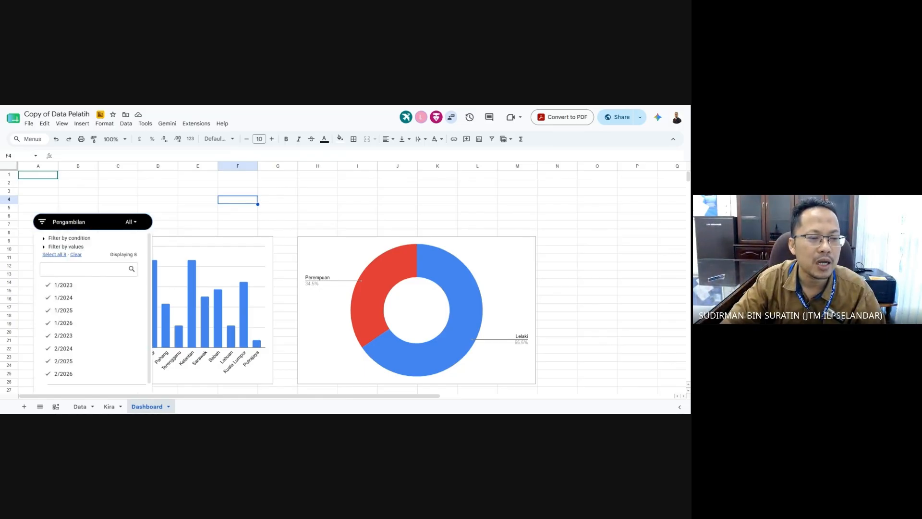
click(76, 255)
click(70, 288)
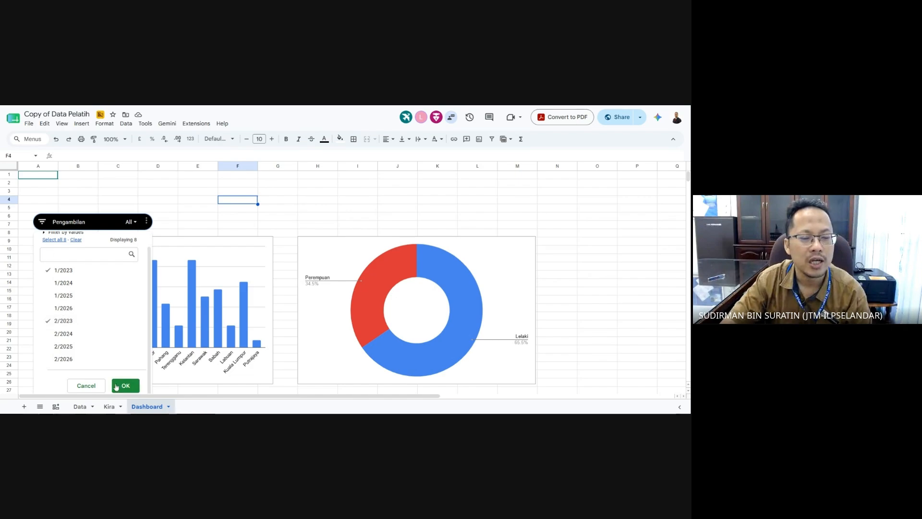
click(123, 386)
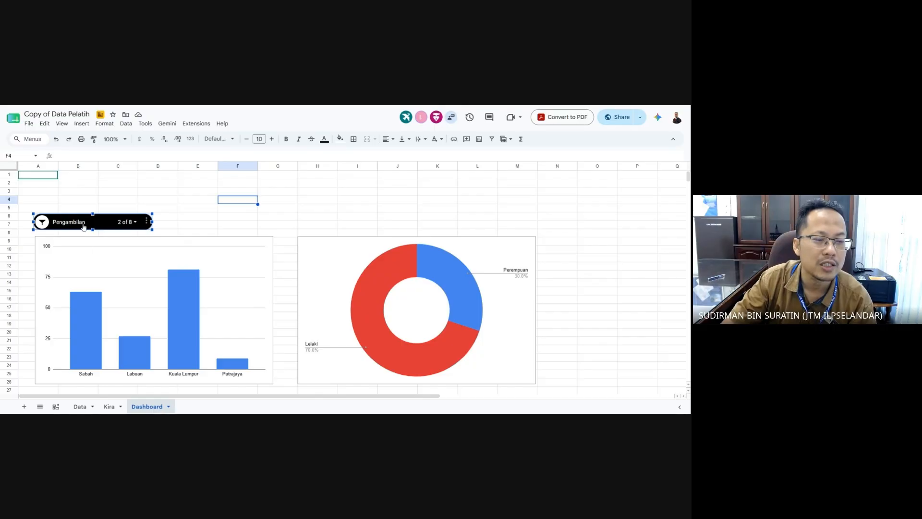
- Move the Pengambilan slicer up to row 2 above both charts
drag(103, 217, 105, 176)
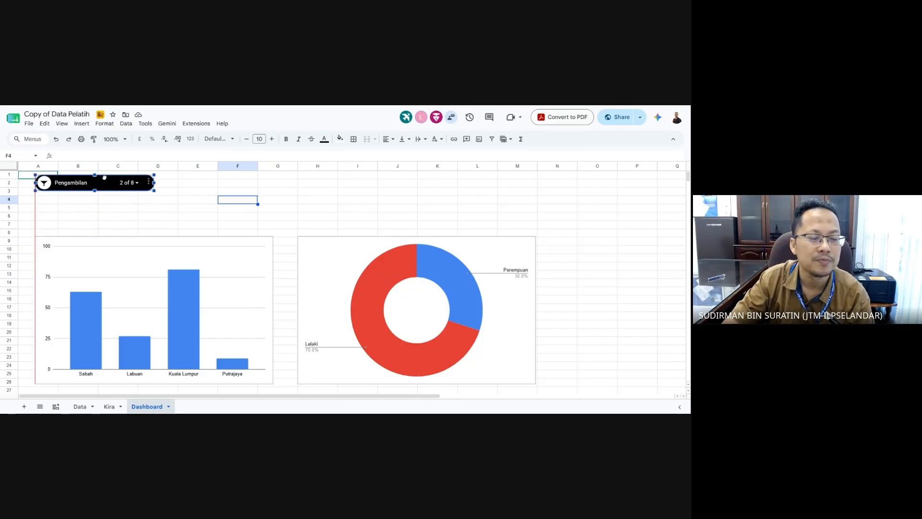
click(156, 220)
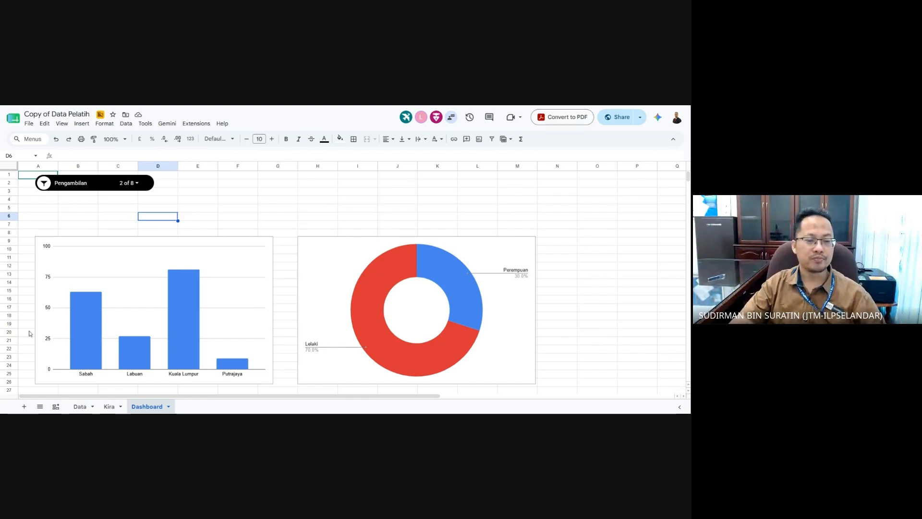
- Switch between the Kira and Dashboard sheets, reviewing the filtered column and doughnut charts
click(108, 407)
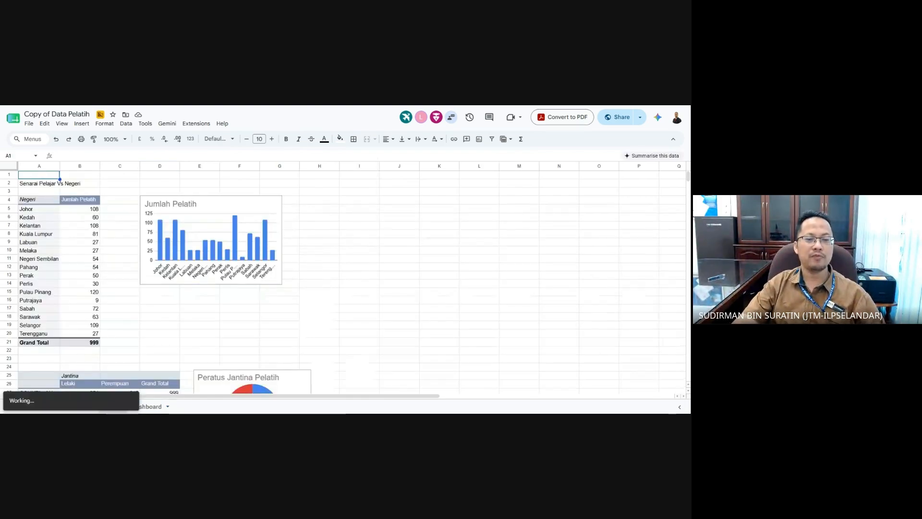
click(327, 276)
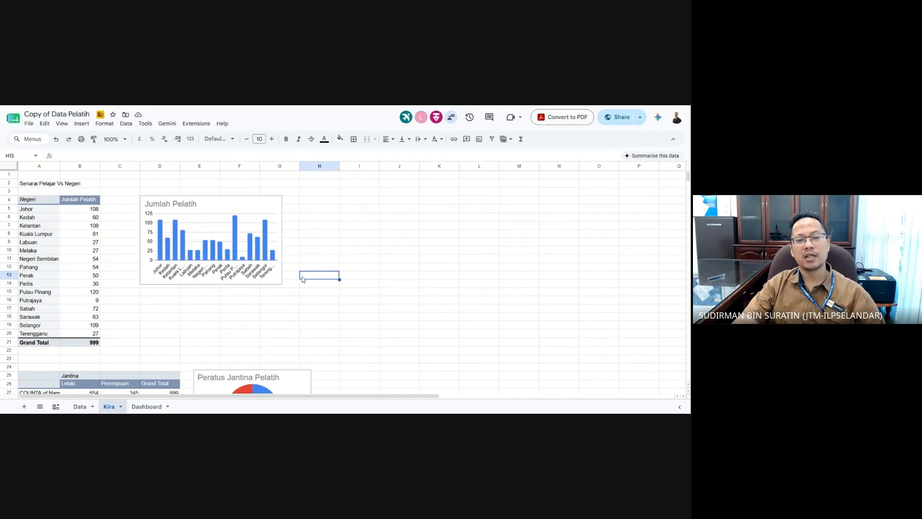
click(147, 407)
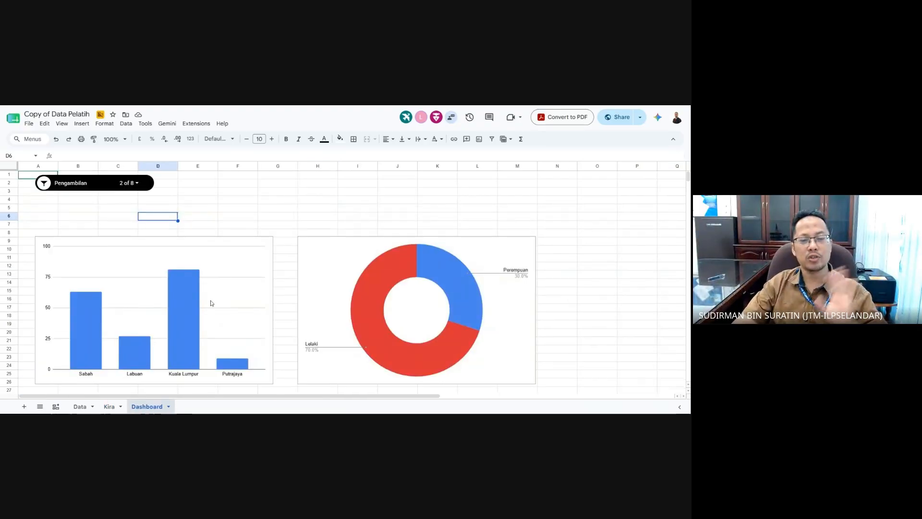
click(581, 308)
click(196, 261)
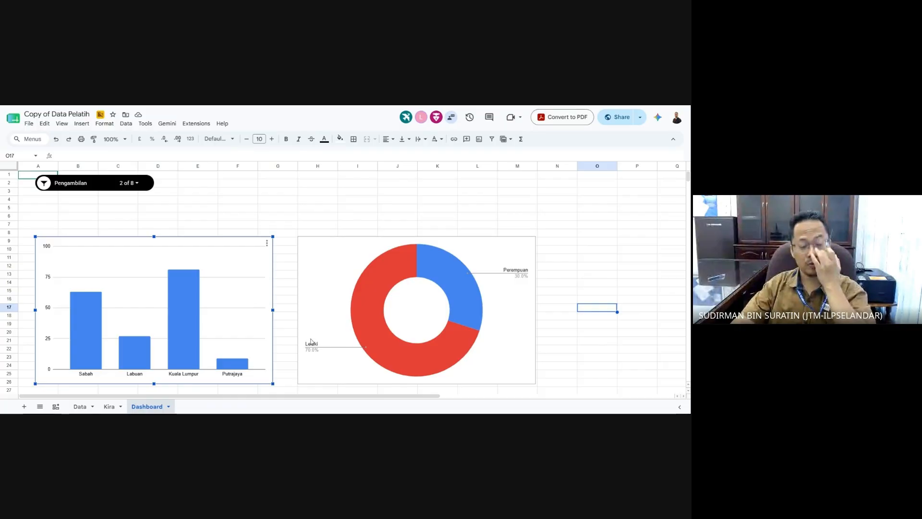
click(109, 407)
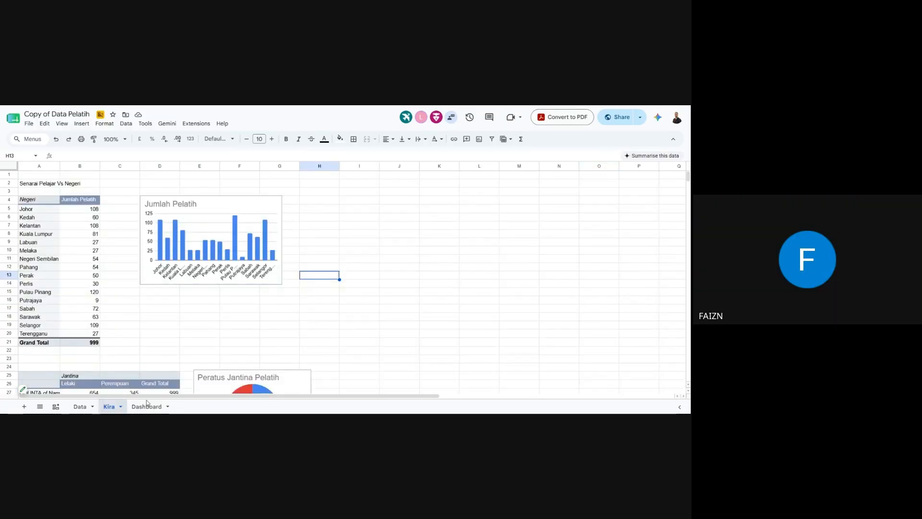
click(144, 408)
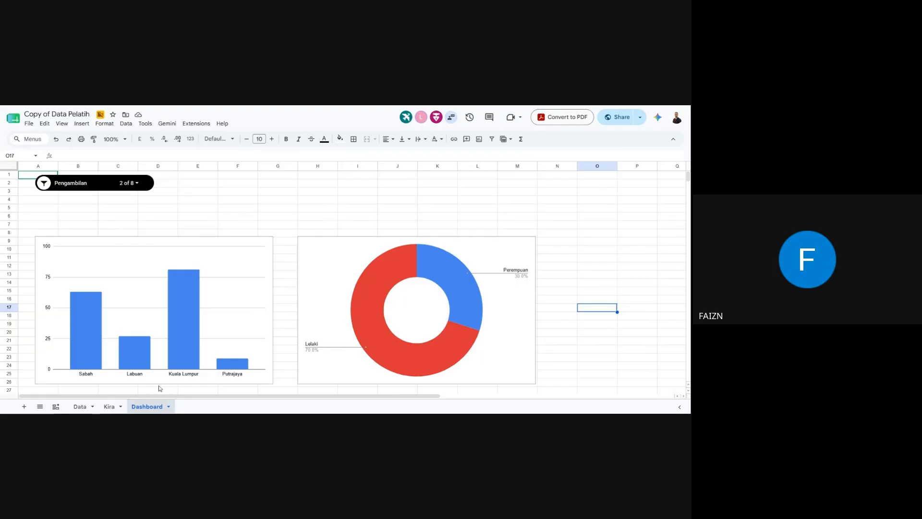
click(608, 341)
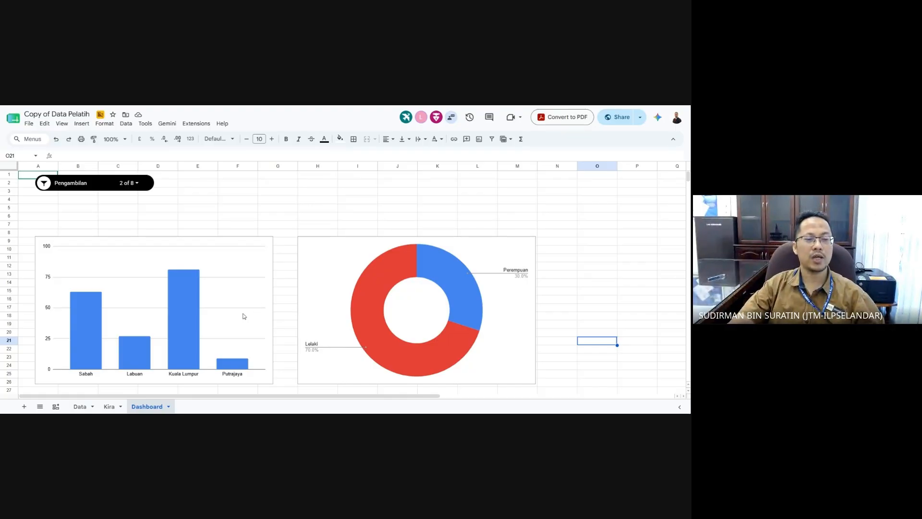
- Delete the column chart, doughnut chart and Pengambilan slicer from the Dashboard
click(211, 251)
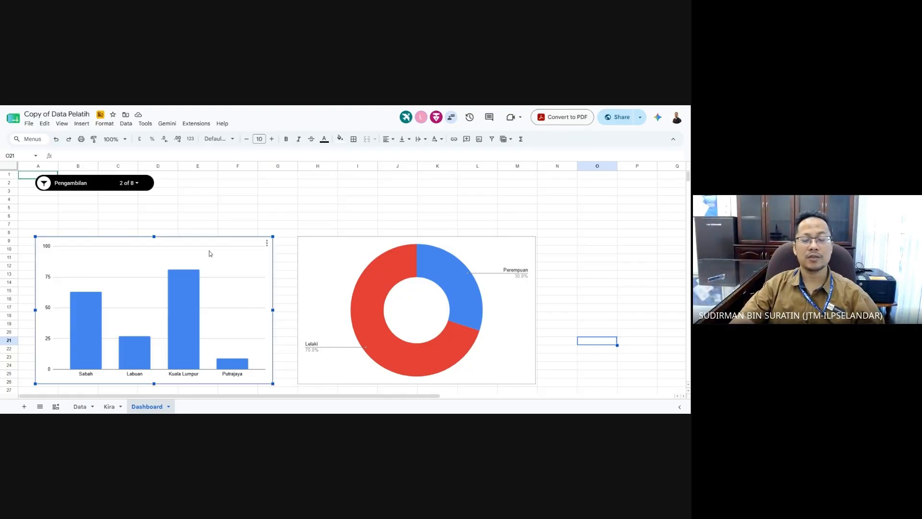
key(Delete)
click(345, 276)
key(Delete)
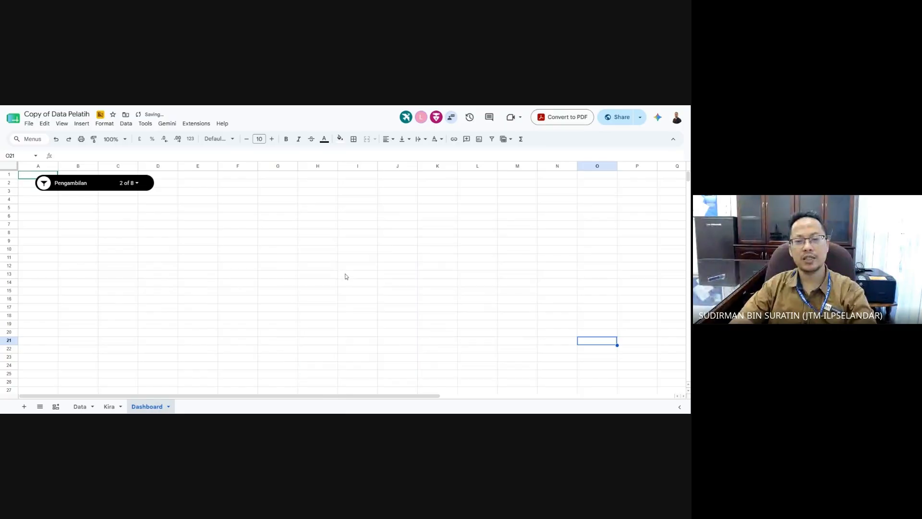
click(106, 185)
key(Delete)
click(212, 300)
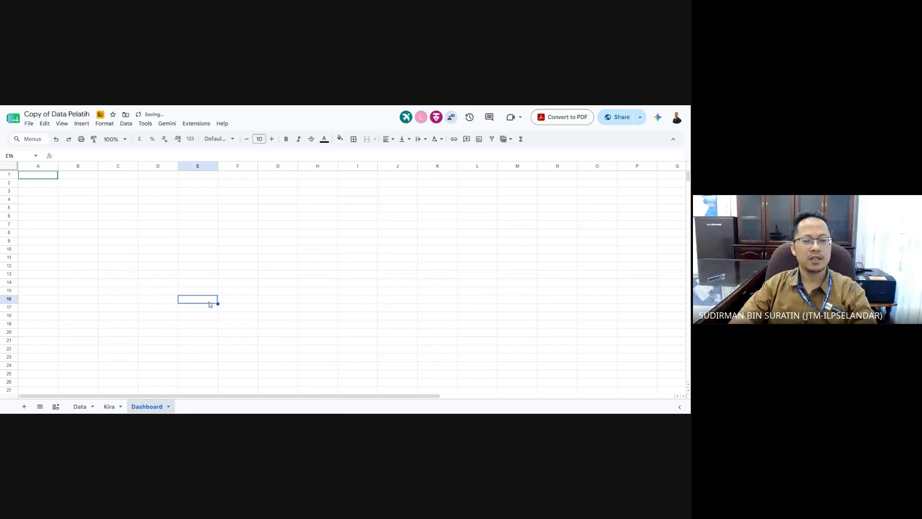
click(133, 267)
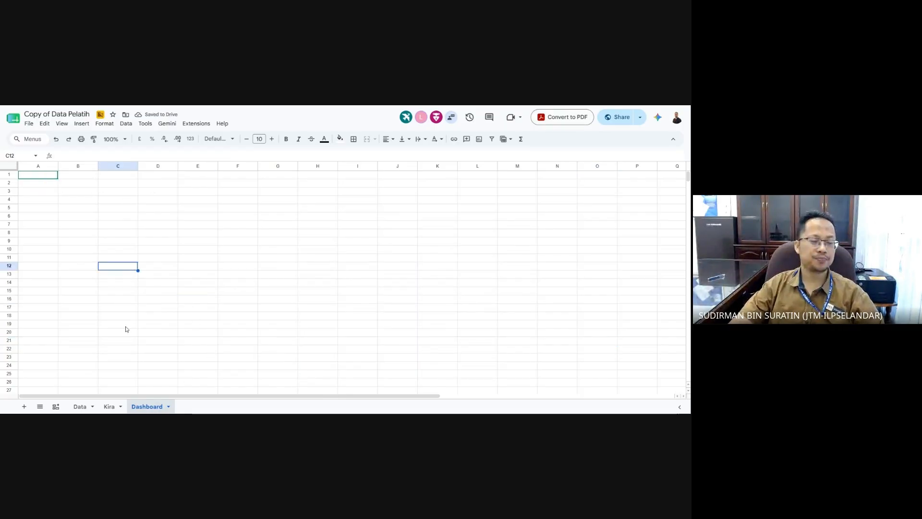
- Remove the gender doughnut chart from the Data sheet
click(79, 406)
click(358, 342)
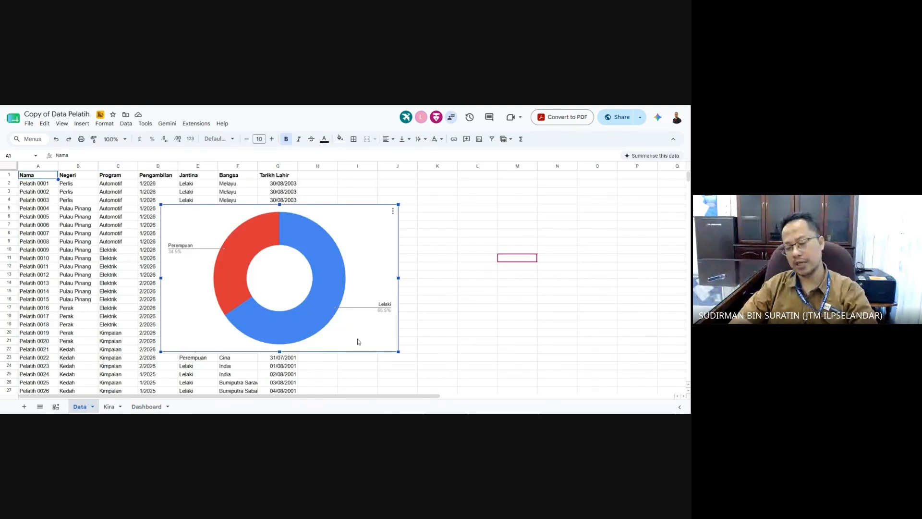
key(Delete)
click(402, 341)
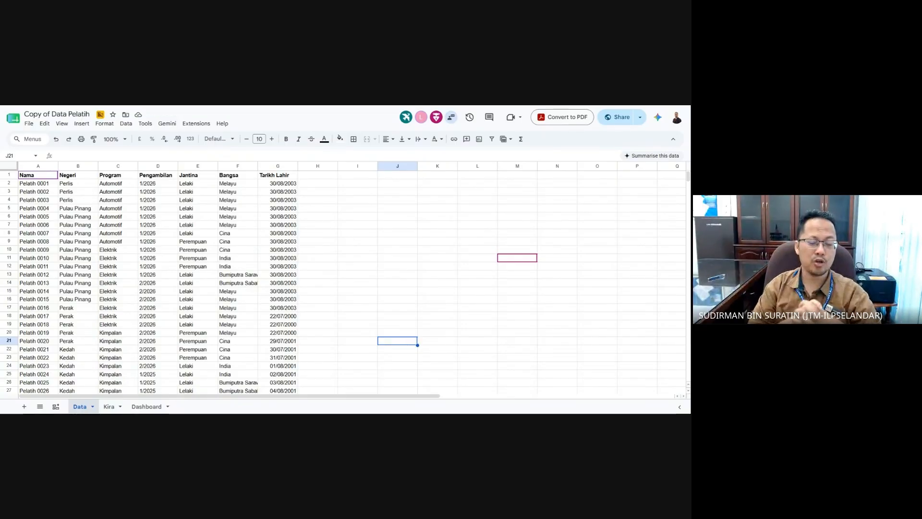
- Delete the Kira sheet so only the Data and Dashboard sheets remain
click(109, 407)
click(121, 406)
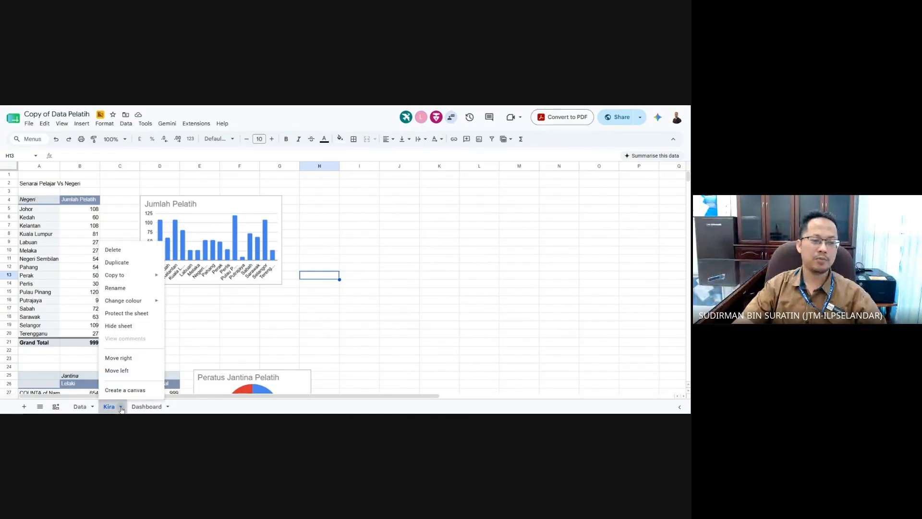
click(120, 250)
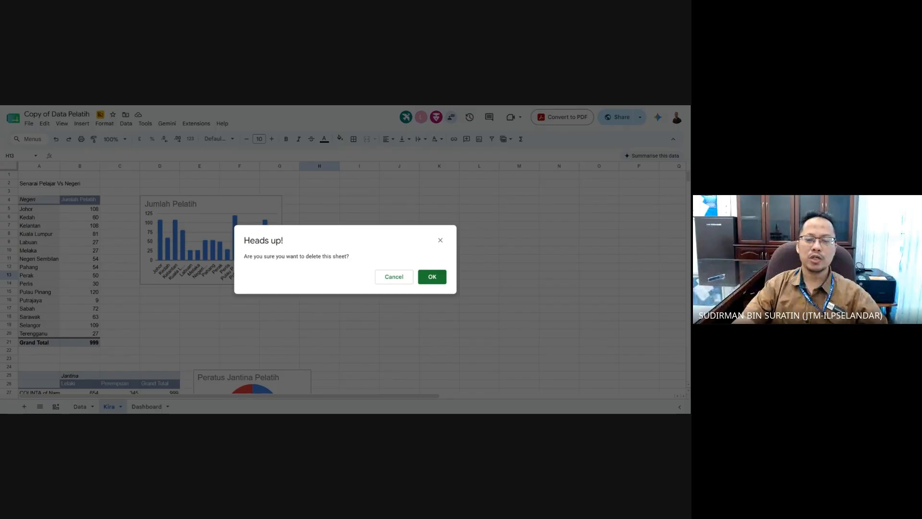
click(432, 276)
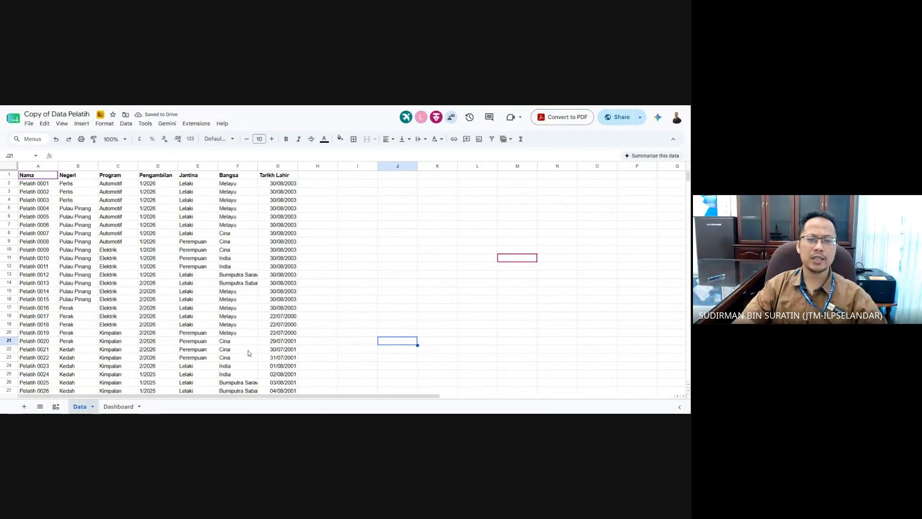
click(342, 233)
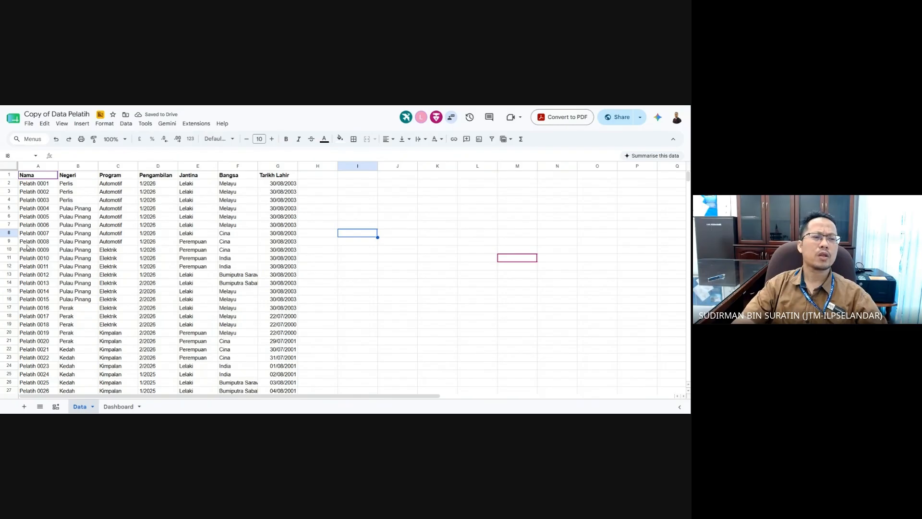
- Select the trainee table range A1:G9, including the header row
drag(35, 177, 268, 246)
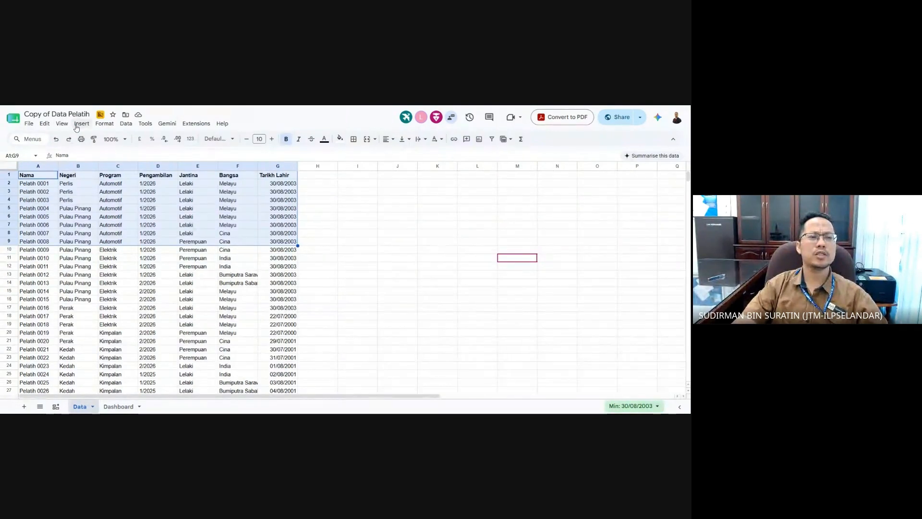
click(125, 124)
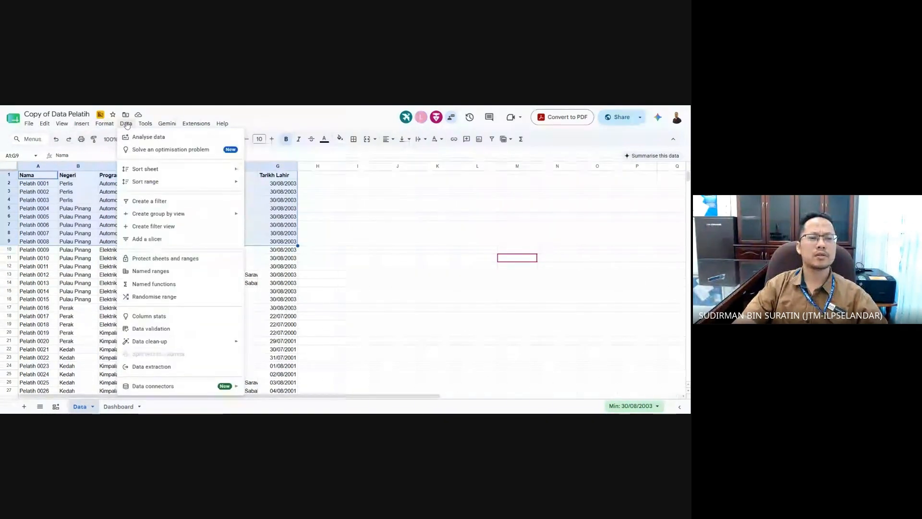
- Insert a chart built from the selected A1:G9 range via the Insert menu
mouse_move(99, 125)
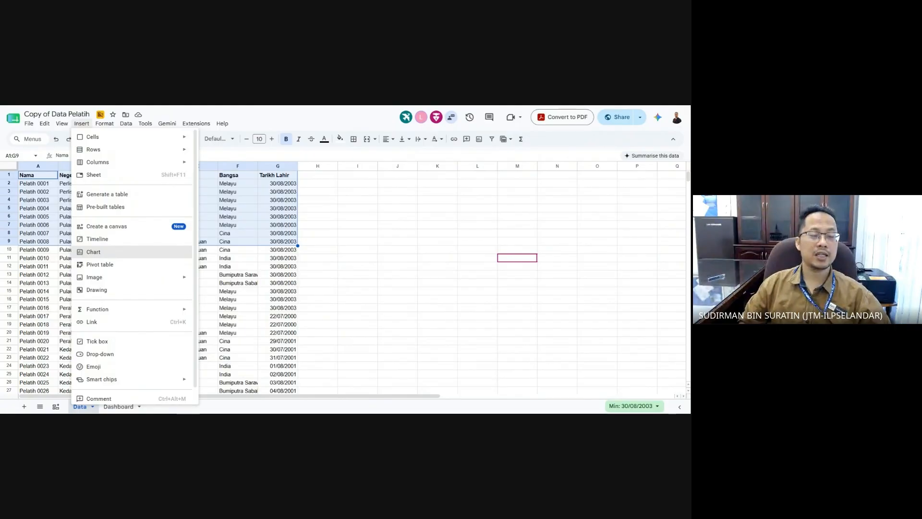
click(119, 253)
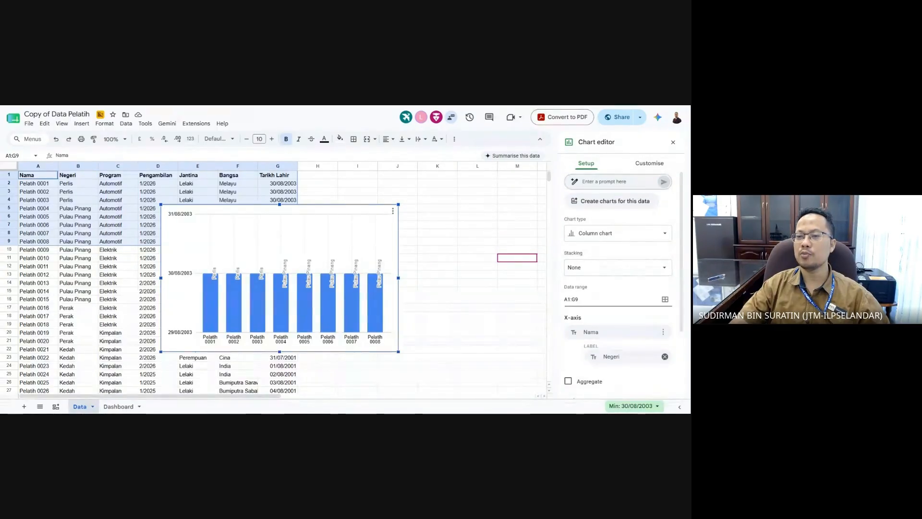
- Switch the chart type to Combo chart and extend the data range to A1:G1000
click(600, 233)
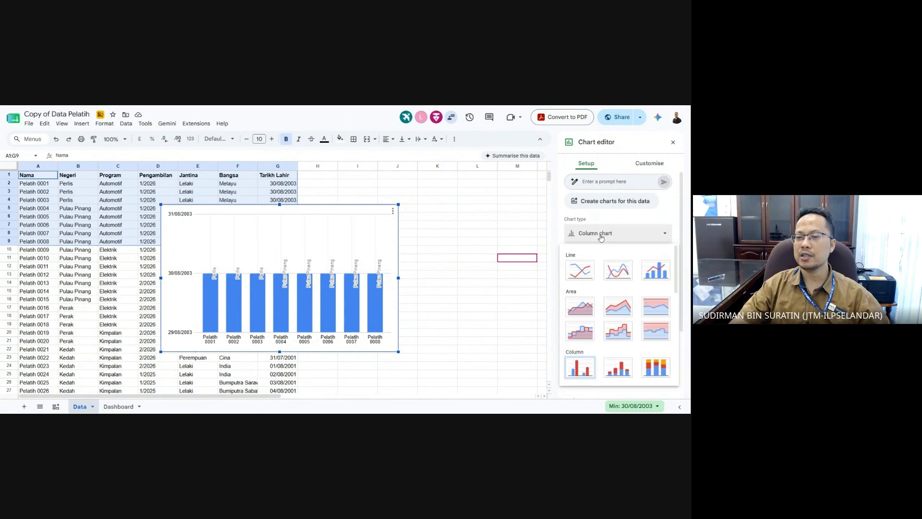
click(649, 275)
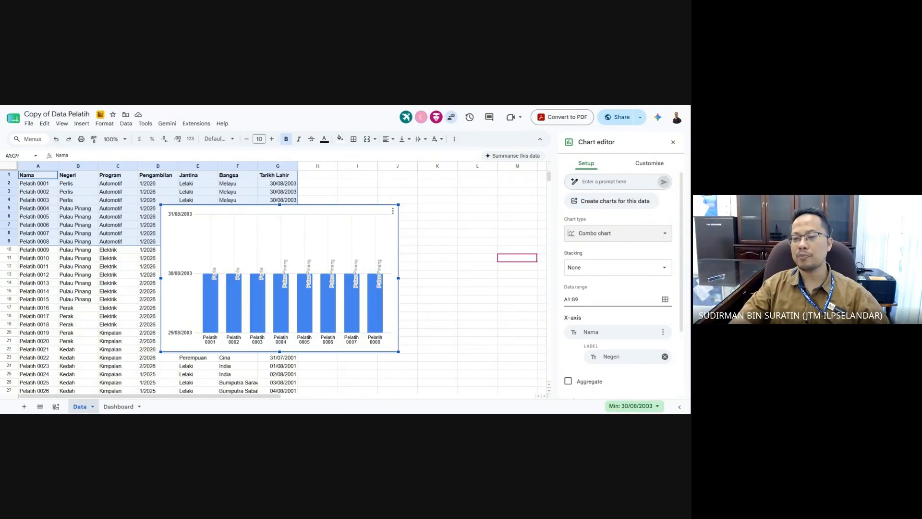
click(594, 299)
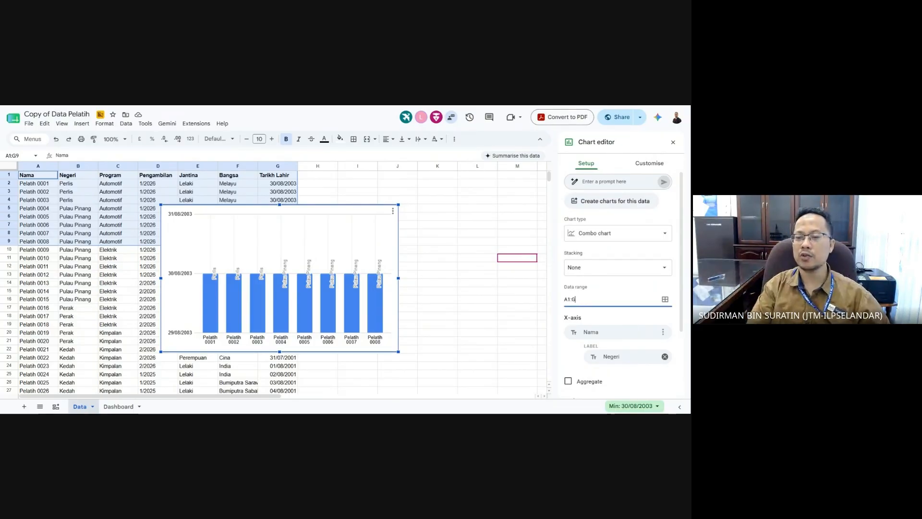
text(1000)
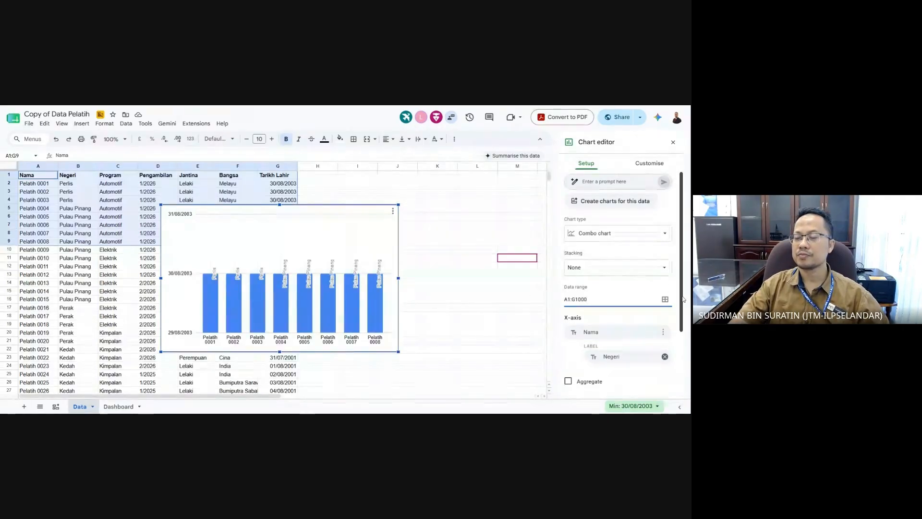
drag(682, 295, 682, 304)
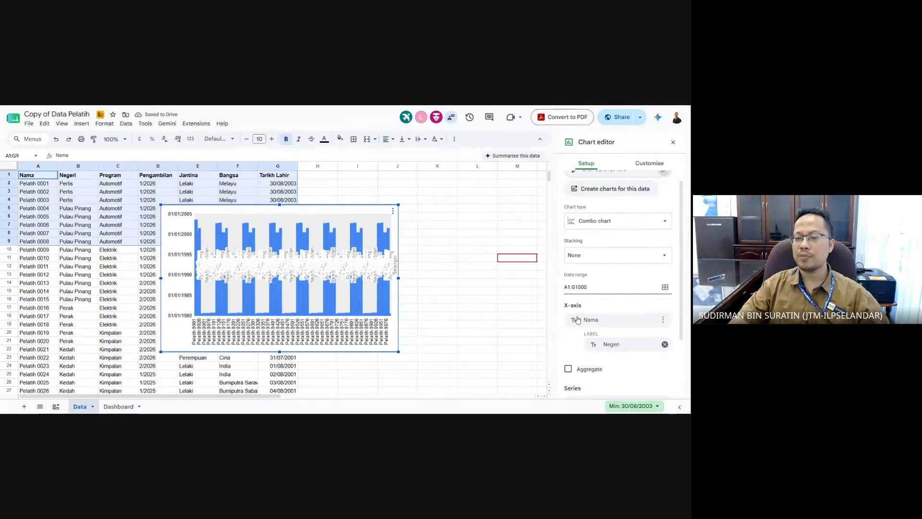
- Remove the Negeri and Jantina labels and replace the Nama X-axis with Negeri
click(665, 344)
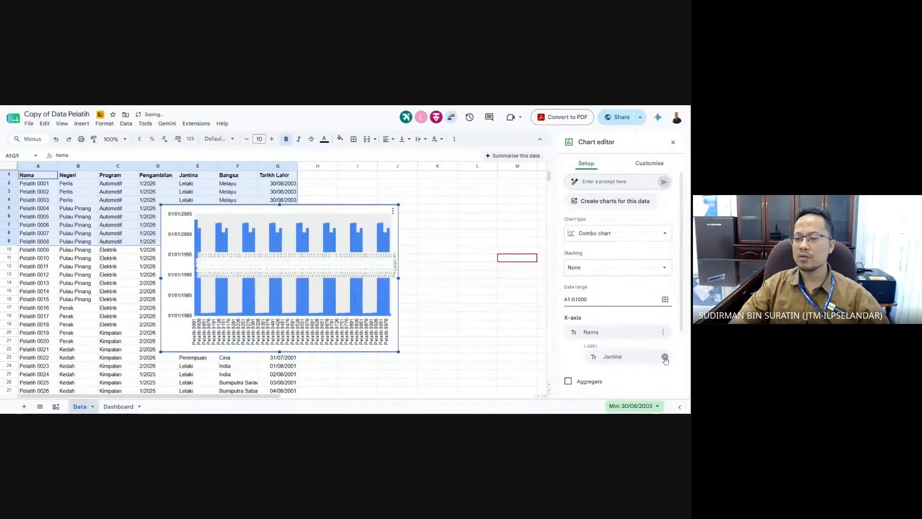
click(664, 358)
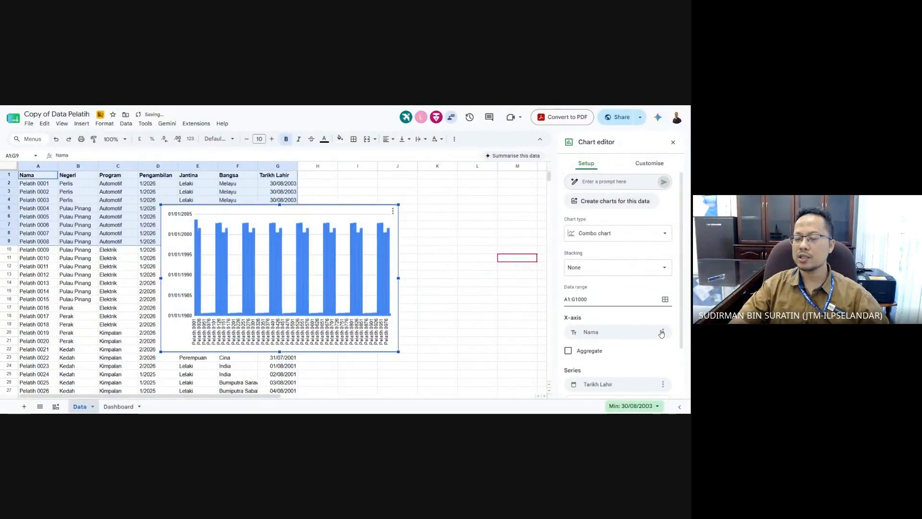
click(662, 333)
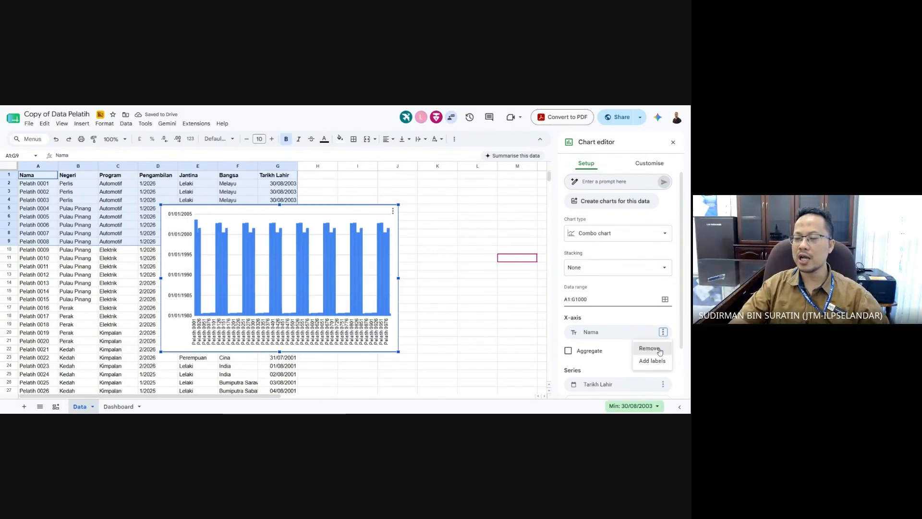
click(649, 348)
click(633, 332)
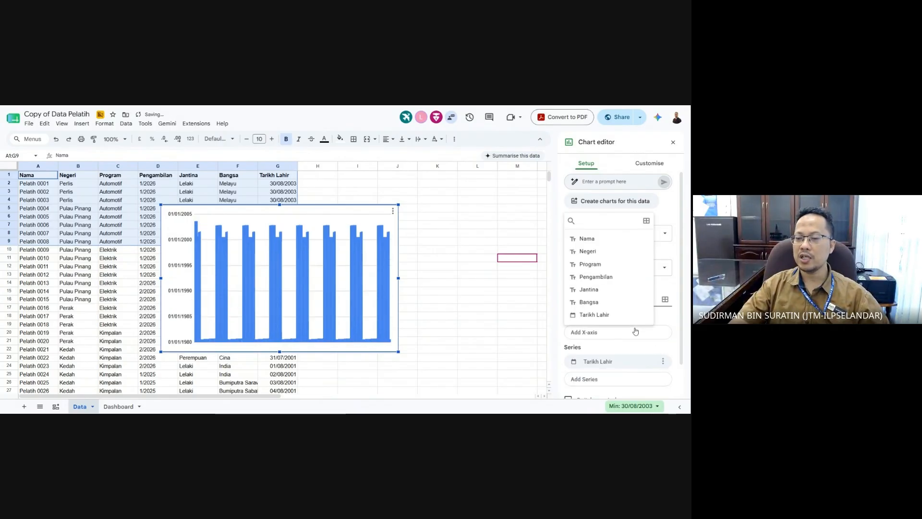
click(611, 255)
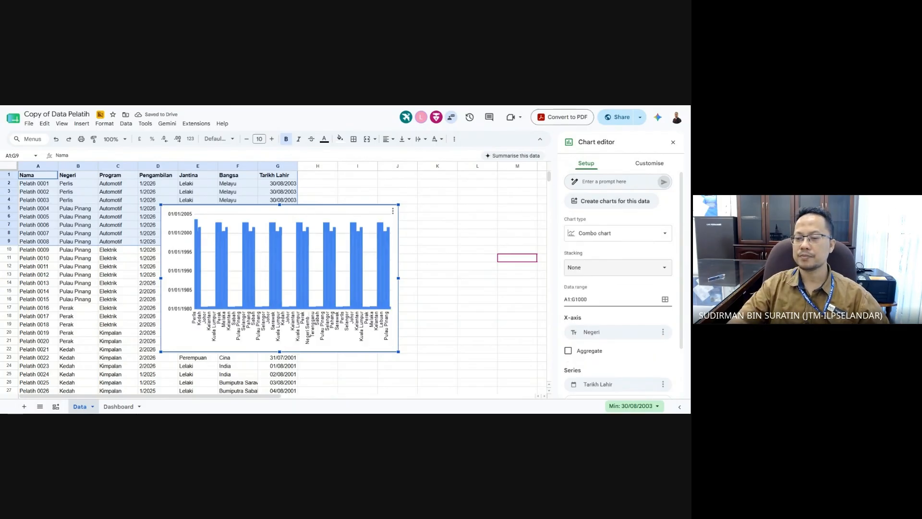
scroll(613, 255, down, 2)
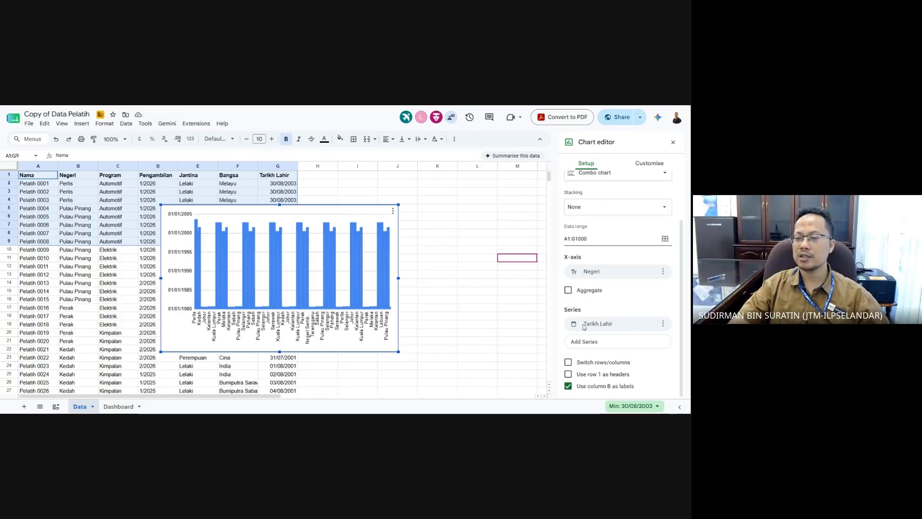
- Remove the Tarikh Lahir series, use row 1 as headers, and turn off column B labels
click(662, 323)
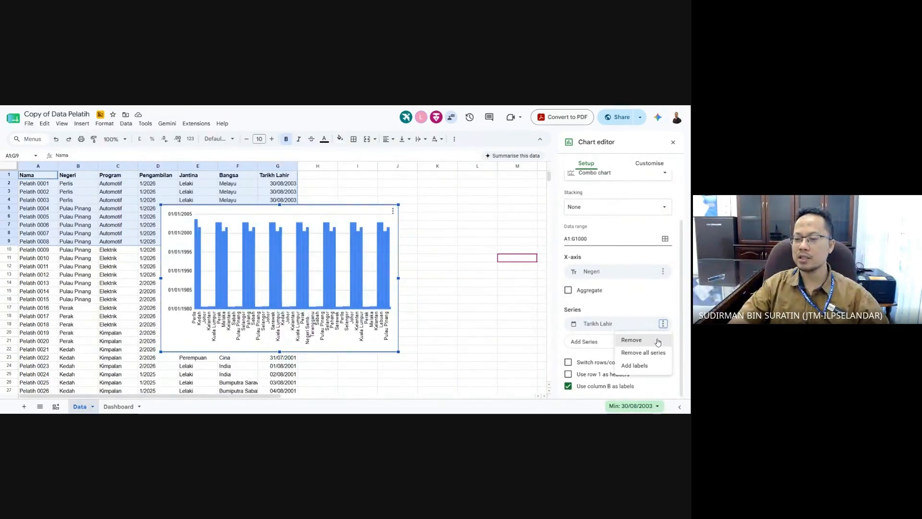
click(657, 341)
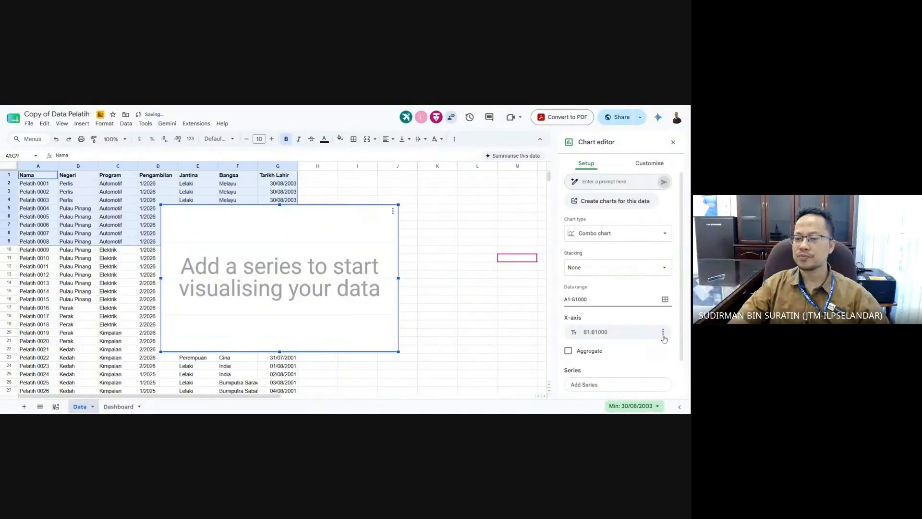
scroll(664, 339, down, 1)
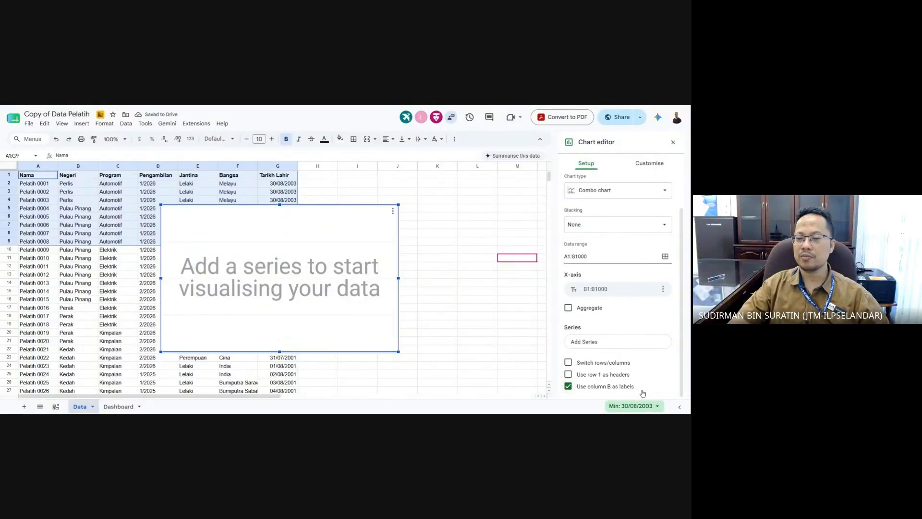
click(595, 379)
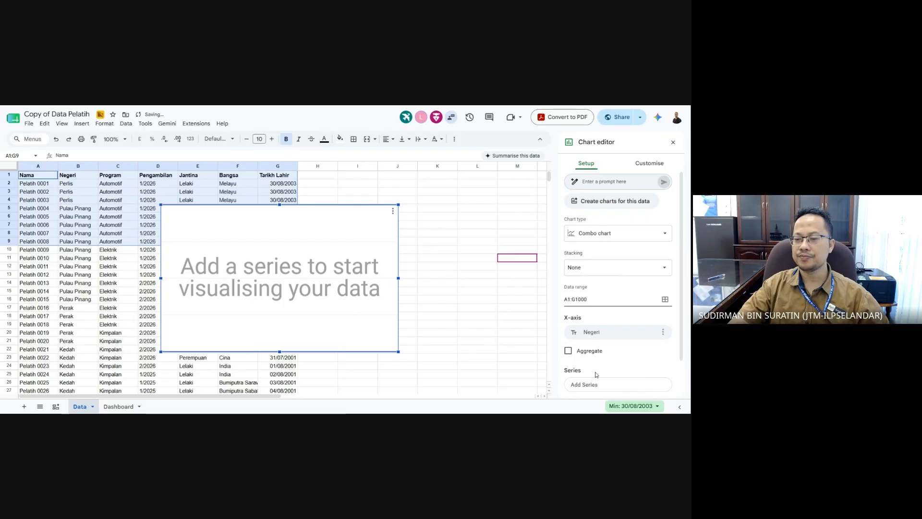
scroll(631, 361, down, 1)
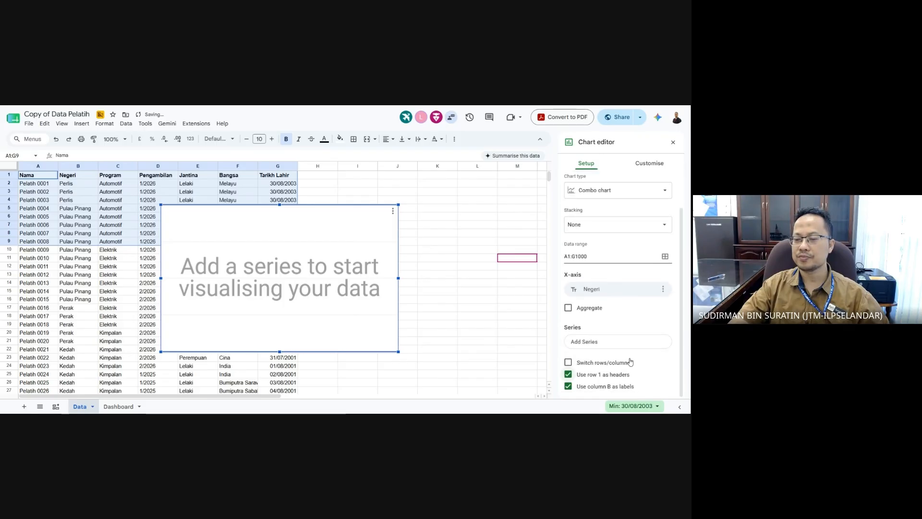
click(614, 388)
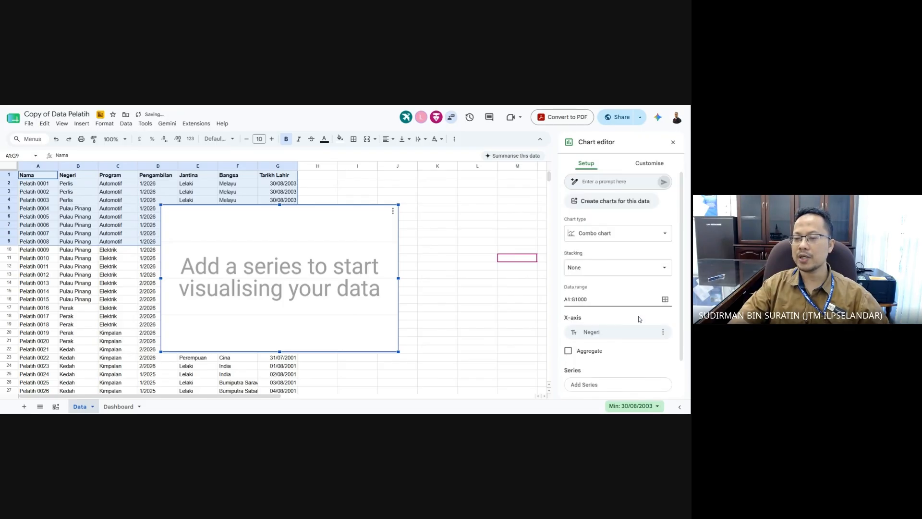
scroll(588, 317, down, 1)
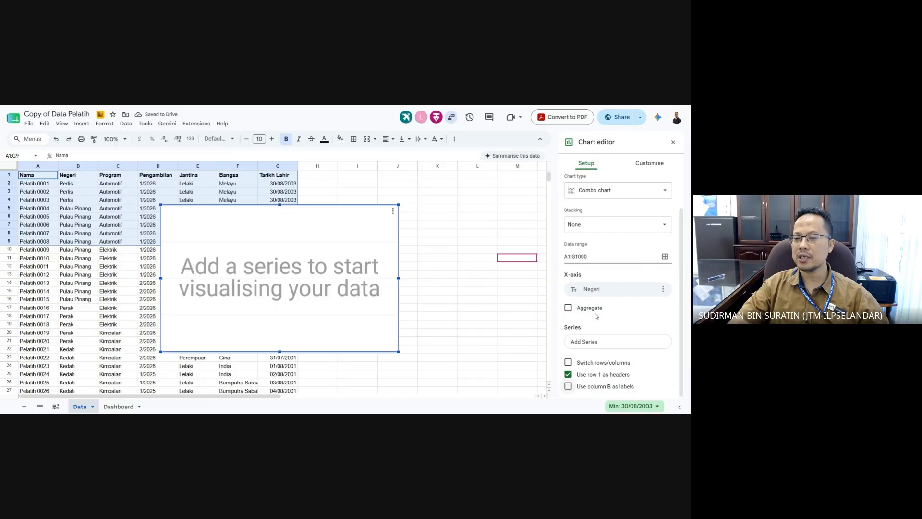
- Aggregate the chart values per Negeri, then bring up the Customise options
click(570, 308)
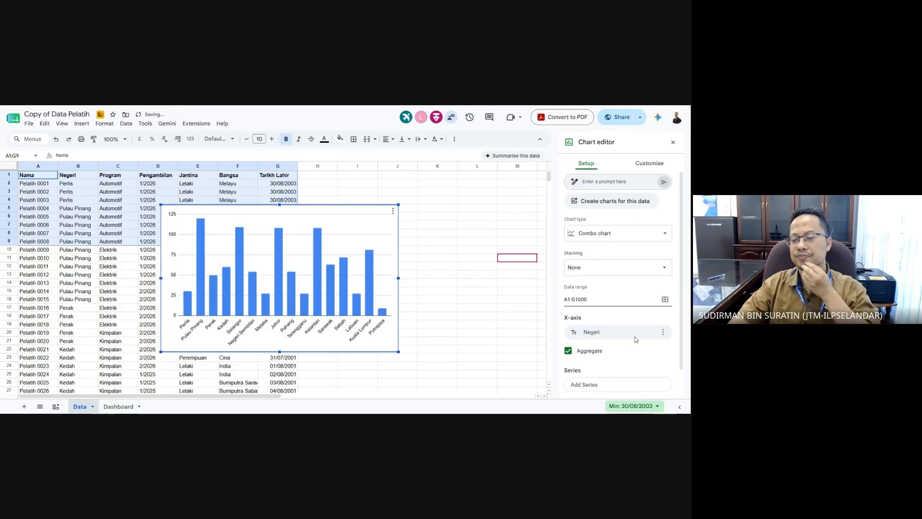
scroll(635, 339, down, 1)
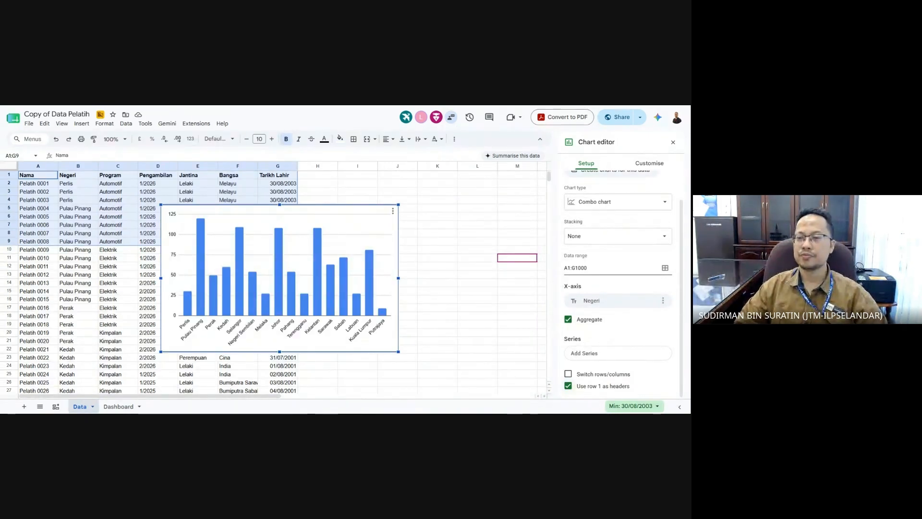
scroll(606, 383, up, 1)
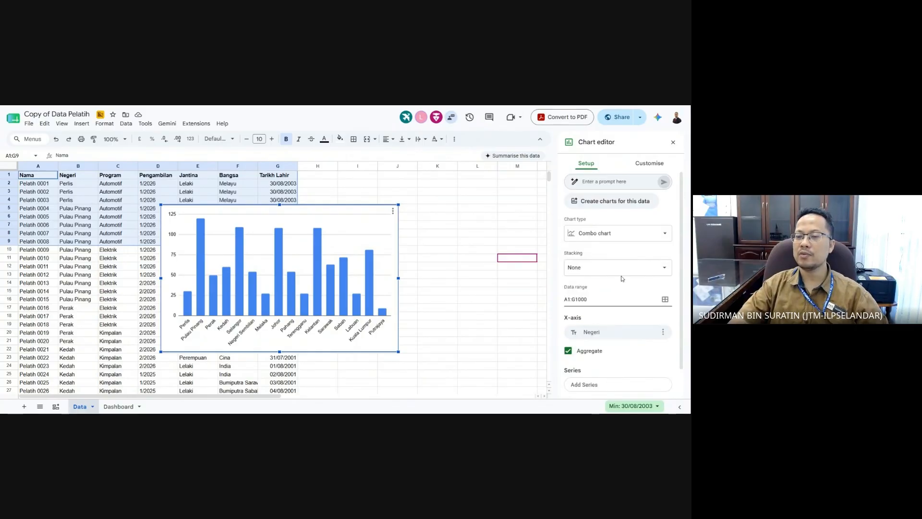
click(648, 164)
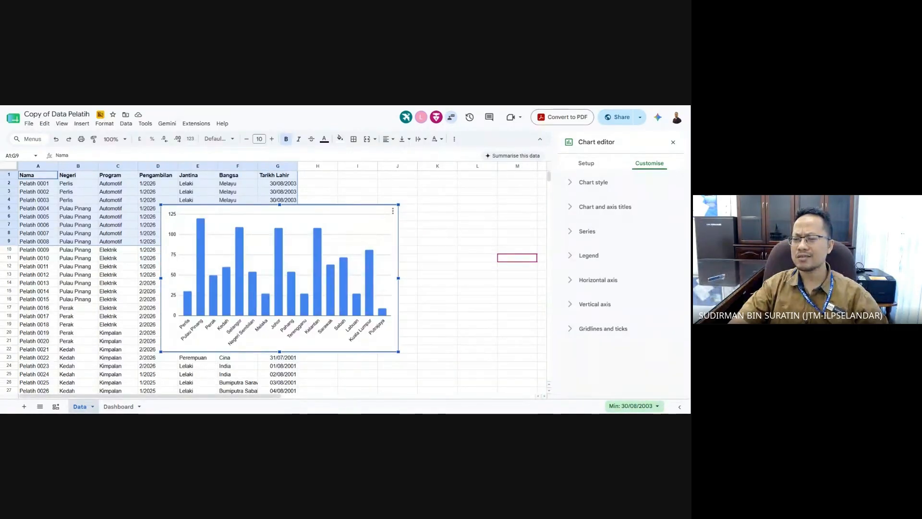
- Give the chart the title 'Jumlah Pelatih' under Chart and axis titles
click(570, 207)
click(572, 266)
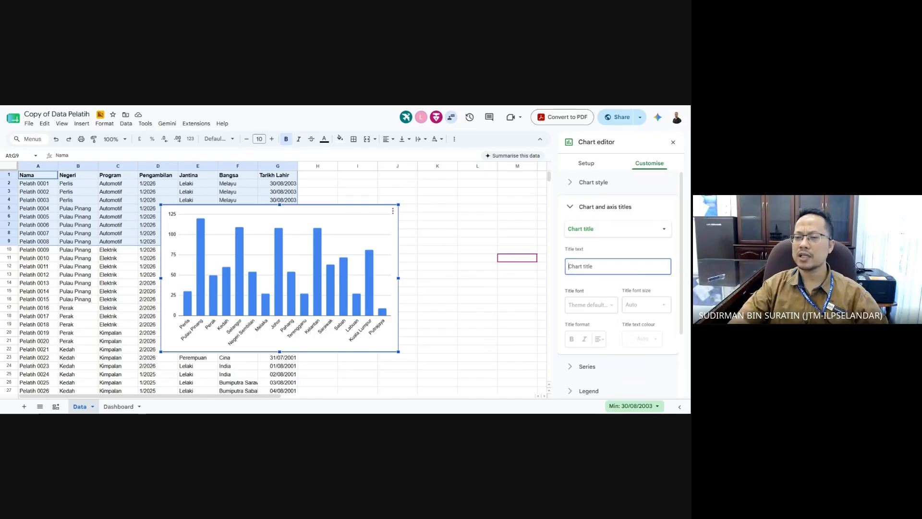
text(Ju)
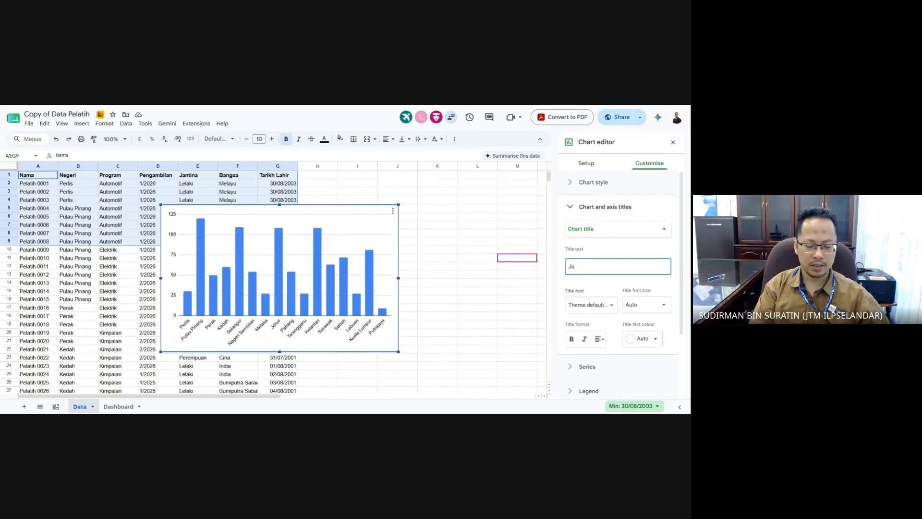
text(laah Pelatih)
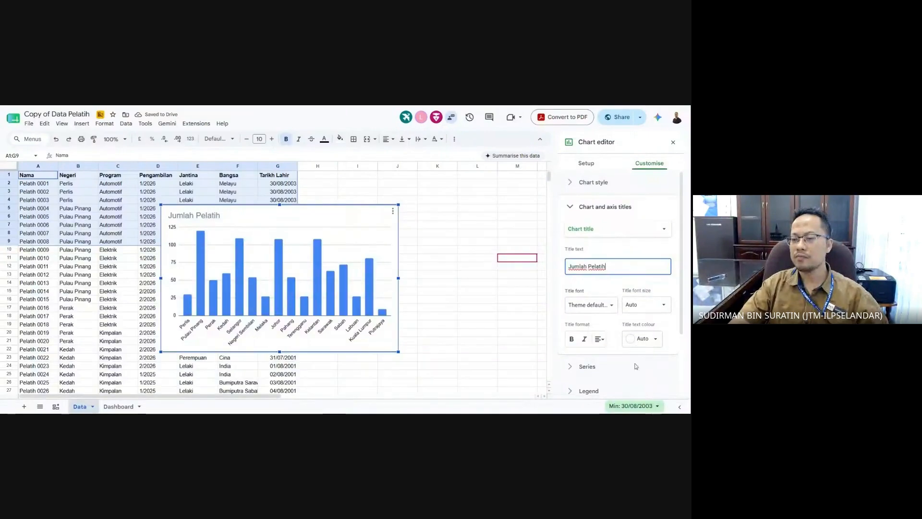
scroll(635, 365, down, 3)
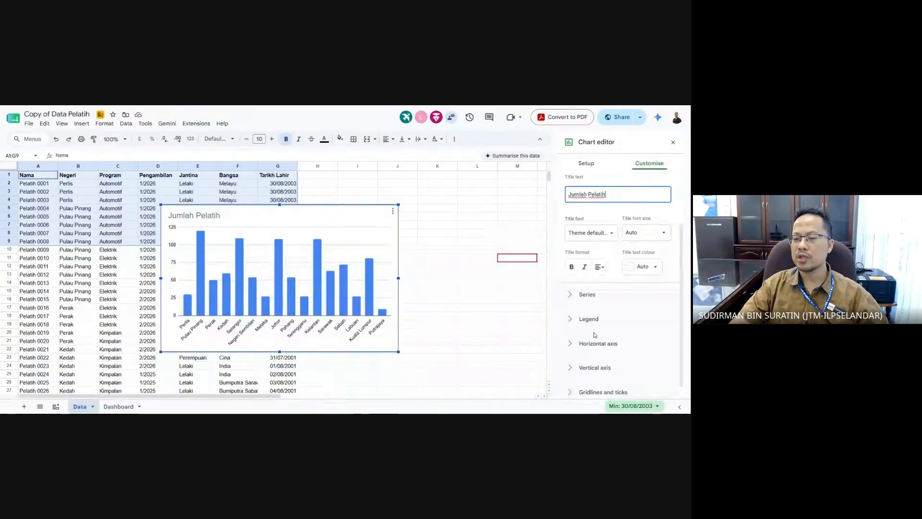
- Browse the Series, Legend, Horizontal axis, Vertical axis and Gridlines and ticks sections
click(570, 295)
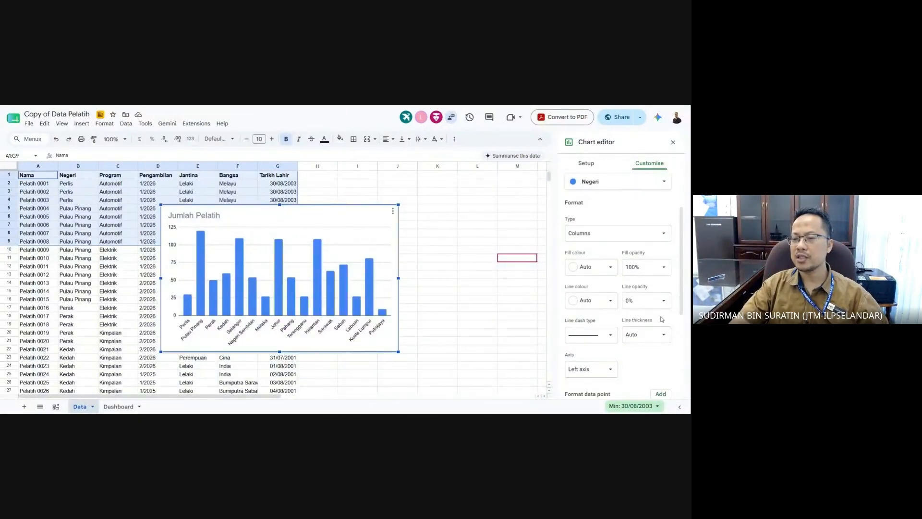
scroll(658, 315, down, 3)
scroll(653, 312, down, 2)
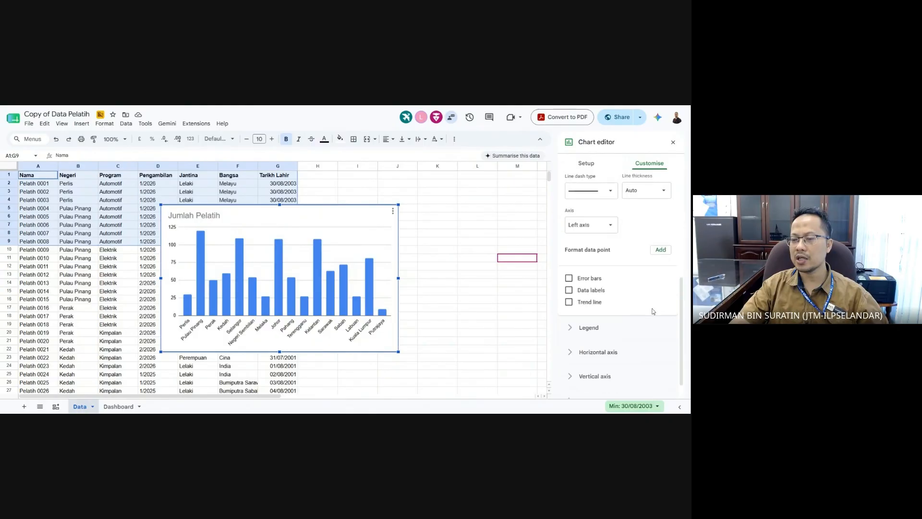
scroll(653, 311, down, 1)
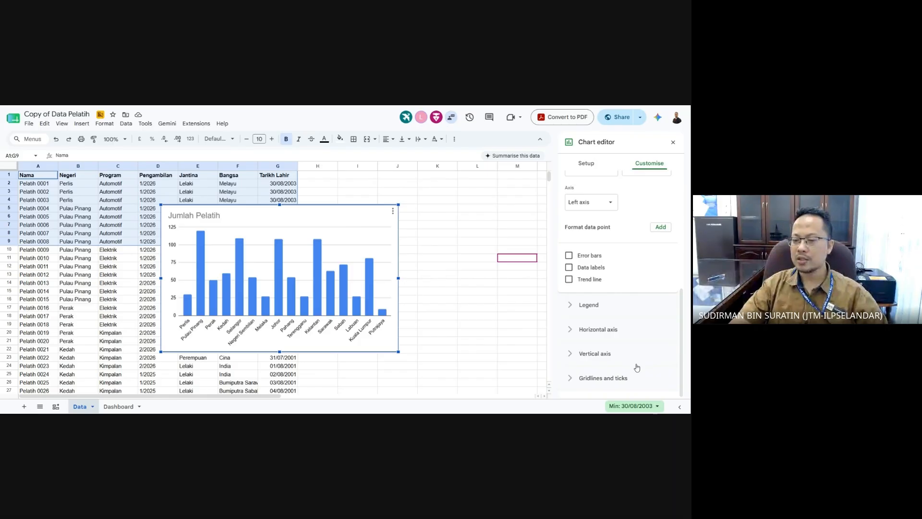
click(574, 308)
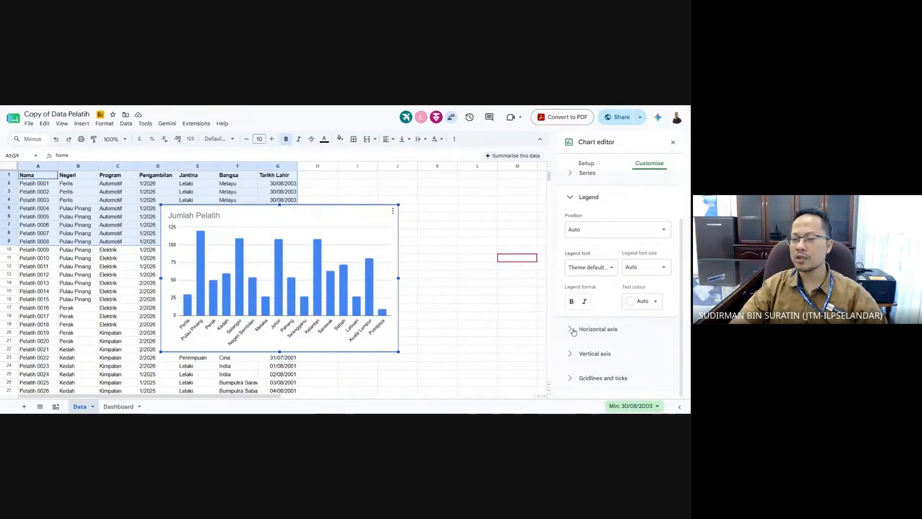
click(574, 329)
scroll(580, 365, down, 1)
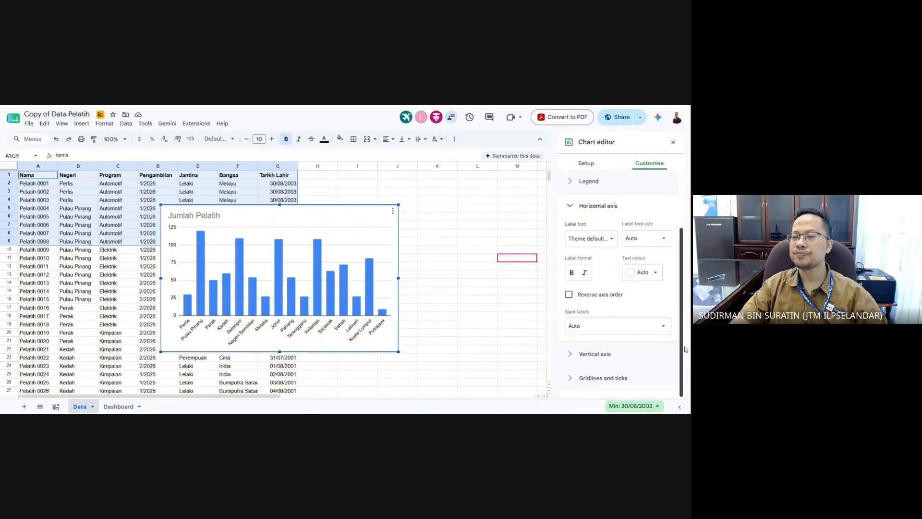
click(574, 353)
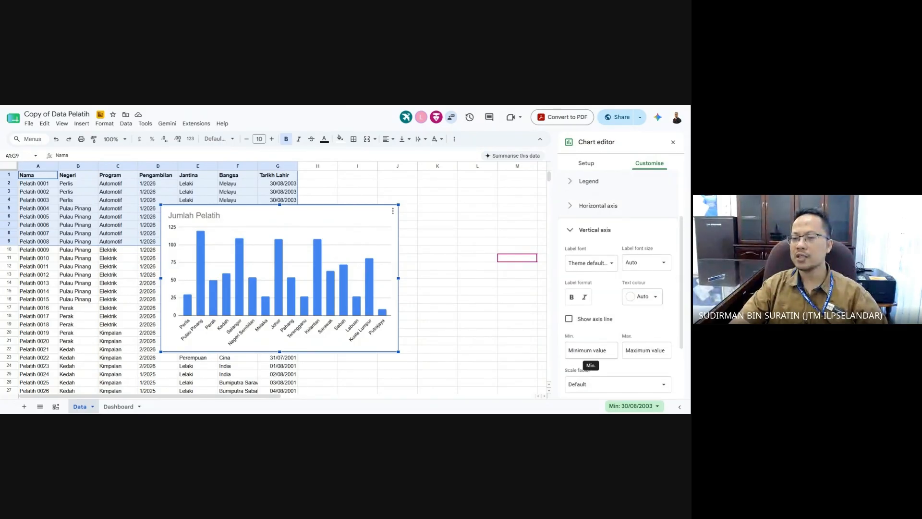
scroll(650, 333, down, 3)
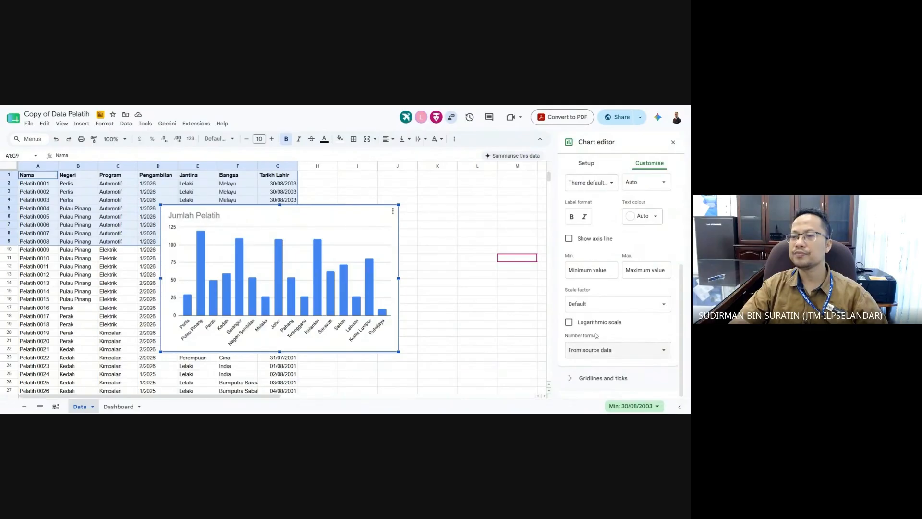
click(628, 378)
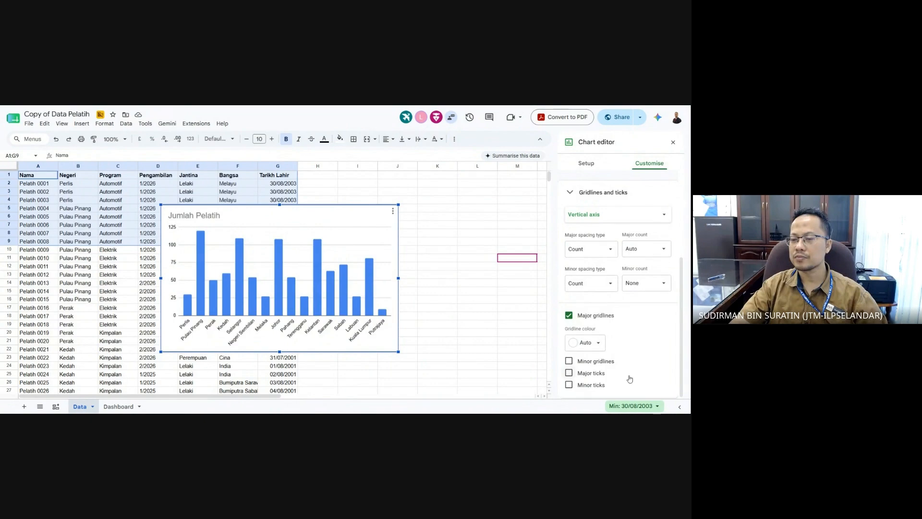
- Return to the chart title section, then reopen the Negeri series settings
scroll(630, 378, up, 2)
scroll(629, 377, up, 1)
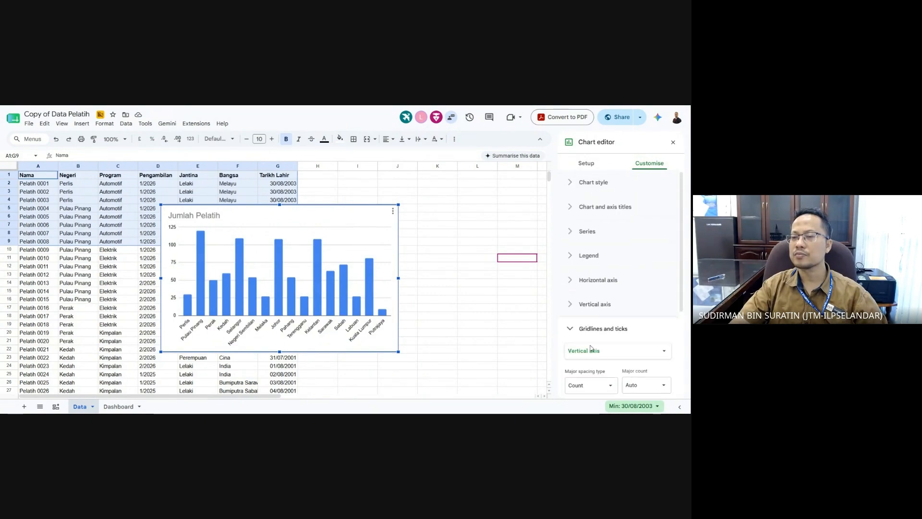
click(572, 212)
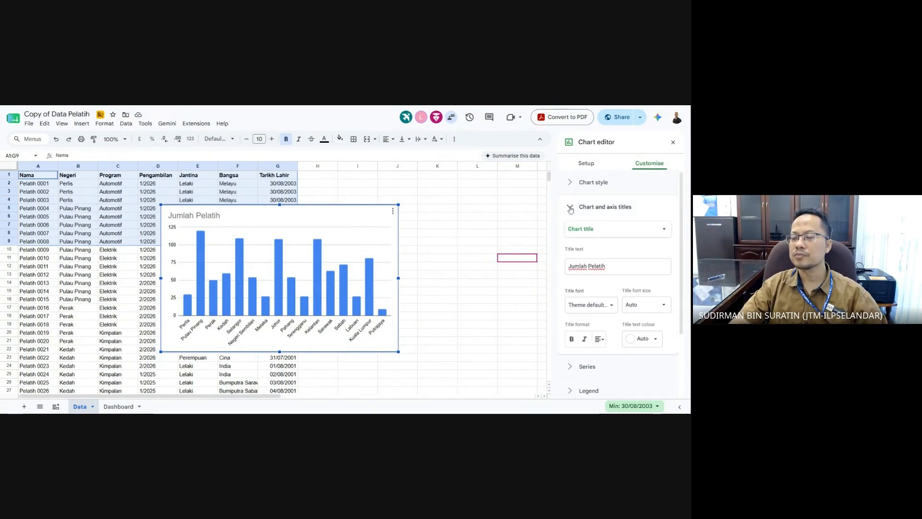
scroll(622, 294, down, 1)
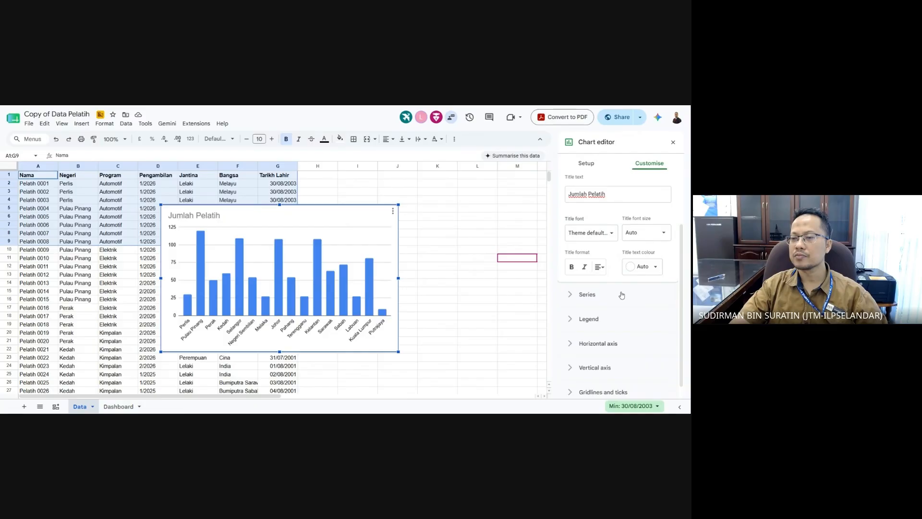
click(203, 249)
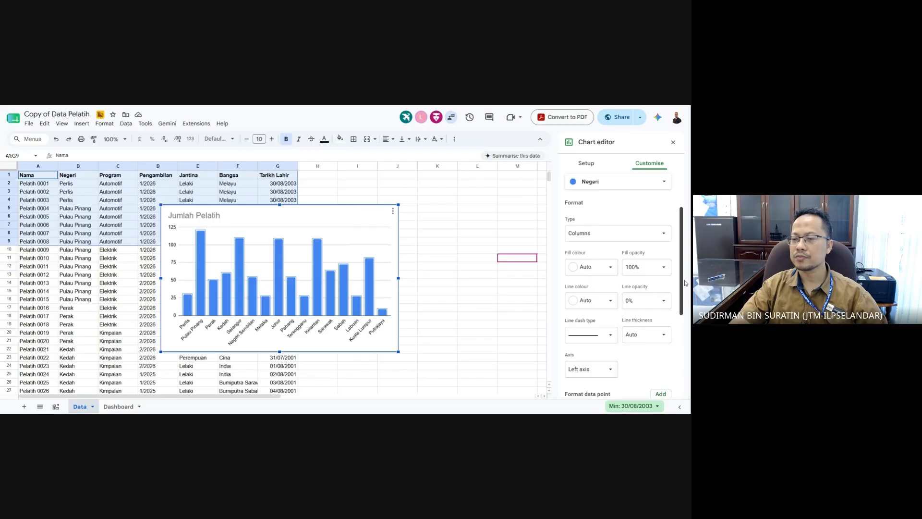
drag(684, 284, 686, 332)
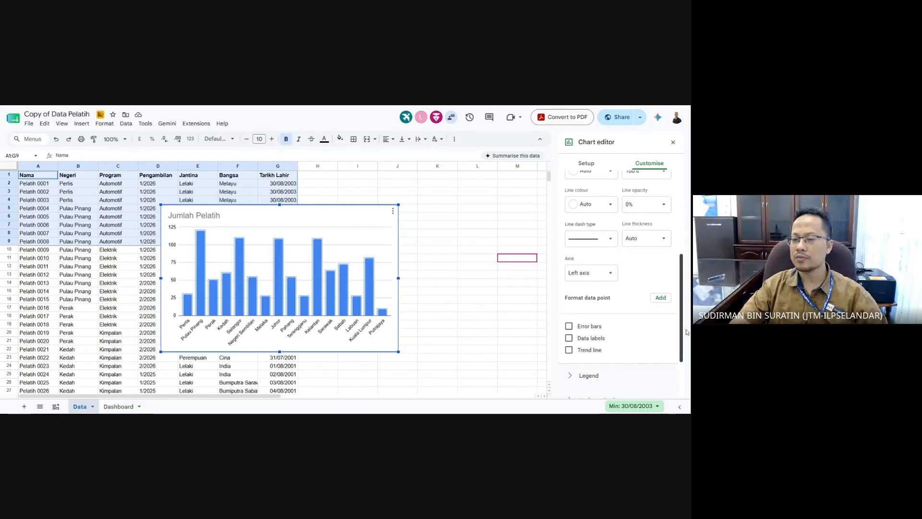
- Turn on data labels so each state's bar shows its count, then close the editor
click(582, 339)
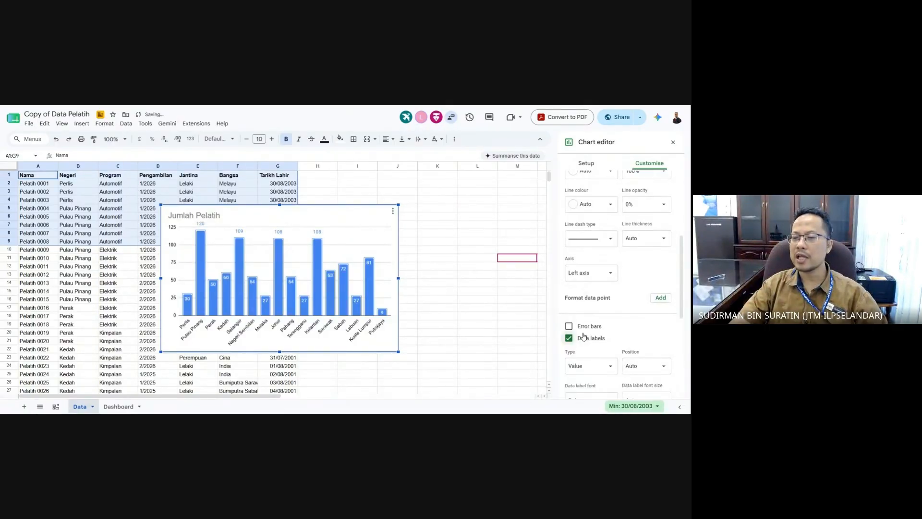
scroll(600, 317, up, 3)
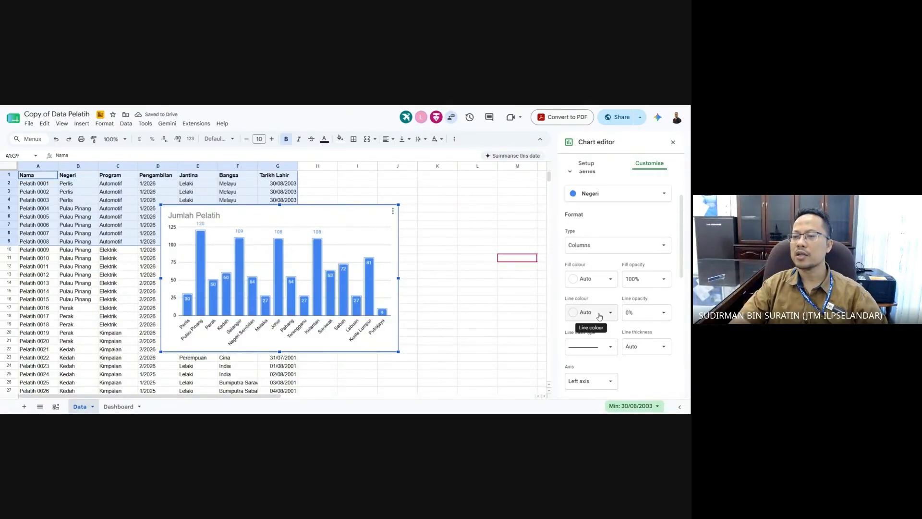
scroll(599, 316, up, 2)
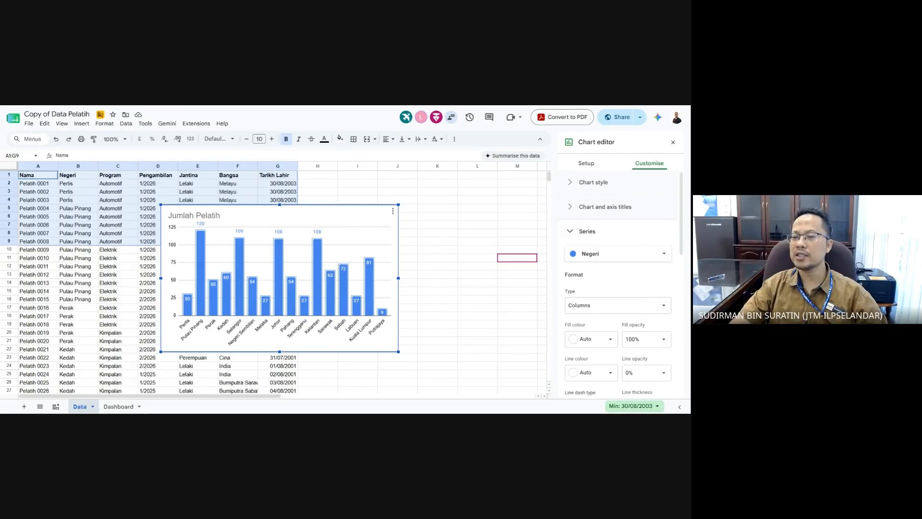
scroll(604, 322, down, 5)
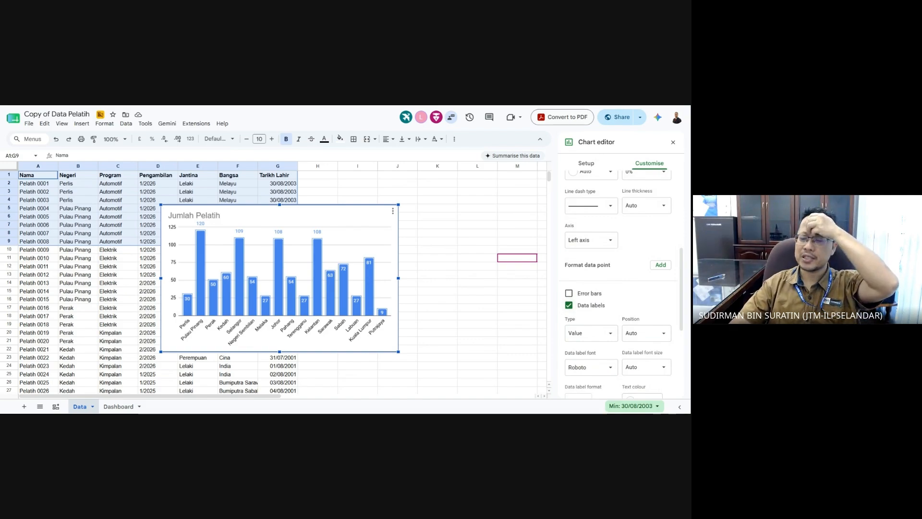
scroll(583, 357, down, 2)
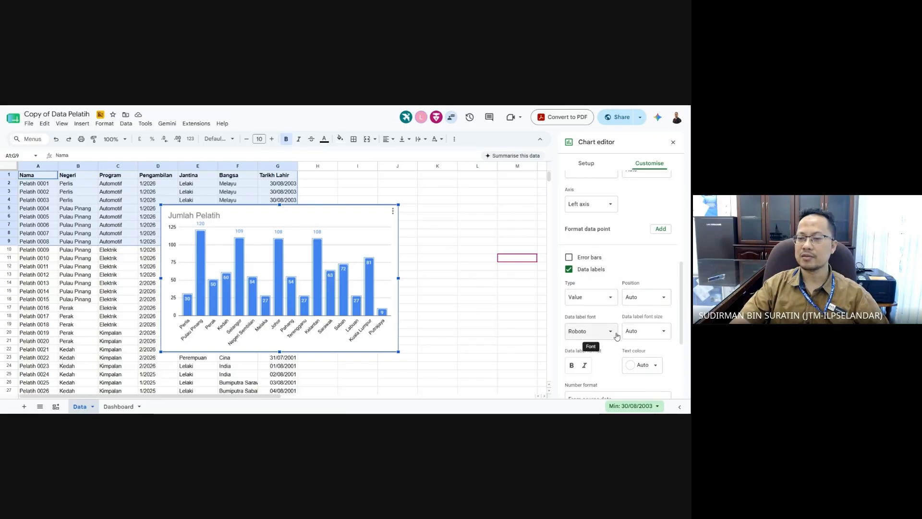
scroll(685, 293, down, 3)
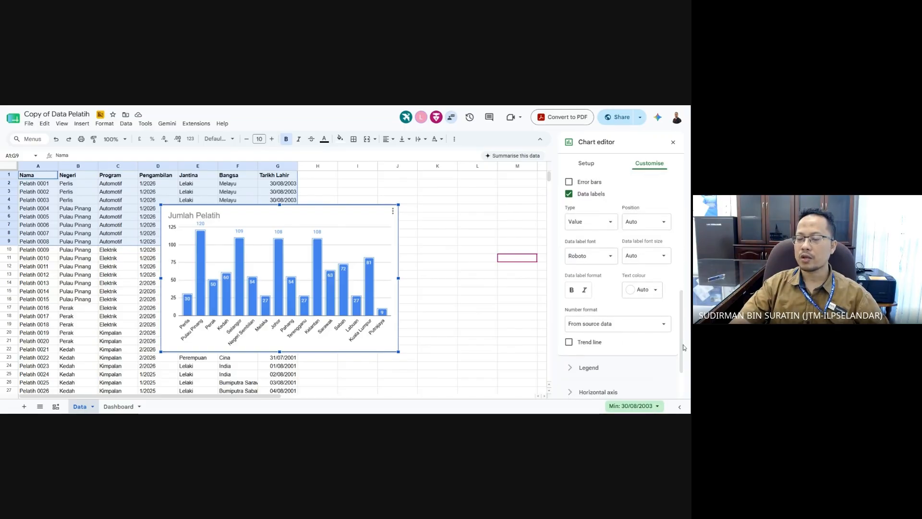
click(476, 334)
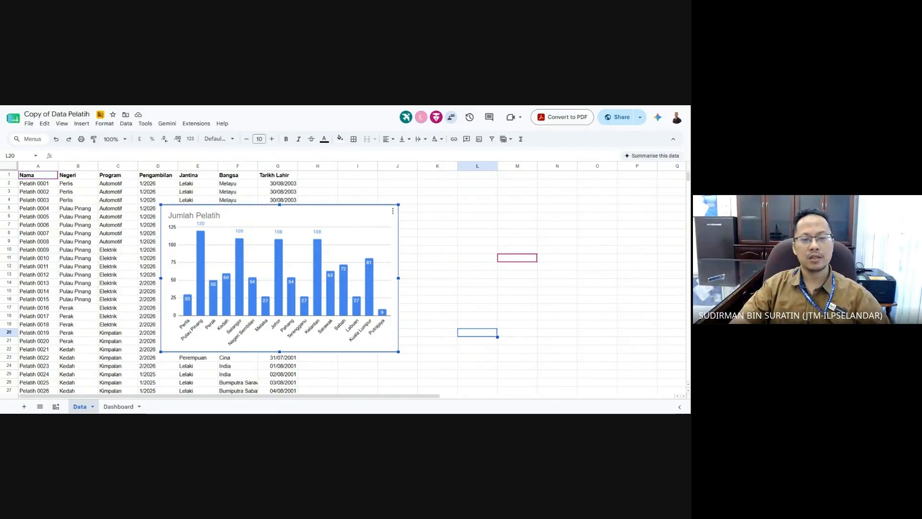
- Copy the 'Jumlah Pelatih' chart using Edit > Copy
right_click(254, 213)
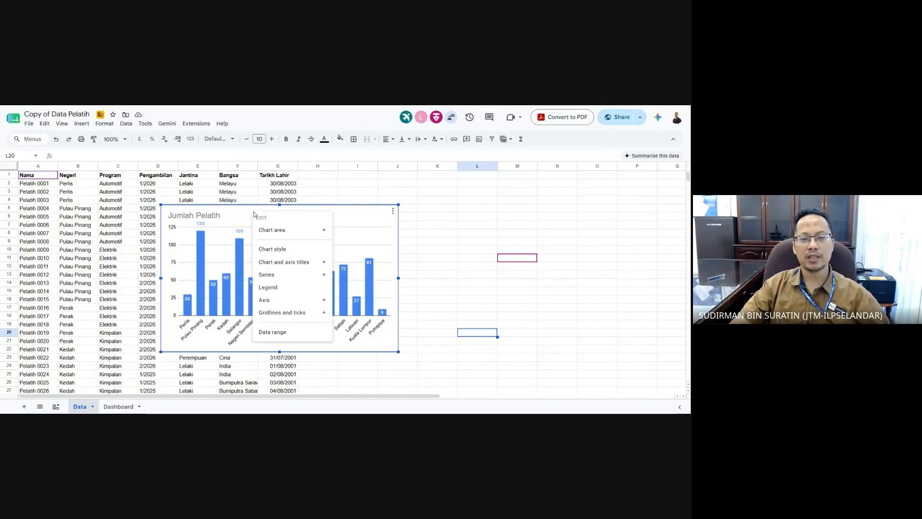
click(237, 213)
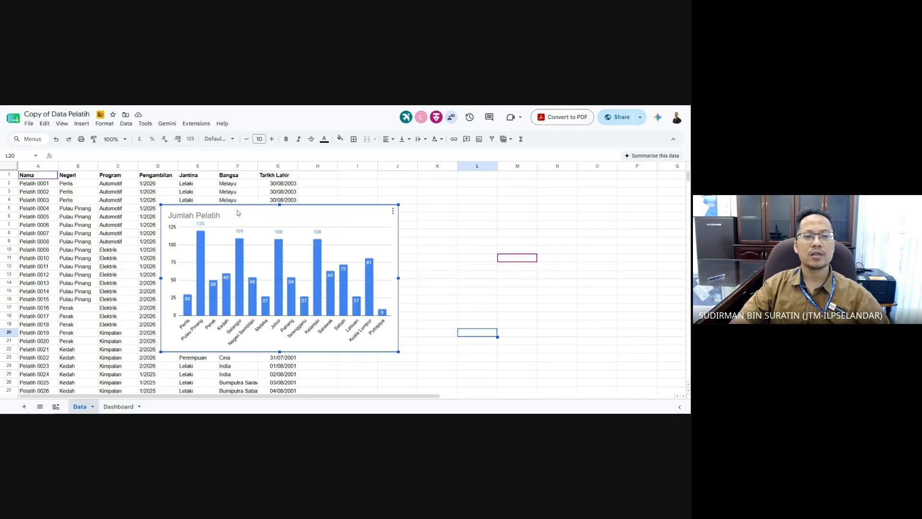
click(44, 123)
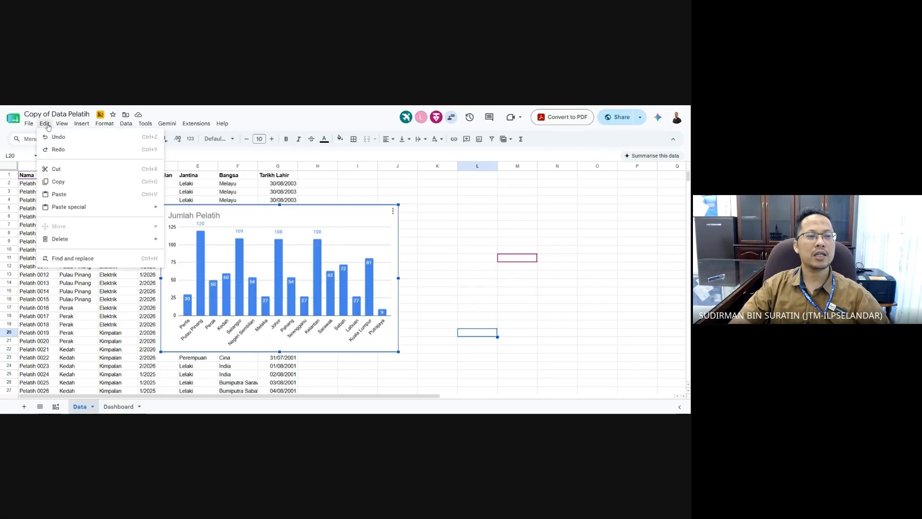
click(71, 185)
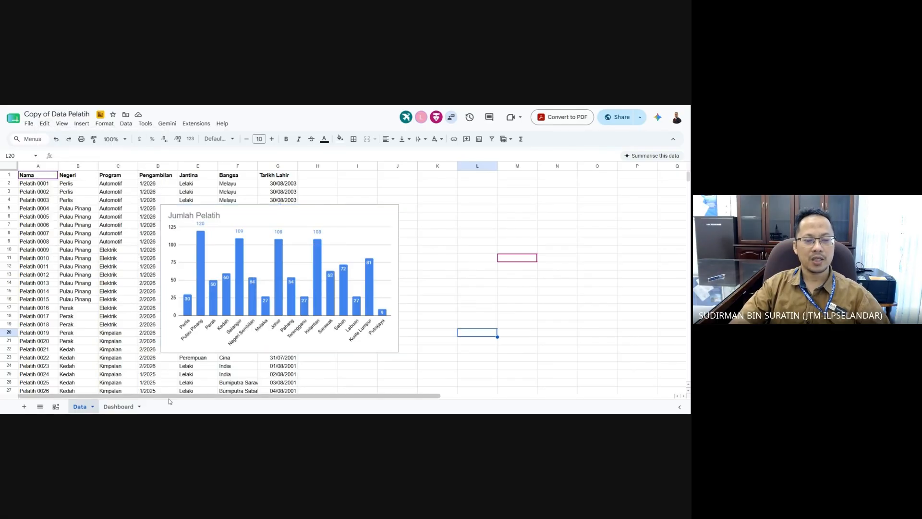
- Paste the chart onto the Dashboard sheet near the top-left, then return to the Data sheet
click(120, 407)
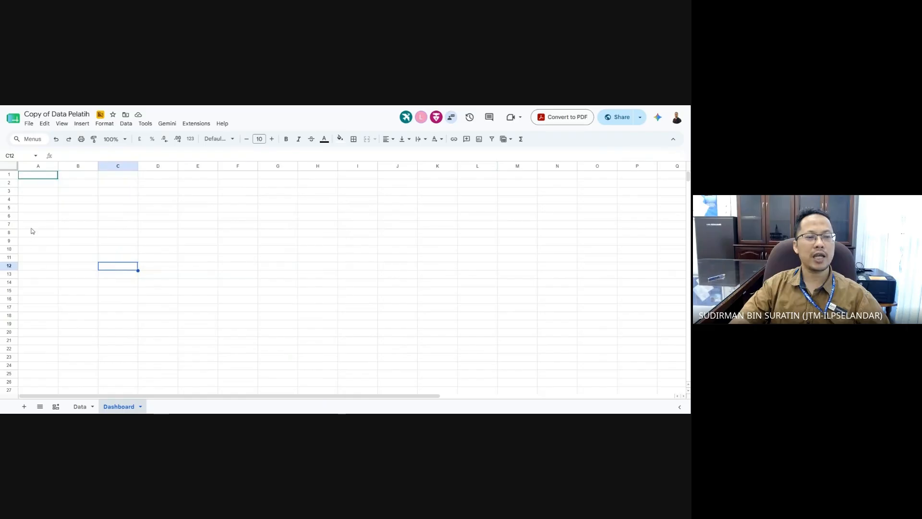
click(44, 124)
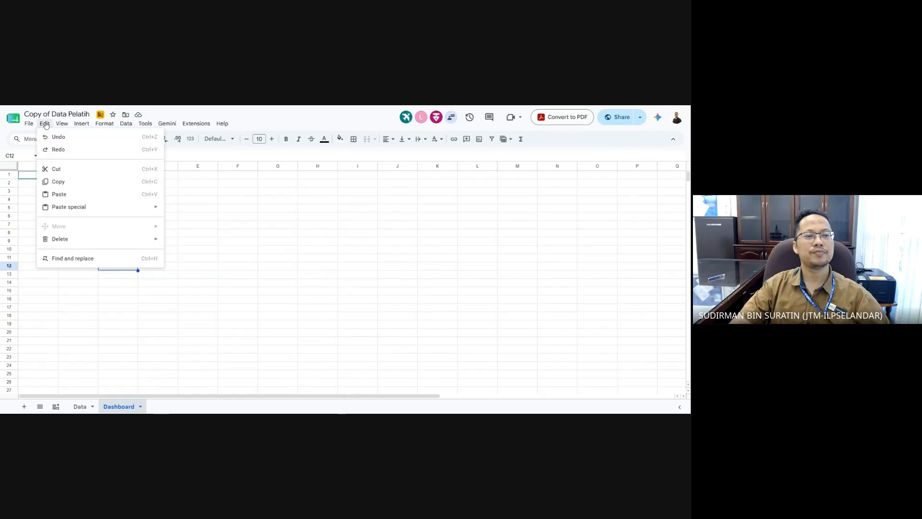
click(81, 198)
drag(209, 271, 111, 225)
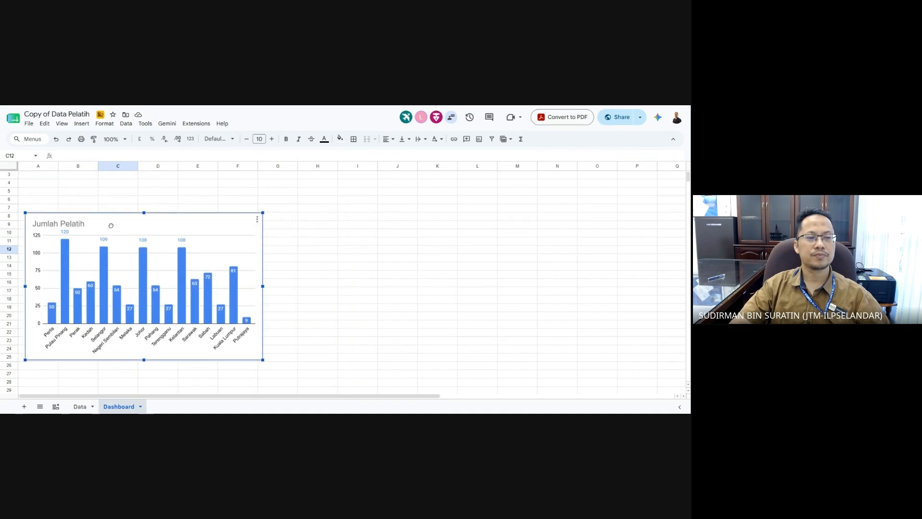
click(330, 358)
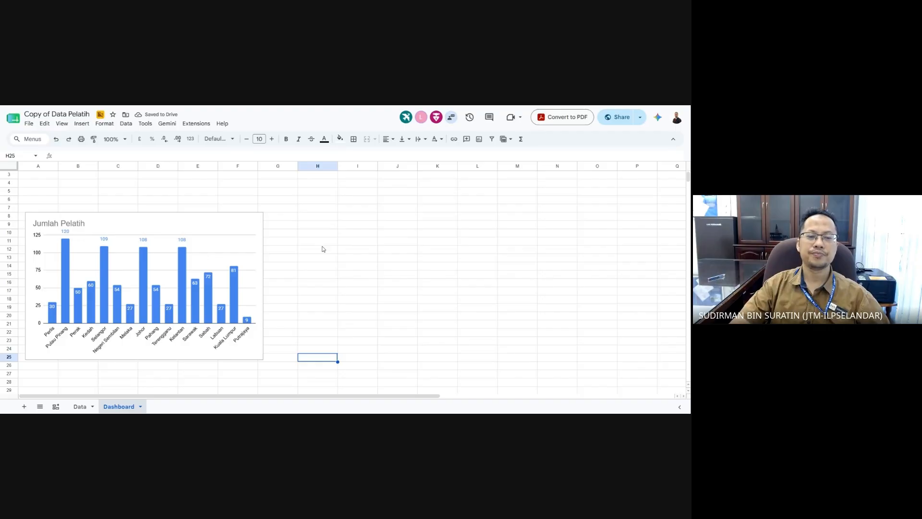
click(413, 314)
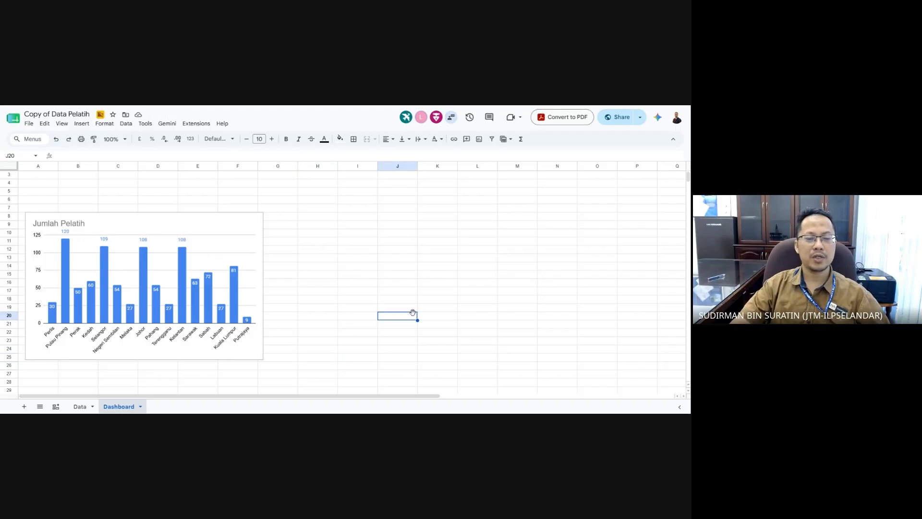
click(81, 408)
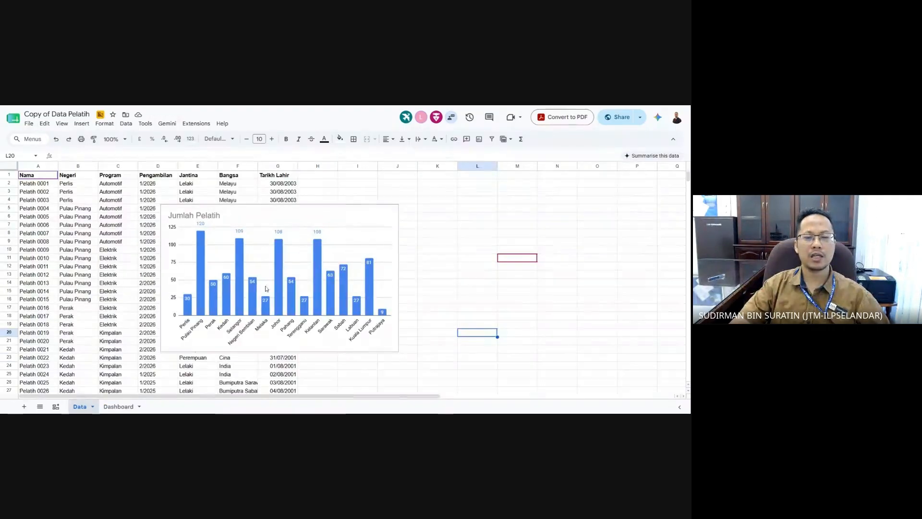
- Delete the Jumlah Pelatih chart and insert a new chart from the trainee table A1:G12
click(312, 218)
key(Delete)
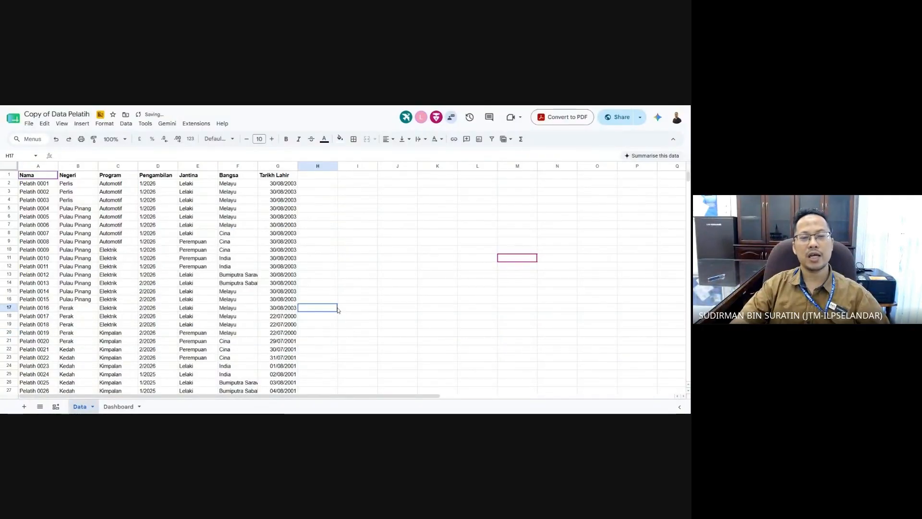
drag(41, 177, 276, 266)
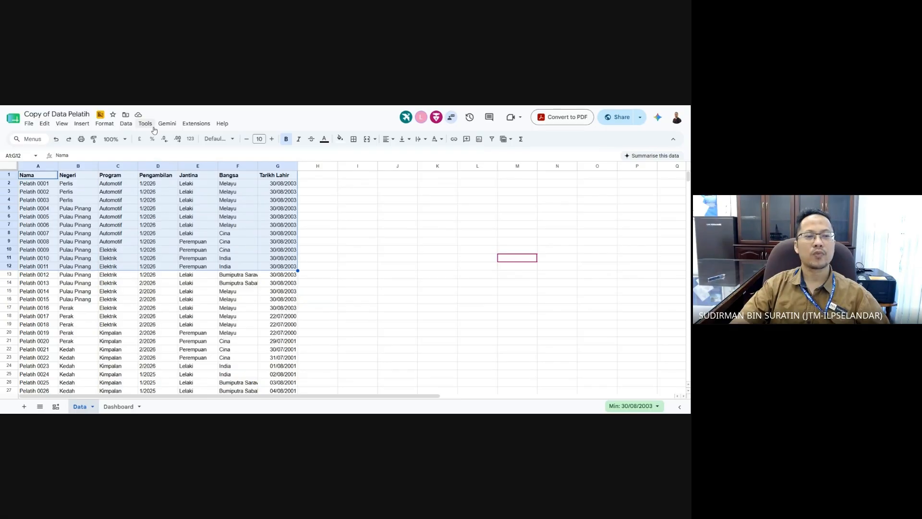
click(83, 126)
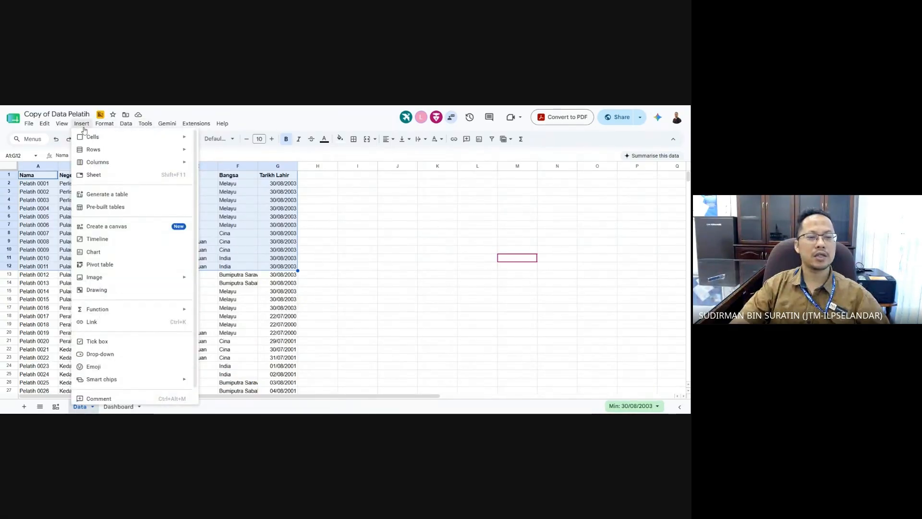
click(129, 251)
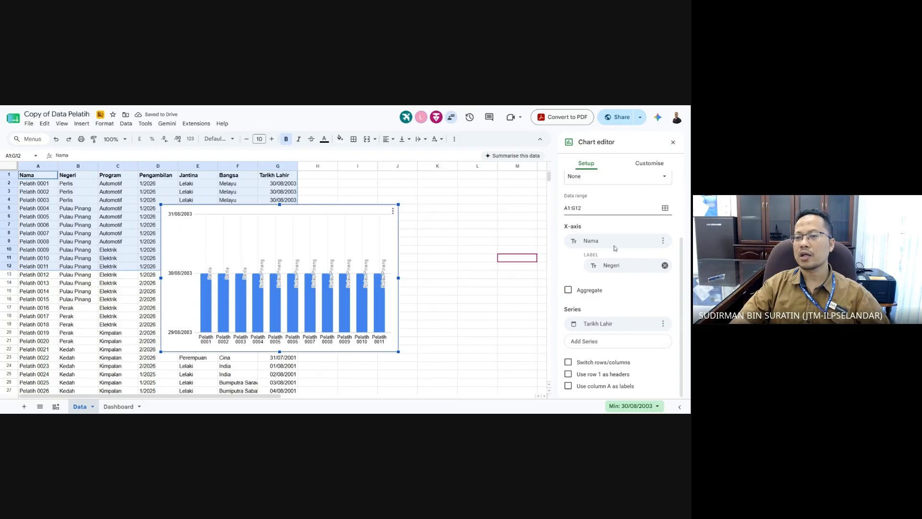
scroll(615, 247, up, 2)
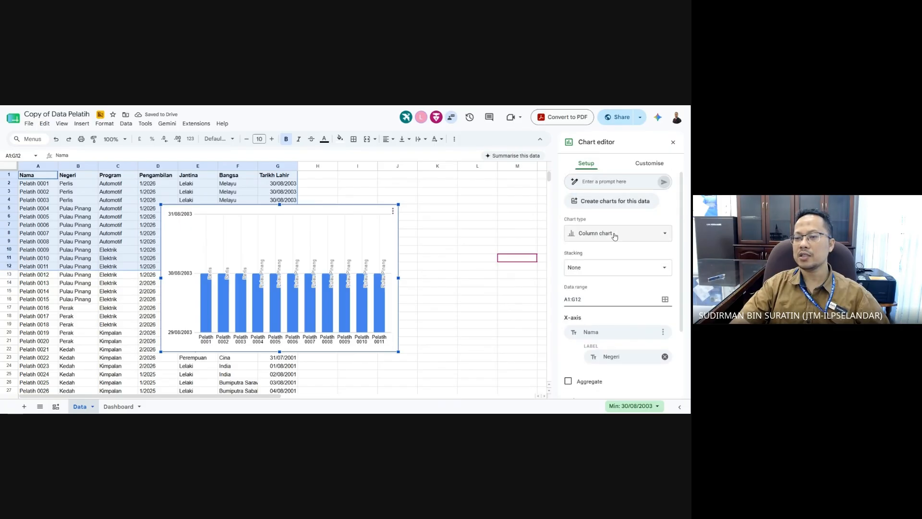
- Change the new chart to a pie chart with data range A1:G1000
click(614, 236)
scroll(618, 292, down, 3)
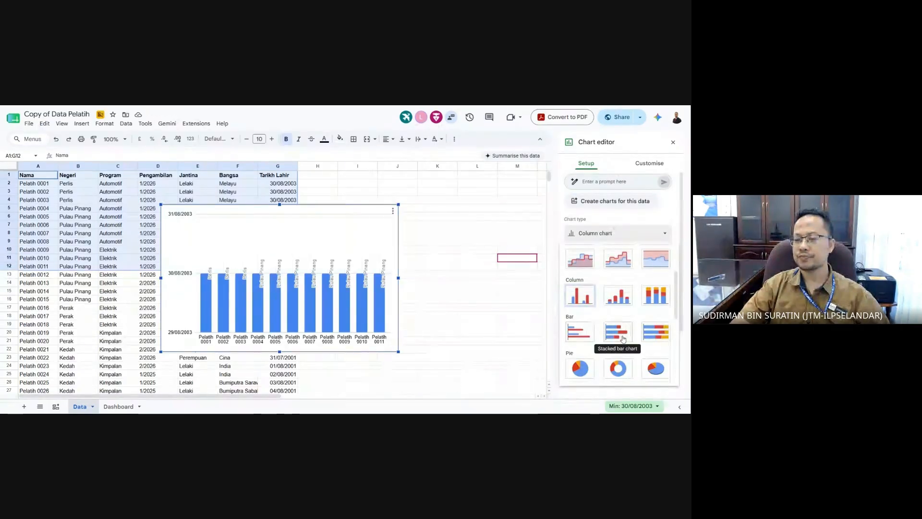
click(580, 369)
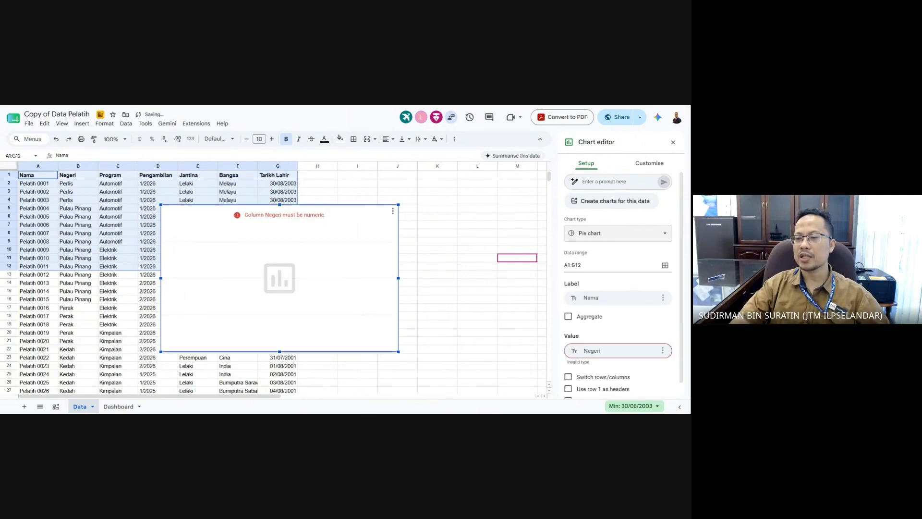
click(606, 265)
key(BackSpace)
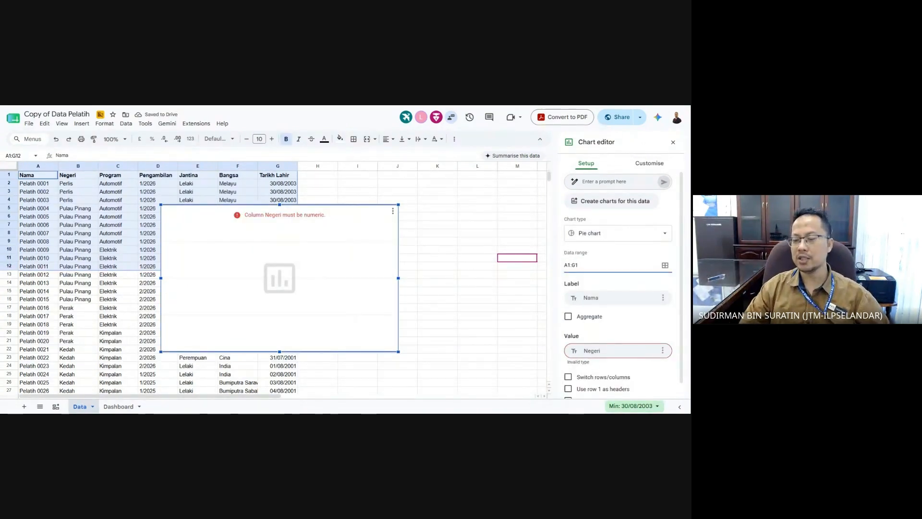
text(000)
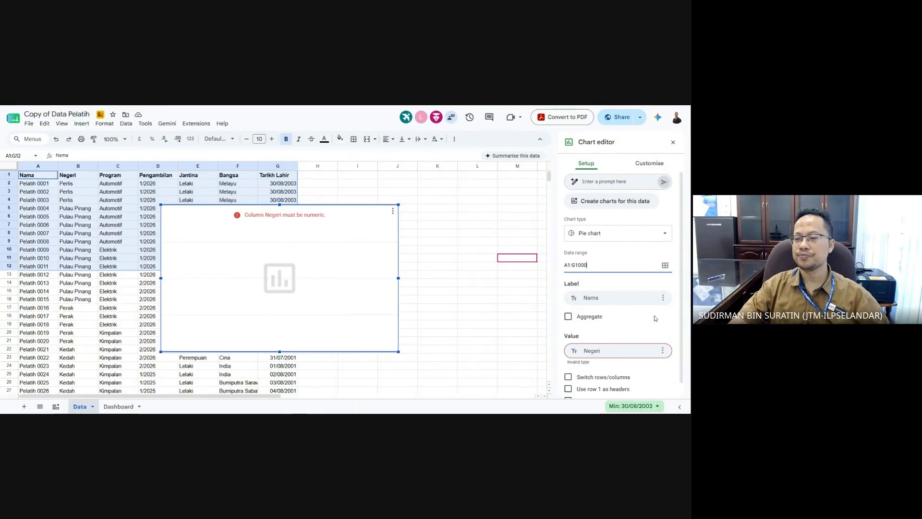
key(Return)
- Turn on Aggregate and label the pie slices by Jantina
scroll(655, 319, down, 1)
click(586, 302)
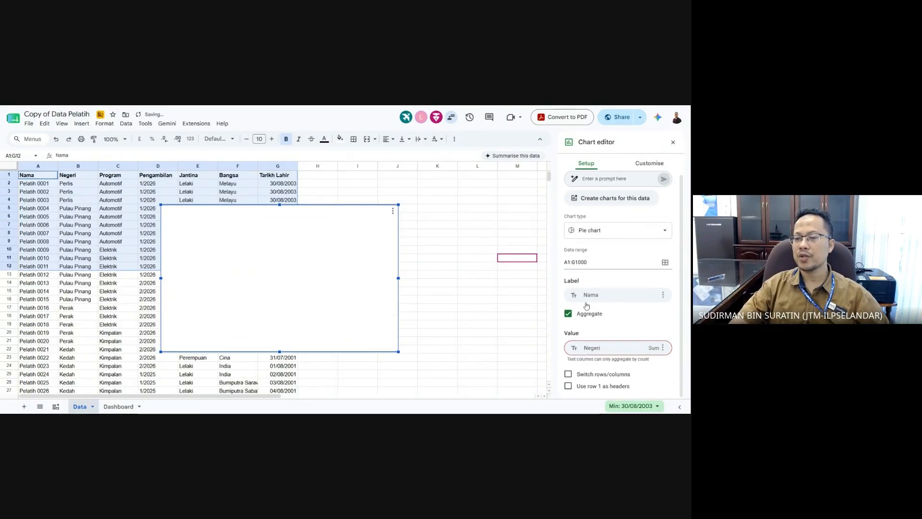
click(661, 293)
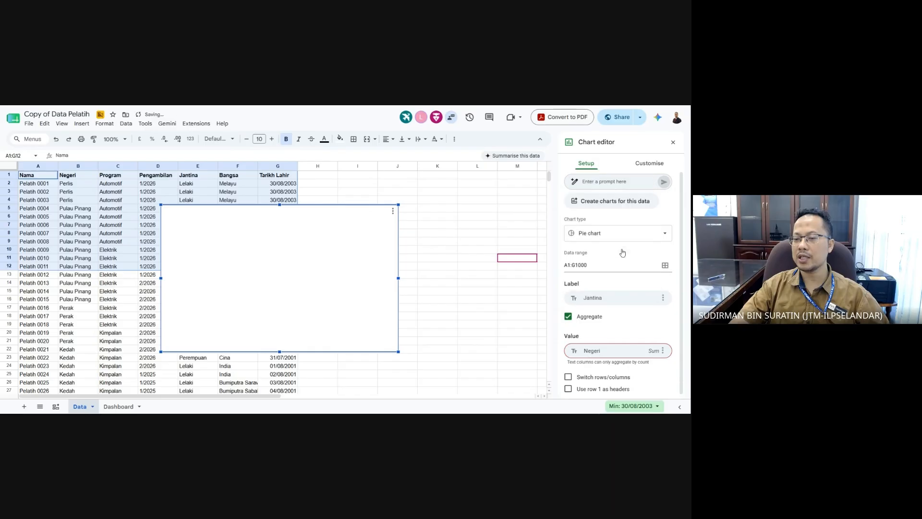
click(622, 253)
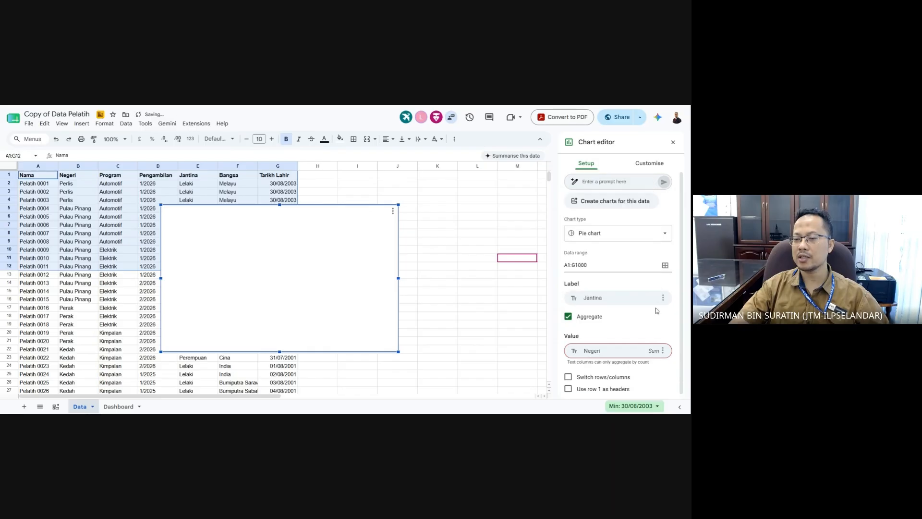
- Remove the Negeri, Program, Pengambilan, Jantina, Bangsa and Tarikh Lahir value series
click(663, 348)
click(658, 365)
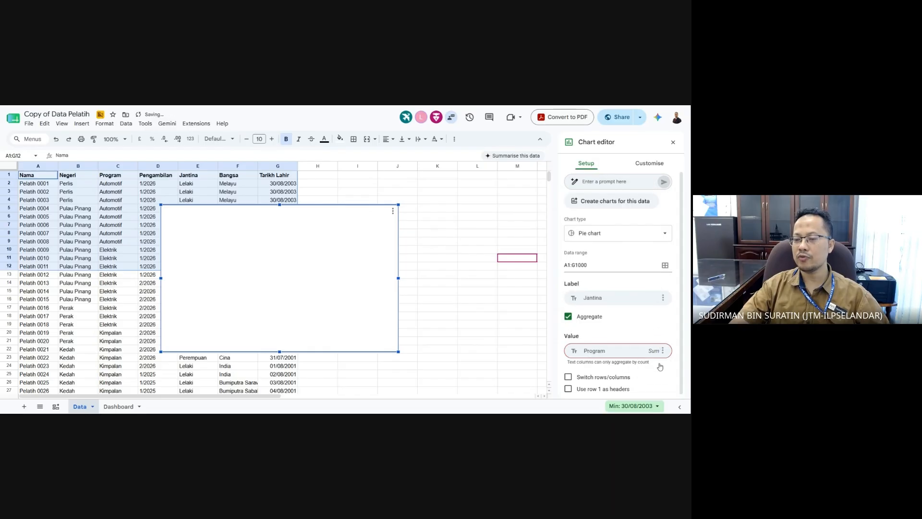
click(663, 350)
click(657, 366)
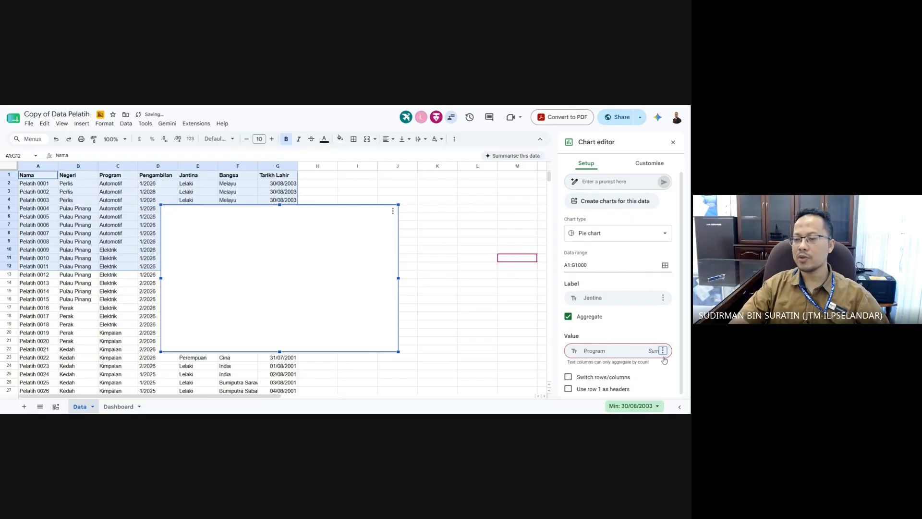
click(663, 350)
click(657, 366)
click(663, 350)
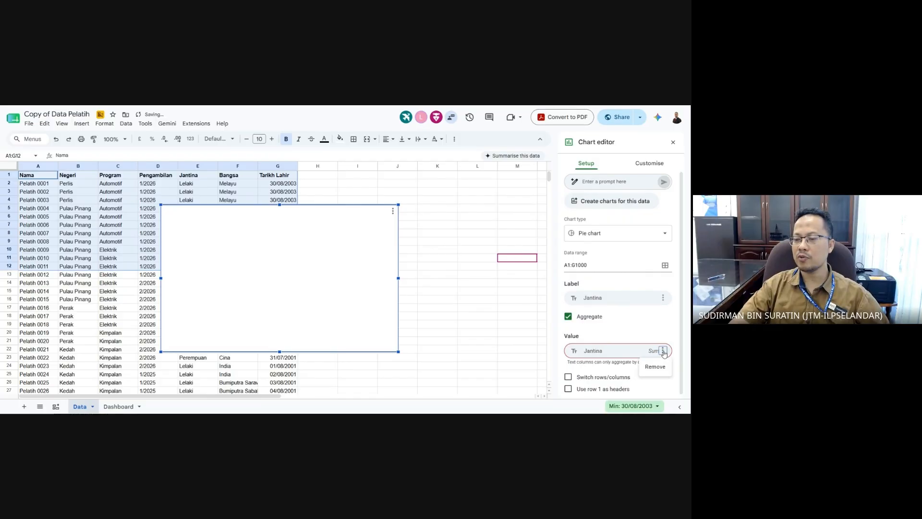
click(662, 367)
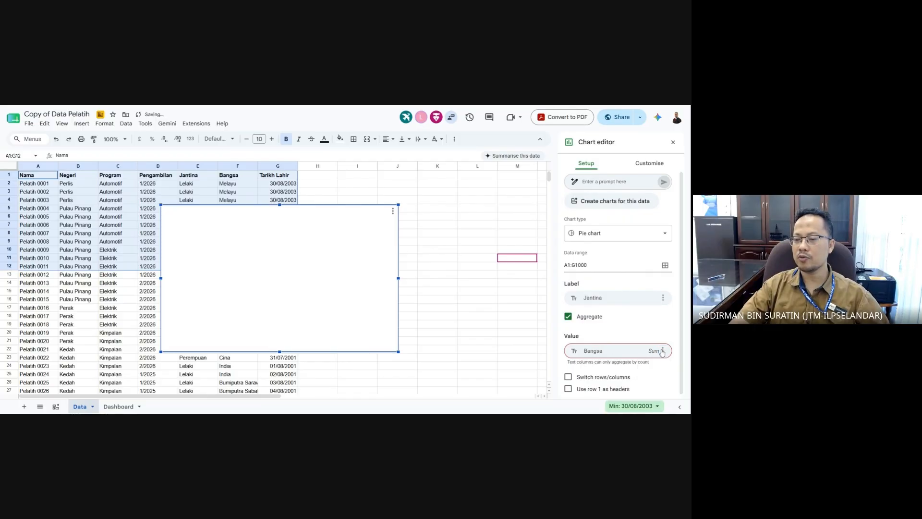
click(663, 350)
click(659, 366)
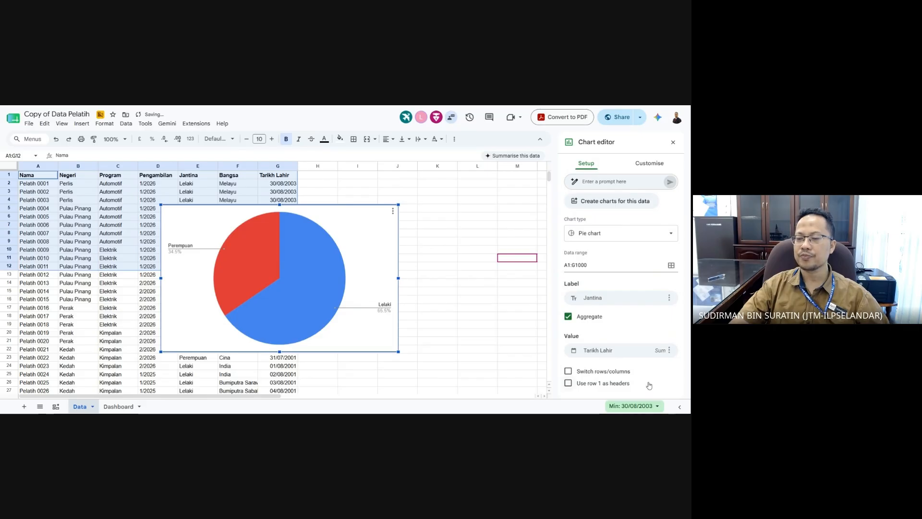
click(670, 351)
click(661, 367)
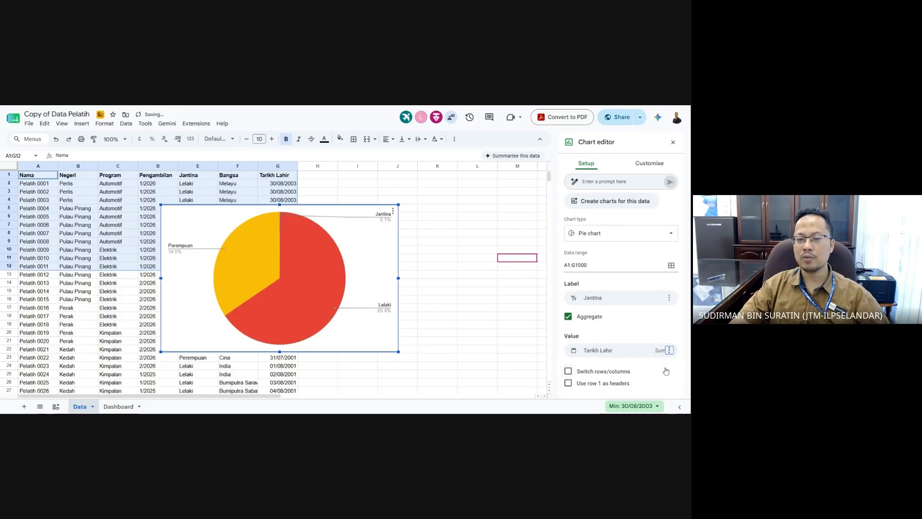
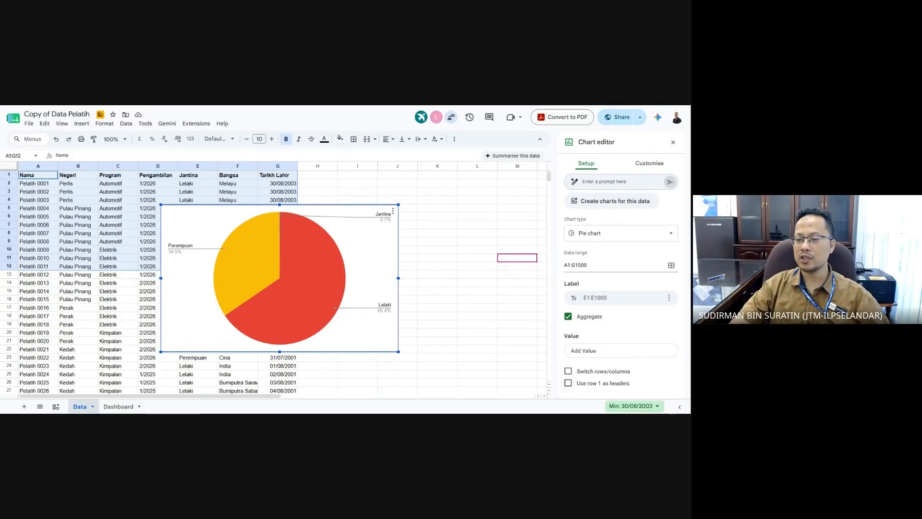
- Use row 1 as headers so the pie shows only Lelaki 65.5% and Perempuan 34.5%
click(568, 383)
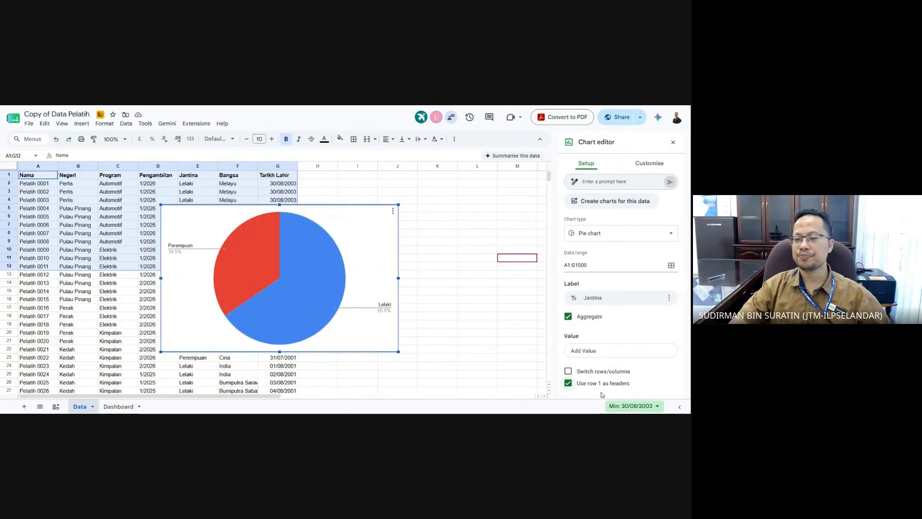
click(446, 302)
- Open the pie chart's editor at Customise > Chart and axis titles
click(385, 247)
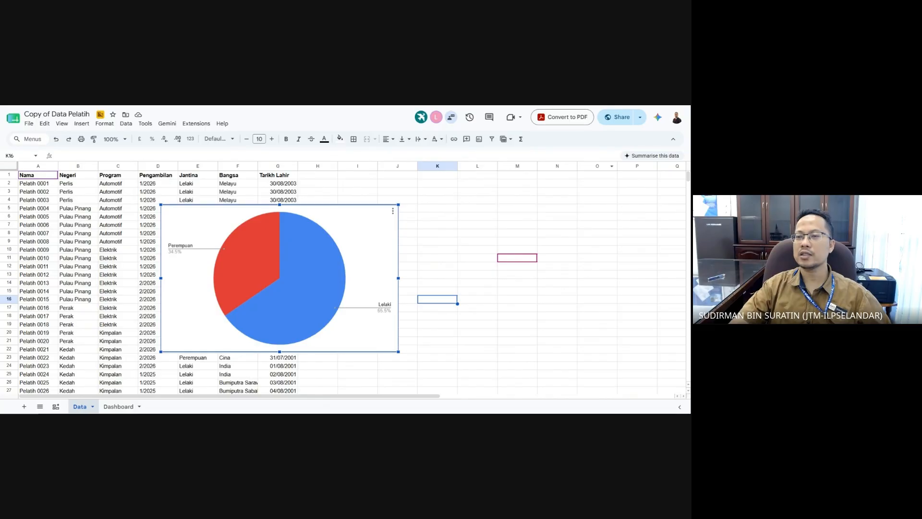
right_click(332, 226)
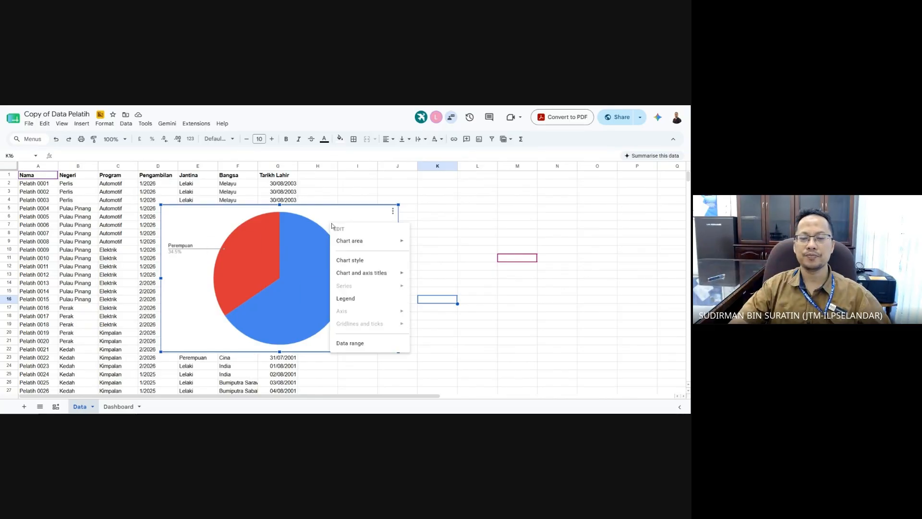
mouse_move(348, 244)
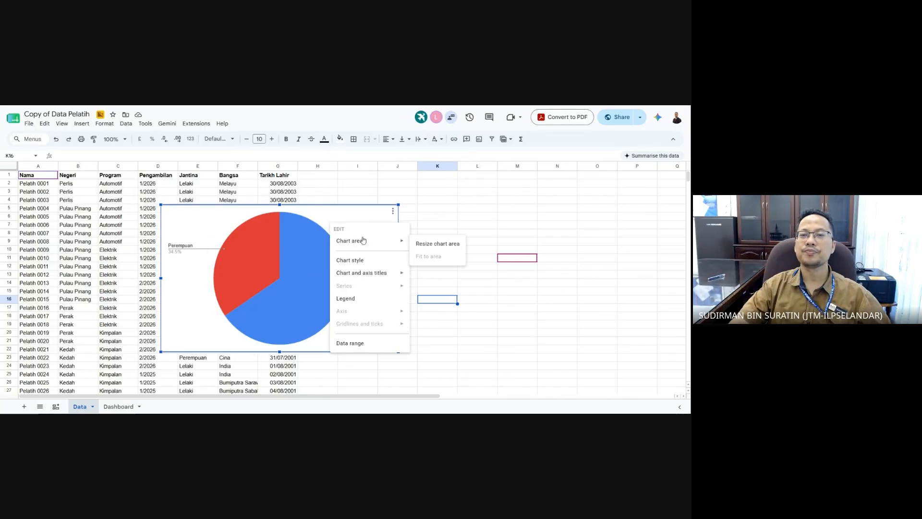
key(Escape)
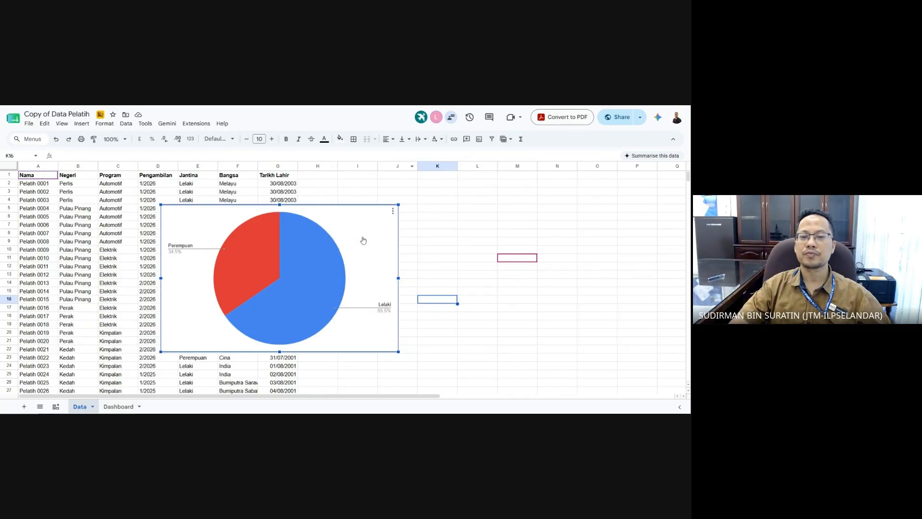
click(392, 212)
click(415, 223)
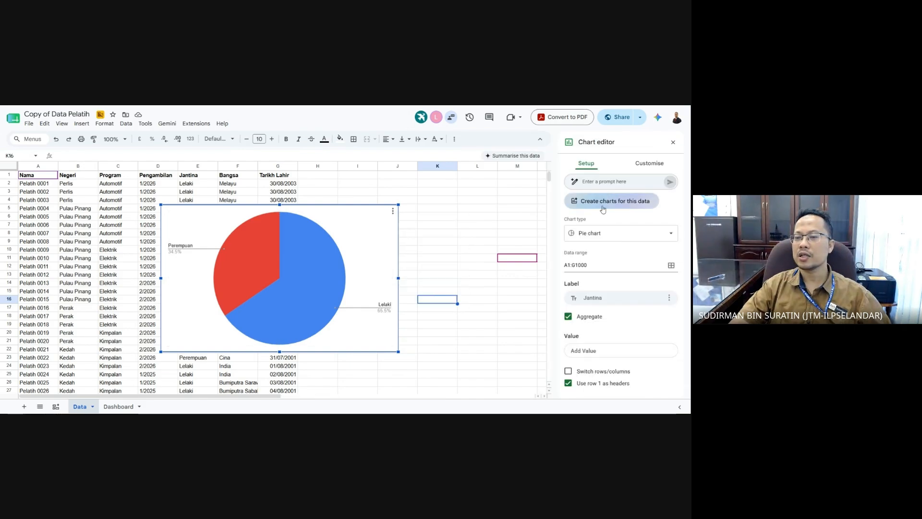
click(651, 166)
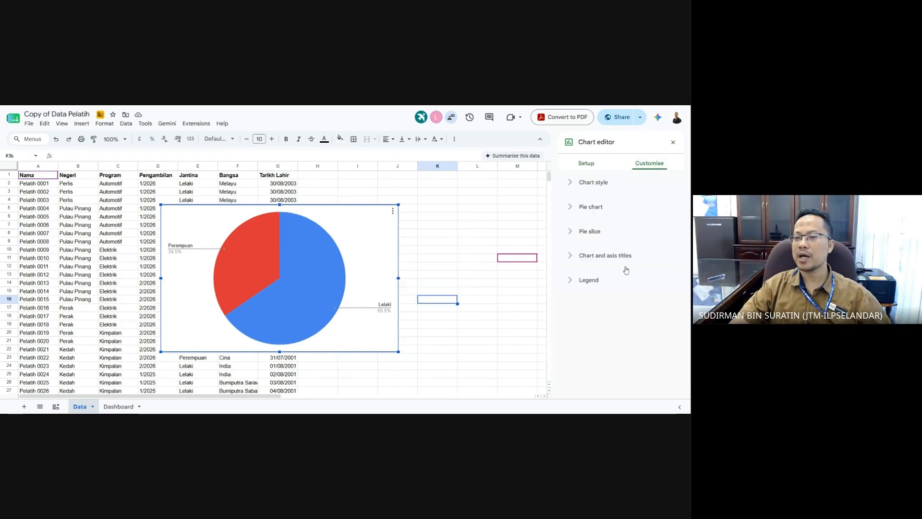
click(573, 183)
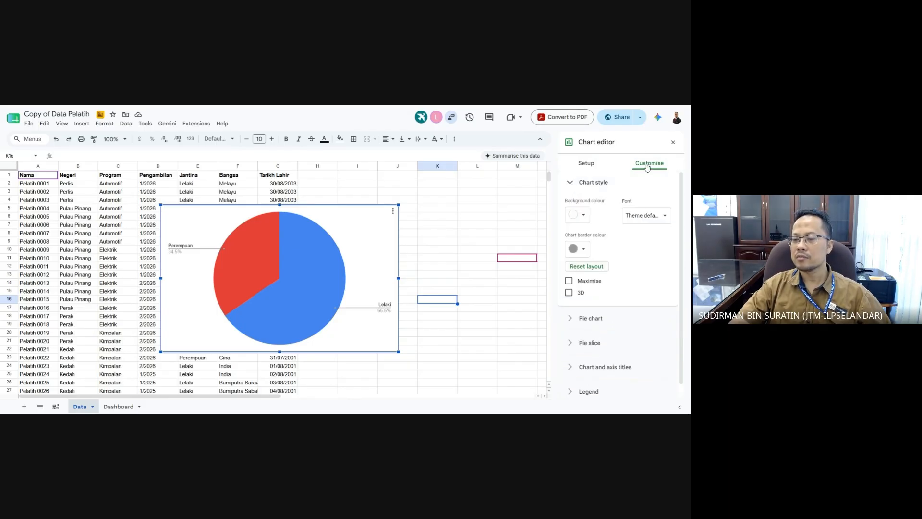
click(573, 320)
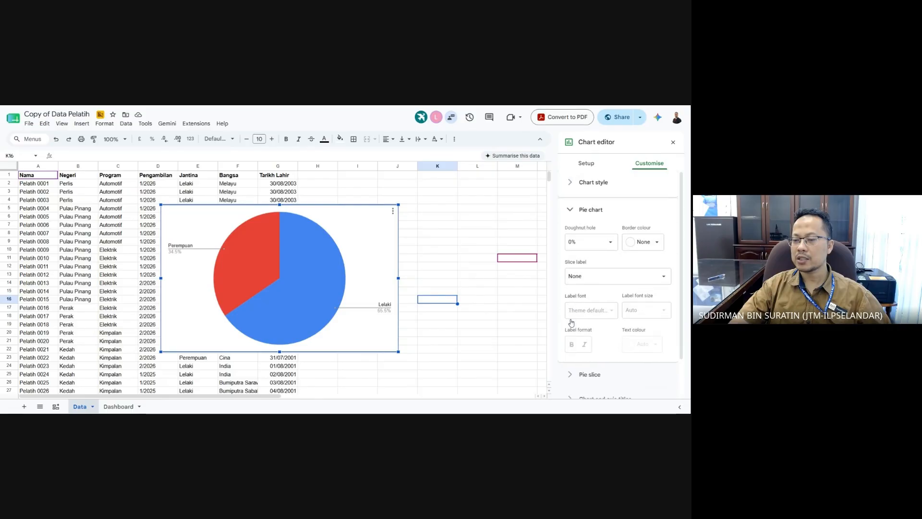
scroll(580, 330, down, 1)
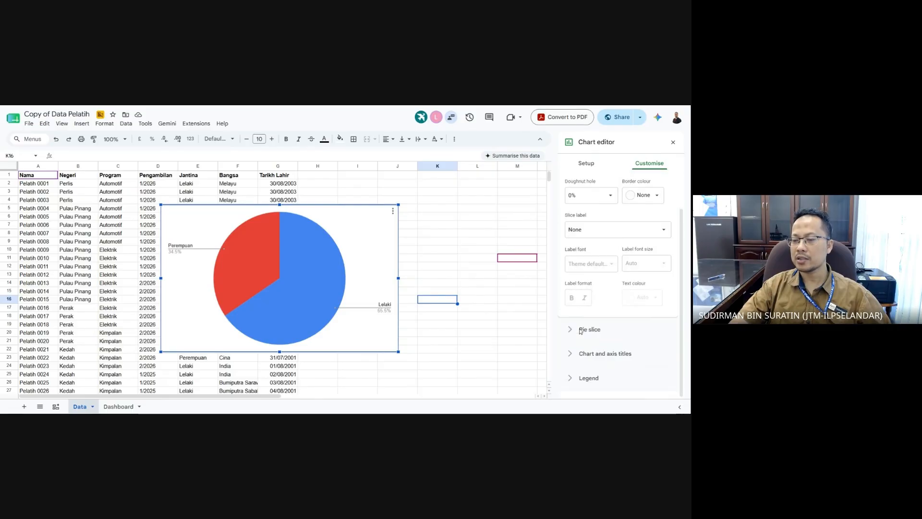
click(566, 356)
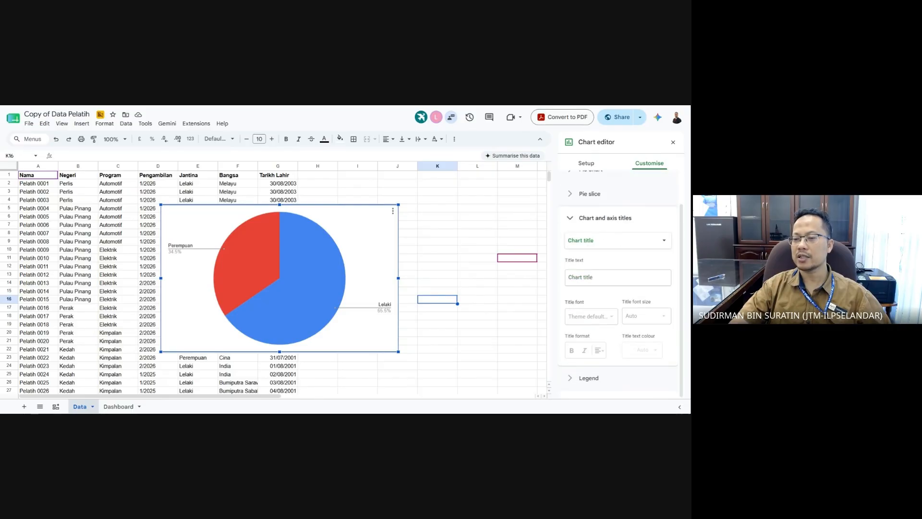
- Set the pie chart title to '% Jantina' and close the editor
click(566, 279)
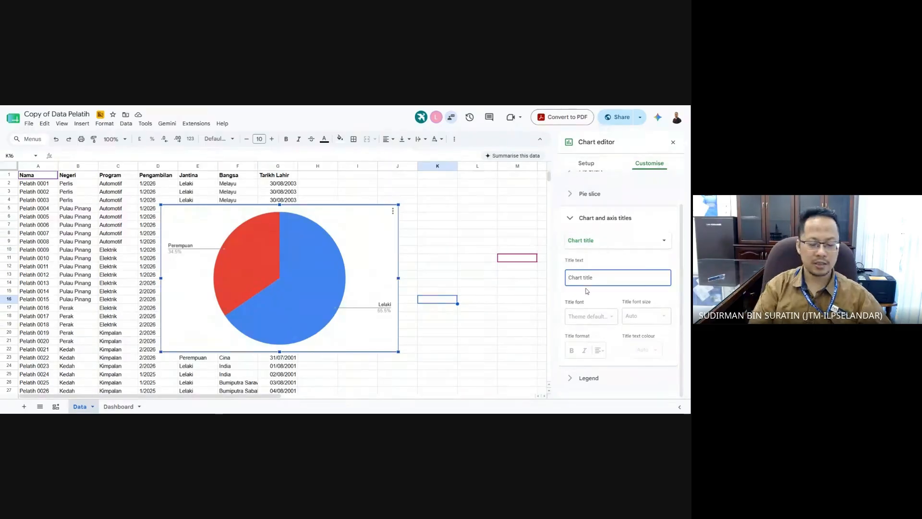
text(Jan)
key(BackSpace)
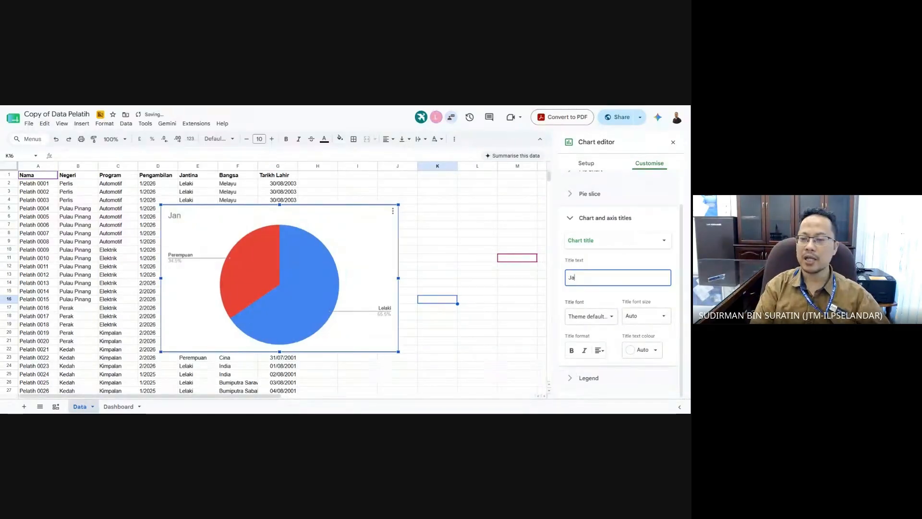
key(BackSpace)
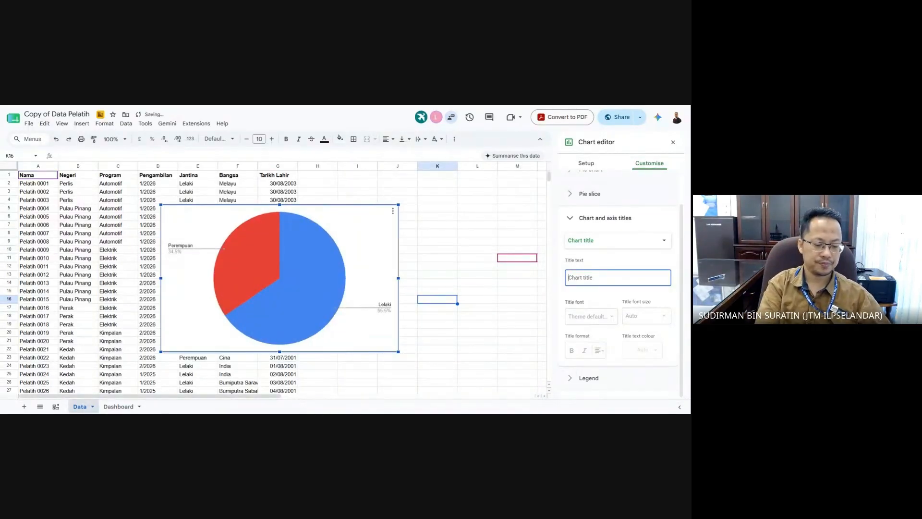
text(%janti)
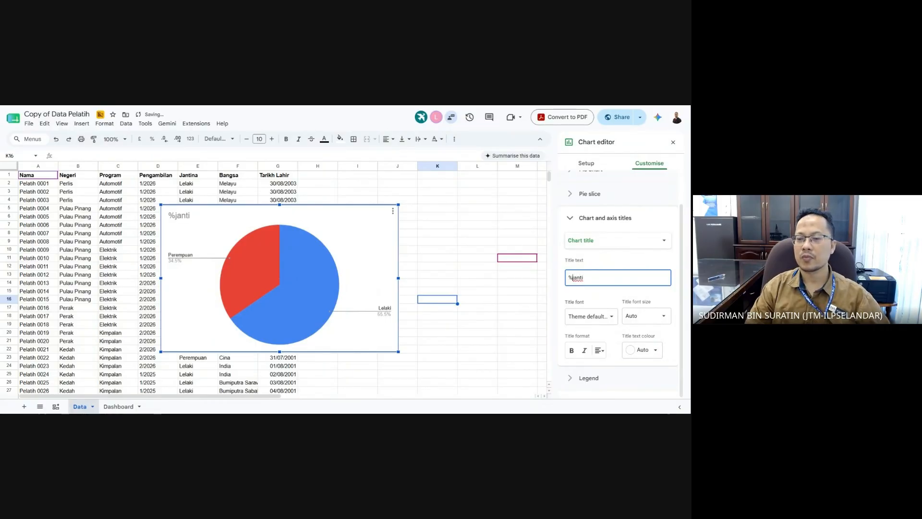
key(Delete)
key(End)
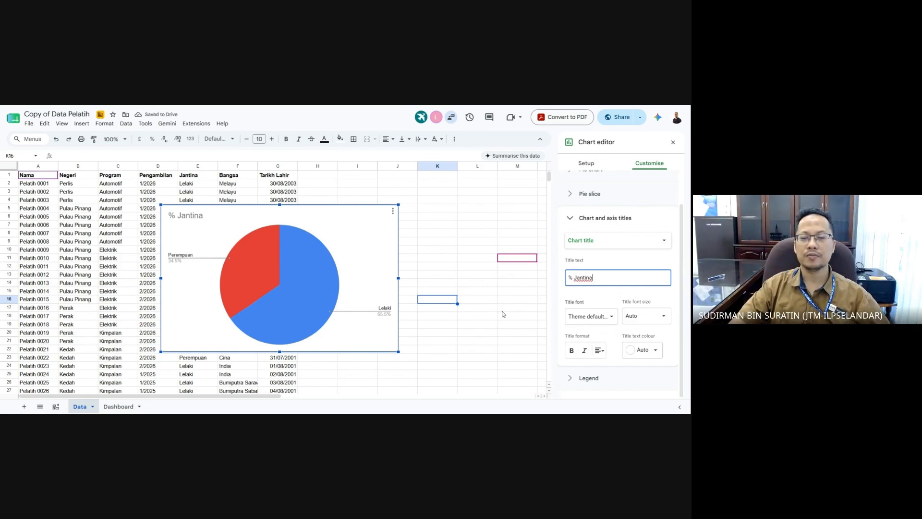
click(514, 307)
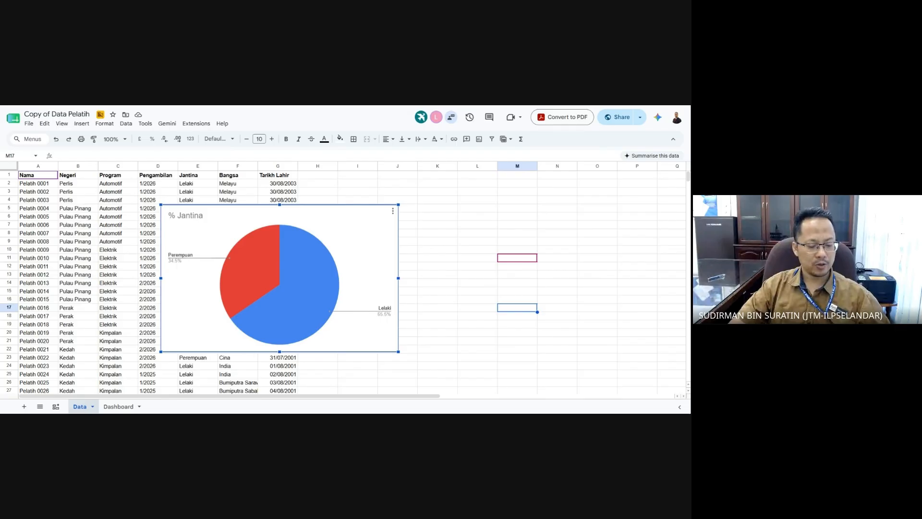
- Copy the % Jantina pie chart and paste it onto the Dashboard sheet
key(Escape)
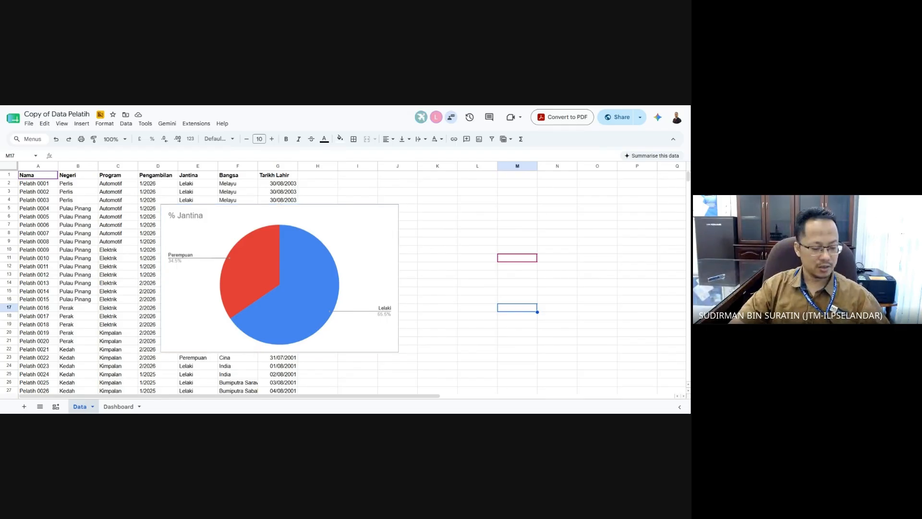
click(345, 241)
key(Escape)
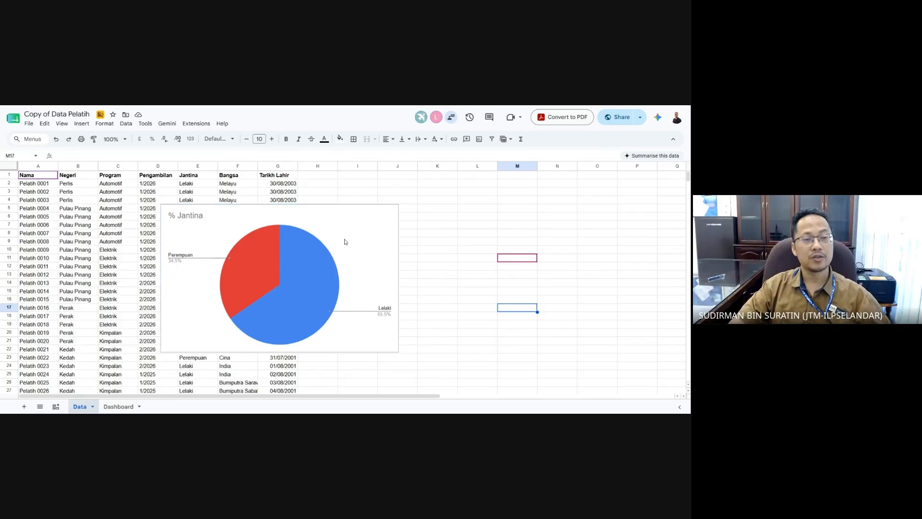
click(118, 406)
scroll(191, 347, down, 3)
key(ctrl+v)
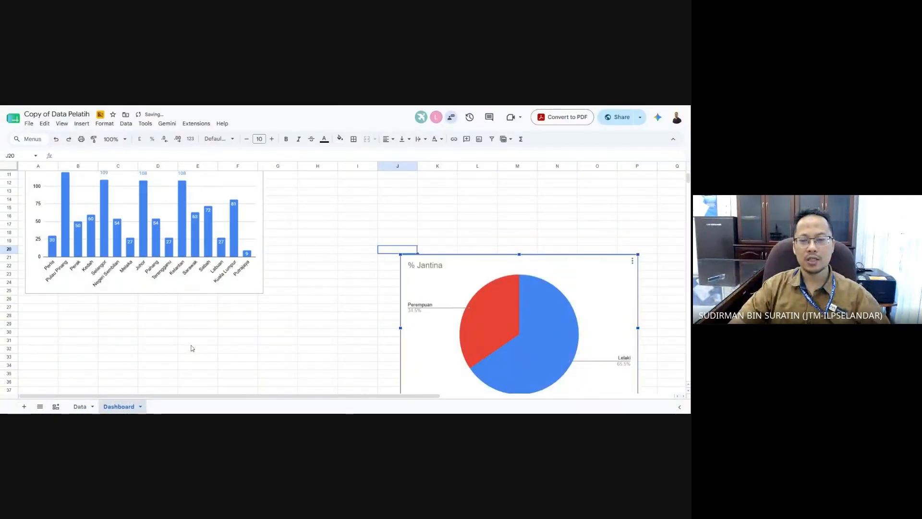
- Place the pie chart beside the Jumlah Pelatih bar chart and narrow the bar chart
drag(433, 290, 319, 206)
scroll(335, 287, up, 3)
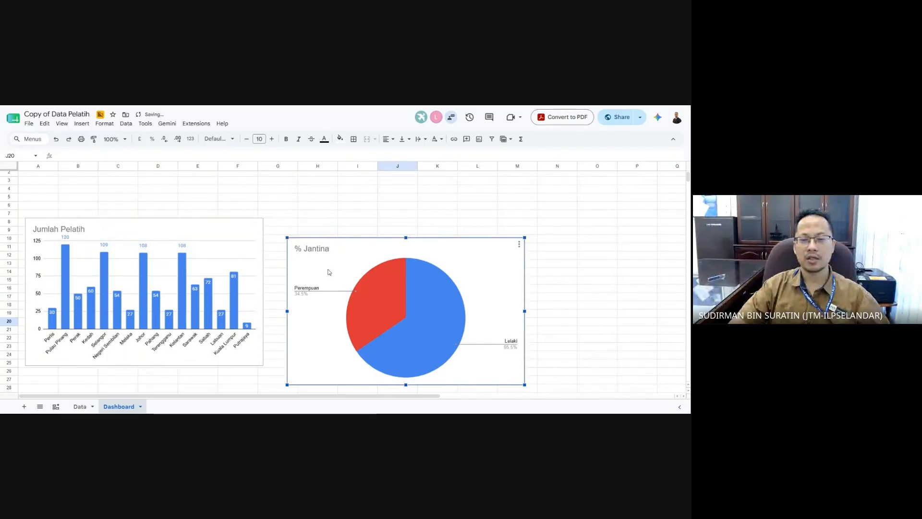
drag(328, 270, 312, 246)
click(259, 275)
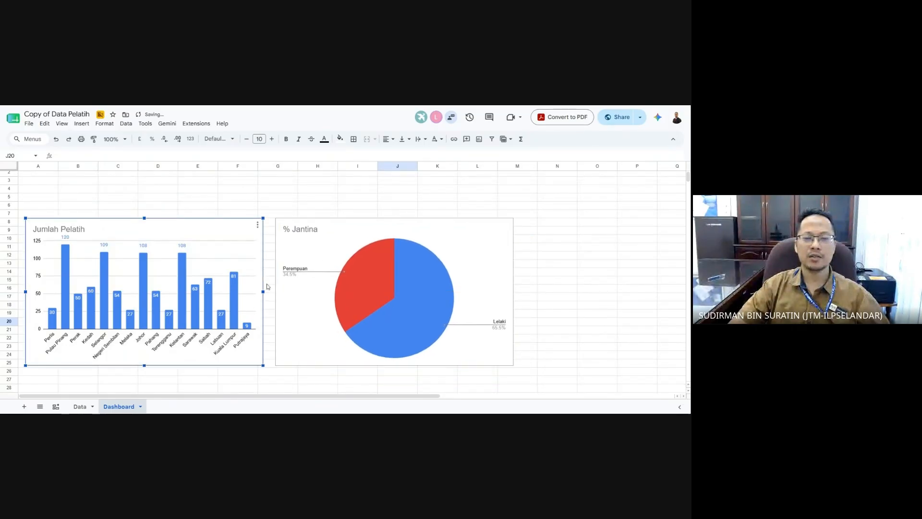
drag(263, 292, 258, 291)
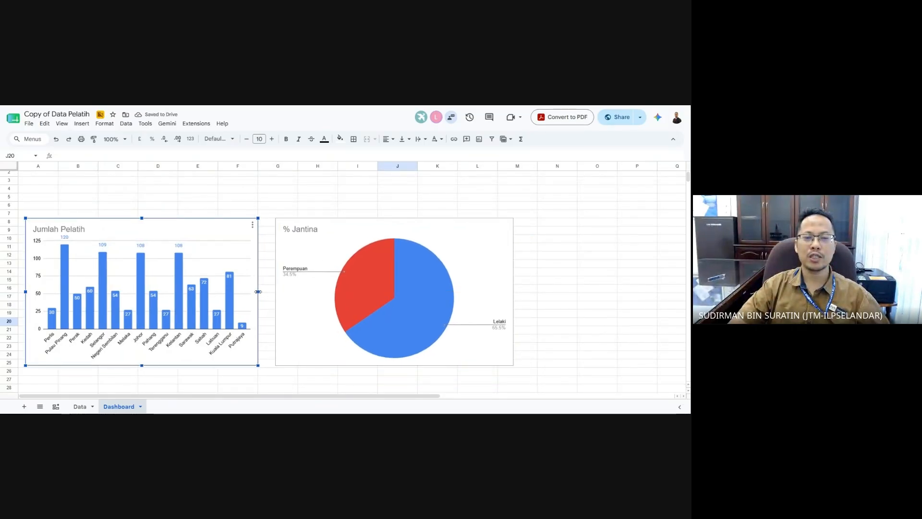
click(321, 255)
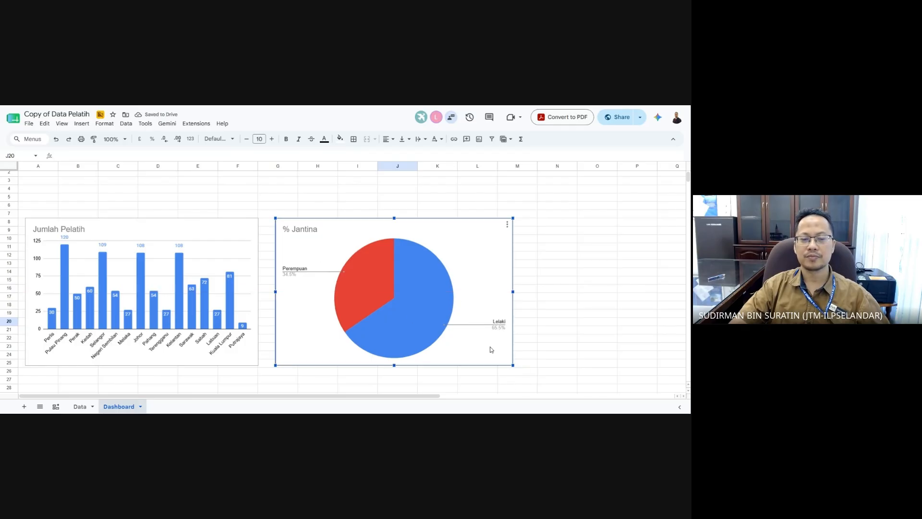
click(579, 356)
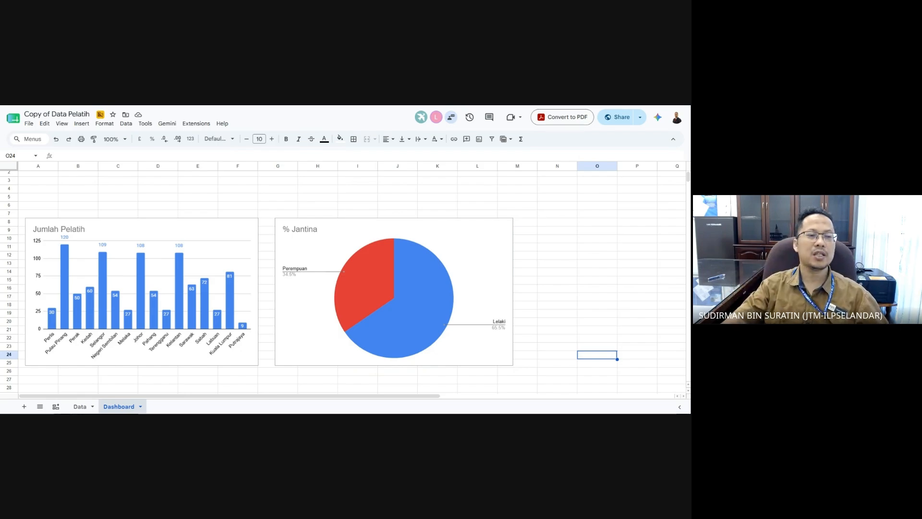
click(51, 187)
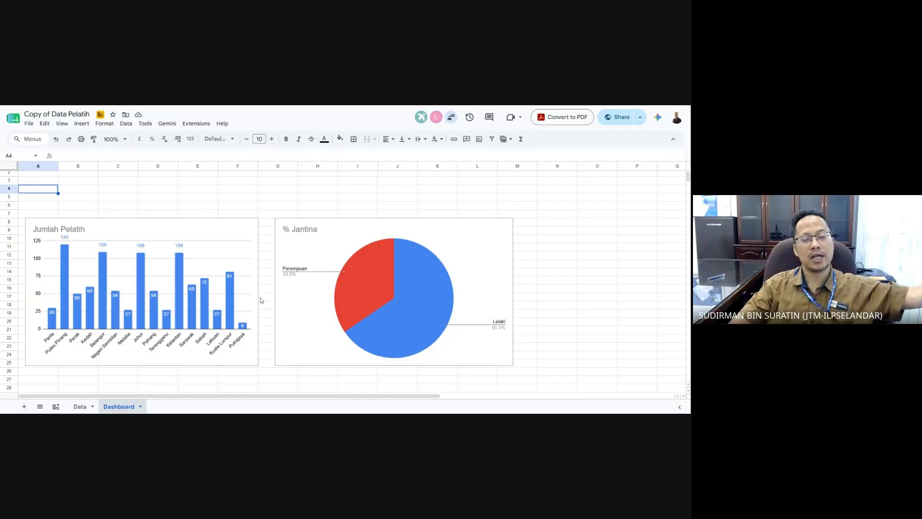
click(81, 407)
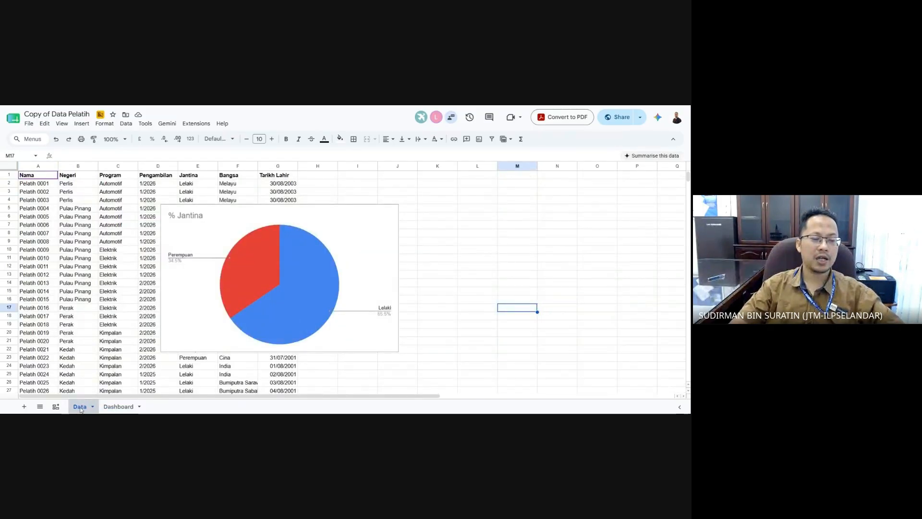
click(120, 407)
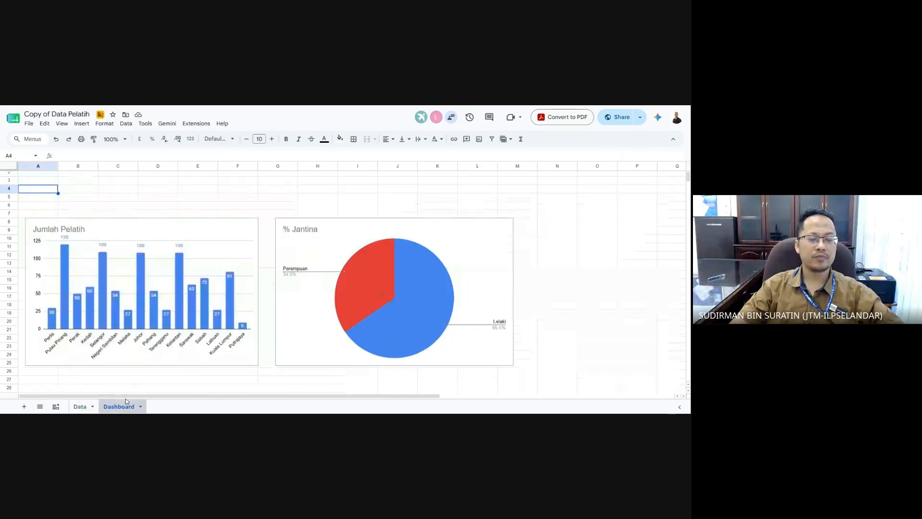
- Add a slicer on the Dashboard using the data range Data!A1:G1000
click(127, 124)
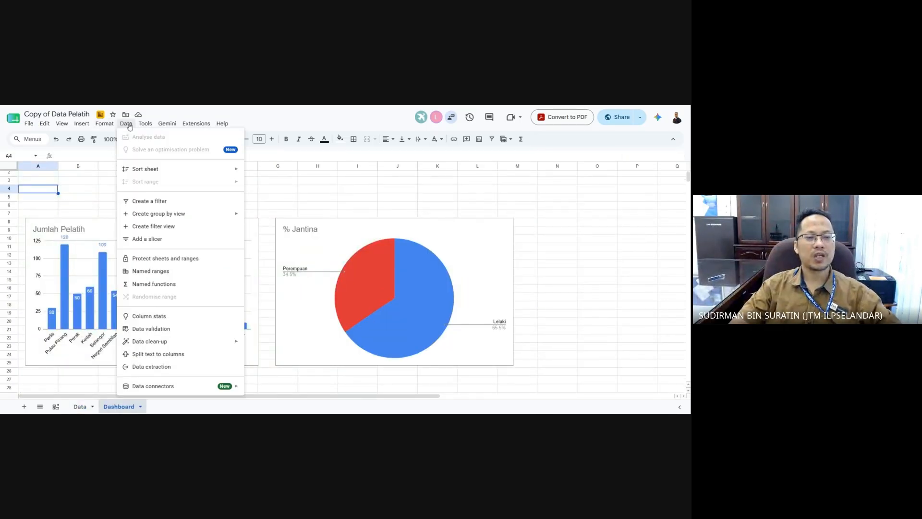
click(167, 240)
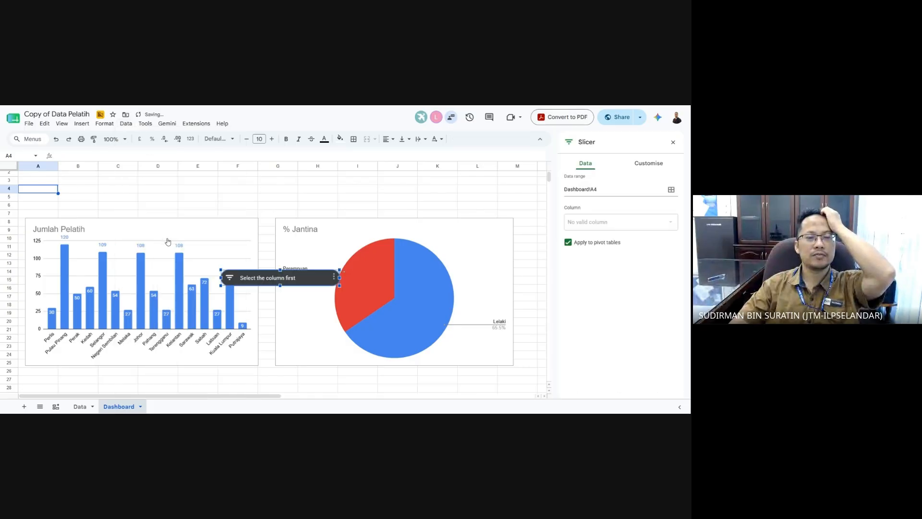
drag(309, 212, 168, 187)
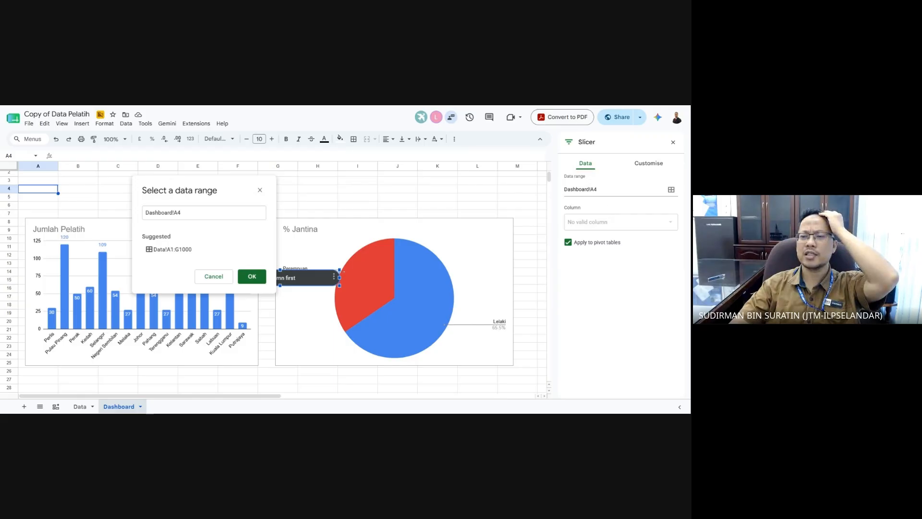
click(597, 189)
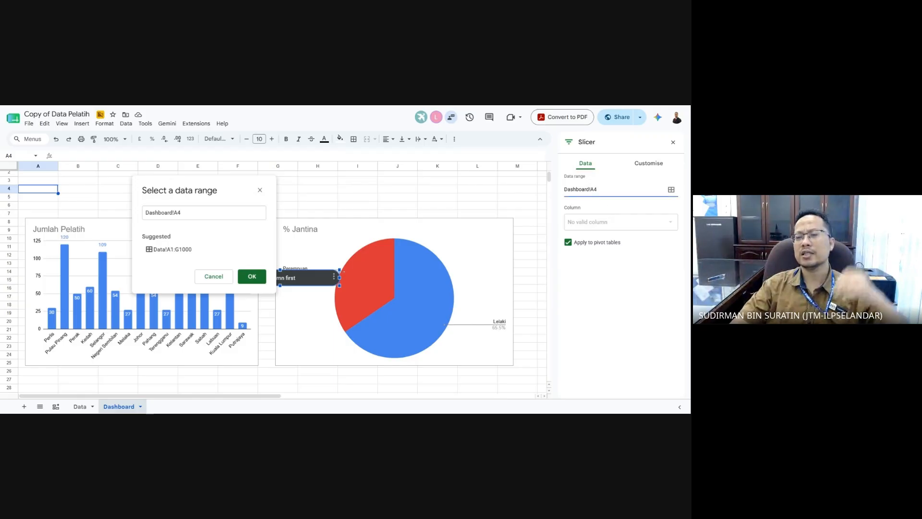
drag(597, 189, 545, 190)
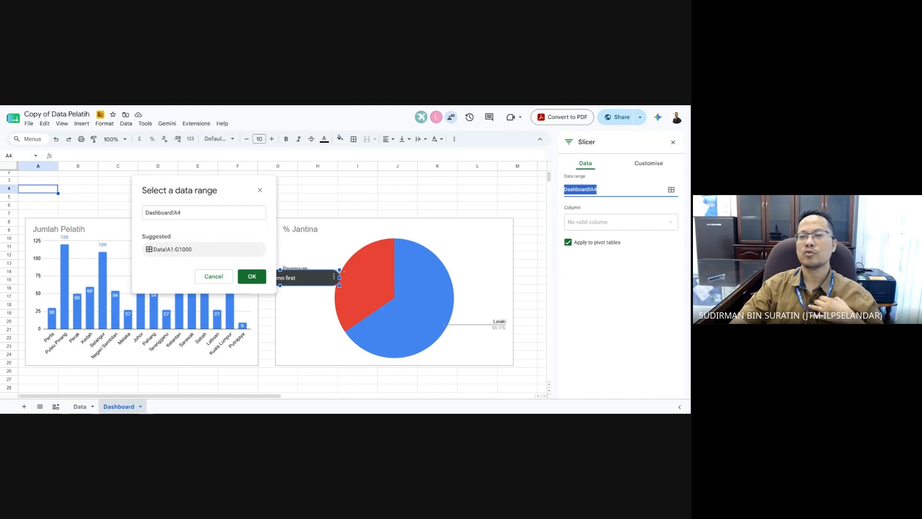
click(175, 253)
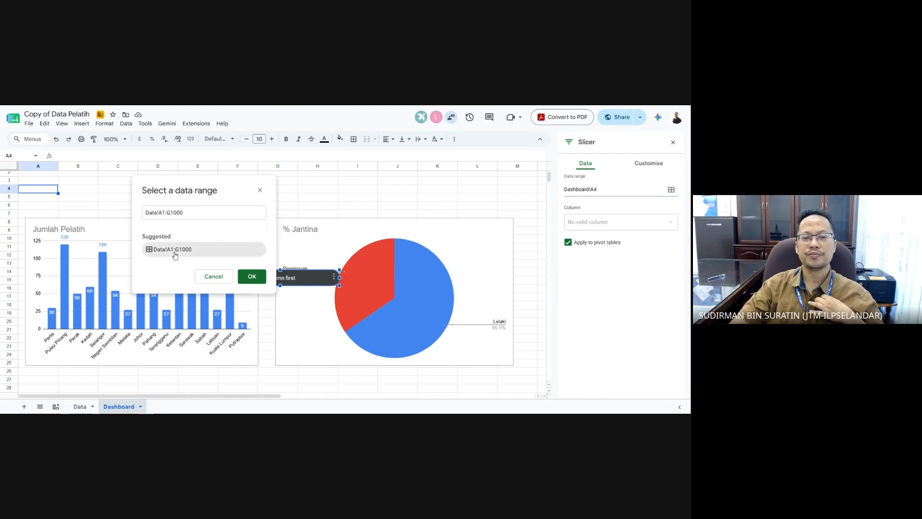
click(251, 277)
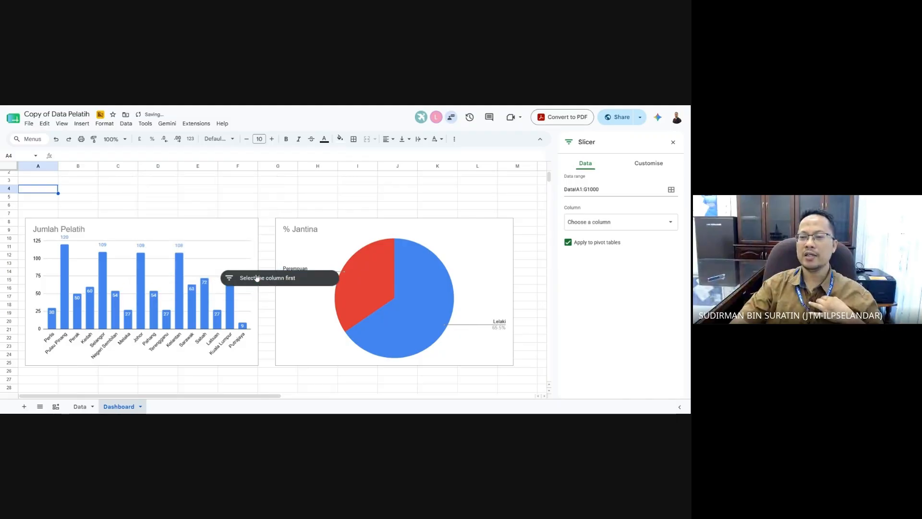
- Make the slicer filter the Pengambilan column and place it above the bar chart
click(671, 224)
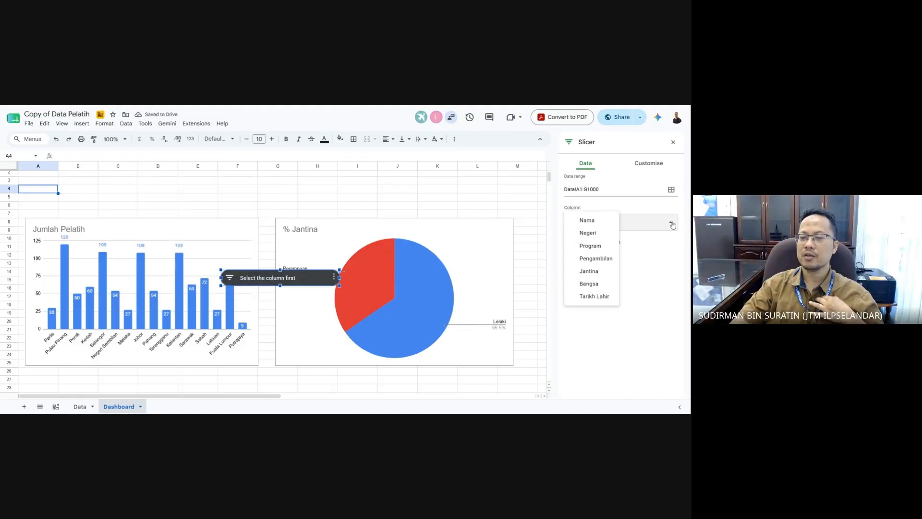
click(596, 259)
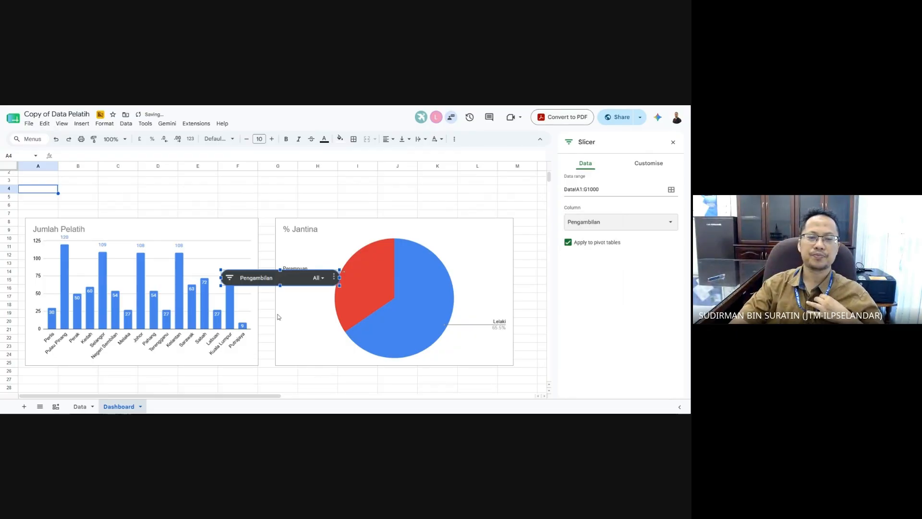
drag(301, 282, 110, 208)
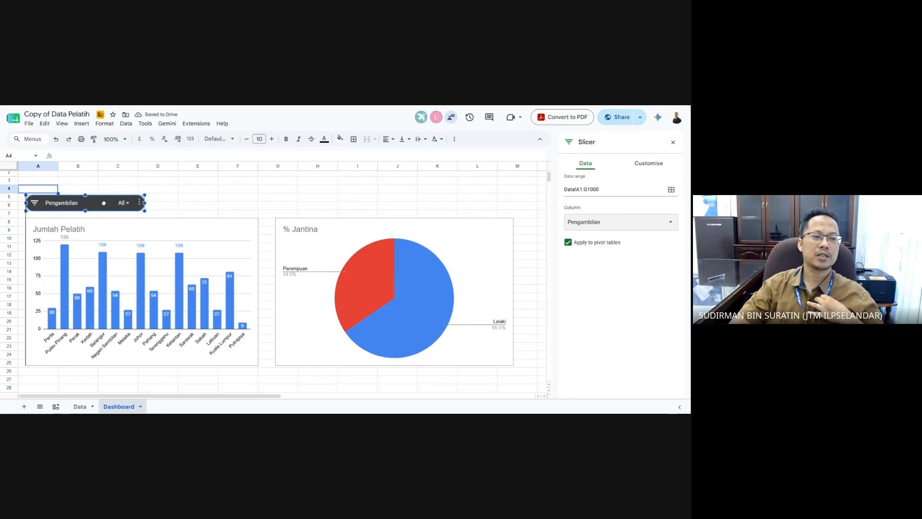
- Filter the Pengambilan slicer to only the 1/2023 intake
click(520, 384)
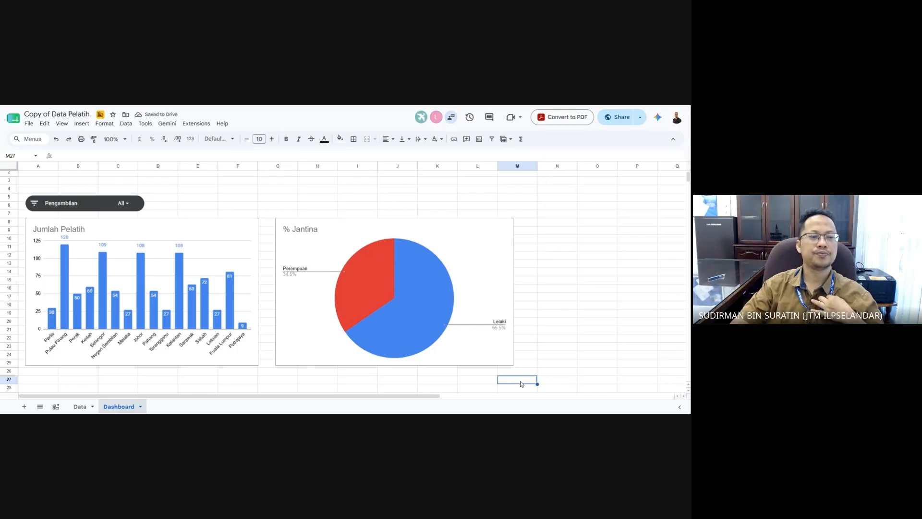
click(123, 204)
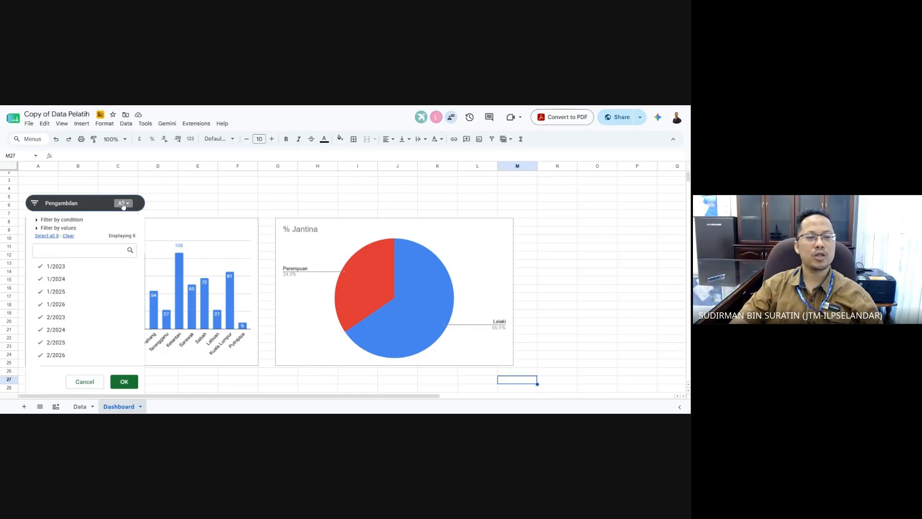
click(68, 236)
click(66, 267)
click(124, 381)
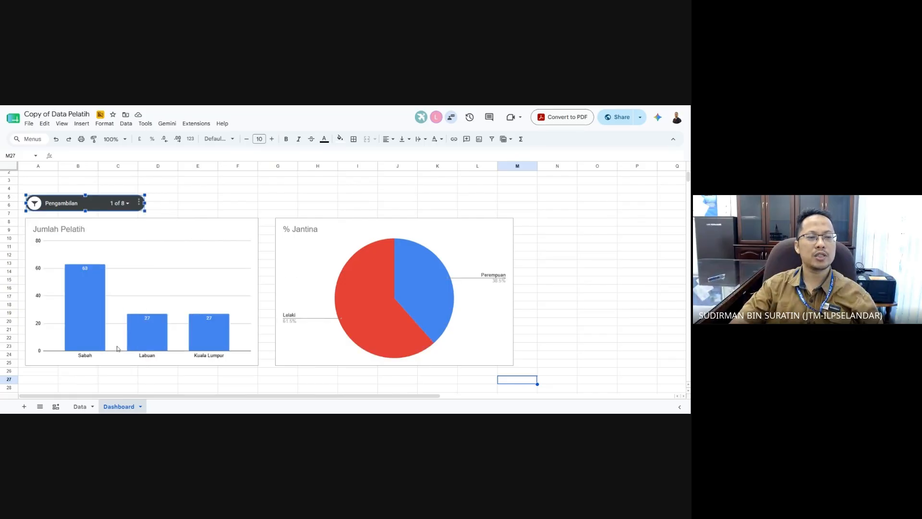
- Reposition the Pengambilan slicer just above the Jumlah Pelatih bar chart
click(176, 200)
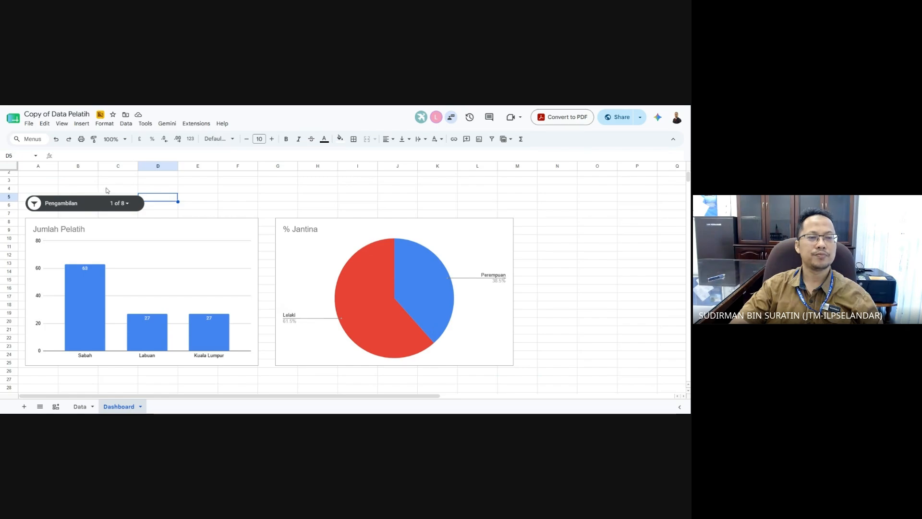
click(248, 202)
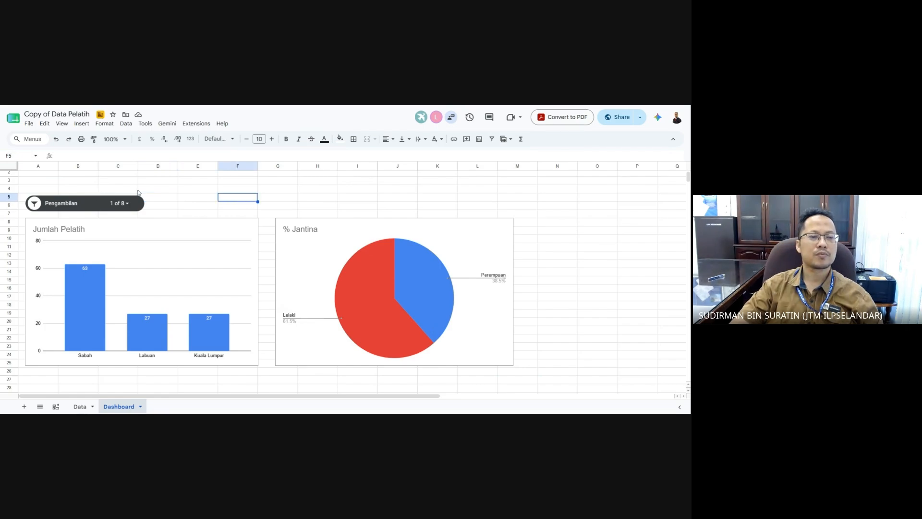
drag(98, 205, 96, 180)
click(171, 205)
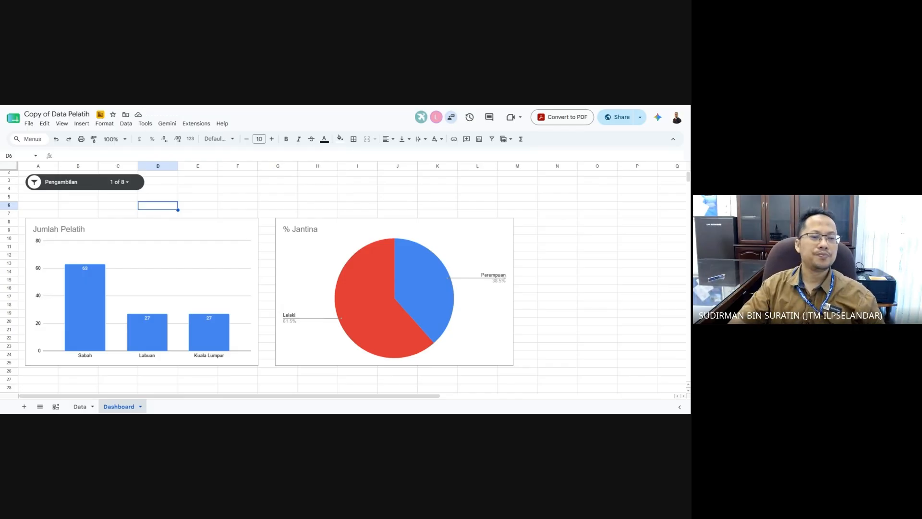
key(Up)
key(Up)
key(Right)
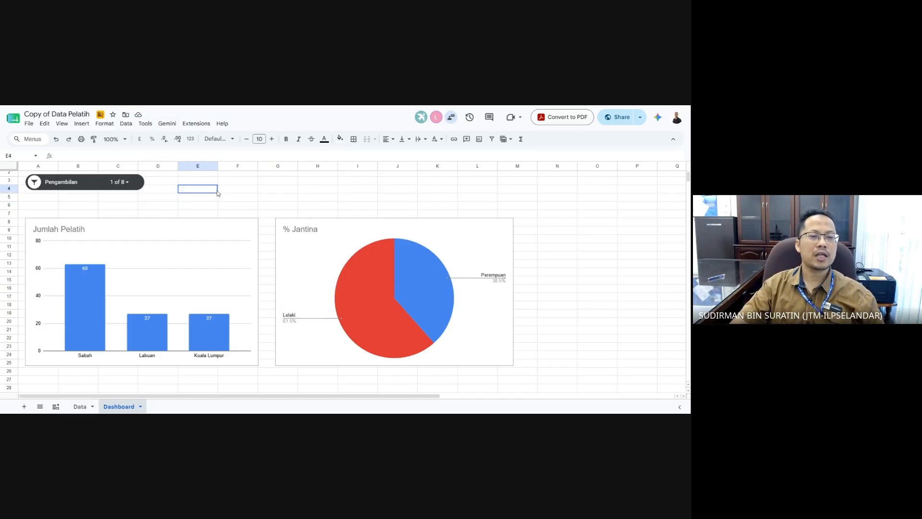
drag(95, 186, 95, 199)
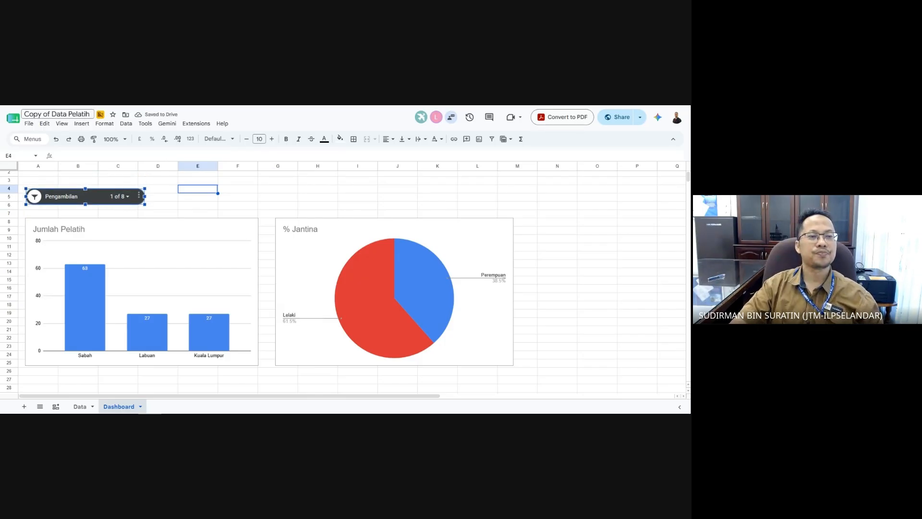
- Add a second slicer on Data!A1:G1000 beside the Pengambilan slicer
click(188, 192)
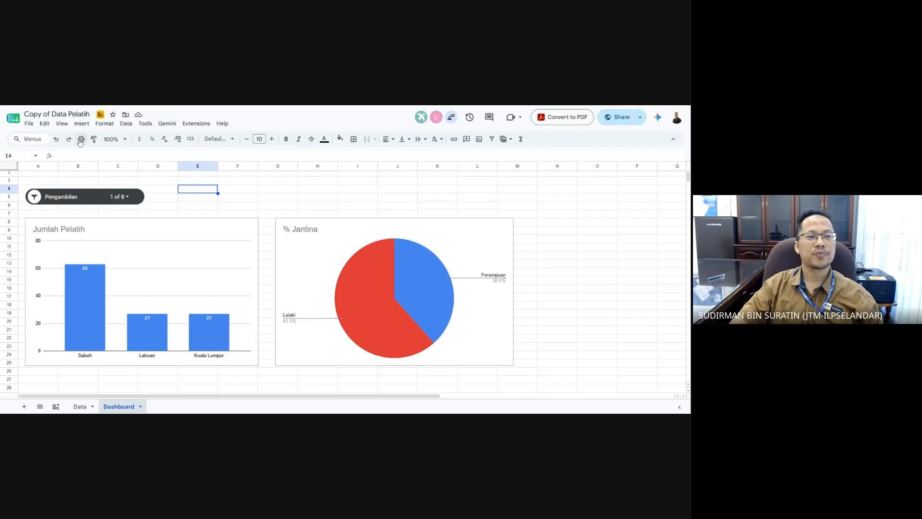
click(82, 124)
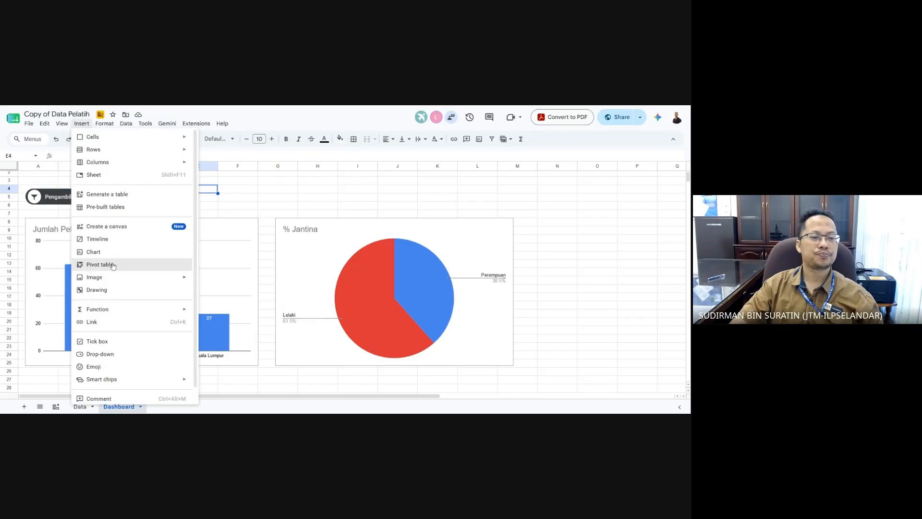
mouse_move(101, 278)
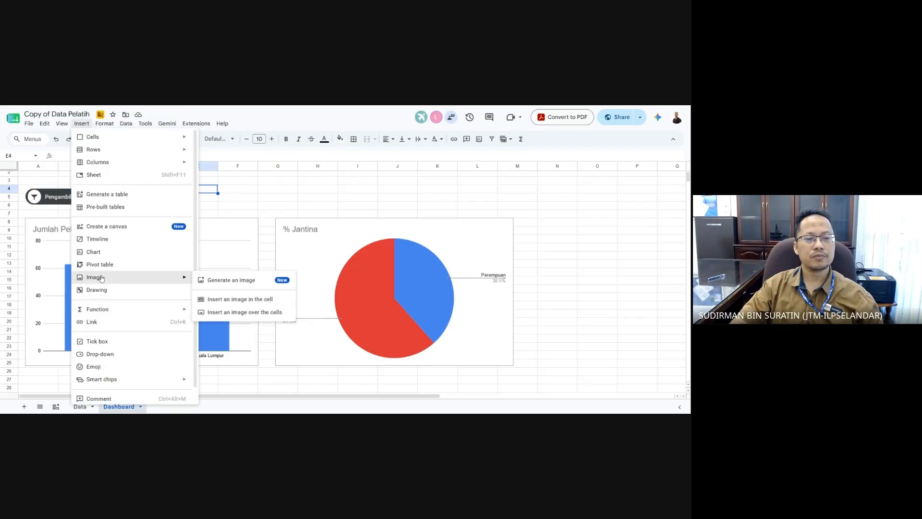
mouse_move(126, 124)
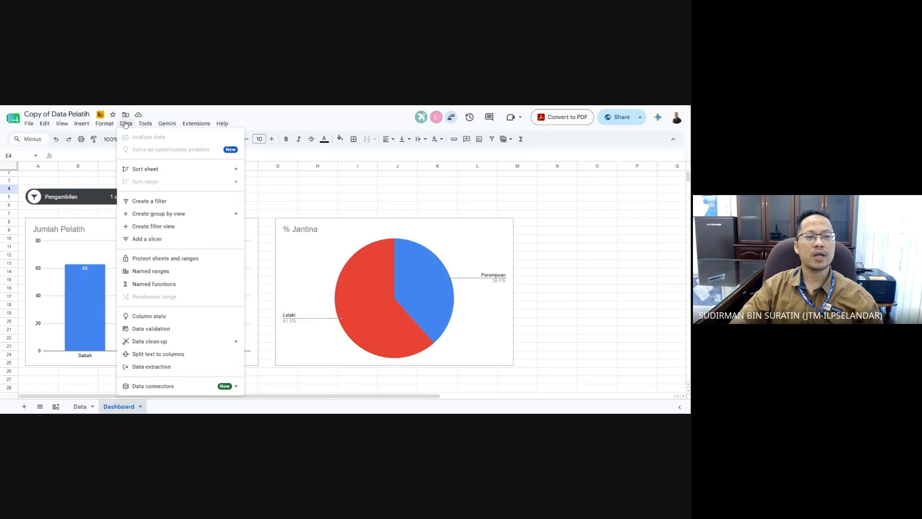
click(179, 247)
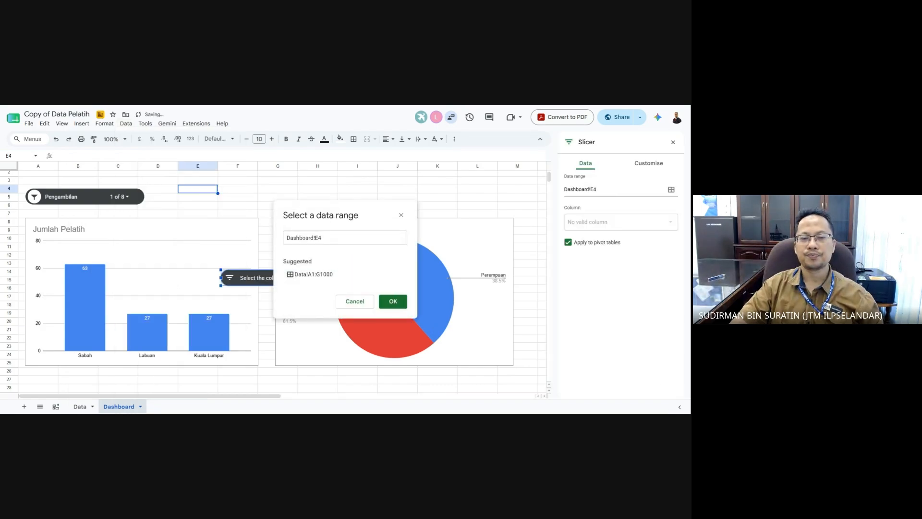
click(324, 277)
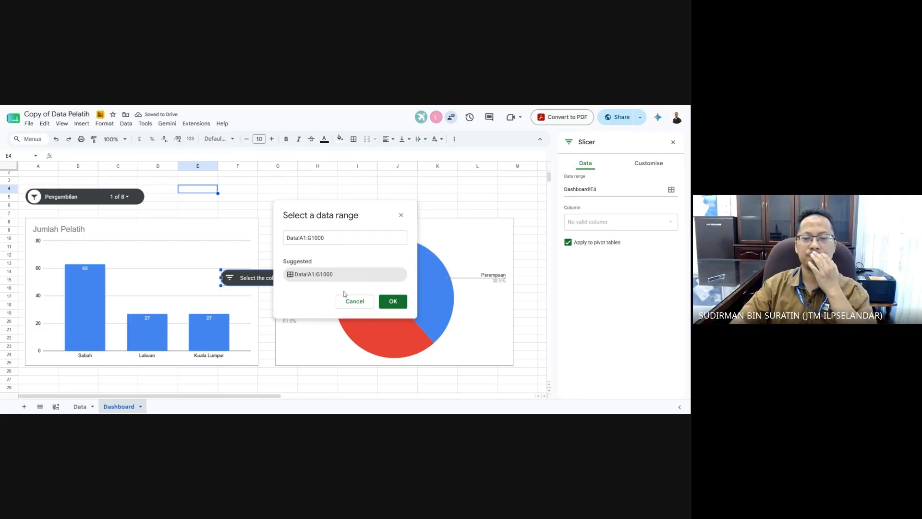
click(393, 302)
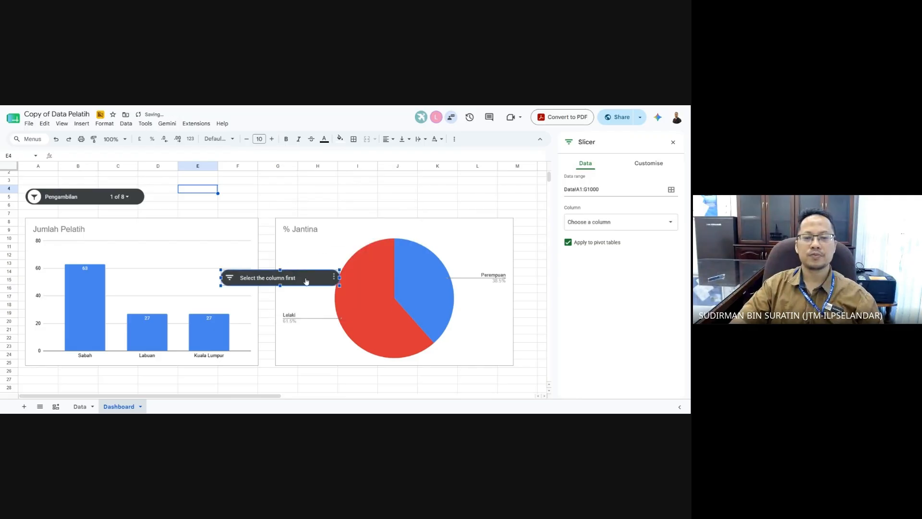
drag(307, 278, 265, 189)
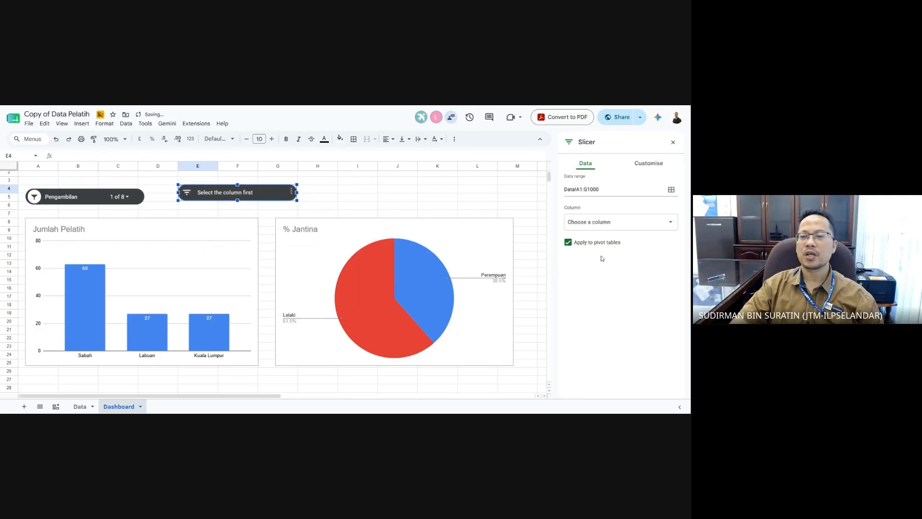
- Set the new slicer to filter the Bangsa column and align it beside Pengambilan
click(617, 223)
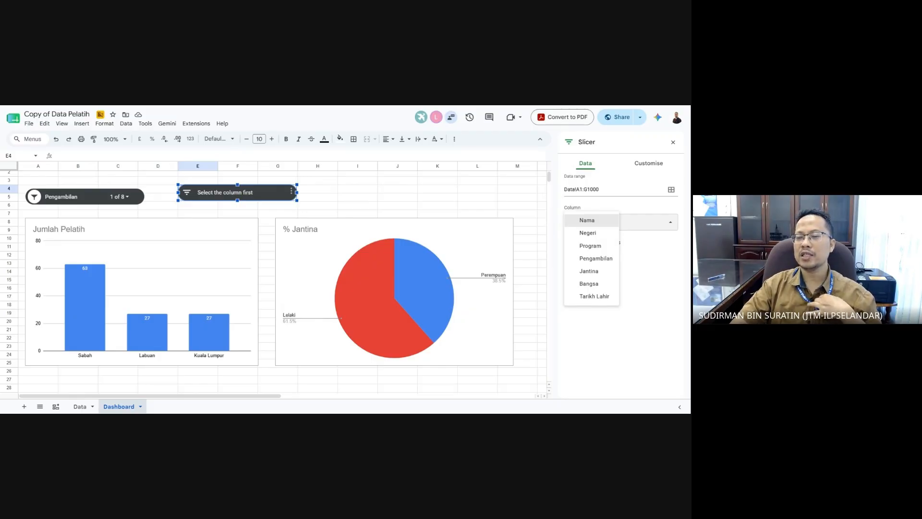
click(600, 284)
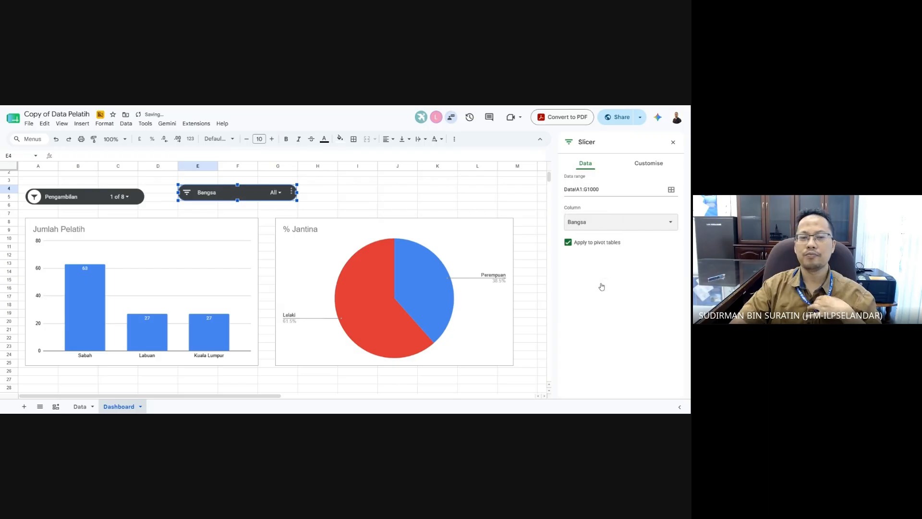
click(346, 199)
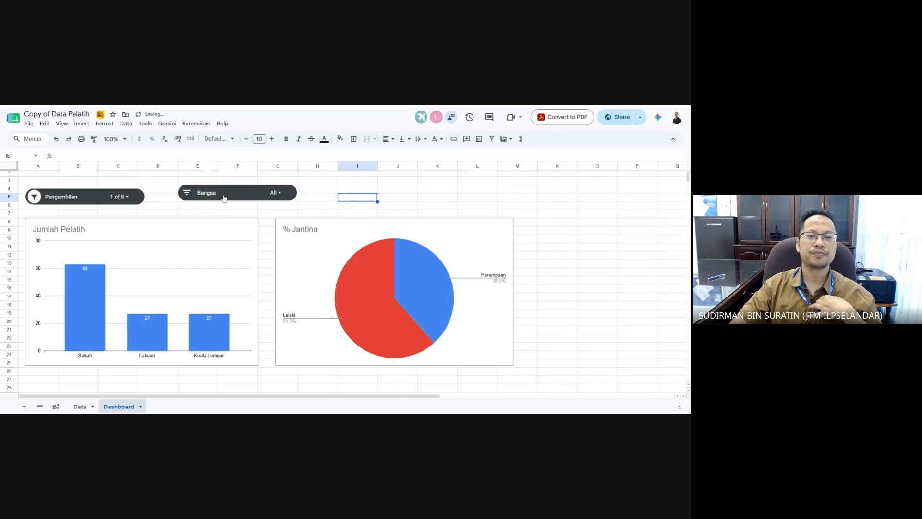
click(243, 196)
drag(242, 196, 217, 199)
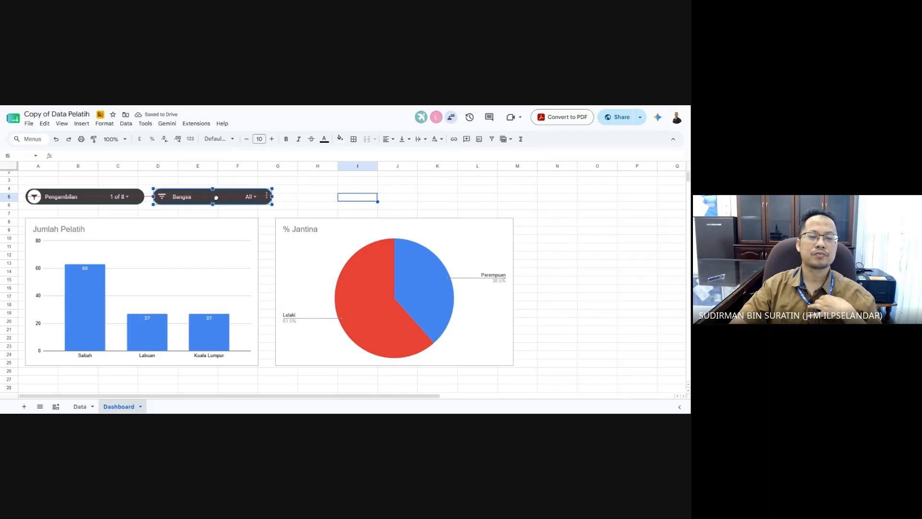
- Filter the Bangsa slicer to only Melayu
click(305, 182)
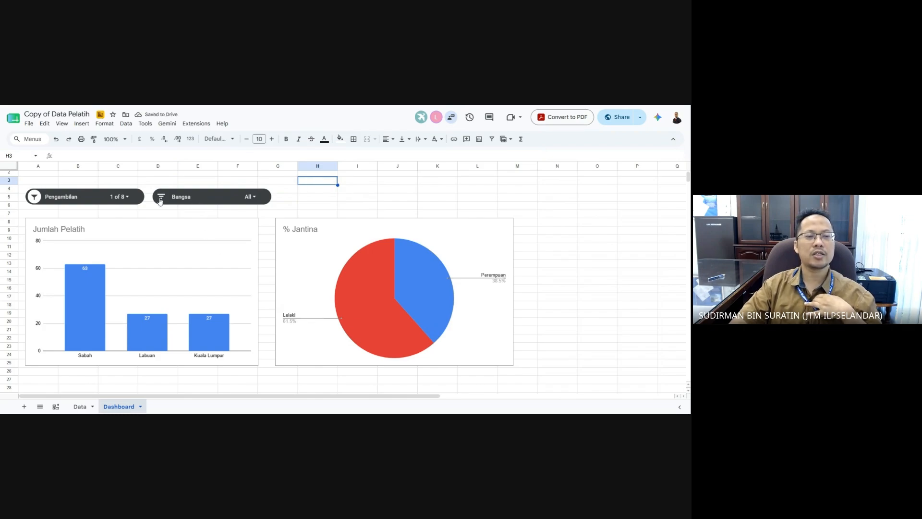
click(212, 198)
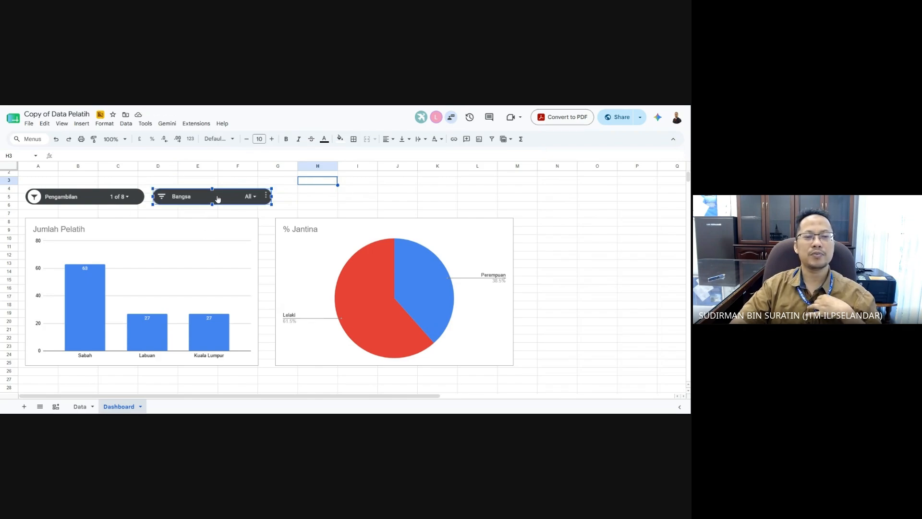
click(248, 196)
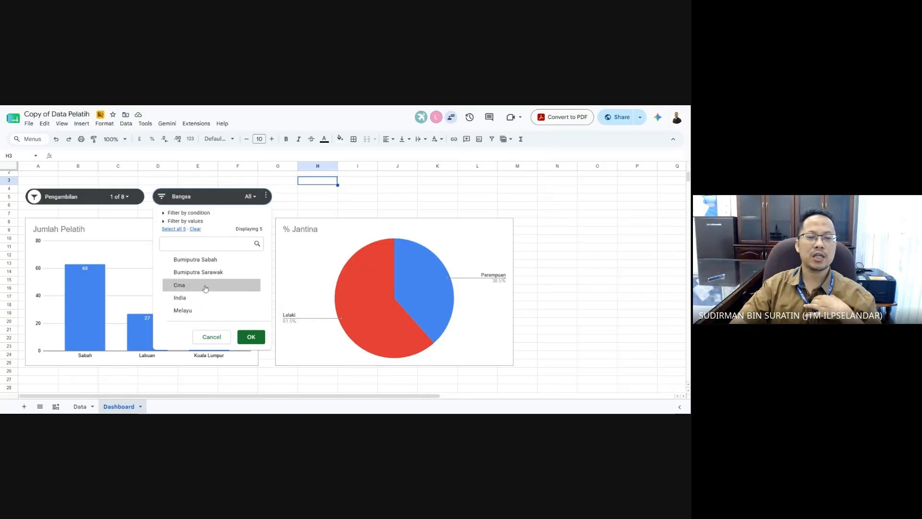
click(202, 311)
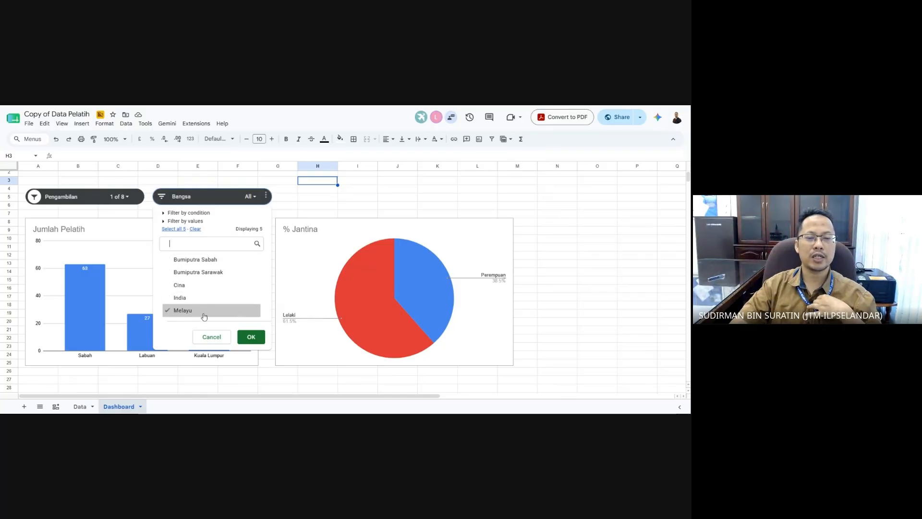
click(251, 337)
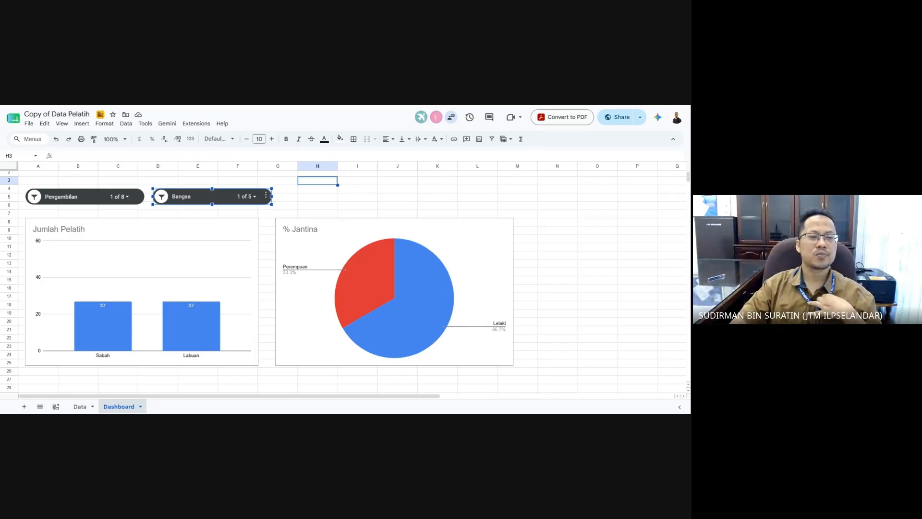
- Add the 1/2024 intake to the Pengambilan slicer alongside 1/2023
click(128, 198)
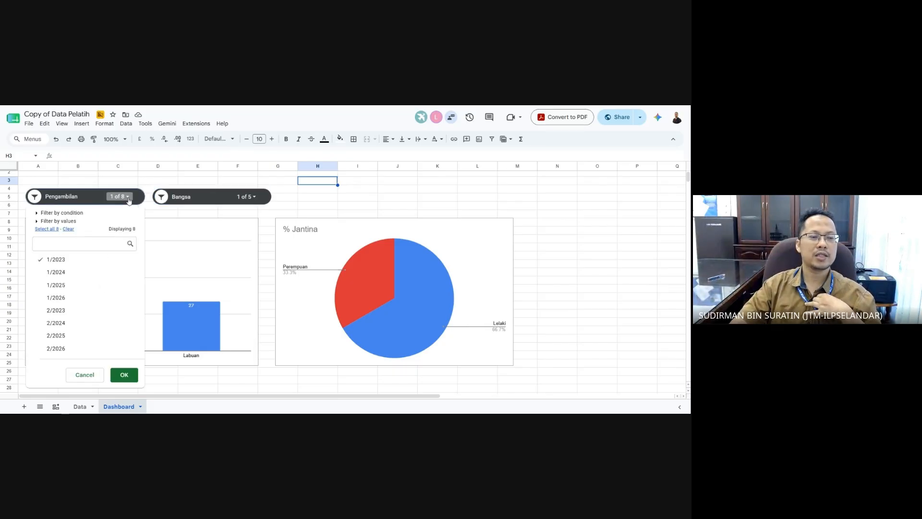
click(301, 198)
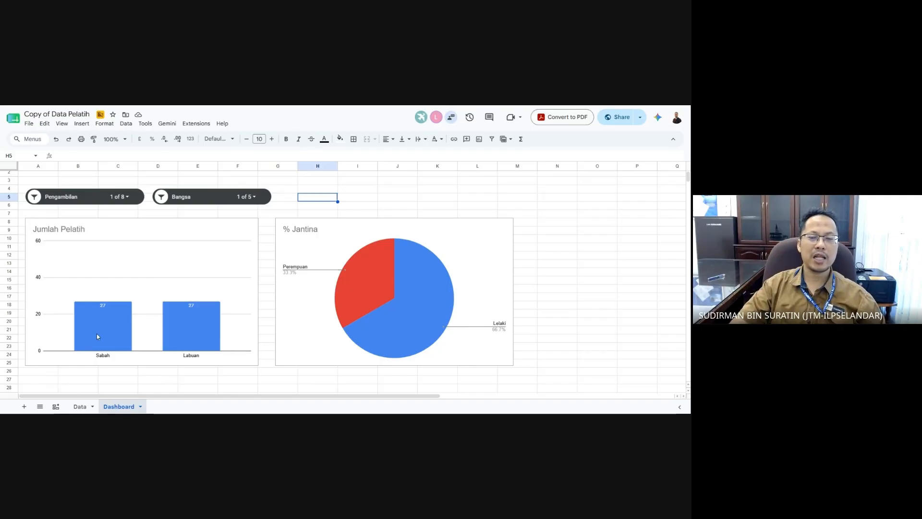
click(600, 317)
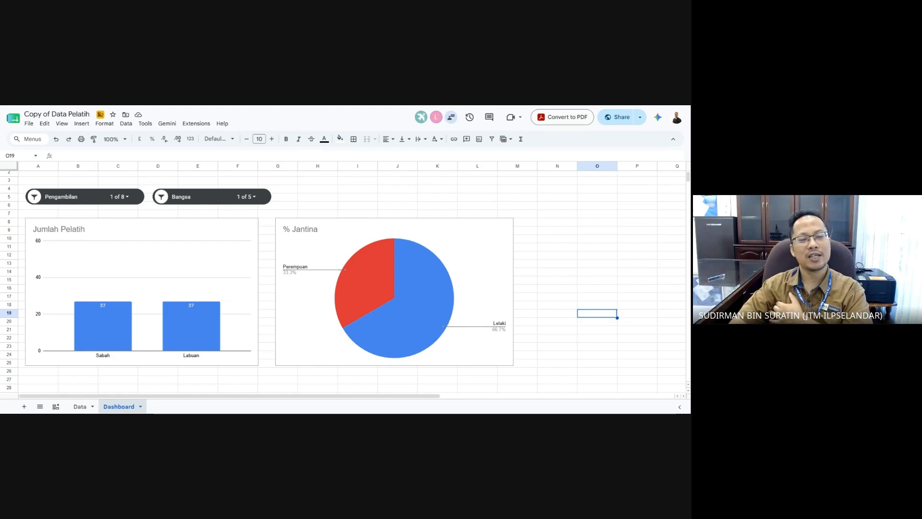
click(120, 197)
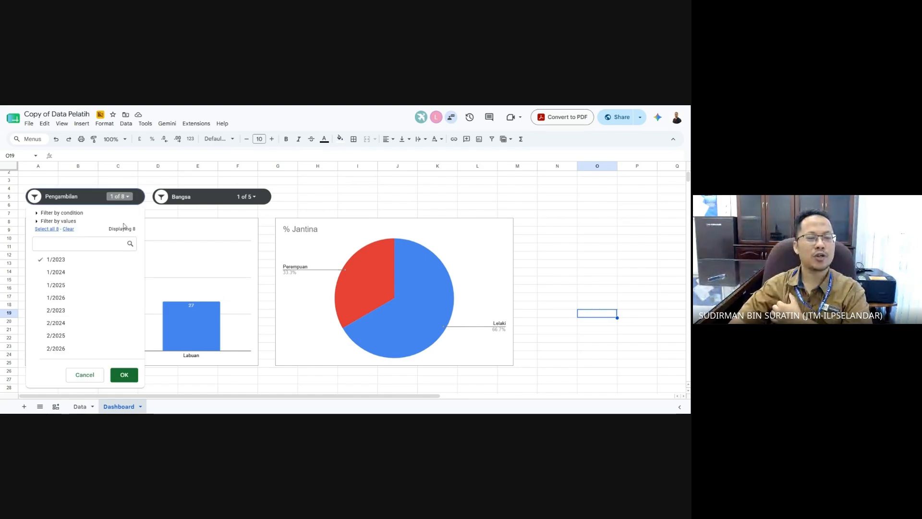
click(82, 273)
click(125, 374)
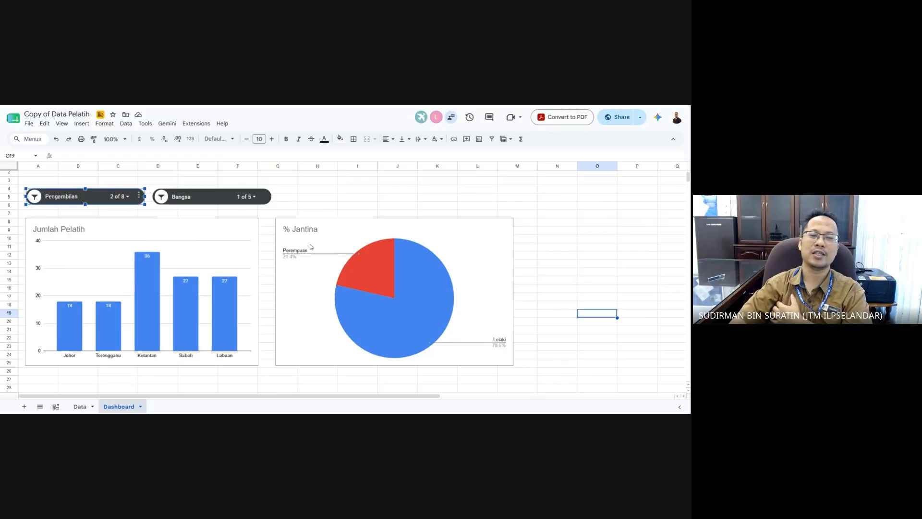
click(330, 194)
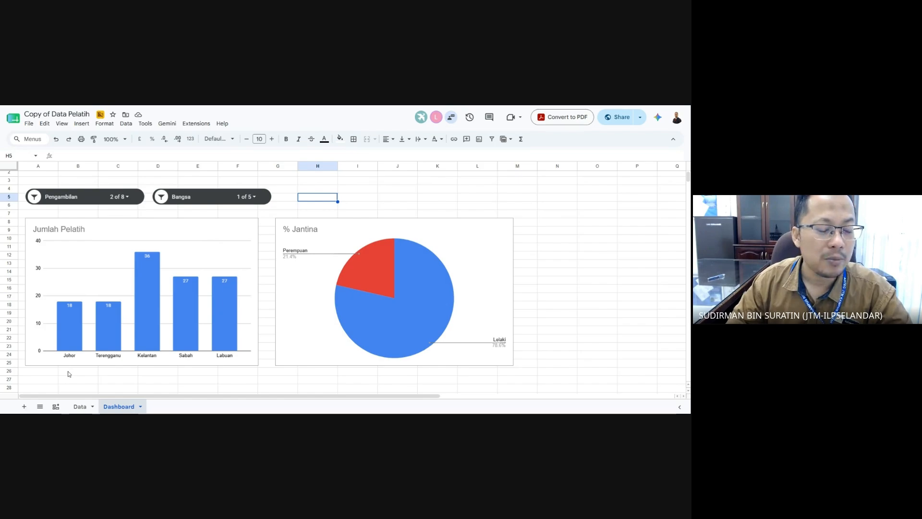
- Delete the leftover % Jantina pie chart from the Data sheet, then return to Dashboard
click(79, 406)
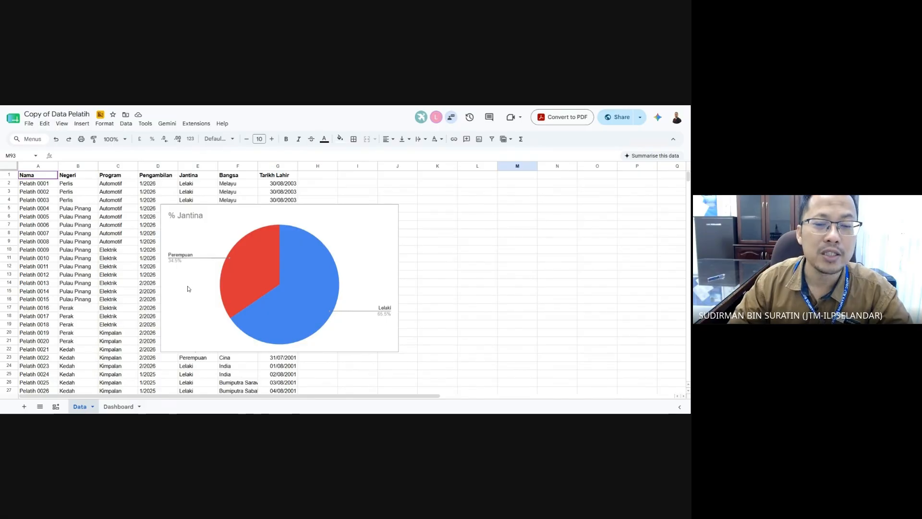
click(378, 261)
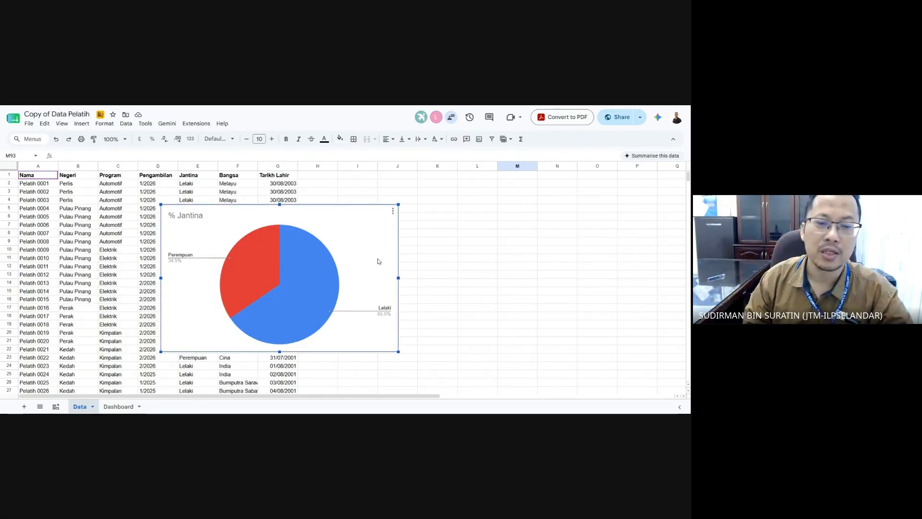
key(Delete)
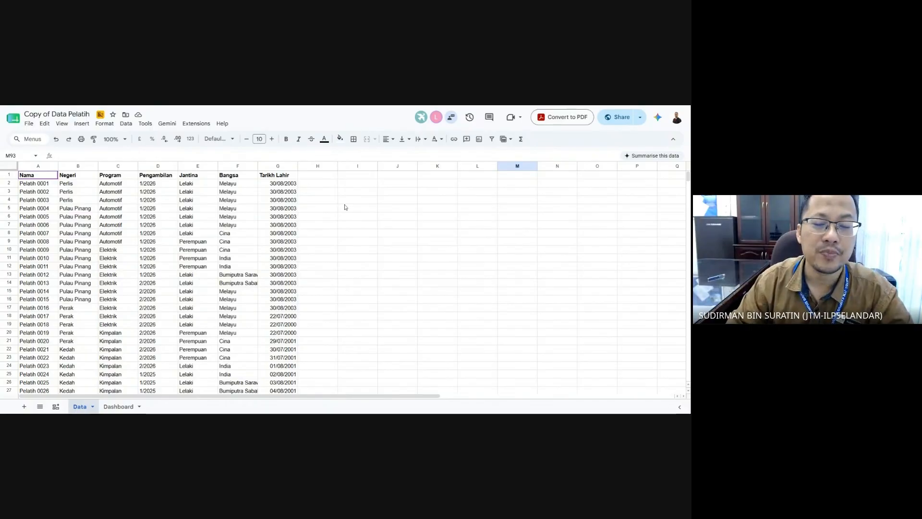
click(340, 225)
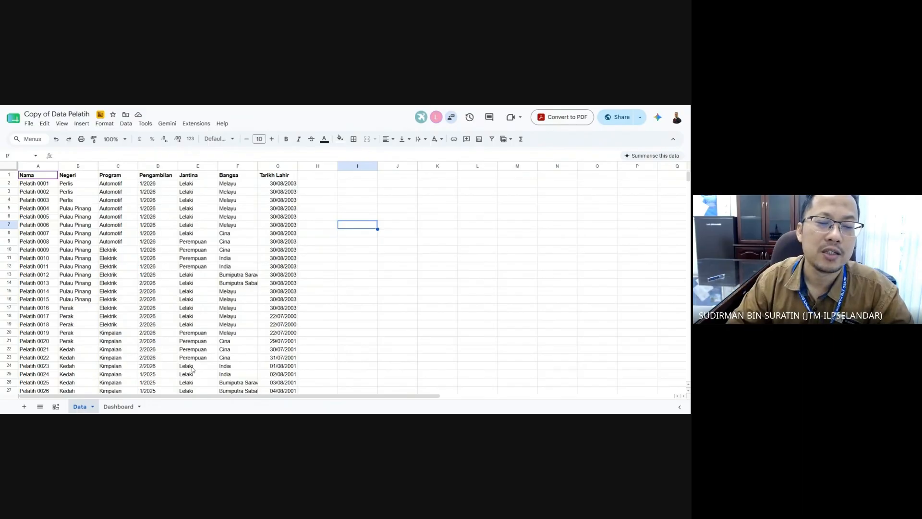
click(129, 407)
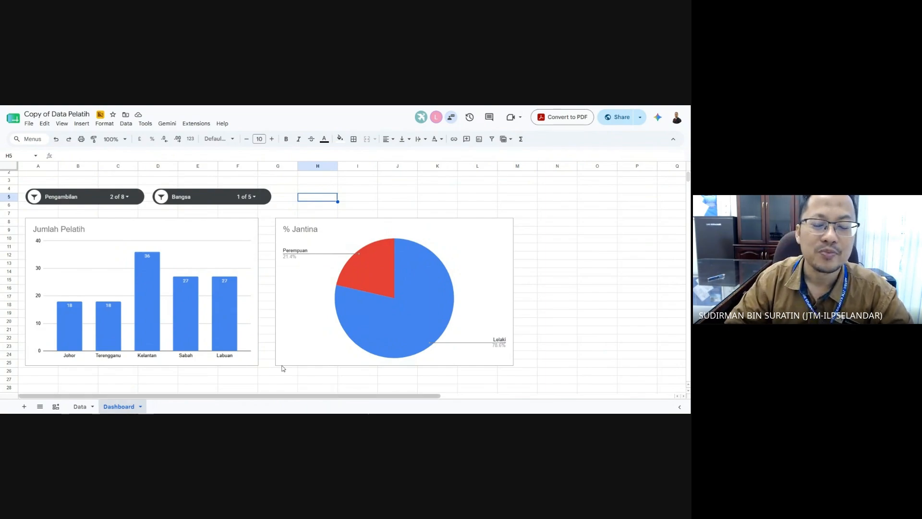
- Shrink the pie chart into column H near row 4 and move the bar chart beneath it
click(294, 286)
drag(294, 298, 316, 267)
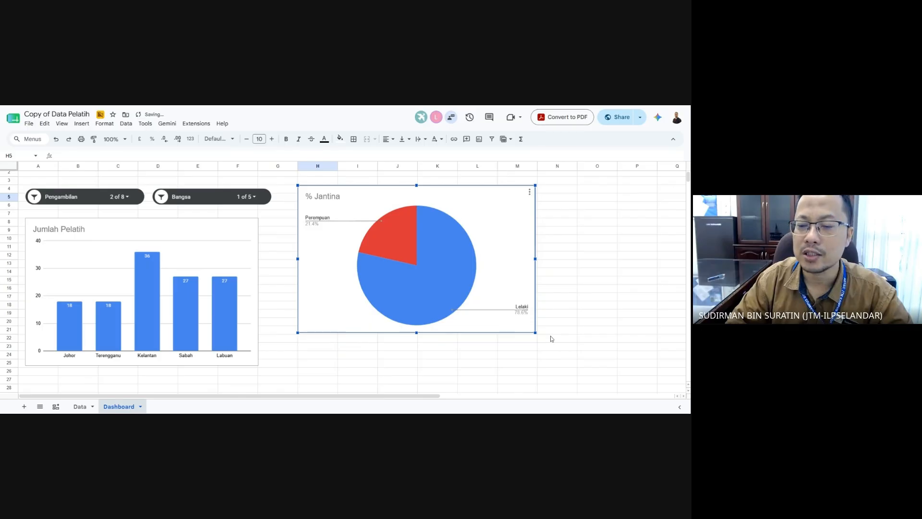
drag(515, 327, 372, 270)
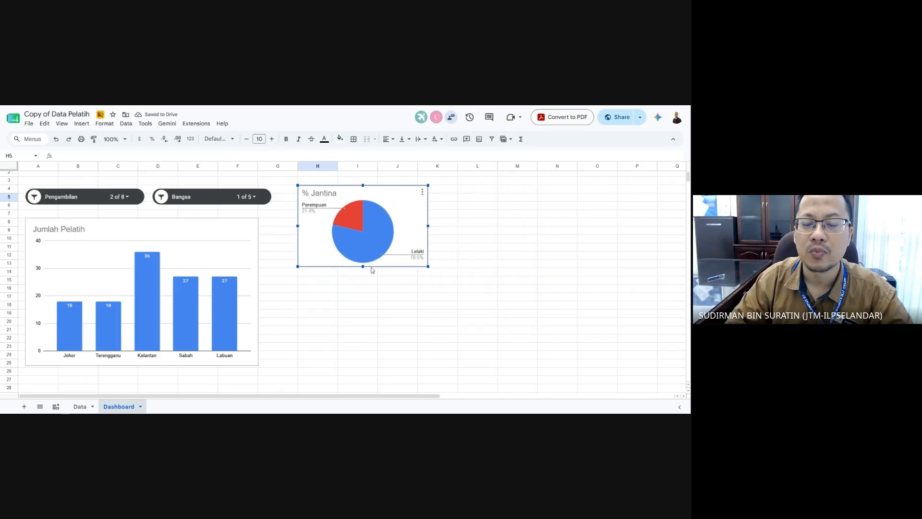
click(235, 231)
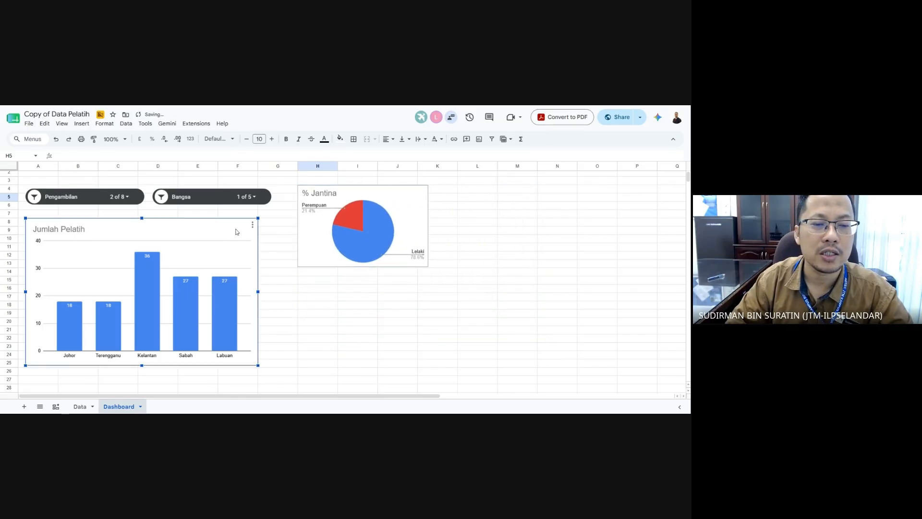
drag(235, 230, 542, 296)
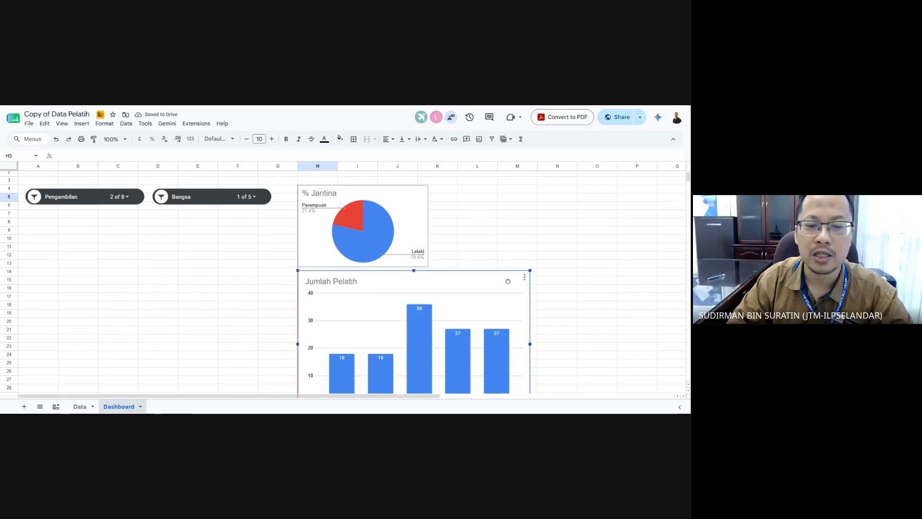
scroll(507, 281, down, 1)
click(165, 268)
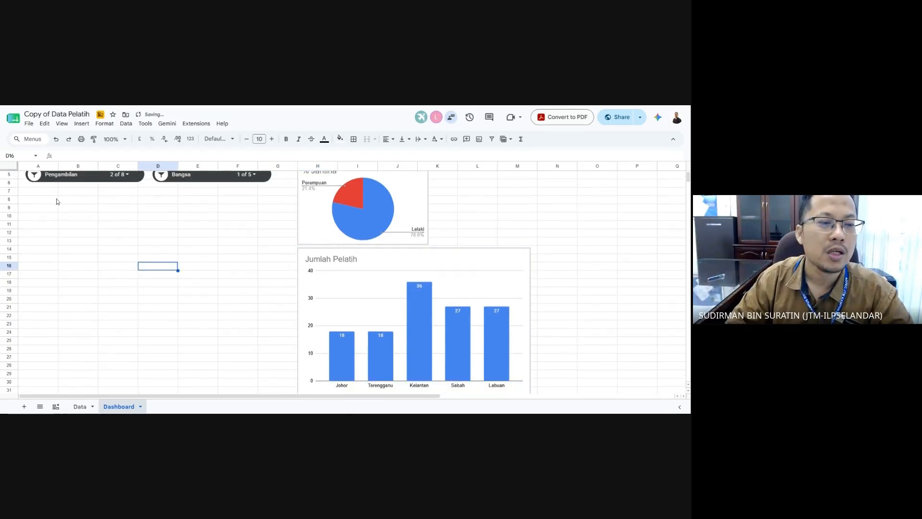
scroll(49, 254, up, 1)
- Check the Data sheet, then select cell A8 on the Dashboard
click(39, 235)
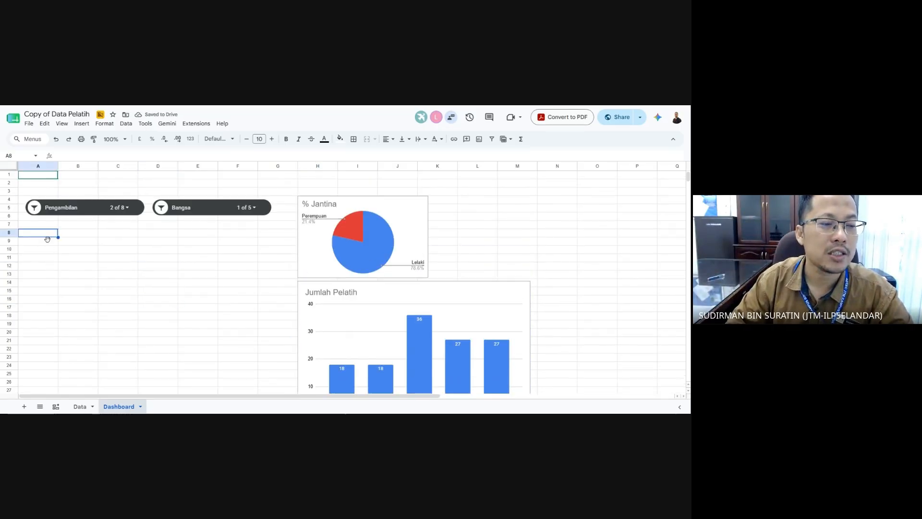
click(66, 234)
click(39, 235)
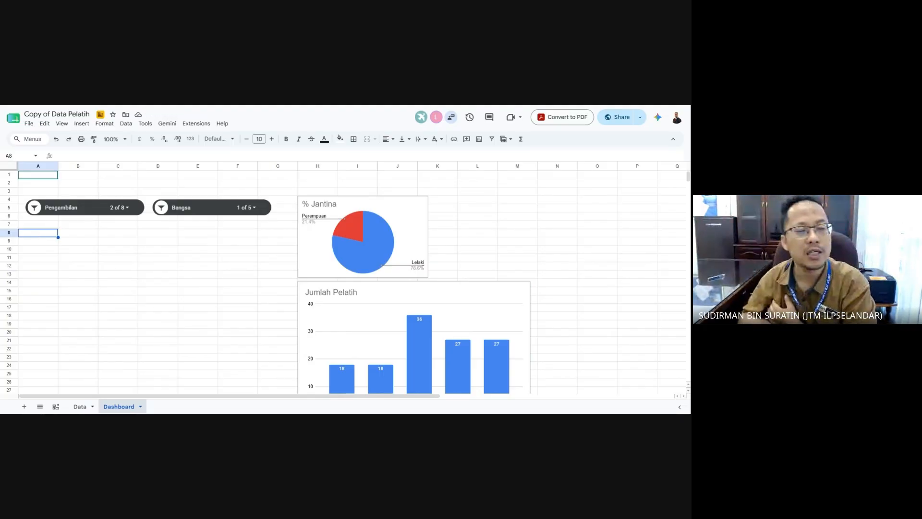
click(94, 299)
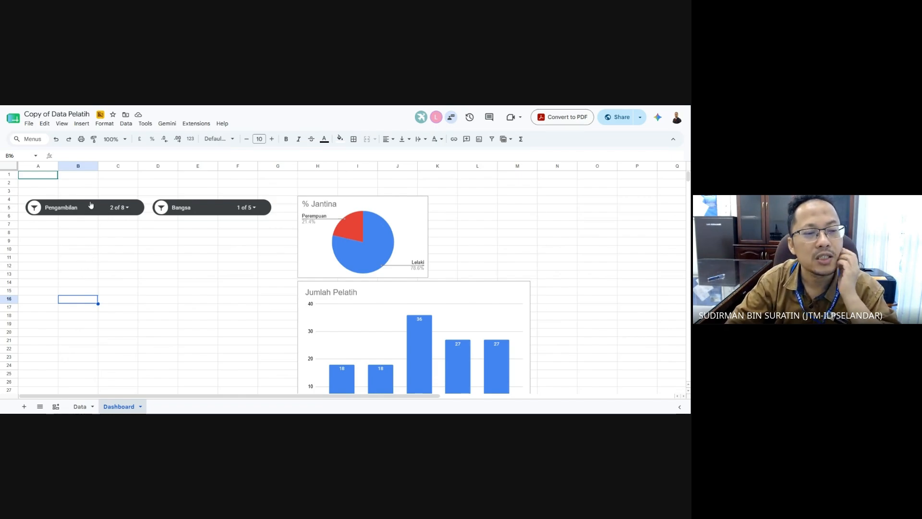
click(46, 234)
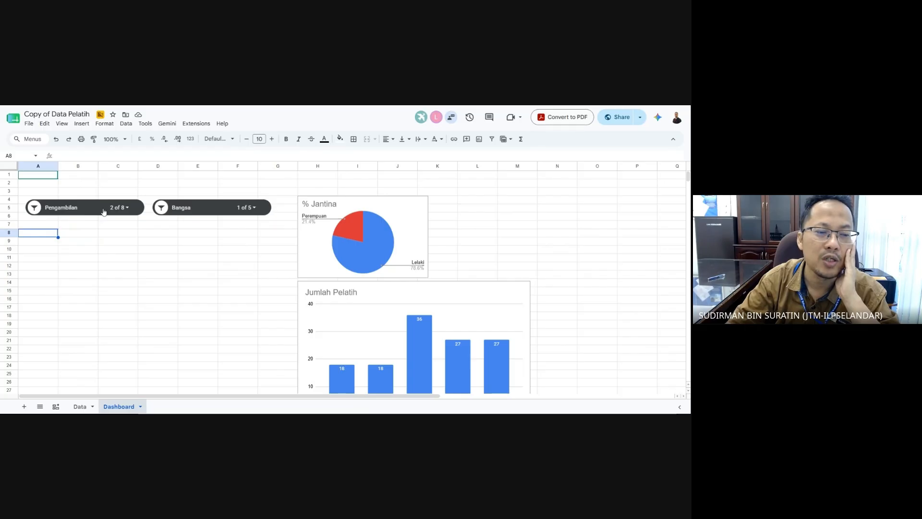
click(114, 273)
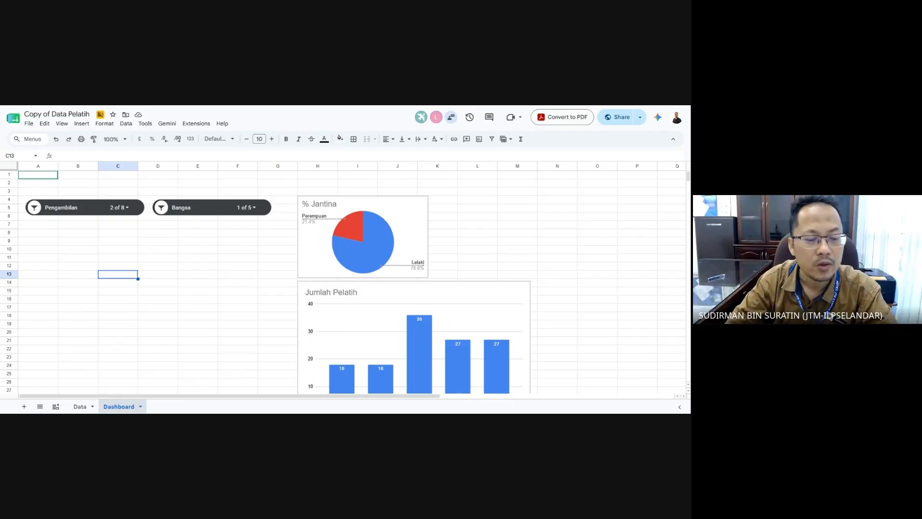
click(79, 407)
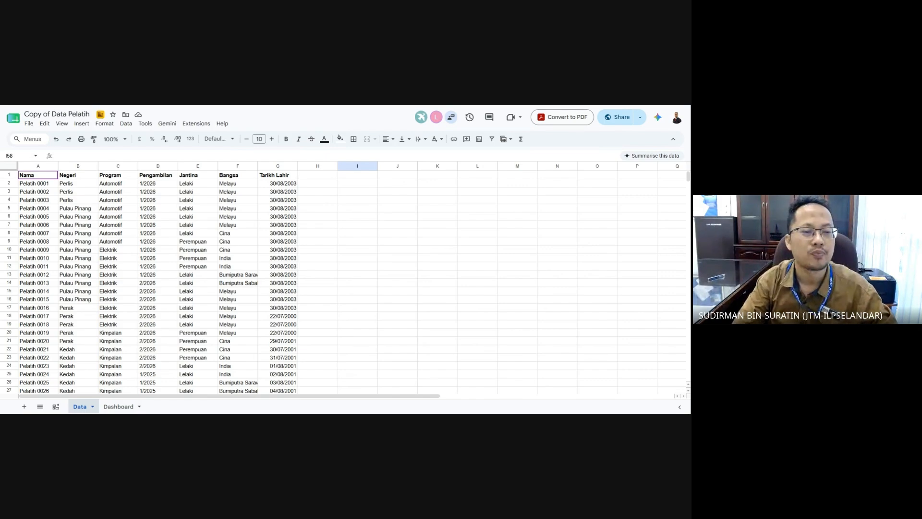
click(380, 300)
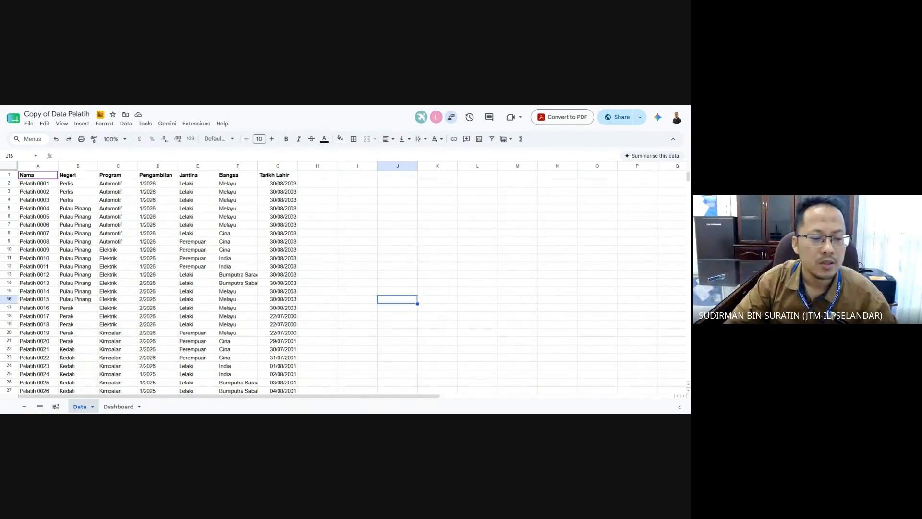
click(119, 406)
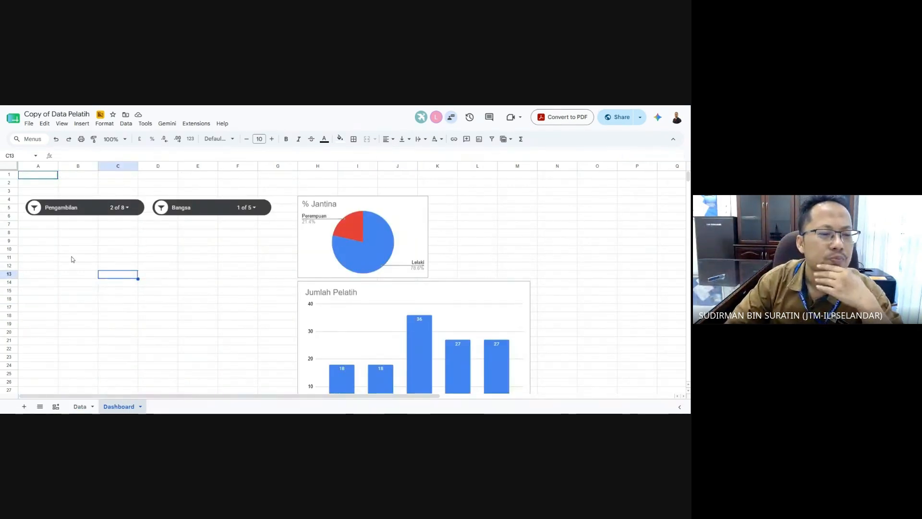
click(48, 236)
click(82, 124)
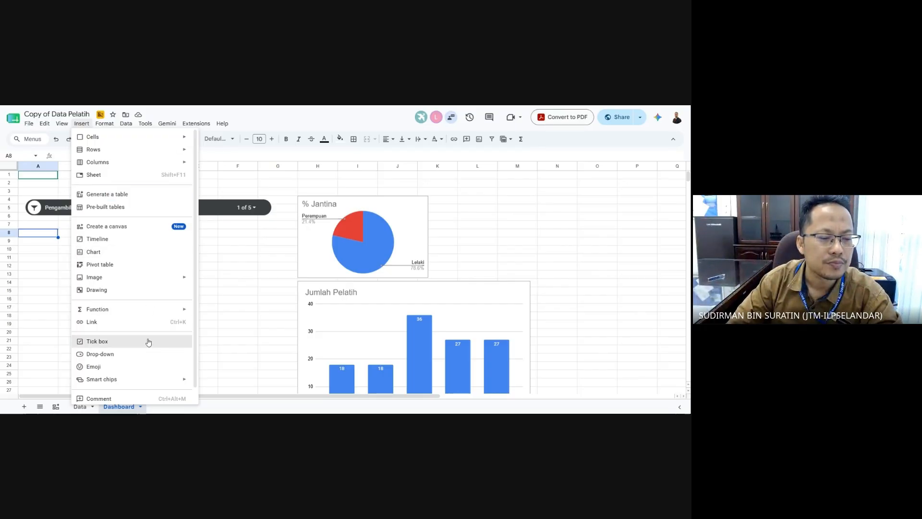
- Close the Insert menu and switch to the Data sheet listing the trainee records
scroll(148, 342, down, 1)
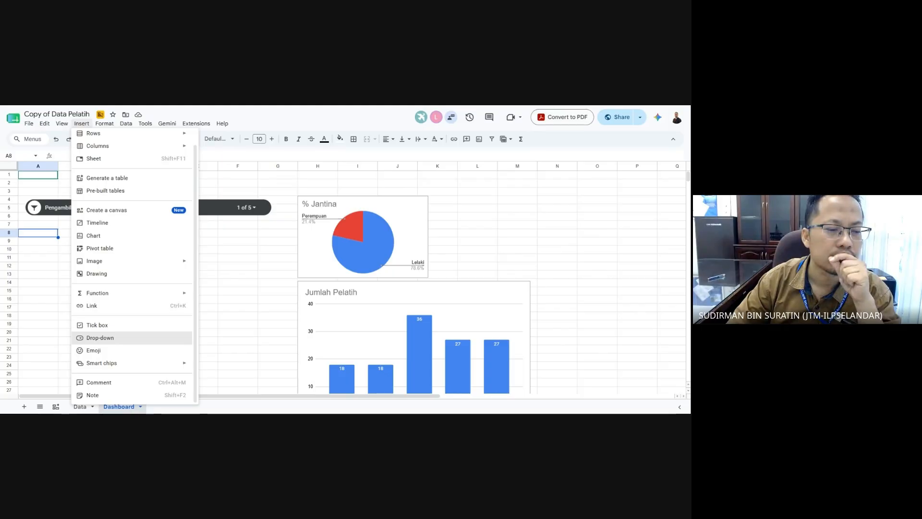
mouse_move(164, 295)
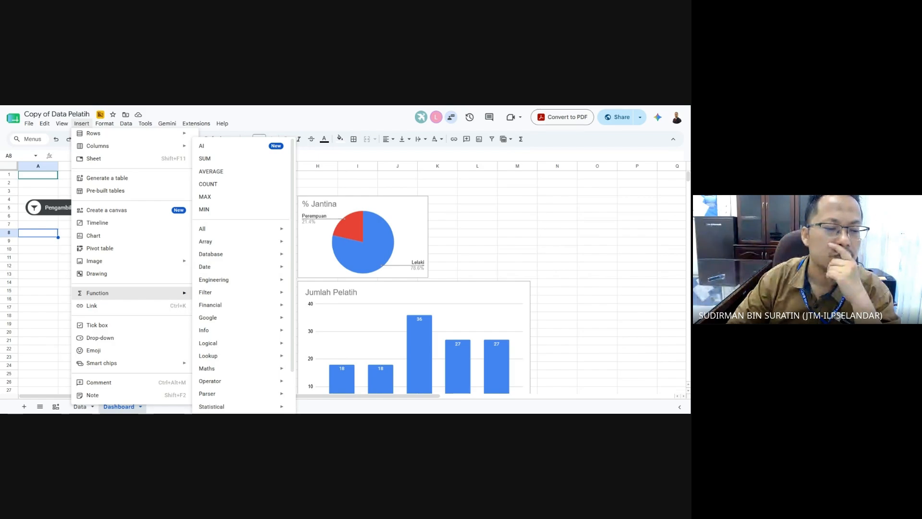
click(53, 293)
click(49, 234)
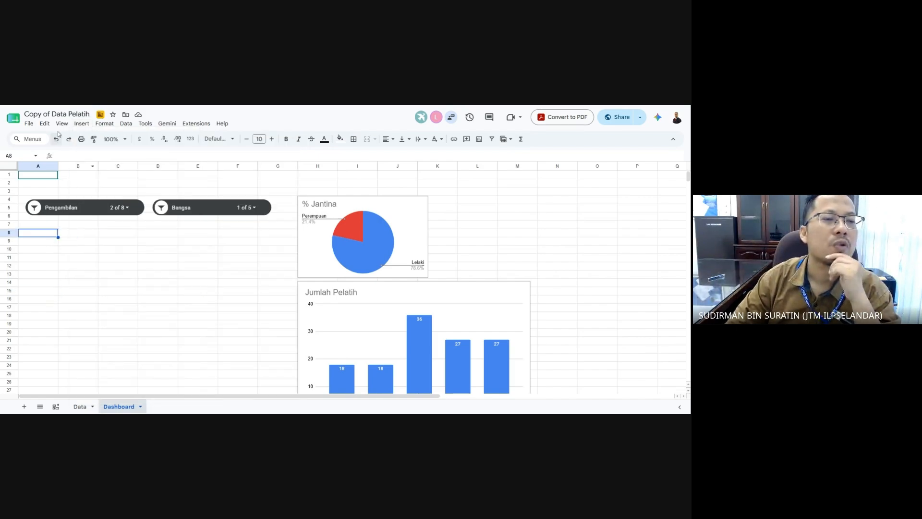
click(79, 406)
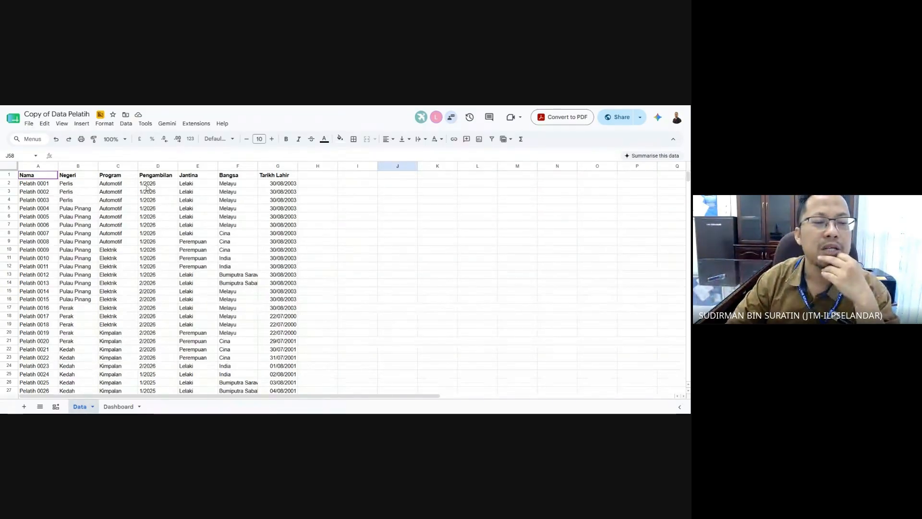
- Insert a chart from the table range A1:G11
drag(33, 175, 283, 259)
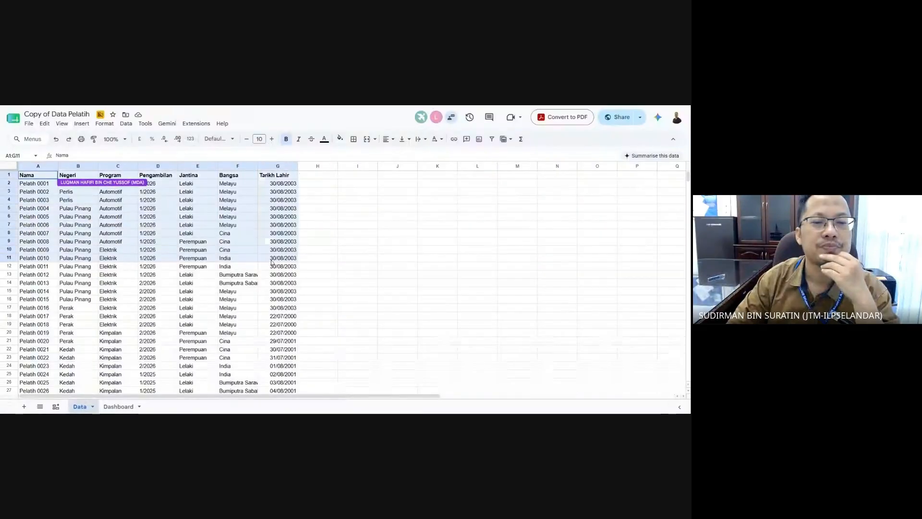
click(81, 124)
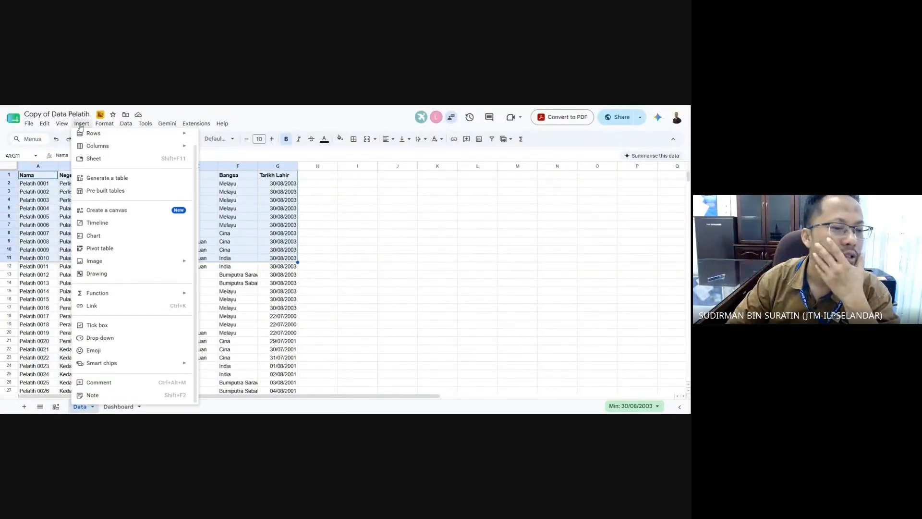
mouse_move(129, 125)
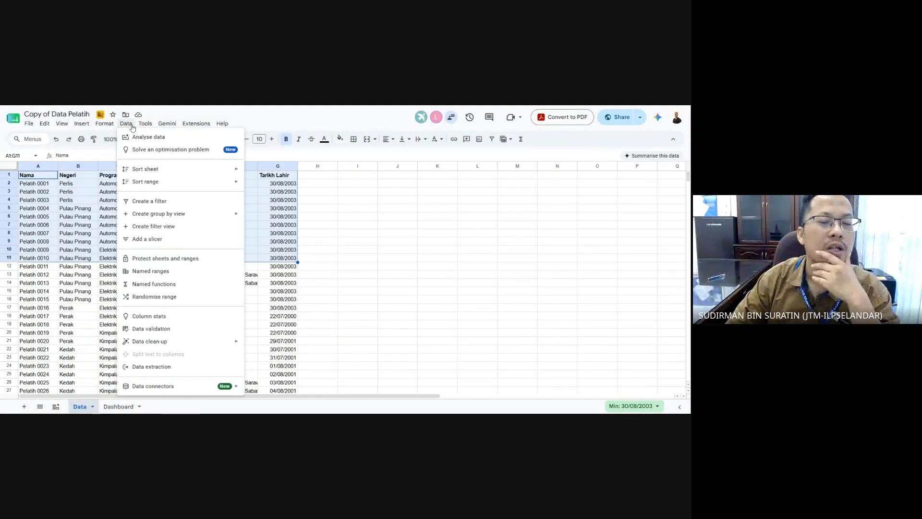
mouse_move(82, 124)
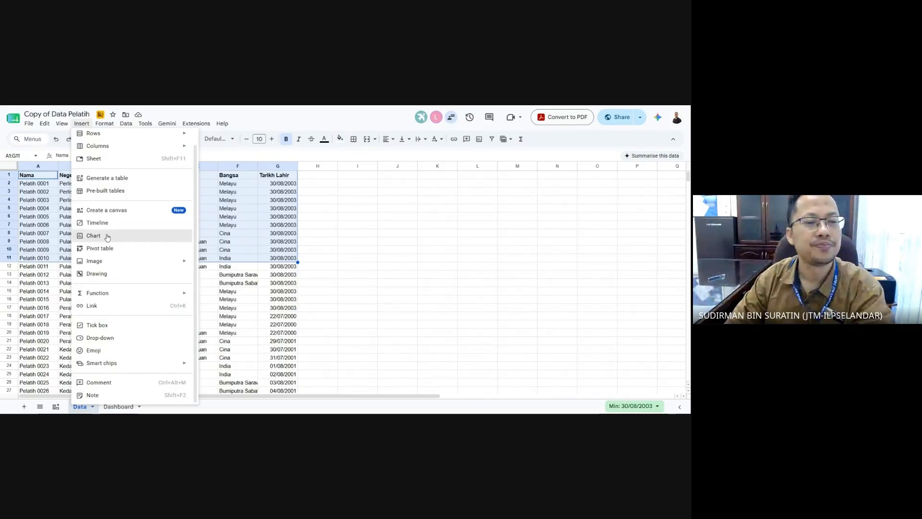
click(93, 235)
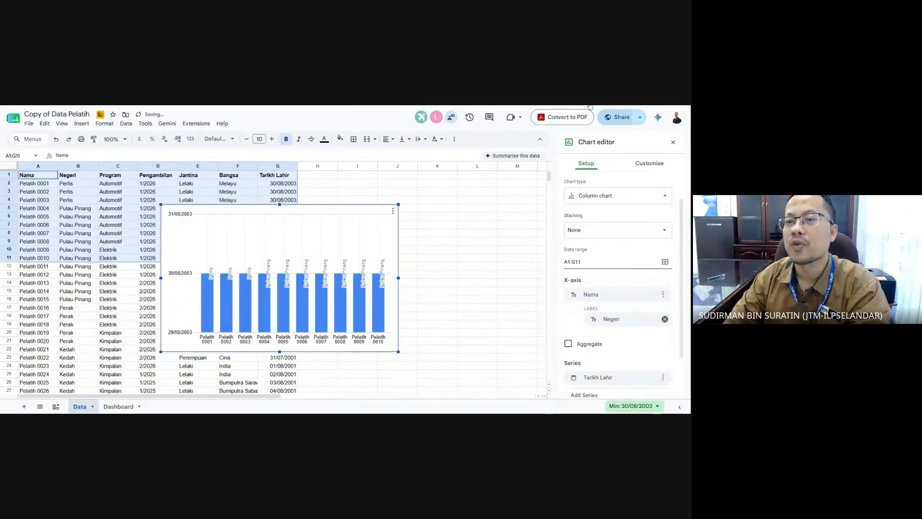
- Change the chart type to Scorecard chart
click(619, 195)
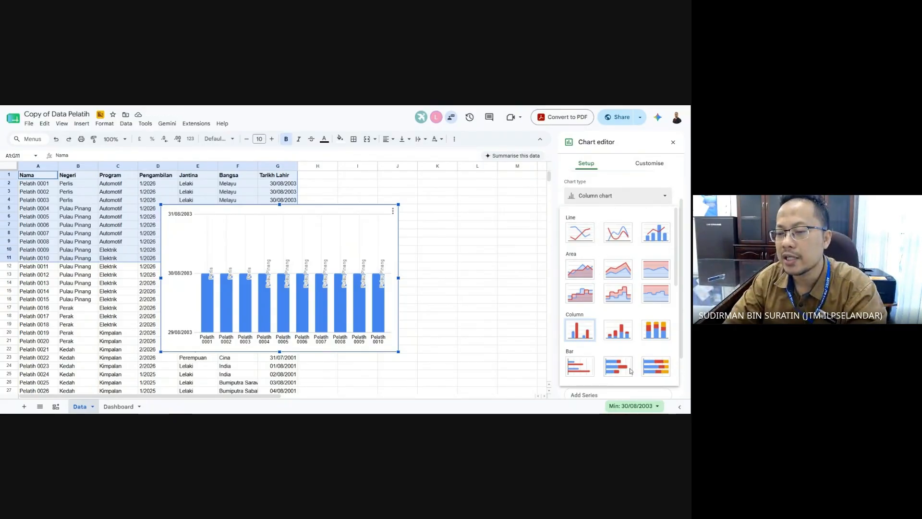
scroll(625, 355, down, 2)
scroll(623, 353, down, 4)
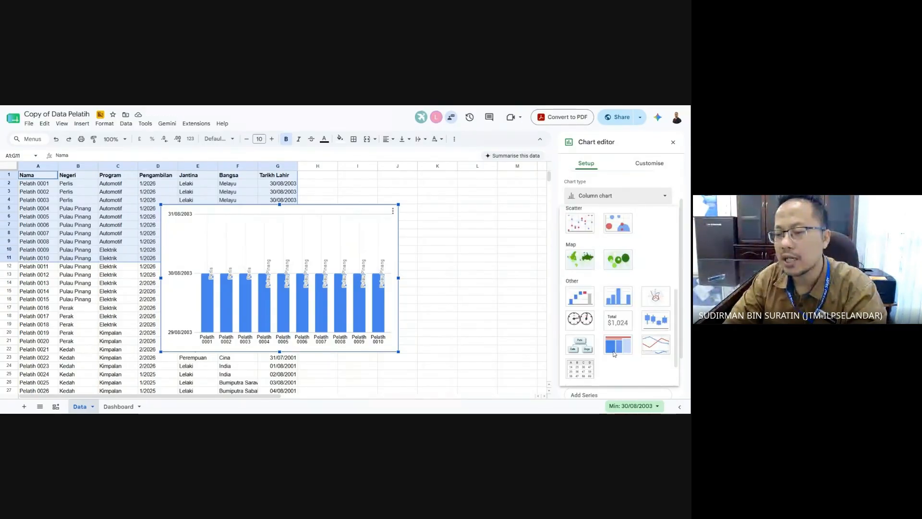
click(621, 321)
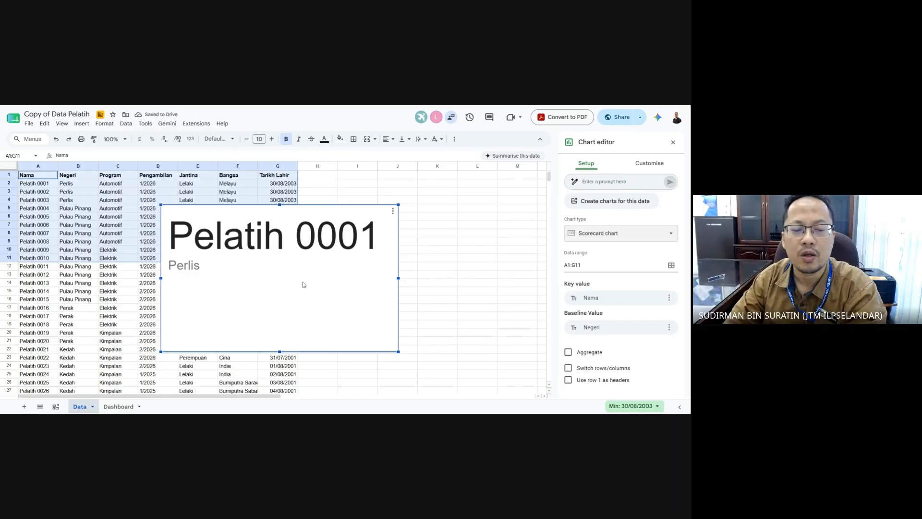
- Move the scorecard down, extend its data range to A1:G1000, and set Nama as key value
drag(305, 282, 373, 334)
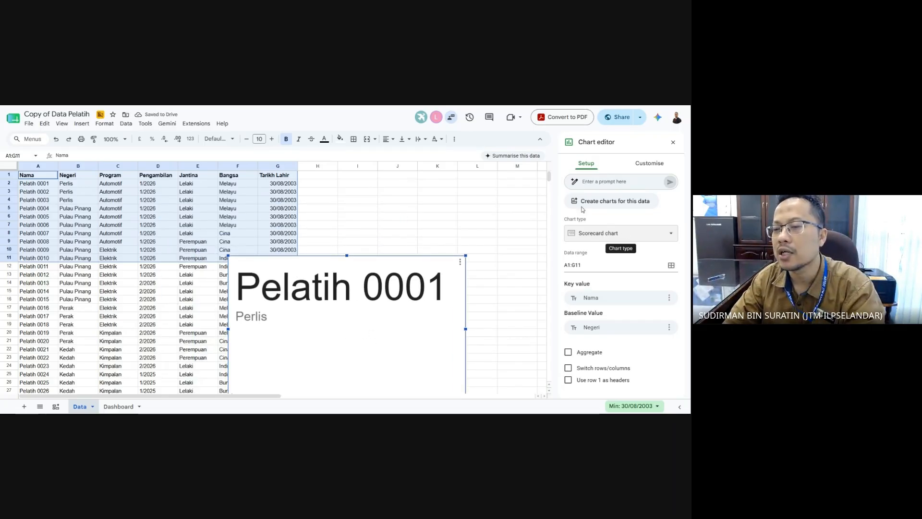
click(590, 265)
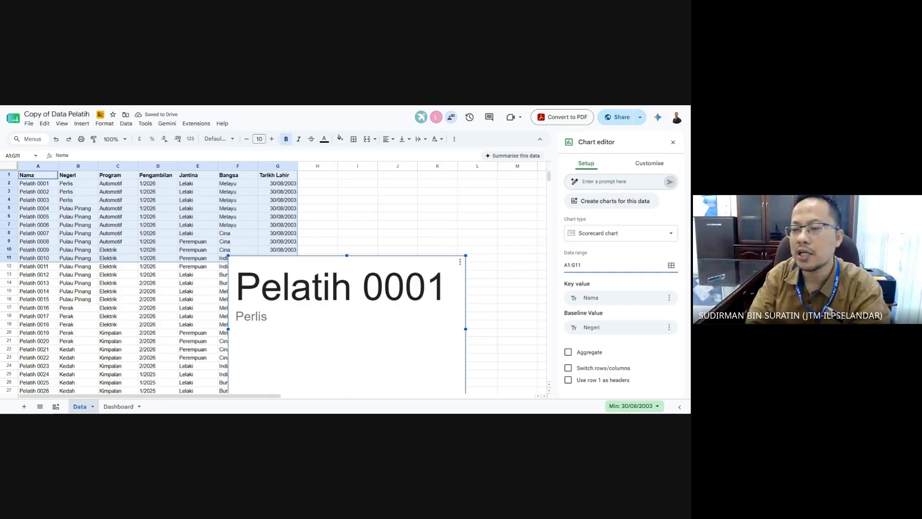
key(BackSpace)
key(BackSpace)
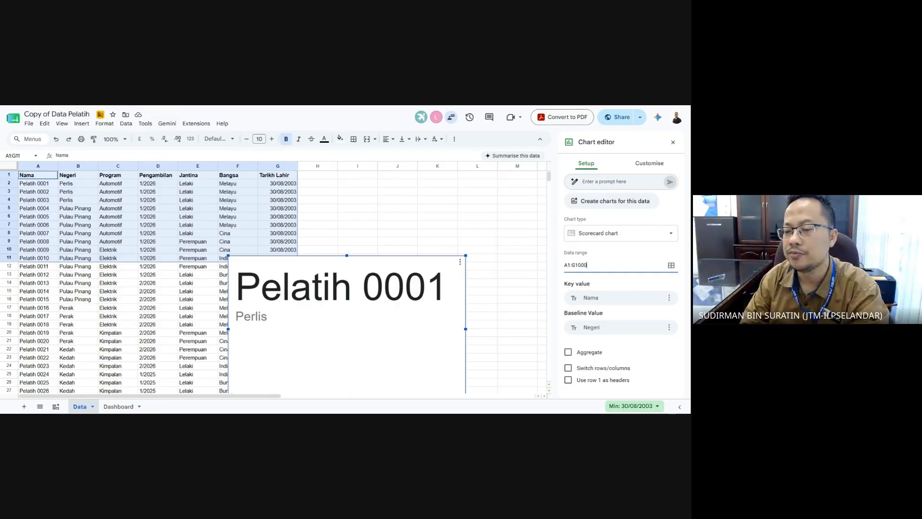
click(653, 303)
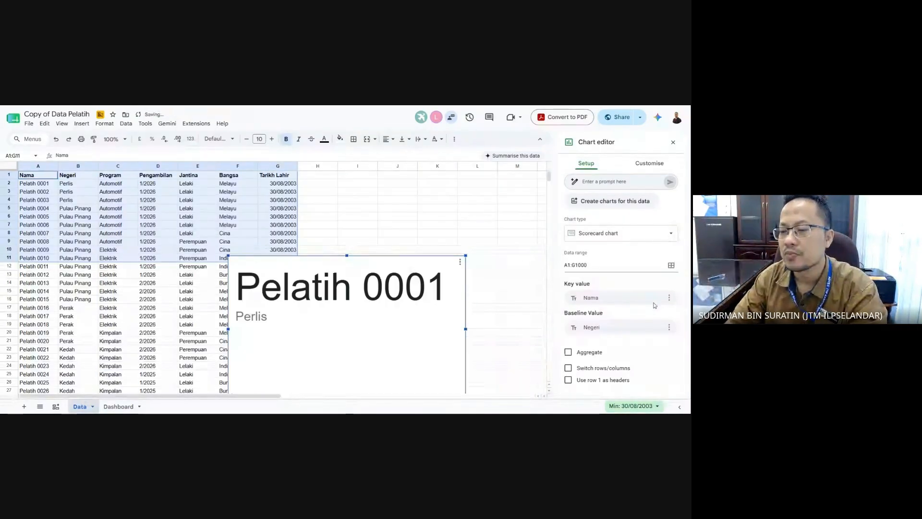
click(669, 298)
click(664, 317)
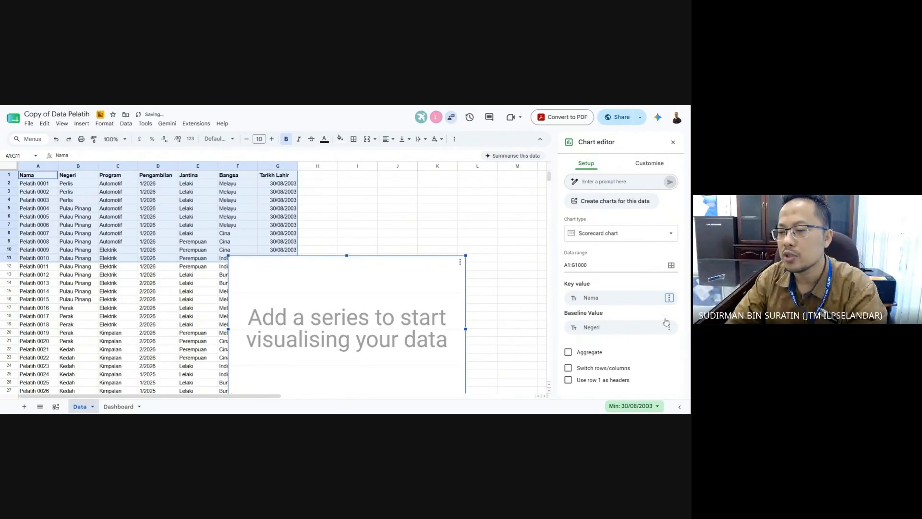
click(671, 300)
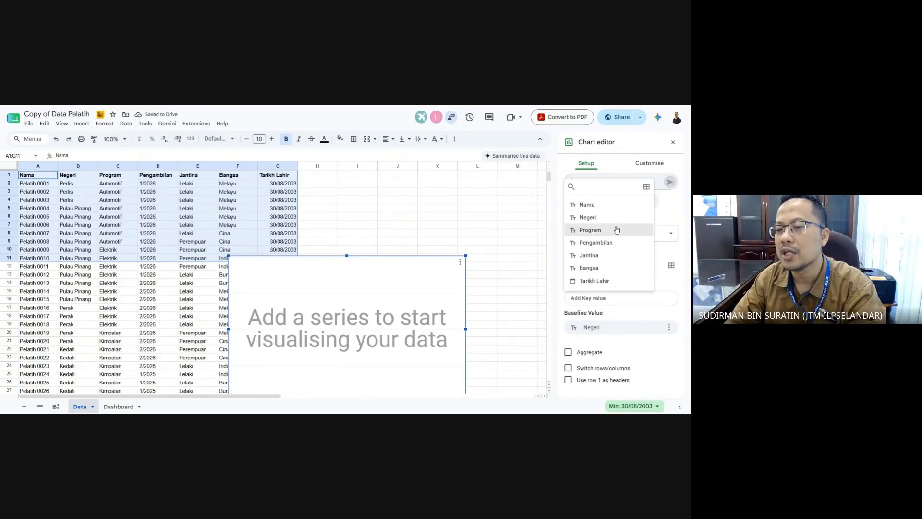
click(615, 244)
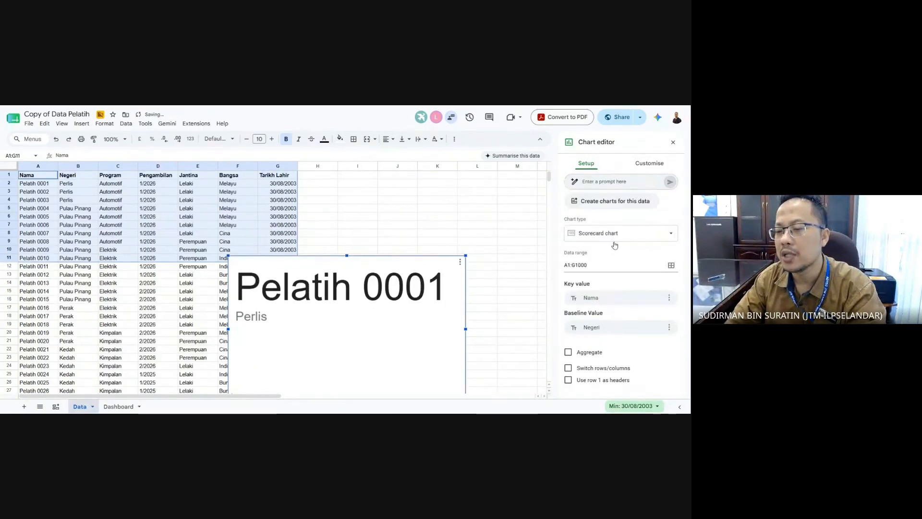
- Remove every baseline value: Negeri, Program, Pengambilan, Jantina, Bangsa and Tarikh Lahir
click(669, 327)
click(661, 344)
click(669, 327)
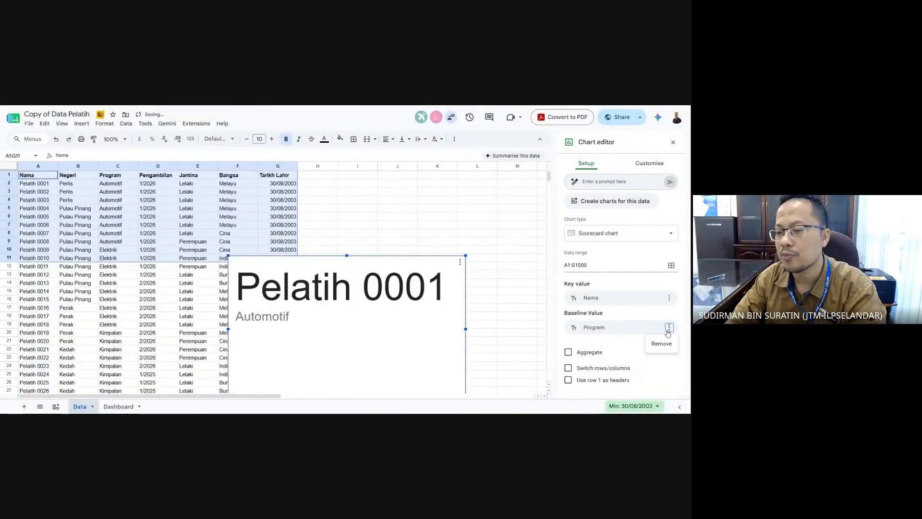
click(662, 344)
click(669, 327)
click(667, 343)
click(669, 327)
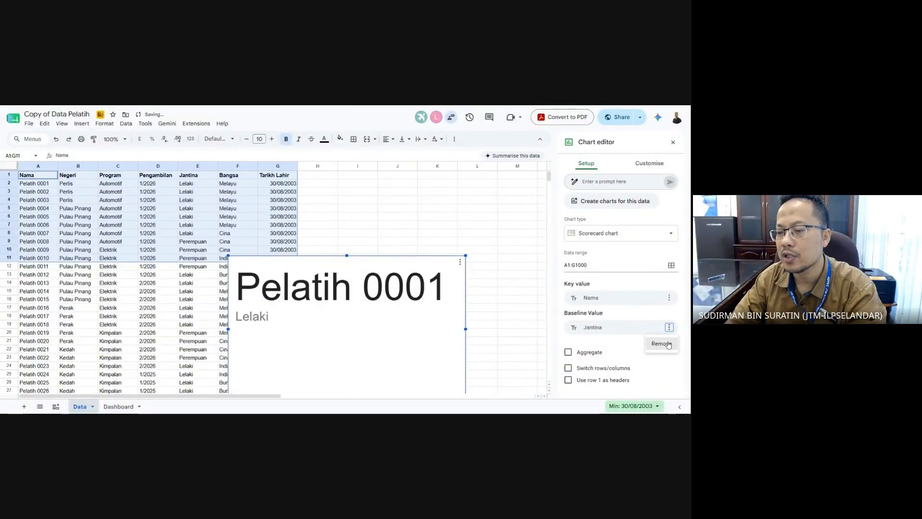
click(667, 342)
click(669, 326)
click(668, 343)
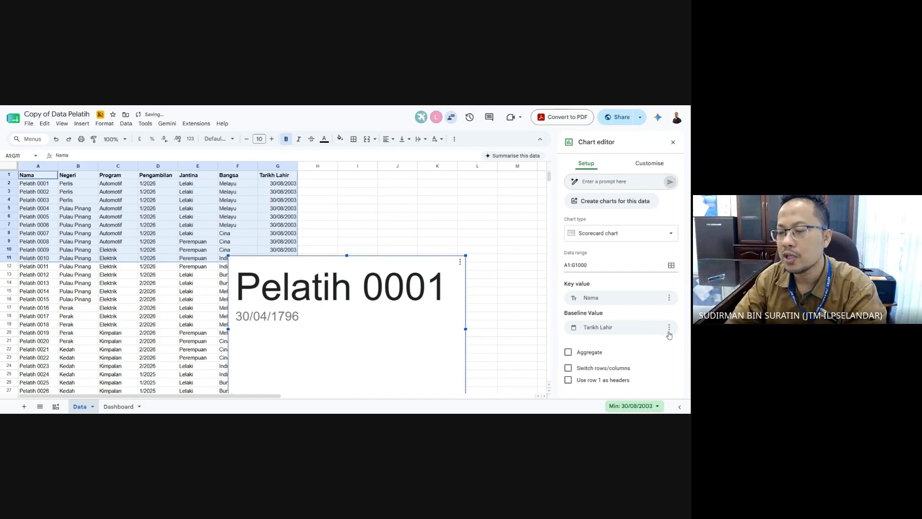
click(669, 327)
click(667, 343)
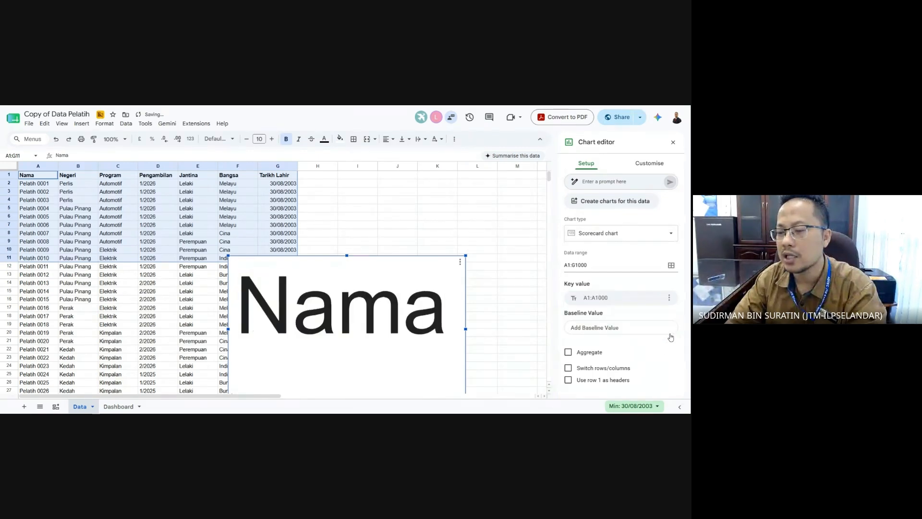
- Use row 1 as headers, swap rows and columns, and narrow and reposition the scorecard
click(617, 380)
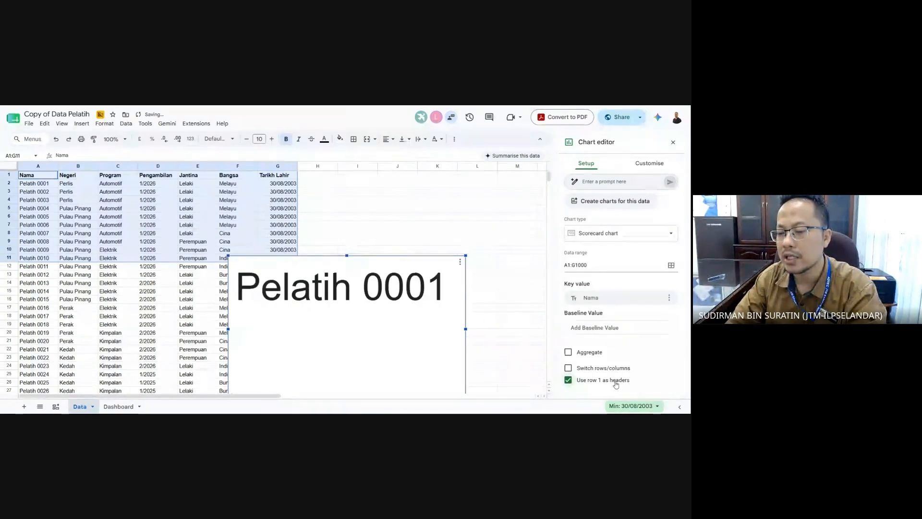
click(585, 355)
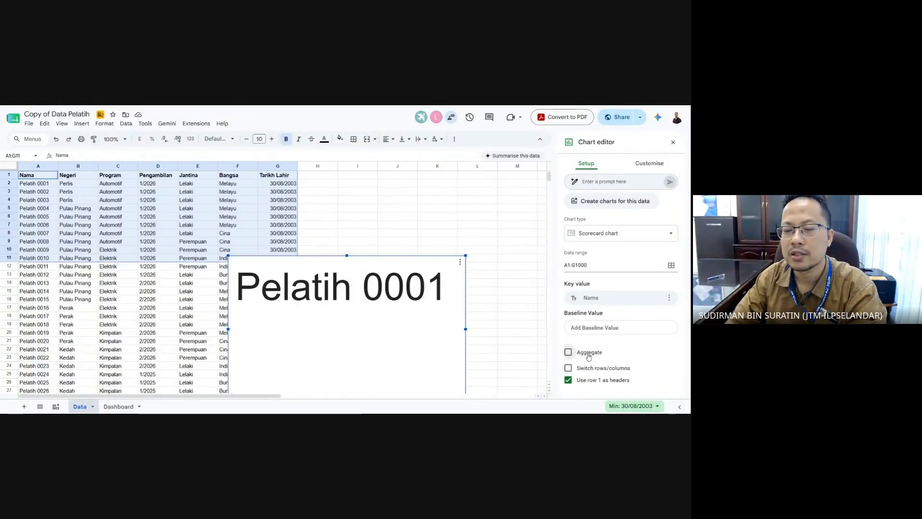
click(588, 356)
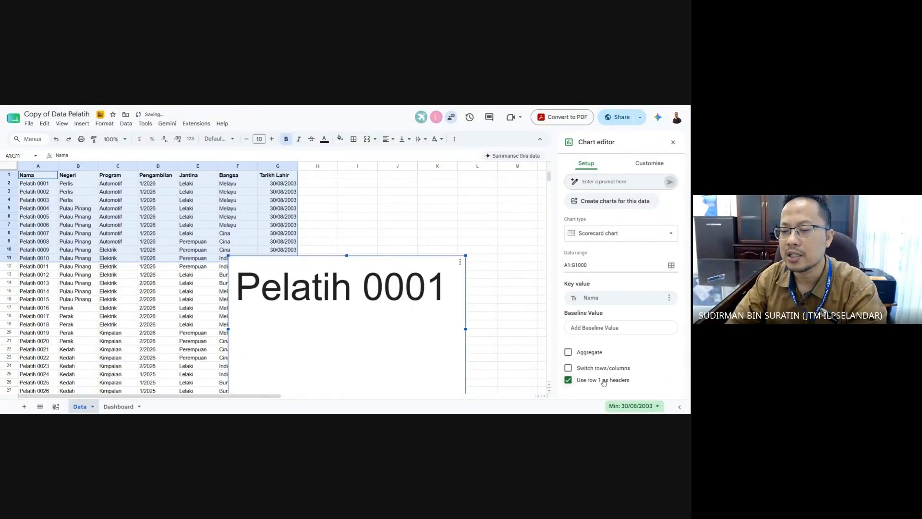
click(603, 372)
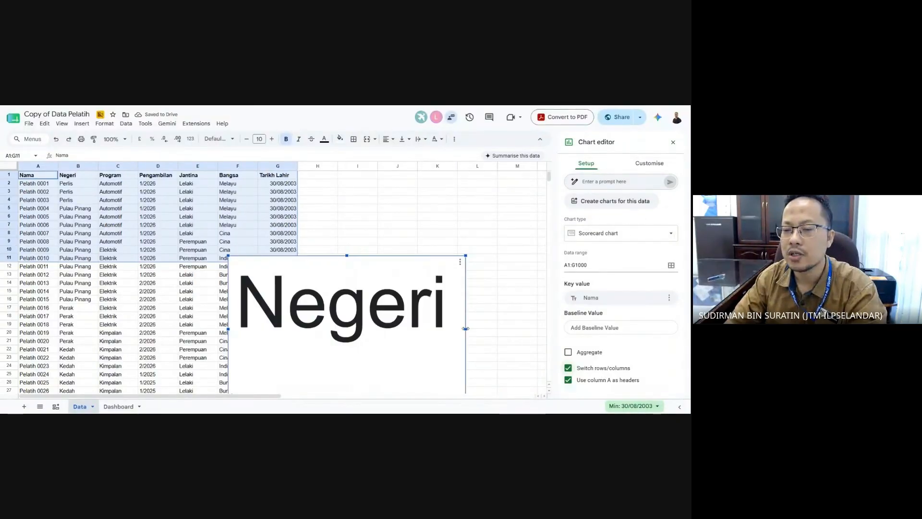
drag(465, 329, 390, 336)
drag(360, 266, 487, 217)
- Swap rows and columns back, set Pengambilan as key value, and shorten the scorecard
click(624, 298)
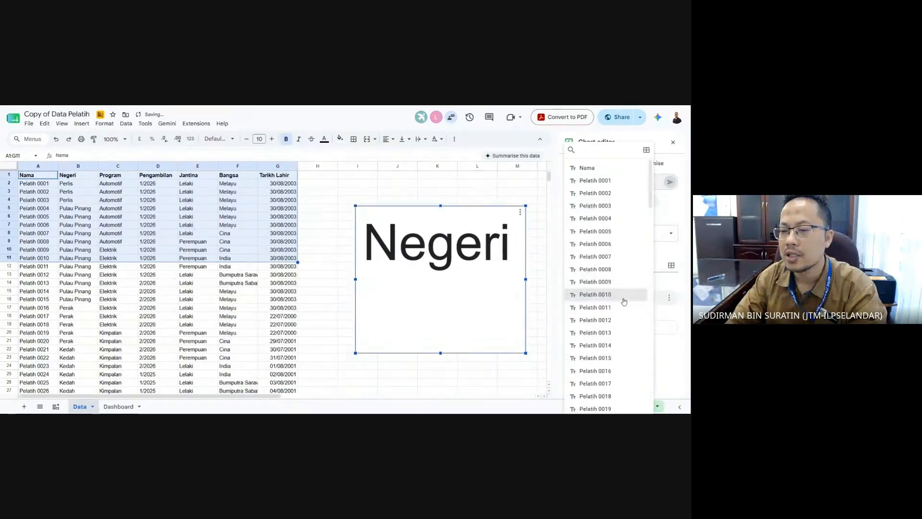
click(675, 316)
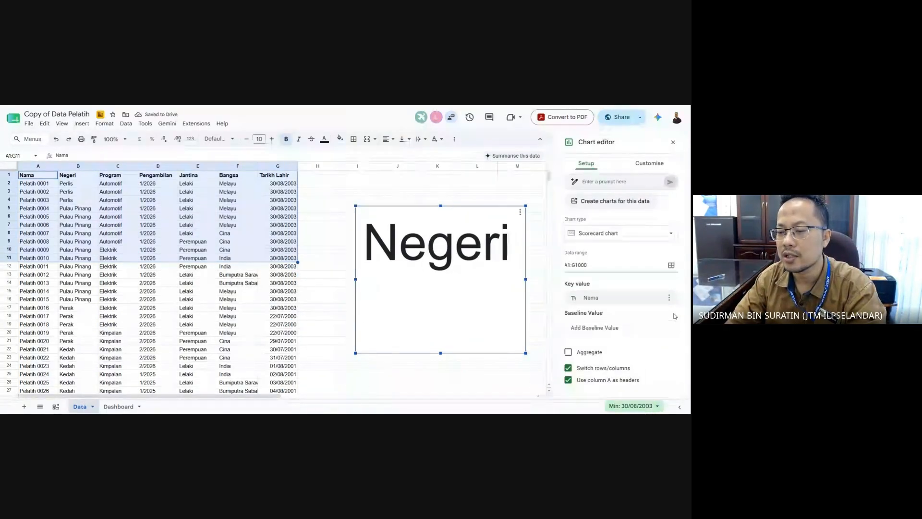
click(597, 369)
click(622, 299)
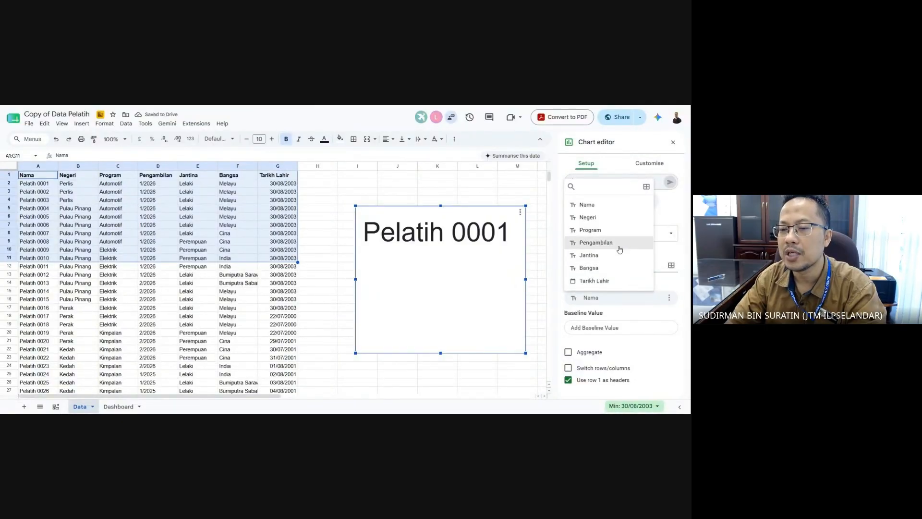
click(595, 242)
drag(465, 294, 480, 281)
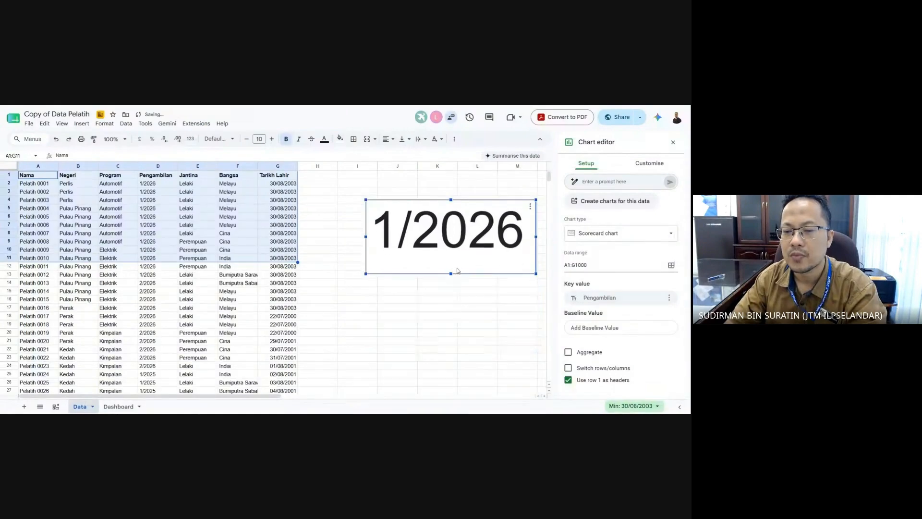
drag(450, 349, 473, 303)
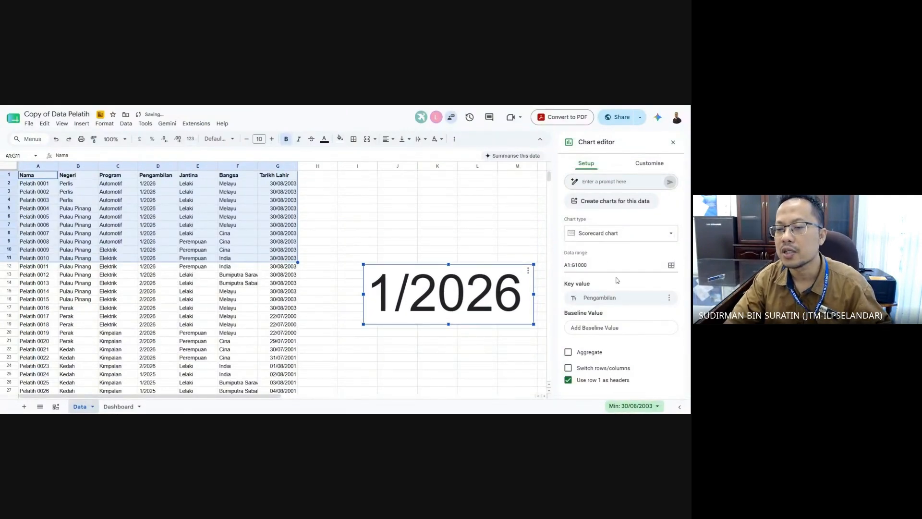
click(480, 349)
- Reopen the scorecard in the chart editor, close it, and go to the Dashboard sheet
click(495, 302)
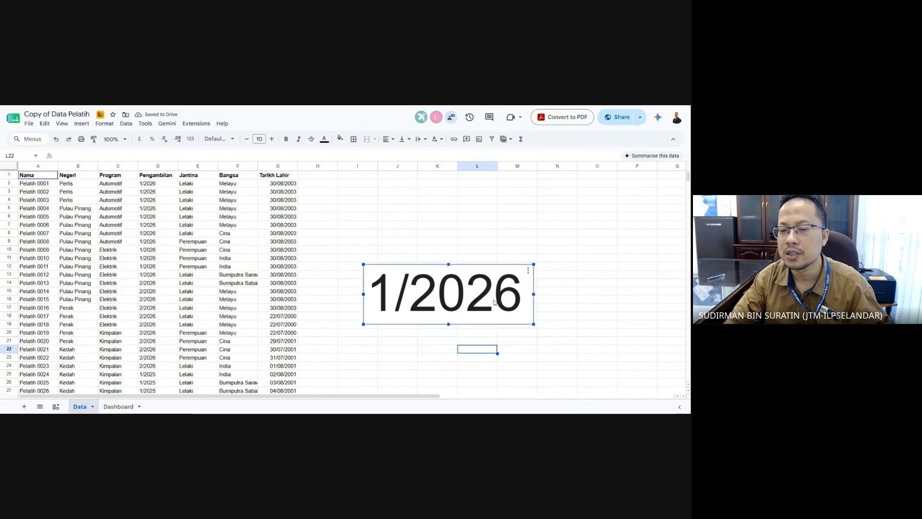
click(623, 356)
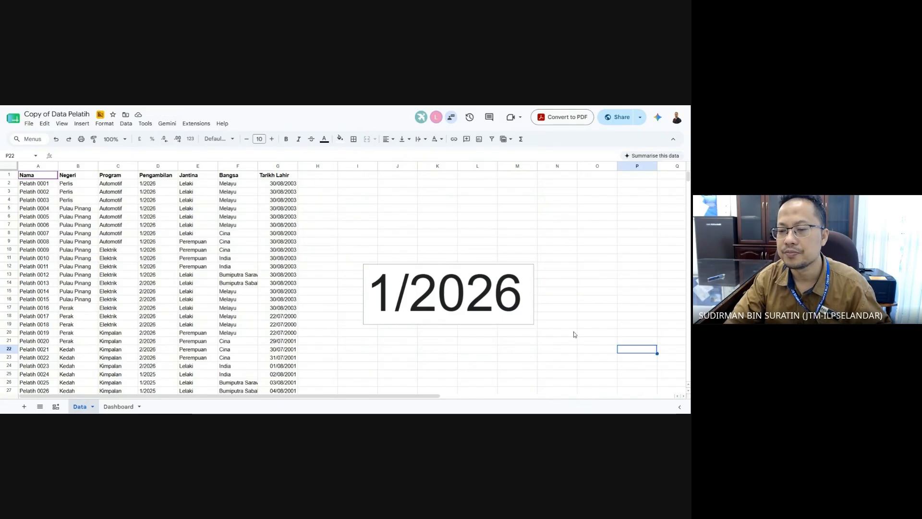
click(516, 305)
click(528, 271)
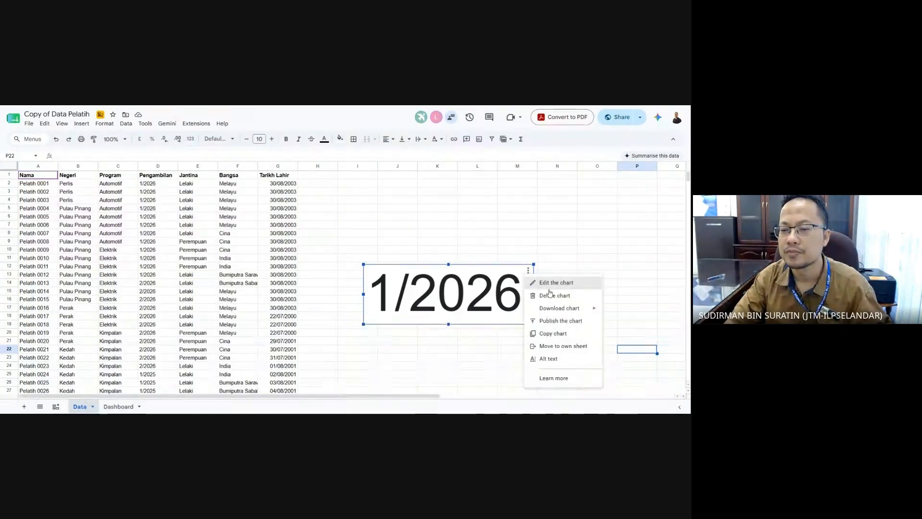
click(555, 283)
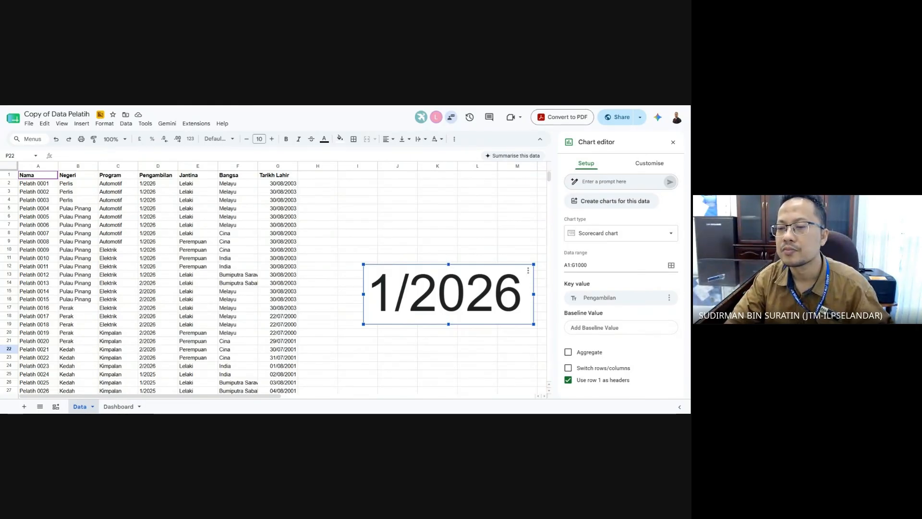
click(469, 340)
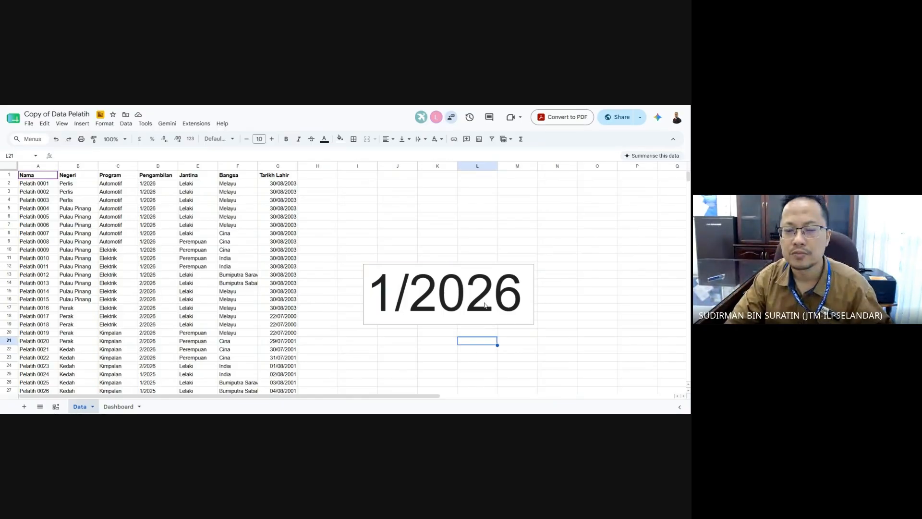
click(117, 406)
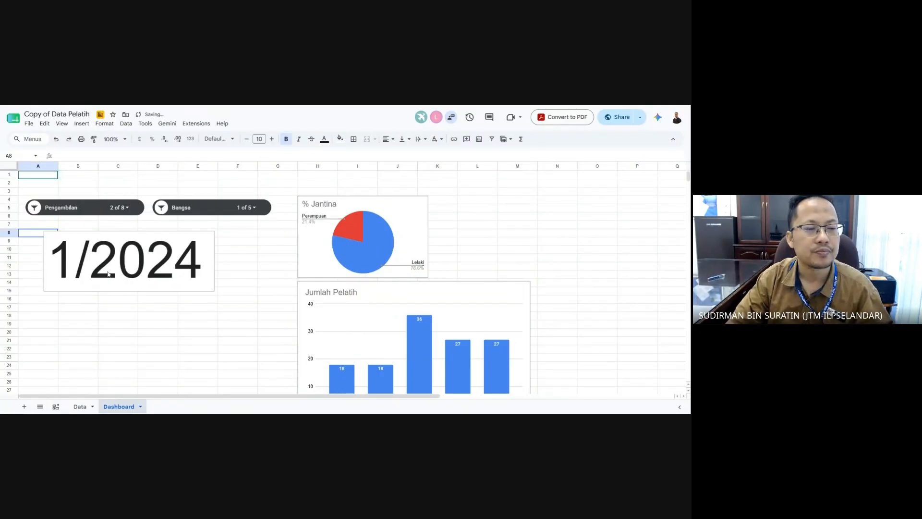
- Nudge the 1/2024 scorecard down-left, check the Pengambilan slicer, and edit the scorecard chart
click(107, 274)
drag(108, 274, 93, 283)
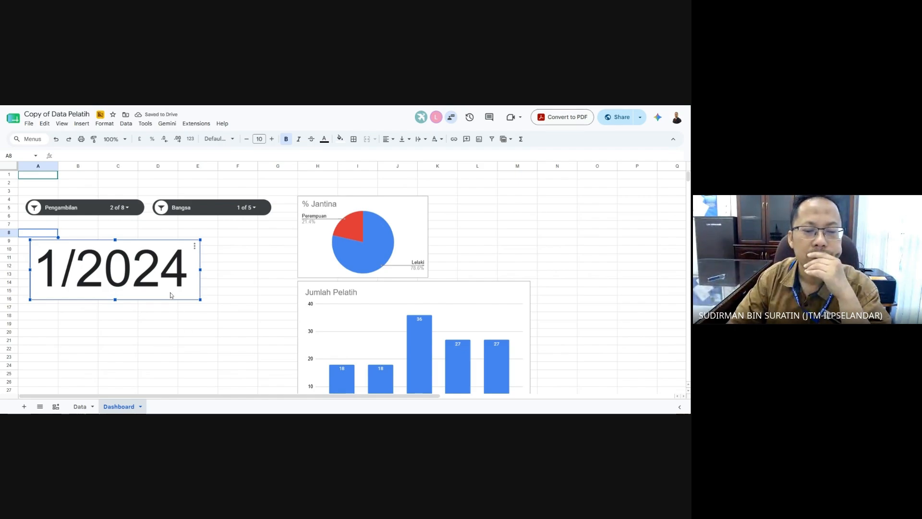
click(130, 209)
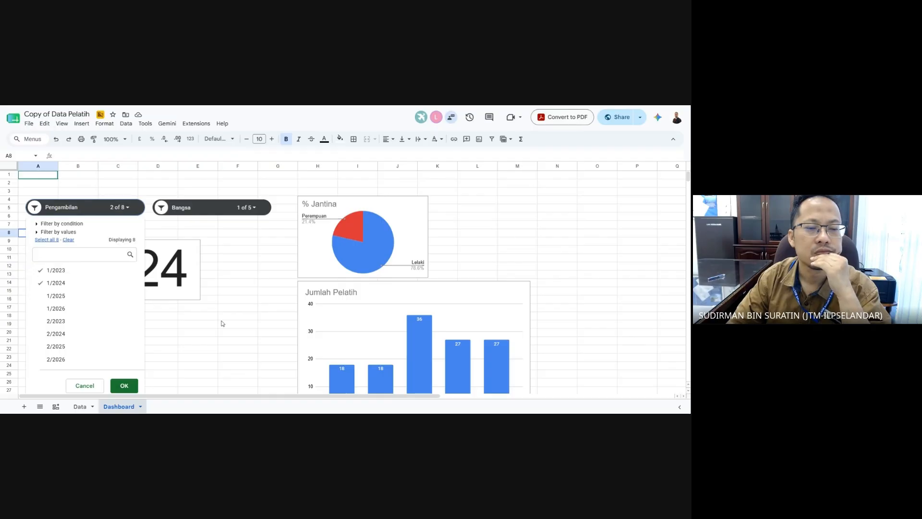
click(228, 332)
click(184, 283)
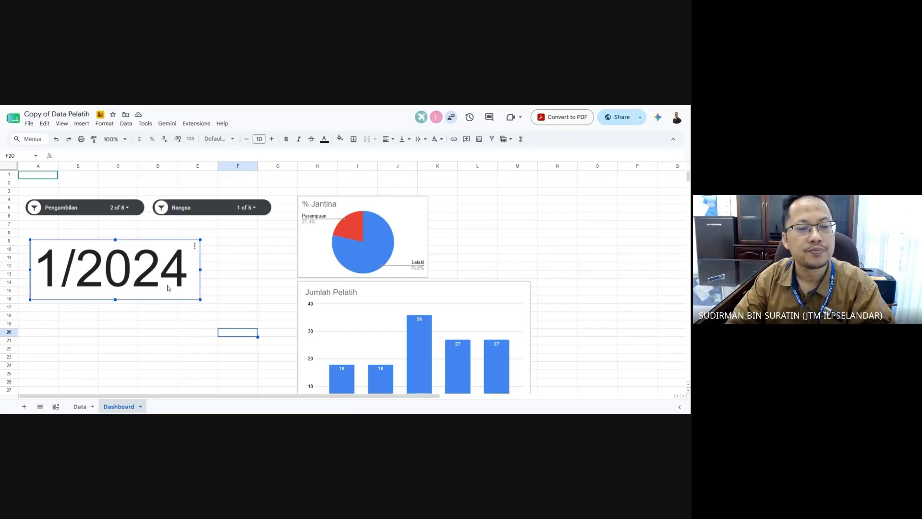
click(195, 246)
click(222, 260)
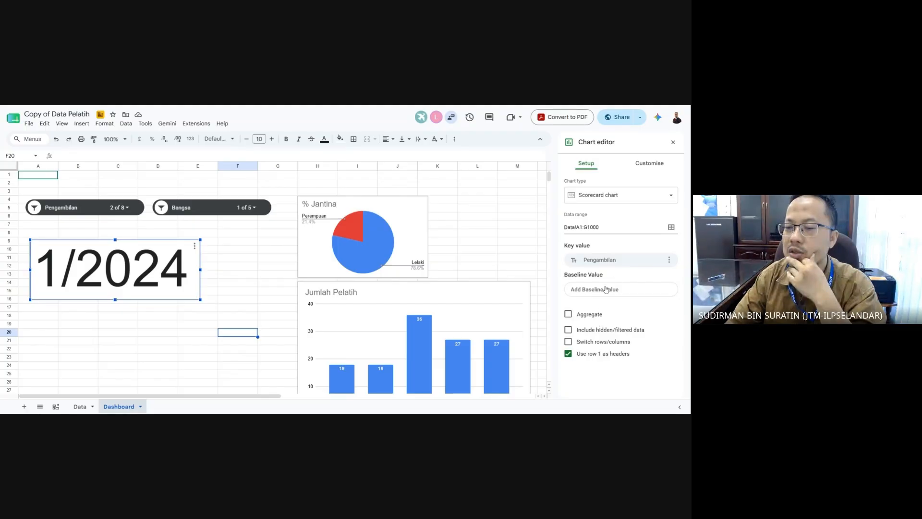
- Make the scorecard count the Nama column (126) and narrow it
click(611, 261)
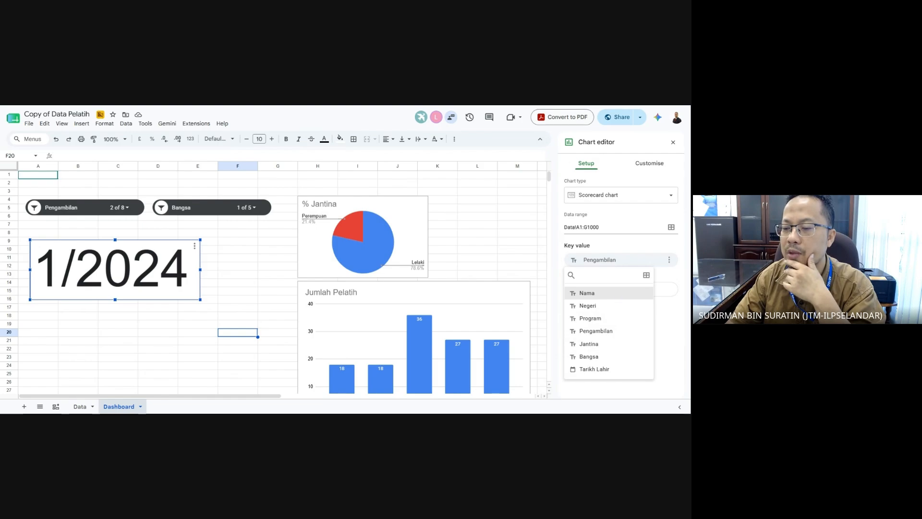
click(616, 295)
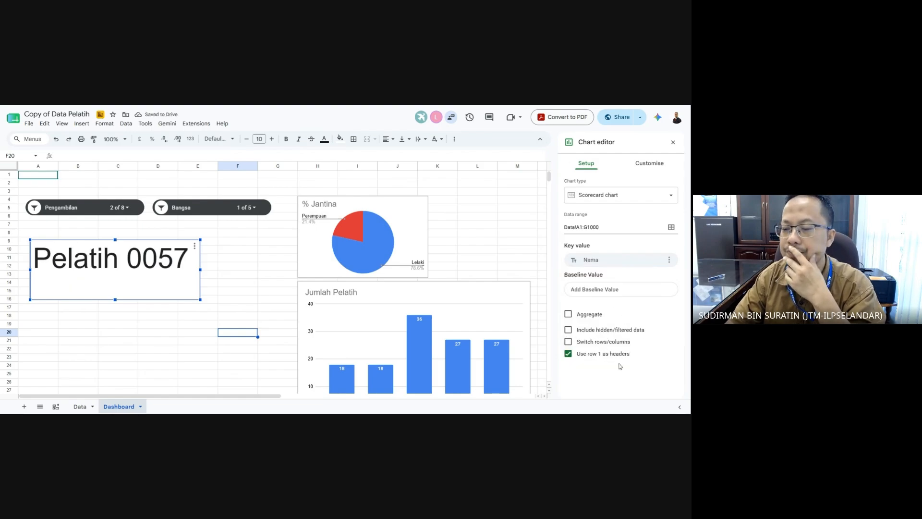
click(595, 319)
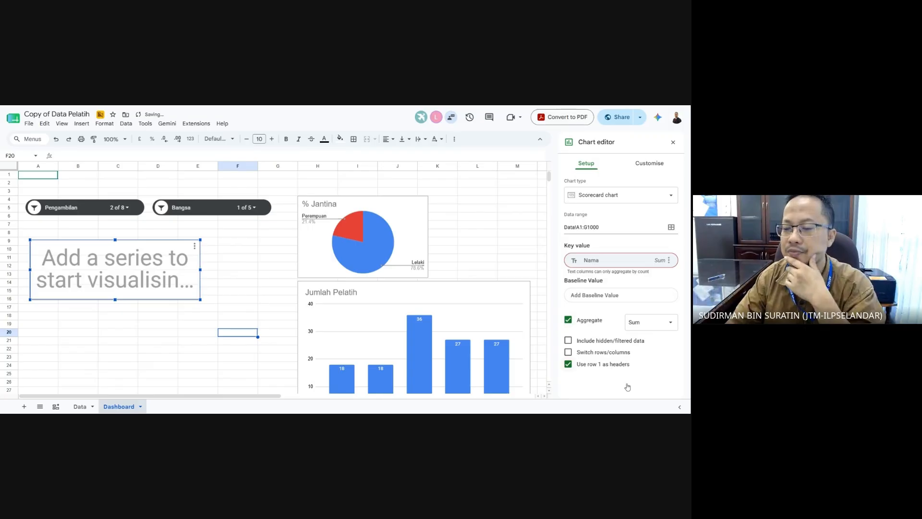
click(652, 322)
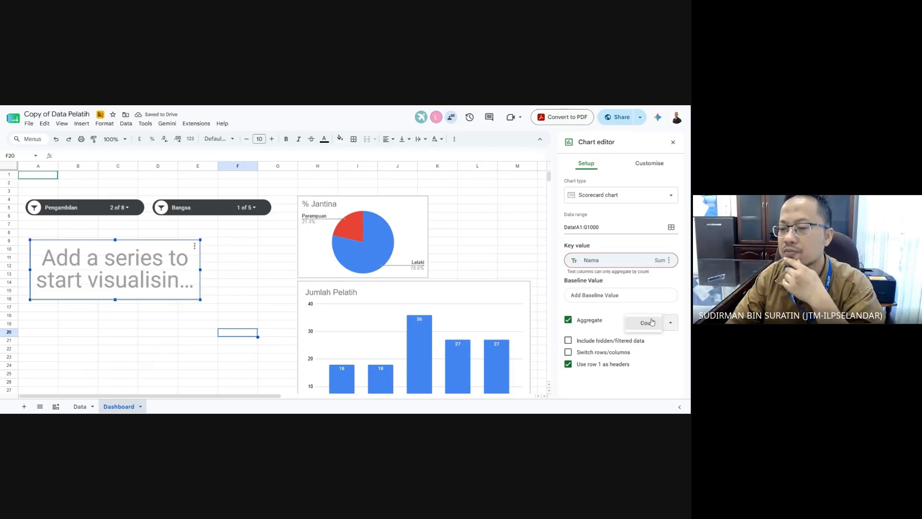
click(646, 326)
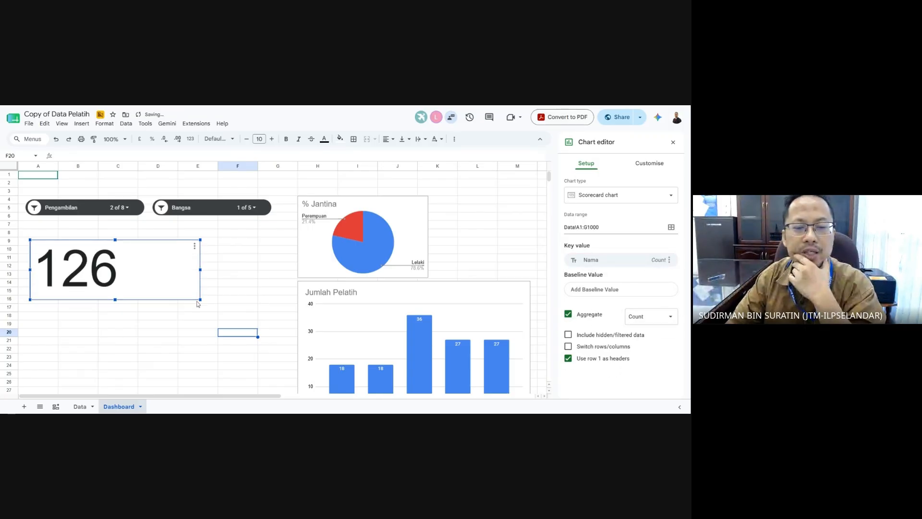
drag(200, 276, 130, 318)
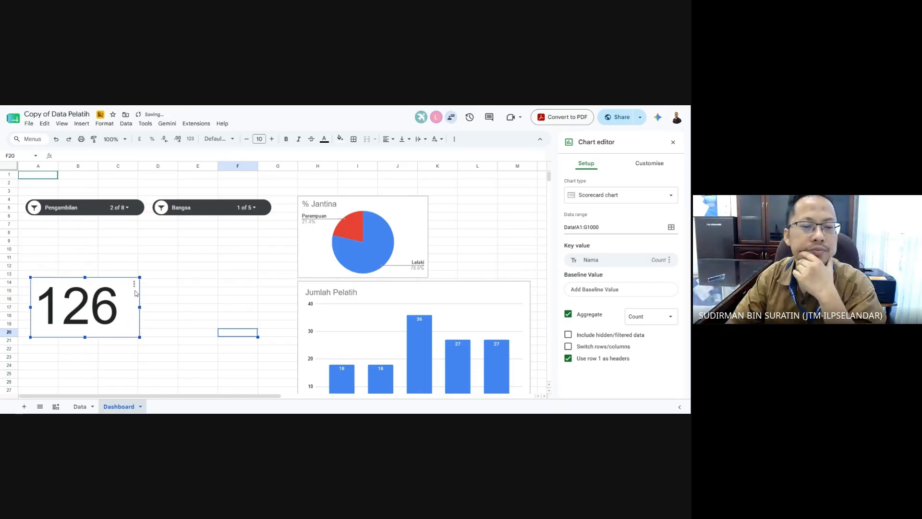
- Give the scorecard the chart title 'Jumlah Pelajar'
click(649, 166)
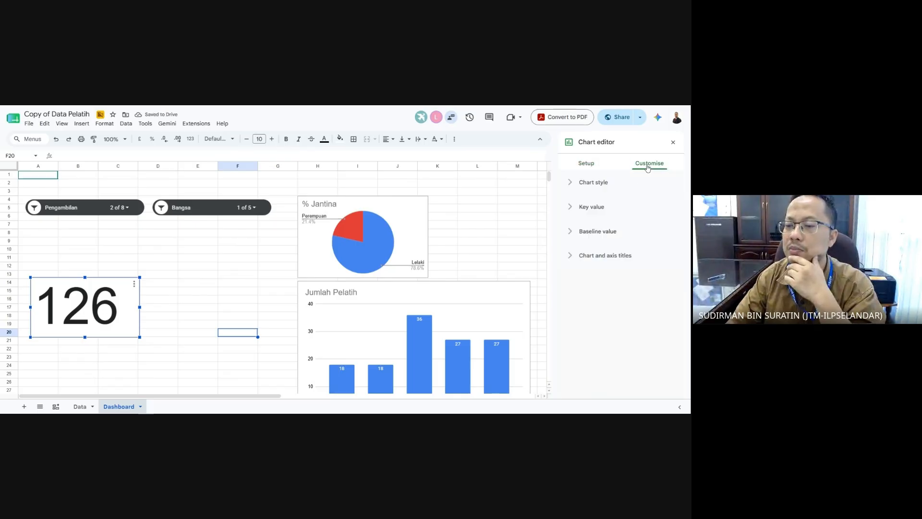
click(602, 186)
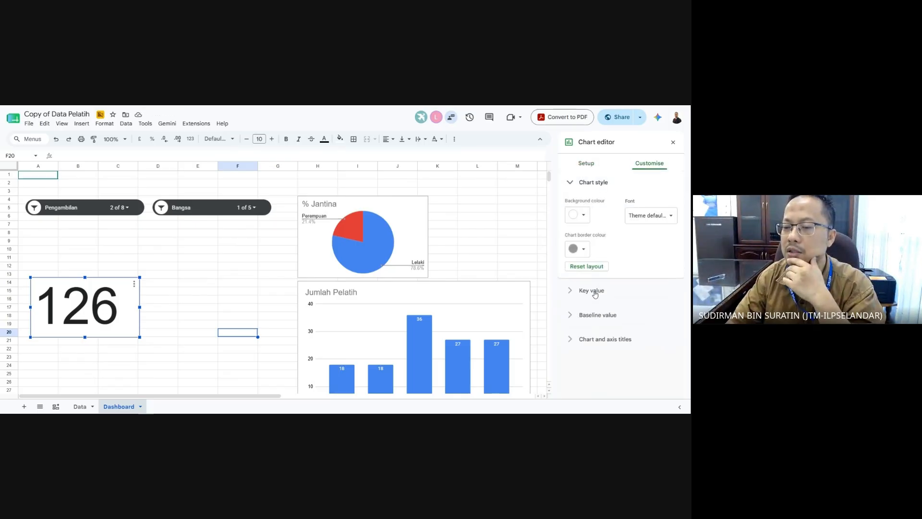
click(611, 338)
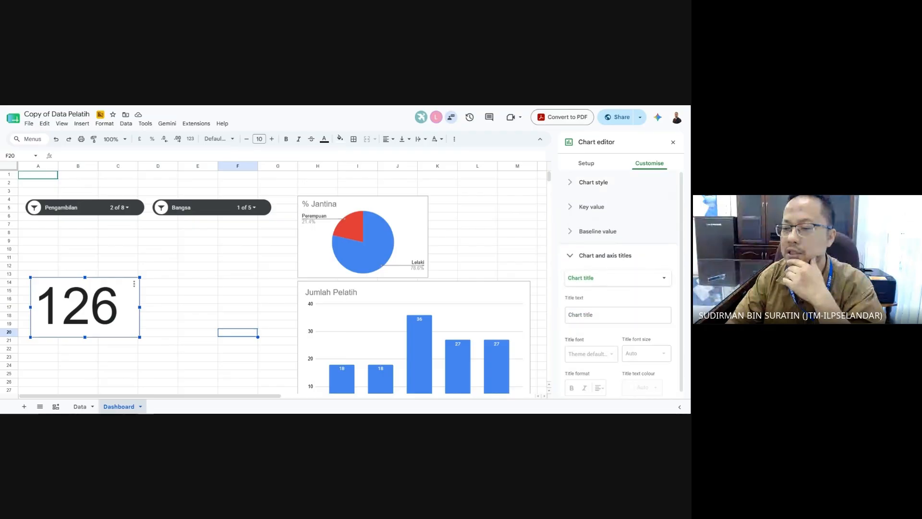
click(618, 314)
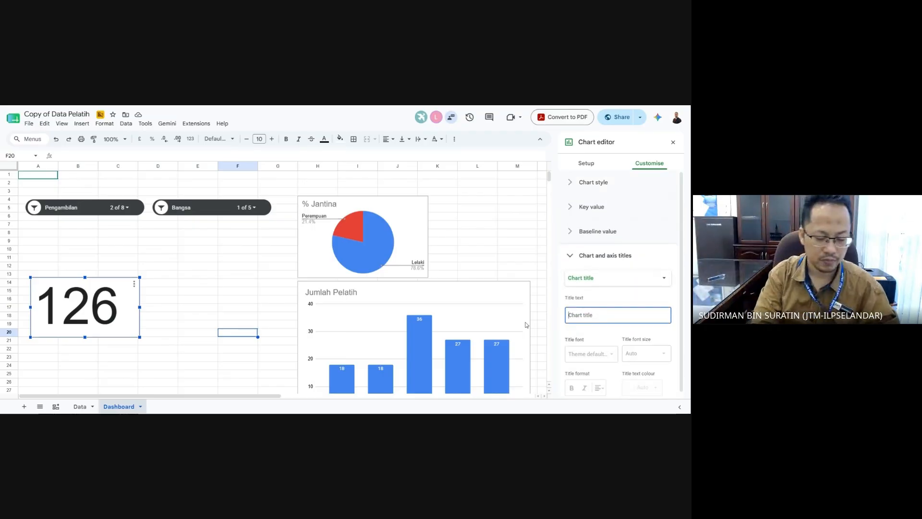
text(Jumlah Pelajar)
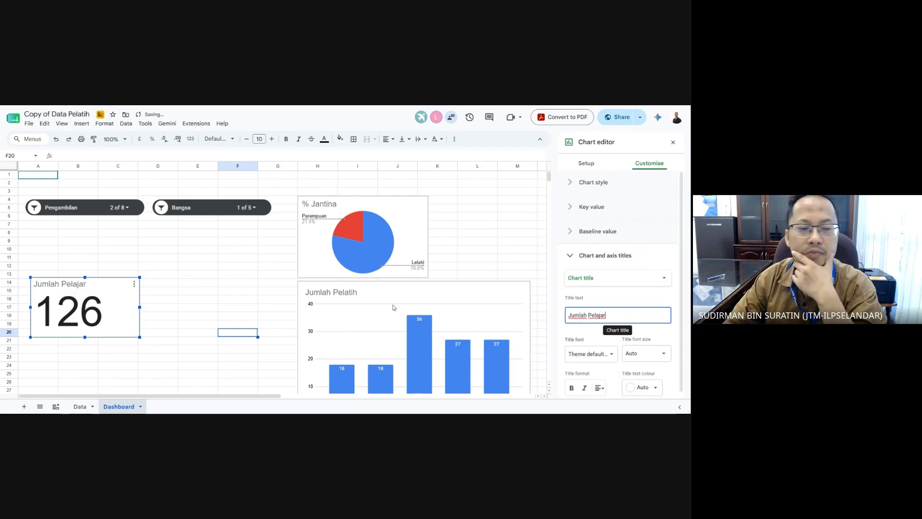
click(153, 309)
click(131, 314)
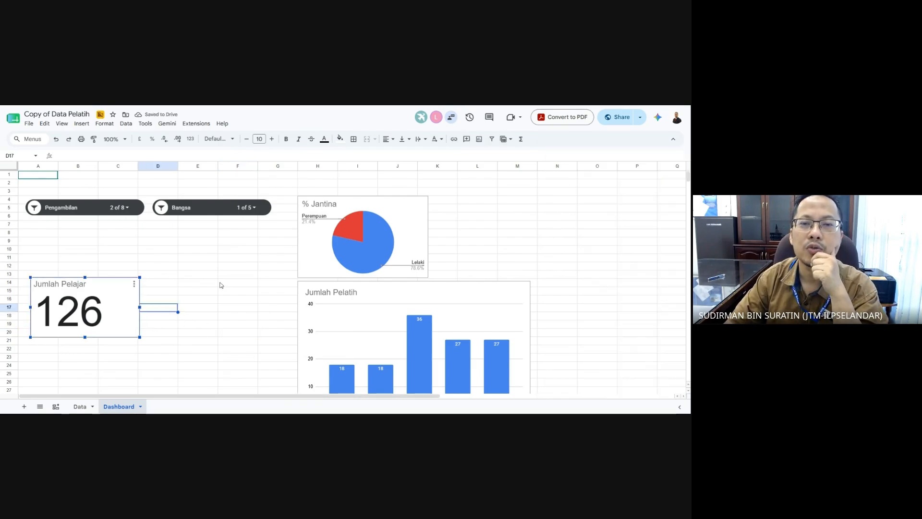
- Move the Jumlah Pelatih bar chart beside the scorecard and shrink it
click(199, 339)
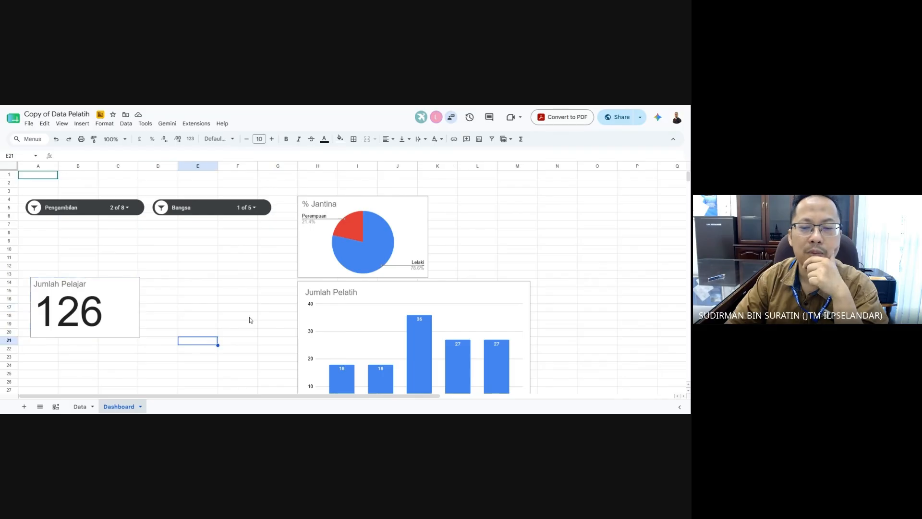
scroll(379, 296, down, 1)
click(379, 296)
drag(388, 269, 233, 260)
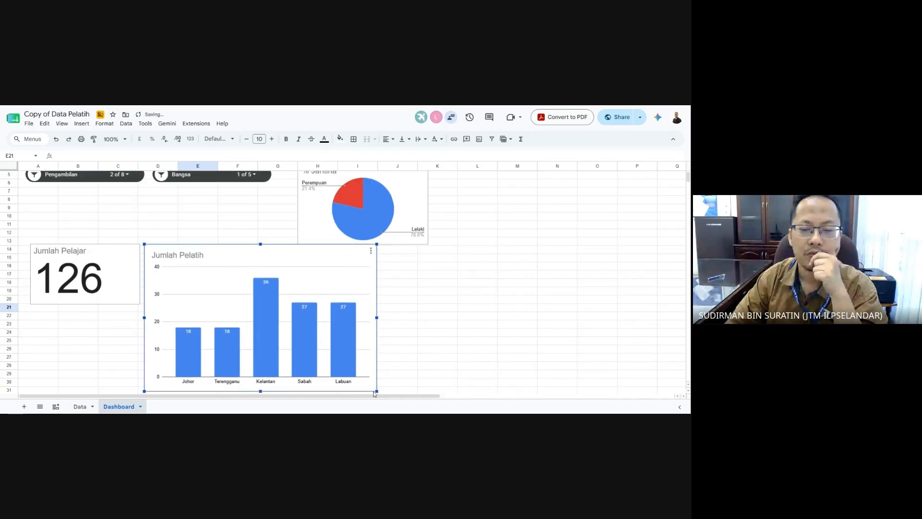
drag(373, 388, 306, 346)
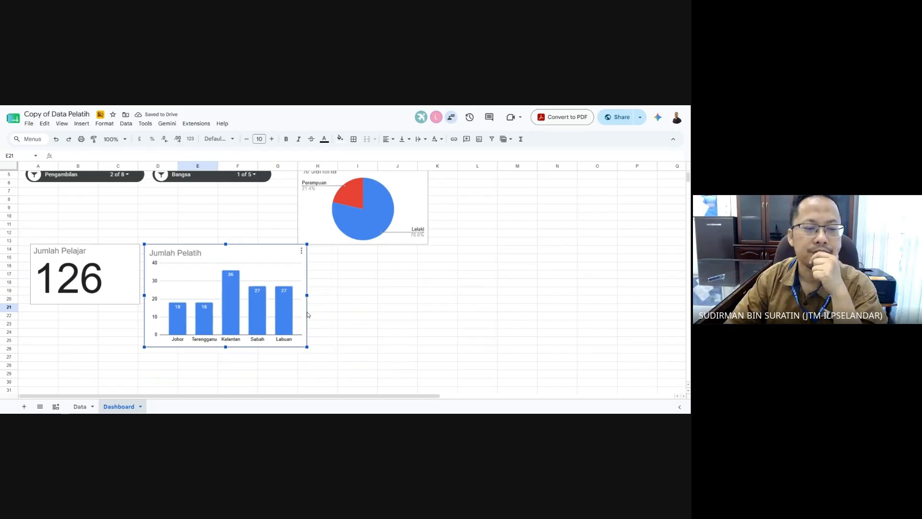
click(389, 326)
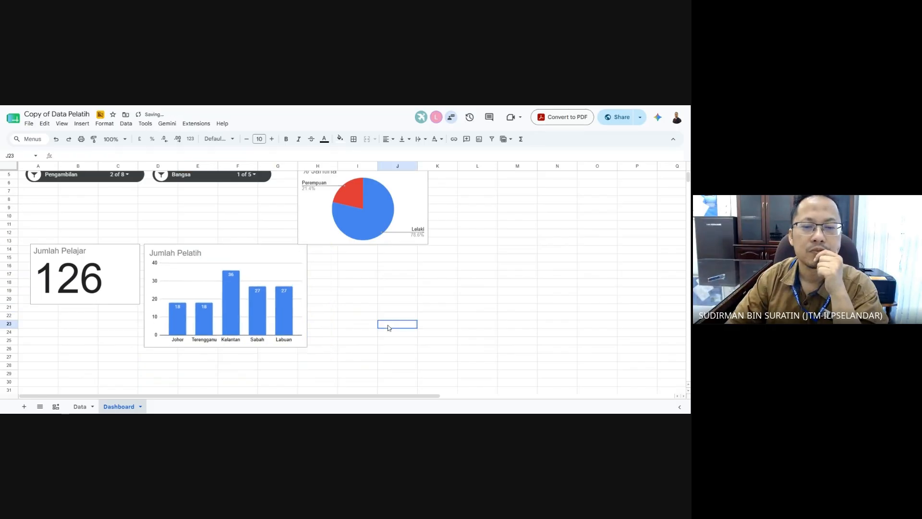
- Move the % Jantina pie chart beside the bar chart
click(328, 217)
drag(328, 217, 334, 304)
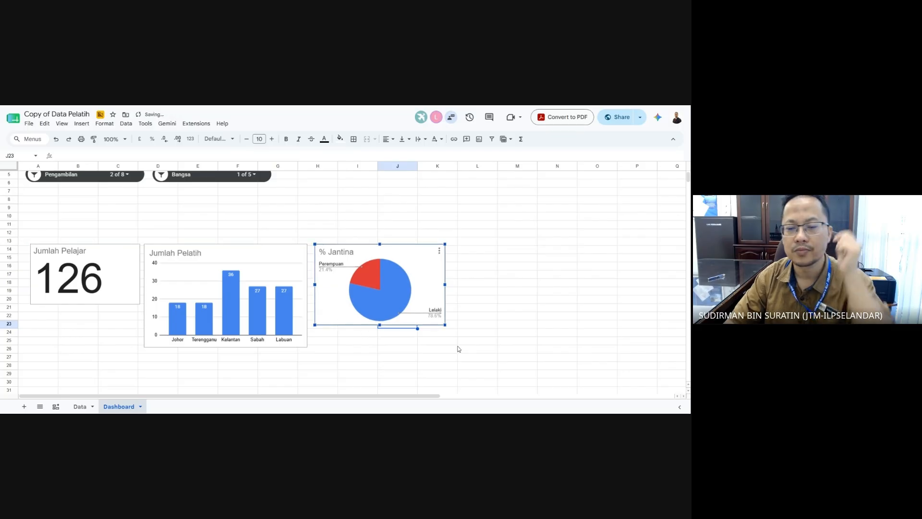
click(478, 352)
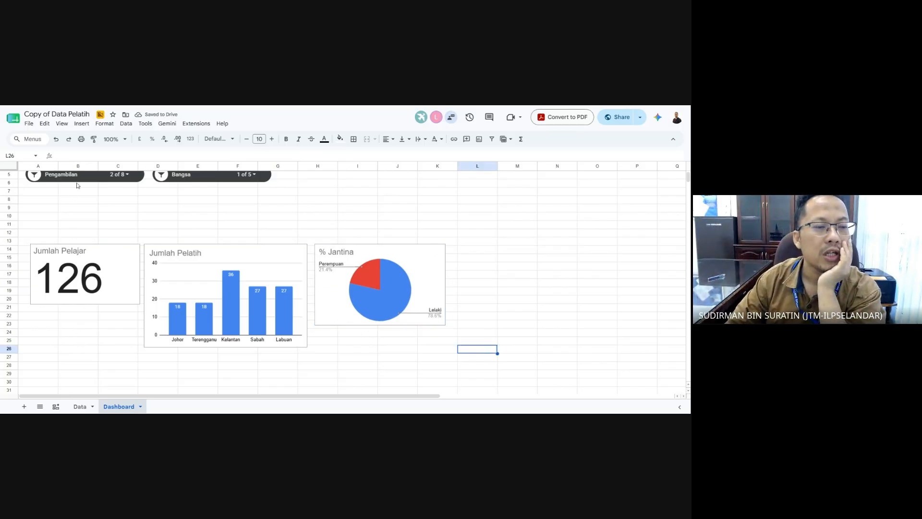
scroll(105, 180, up, 2)
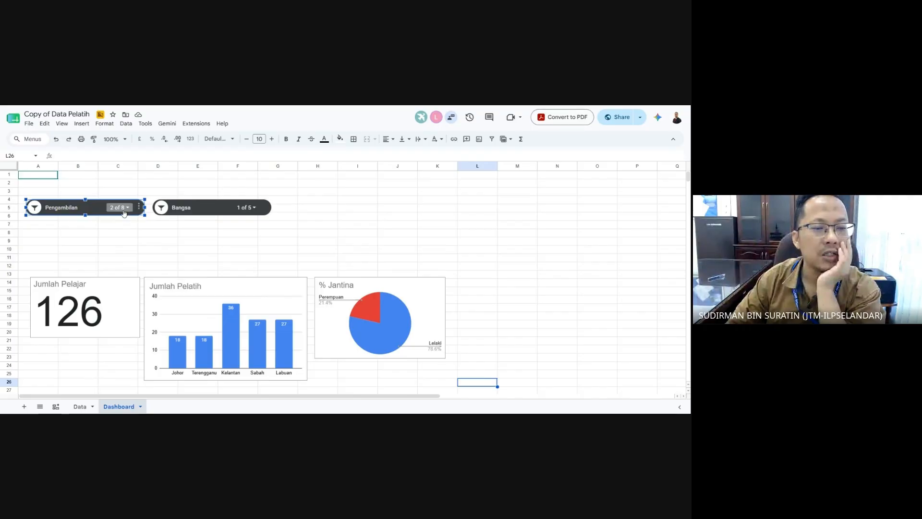
- Raise the scorecard to about row 8, put the bar chart beneath it, and lift the pie chart
click(128, 208)
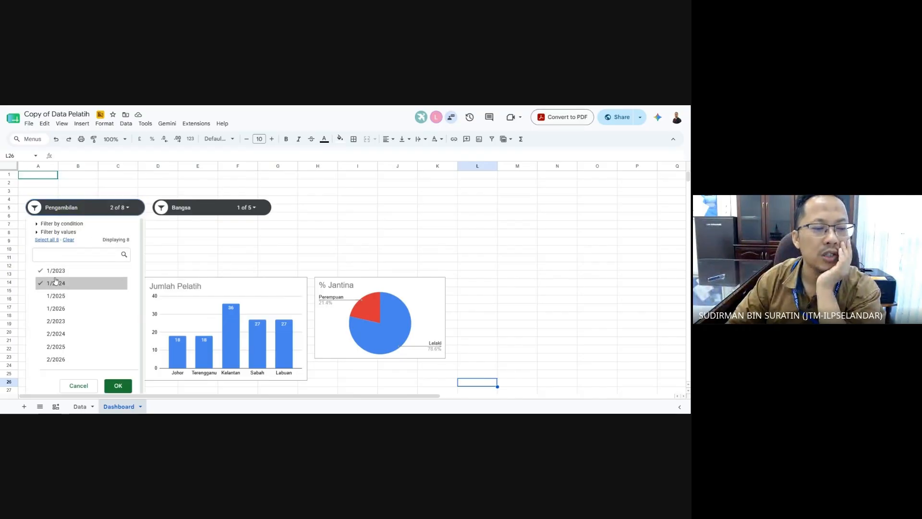
click(197, 250)
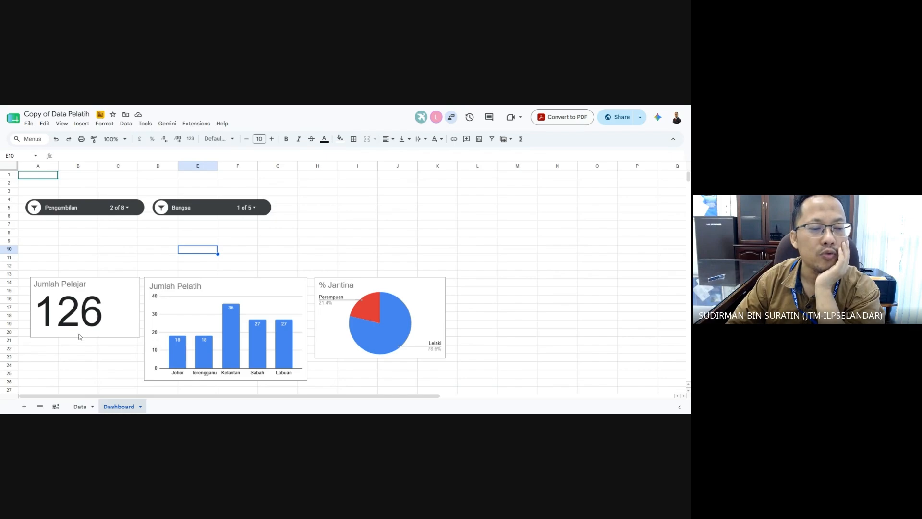
click(115, 300)
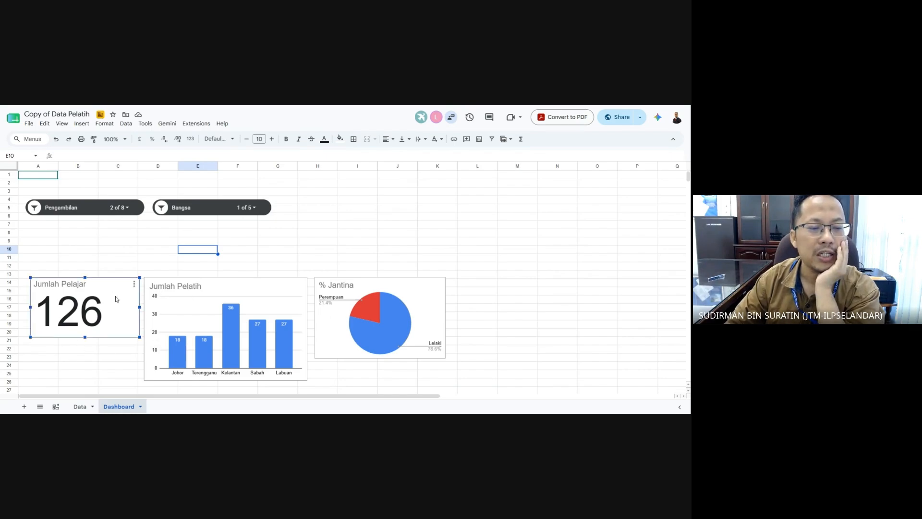
drag(114, 291, 114, 253)
drag(140, 298, 136, 295)
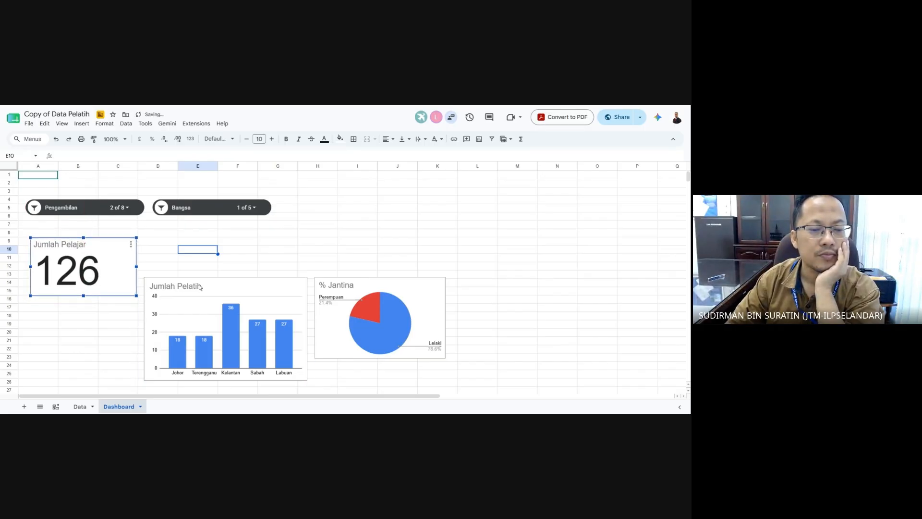
click(233, 268)
click(211, 296)
drag(211, 296, 97, 318)
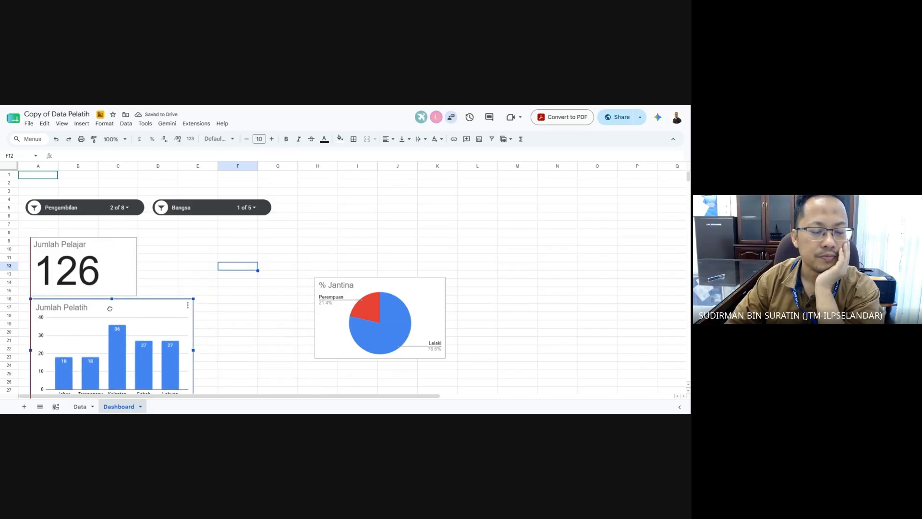
click(425, 316)
drag(425, 316, 393, 264)
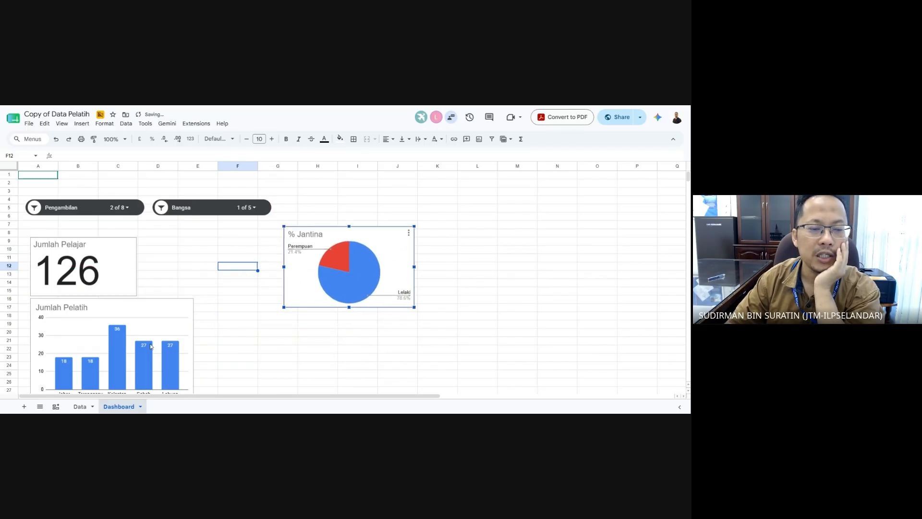
- Narrow the scorecard, place the bar chart beside it and the pie chart below
click(130, 266)
drag(137, 267, 108, 266)
click(136, 309)
drag(142, 308, 228, 247)
click(363, 238)
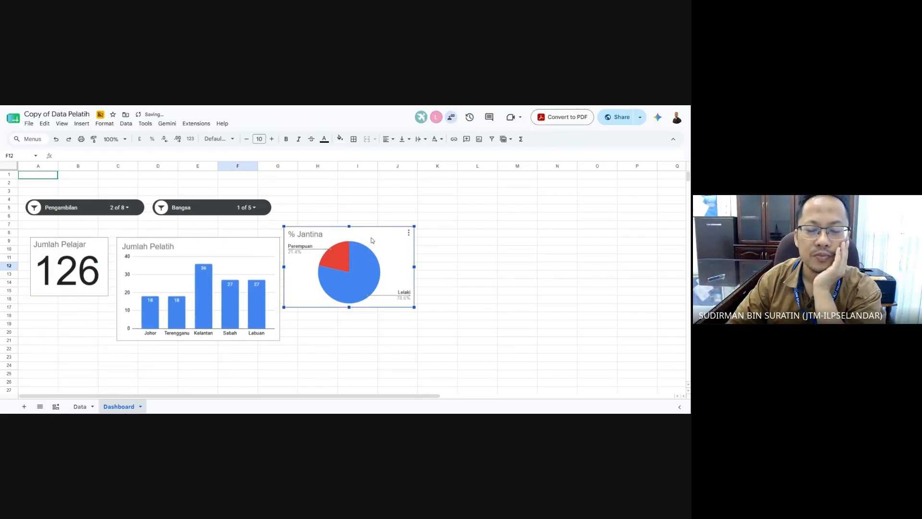
drag(382, 235, 246, 370)
- Select all periods in the Pengambilan slicer so the scorecard shows 477
scroll(265, 263, down, 1)
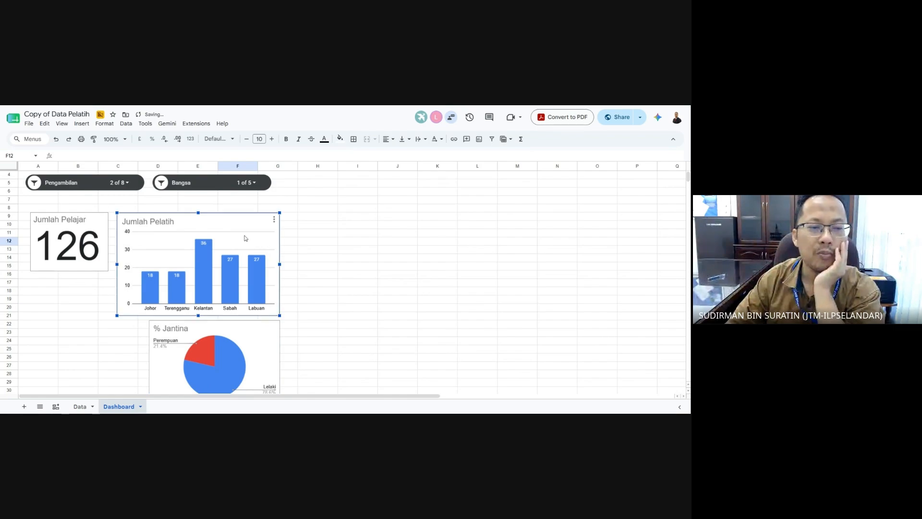
click(119, 183)
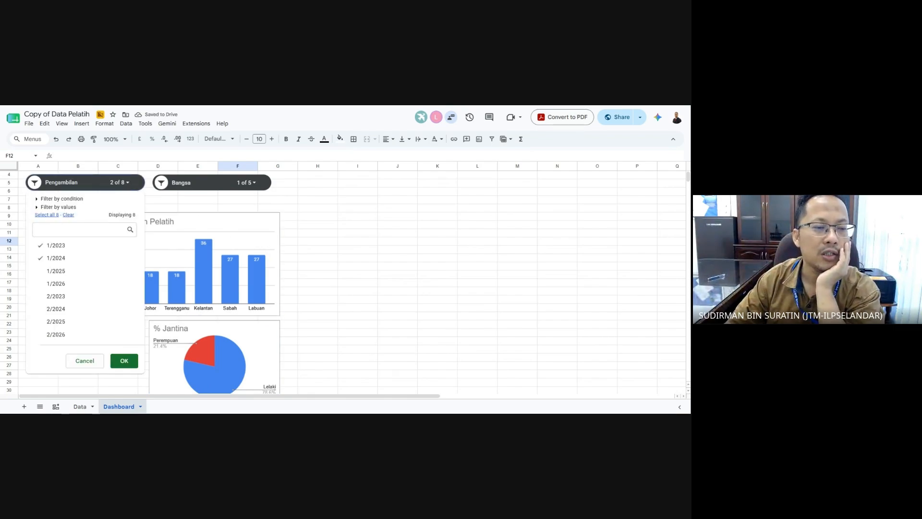
click(48, 214)
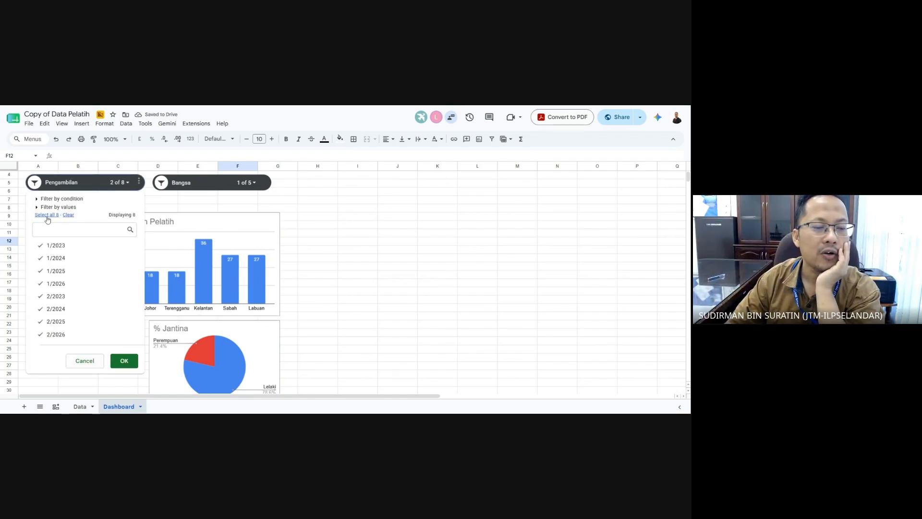
click(123, 360)
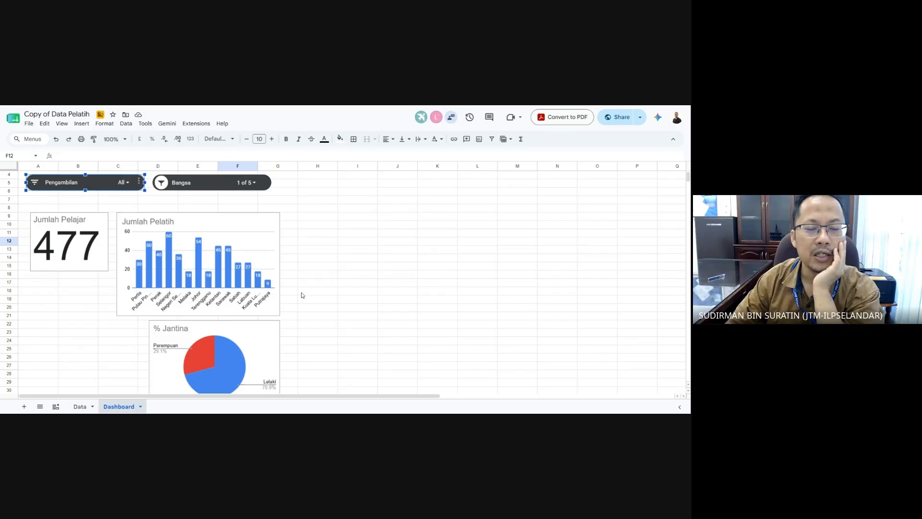
- Widen the Jumlah Pelatih bar chart to column H and align the % Jantina pie beneath it
click(279, 250)
drag(279, 264, 338, 264)
click(357, 299)
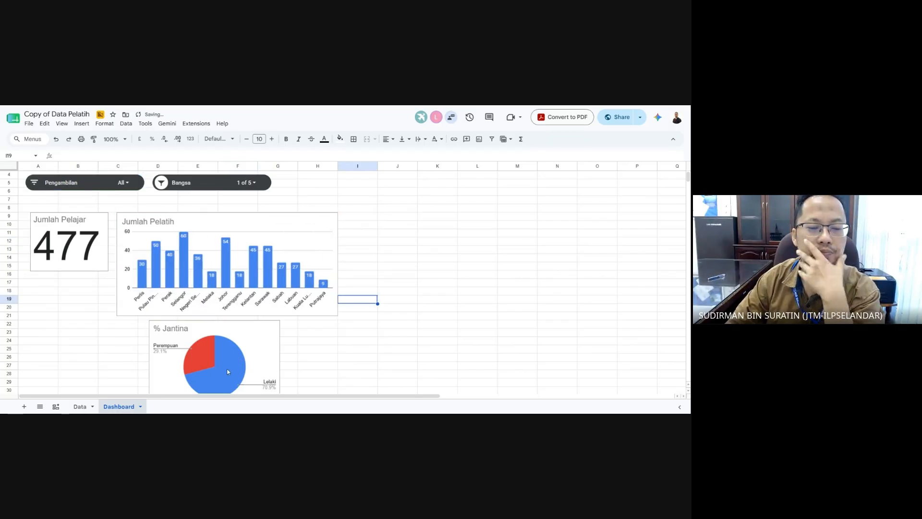
scroll(252, 353, down, 2)
click(268, 311)
drag(268, 311, 229, 307)
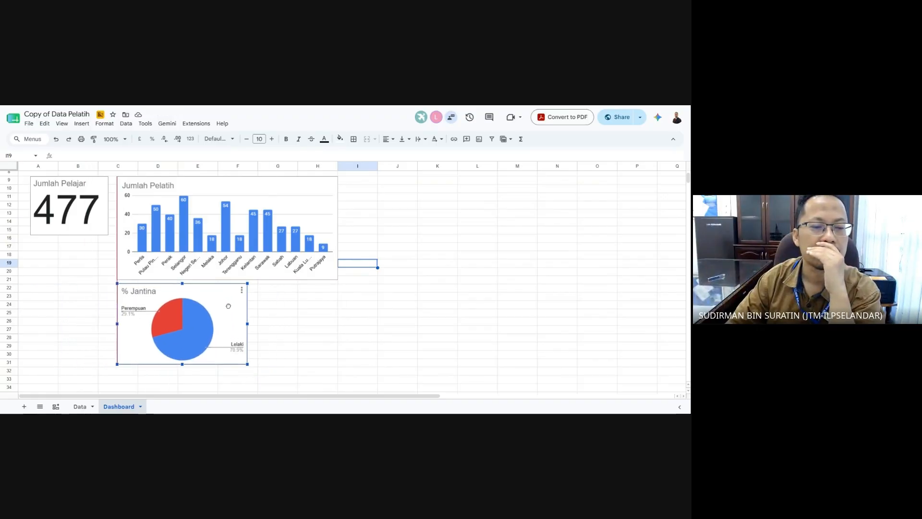
click(335, 338)
scroll(339, 346, up, 3)
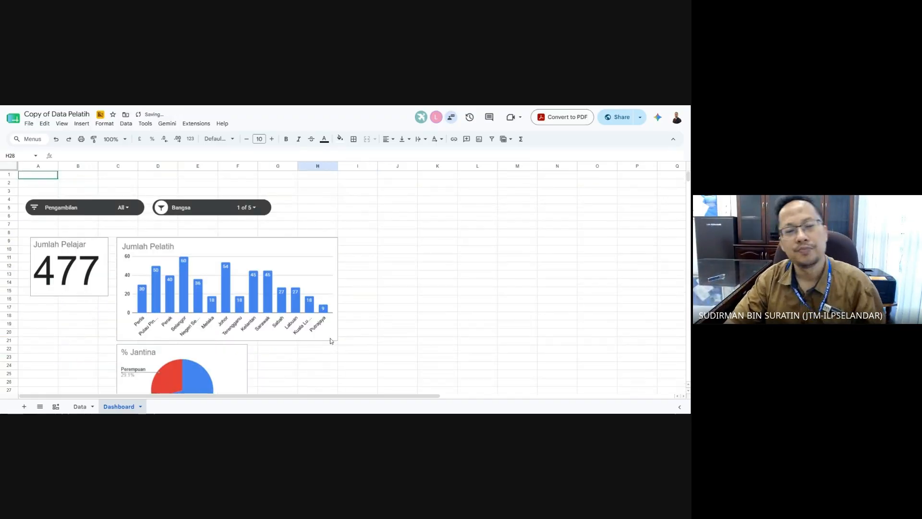
click(365, 283)
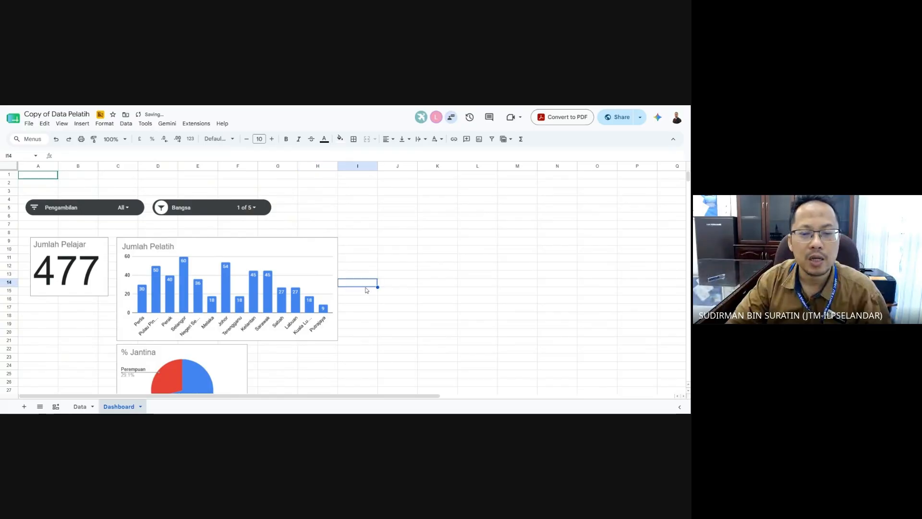
scroll(366, 290, down, 3)
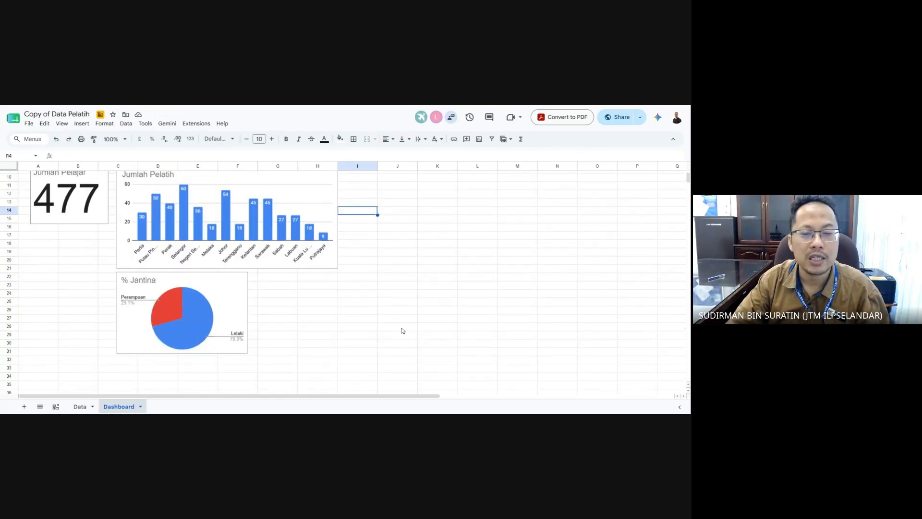
scroll(402, 330, up, 3)
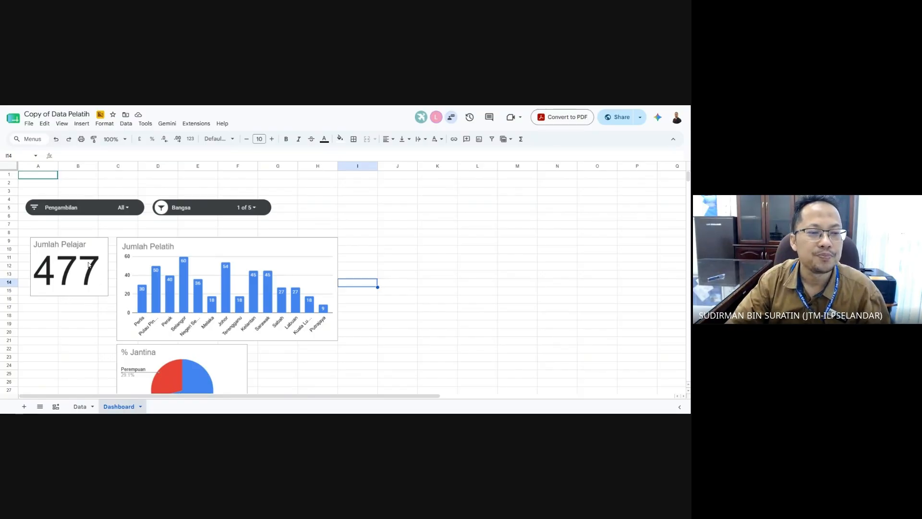
- Select all five values in the Bangsa slicer so the scorecard shows 999
click(123, 207)
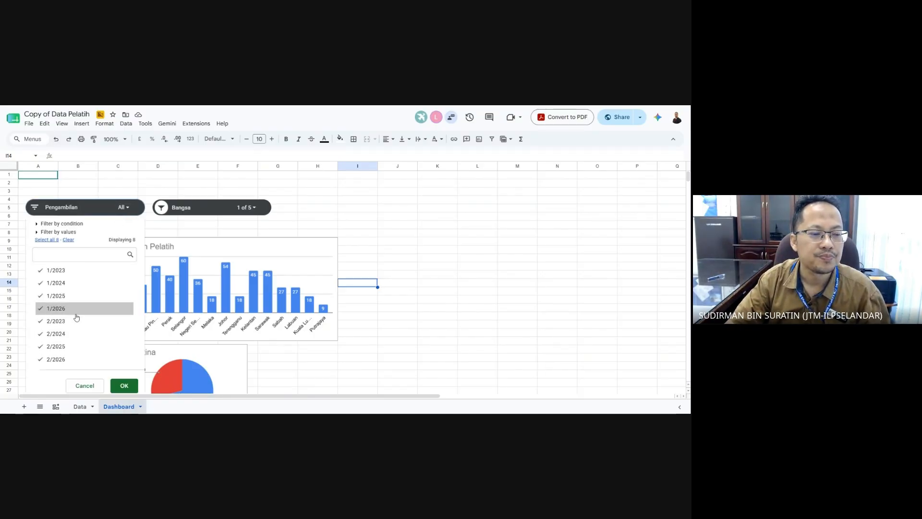
click(214, 209)
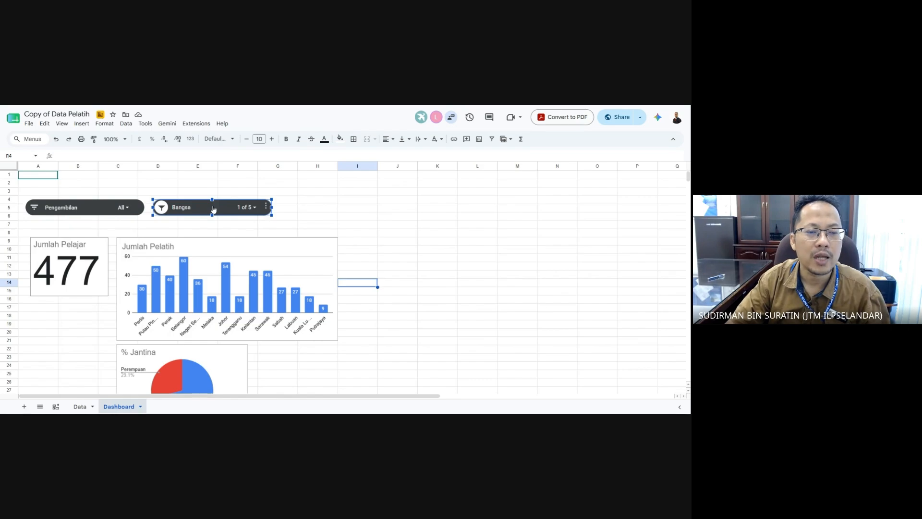
click(253, 207)
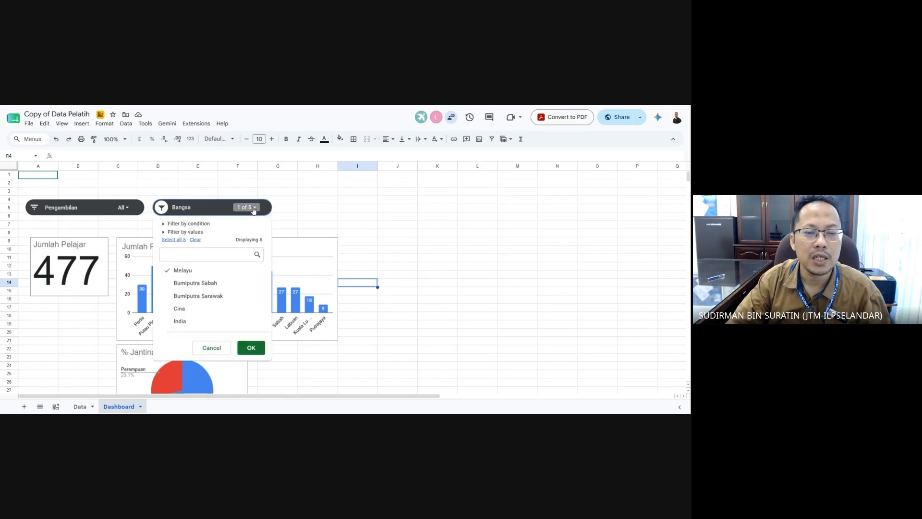
click(178, 240)
click(251, 348)
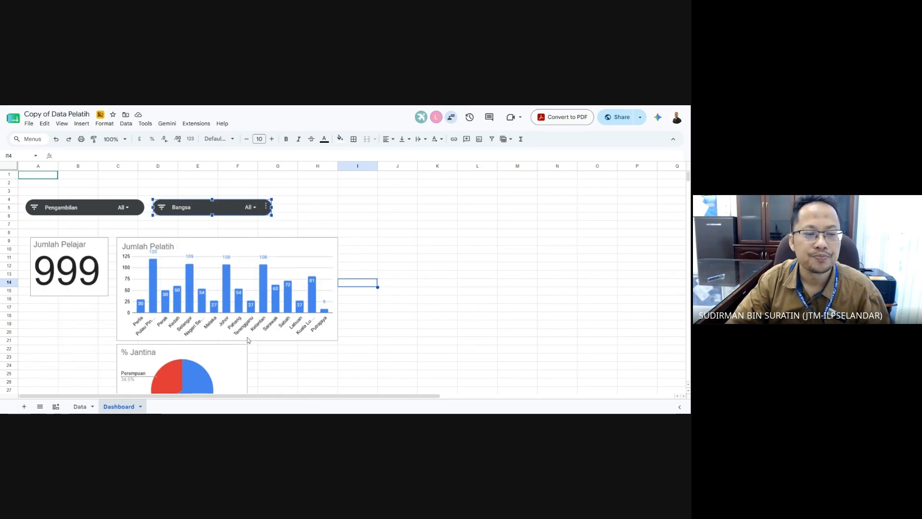
click(391, 339)
scroll(392, 337, down, 1)
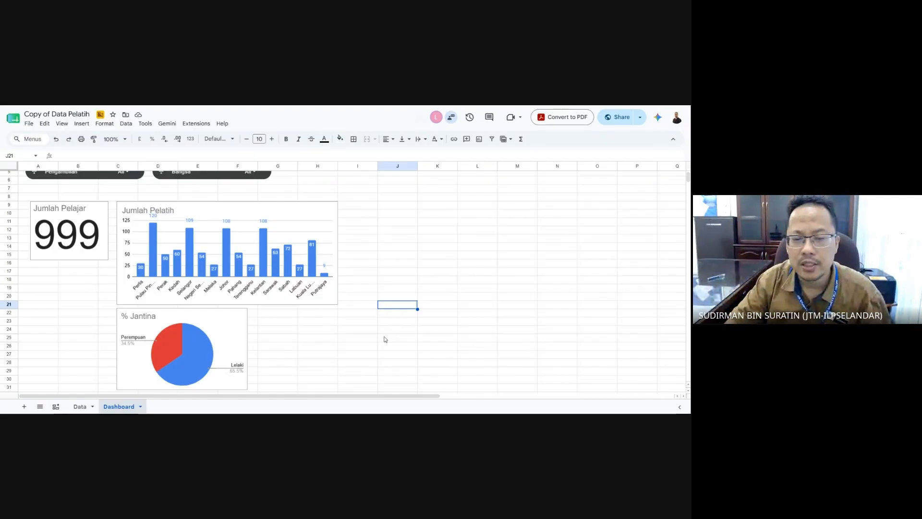
click(343, 356)
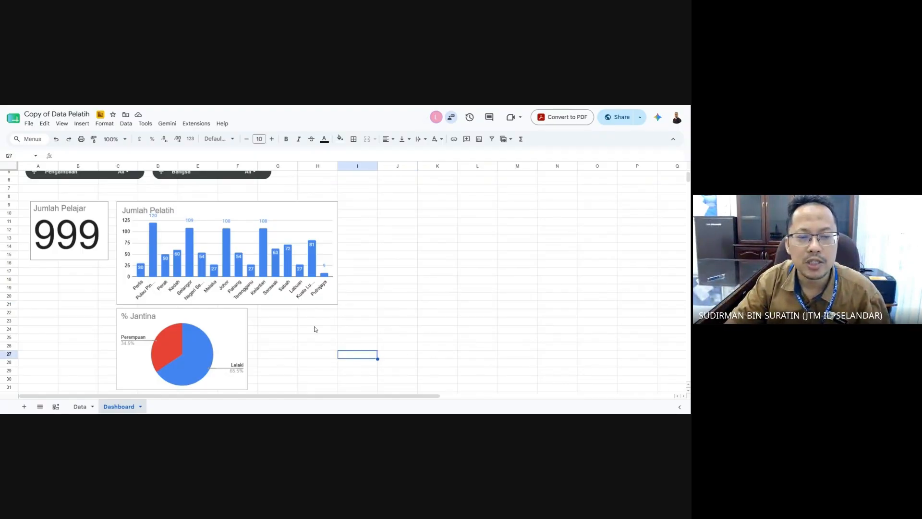
scroll(315, 331, up, 1)
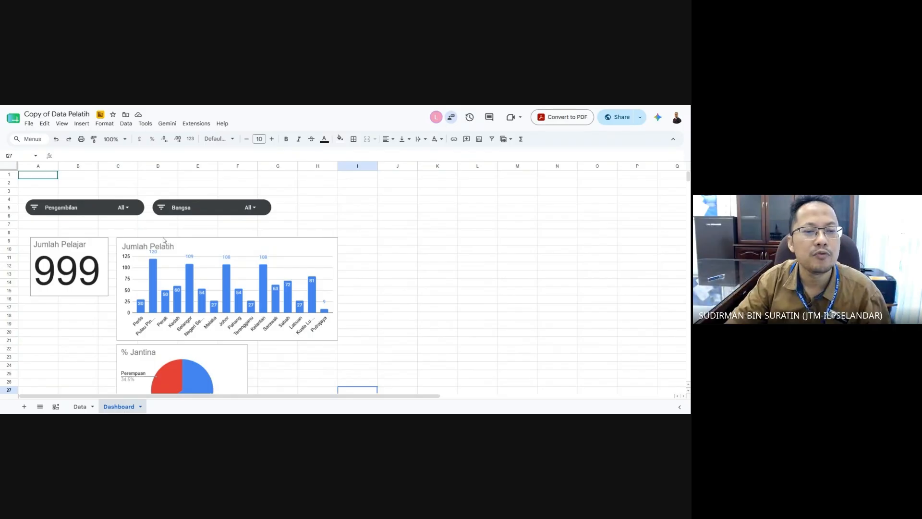
- Move the Bangsa slicer down to row 6 and place the Pengambilan slicer beside it above the charts
click(390, 226)
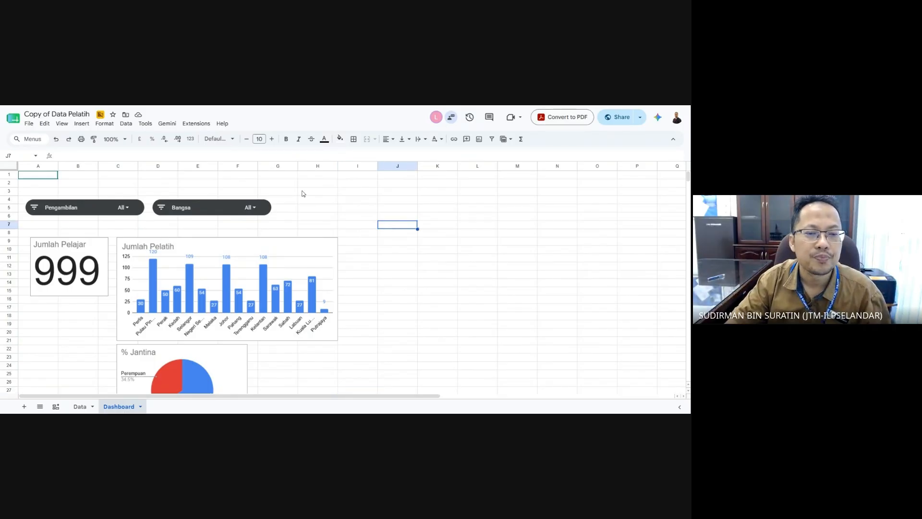
drag(358, 191, 317, 191)
click(99, 209)
drag(93, 203, 93, 184)
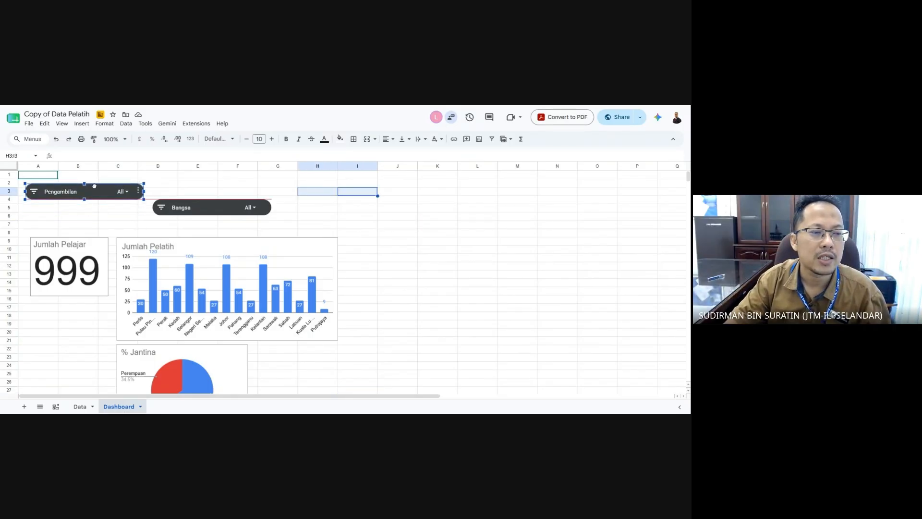
click(222, 208)
mouse_move(222, 208)
mouse_down()
mouse_move(215, 183)
mouse_move(218, 215)
mouse_up()
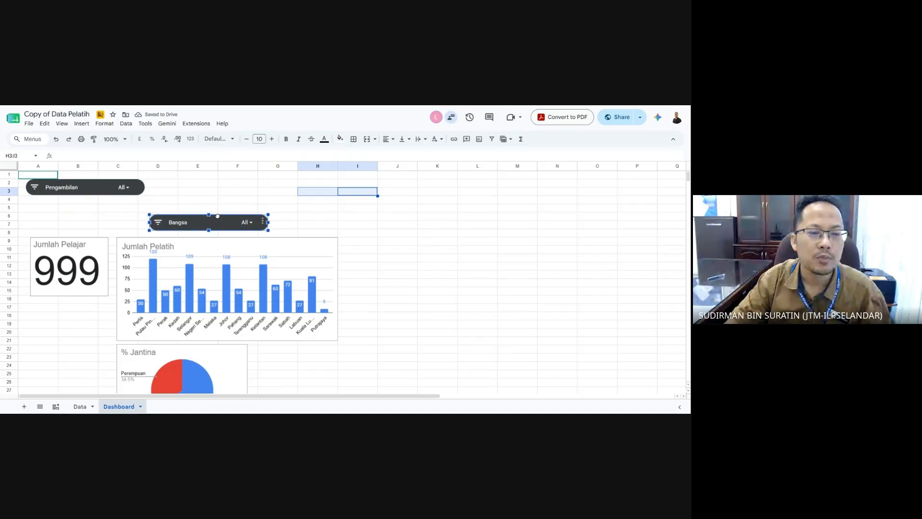
click(109, 208)
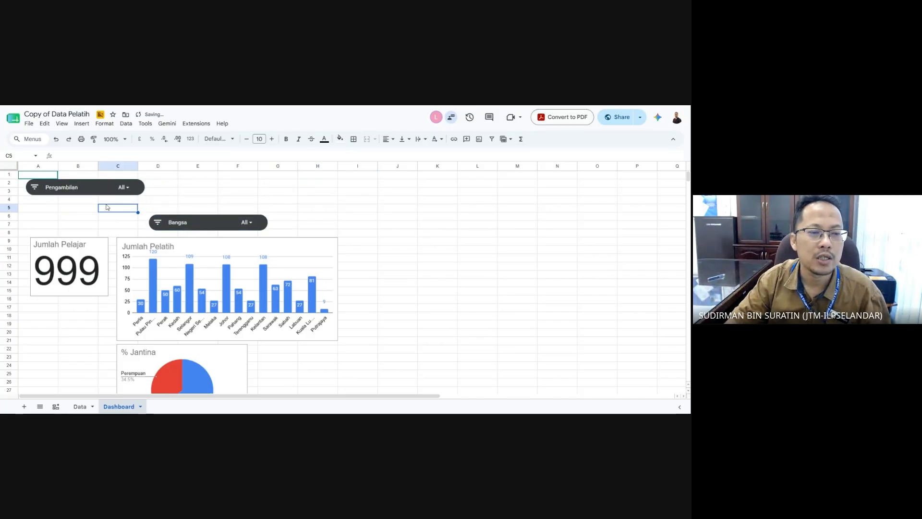
click(108, 217)
drag(105, 191, 103, 221)
click(365, 201)
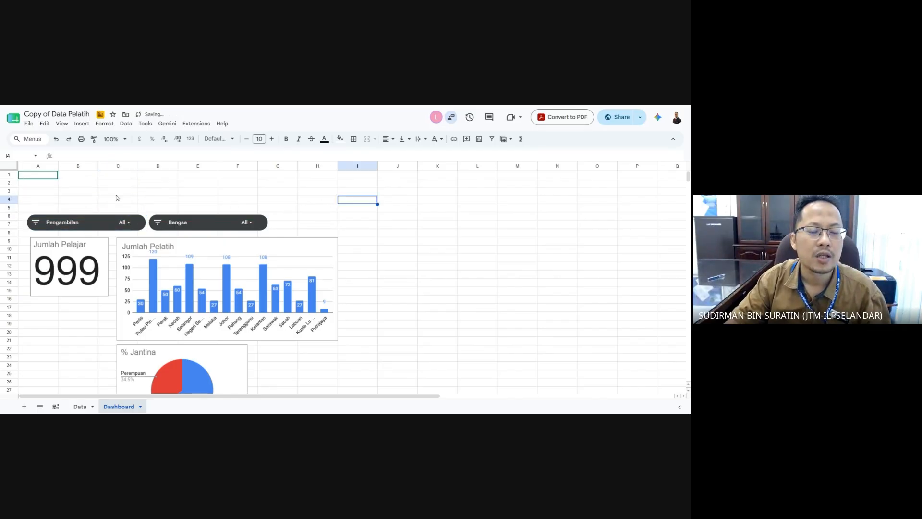
click(64, 181)
click(48, 185)
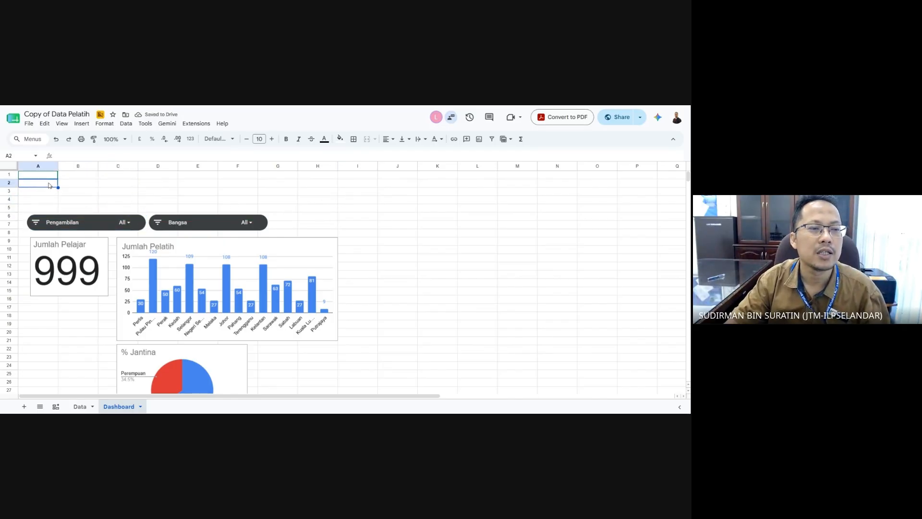
- Look through the Insert menu without adding anything, then bring up the File menu
click(81, 124)
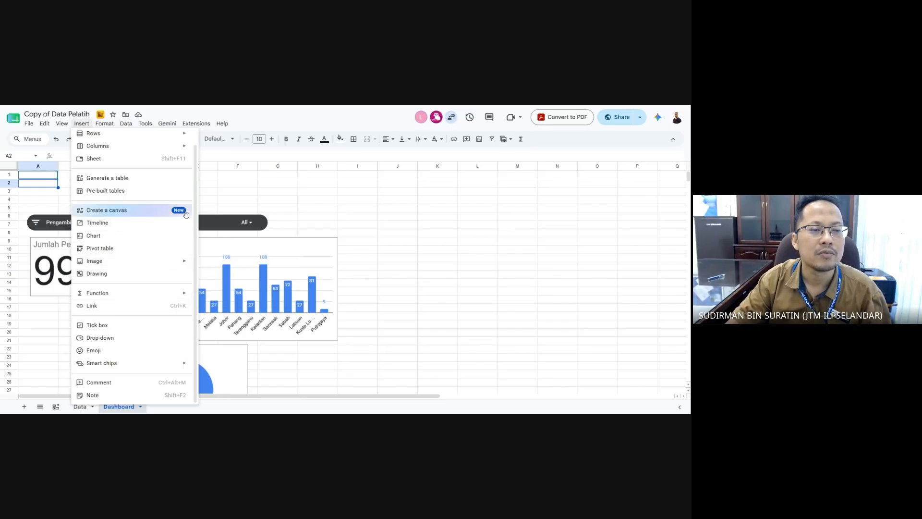
click(352, 217)
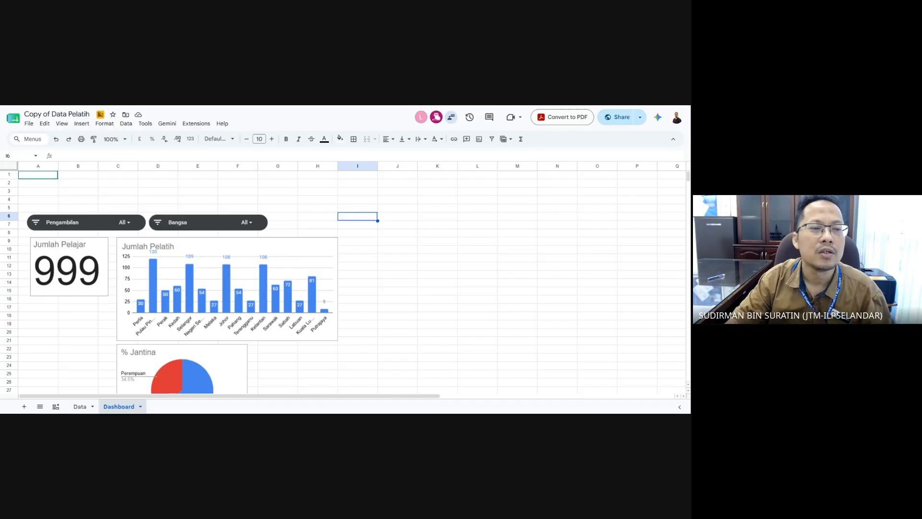
click(82, 124)
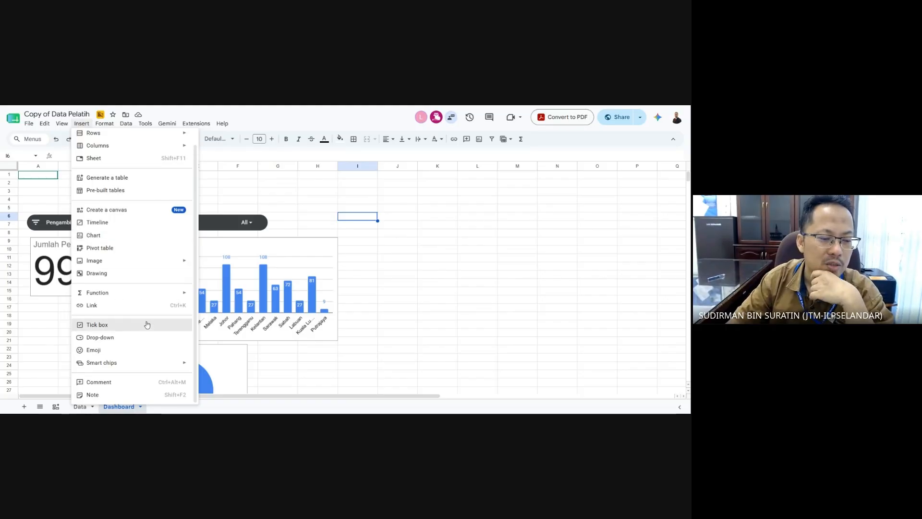
click(397, 324)
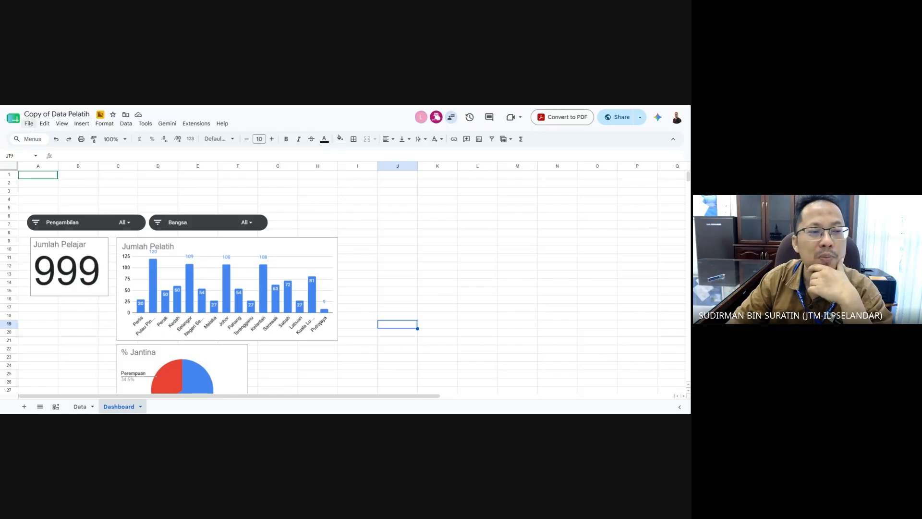
click(29, 123)
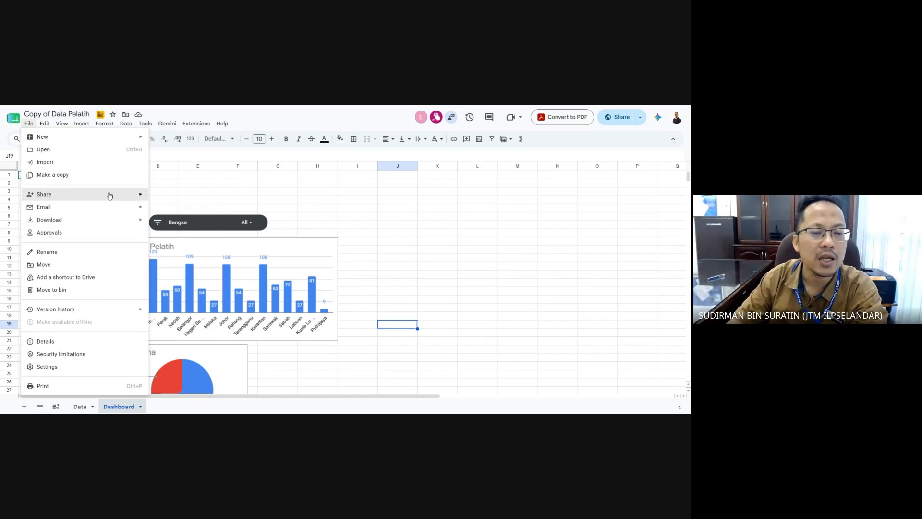
- Open the Publish to the web settings from File > Share
mouse_move(110, 196)
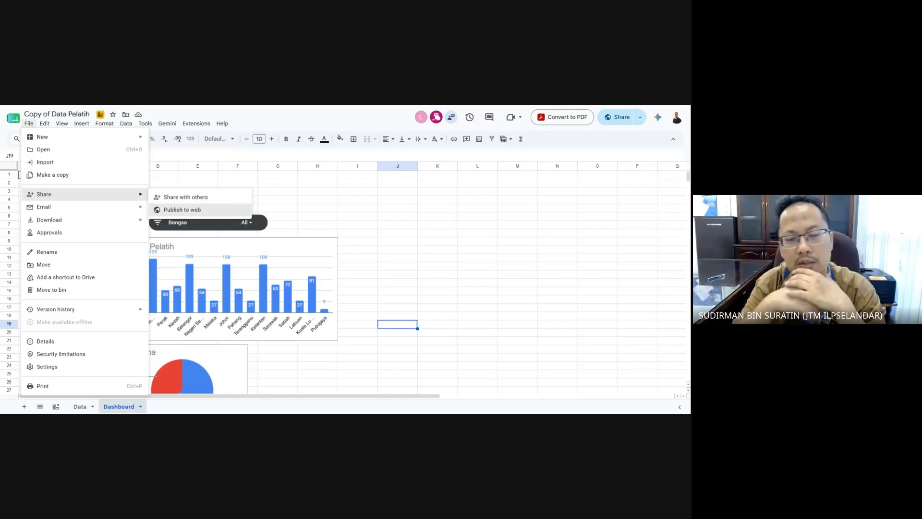
click(190, 212)
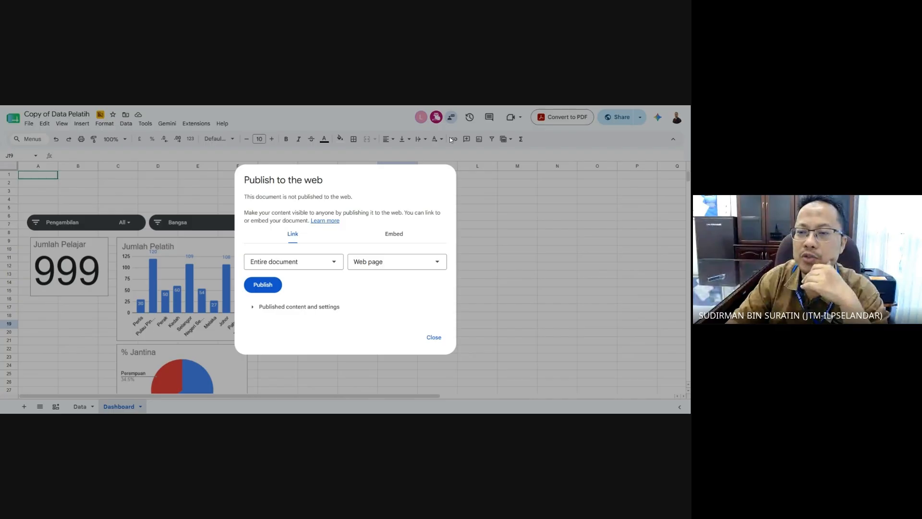
- On the Link tab, choose to publish only the Dashboard sheet as a Web page
click(401, 238)
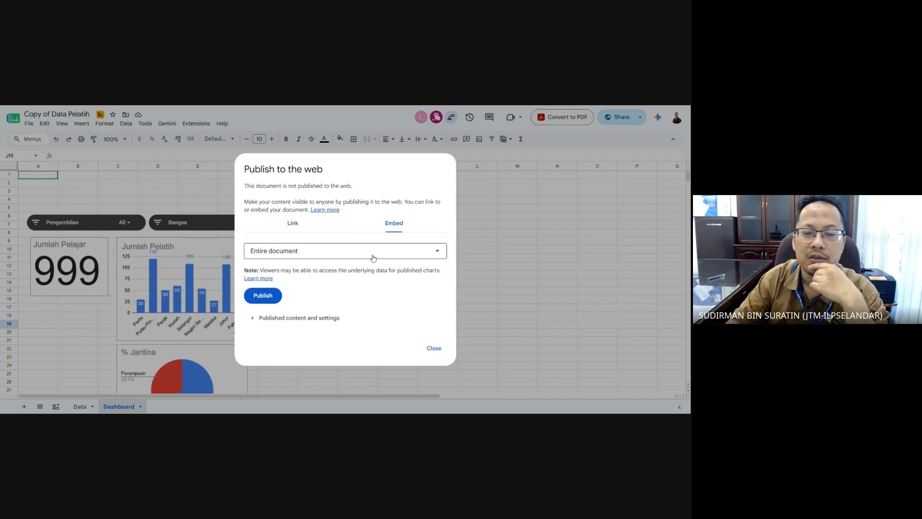
click(299, 223)
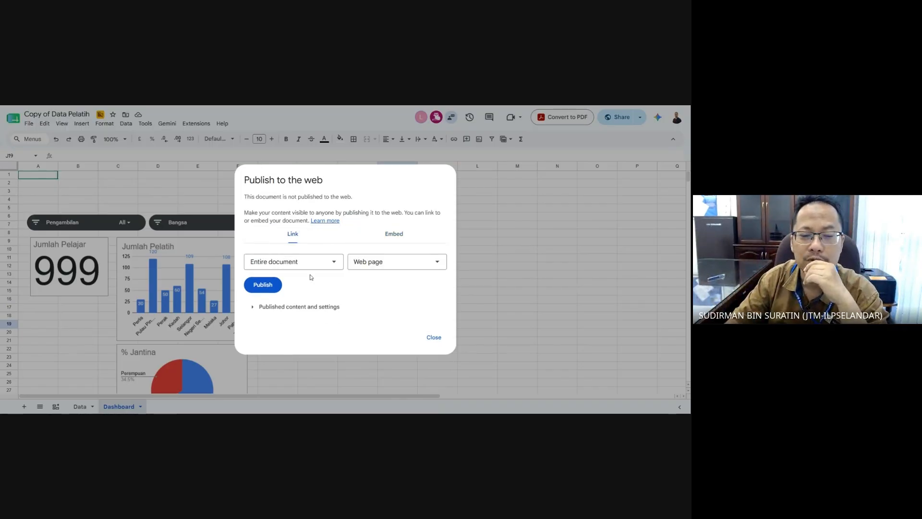
click(290, 265)
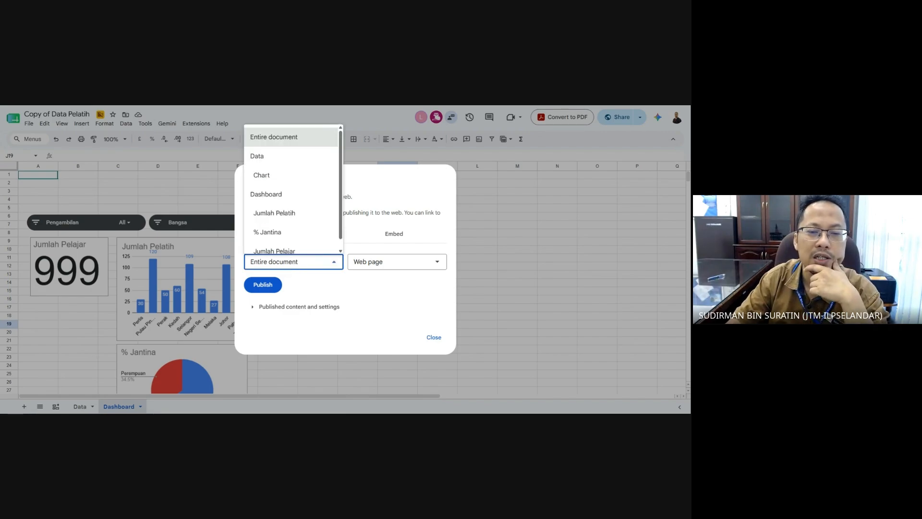
click(283, 201)
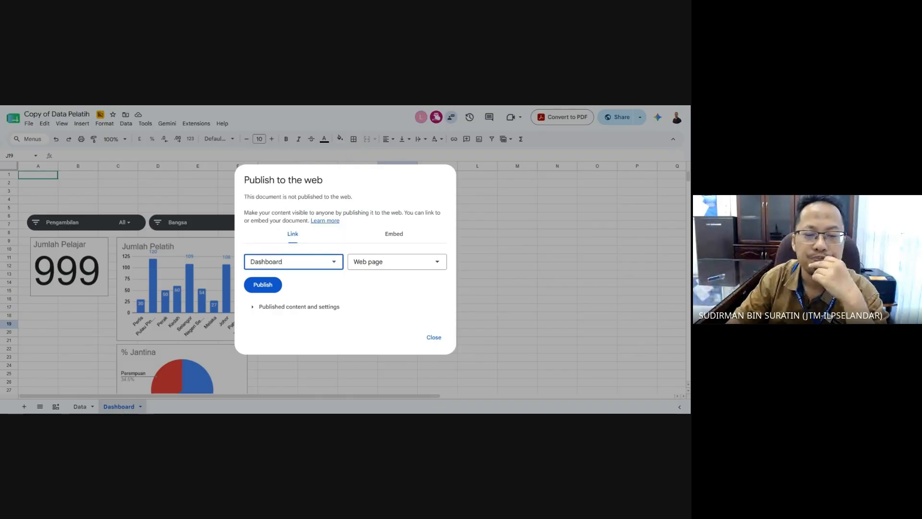
click(374, 262)
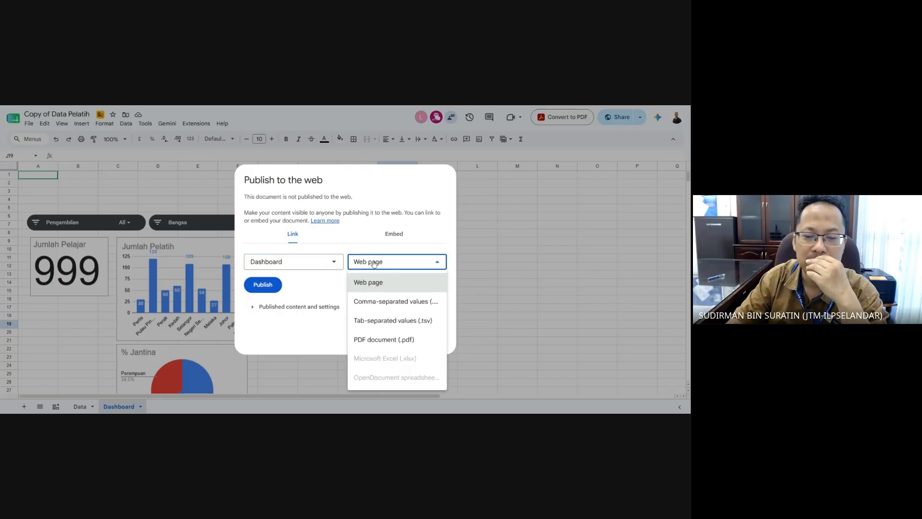
click(324, 291)
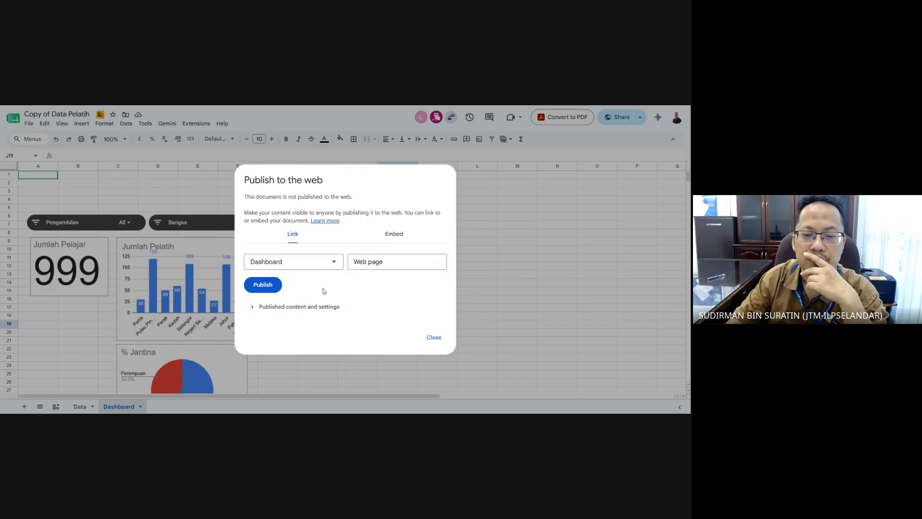
- Leave content as Entire document with no access restriction, then publish and confirm
click(252, 308)
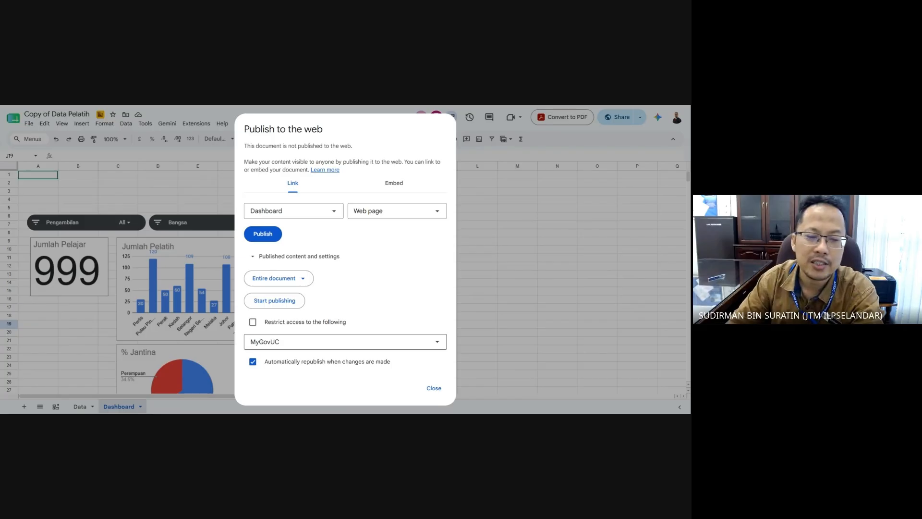
click(304, 280)
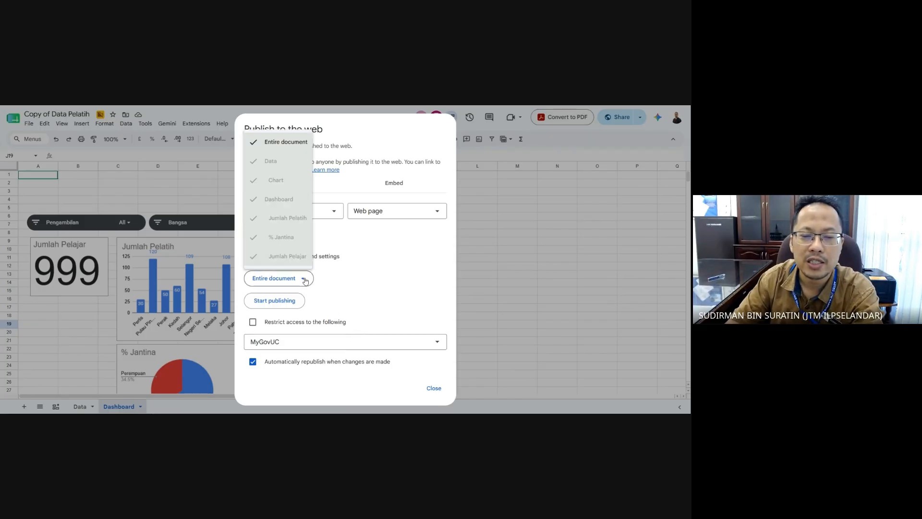
click(370, 291)
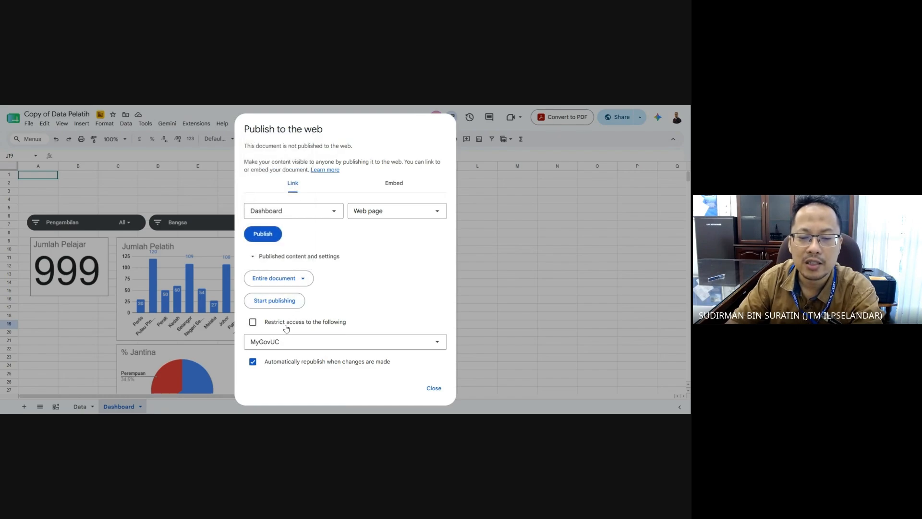
click(253, 322)
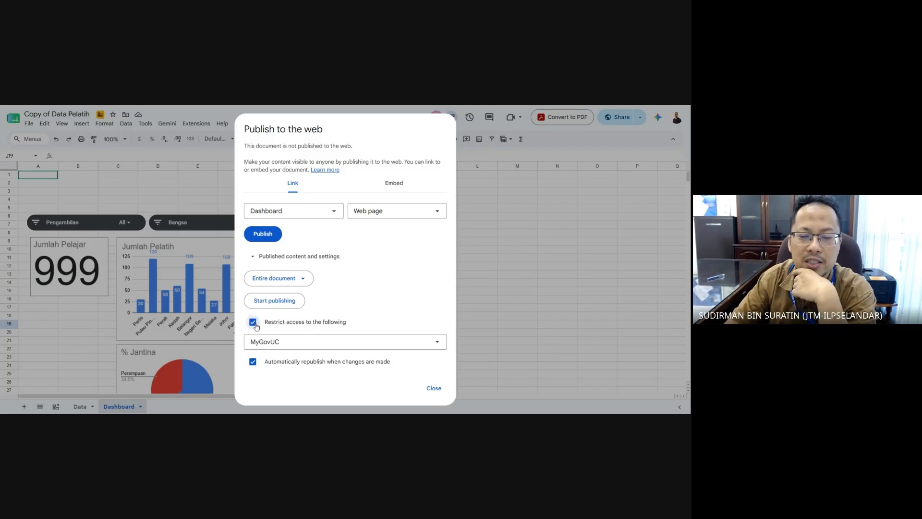
click(294, 343)
click(300, 342)
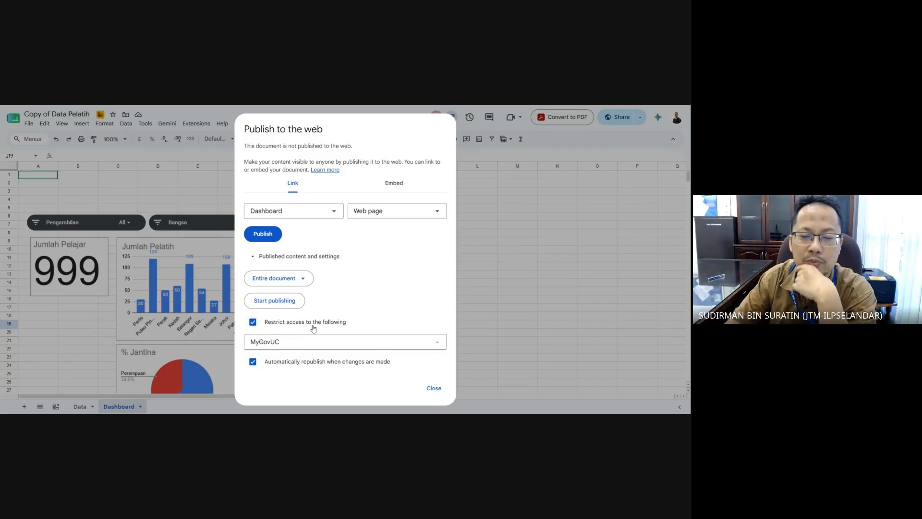
click(253, 322)
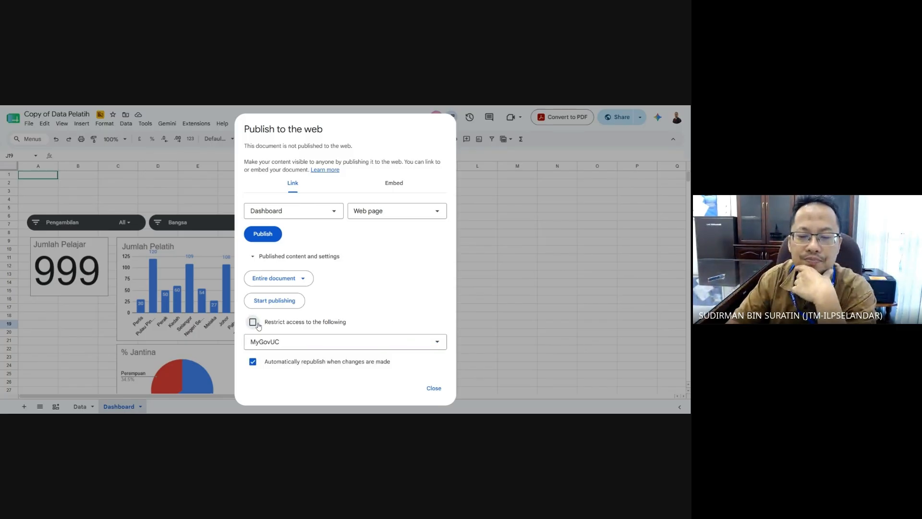
click(262, 235)
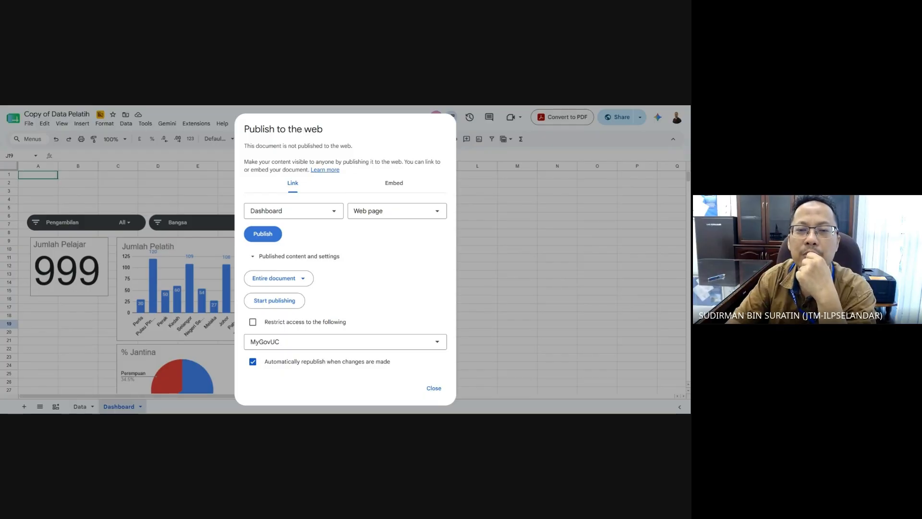
key(Return)
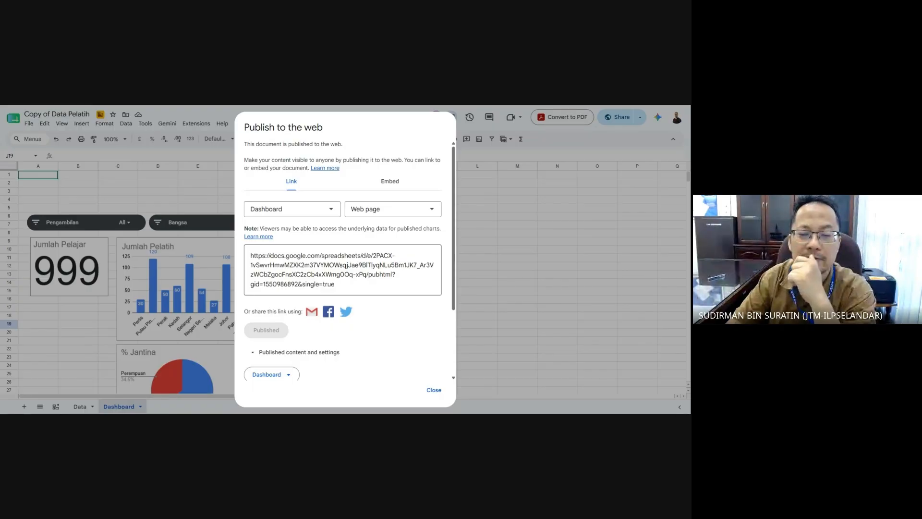
- Copy the Dashboard's published web link and close the Publish to the web dialog
scroll(365, 299, down, 2)
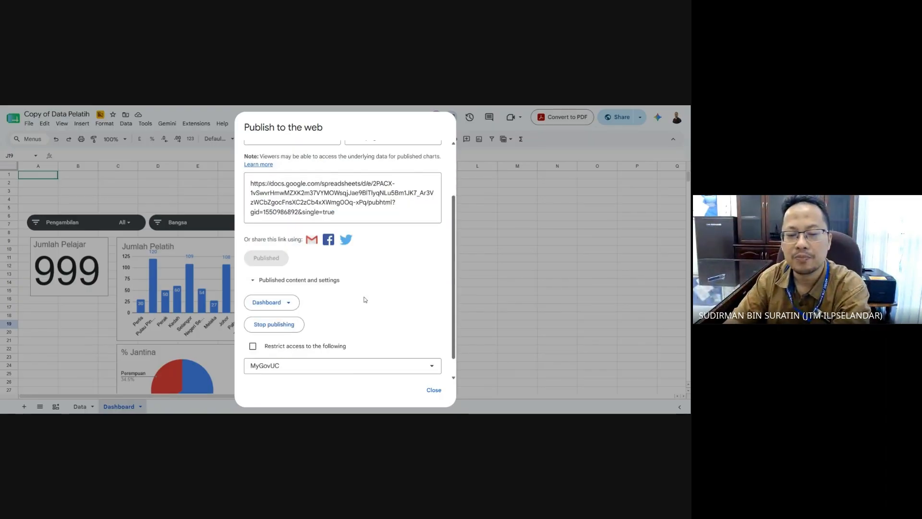
click(341, 212)
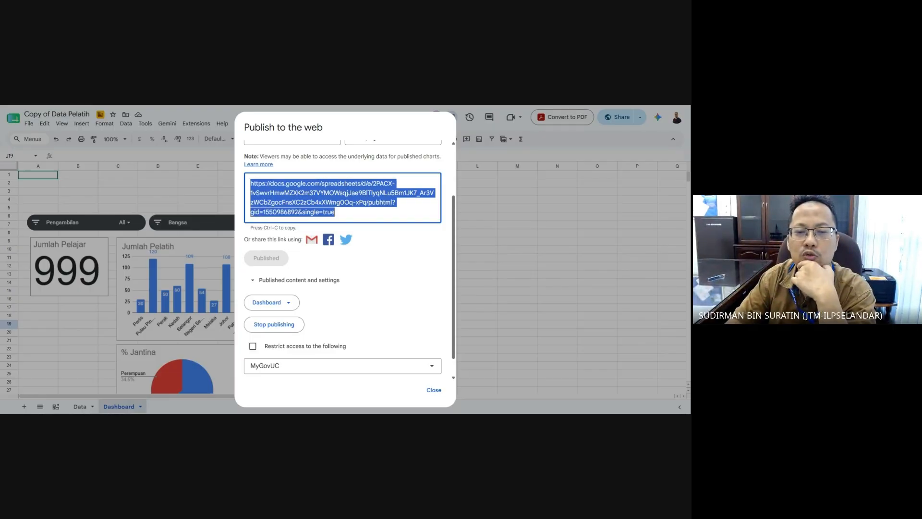
key(alt+Tab)
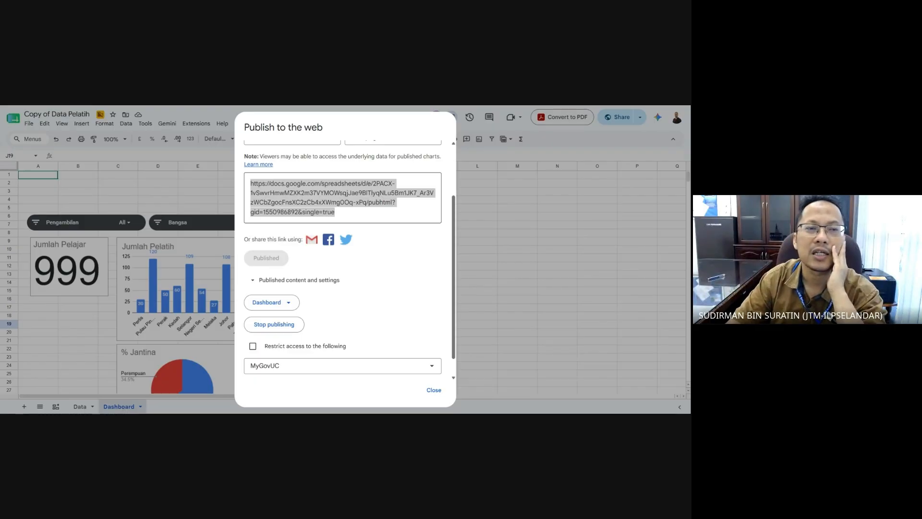
key(alt+Tab)
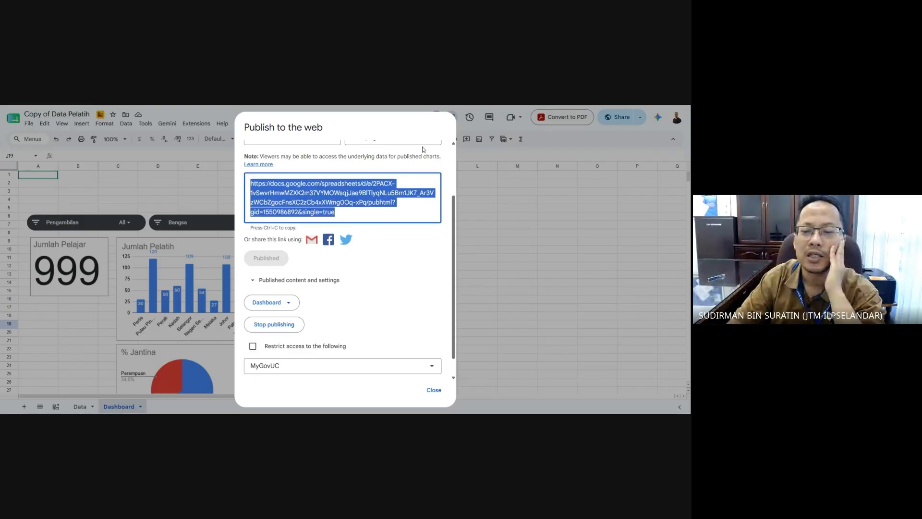
click(434, 390)
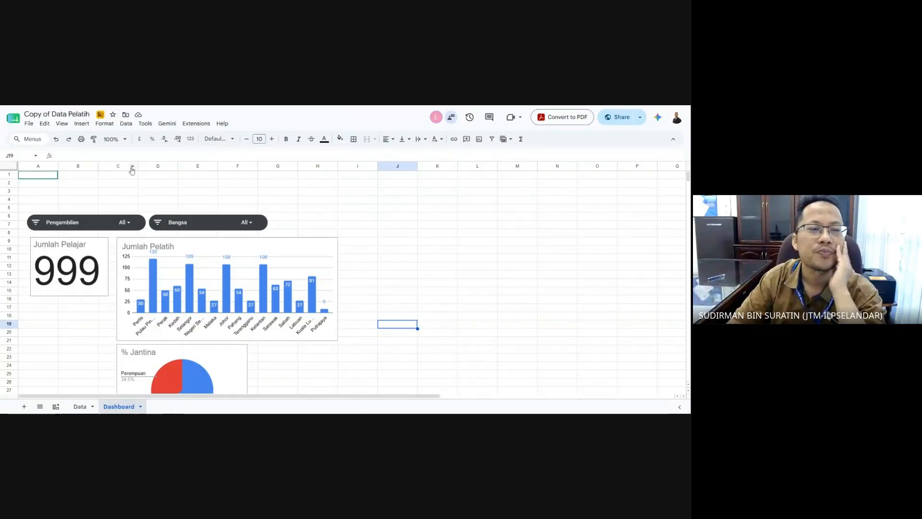
- Hide the formula bar and the gridlines on the Dashboard sheet
click(62, 126)
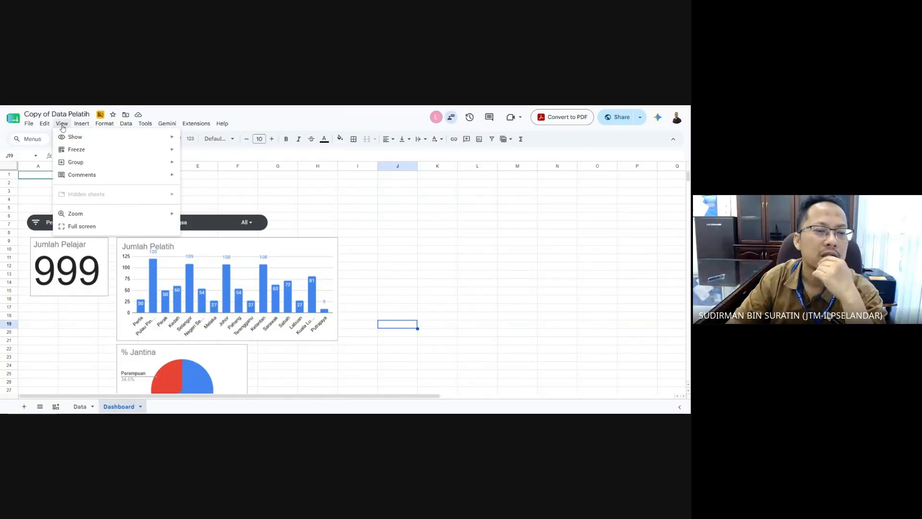
mouse_move(73, 140)
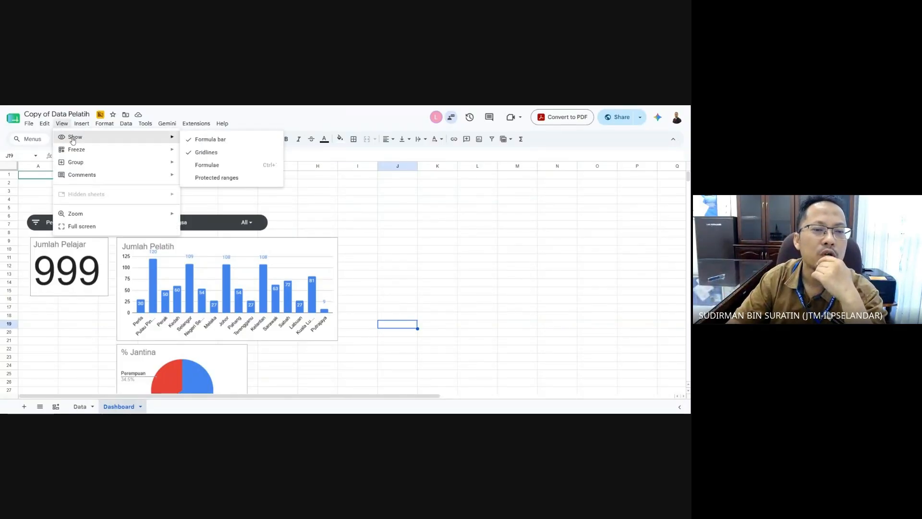
click(180, 140)
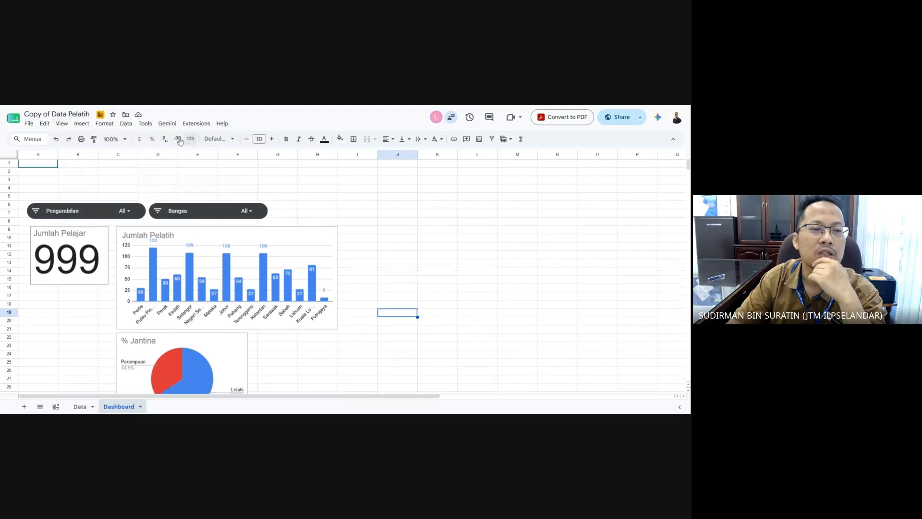
click(67, 125)
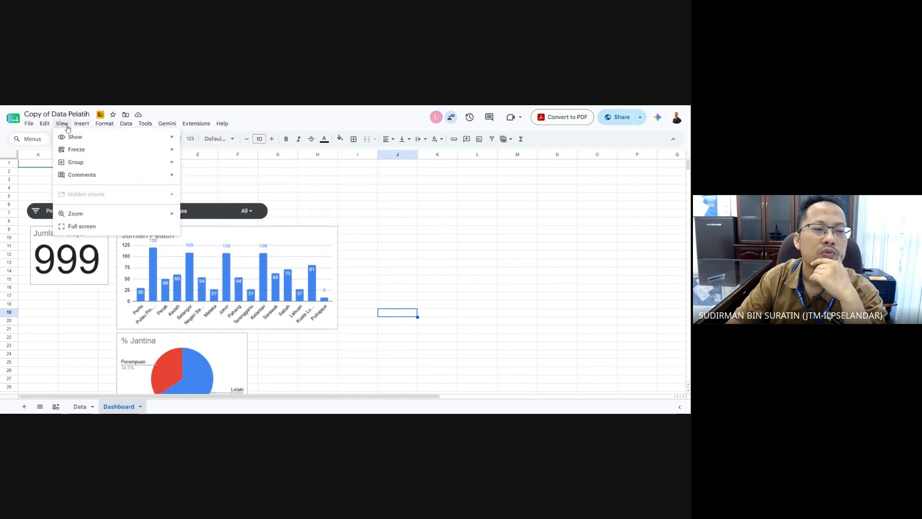
mouse_move(75, 136)
click(224, 151)
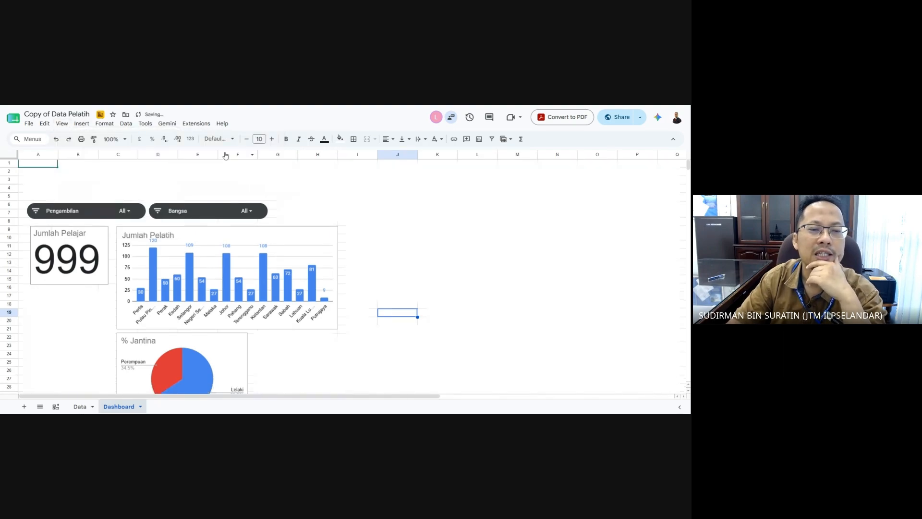
click(427, 216)
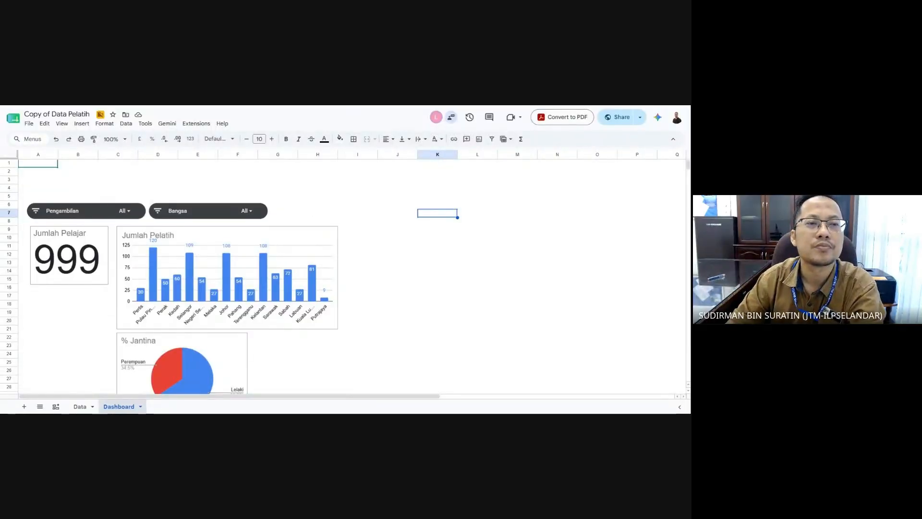
- Give anyone with the link Viewer access to the spreadsheet and copy its share link
click(28, 123)
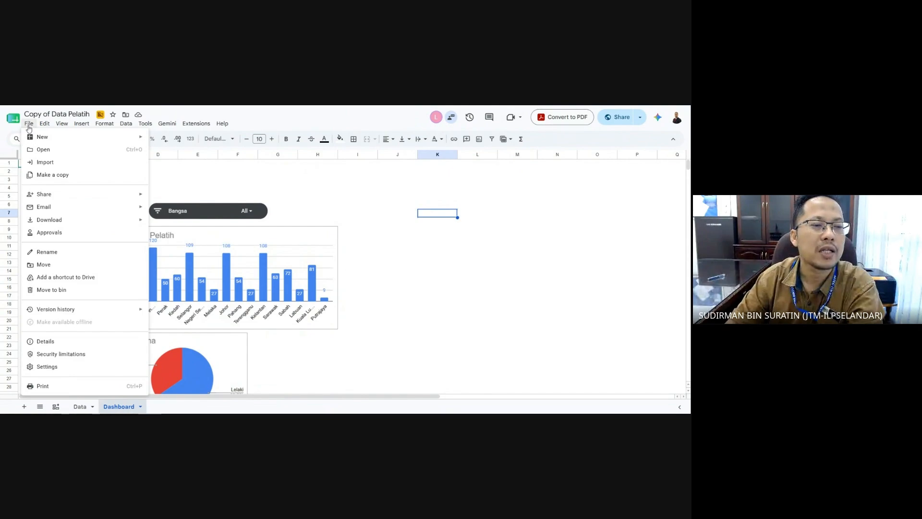
mouse_move(83, 195)
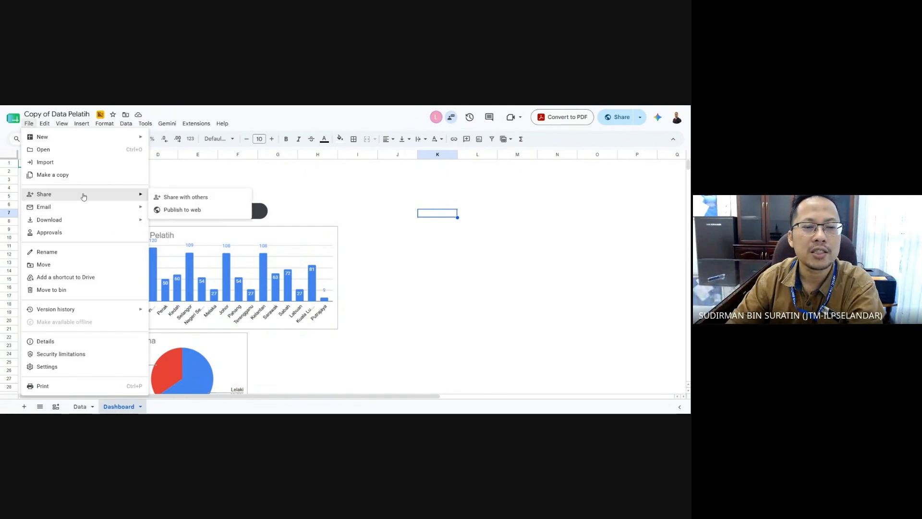
click(178, 196)
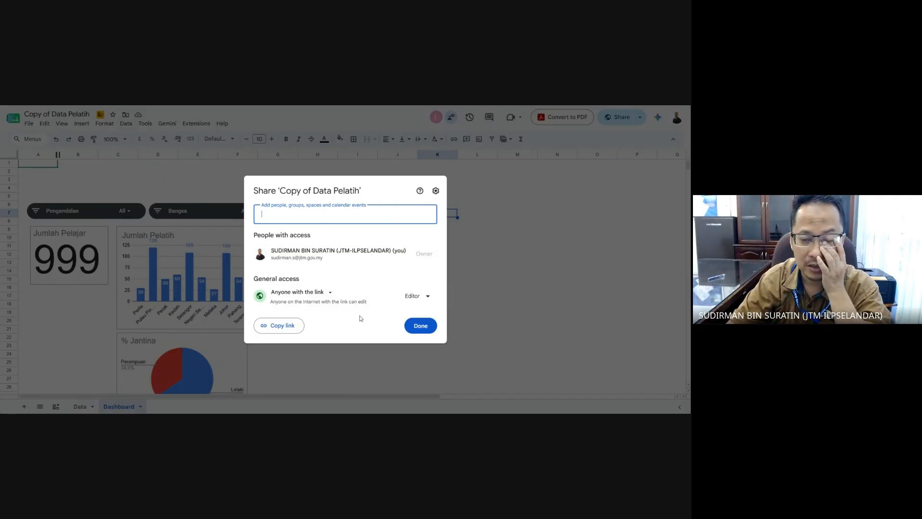
click(429, 297)
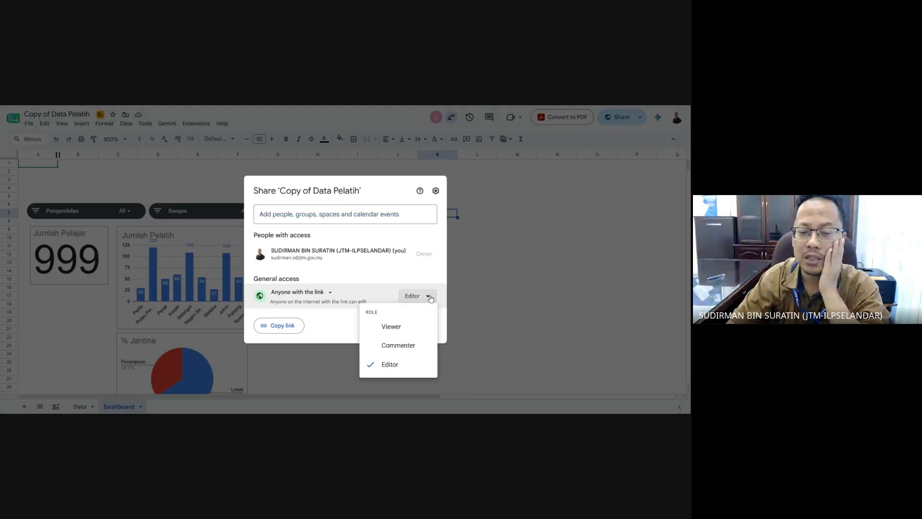
click(411, 326)
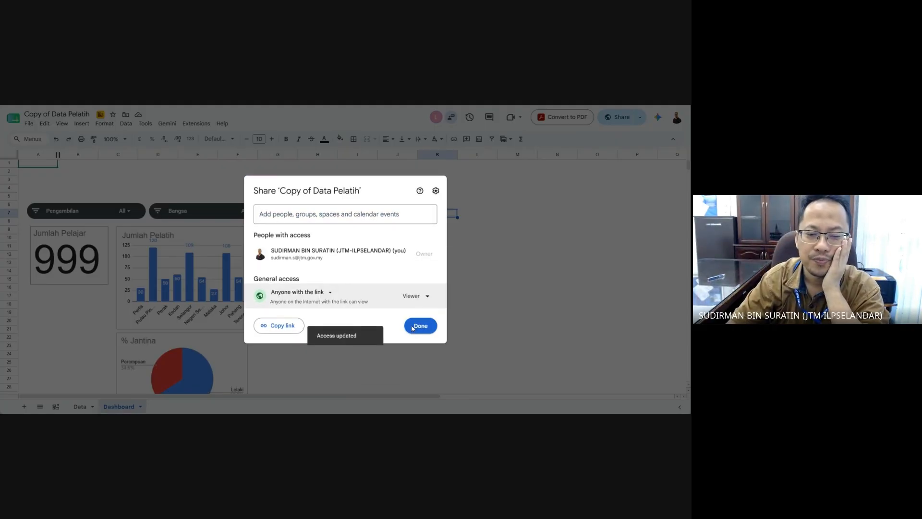
click(283, 326)
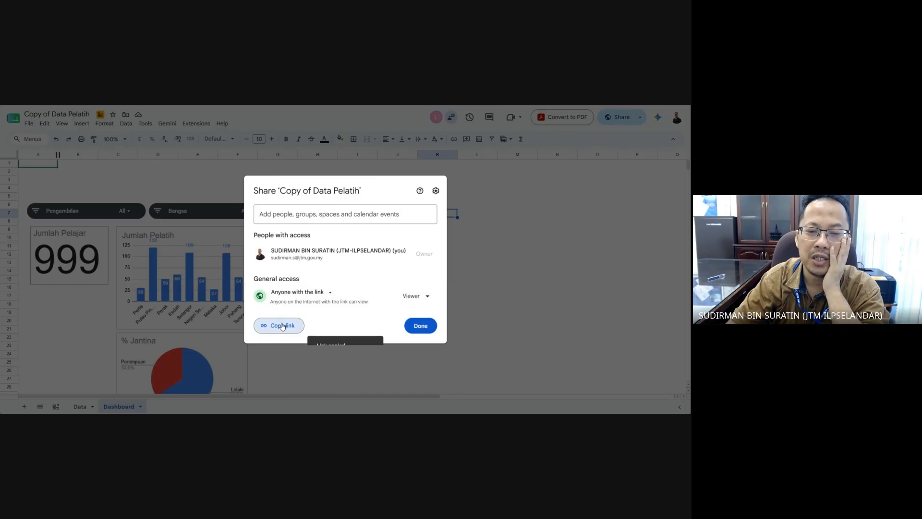
click(420, 326)
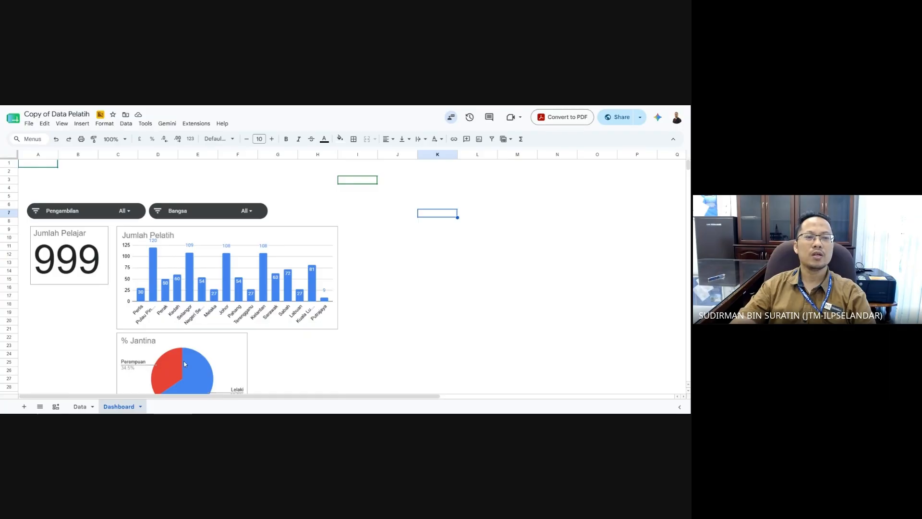
- Clear the Jumlah Pelajar and 1/2026 scorecards, then select the Data sheet's trainee table A1:G11
click(83, 245)
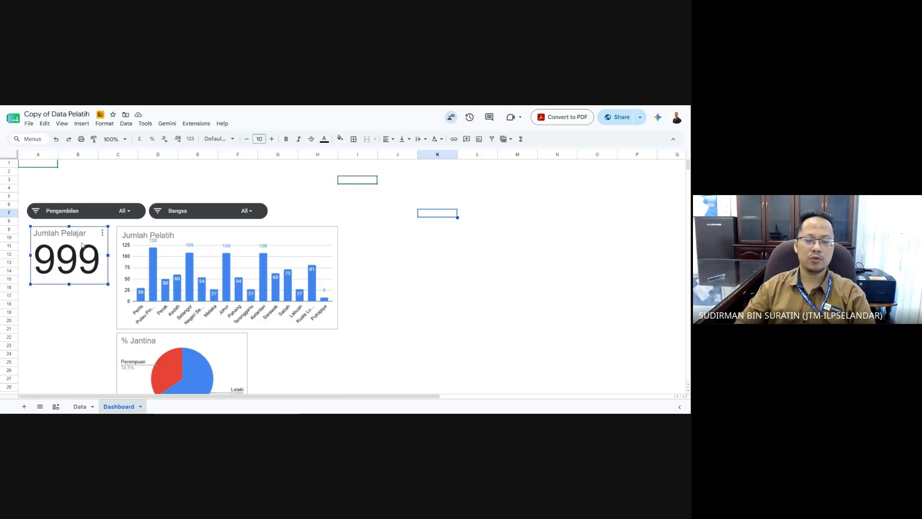
click(81, 407)
click(390, 258)
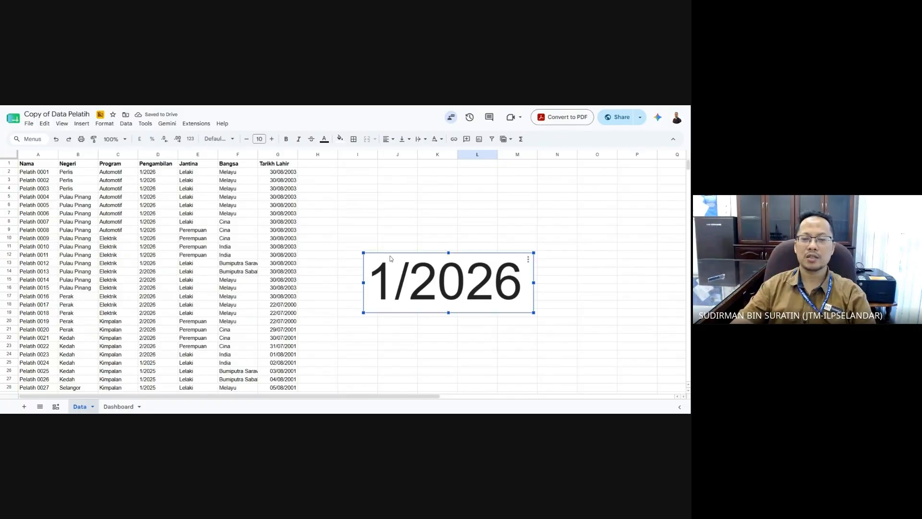
key(Delete)
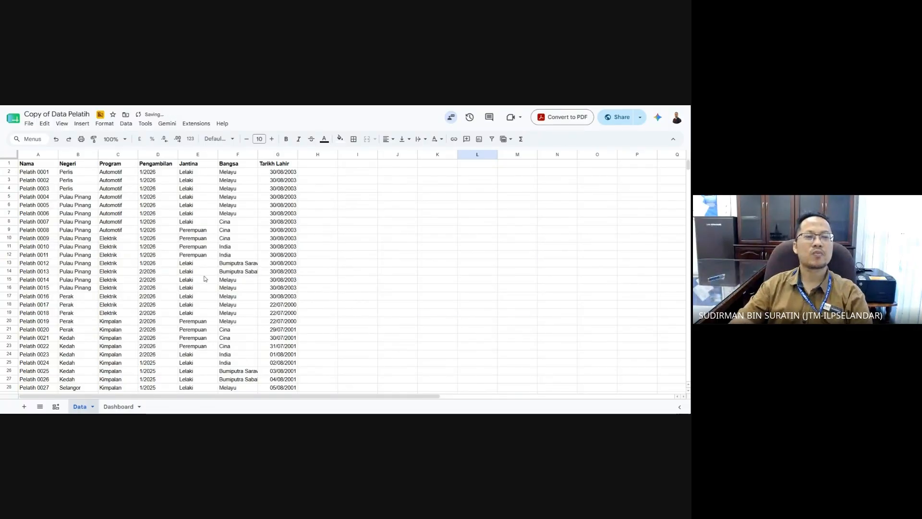
drag(41, 163, 293, 248)
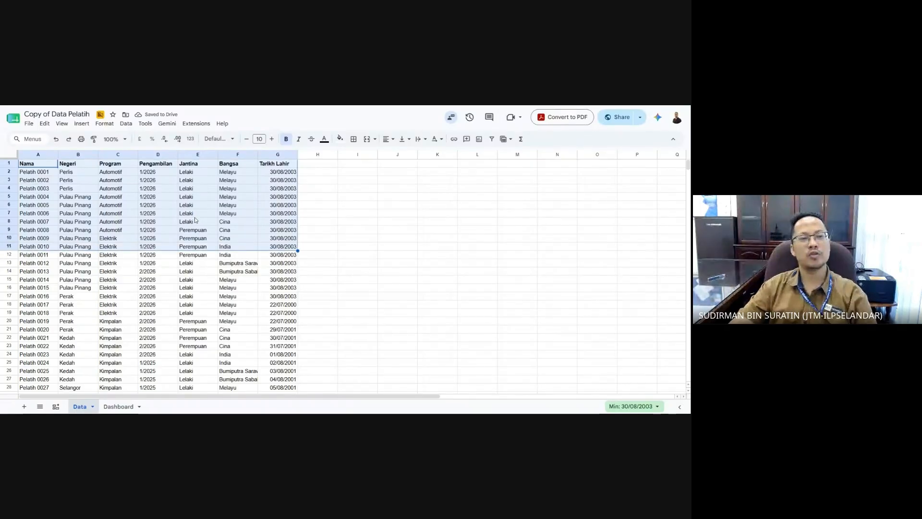
- Insert a chart from the selected trainee data and change its type to Scorecard chart
click(86, 125)
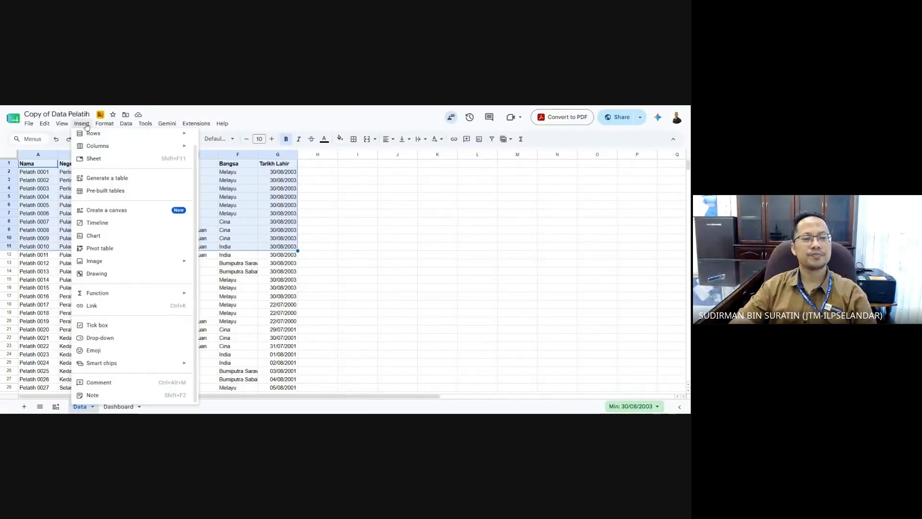
click(116, 236)
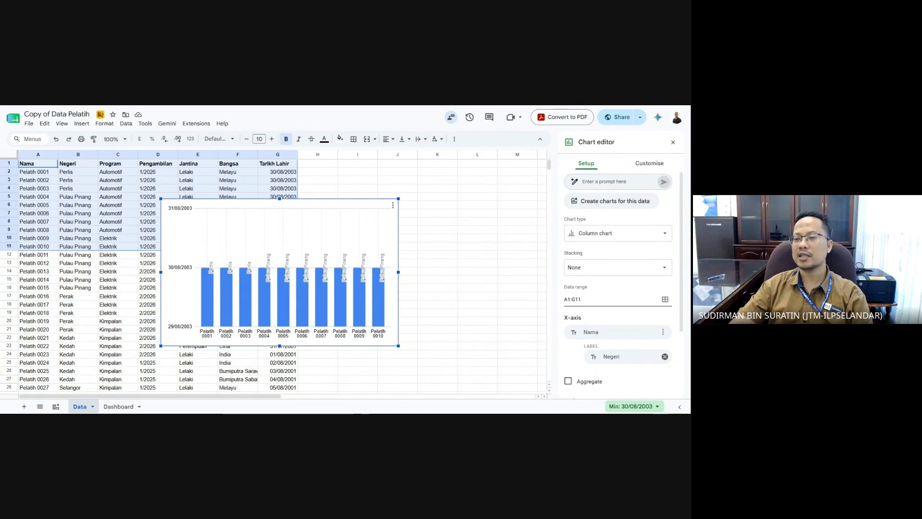
click(600, 236)
scroll(617, 310, down, 10)
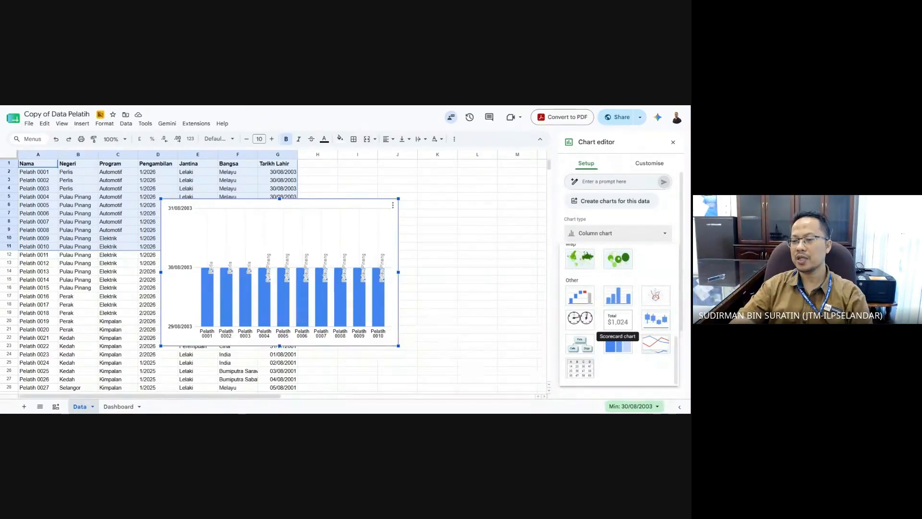
click(619, 321)
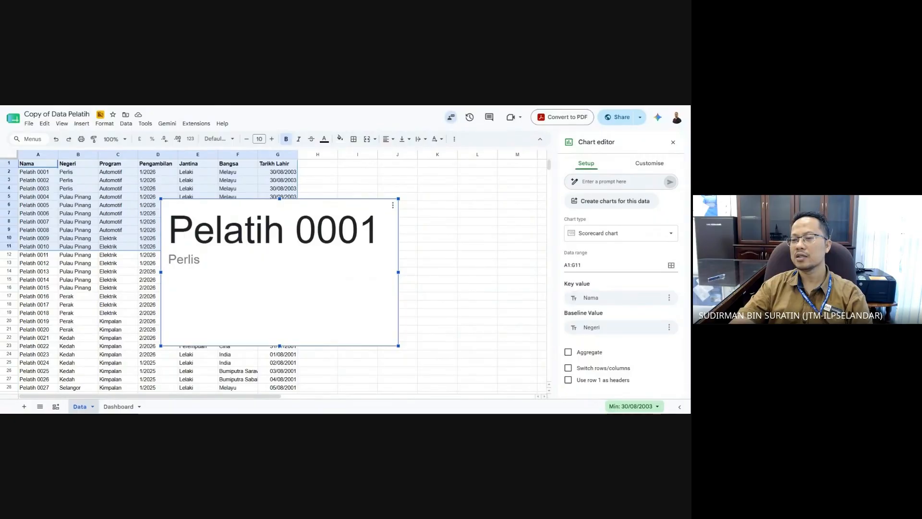
- Extend the data range to A1:G1000 and aggregate the Nama key value
click(602, 265)
key(BackSpace)
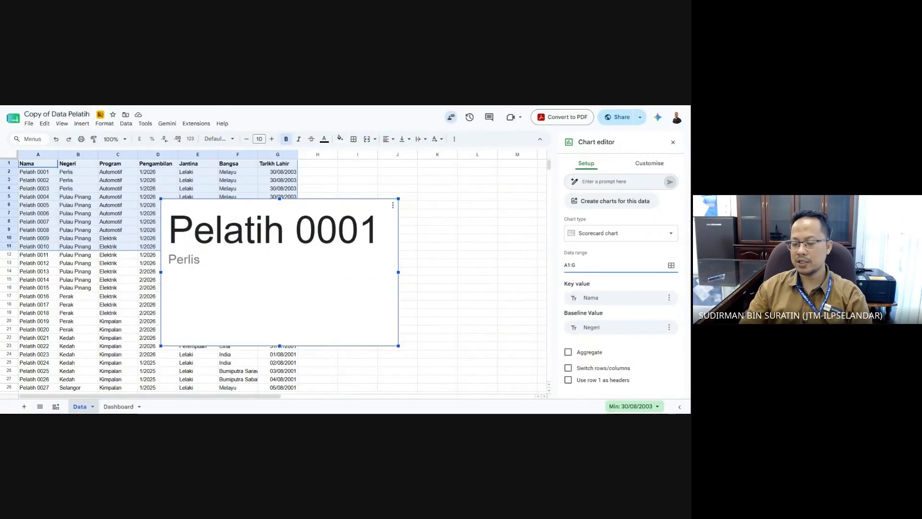
text(000)
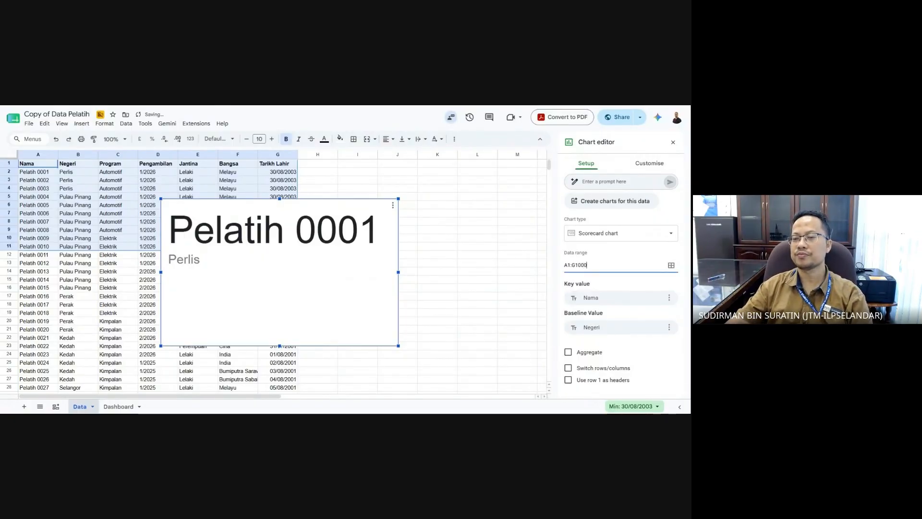
click(611, 297)
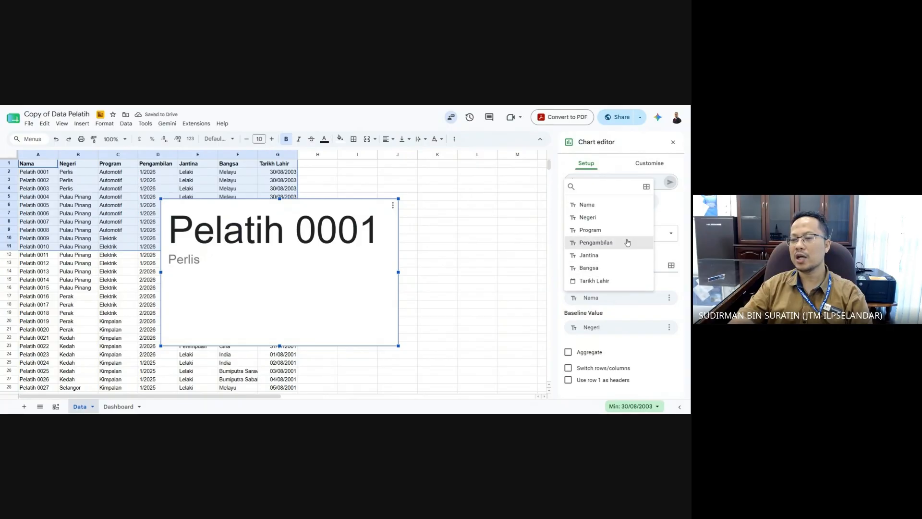
click(614, 208)
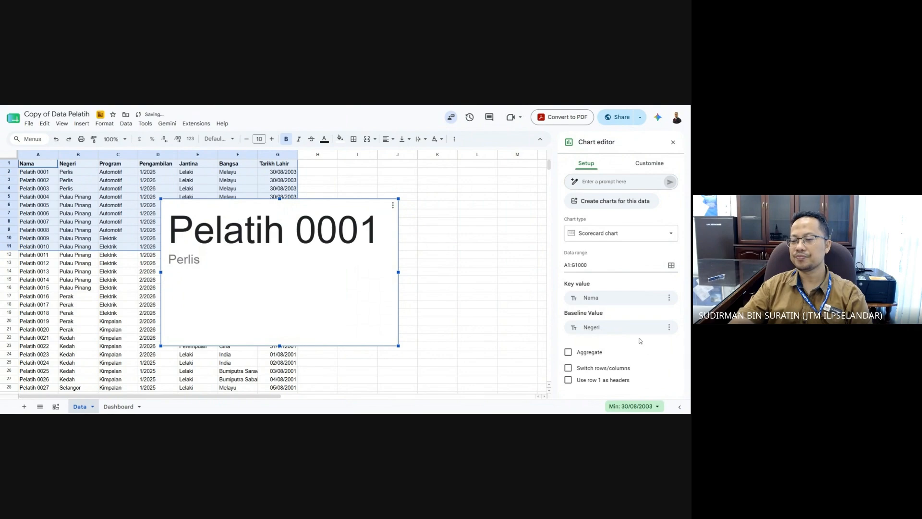
click(587, 354)
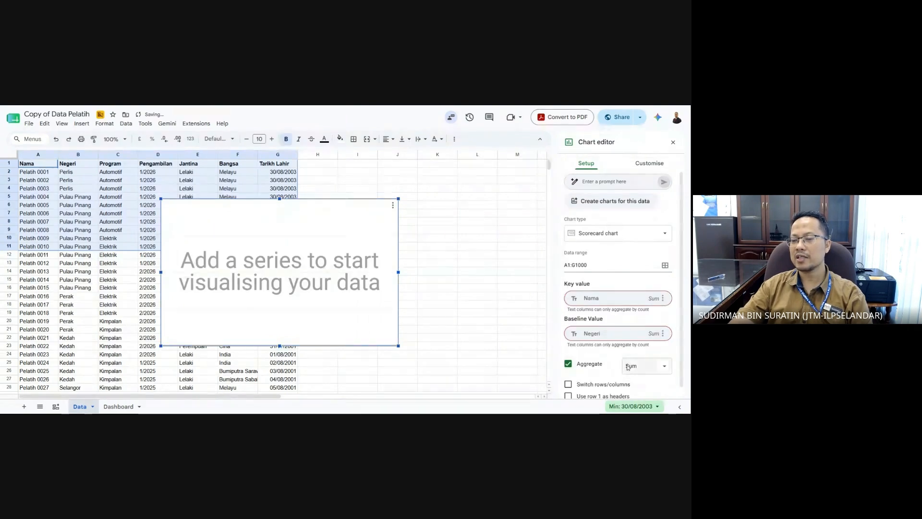
- Remove every baseline value field, including Negeri, Pengambilan, Jantina and Tarikh Lahir
click(663, 334)
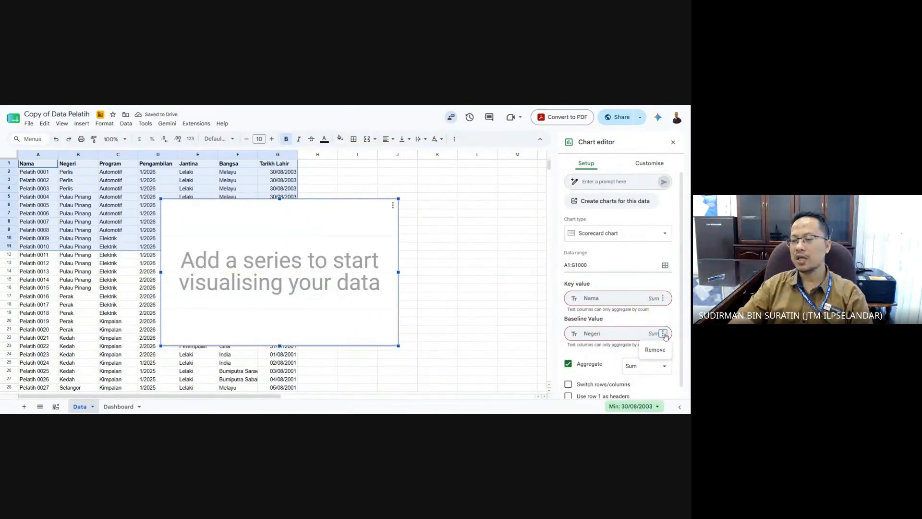
click(659, 349)
click(664, 335)
click(658, 350)
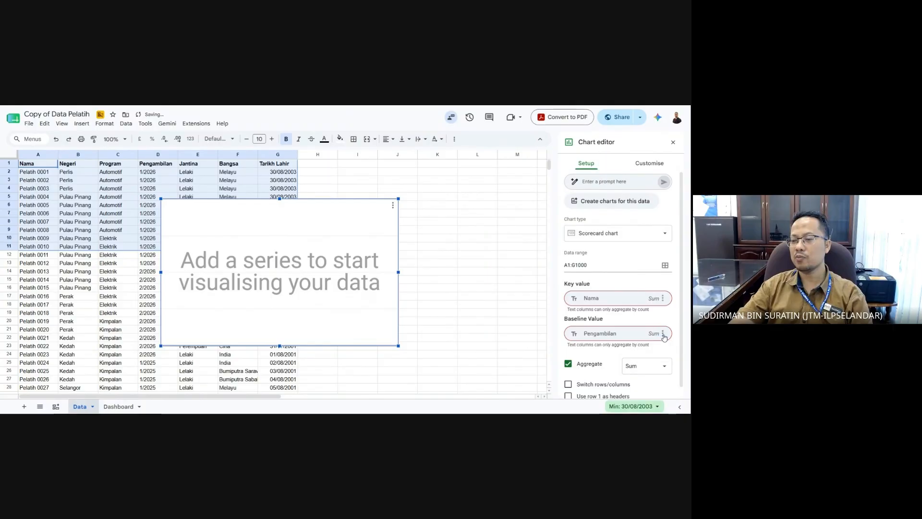
click(663, 335)
click(664, 351)
click(664, 337)
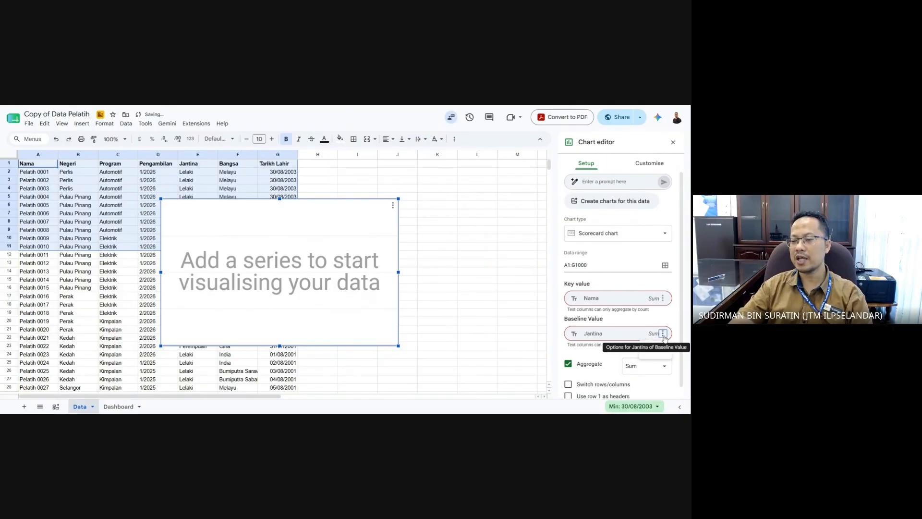
click(661, 351)
click(663, 336)
click(661, 352)
click(663, 335)
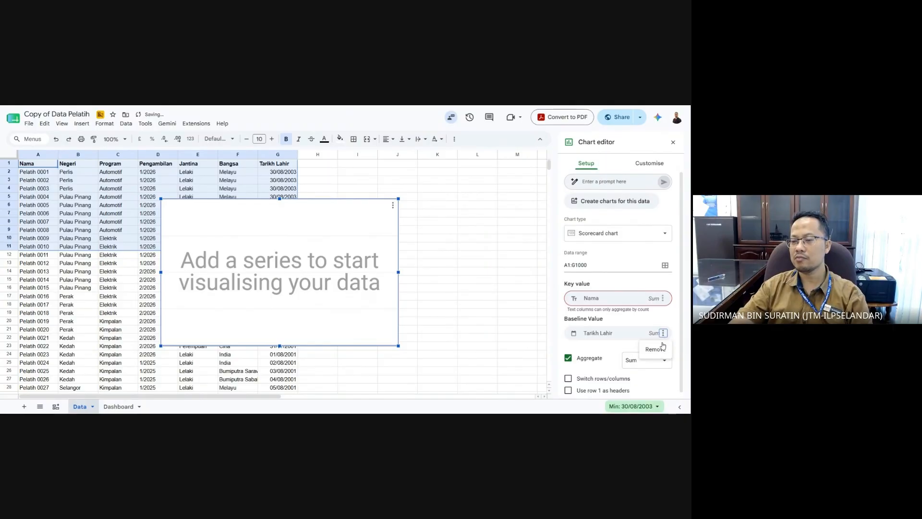
click(662, 349)
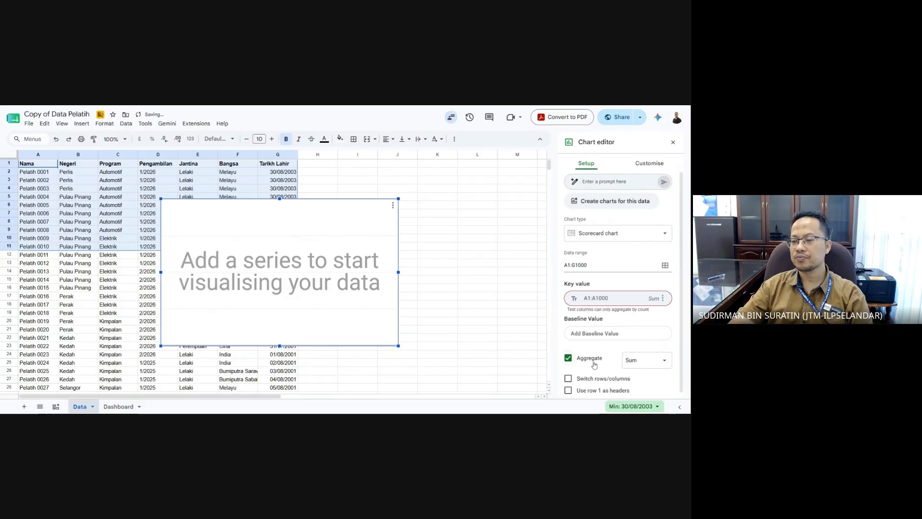
- Set aggregation to Count and use row 1 as headers so the scorecard shows 999
click(641, 366)
click(644, 363)
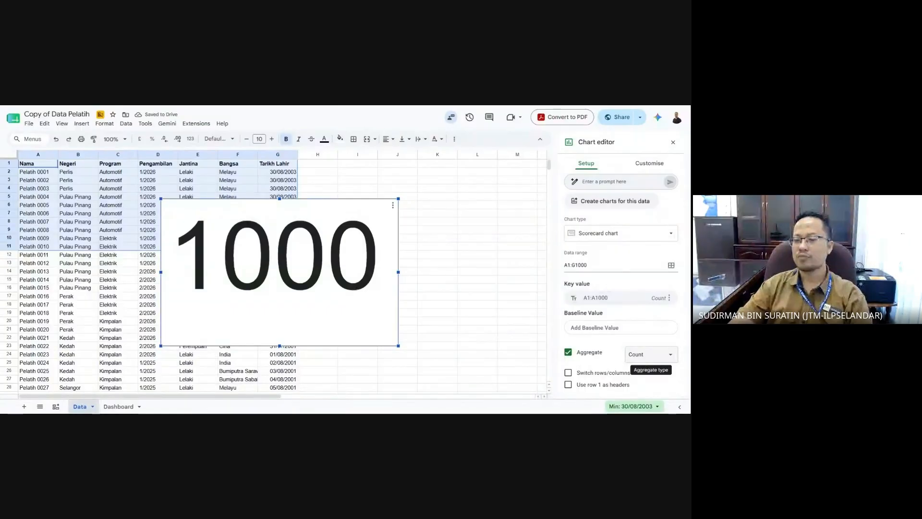
click(592, 388)
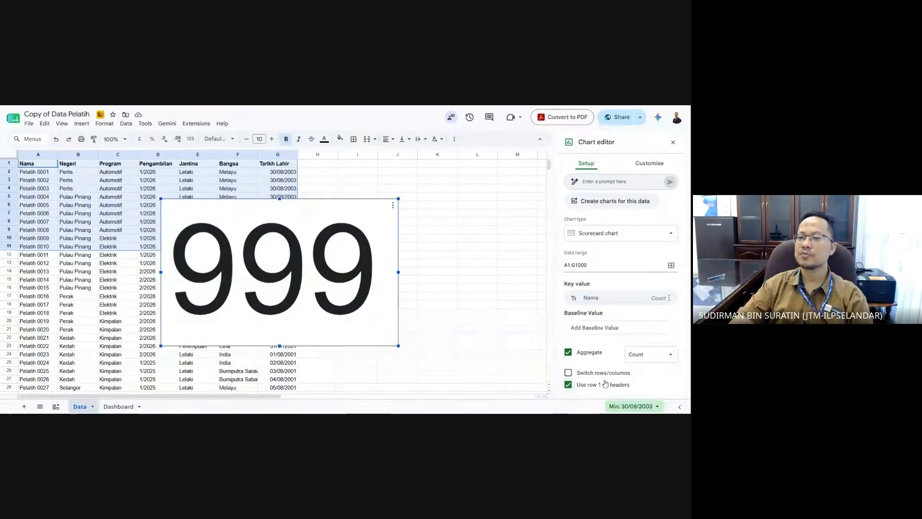
click(644, 172)
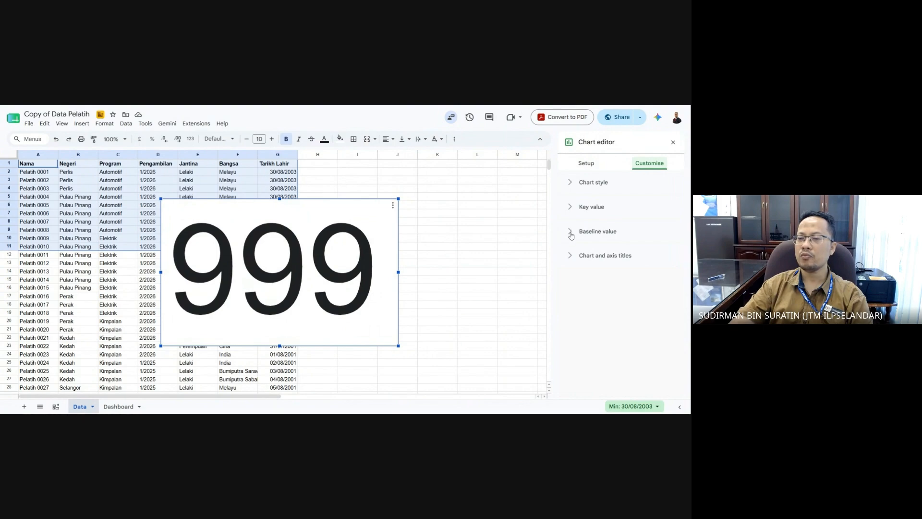
- Give the 999 scorecard chart the title 'Jumlah Pelajar' under Chart and axis titles
click(574, 258)
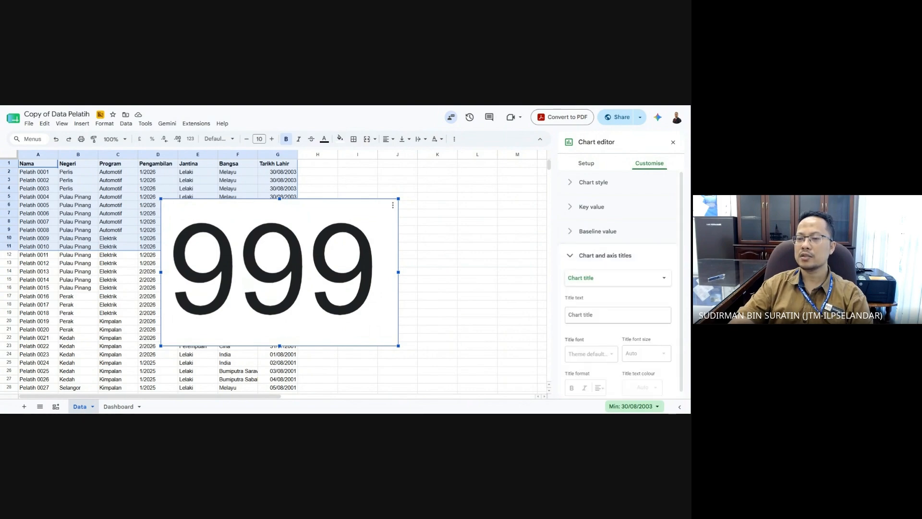
click(617, 315)
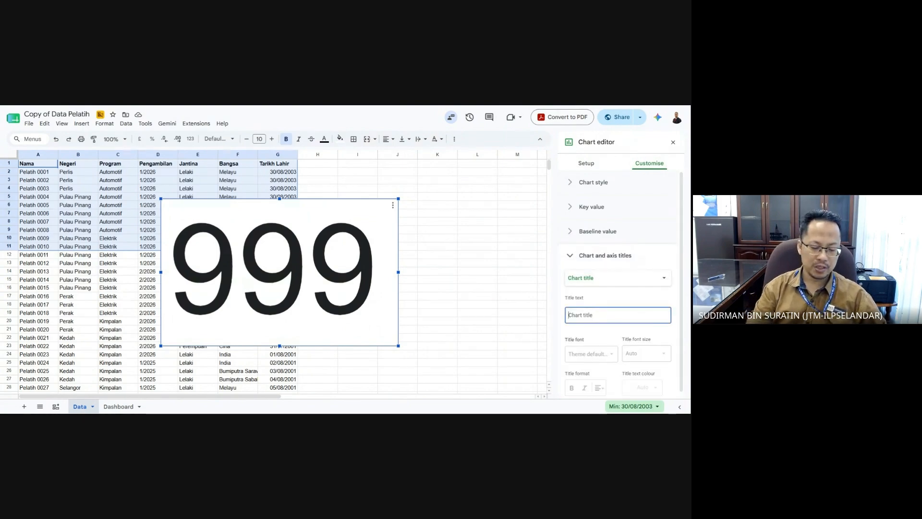
text(Jumlah )
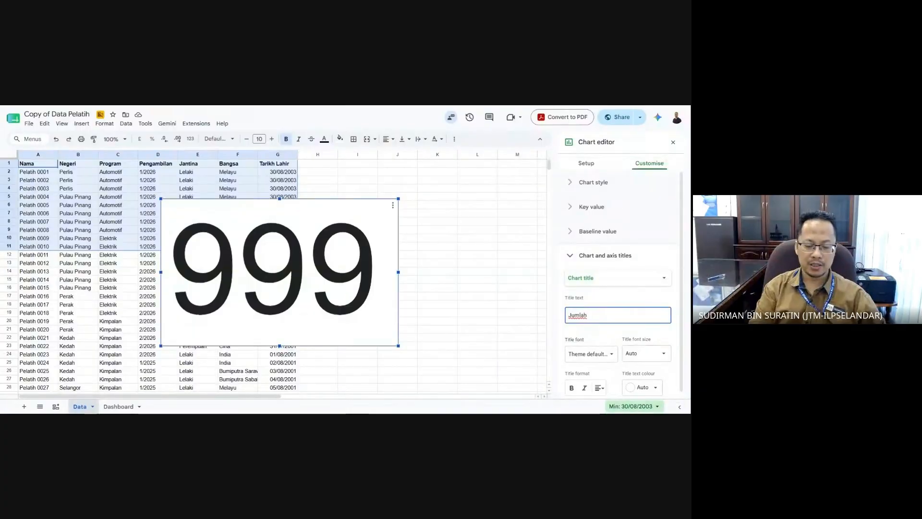
text(Pelaja)
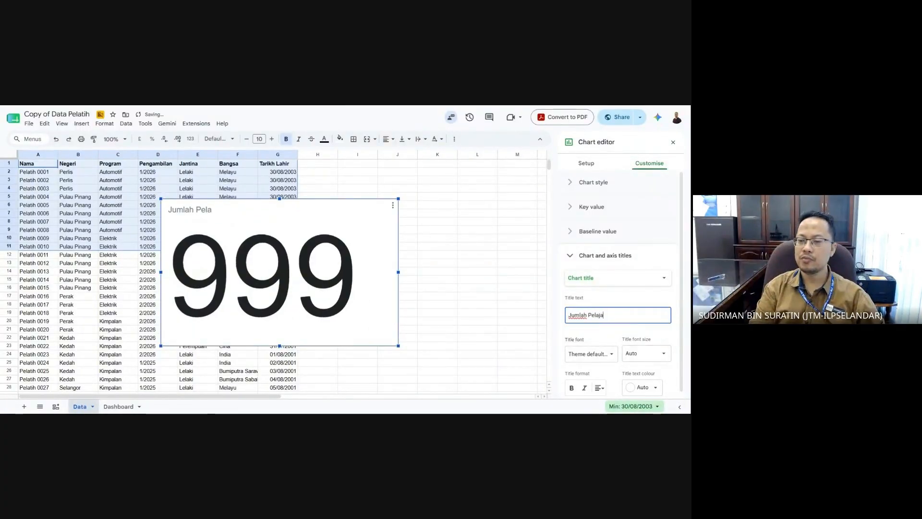
text(r)
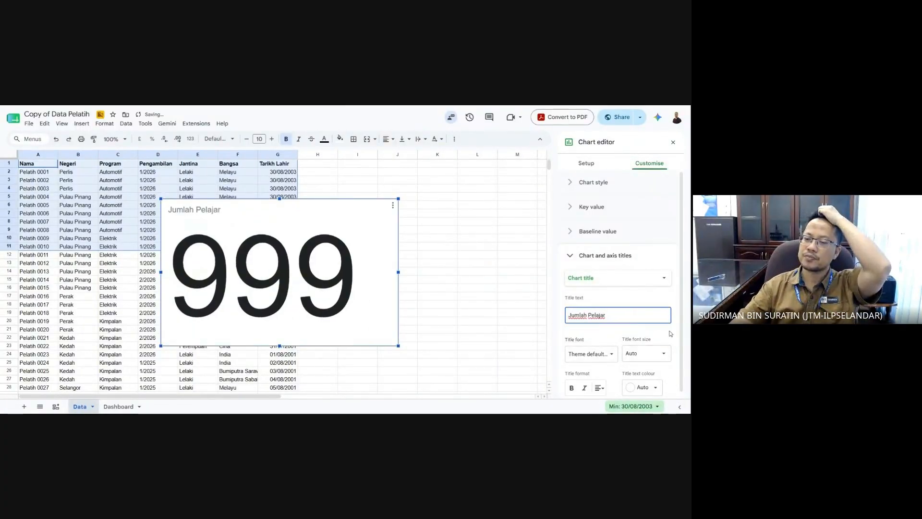
click(670, 333)
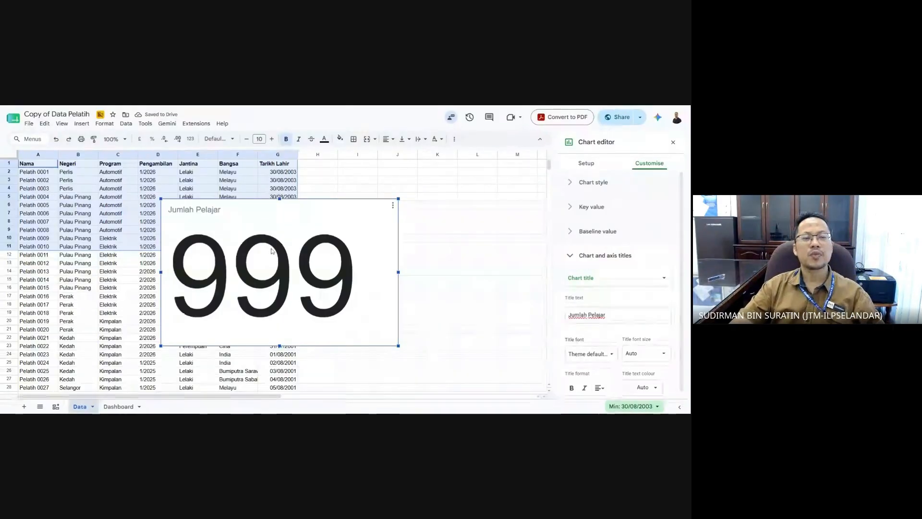
- Remove the link accidentally pasted into cell K7 of the Dashboard sheet
click(118, 406)
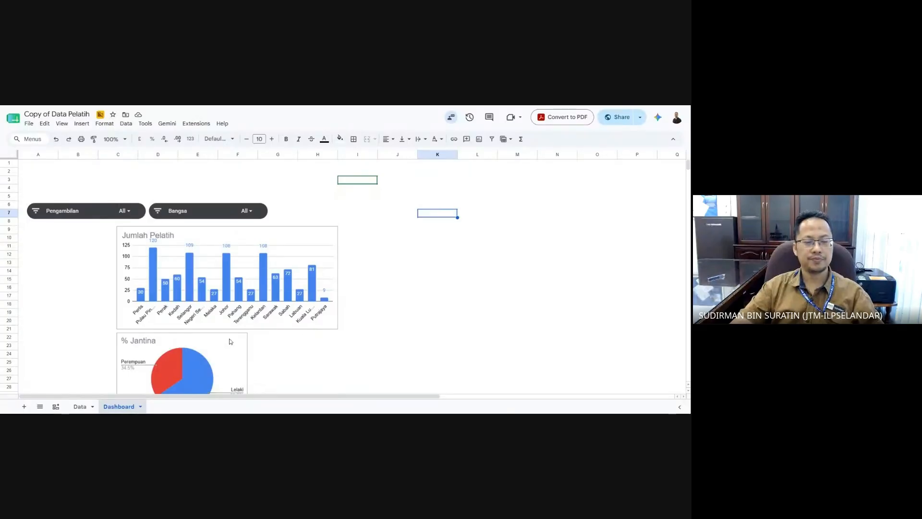
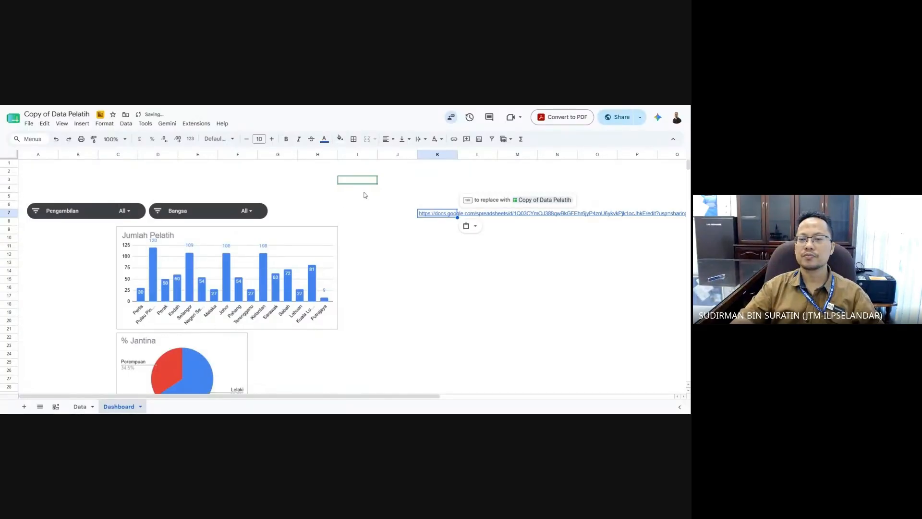
click(441, 236)
click(442, 215)
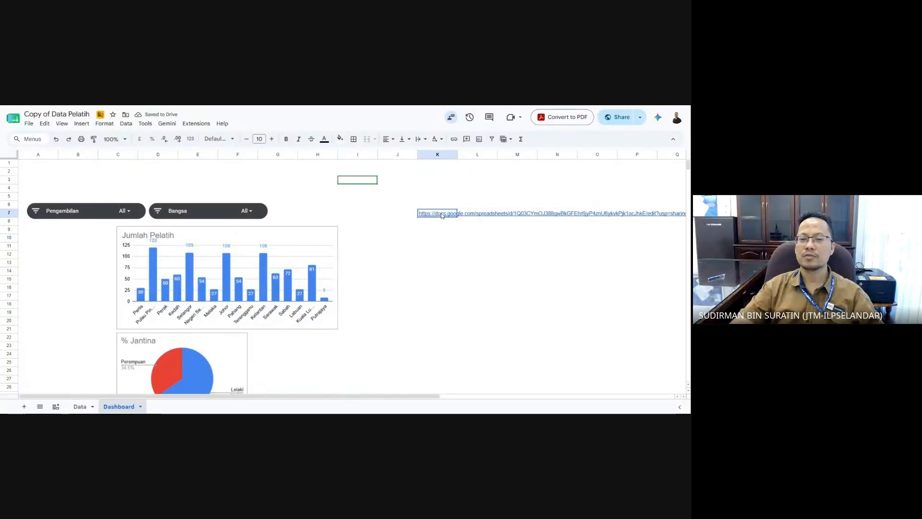
key(Delete)
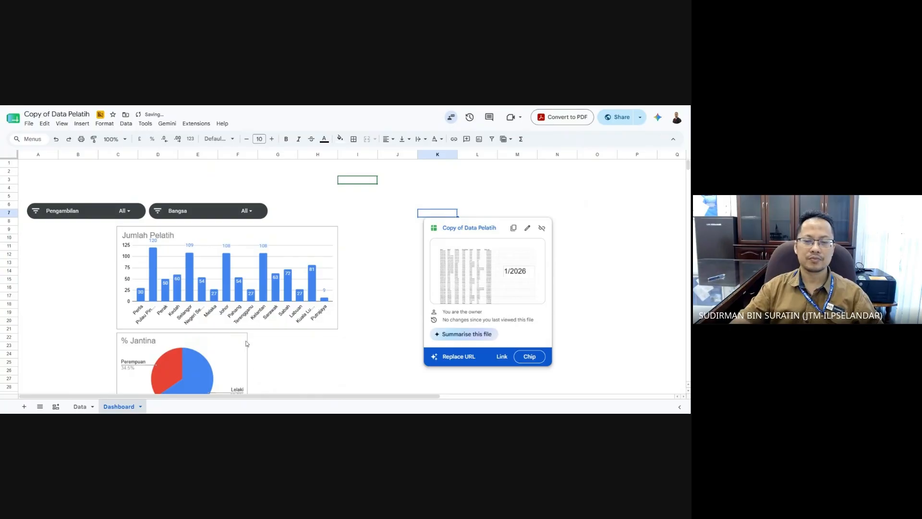
click(388, 245)
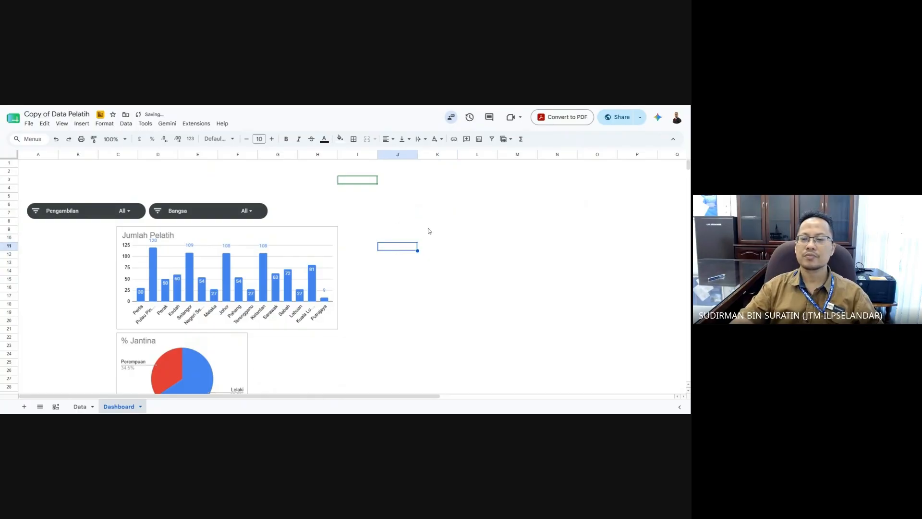
- Paste the Jumlah Pelajar scorecard onto the Dashboard near A8 and shrink it beside the column chart
click(80, 406)
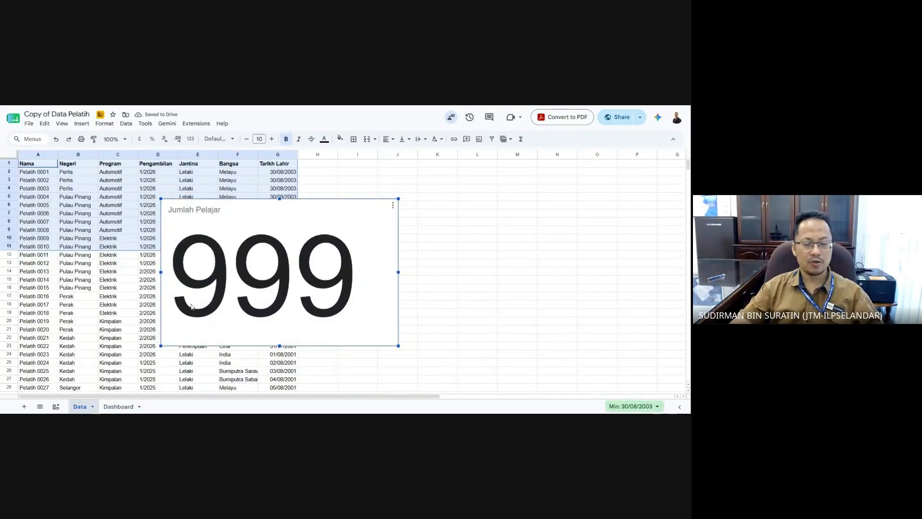
click(121, 406)
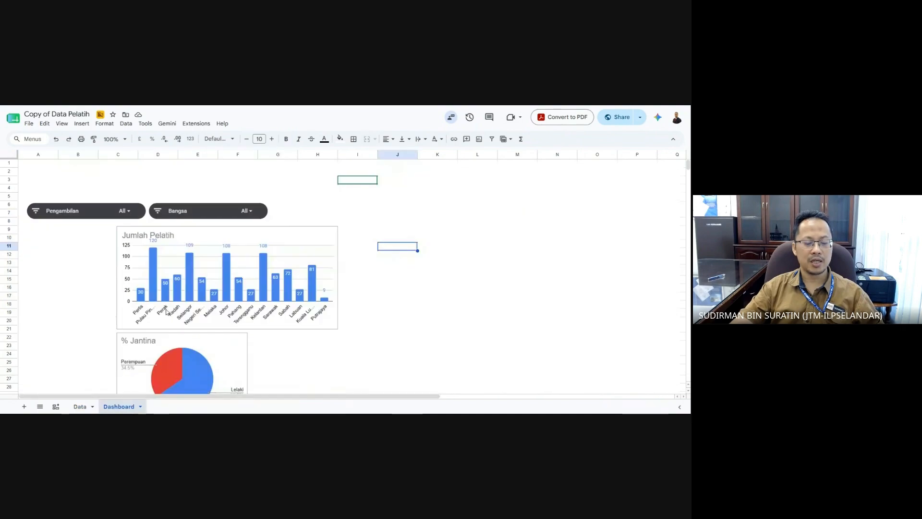
key(ctrl+v)
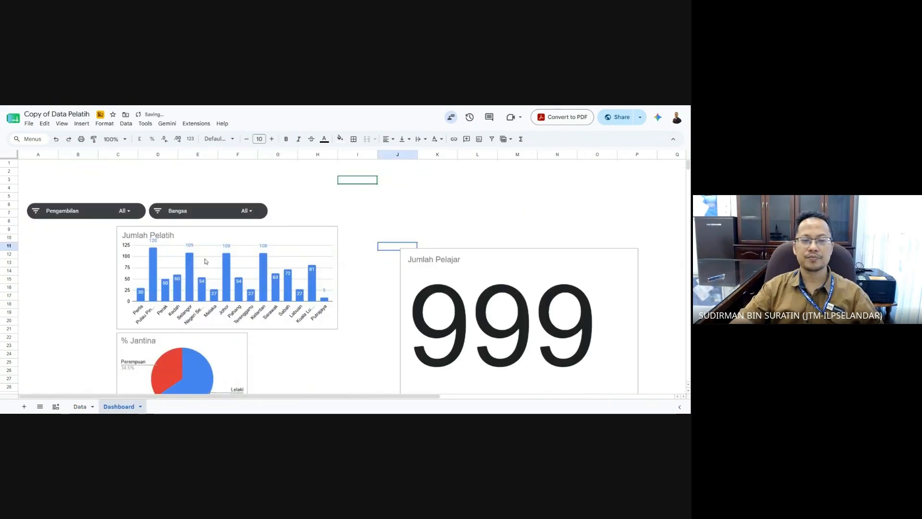
drag(419, 278, 44, 253)
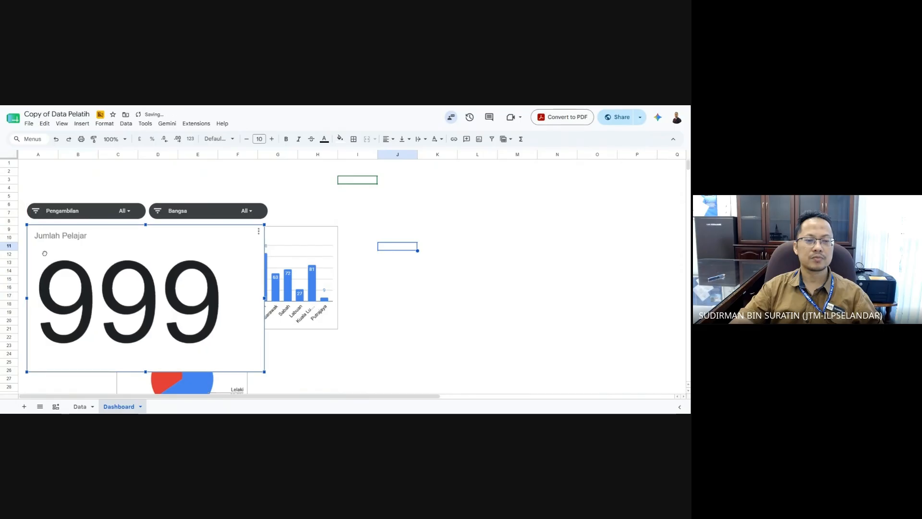
drag(264, 371, 84, 282)
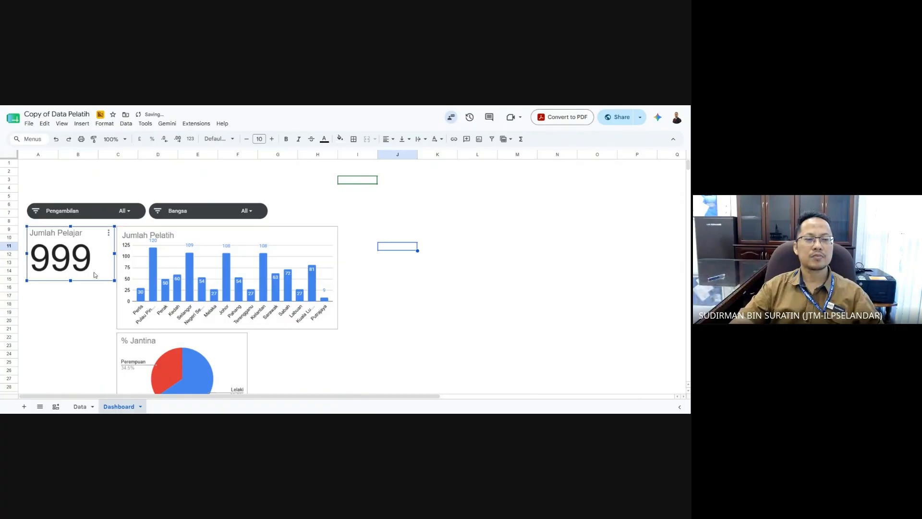
- Filter the Pengambilan slicer to only 1/2025 and 2/2023, making the scorecard read 220
click(126, 211)
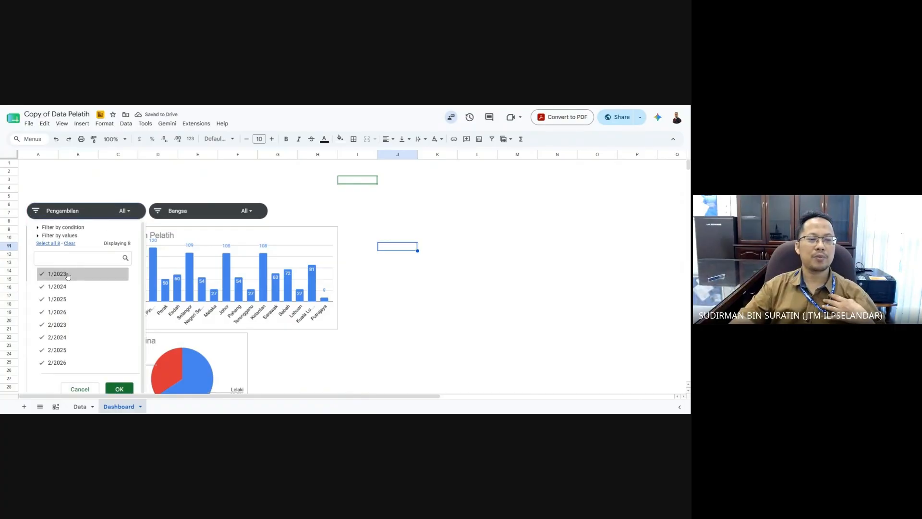
click(70, 244)
click(65, 299)
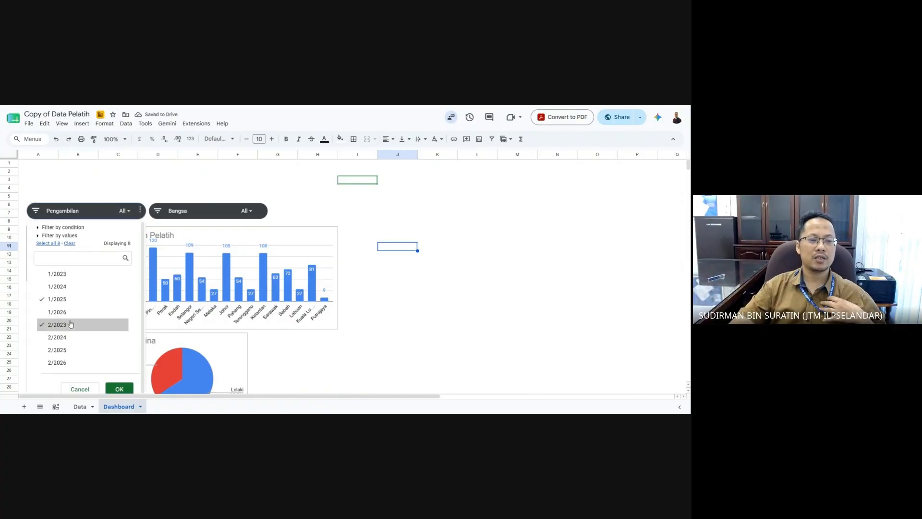
click(67, 325)
click(119, 387)
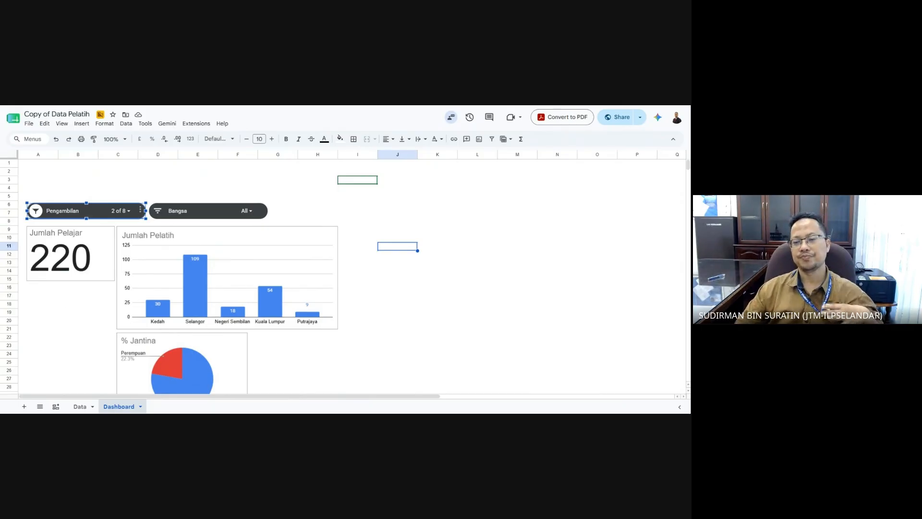
click(399, 354)
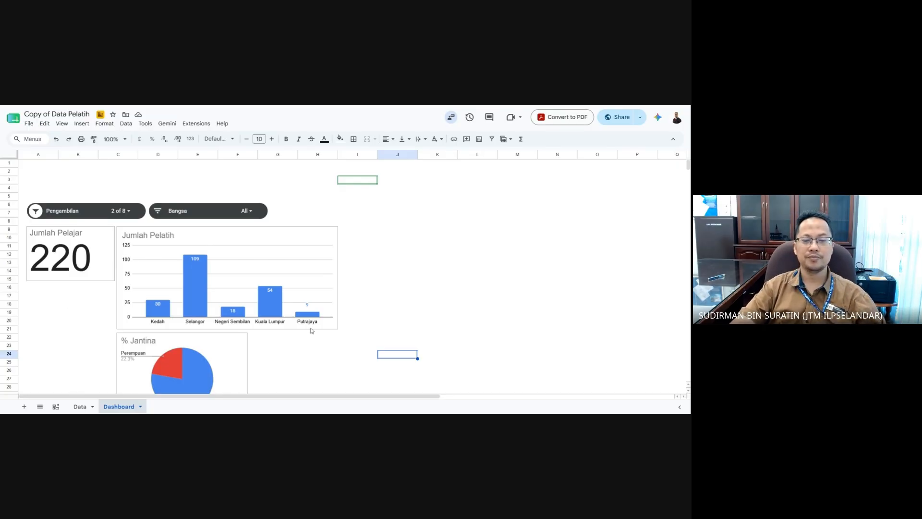
click(429, 294)
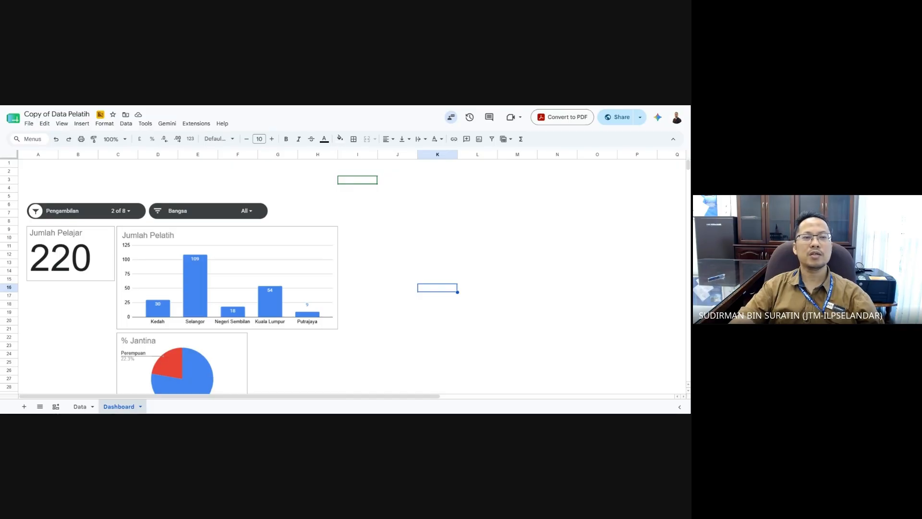
- Delete the leftover 999 scorecard from the Data sheet and go back to the filtered Dashboard
click(94, 407)
click(110, 407)
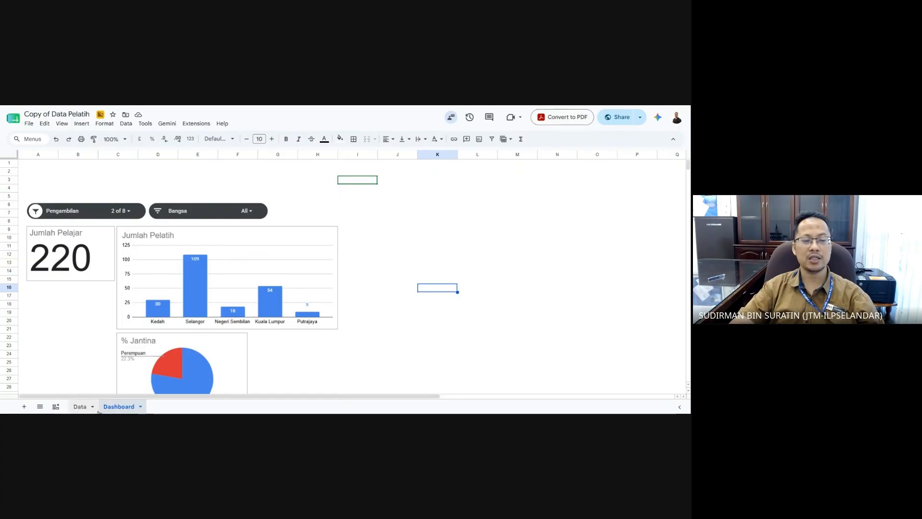
click(84, 408)
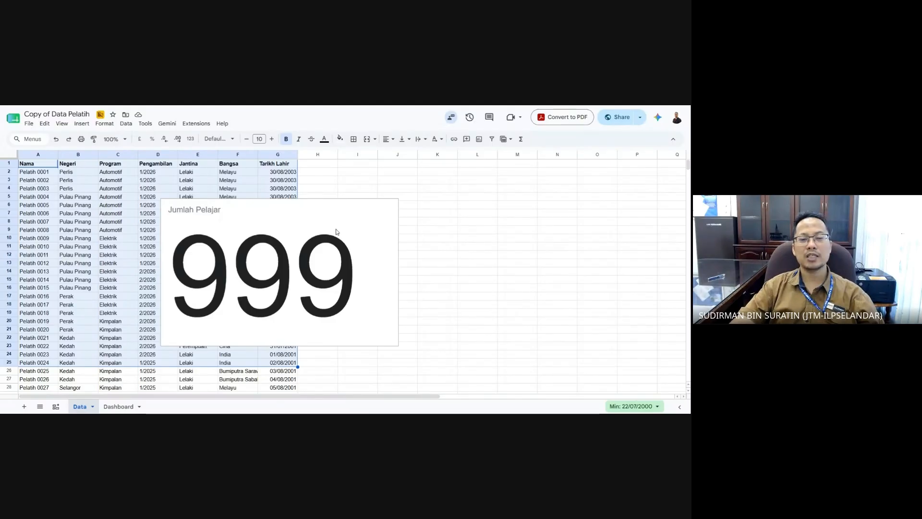
click(39, 156)
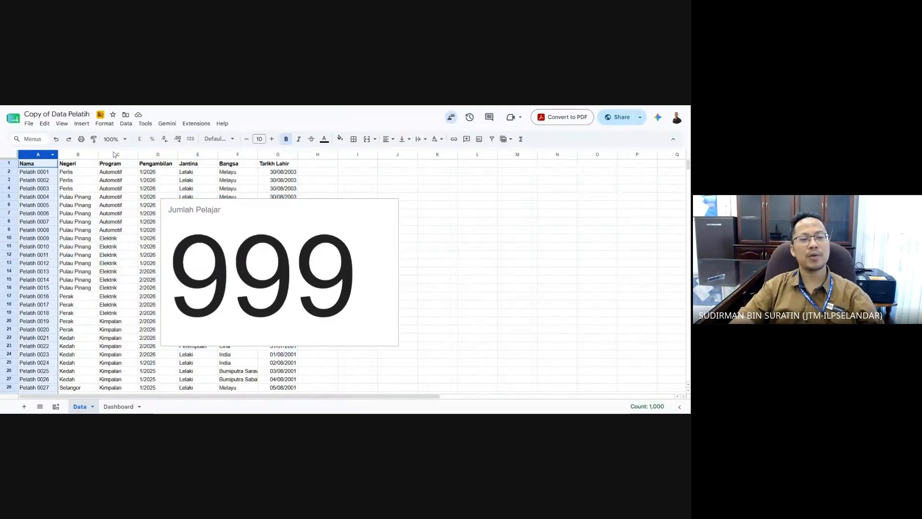
click(284, 154)
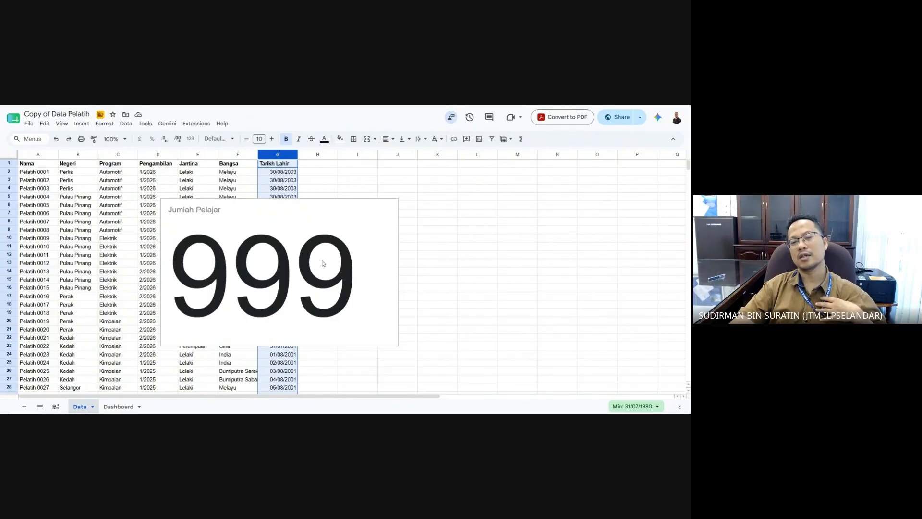
click(360, 247)
key(Delete)
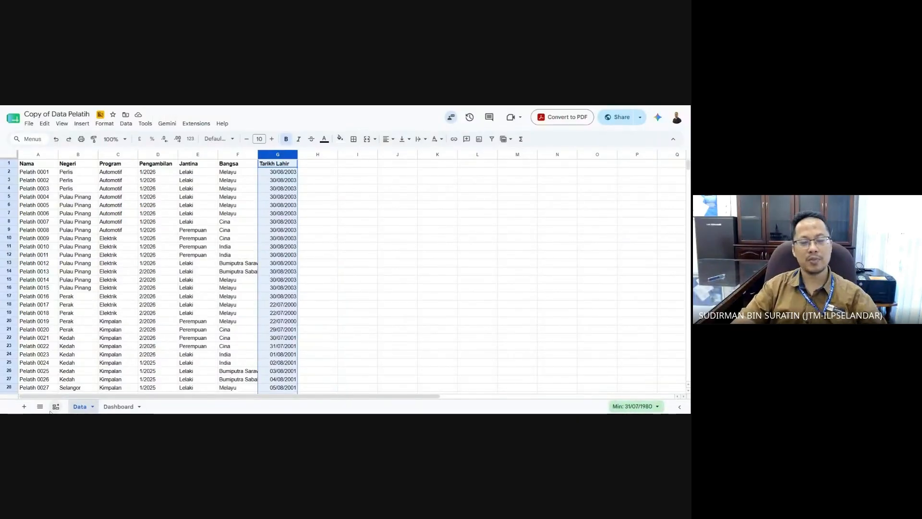
click(118, 406)
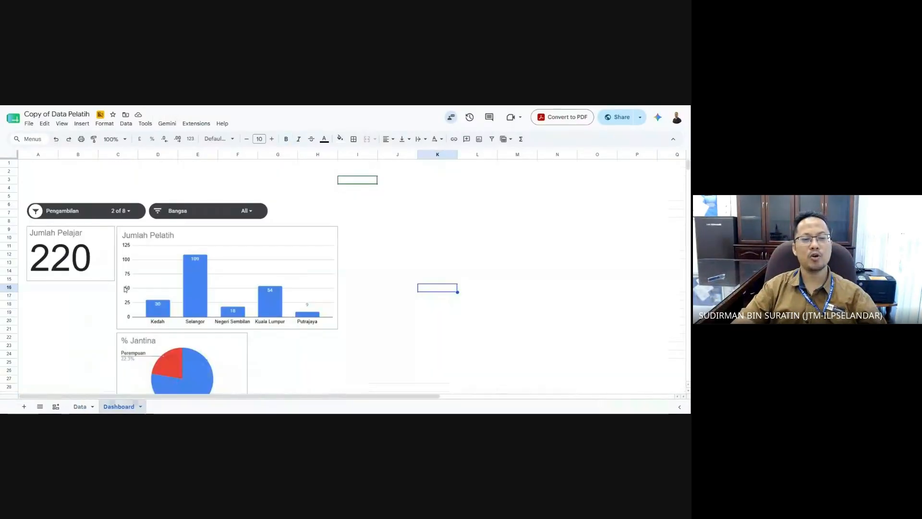
click(97, 210)
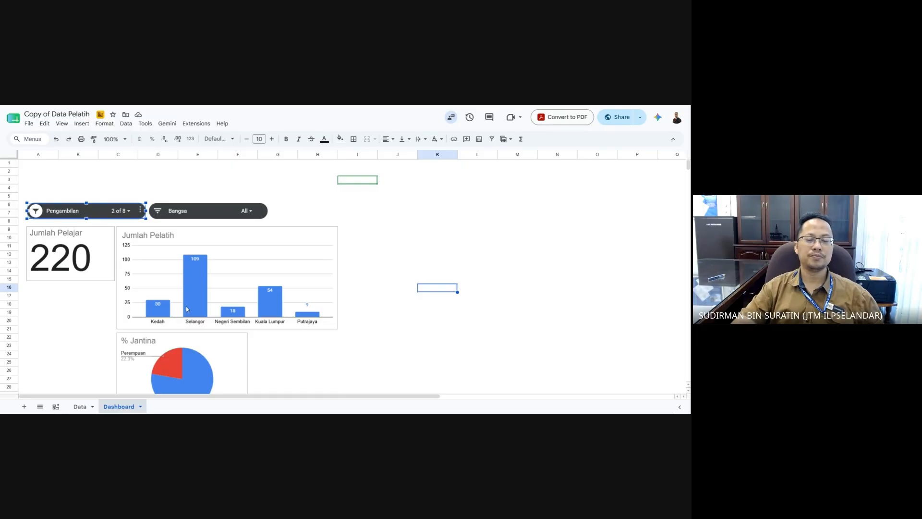
click(391, 347)
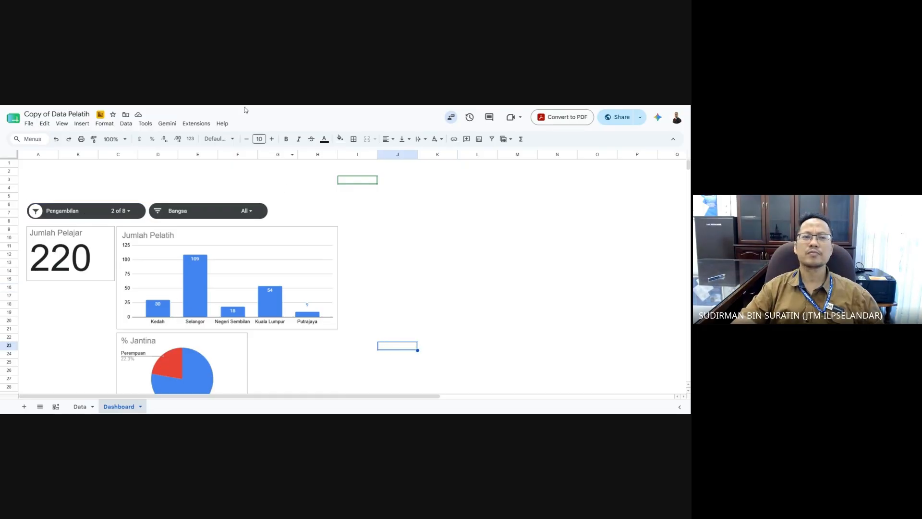